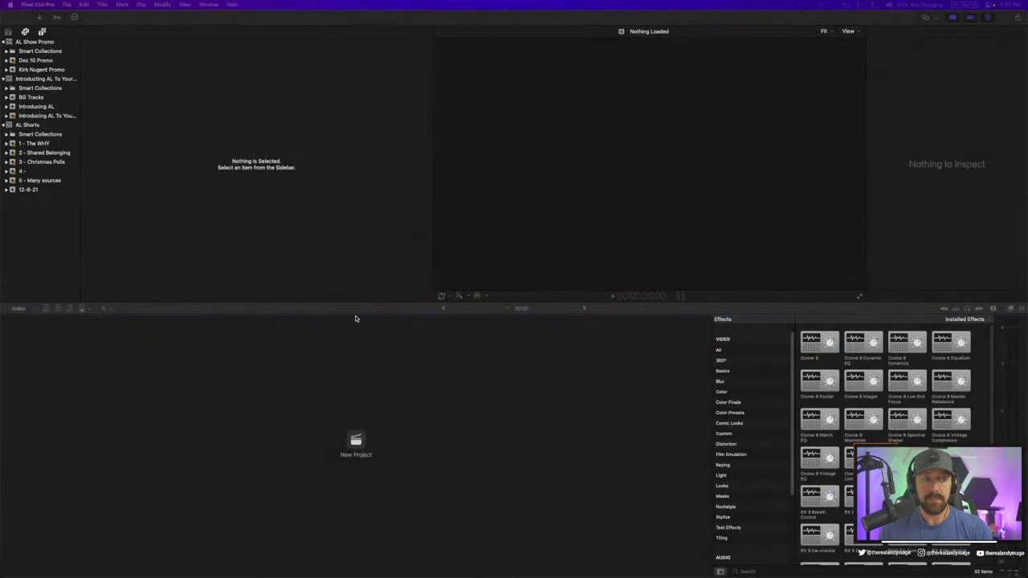
Switch from Final Cut Pro to the Audio Hijack Input Device session window
key("ctrl+Up")
left_click(329, 241)
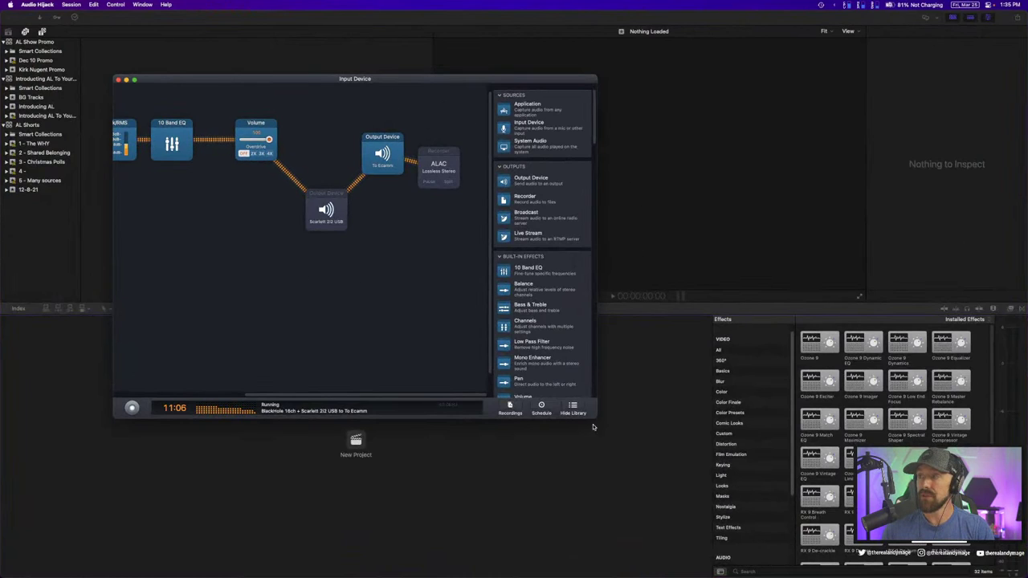
Enlarge the session window and switch off the 10 Band EQ and AUDynamics Processor
left_click_drag(596, 419, 755, 472)
left_click(325, 141)
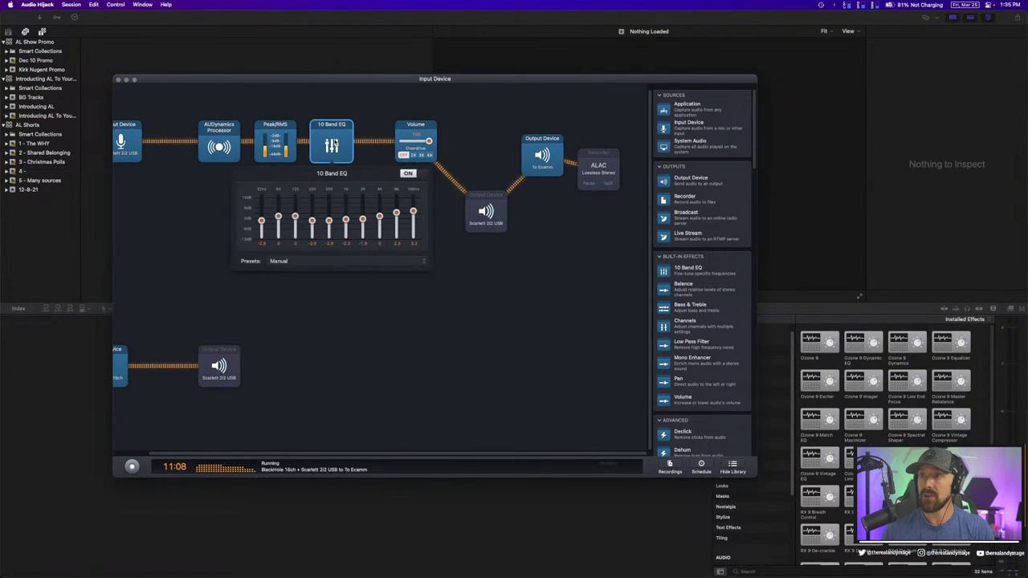
left_click(417, 172)
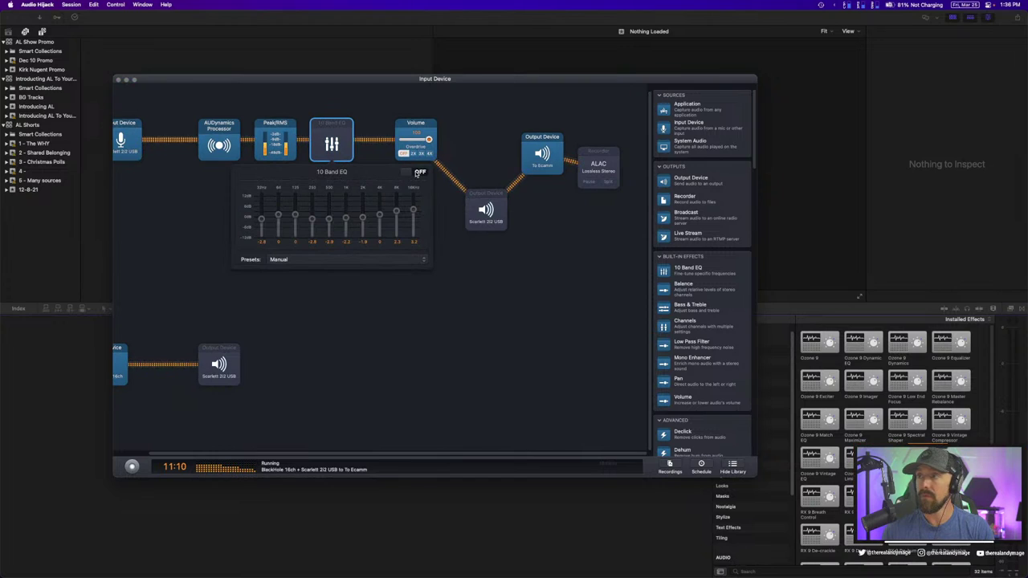
left_click(210, 130)
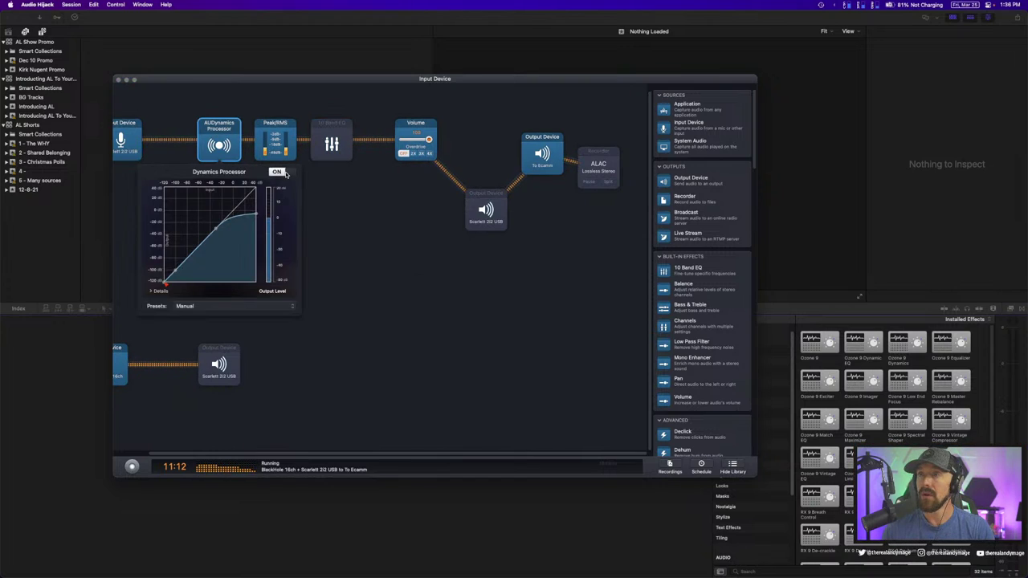
left_click(277, 172)
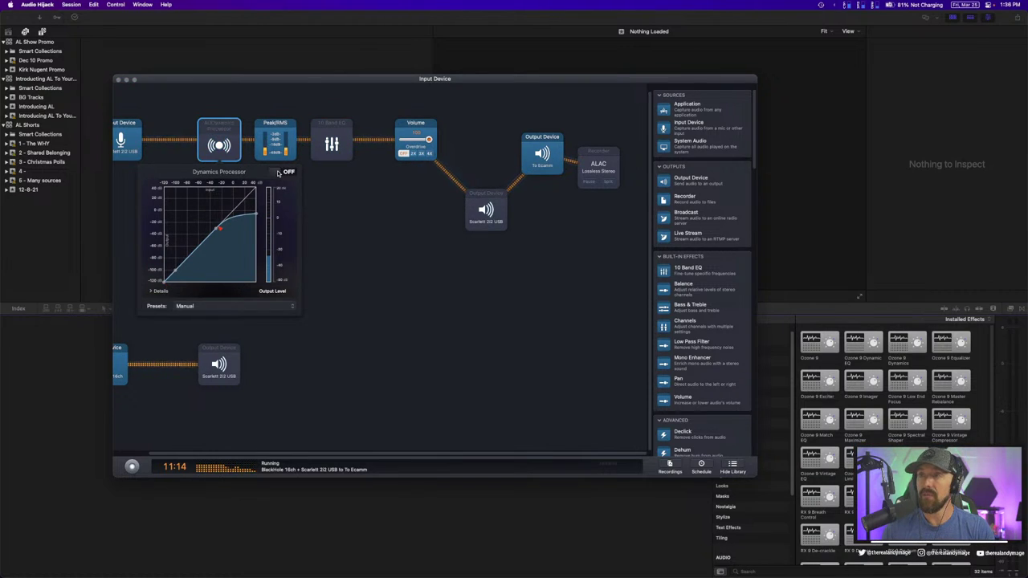
Set the Volume boost to 2x and show the ALAC Recorder's settings
left_click(425, 126)
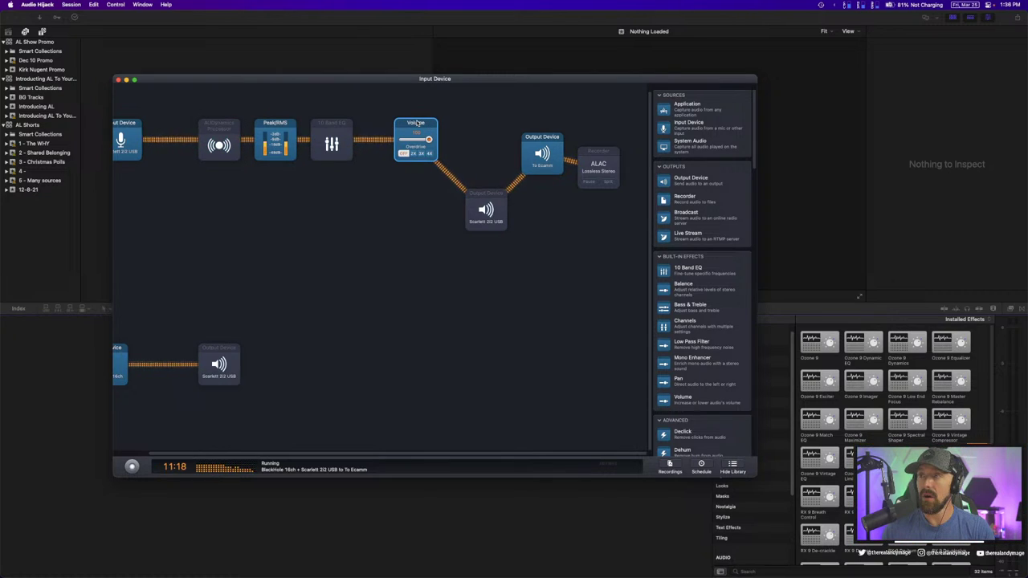
left_click(418, 153)
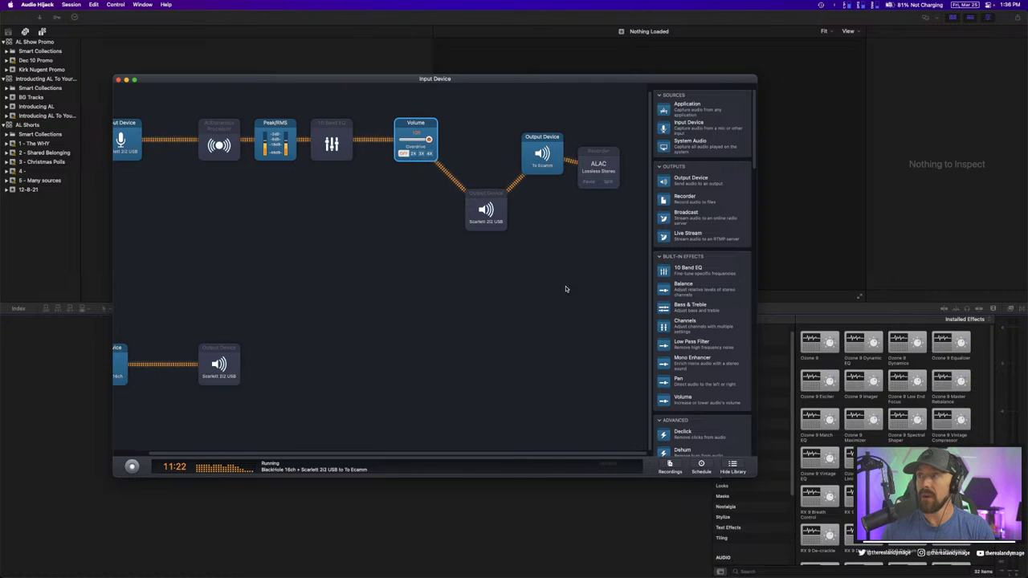
left_click(596, 155)
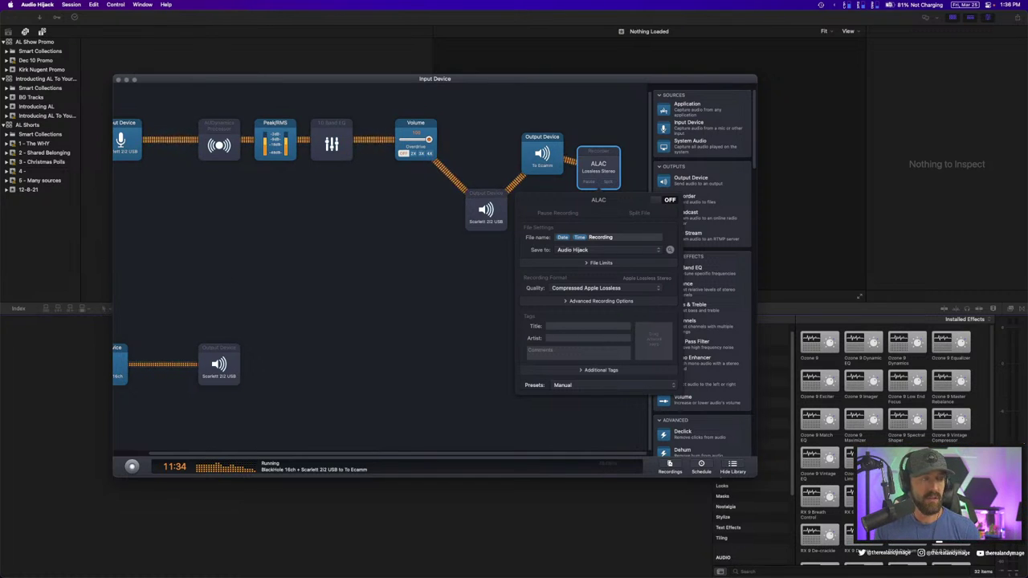
key("ctrl+Up")
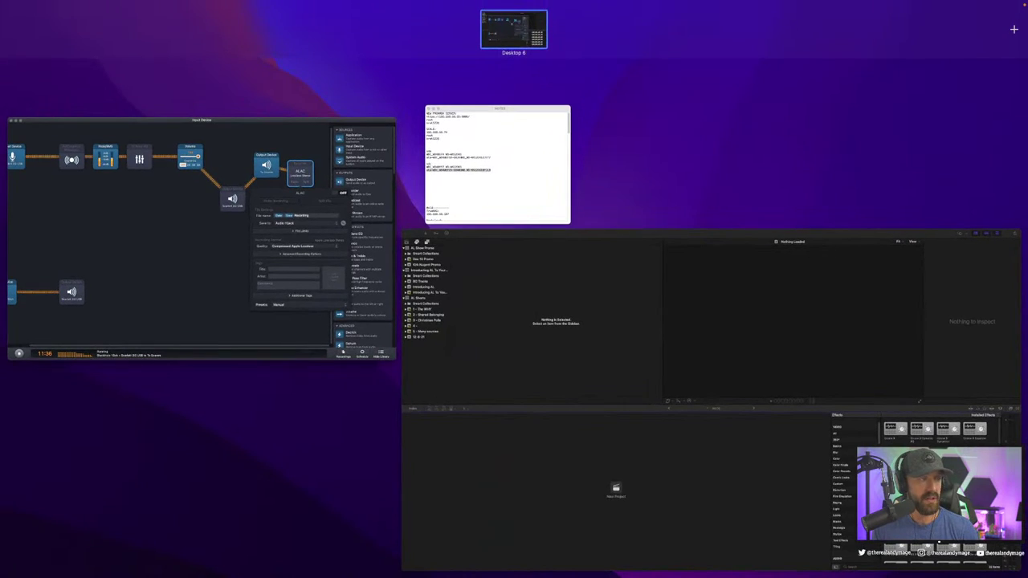
key("ctrl+Up")
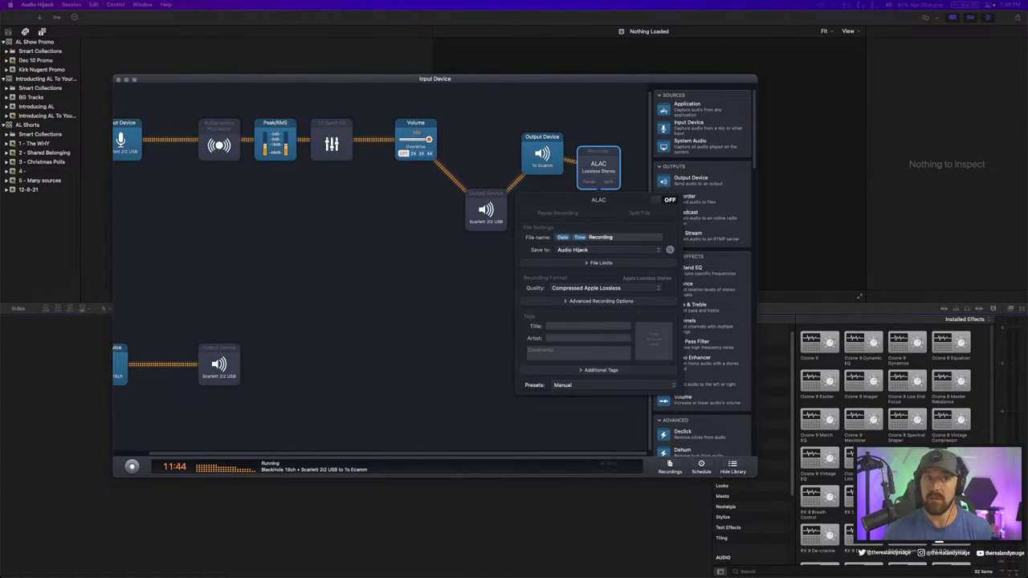
left_click(526, 397)
left_click(617, 165)
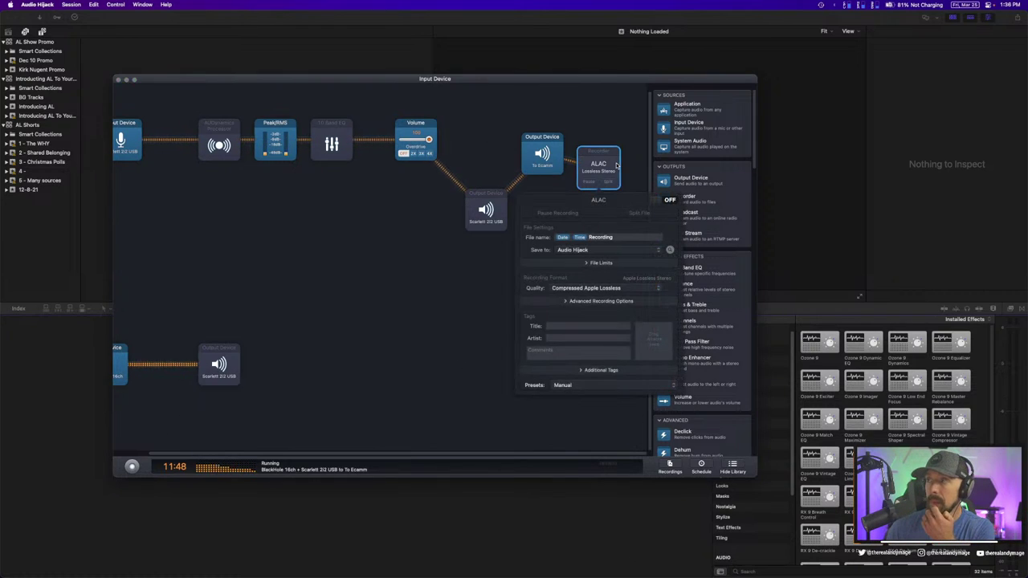
Switch the ALAC Recorder on to capture the voiceover as lossless stereo audio
left_click(670, 201)
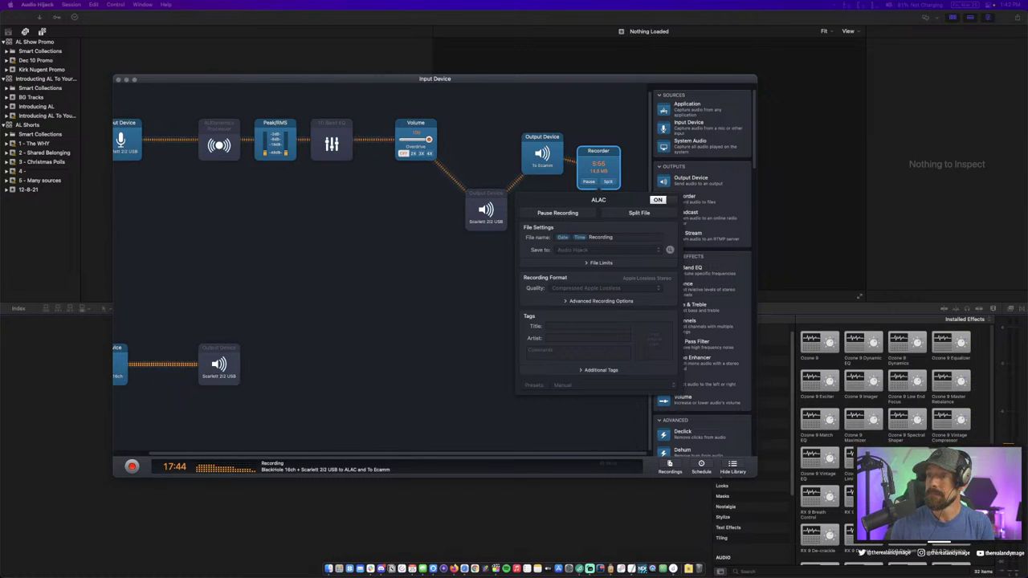
Switch the ALAC Recorder off, ending the voiceover recording at about 5:57
left_click(324, 323)
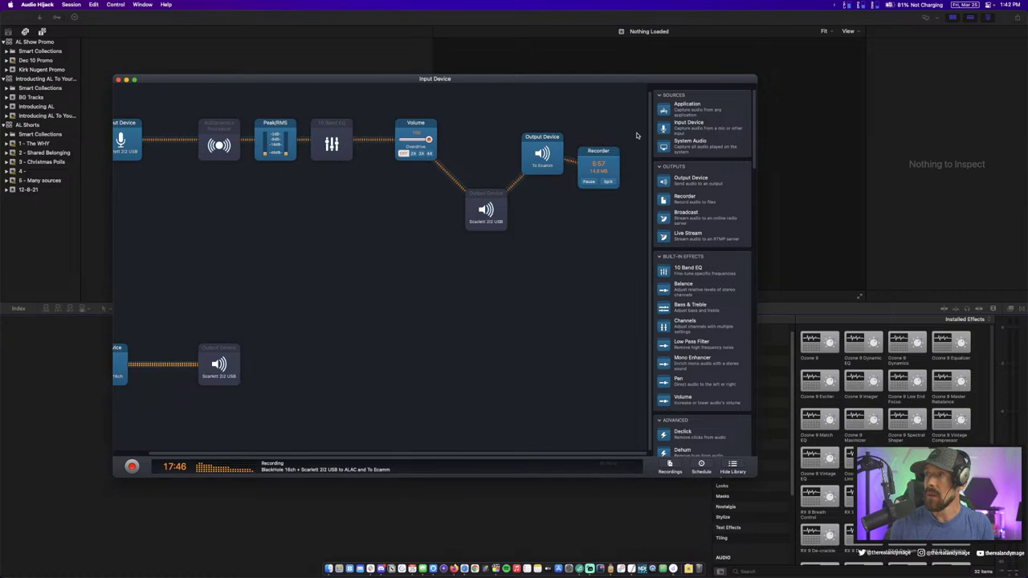
left_click(588, 164)
left_click(665, 202)
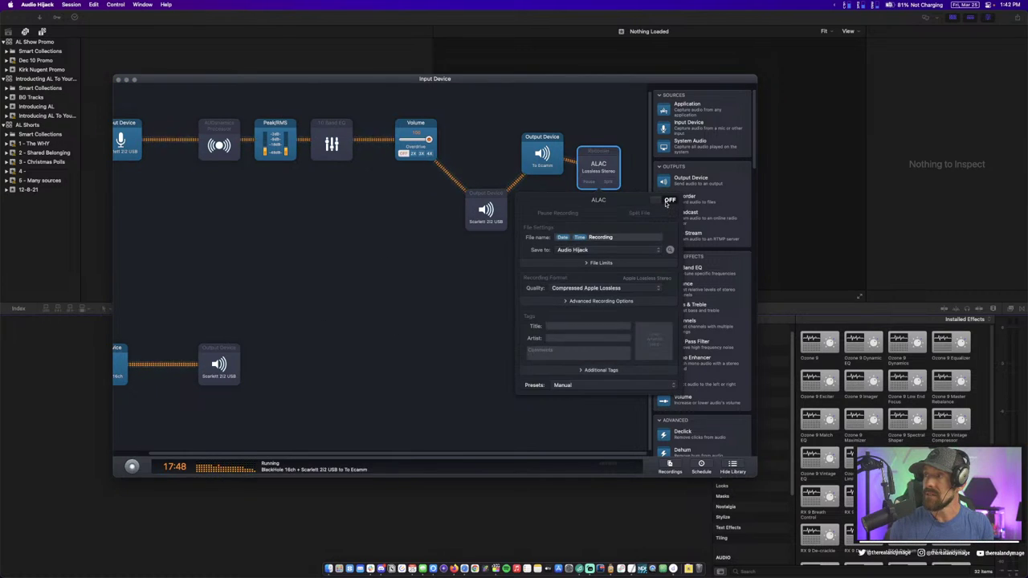
left_click(386, 386)
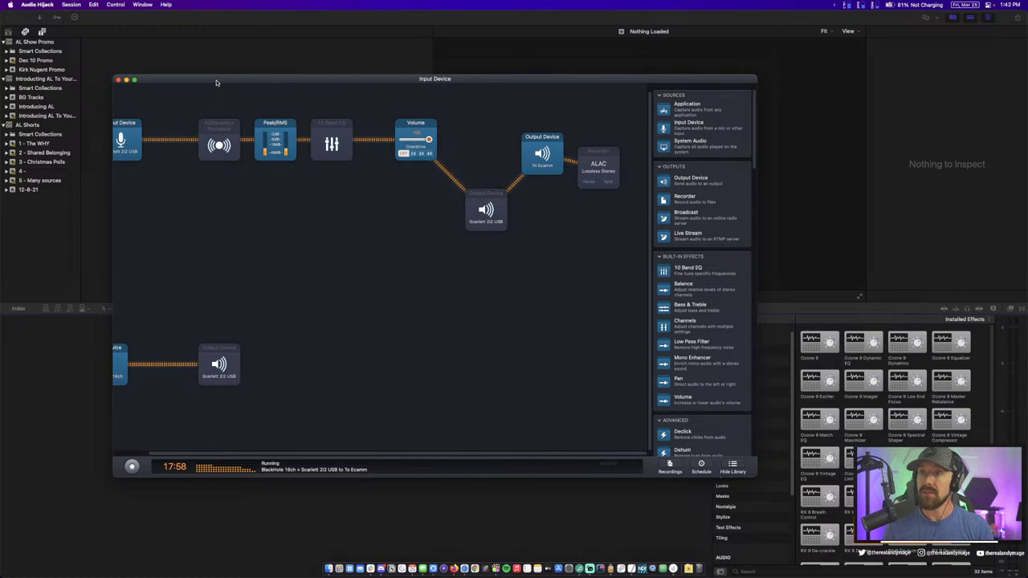
Expand the newest 5:59, 14.9 MB recording in the Recordings list and bring up its context menu
left_click(671, 466)
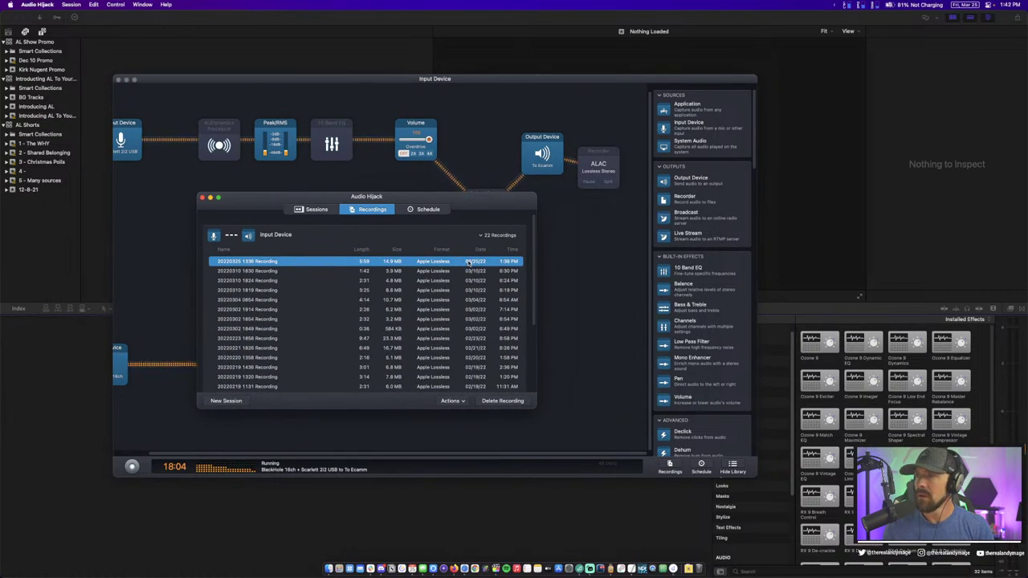
left_click(467, 262)
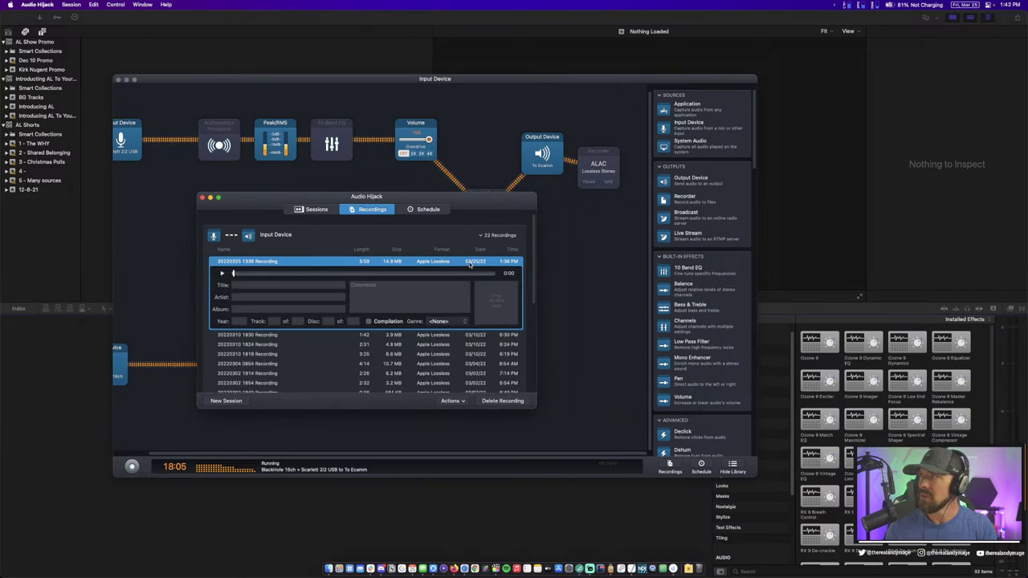
right_click(276, 265)
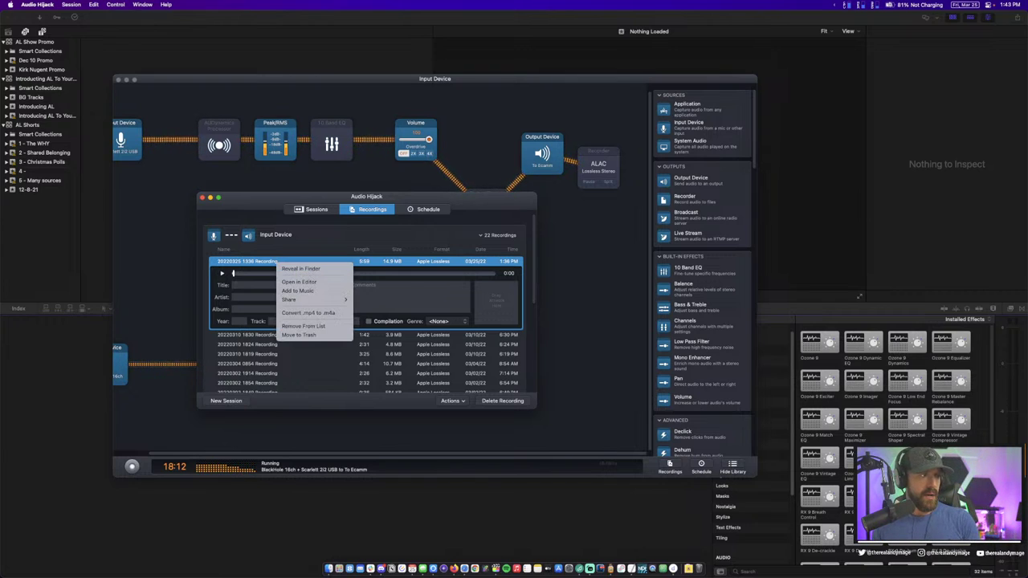
key("ctrl+Up")
key("ctrl+Up")
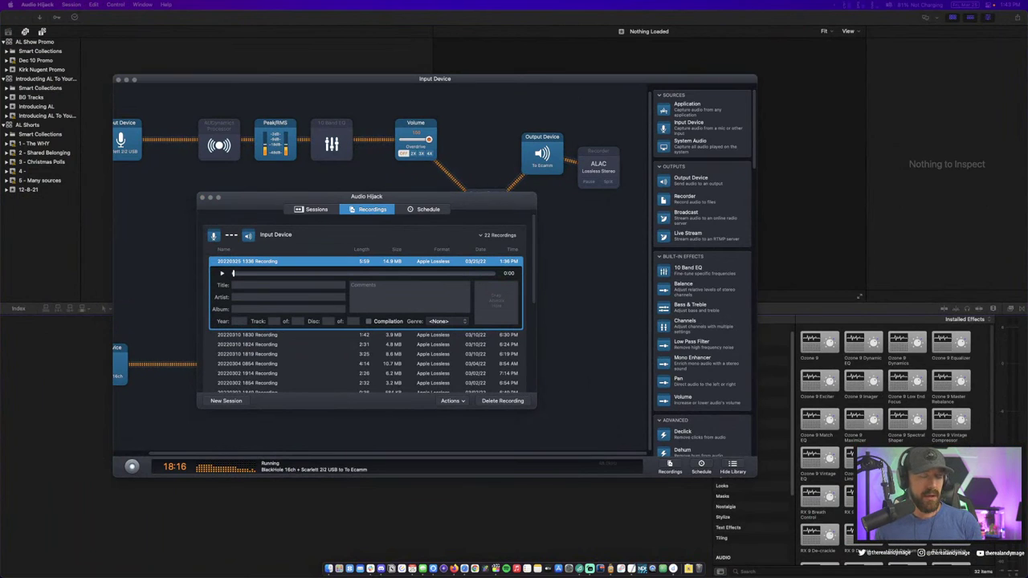
key("ctrl+Up")
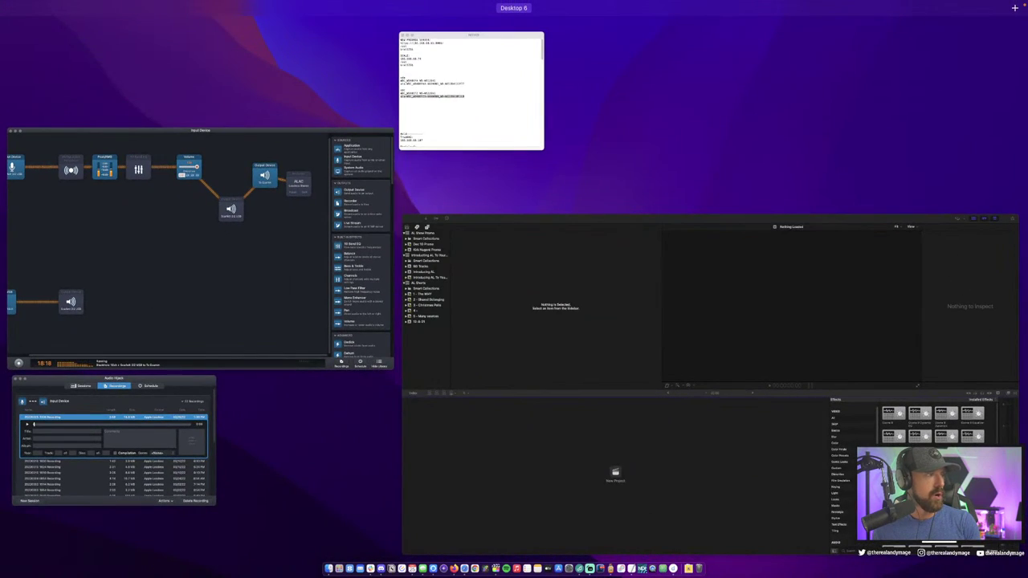
key("ctrl+Up")
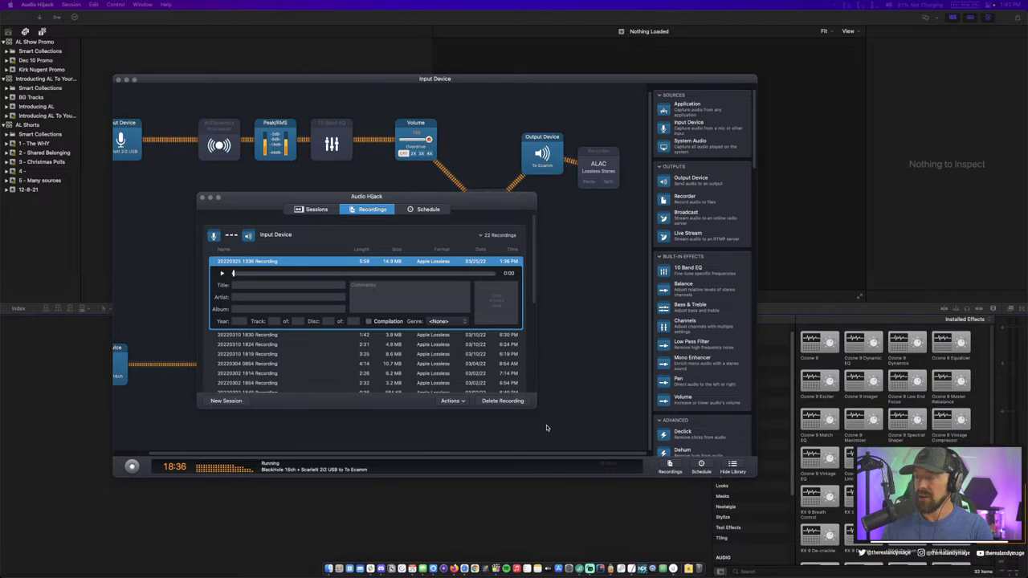
right_click(252, 262)
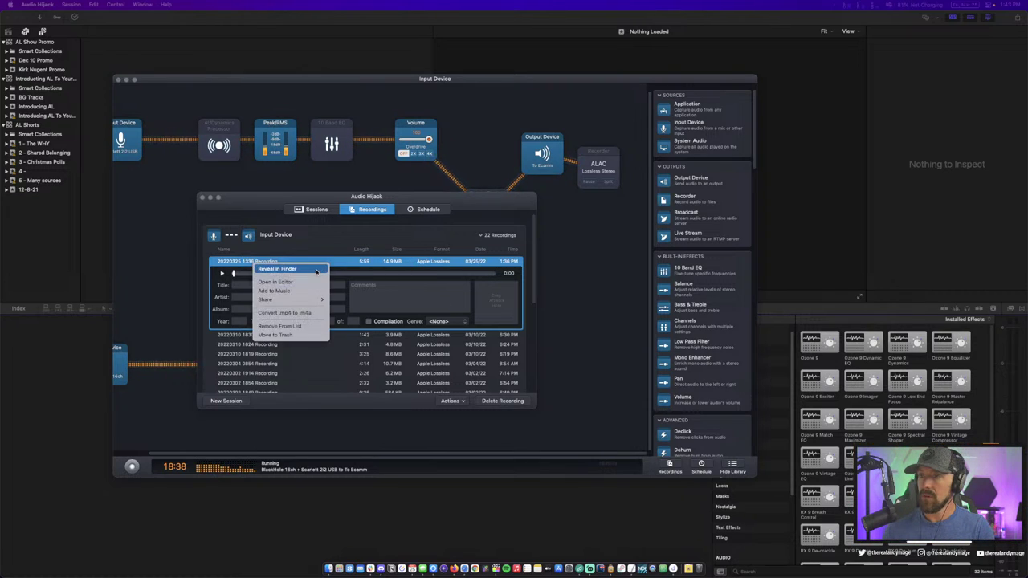
left_click(492, 310)
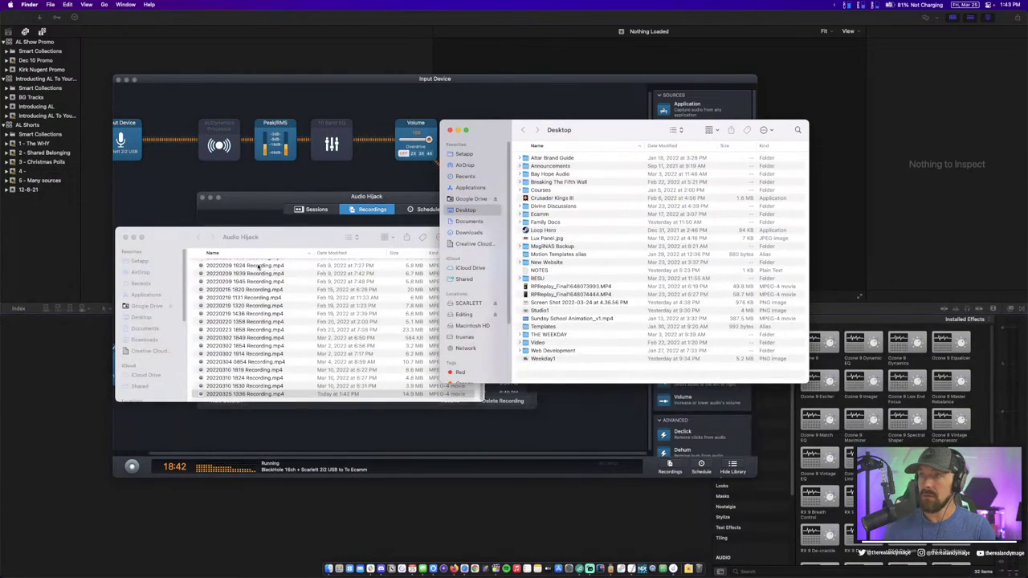
left_click(451, 136)
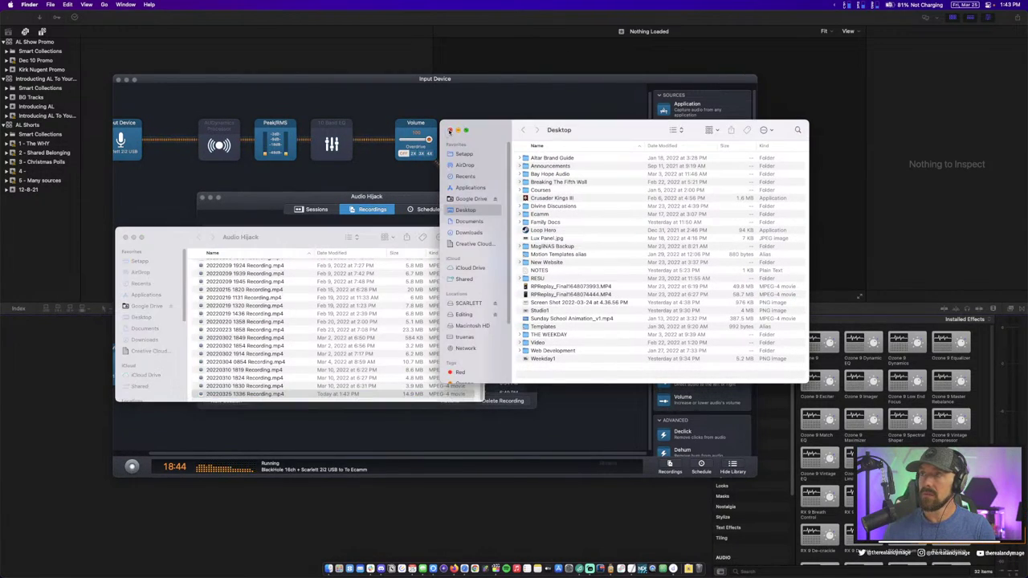
left_click(450, 129)
key("Return")
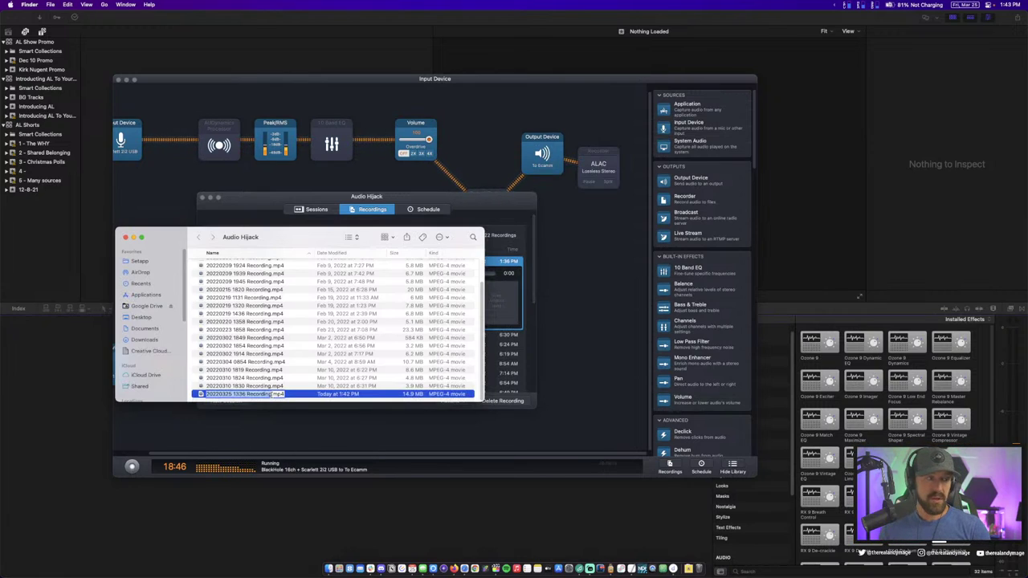
key("BackSpace")
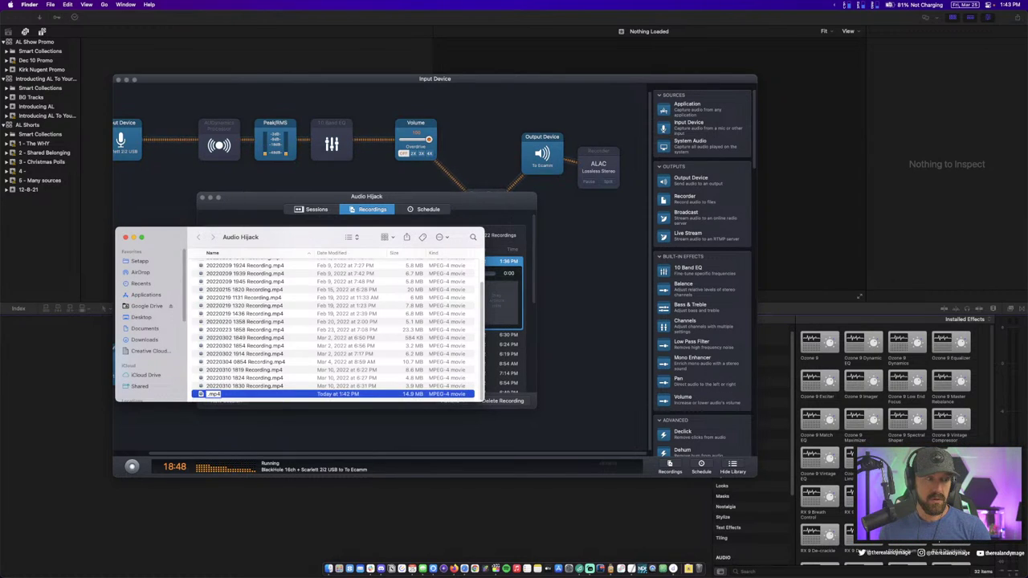
key("Escape")
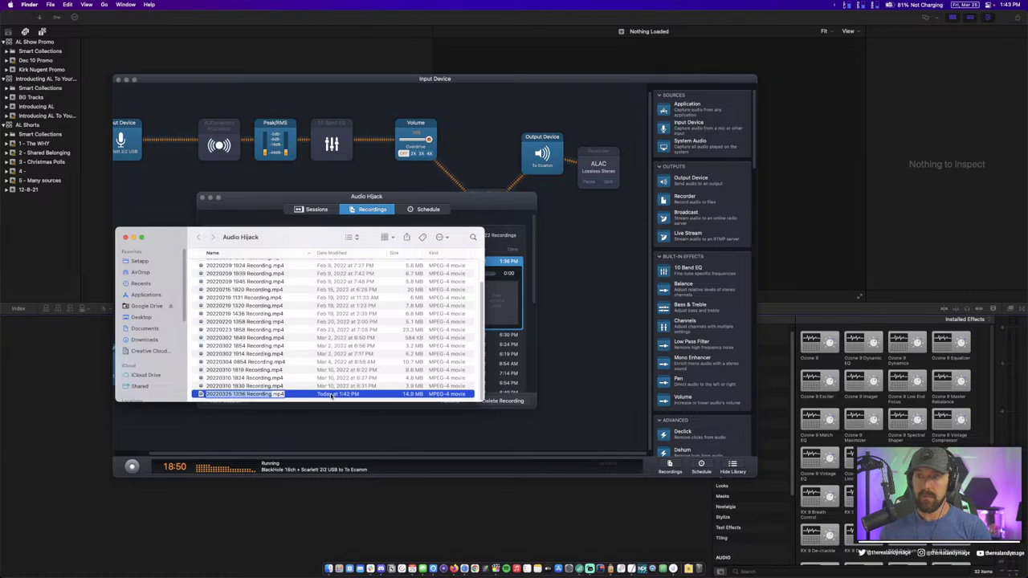
key("space")
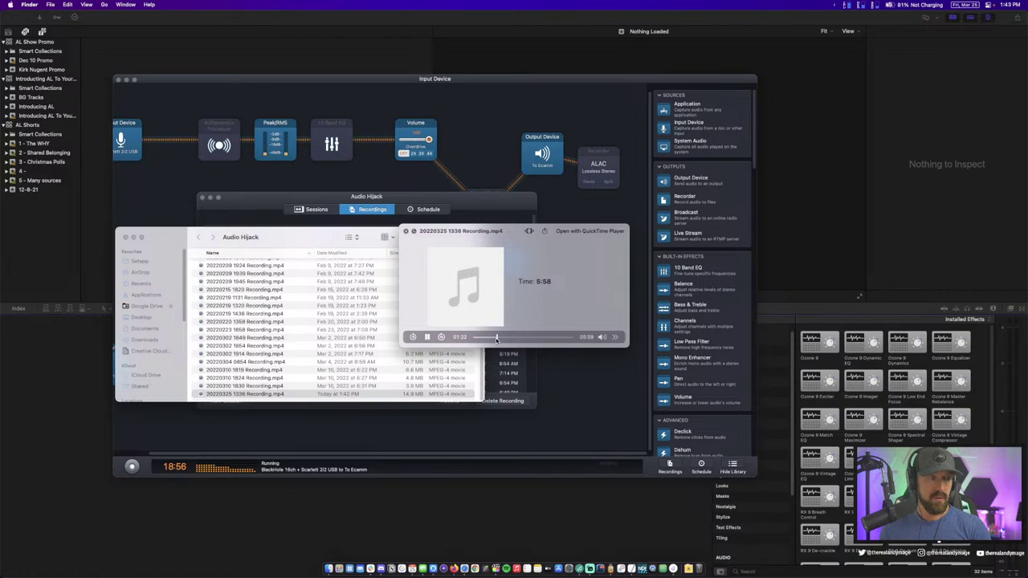
key("space")
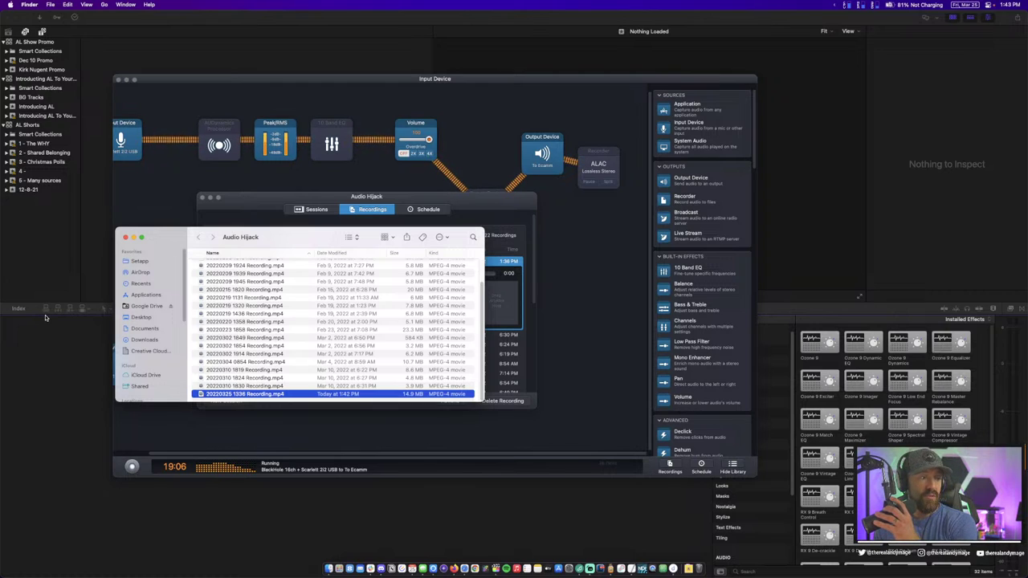
left_click(515, 444)
Add a second Input Device block using Scarlett 2i2 USB
scroll(248, 321, "left", 2)
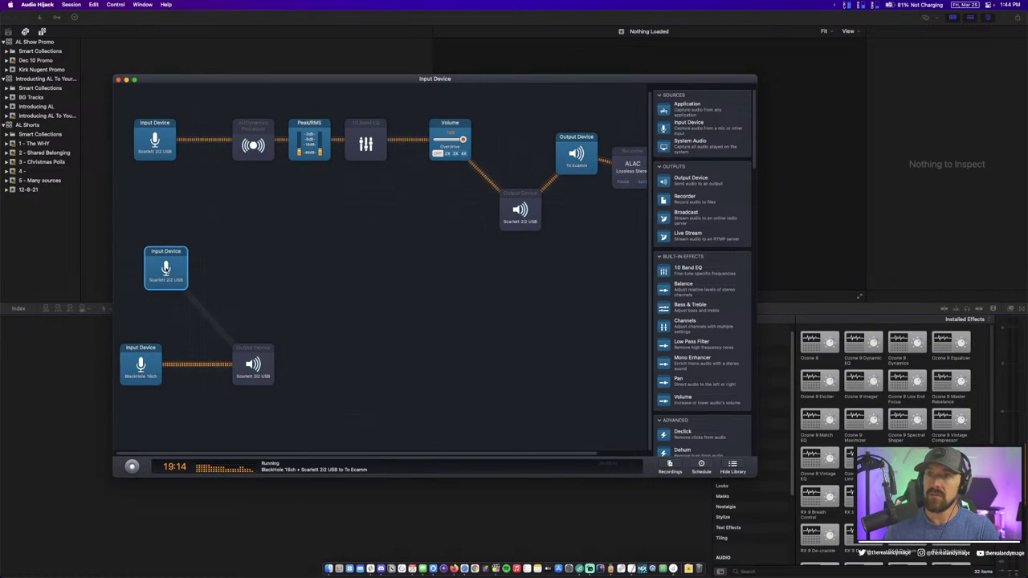
left_click_drag(691, 123, 155, 266)
left_click(166, 266)
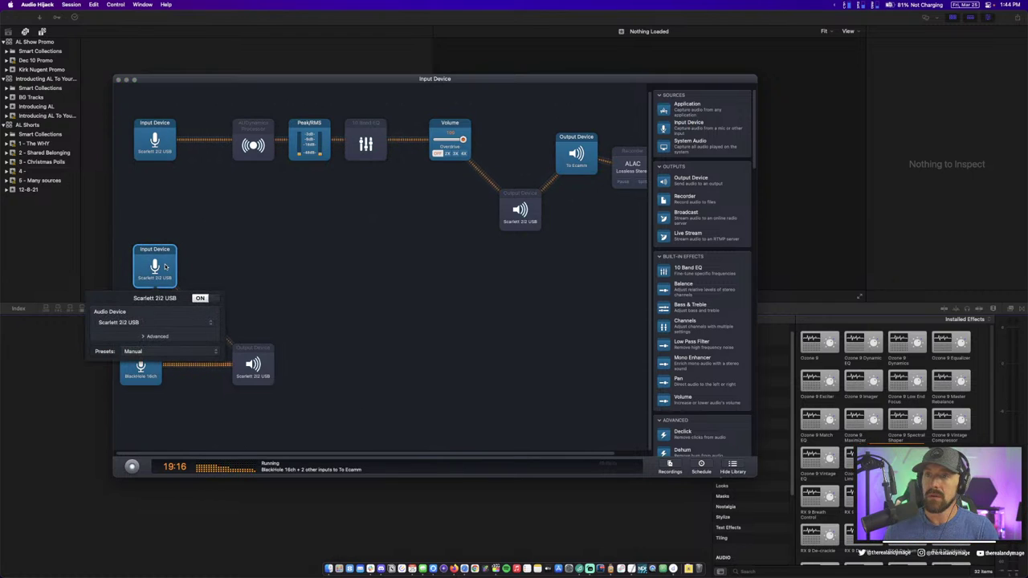
left_click(157, 321)
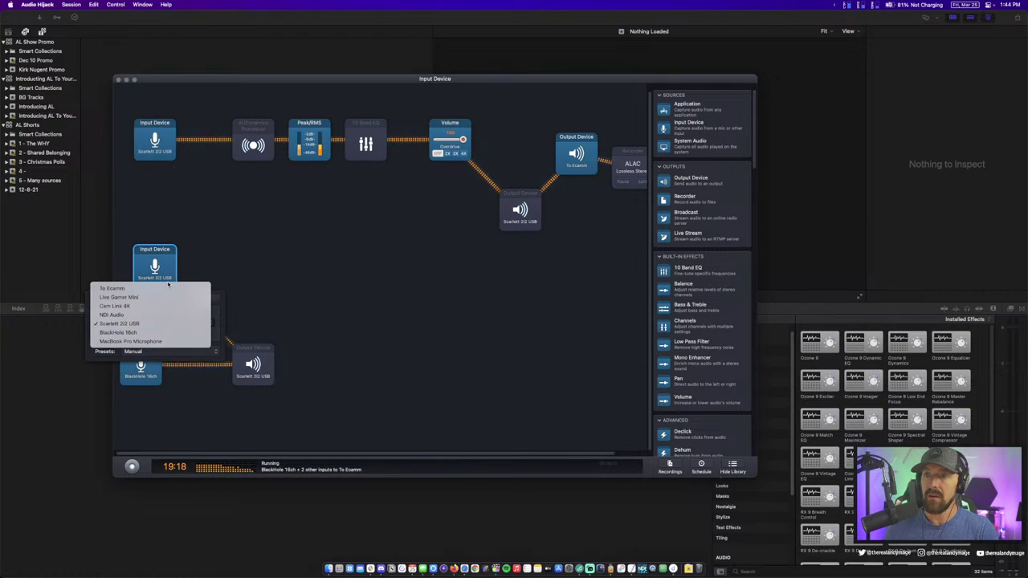
left_click(238, 301)
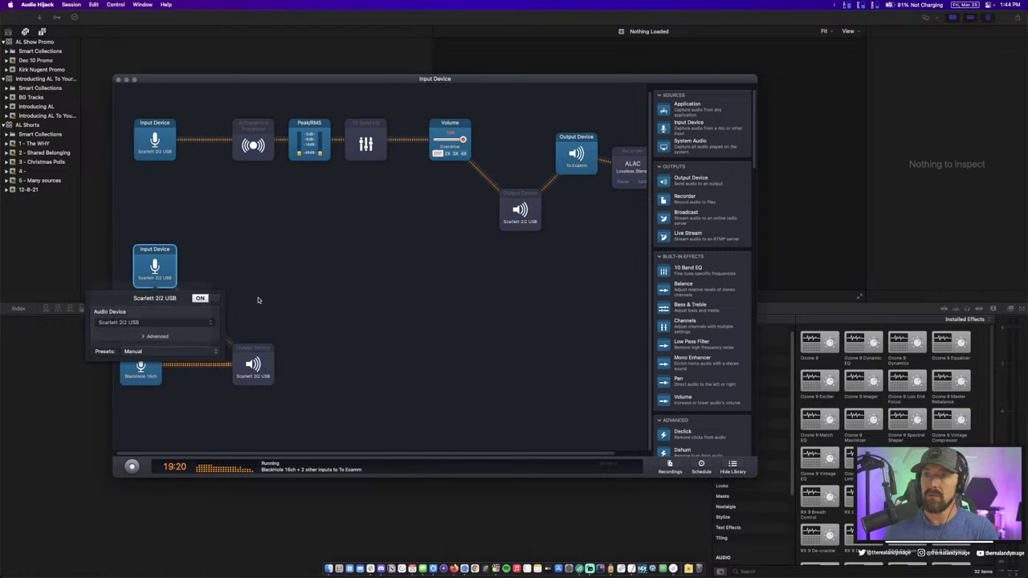
left_click(222, 245)
Move the extra input near the main chain, then replace it with a System Audio source
mouse_move(170, 265)
left_mouse_down()
mouse_move(179, 197)
mouse_move(479, 378)
left_mouse_up()
left_click(479, 382)
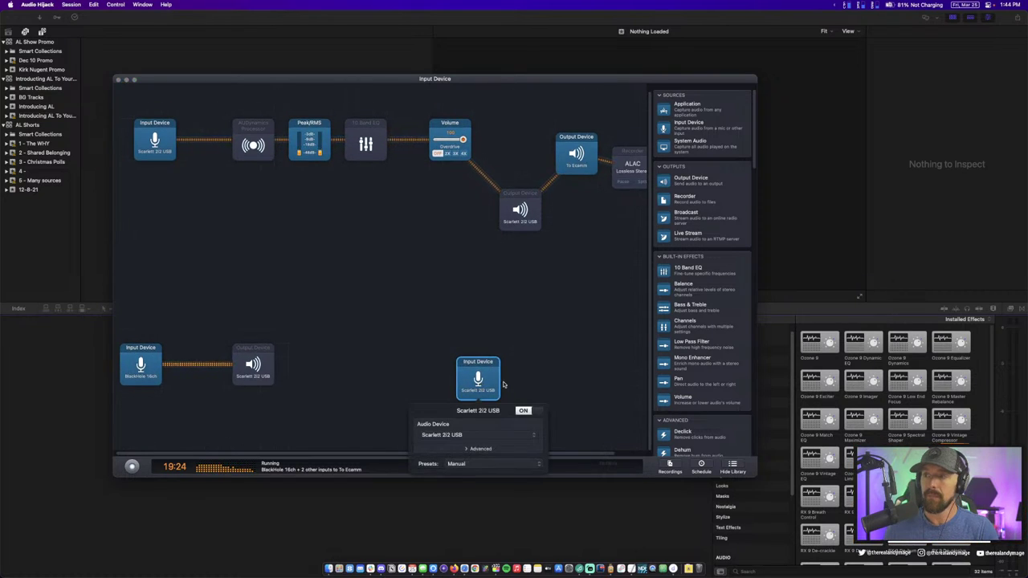
left_click(487, 374)
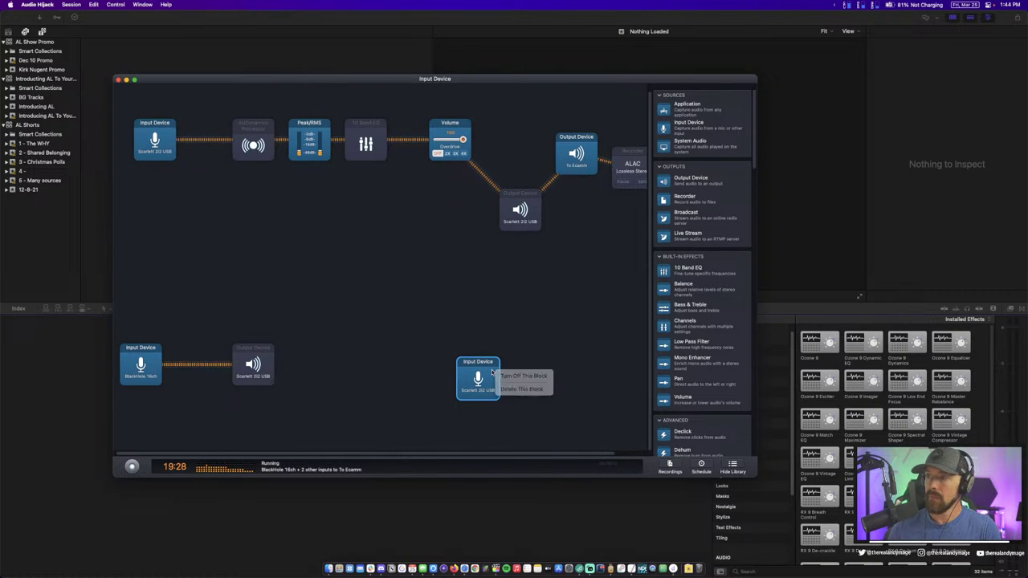
mouse_move(495, 373)
left_mouse_down()
mouse_move(665, 132)
mouse_move(394, 354)
left_mouse_up()
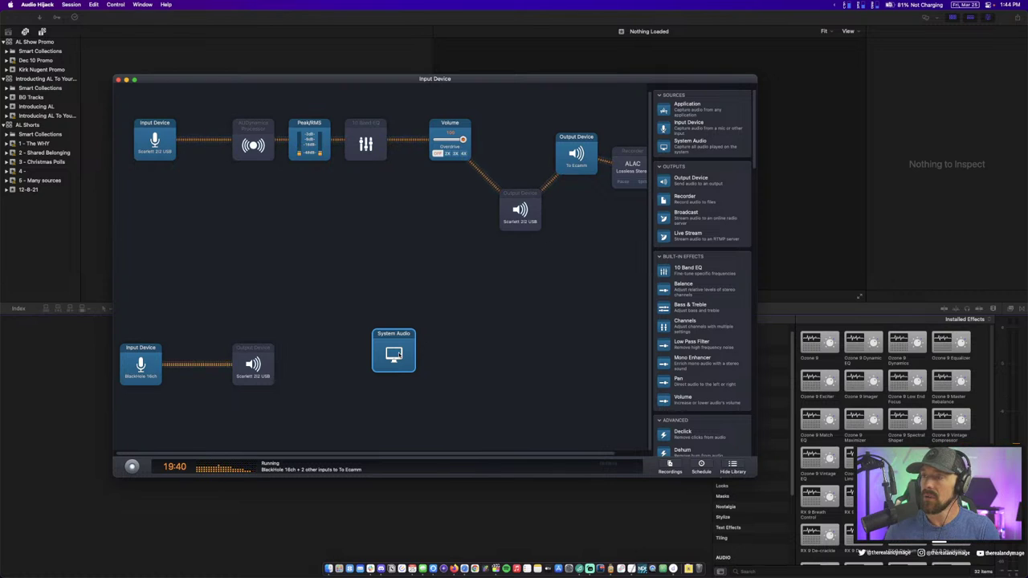
scroll(407, 351, "right", 3)
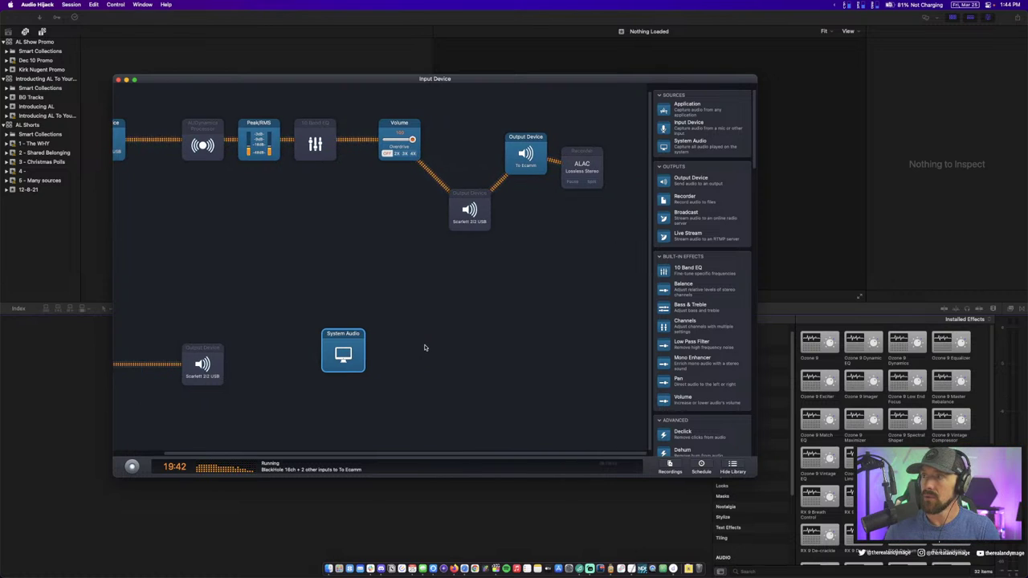
scroll(424, 348, "left", 1)
left_click_drag(350, 356, 512, 134)
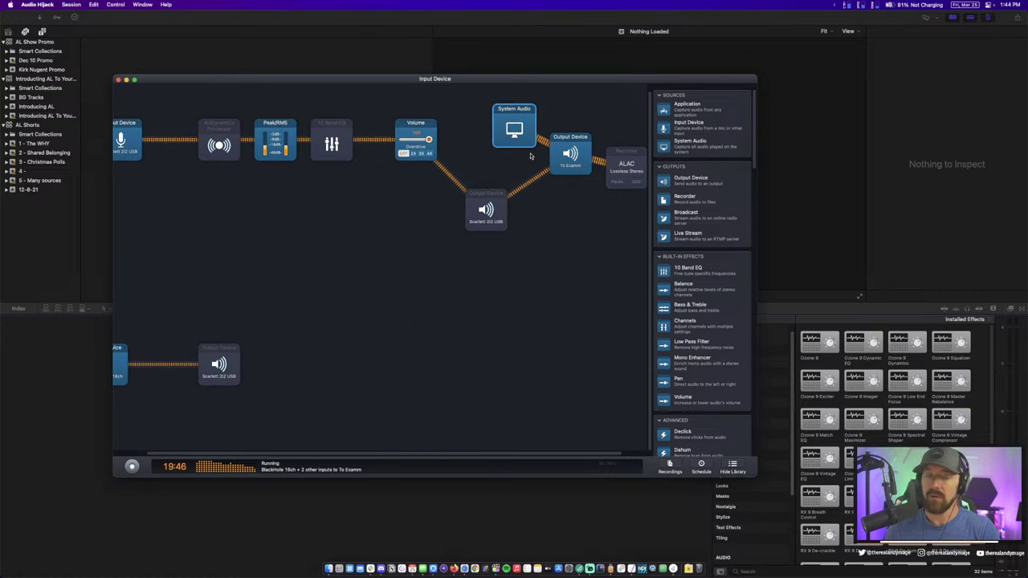
mouse_move(531, 140)
left_mouse_down()
mouse_move(334, 423)
mouse_move(436, 347)
left_mouse_up()
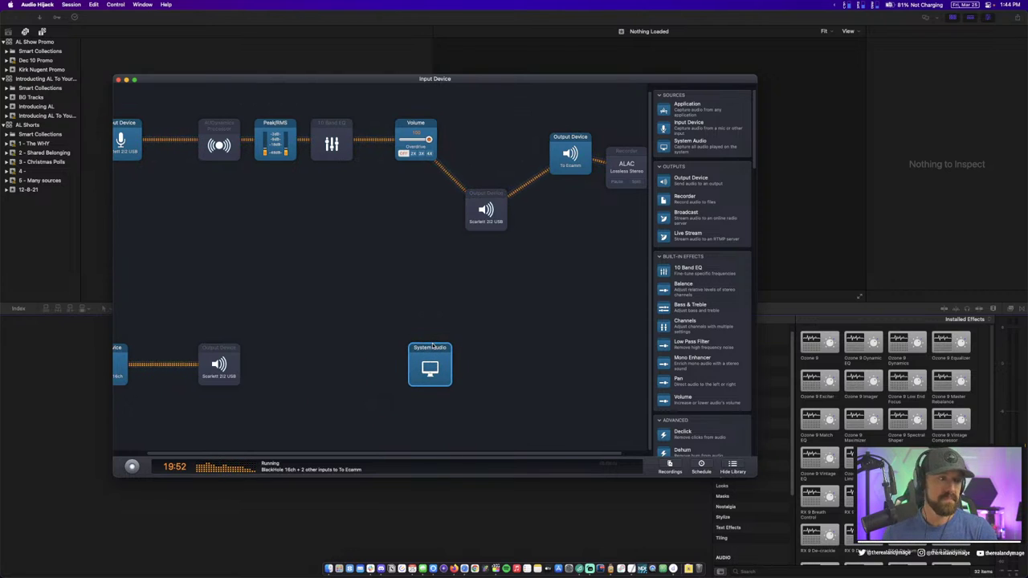
scroll(434, 353, "left", 2)
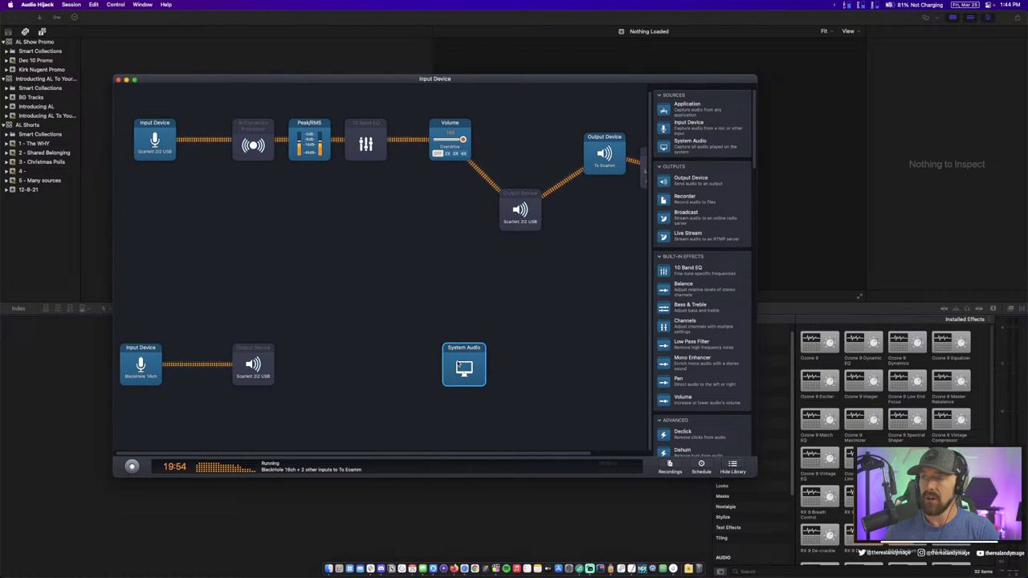
mouse_move(452, 365)
left_mouse_down()
mouse_move(104, 425)
mouse_move(411, 273)
left_mouse_up()
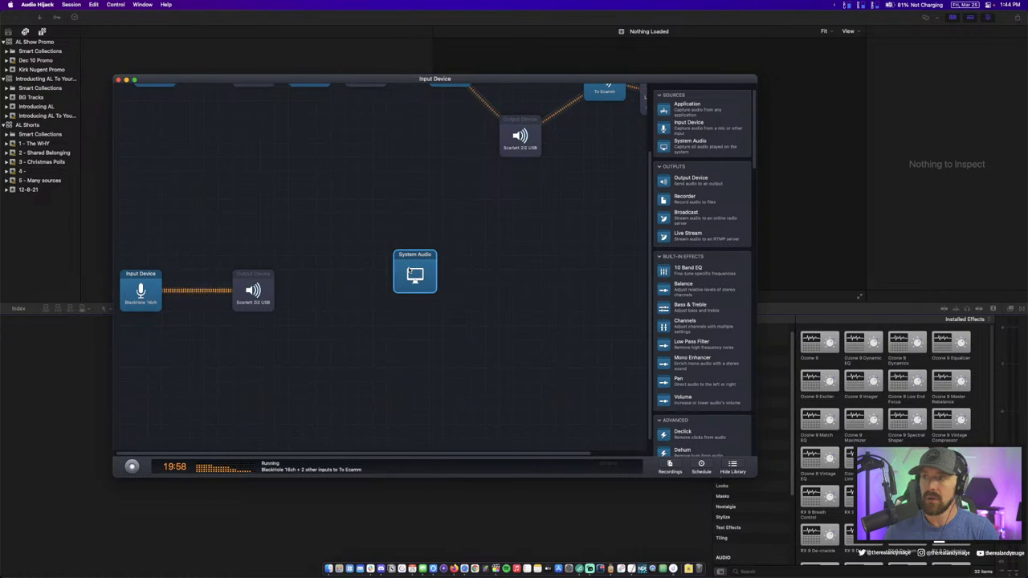
scroll(411, 273, "up", 3)
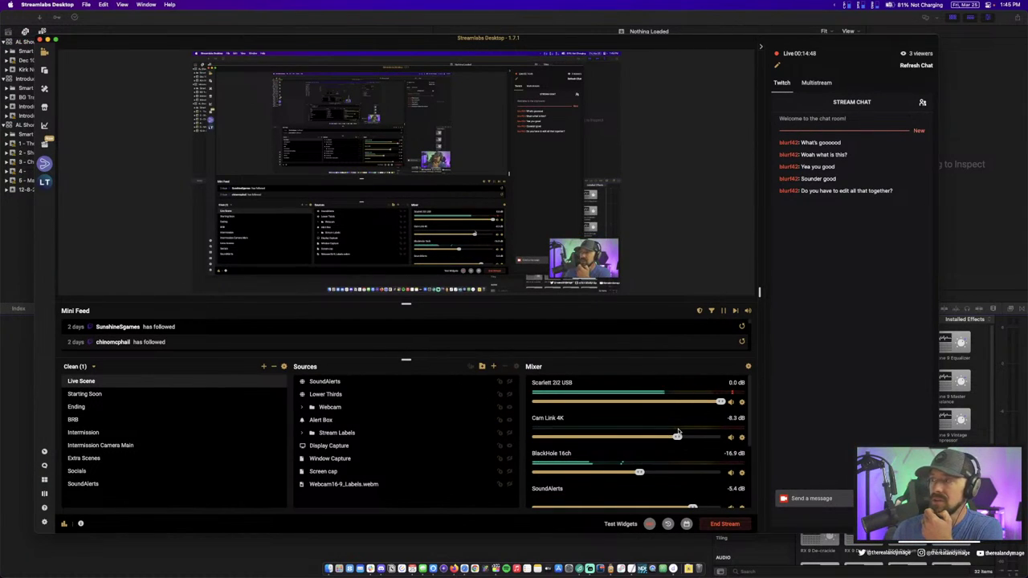
Set Desktop Audio Device 1 to Default in Advanced Audio Settings' Global Settings
left_click(747, 367)
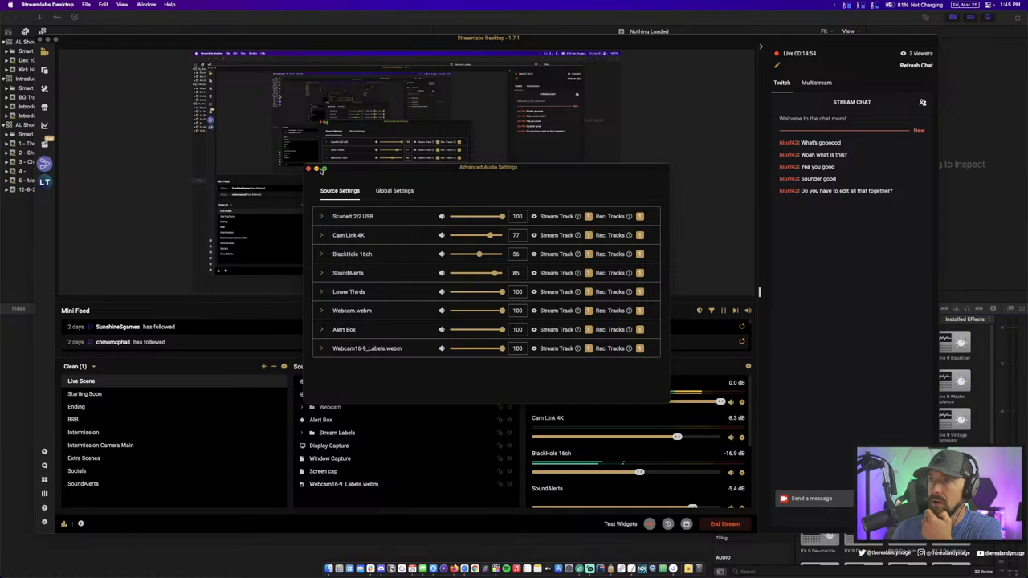
left_click(307, 170)
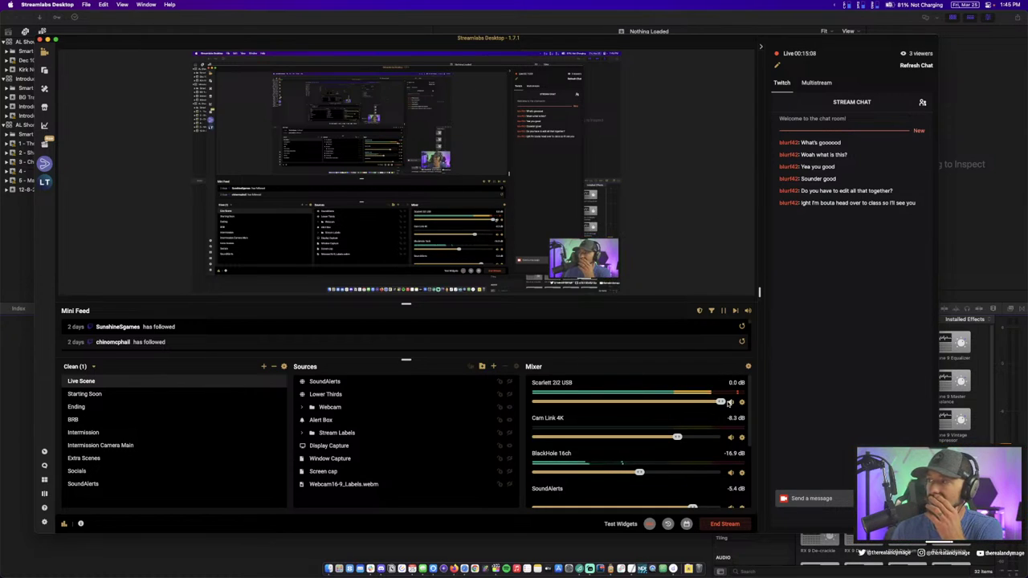
left_click(746, 366)
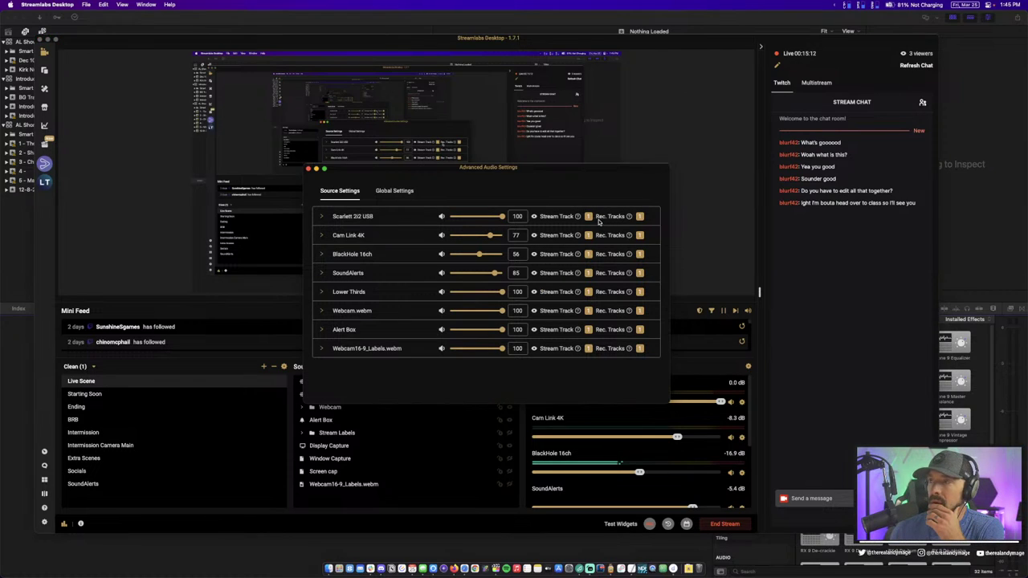
left_click(394, 190)
scroll(472, 280, "down", 3)
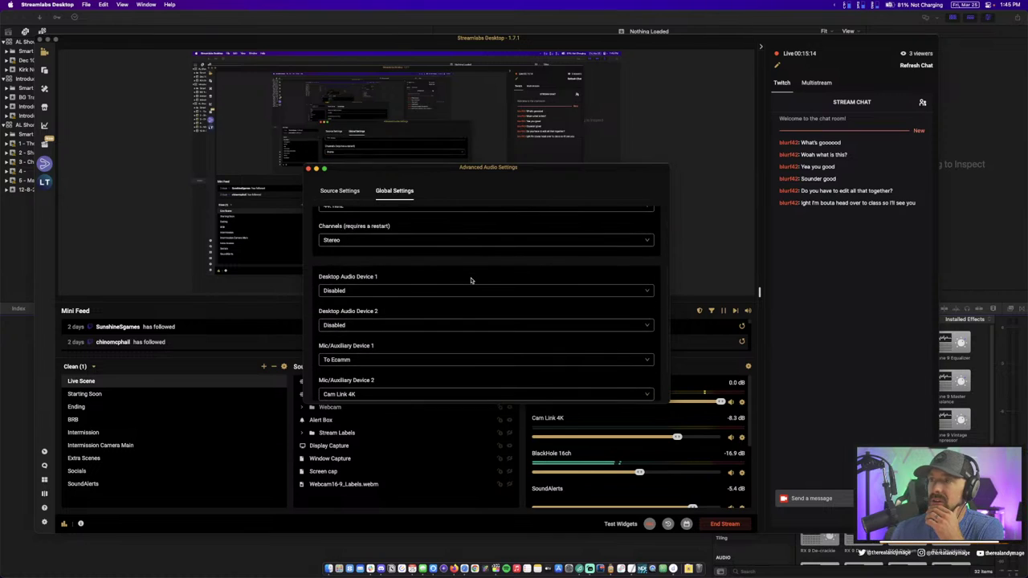
left_click(403, 291)
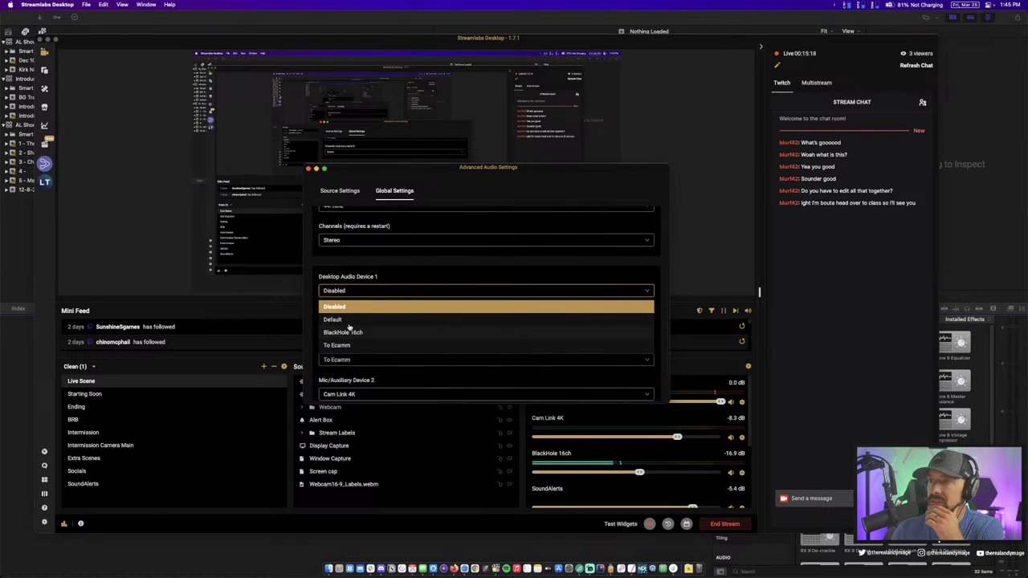
left_click(349, 320)
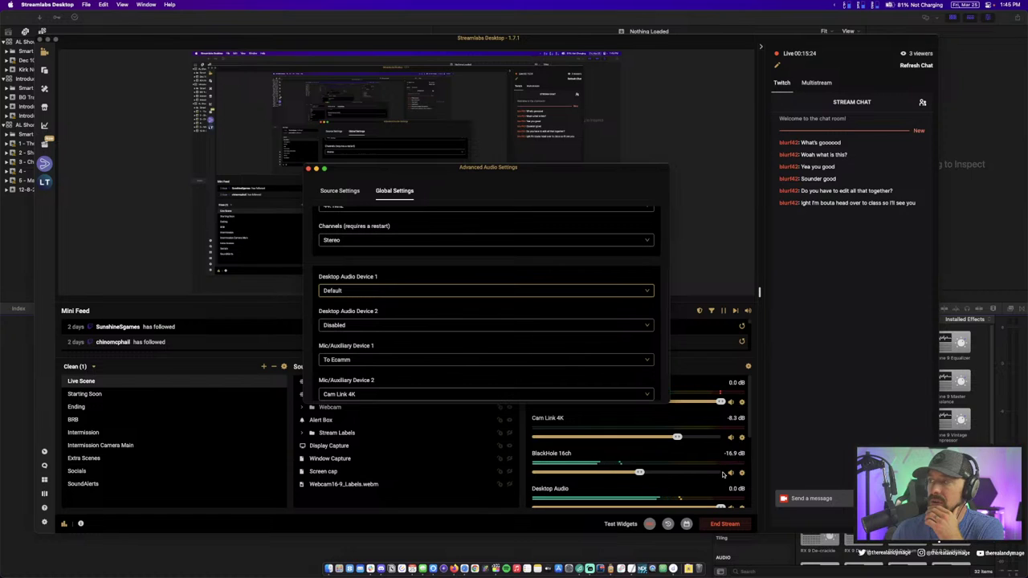
Compare the open windows, then close the Advanced Audio Settings window
key("ctrl+Up")
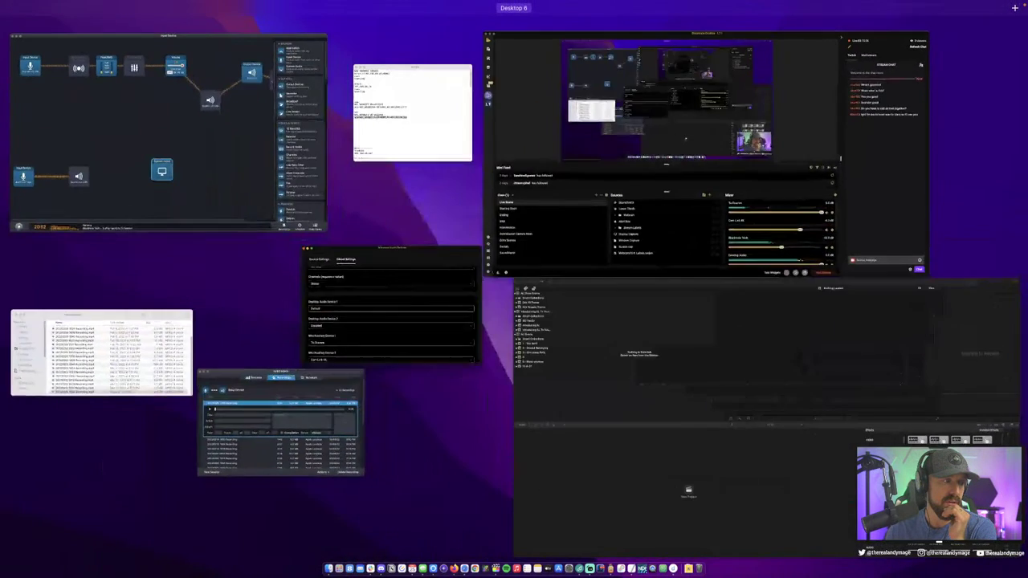
key("ctrl+Up")
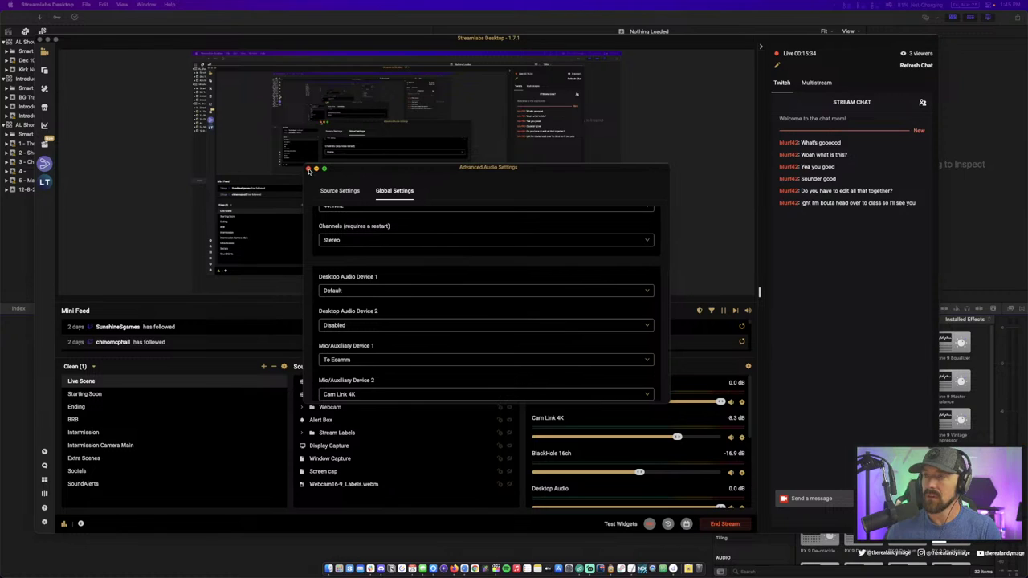
scroll(312, 175, "up", 2)
scroll(313, 177, "up", 2)
scroll(318, 182, "up", 1)
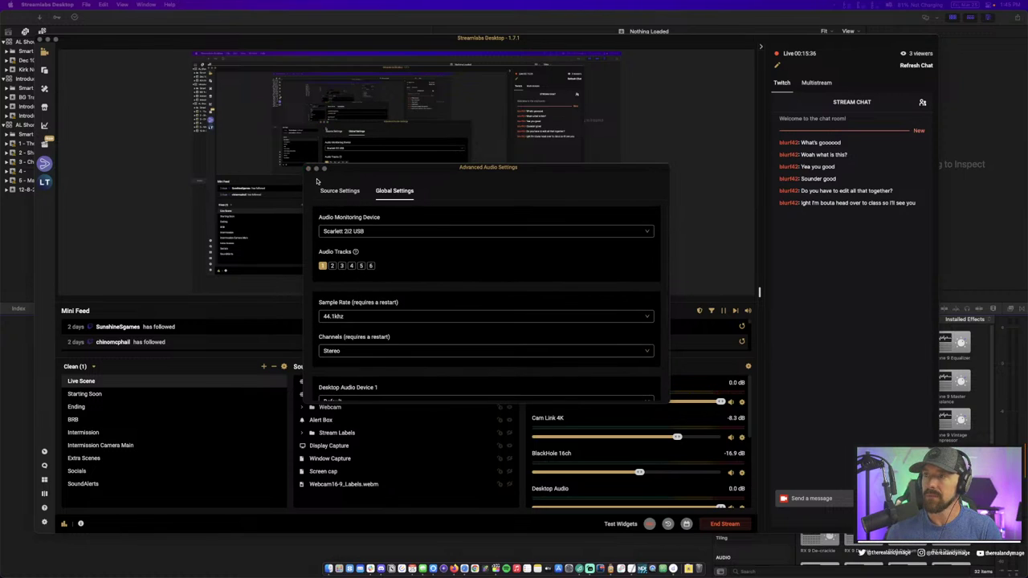
left_click(308, 170)
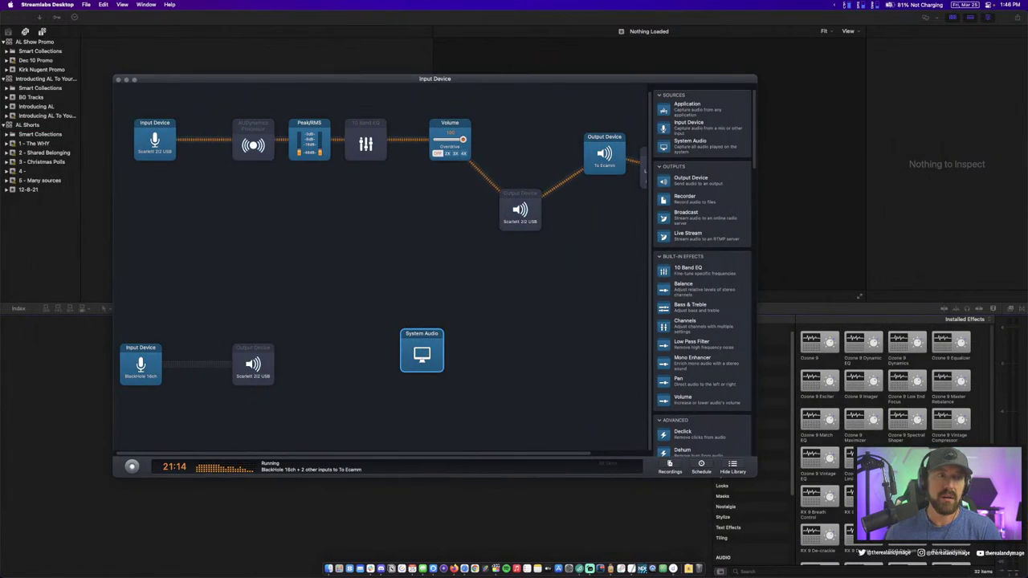
Turn off the System Audio block, leaving BlackHole 16ch and Scarlett 2i2 USB feeding the output
left_click(421, 353)
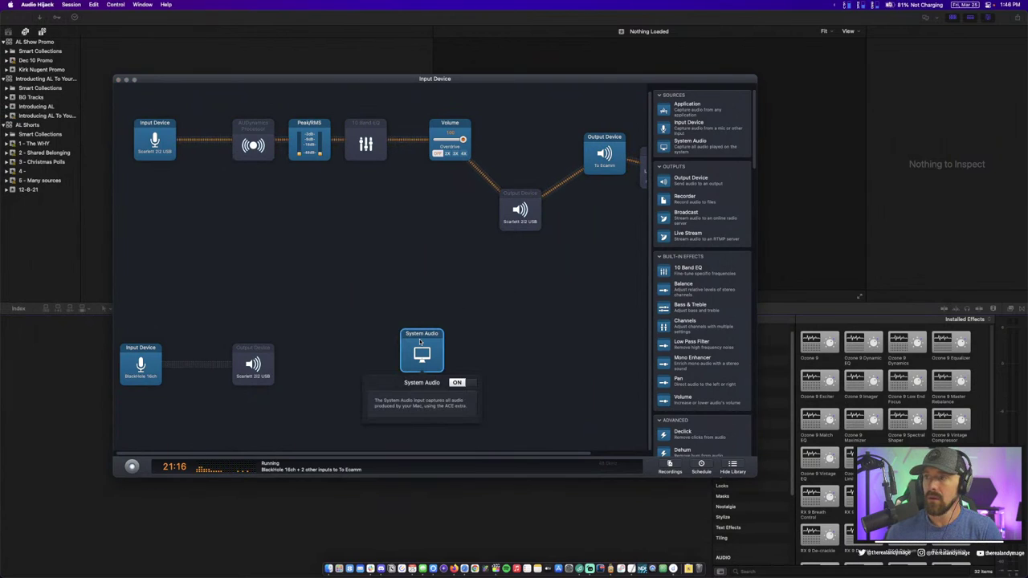
left_click(461, 384)
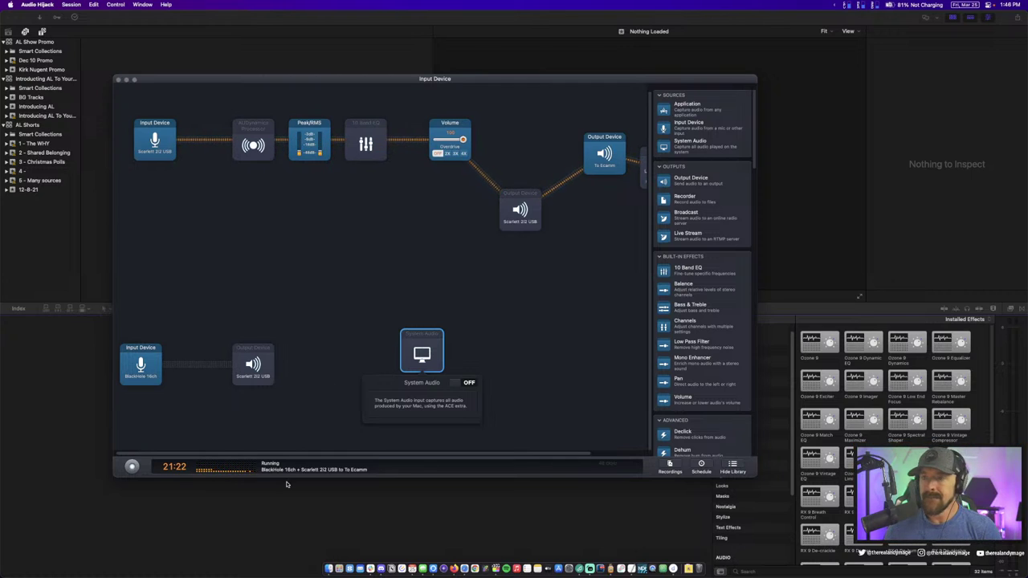
key("ctrl+Up")
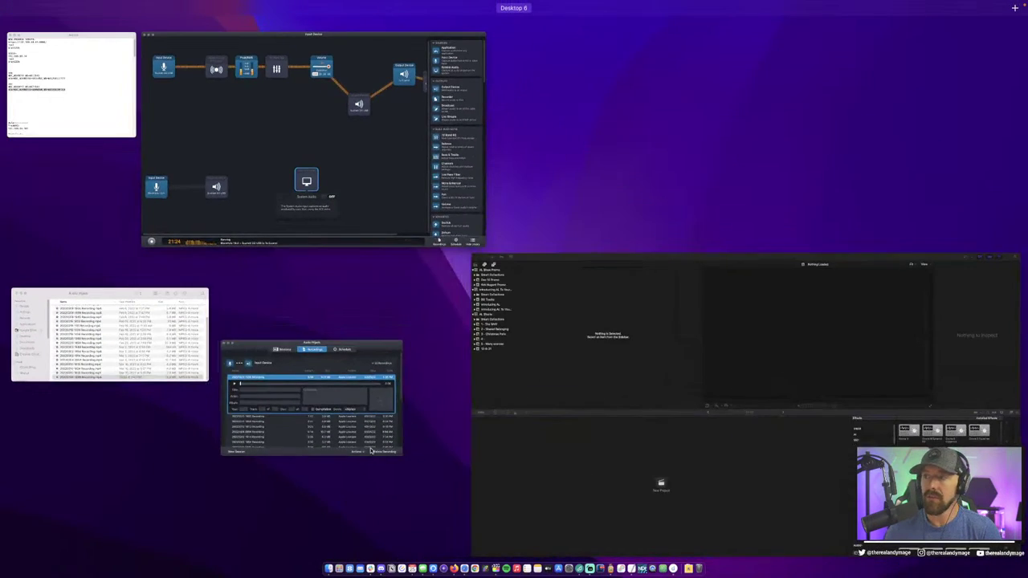
left_click(128, 321)
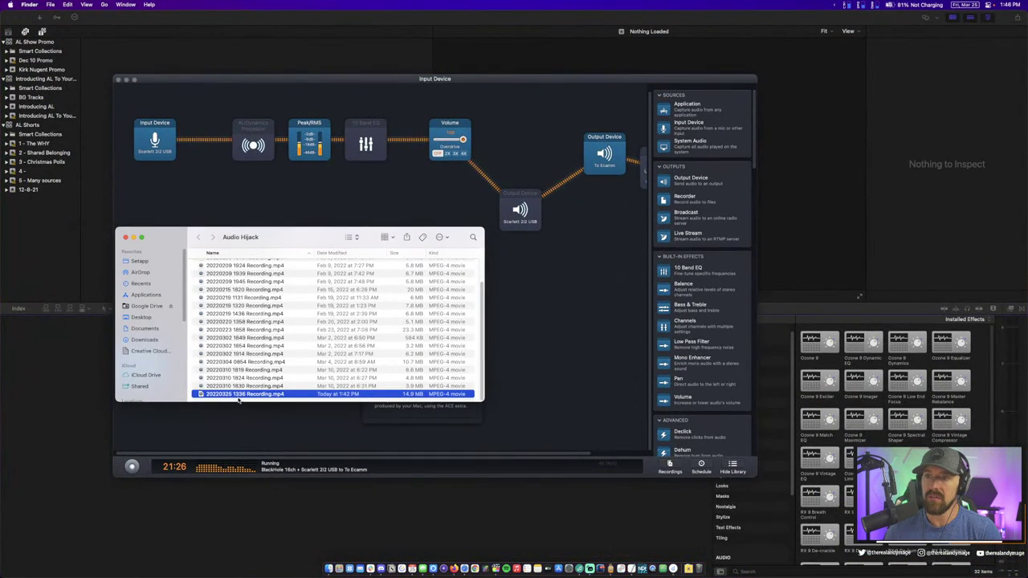
key("space")
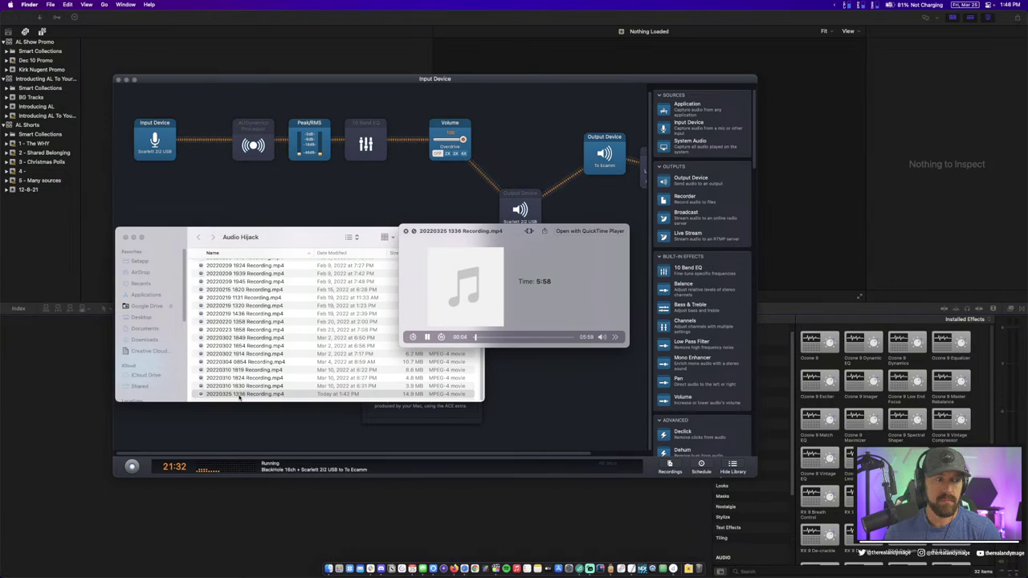
left_click(513, 337)
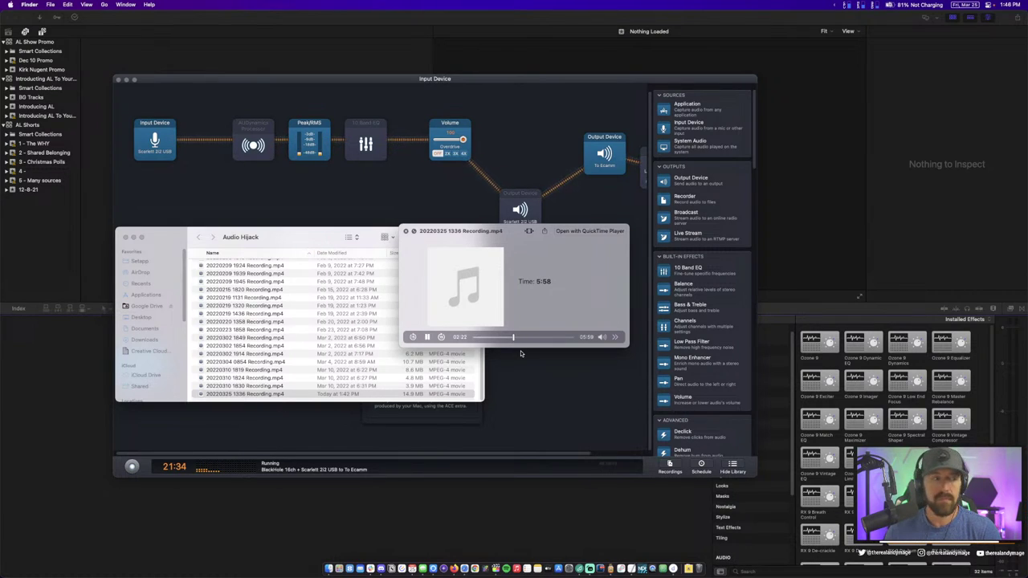
key("space")
left_click(555, 367)
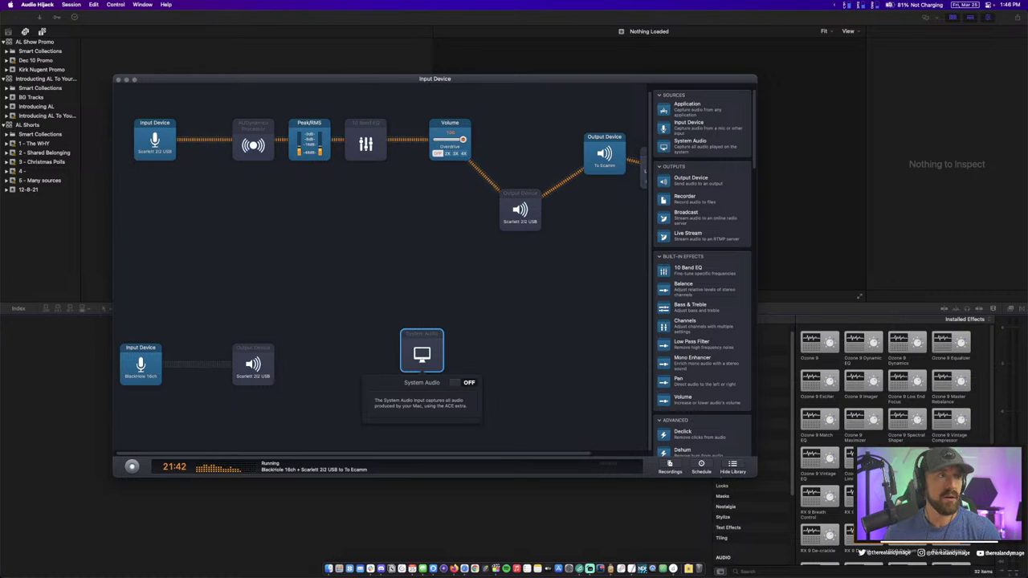
Open Streamlabs Desktop's global audio settings and scroll through the audio device list
key("super+Tab")
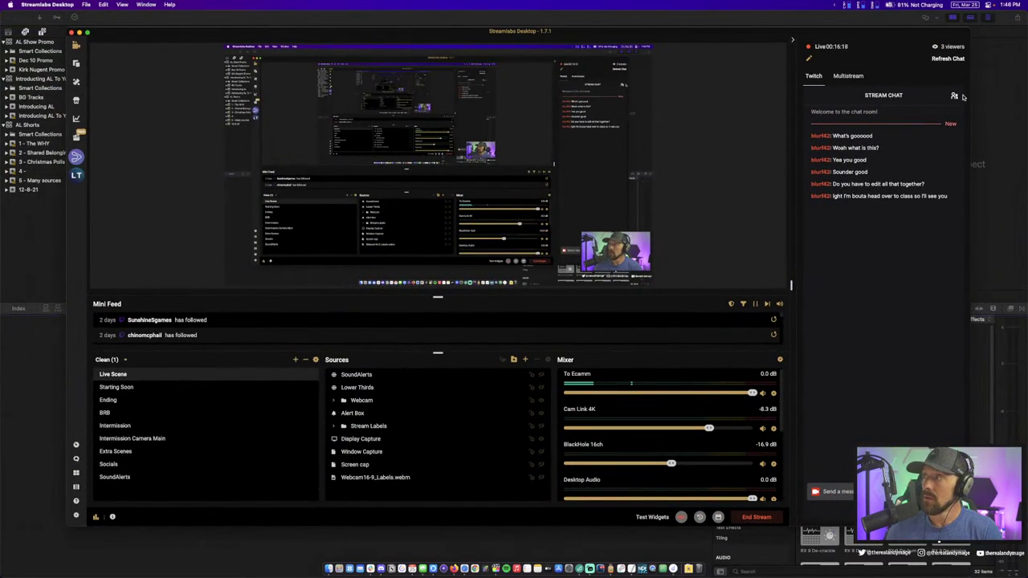
left_click(779, 361)
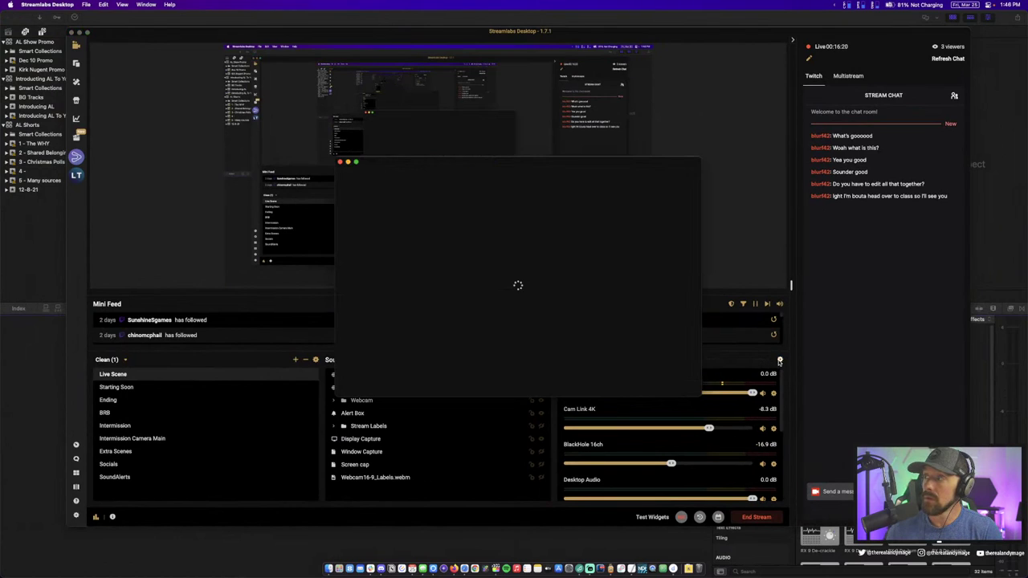
left_click(425, 184)
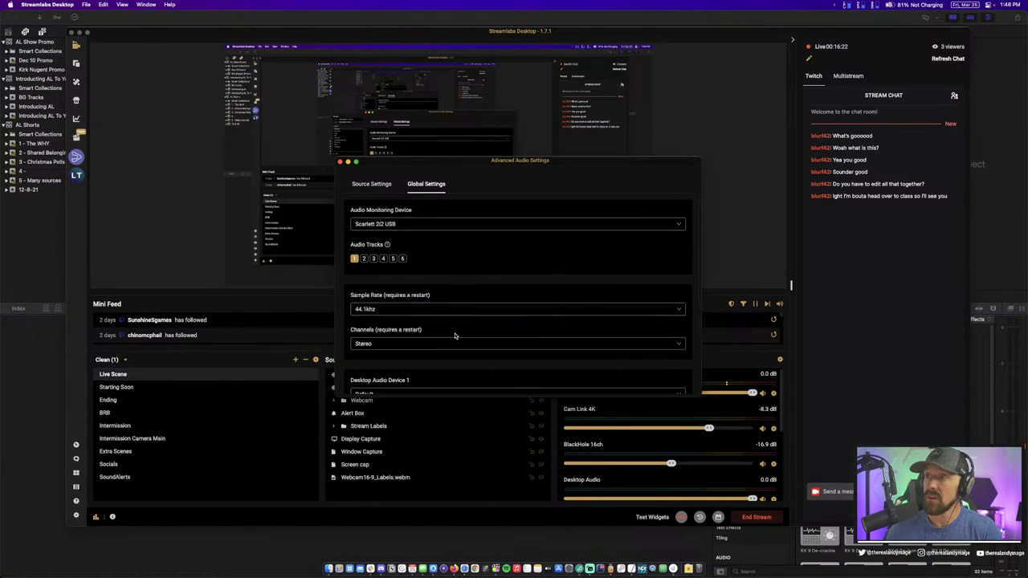
scroll(454, 273, "down", 3)
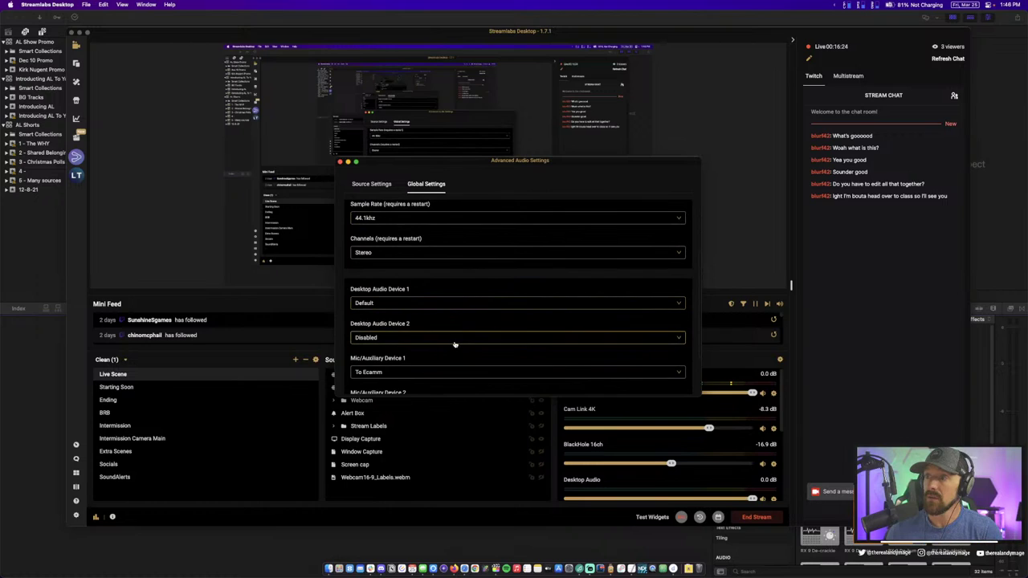
scroll(453, 344, "down", 1)
scroll(455, 341, "down", 1)
scroll(456, 341, "up", 1)
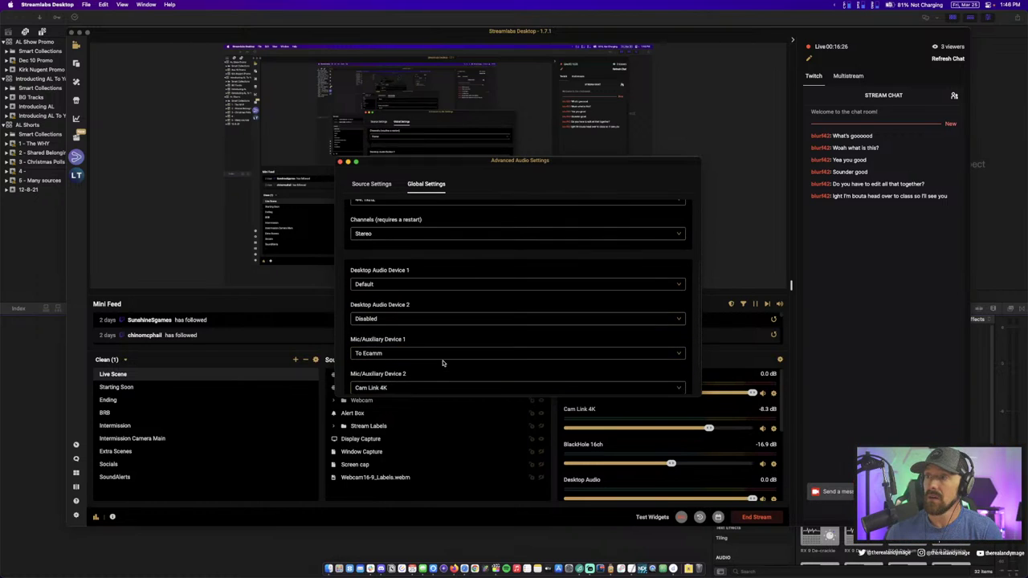
Keep Desktop Audio Device 2 Disabled, close the settings and show all open windows
left_click(439, 321)
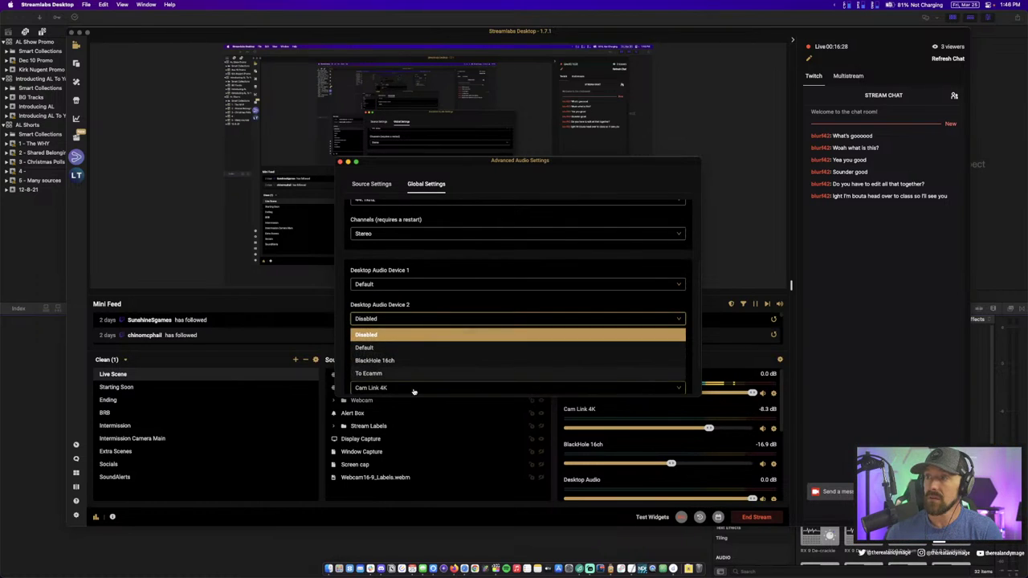
left_click(440, 298)
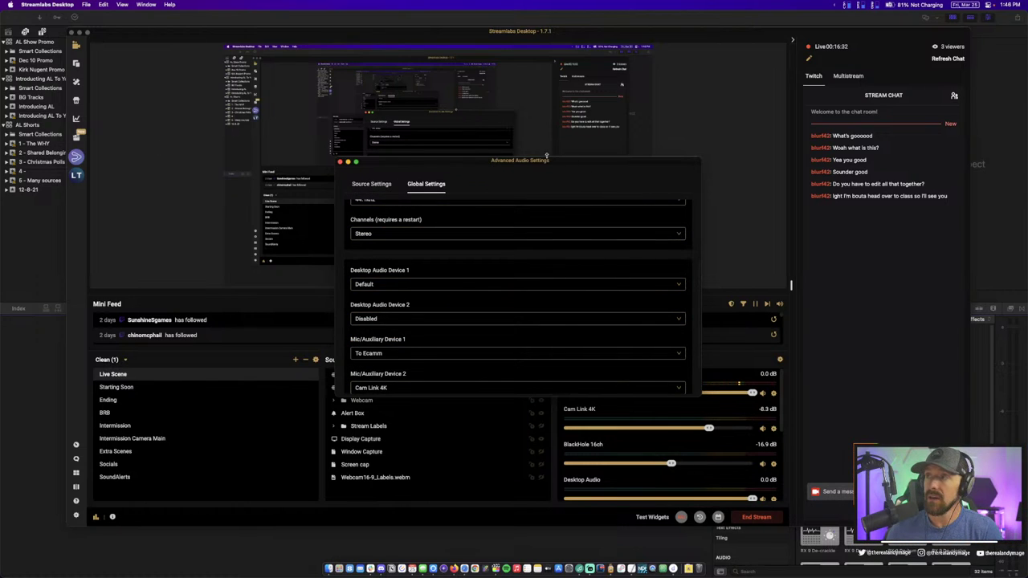
left_click(339, 162)
key("ctrl+Up")
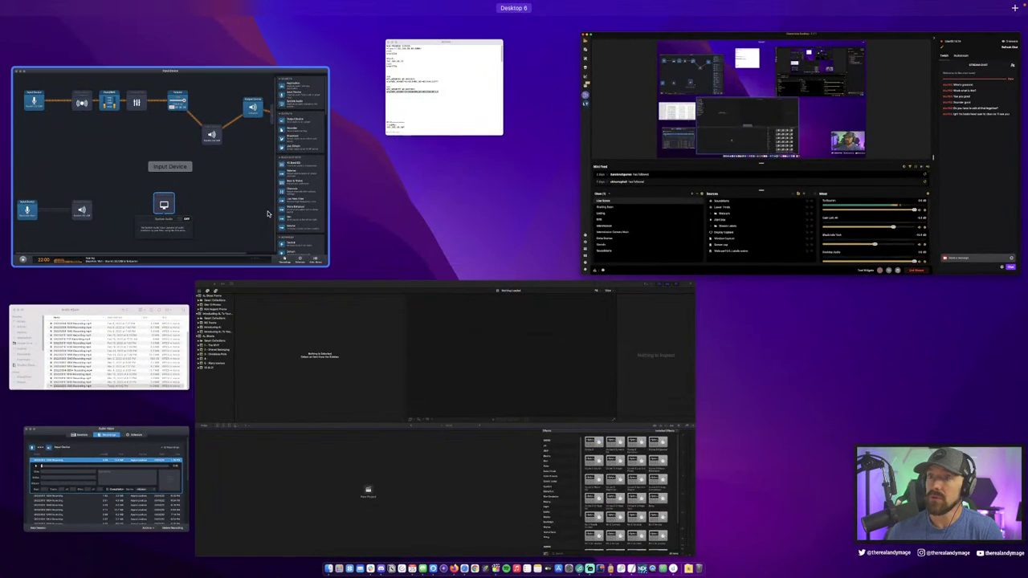
Reposition Audio Hijack's System Audio block and connect a new Scarlett 2i2 USB Output Device to it
left_click(317, 221)
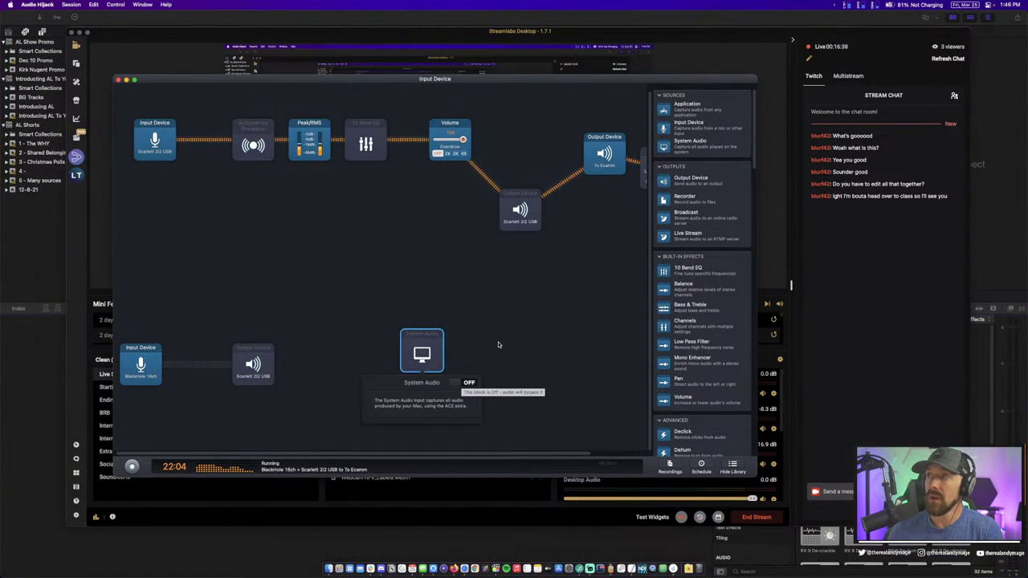
scroll(497, 345, "right", 3)
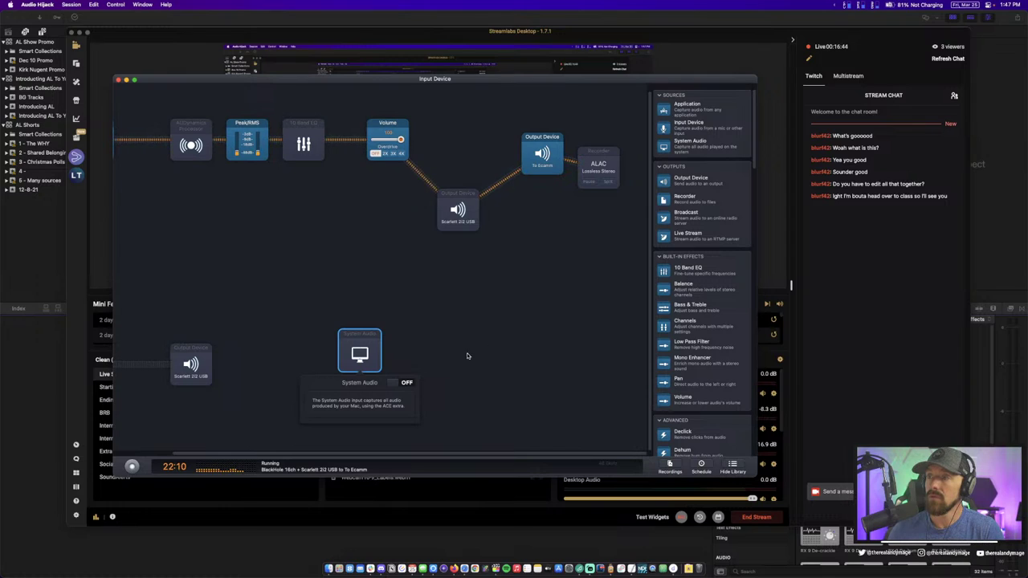
mouse_move(367, 342)
left_mouse_down()
mouse_move(537, 204)
mouse_move(508, 107)
mouse_move(488, 95)
mouse_move(353, 368)
left_mouse_up()
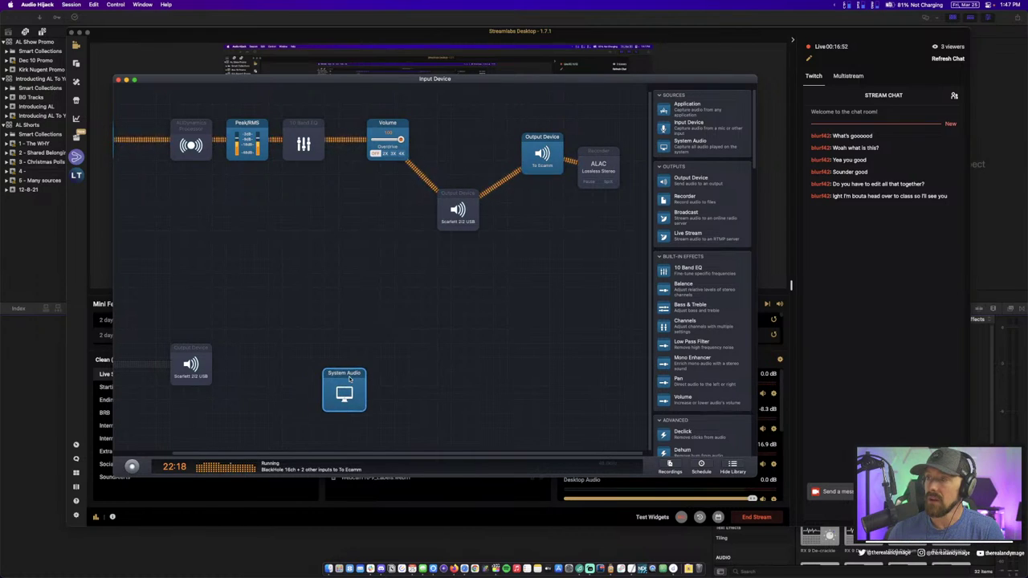
left_click_drag(358, 382, 345, 382)
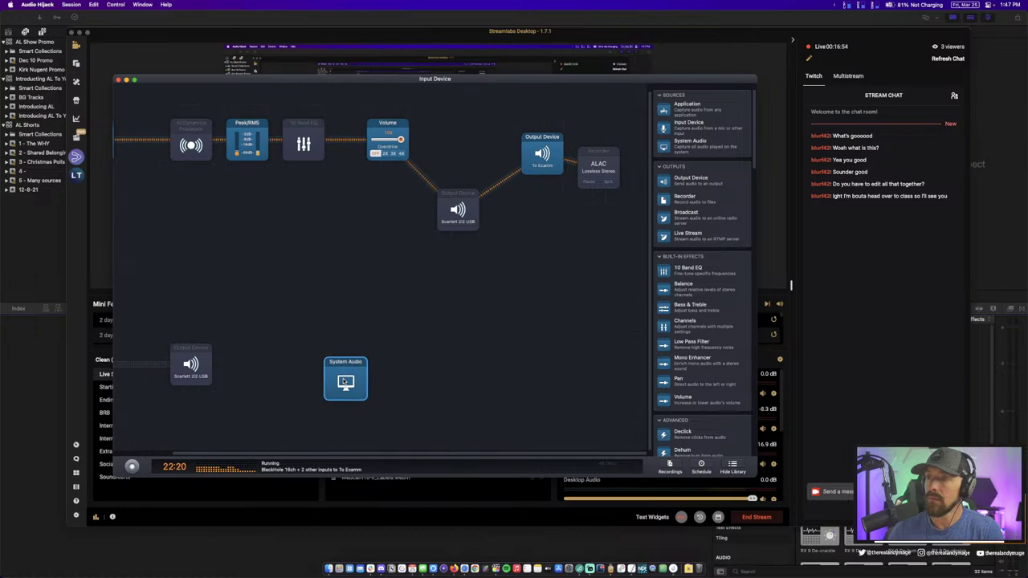
left_click_drag(683, 184, 454, 366)
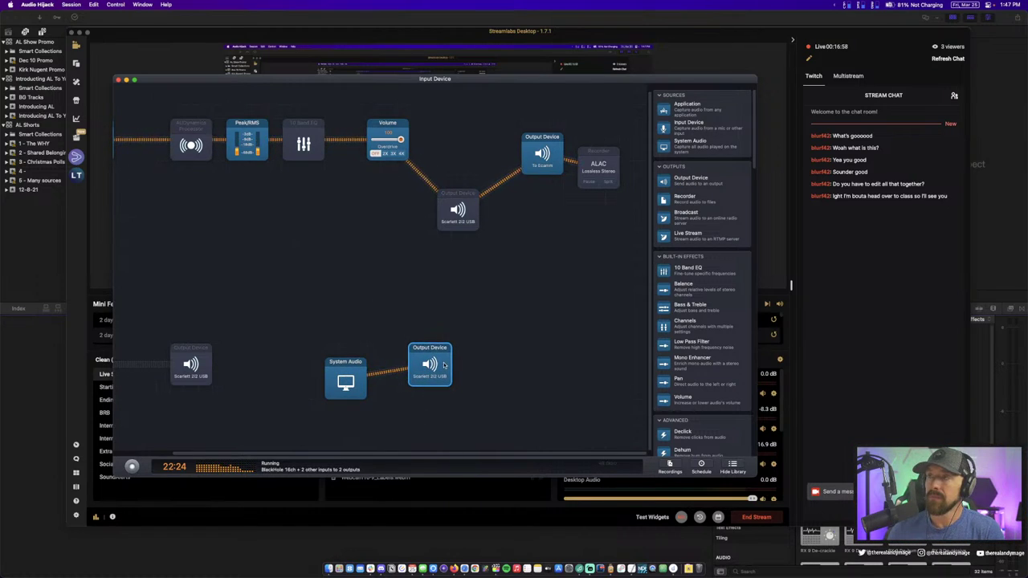
left_click_drag(509, 83, 16, 81)
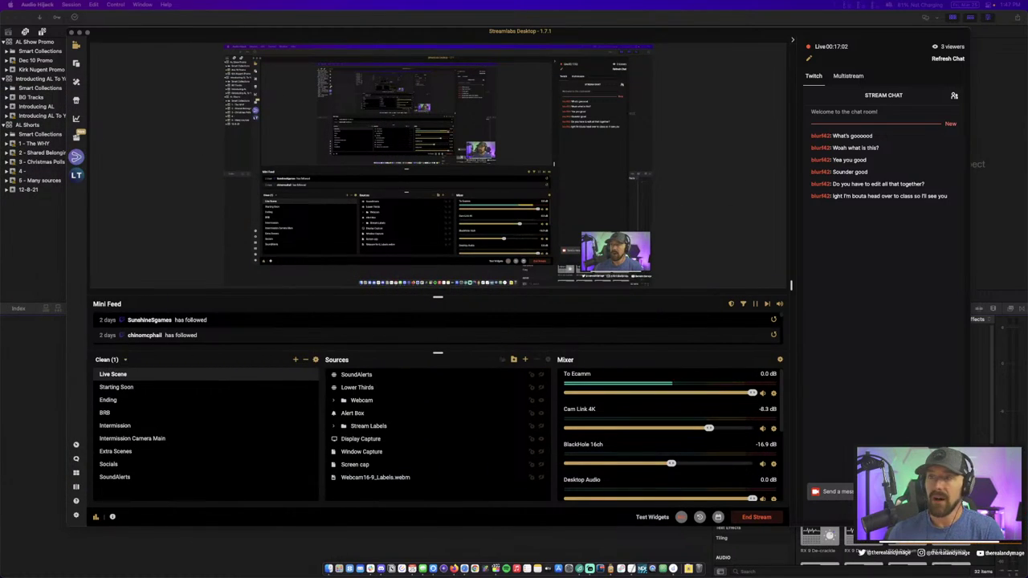
key("ctrl+Up")
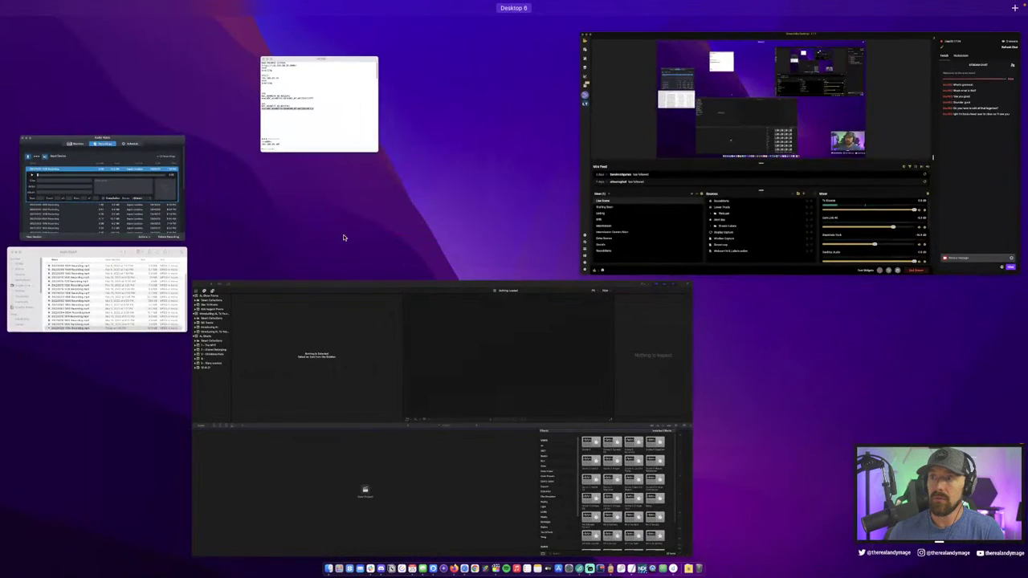
left_click(126, 253)
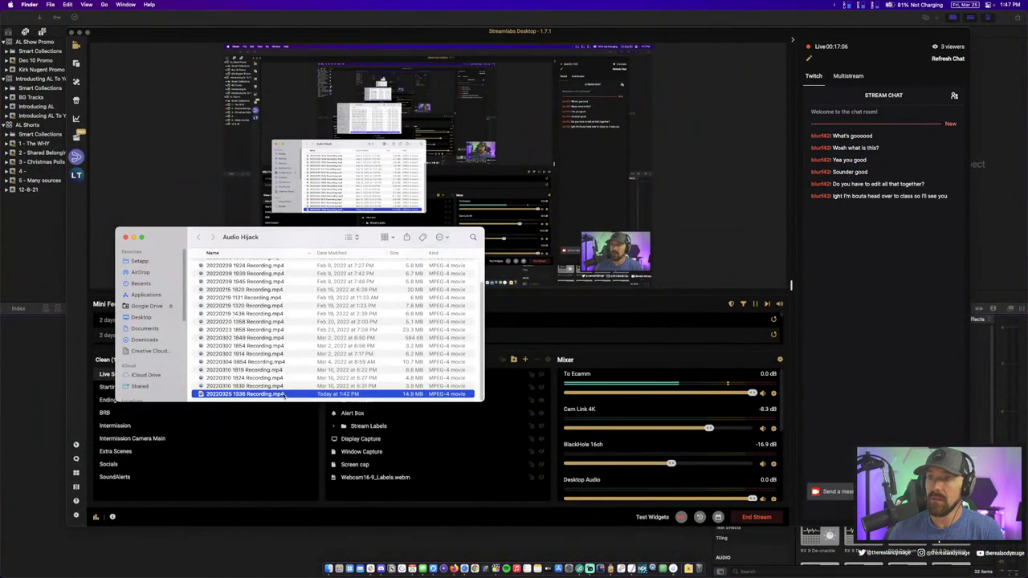
double_click(283, 394)
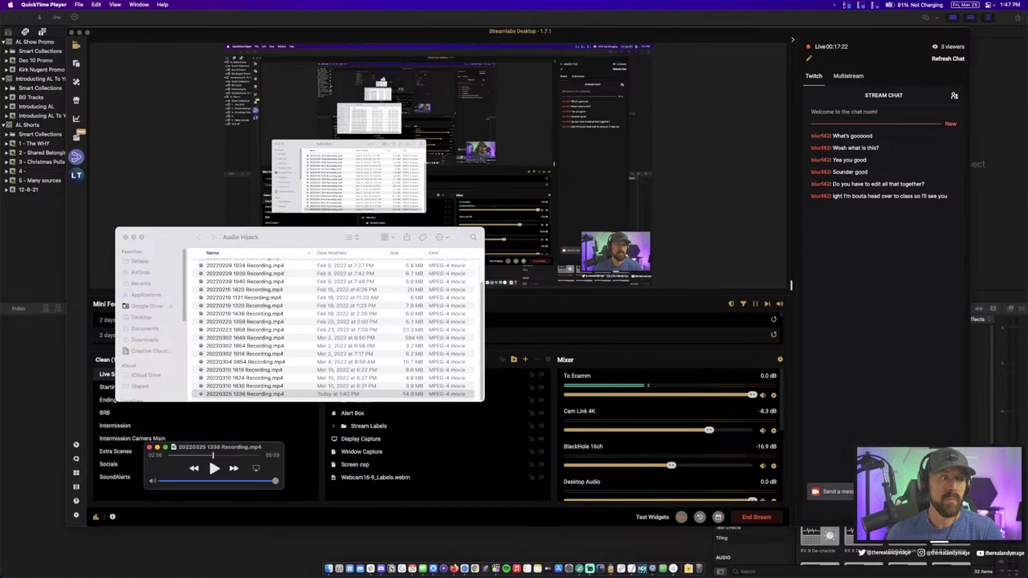
Change the new Output Device from Scarlett 2i2 USB to BlackHole 16ch, then hide Audio Hijack
key("super+Tab")
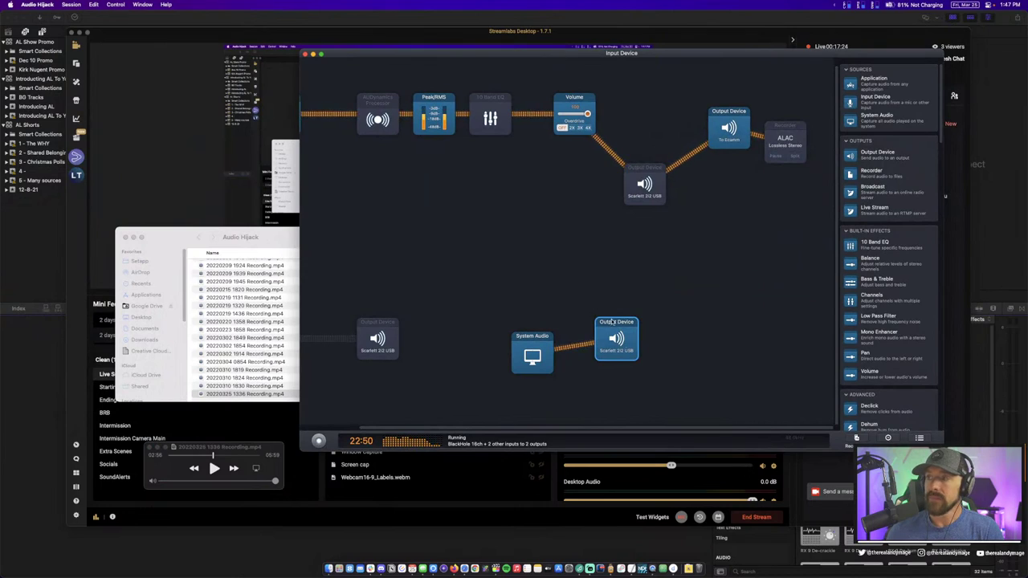
left_click(625, 350)
left_click(610, 394)
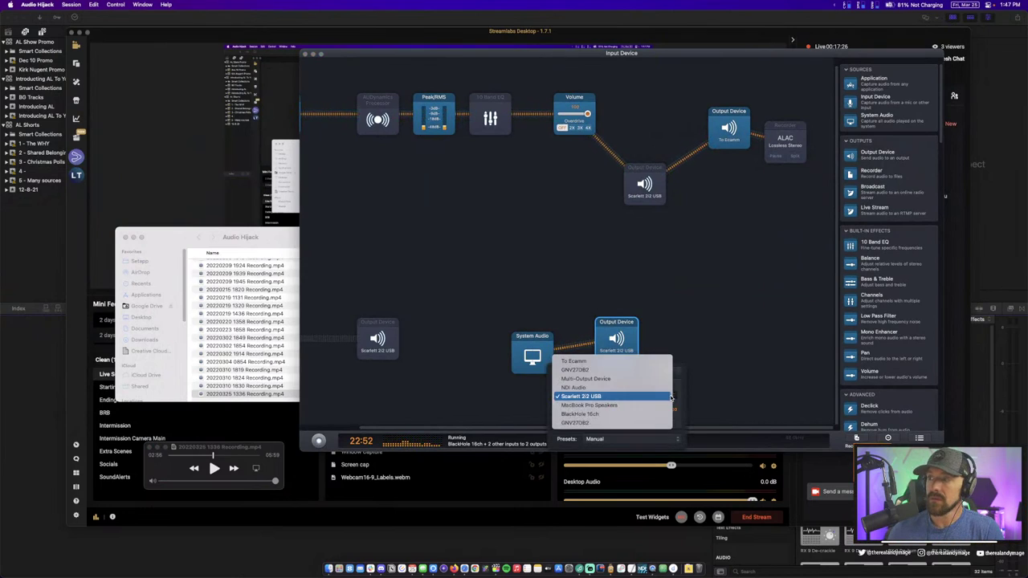
left_click(611, 392)
left_click(608, 338)
left_click(608, 338)
left_click(611, 394)
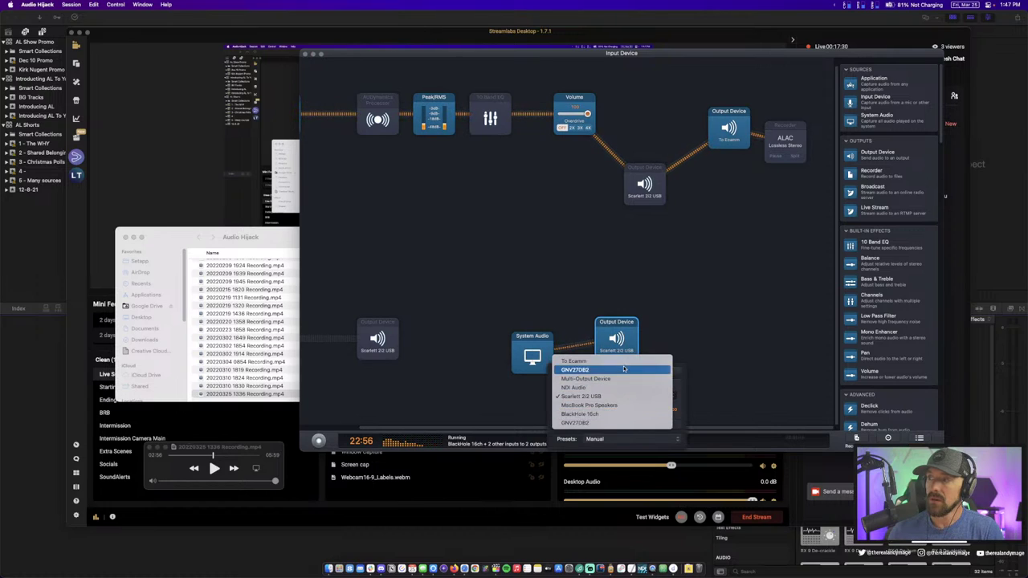
left_click(590, 414)
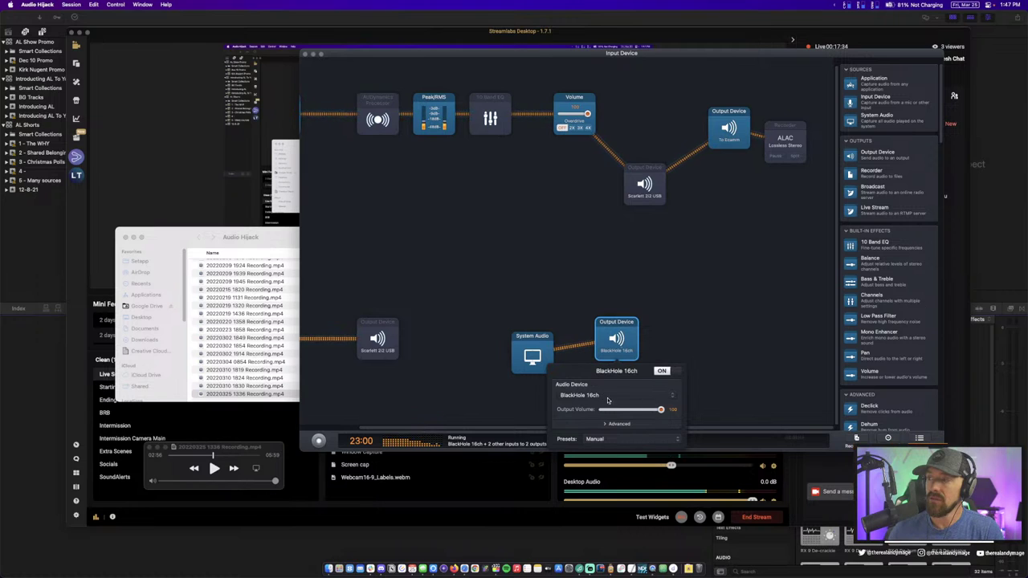
key("super+h")
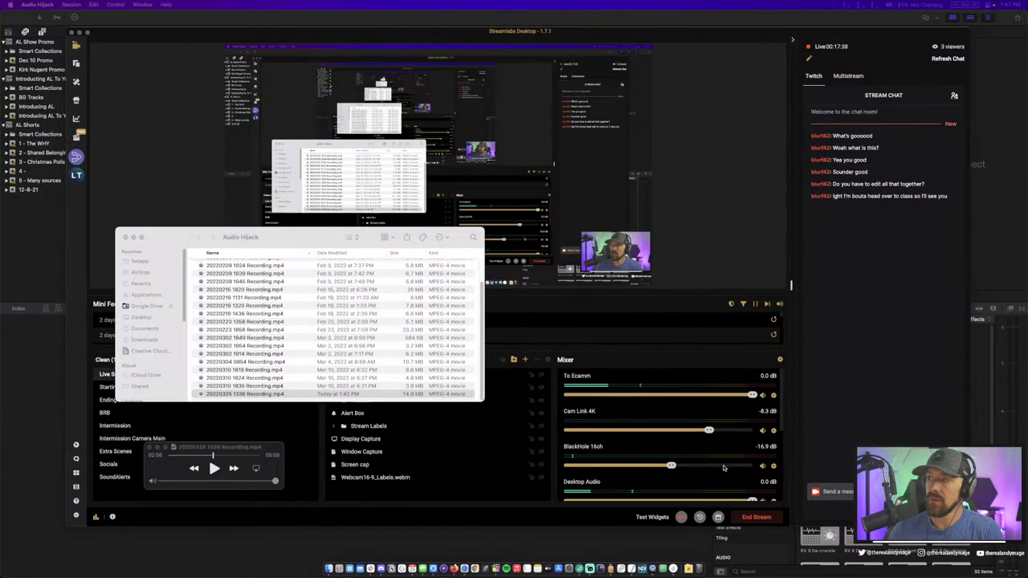
Bring Streamlabs Desktop forward and scroll its Mixer to check the incoming audio levels
left_click(747, 486)
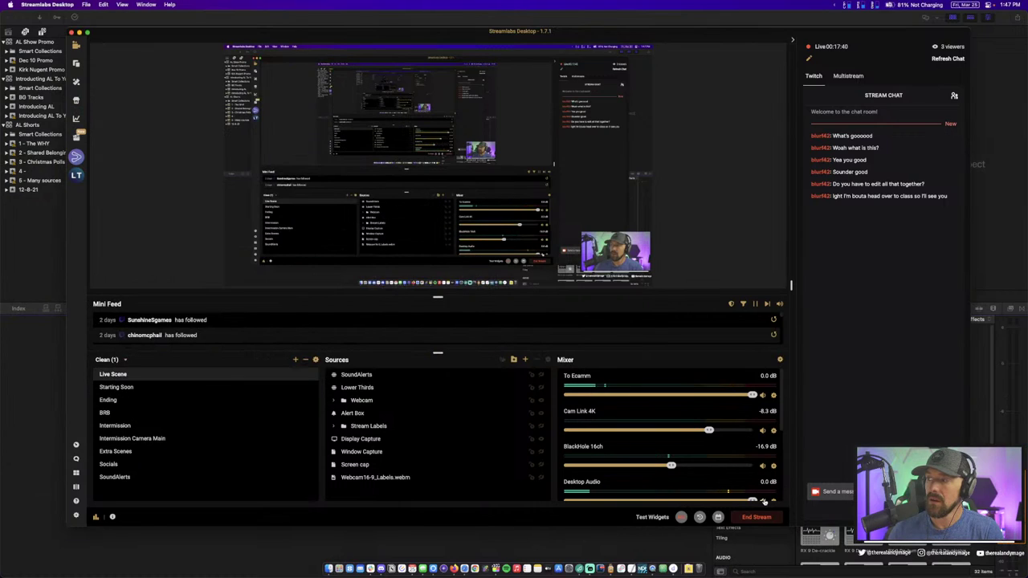
scroll(738, 473, "down", 2)
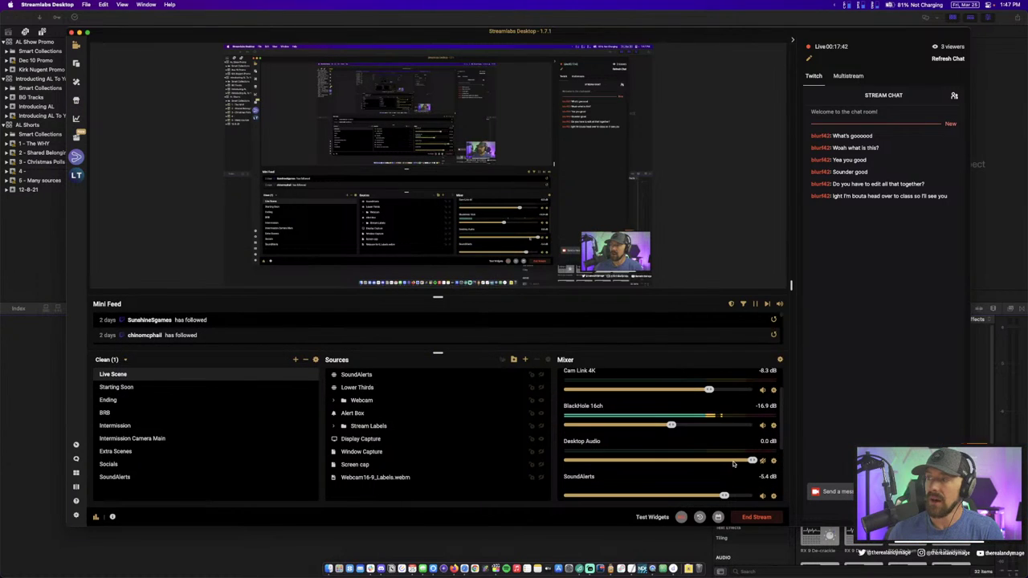
scroll(732, 464, "up", 2)
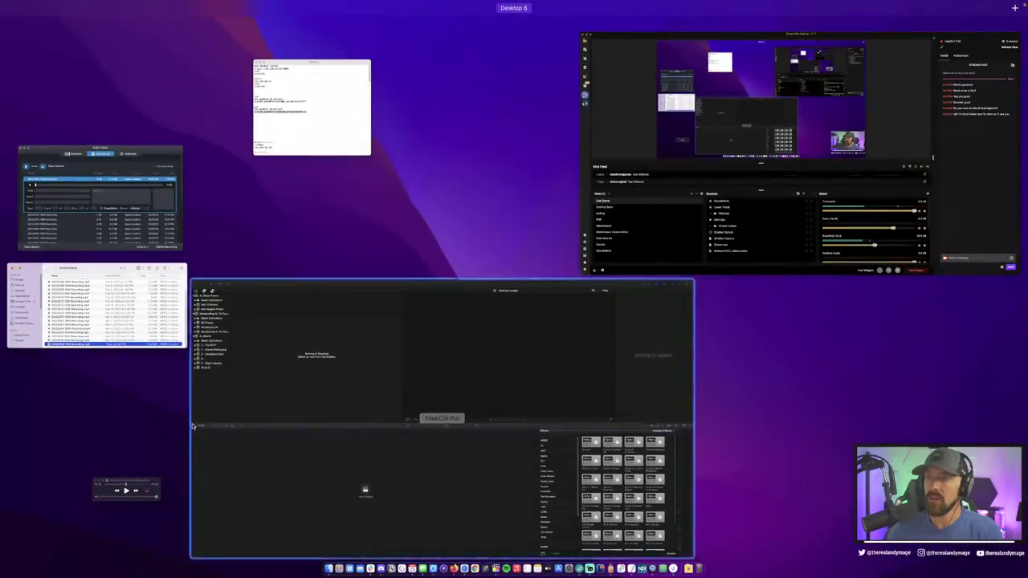
Play the QuickTime recording briefly, pause it at 02:58, and close the Finder recordings window
left_click(126, 488)
left_click(215, 468)
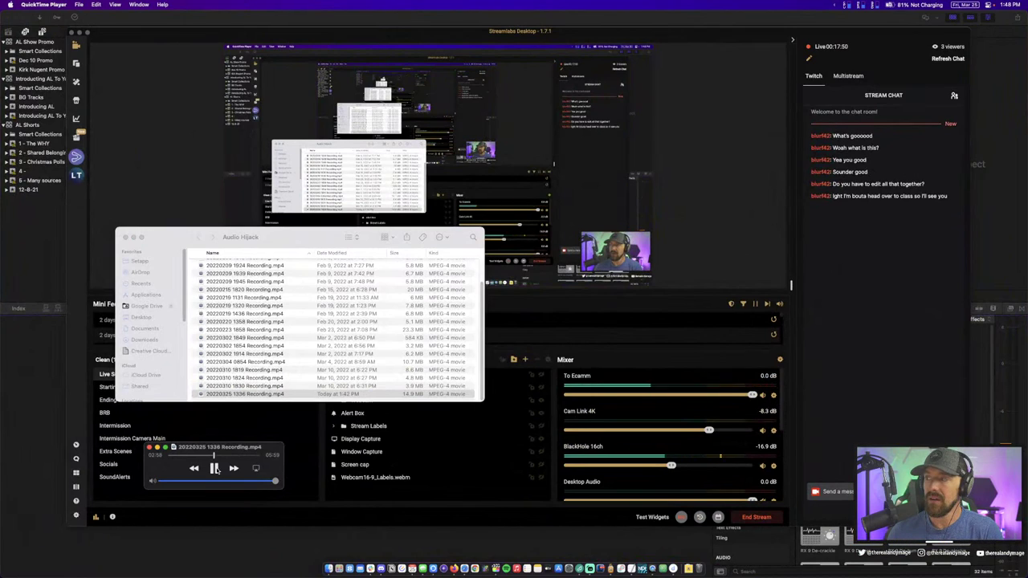
left_click(215, 468)
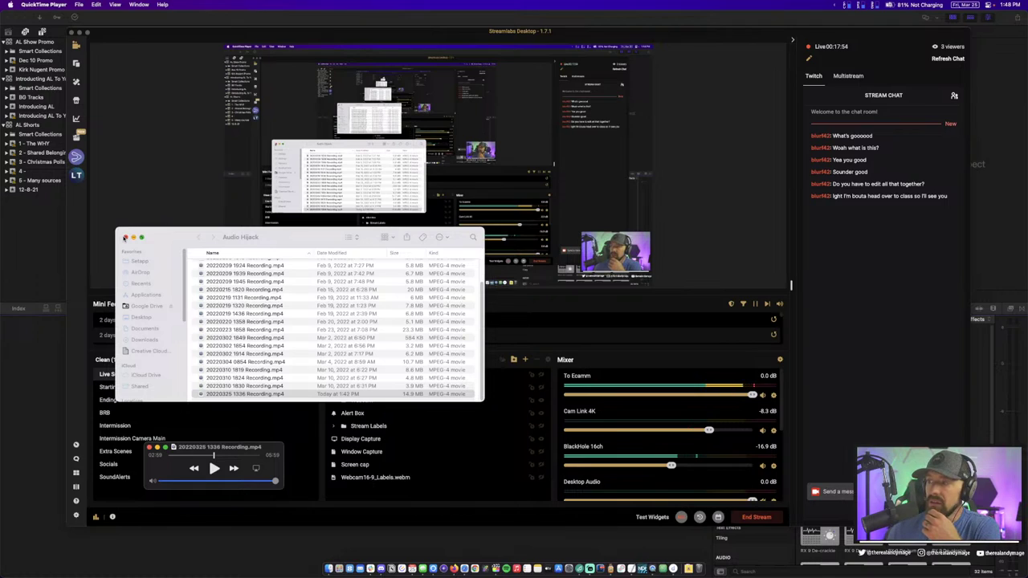
left_click(124, 237)
Open BlackHole 16ch's source options, dismiss the Rename dialog, and open Advanced Audio Settings
left_click(774, 465)
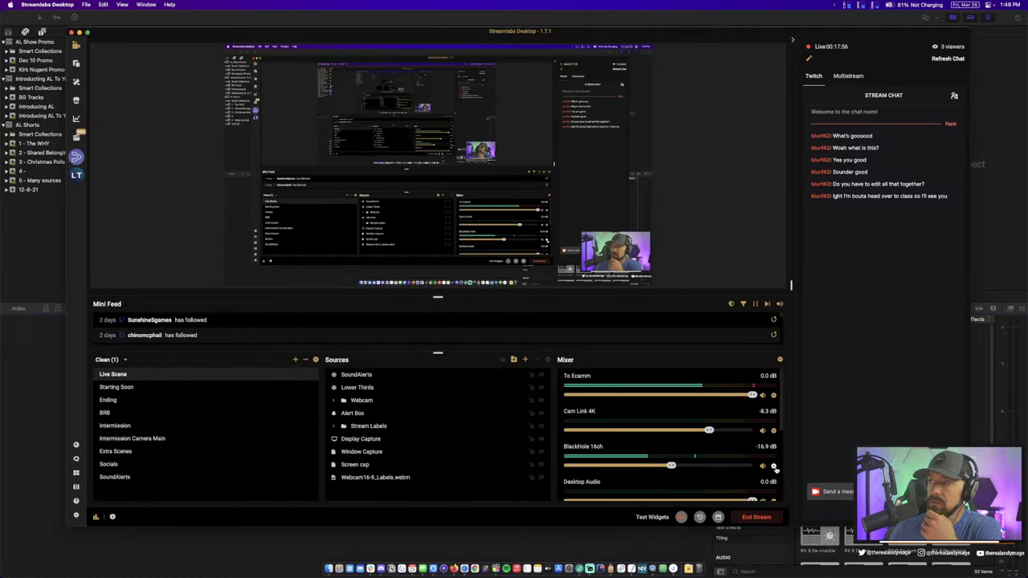
left_click(774, 465)
left_click(791, 480)
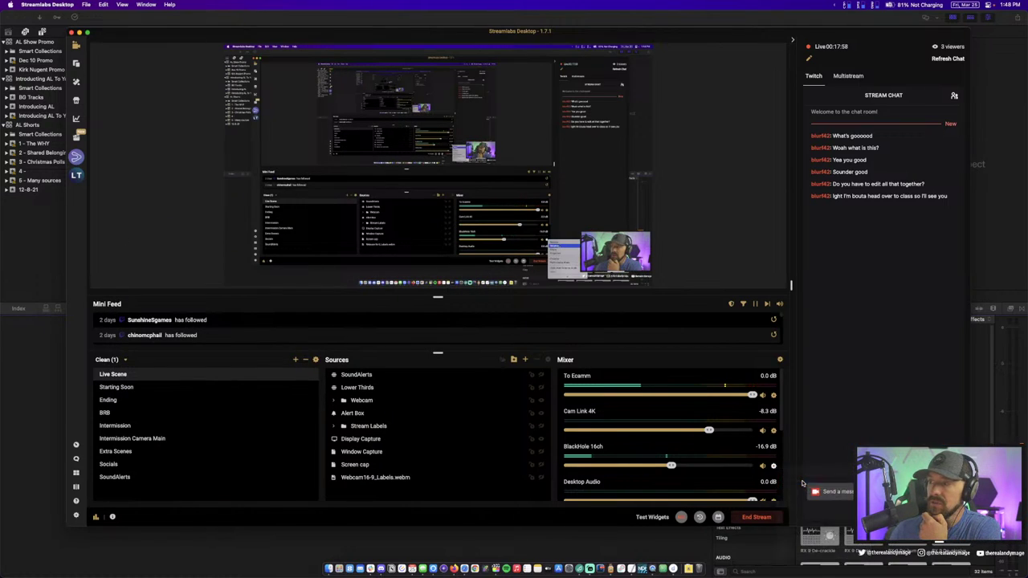
left_click(548, 317)
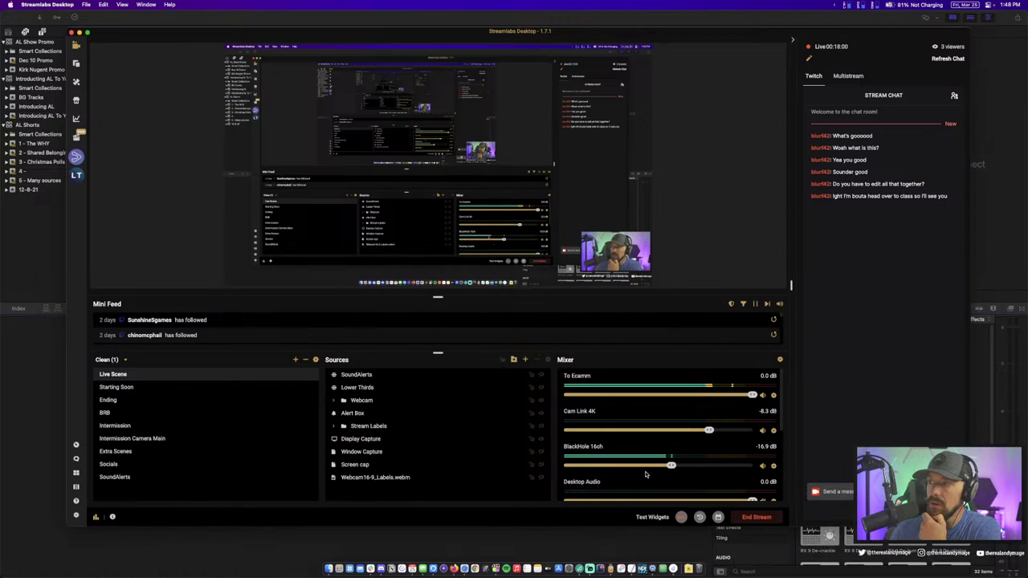
left_click(779, 359)
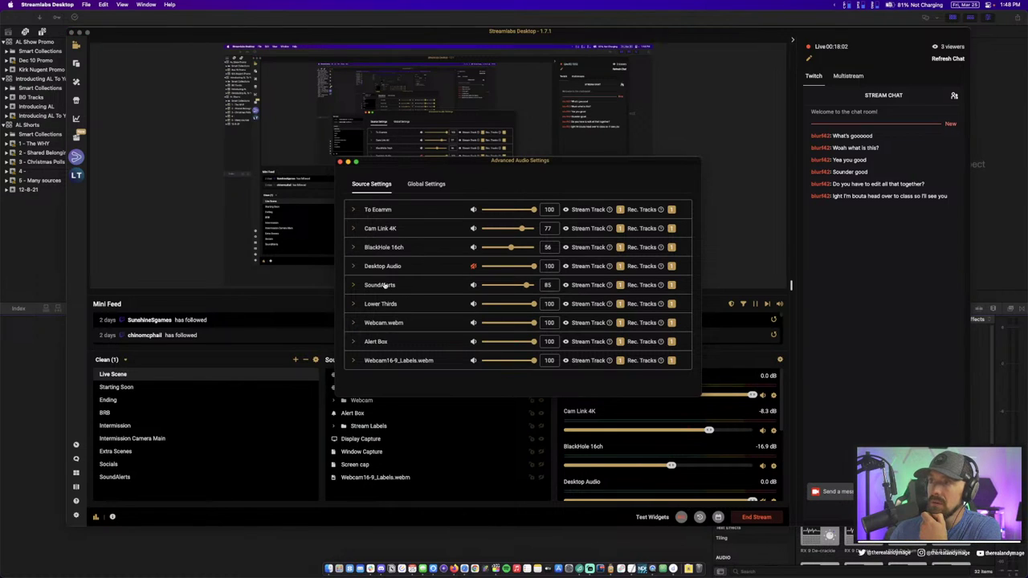
Expand BlackHole 16ch, leave its Audio Monitoring on Monitor and Output, and close the settings
left_click(354, 247)
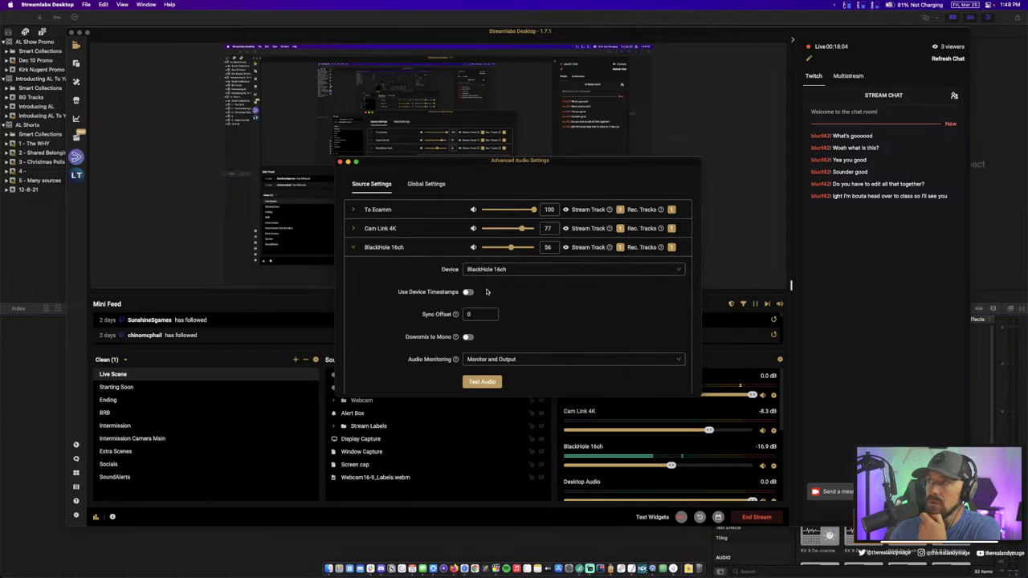
scroll(498, 321, "down", 2)
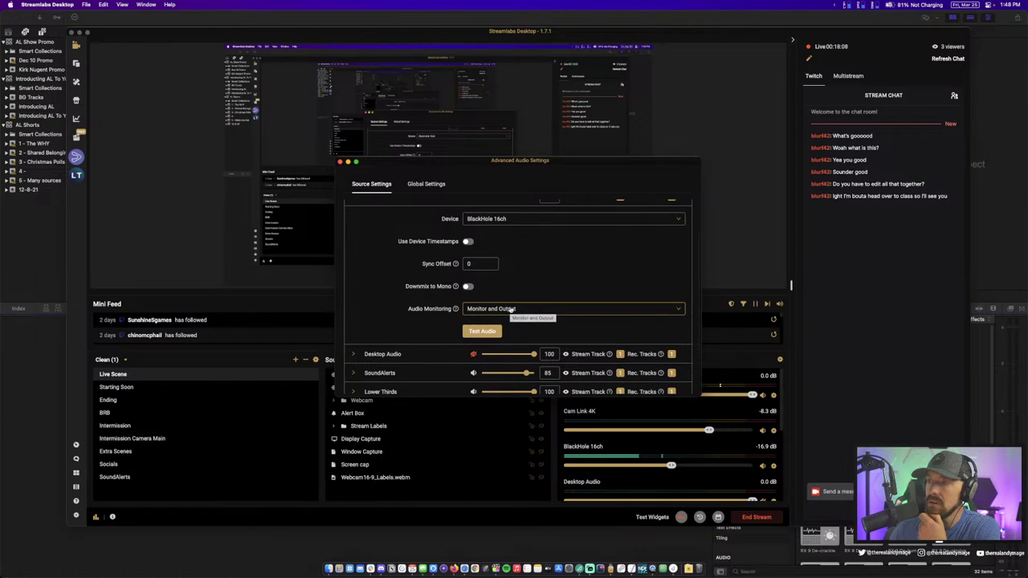
left_click(511, 309)
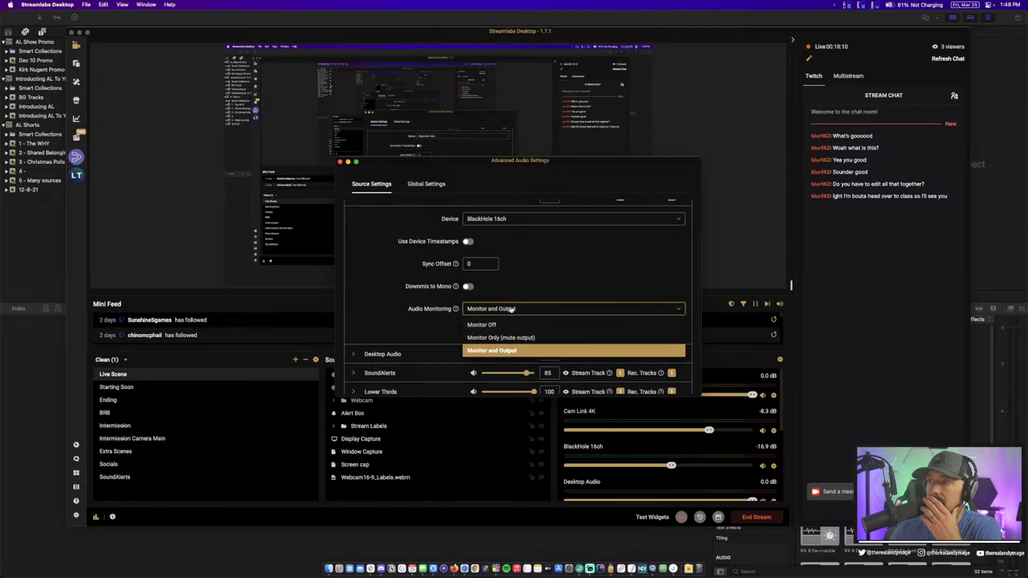
left_click(556, 283)
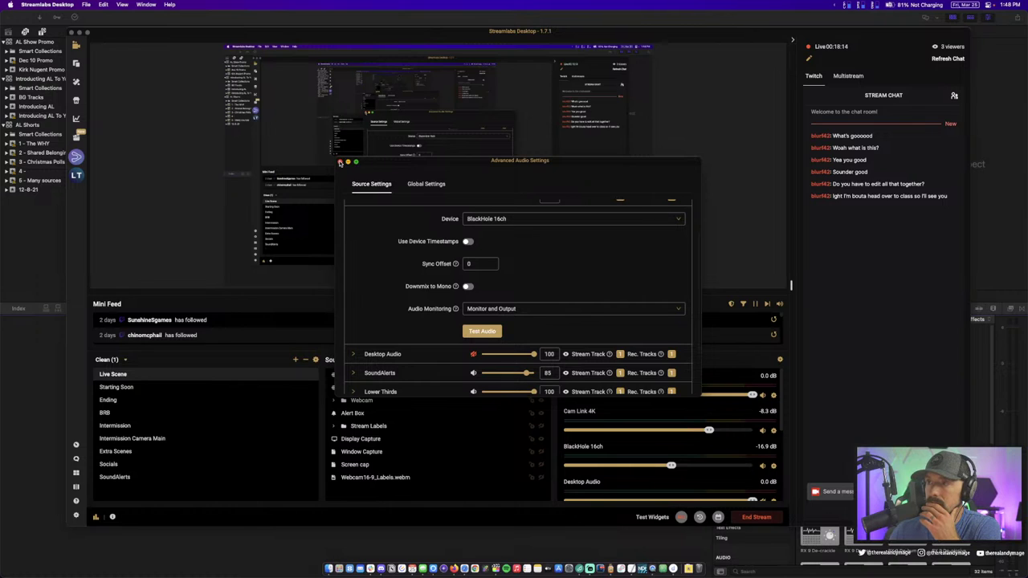
left_click(340, 162)
Add a Scarlett 2i2 USB Output Device in Audio Hijack, wired from System Audio
key("ctrl+Up")
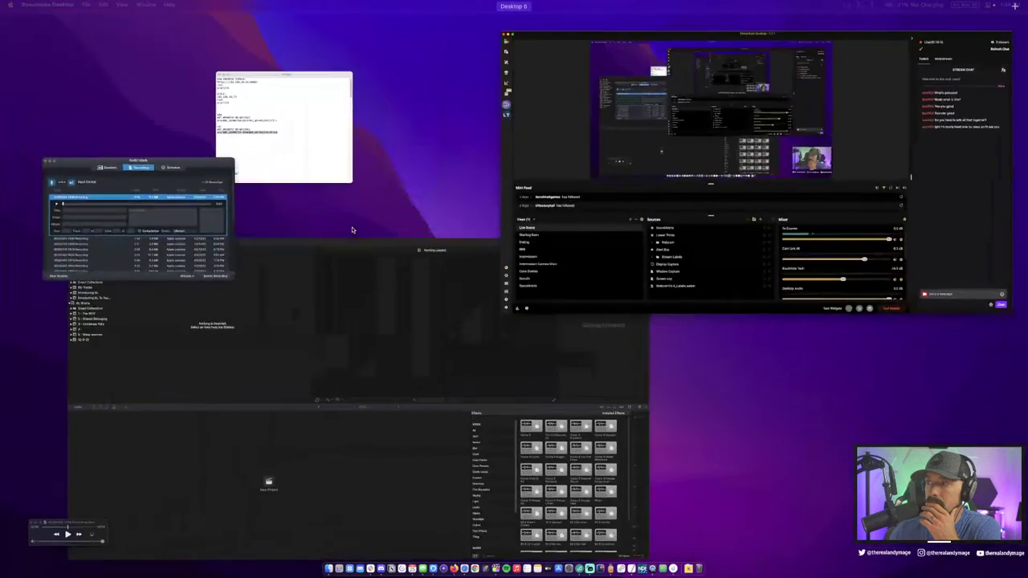
left_click(790, 257)
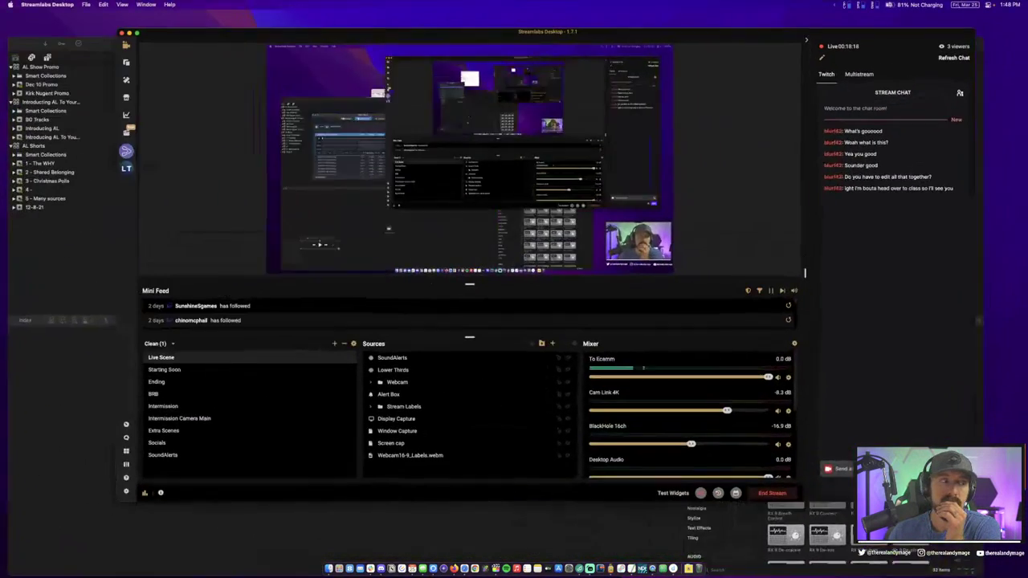
key("super+Tab")
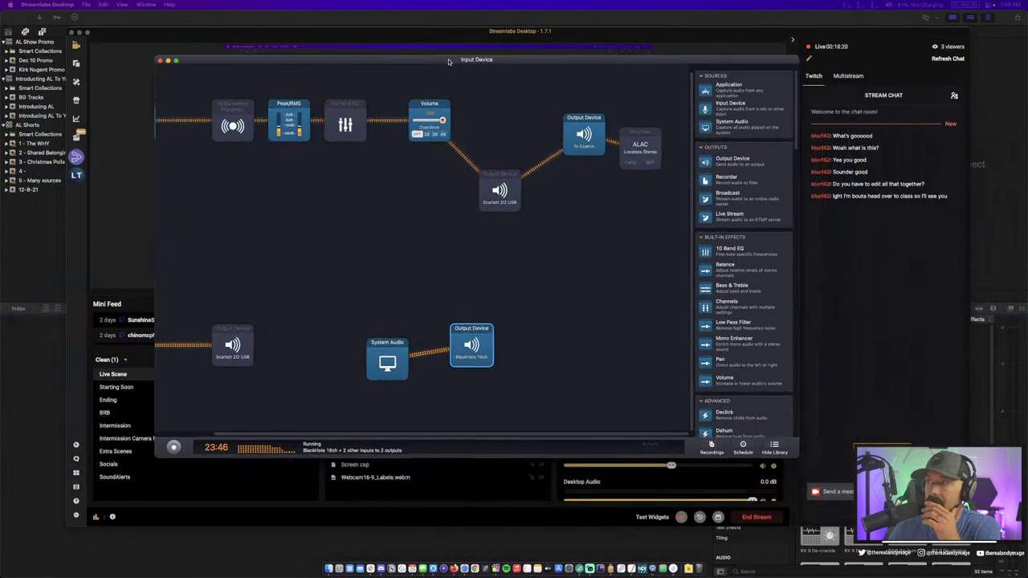
left_click_drag(344, 40, 411, 41)
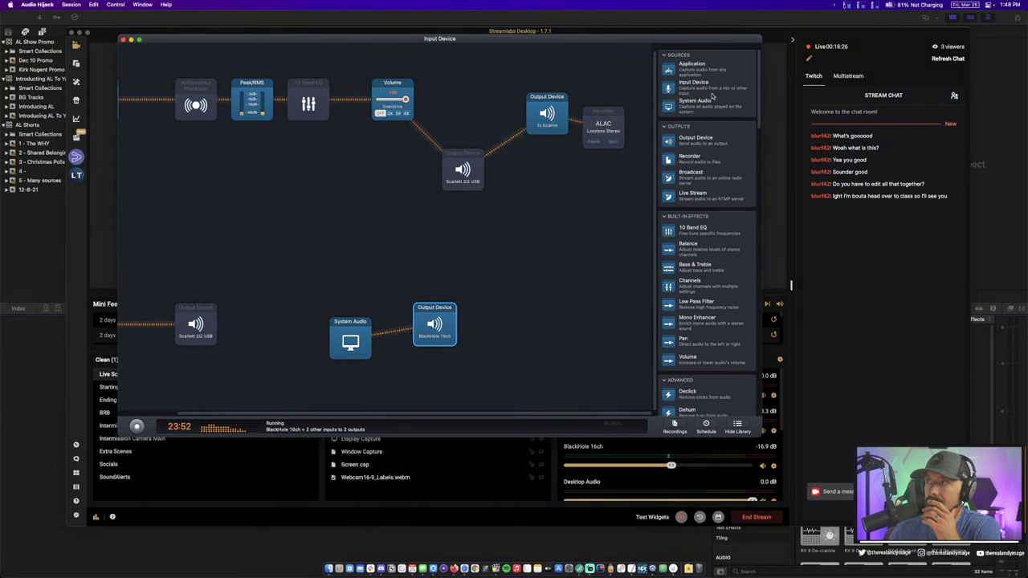
mouse_move(695, 141)
left_mouse_down()
mouse_move(431, 369)
mouse_move(423, 357)
left_mouse_up()
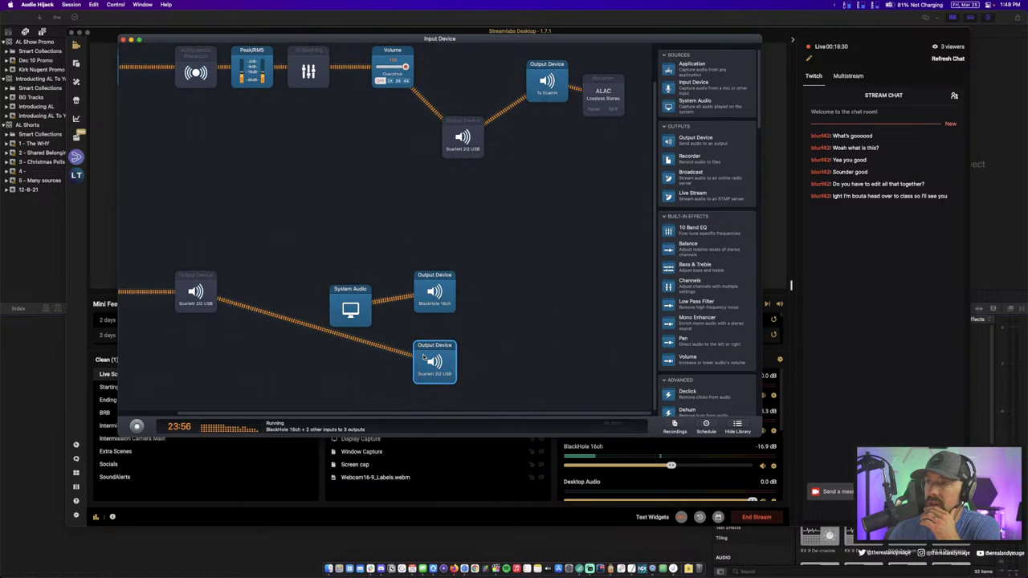
left_click_drag(423, 357, 439, 340)
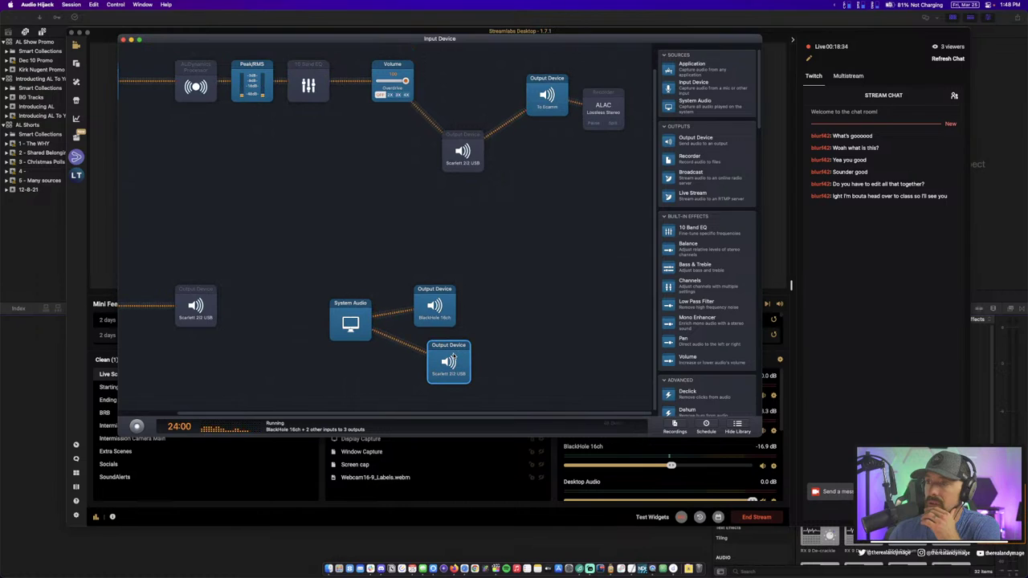
Turn on the BlackHole 16ch input block
scroll(428, 331, "left", 3)
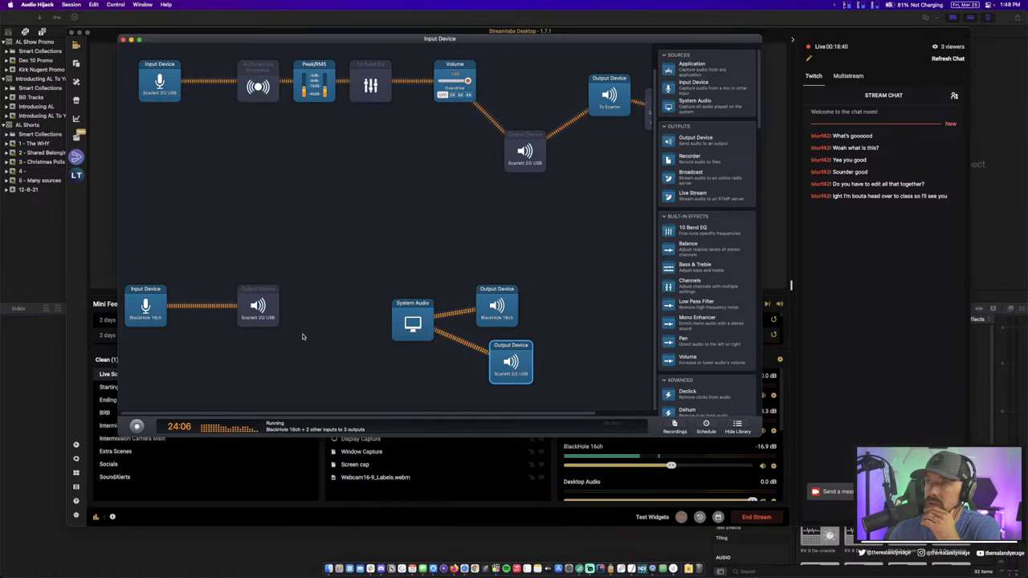
left_click_drag(138, 302, 149, 306)
left_click(148, 306)
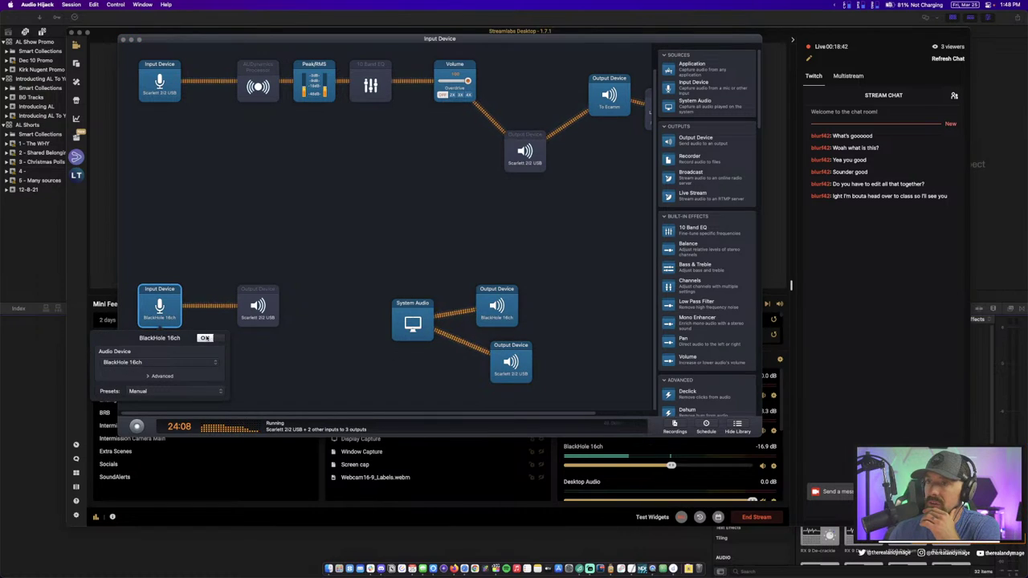
left_click(212, 338)
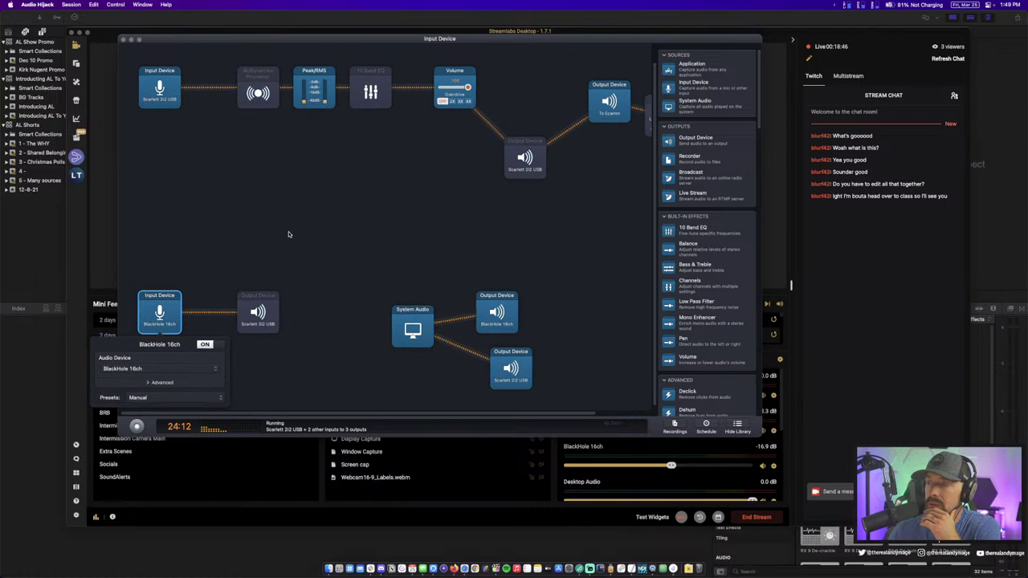
left_click(430, 247)
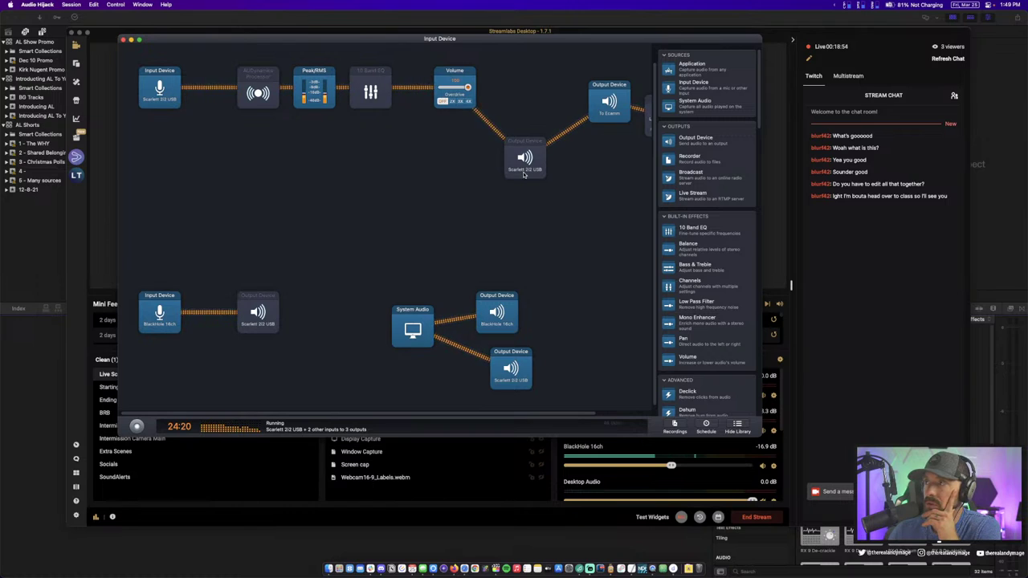
Switch the To Ecamm output on and the BlackHole 16ch output off
scroll(520, 179, "right", 2)
scroll(519, 180, "right", 2)
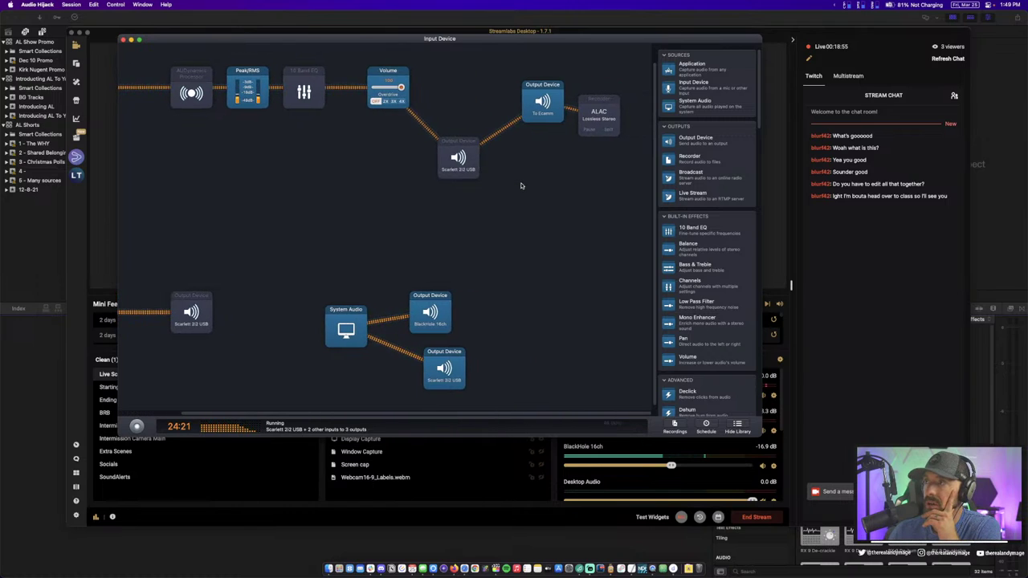
left_click(554, 107)
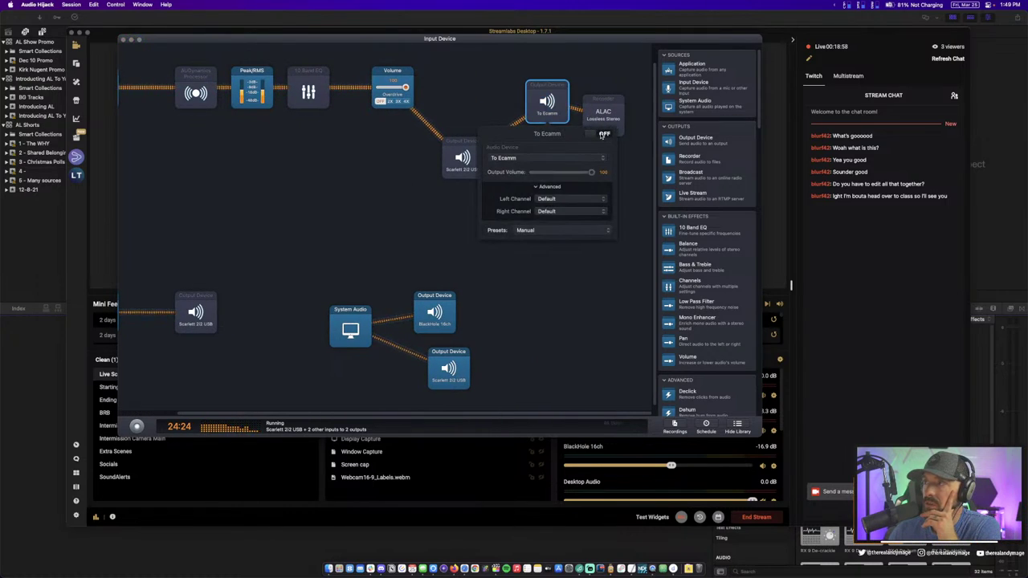
left_click(602, 134)
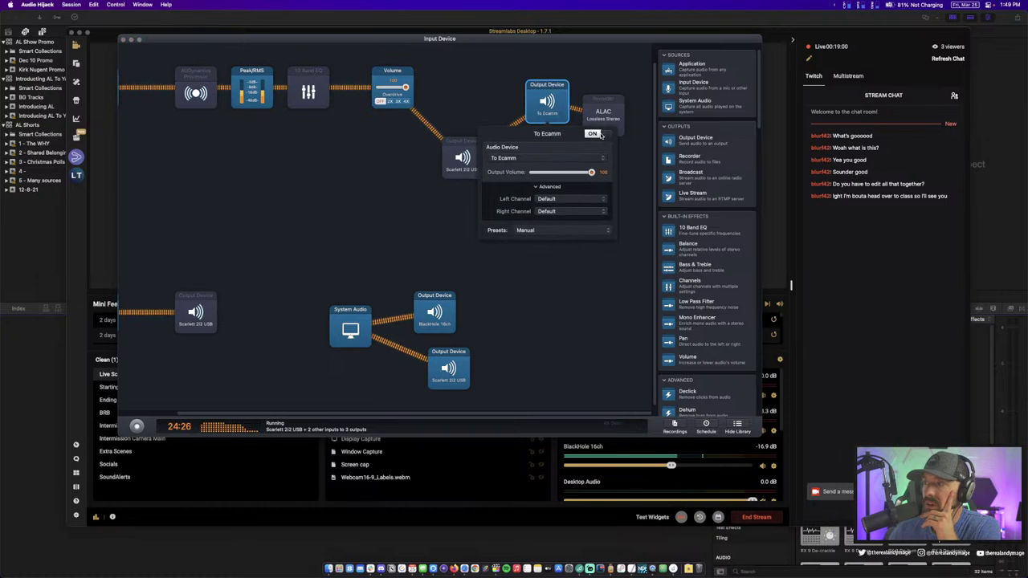
left_click(369, 246)
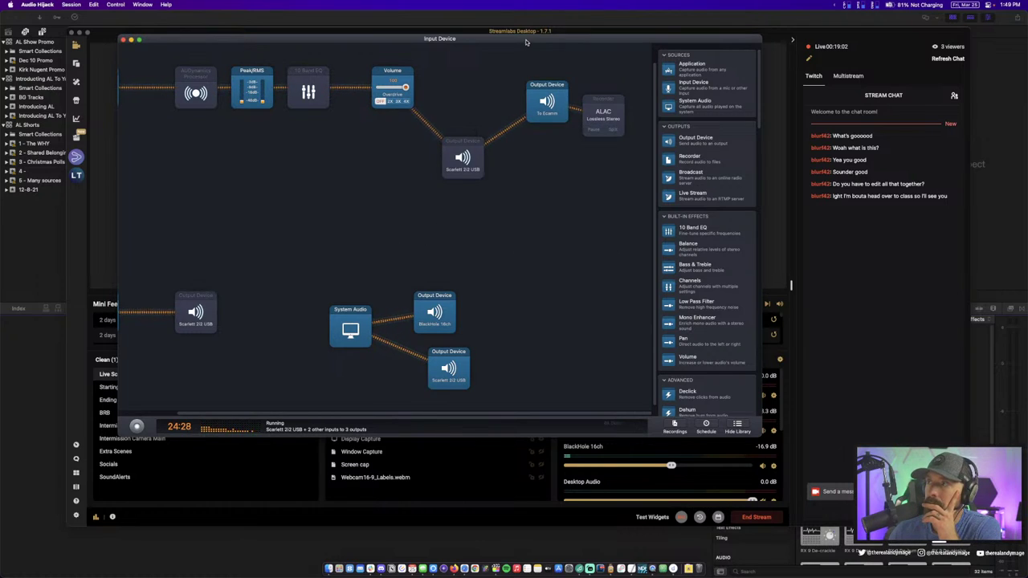
left_click(430, 301)
left_click(491, 345)
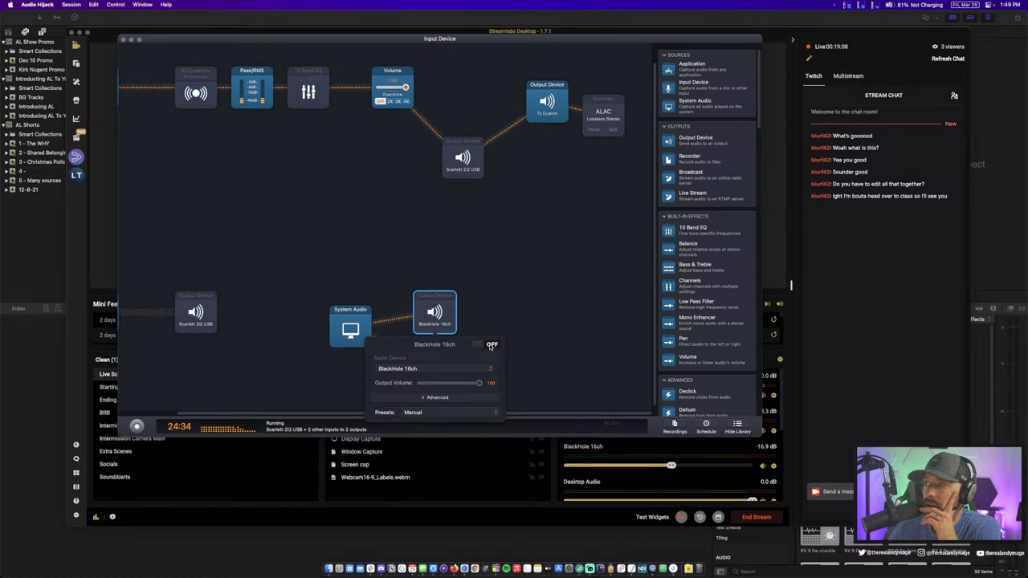
left_click(773, 467)
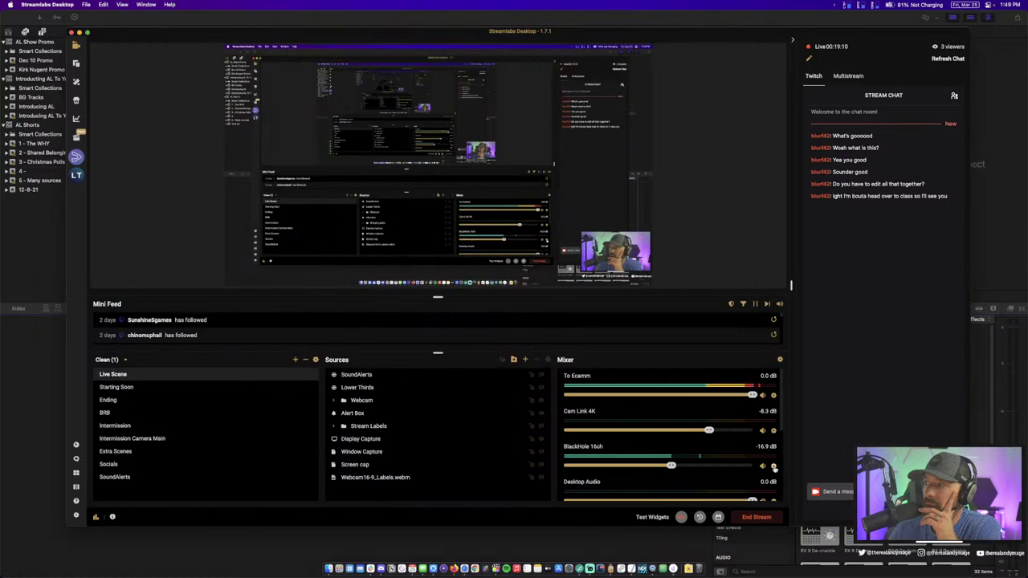
Set BlackHole 16ch's Audio Monitoring to Monitor Off in its properties, then close Advanced Audio Settings
left_click(773, 466)
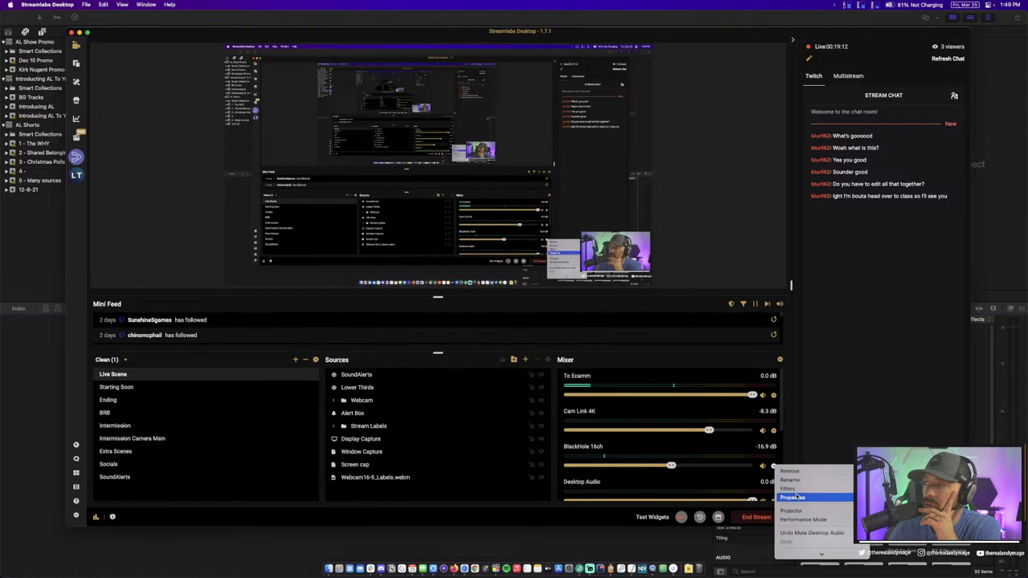
left_click(795, 497)
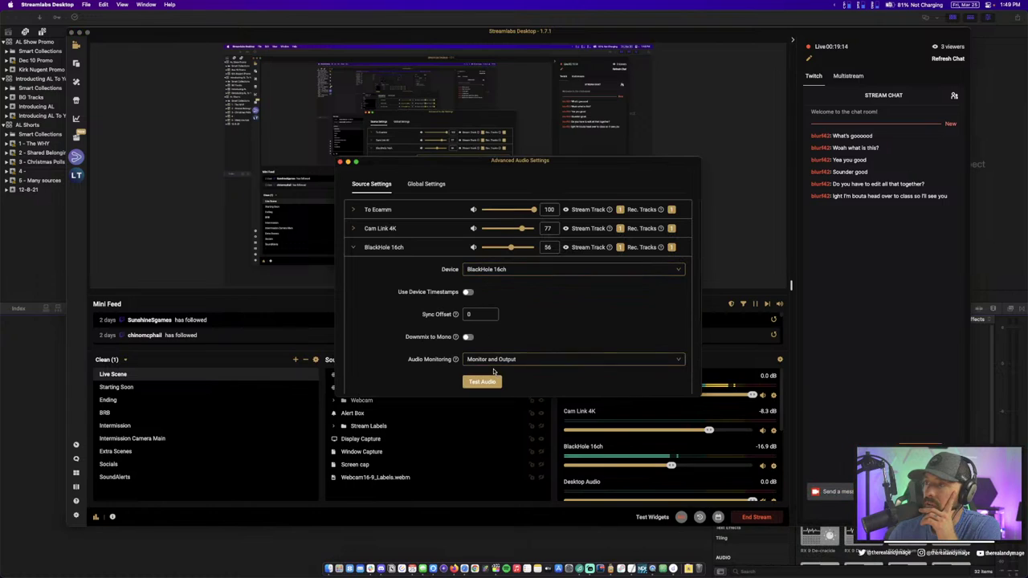
left_click(506, 360)
left_click(509, 319)
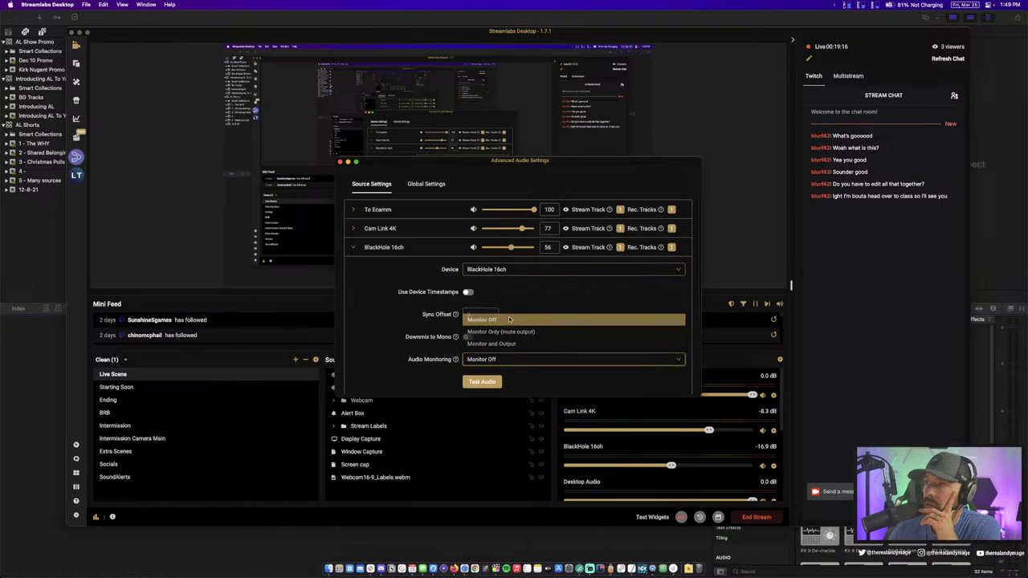
left_click(339, 161)
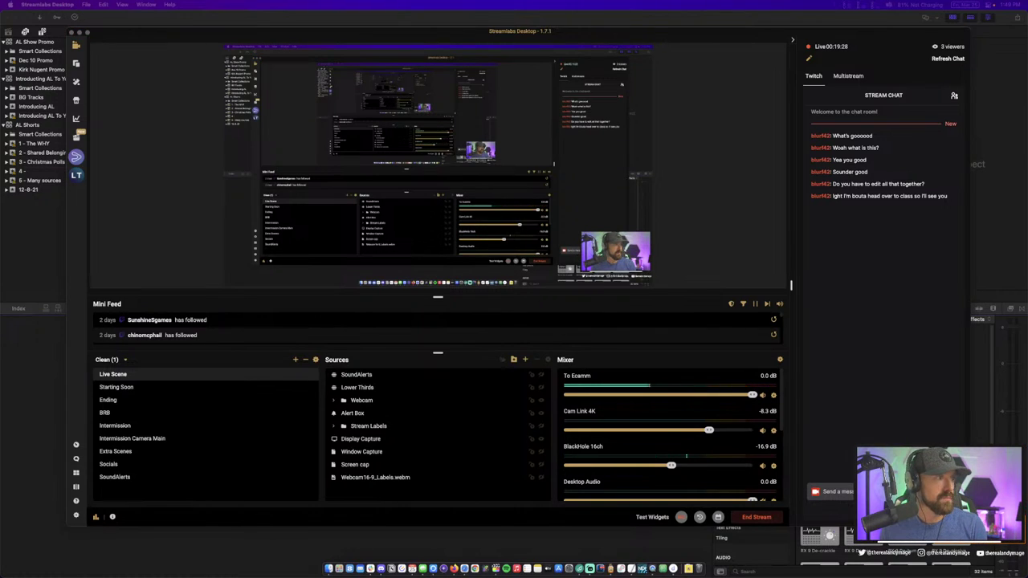
Use Mission Control to bring Audio Hijack's Recordings list, topped by the 5:59 recording, to the front
key("ctrl+Up")
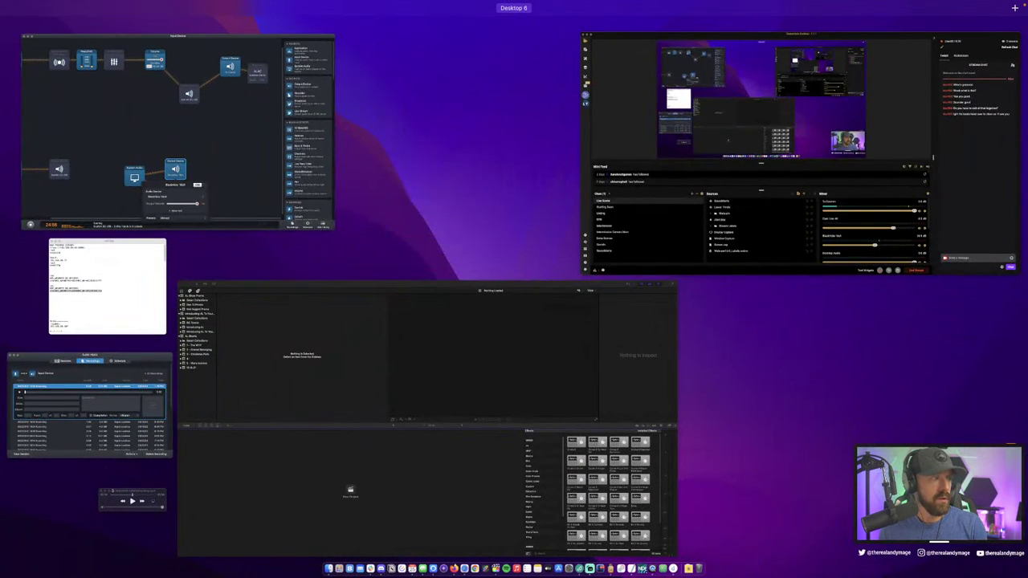
key("ctrl+Up")
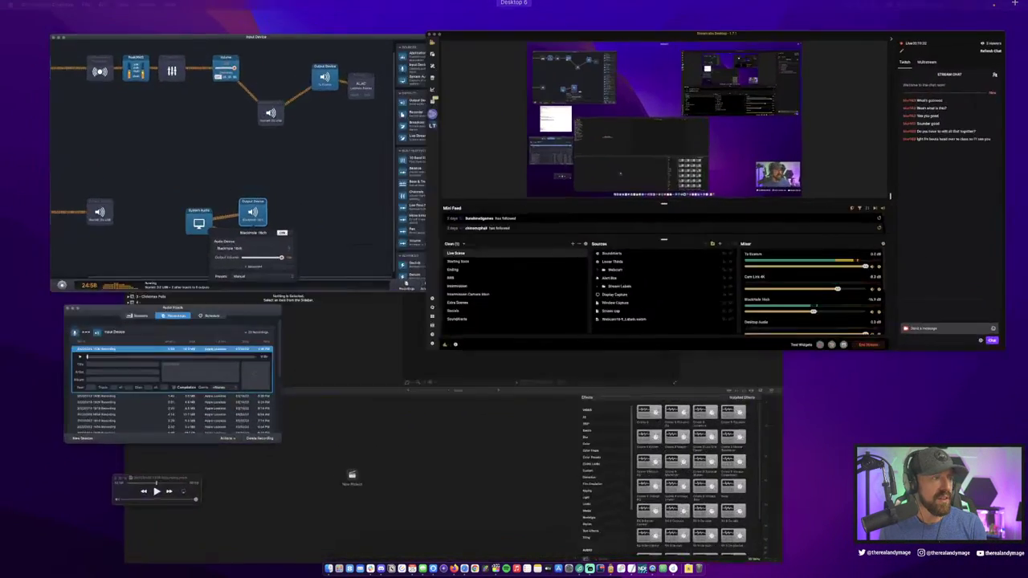
key("ctrl+Up")
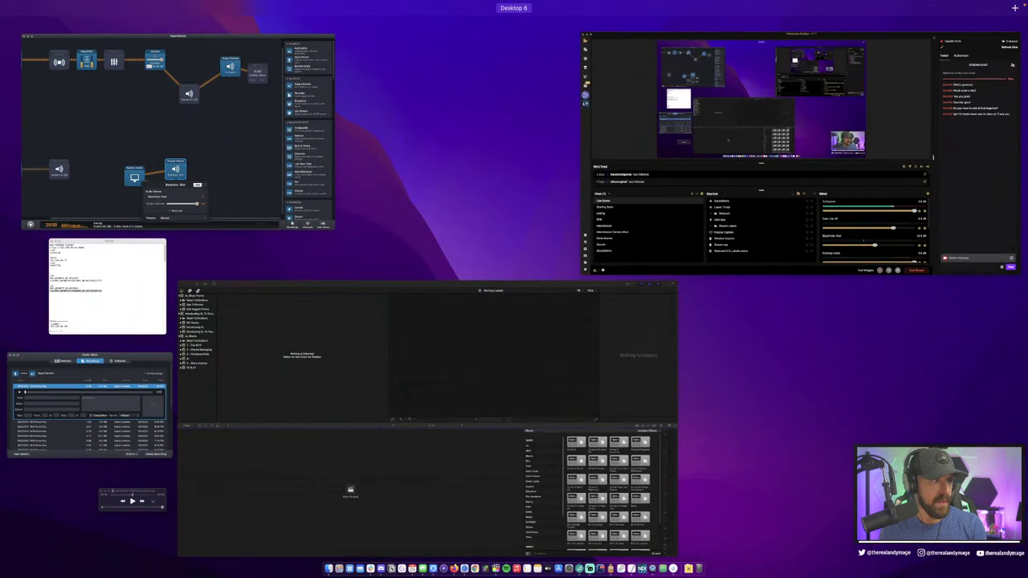
key("ctrl+Up")
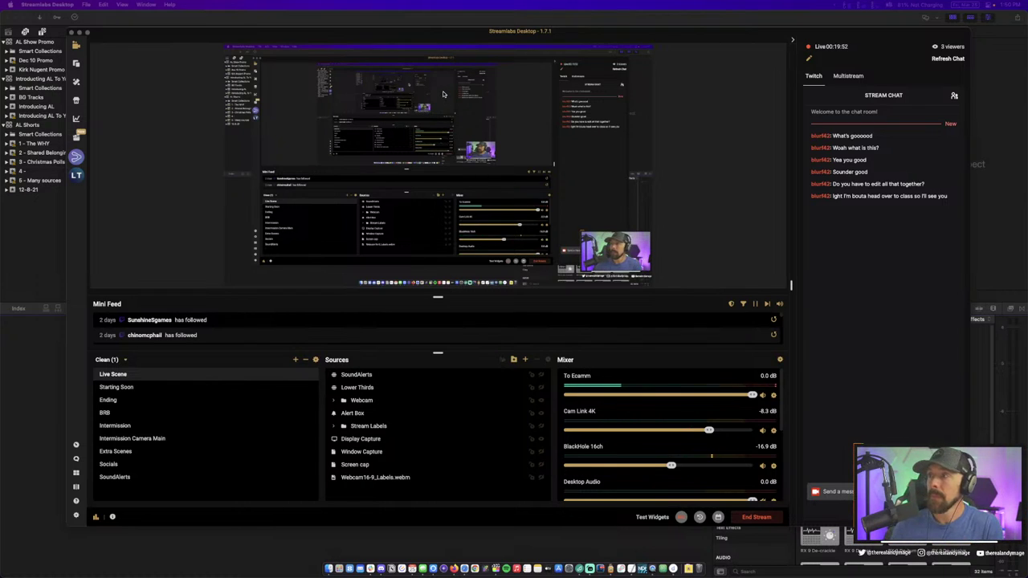
key("ctrl+Up")
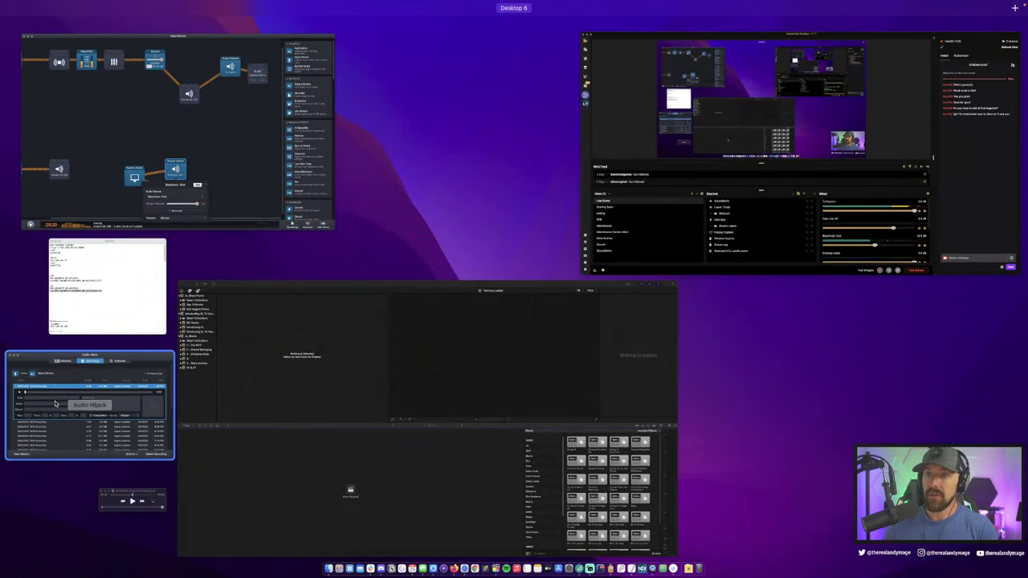
left_click(153, 389)
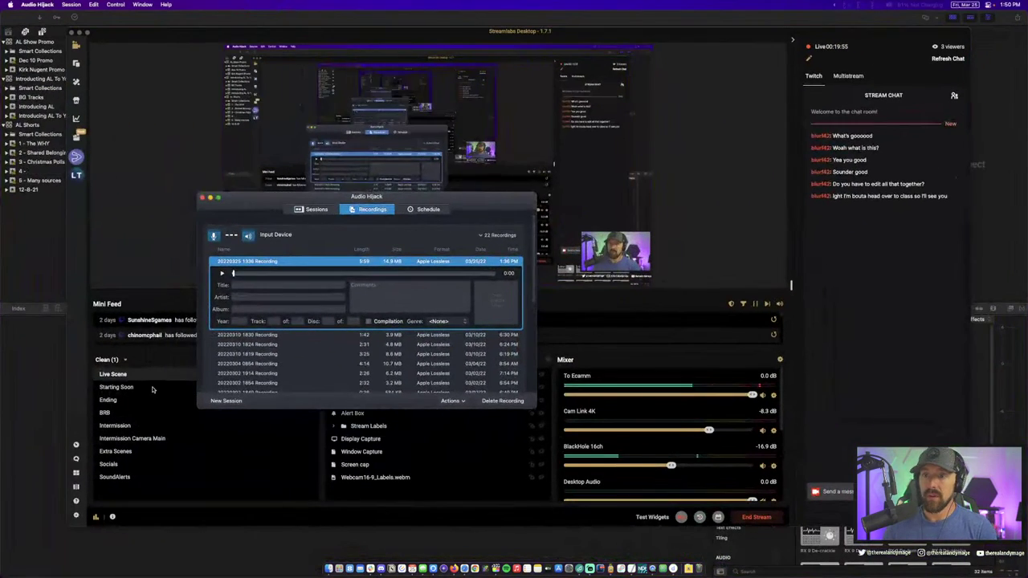
Play the newest Audio Hijack recording from 0:48, then close the Recordings list
left_click(221, 273)
left_click(267, 274)
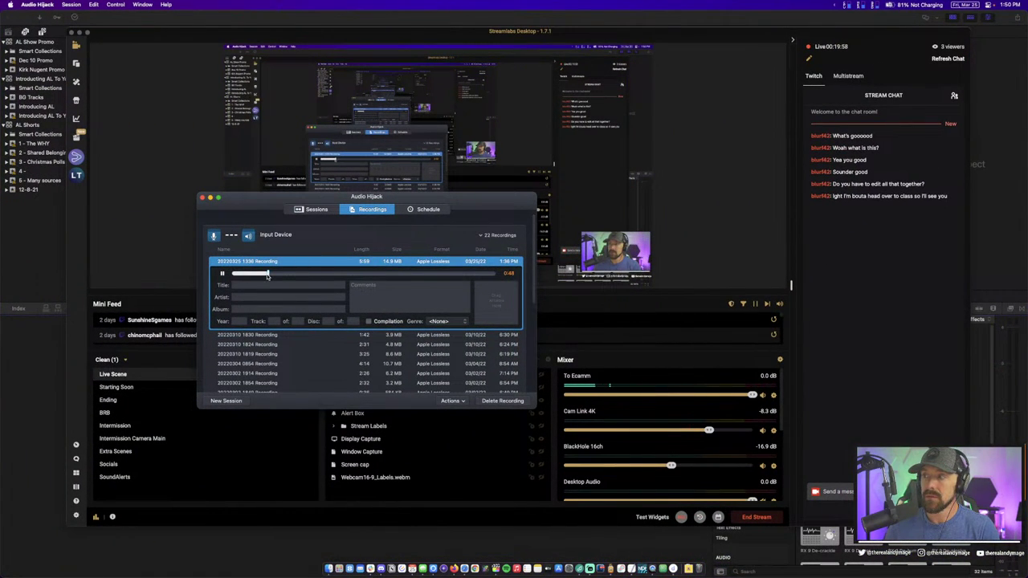
left_click(203, 197)
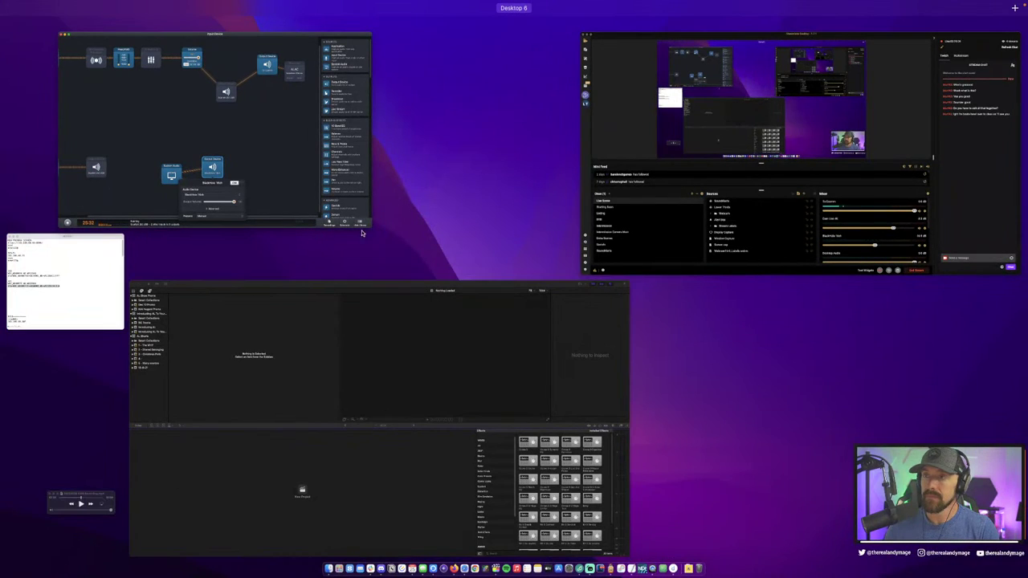
Cycle windows to bring the routing session forward, then put Streamlabs Desktop back in front
left_click(791, 269)
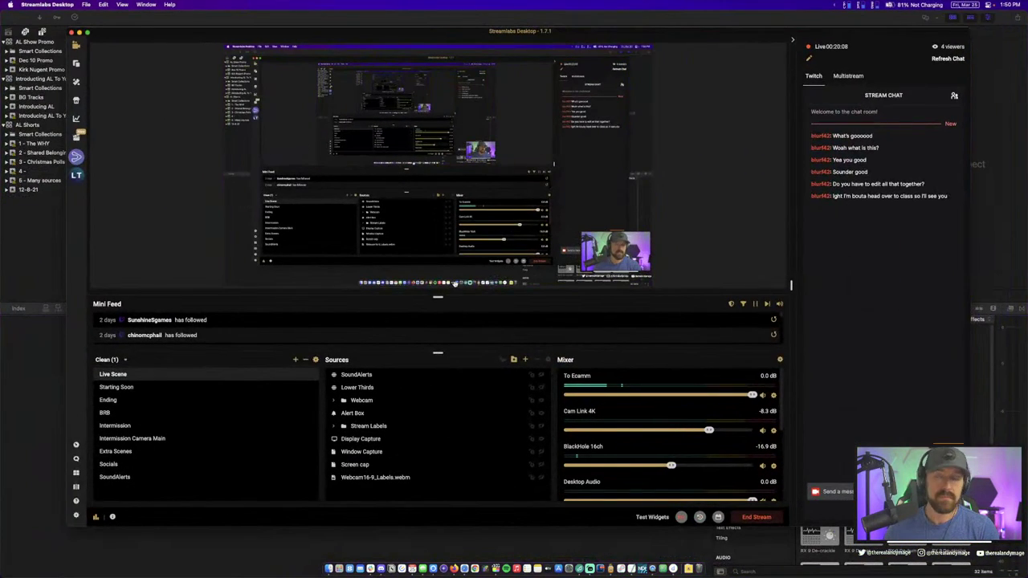
key("ctrl+Up")
left_click(305, 223)
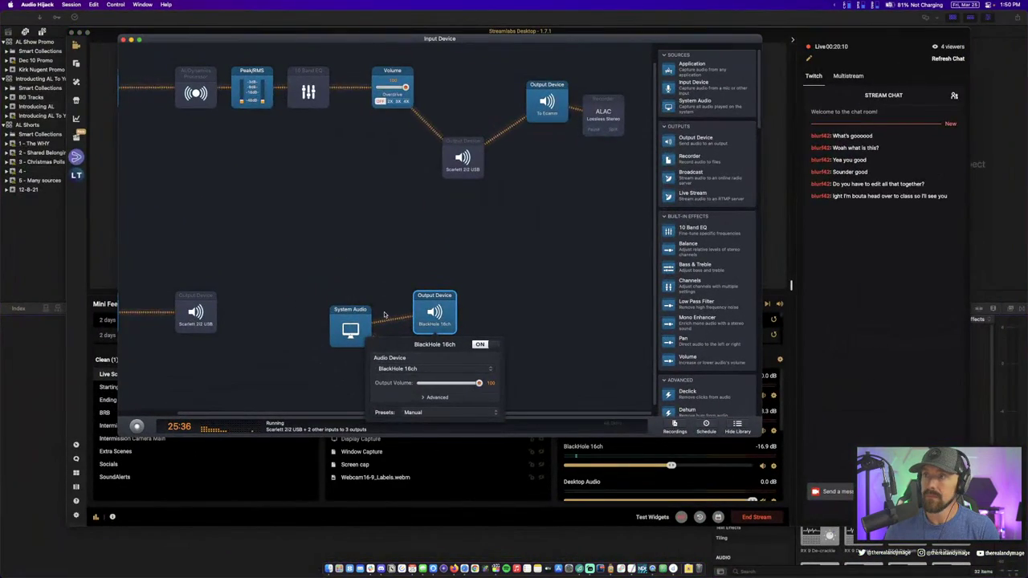
key("ctrl+Up")
left_click(694, 238)
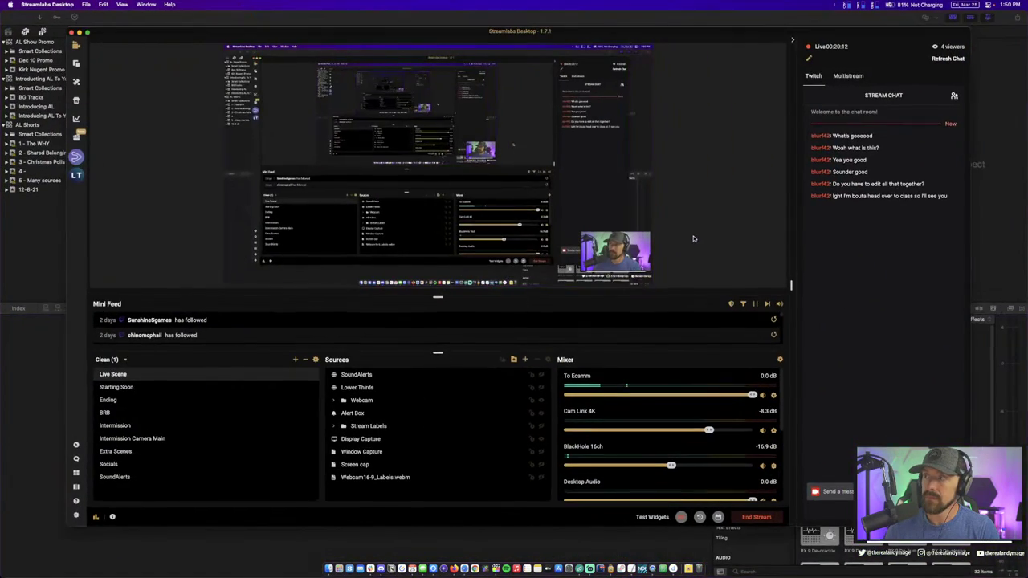
Dismiss the BlackHole 16ch output settings and open Audio Hijack's saved recordings list
left_click(611, 562)
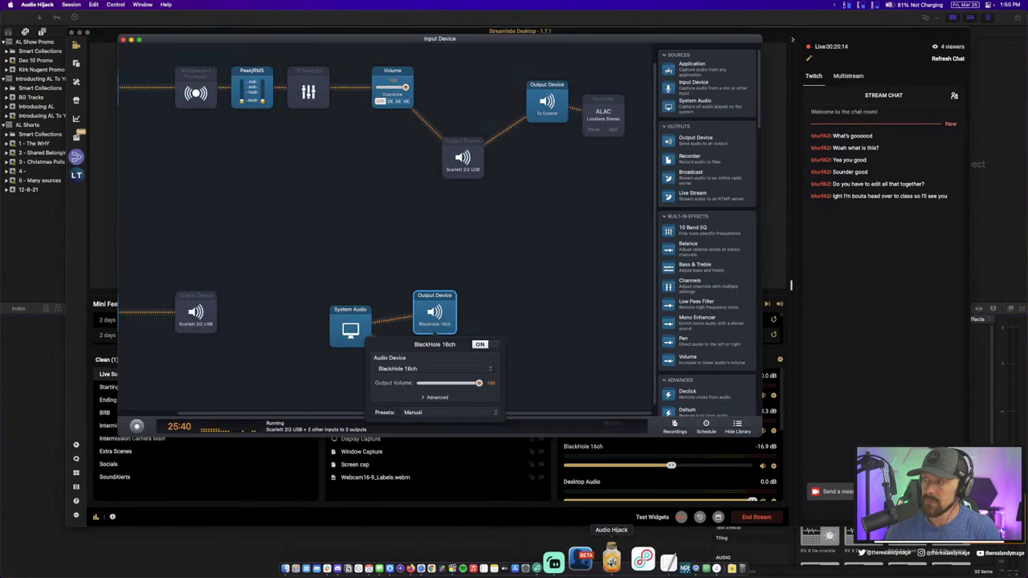
left_click(248, 374)
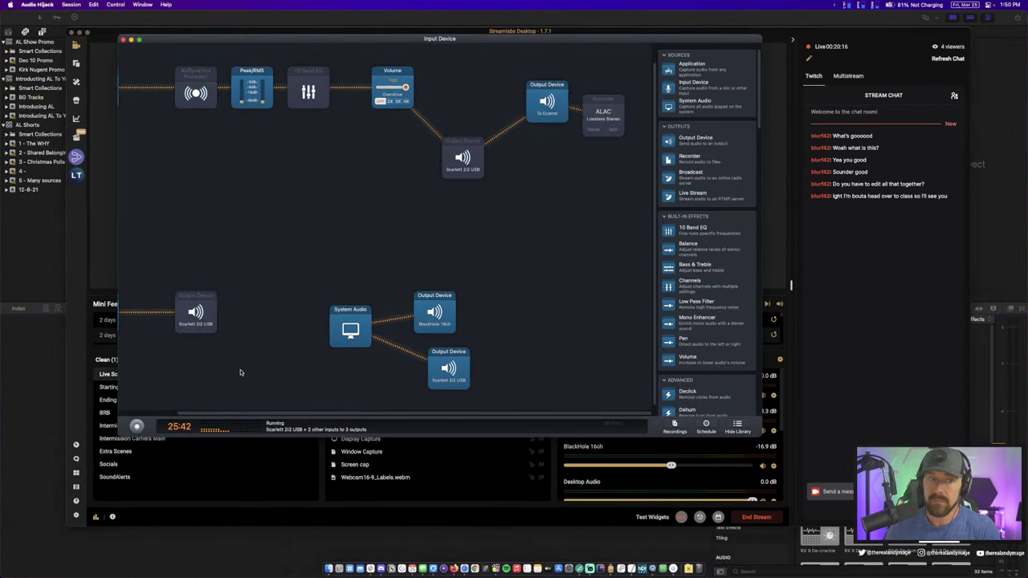
key("ctrl+Up")
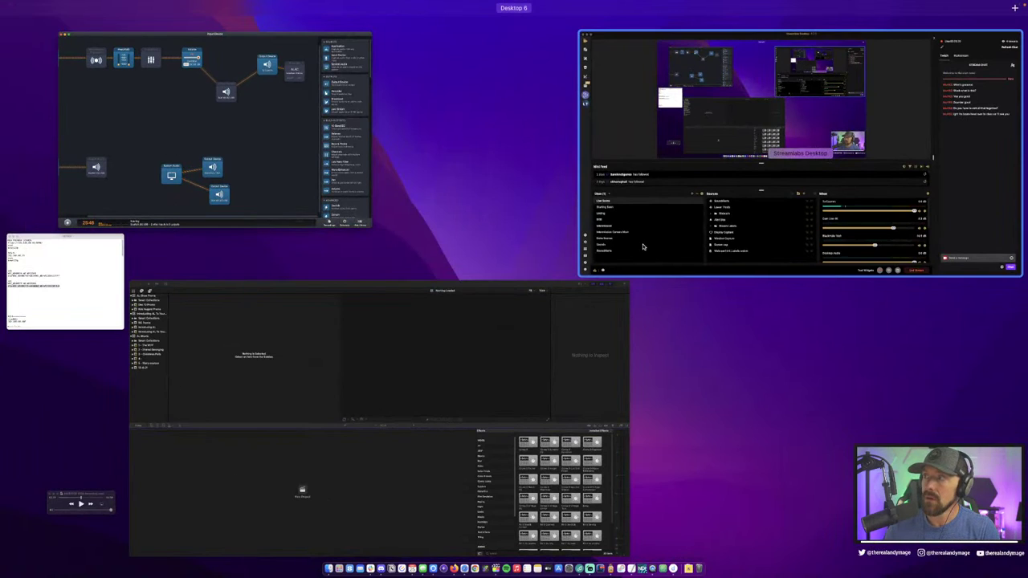
left_click(272, 151)
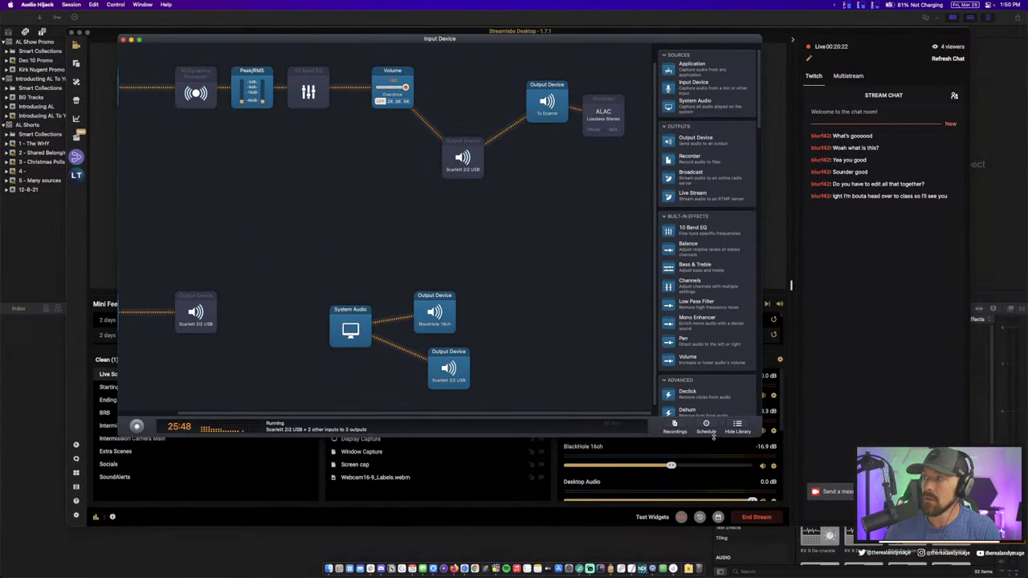
left_click(675, 426)
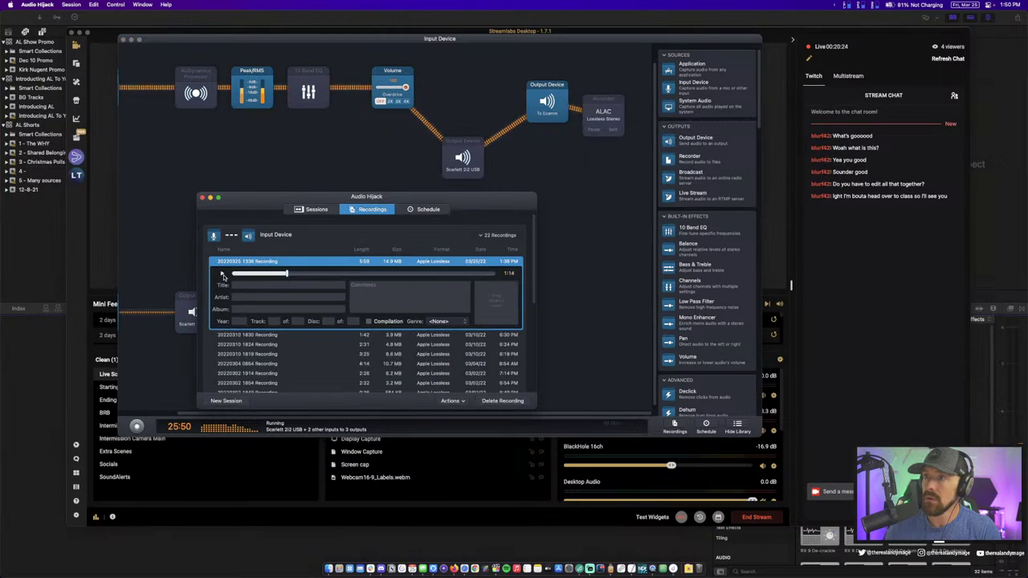
Preview the recording in QuickTime from about 1:46, then pause it
key("ctrl+Up")
left_click(143, 495)
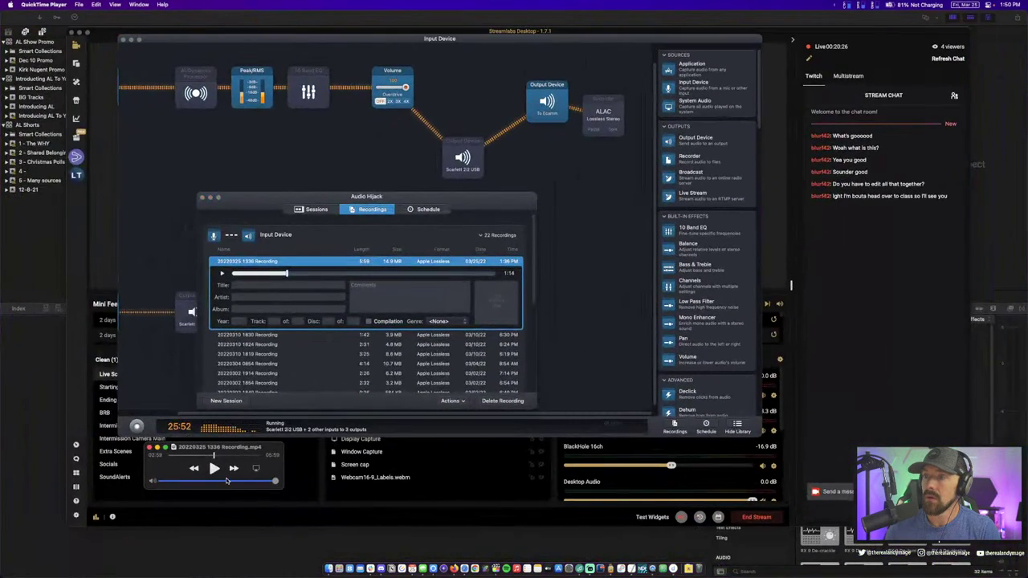
left_click(214, 469)
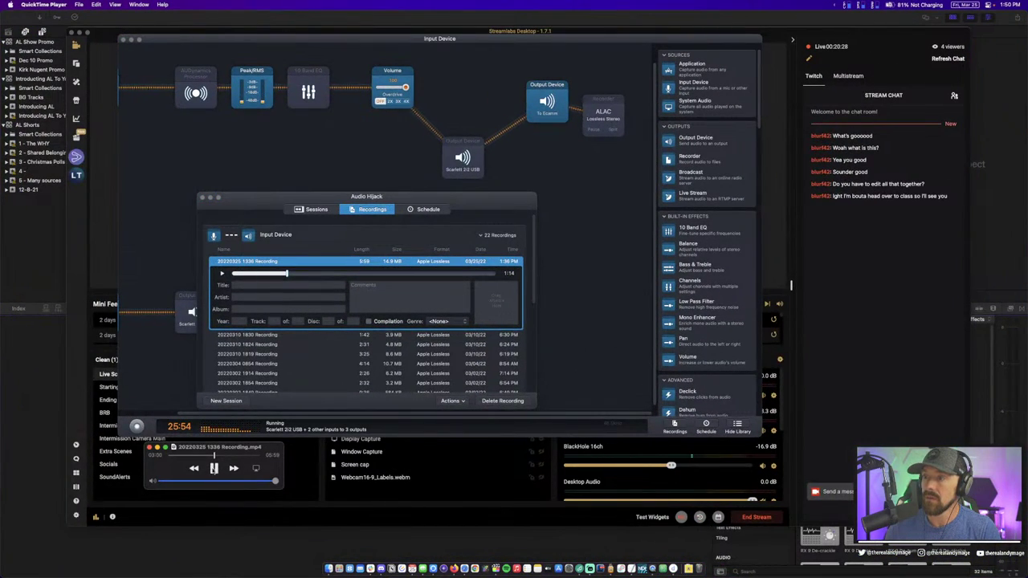
left_click(194, 455)
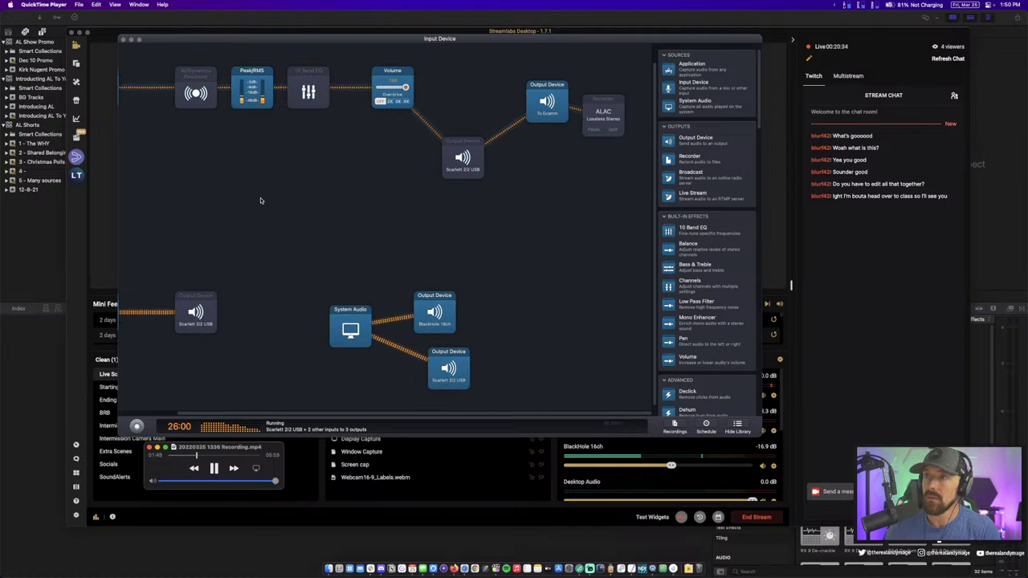
left_click(260, 201)
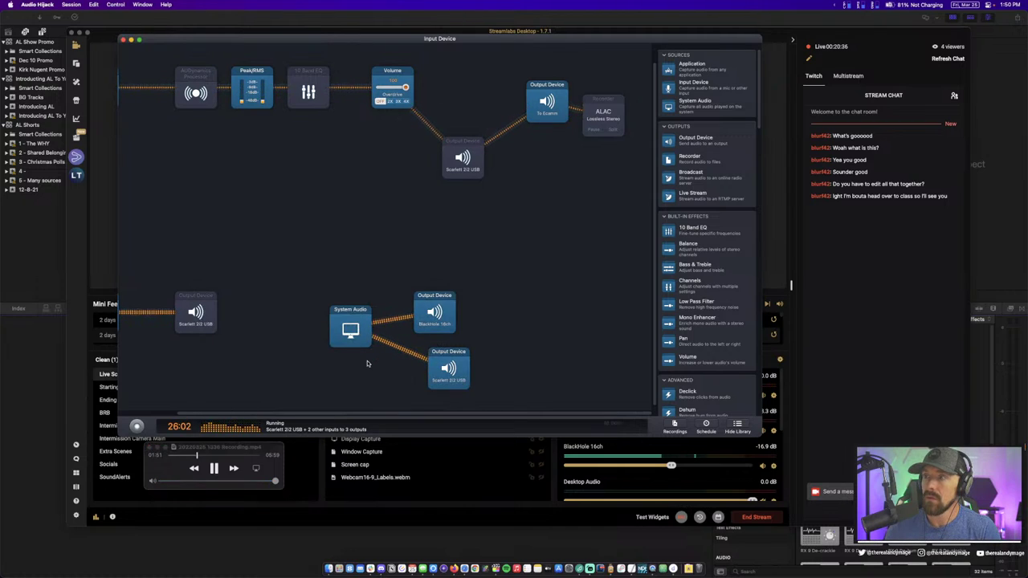
left_click_drag(437, 40, 566, 26)
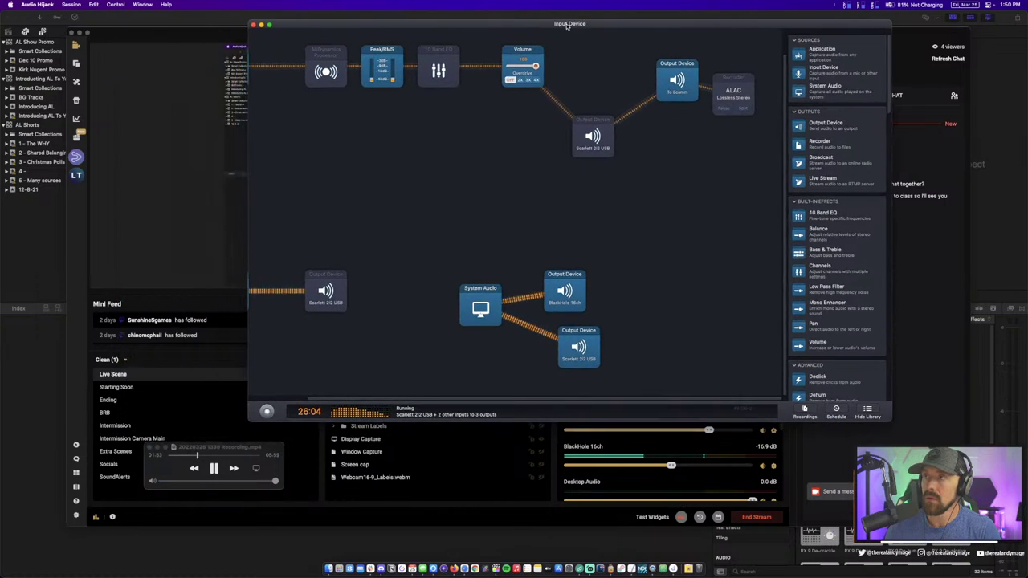
left_click(213, 470)
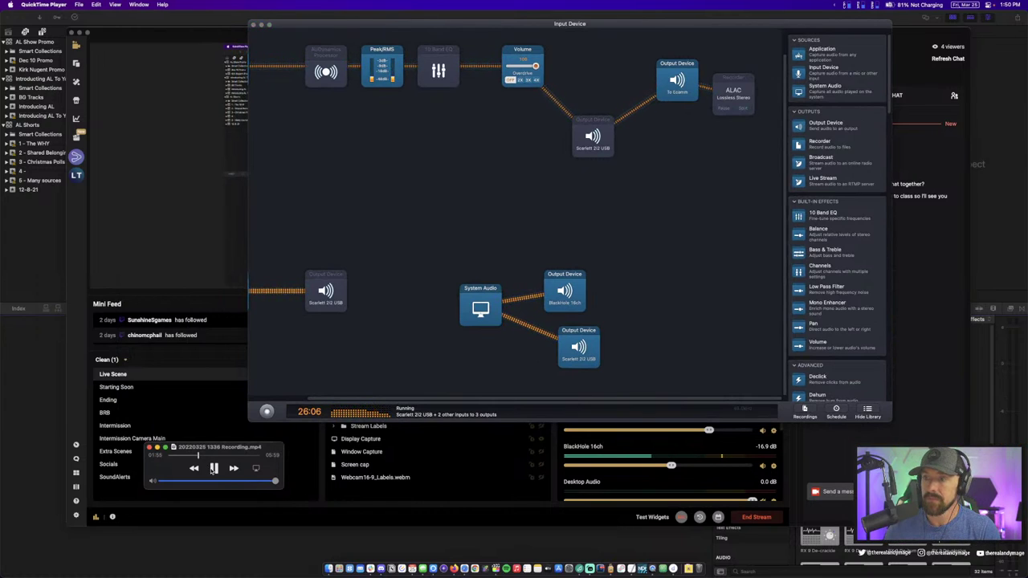
left_click(213, 469)
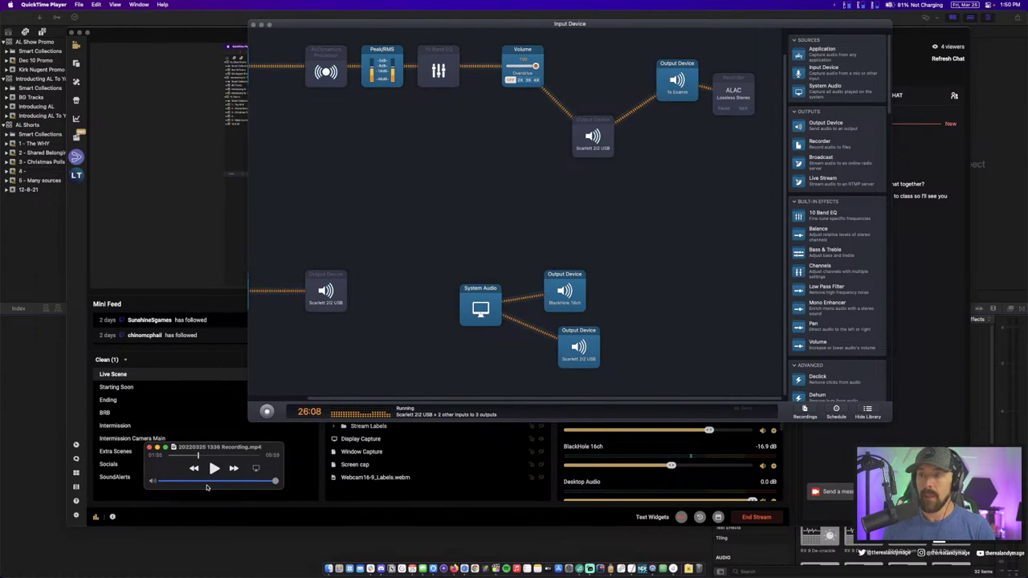
Reopen the Audio Hijack recordings list over the Input Device session
key("ctrl+Up")
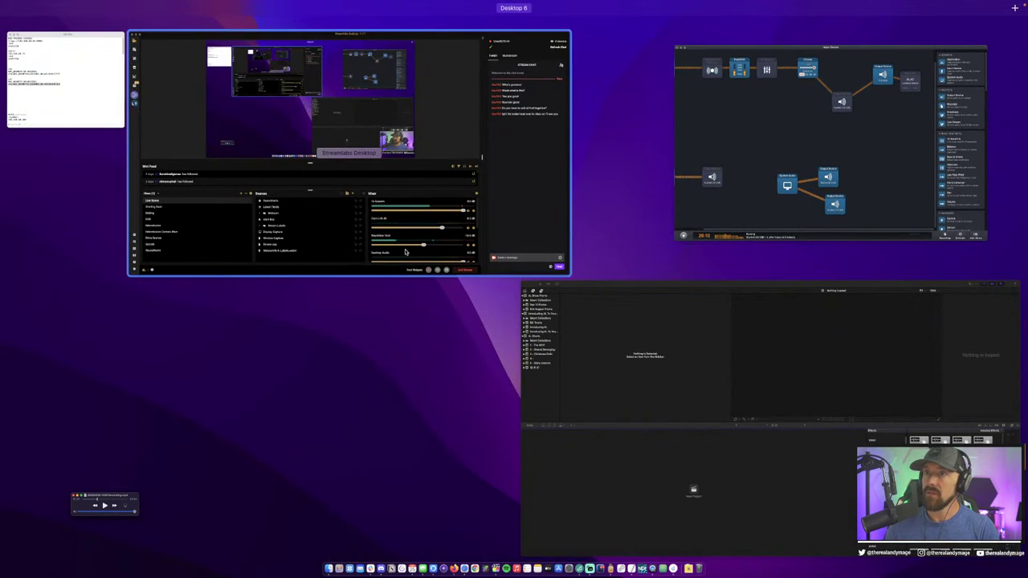
left_click(802, 229)
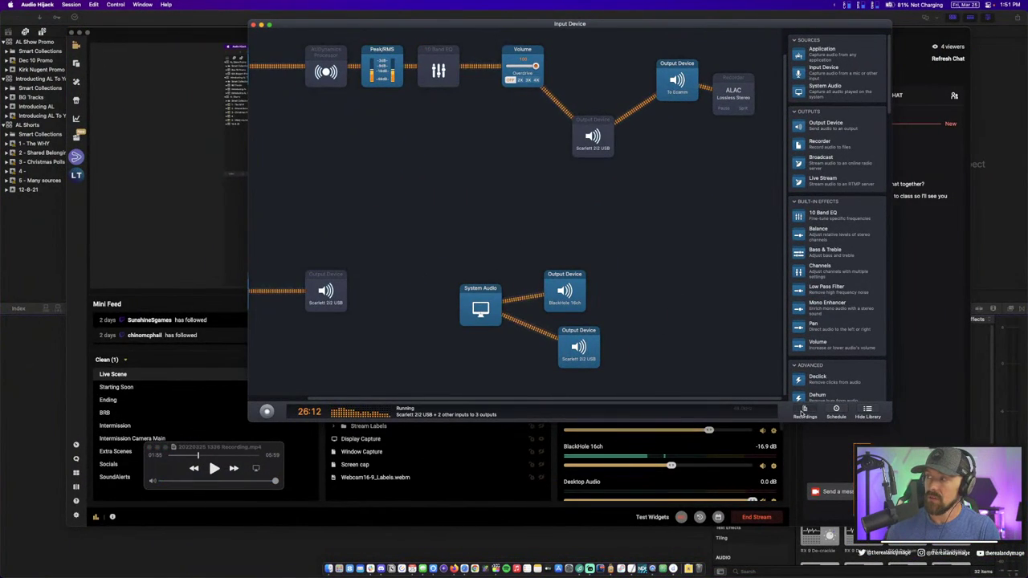
left_click(804, 411)
Reveal the latest recording in Finder and browse to the Editing drive's FINAL CUT folder
right_click(291, 260)
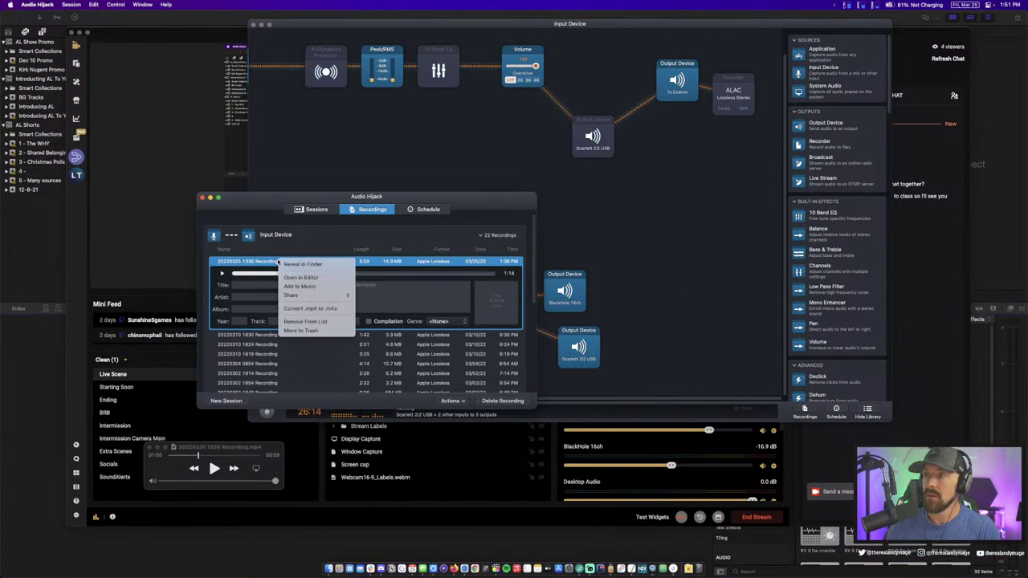
left_click(294, 264)
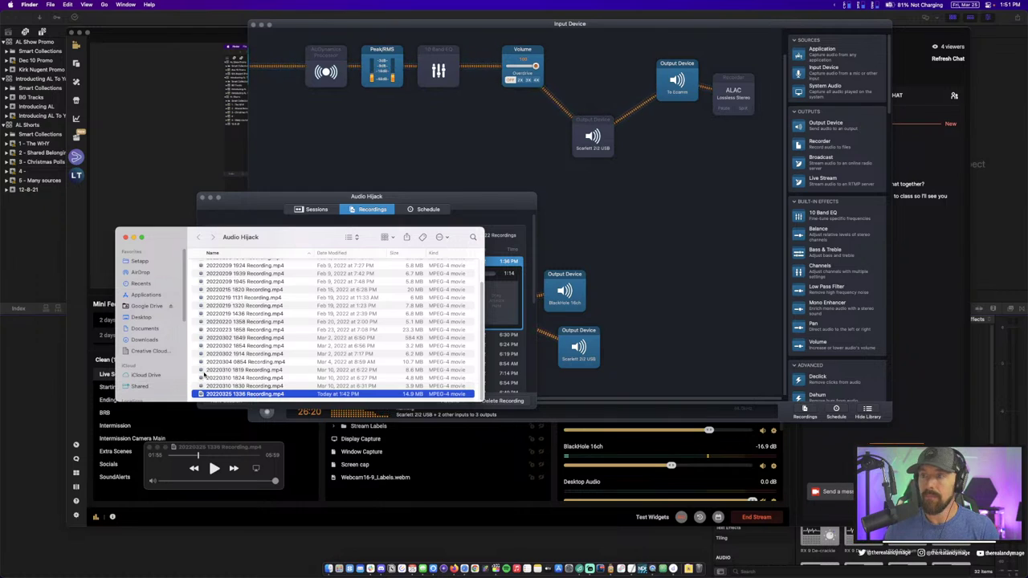
scroll(160, 370, "down", 5)
left_click(140, 301)
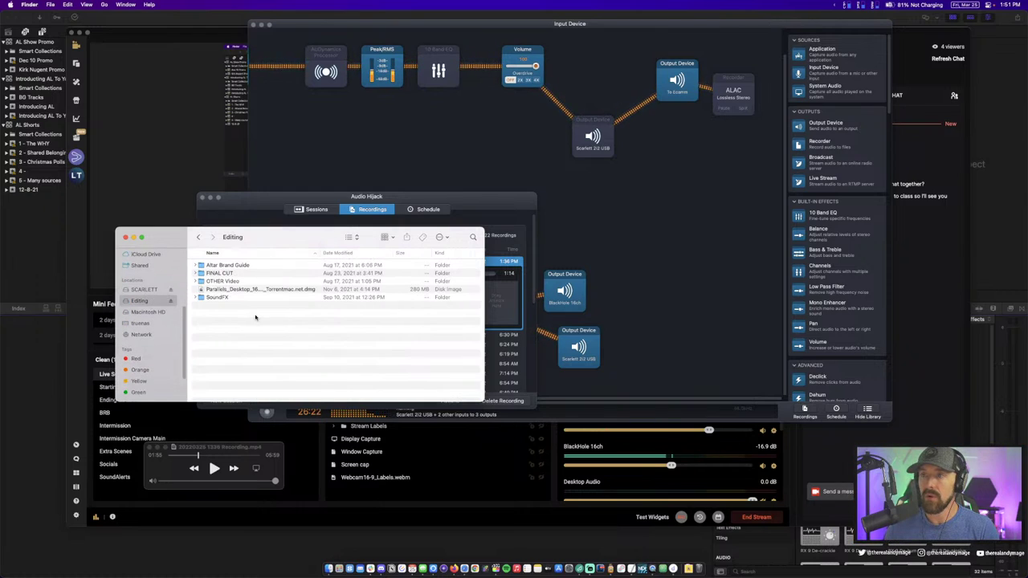
double_click(220, 273)
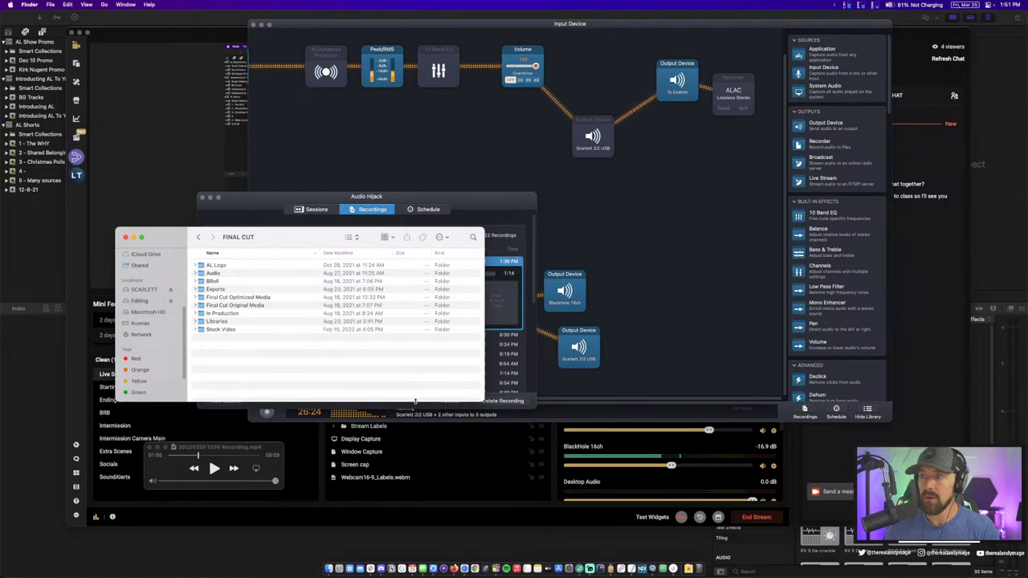
left_click_drag(415, 401, 422, 518)
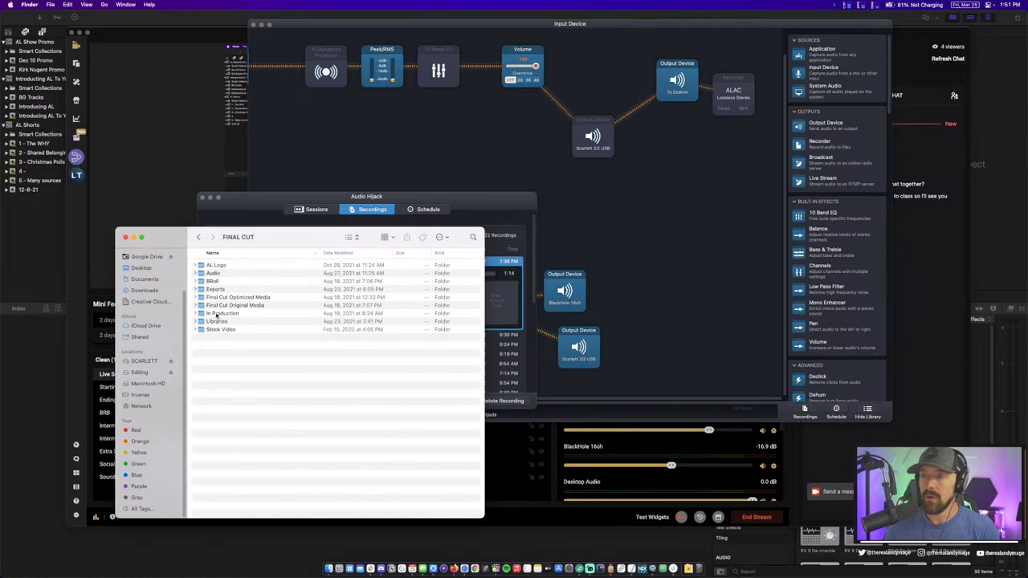
double_click(216, 314)
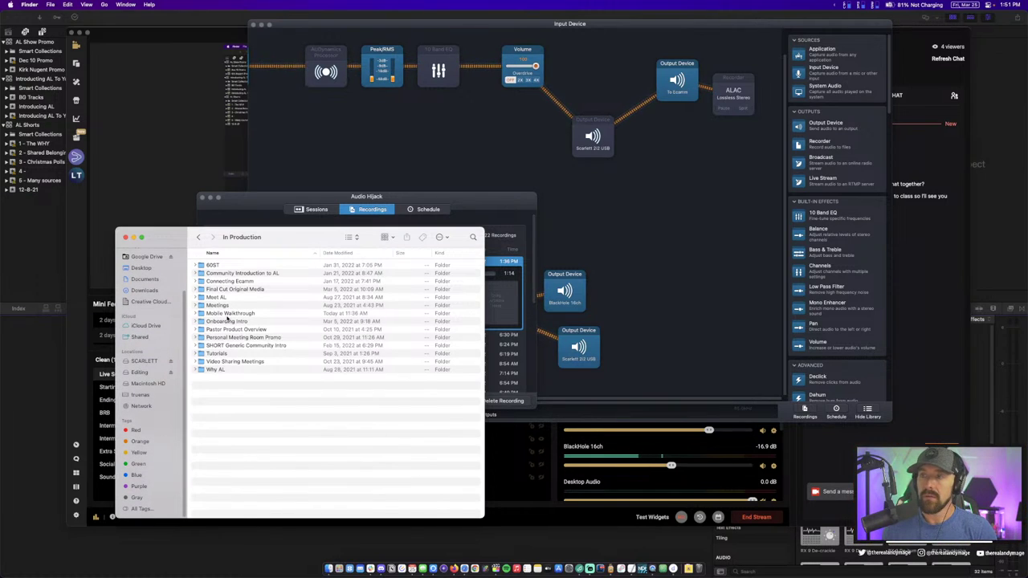
double_click(226, 314)
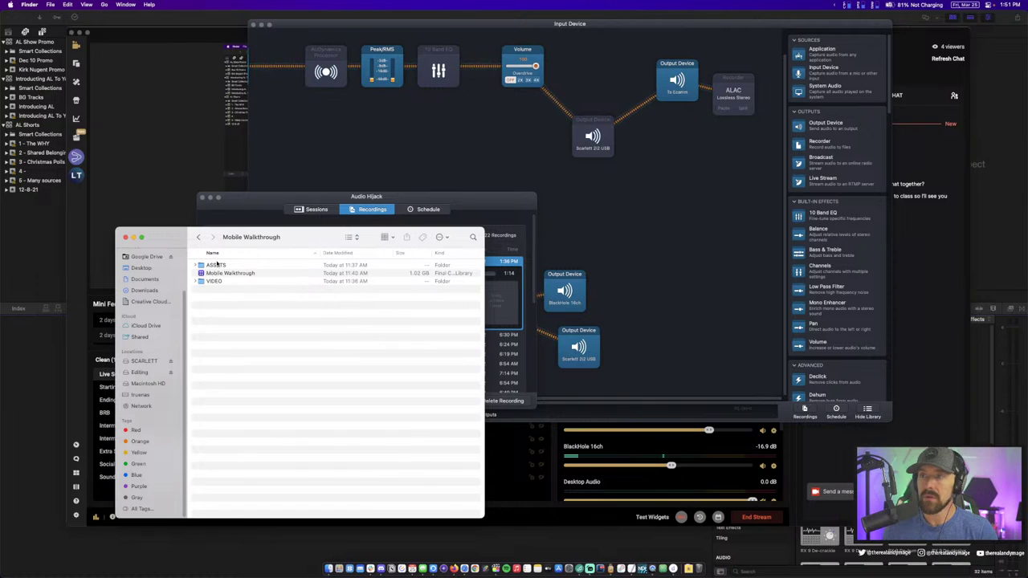
double_click(215, 282)
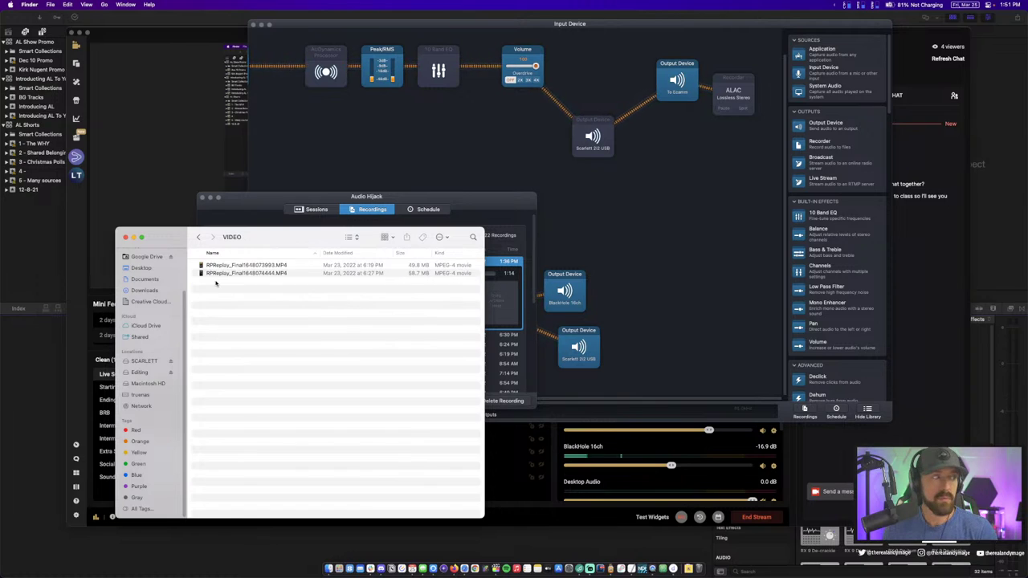
right_click(276, 304)
left_click(394, 431)
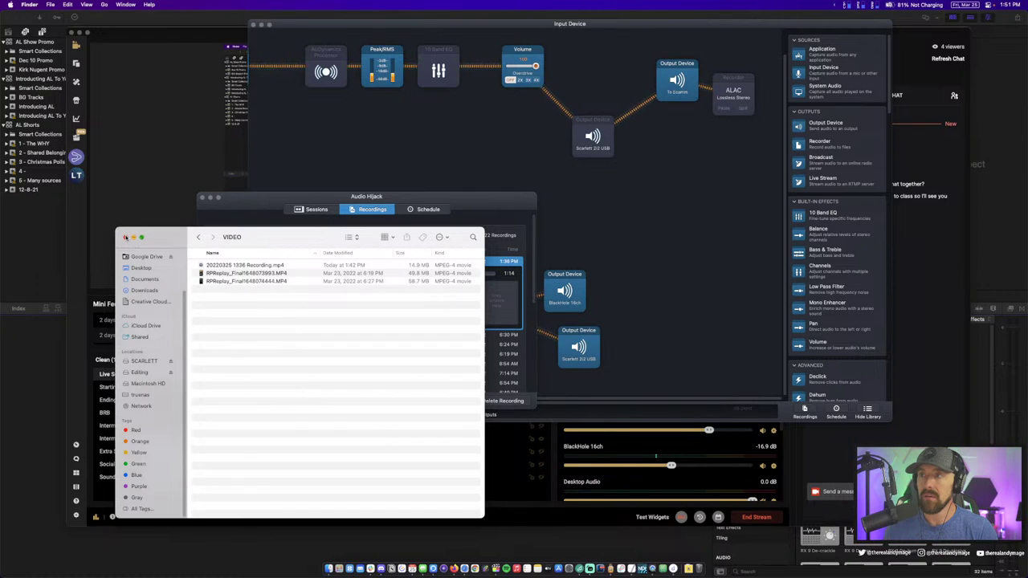
left_click(291, 198)
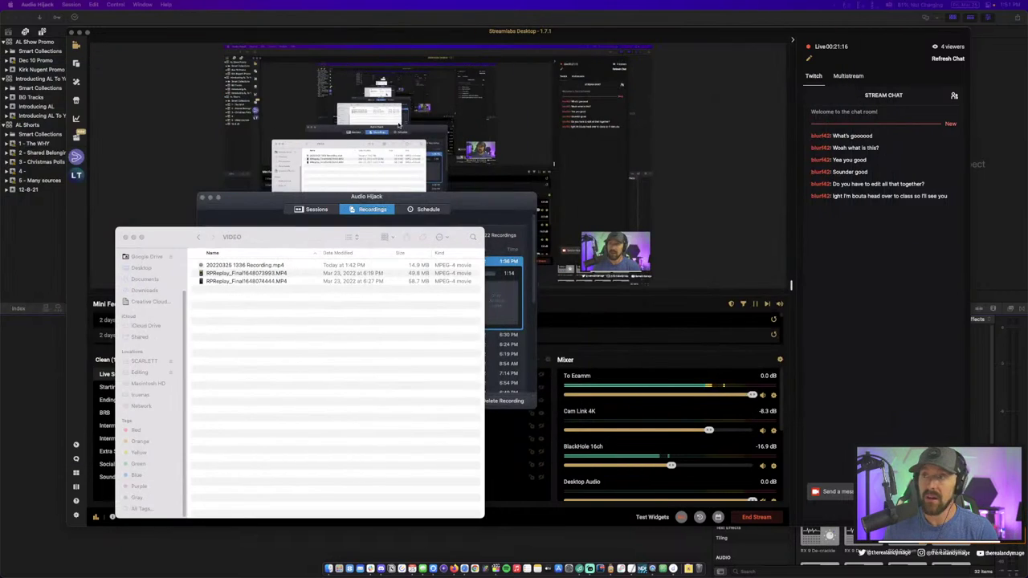
left_click(642, 569)
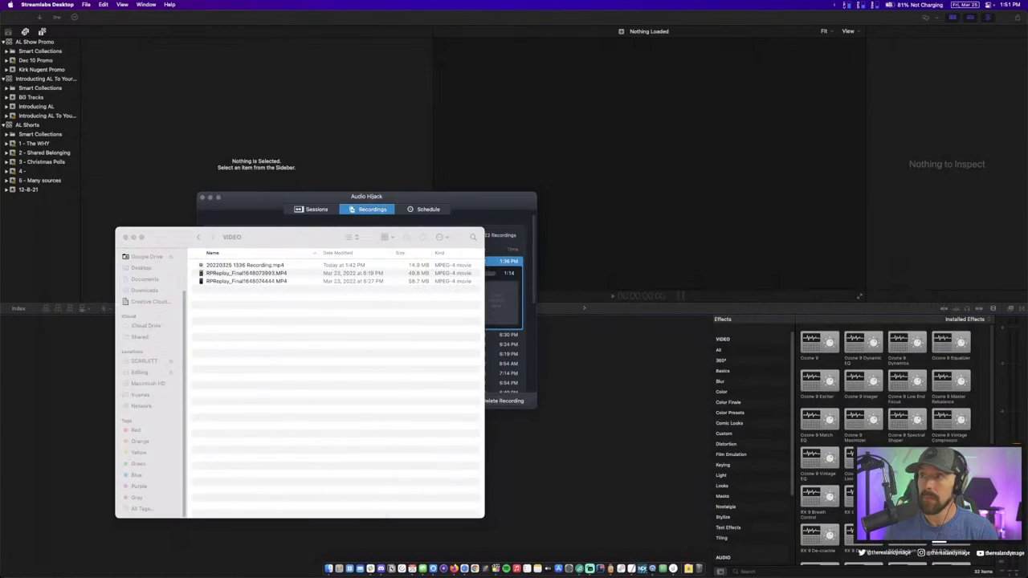
Open the Mobile Walkthrough library from recent libraries and show its project and 12 clips
left_click(440, 94)
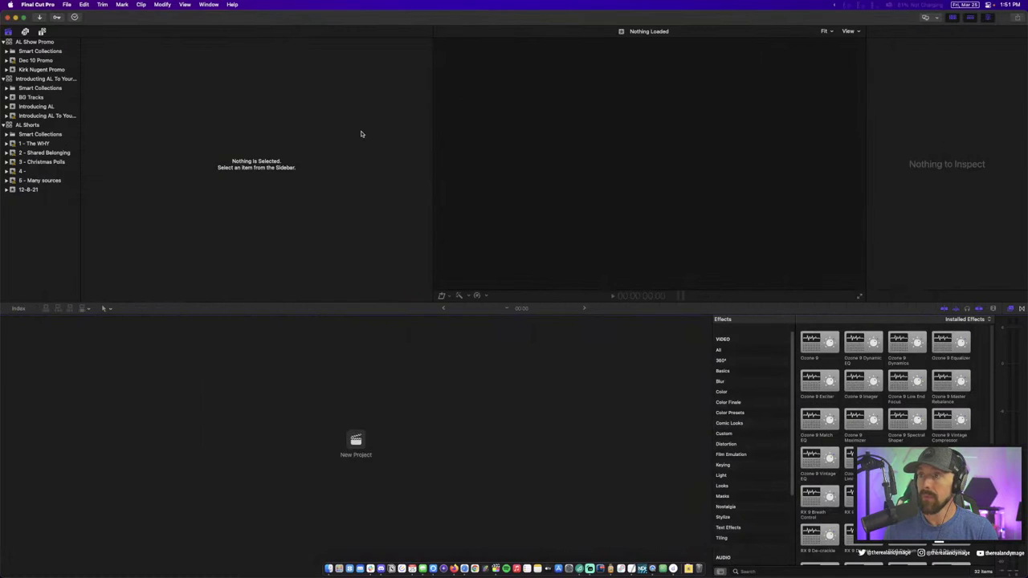
left_click(67, 4)
mouse_move(152, 30)
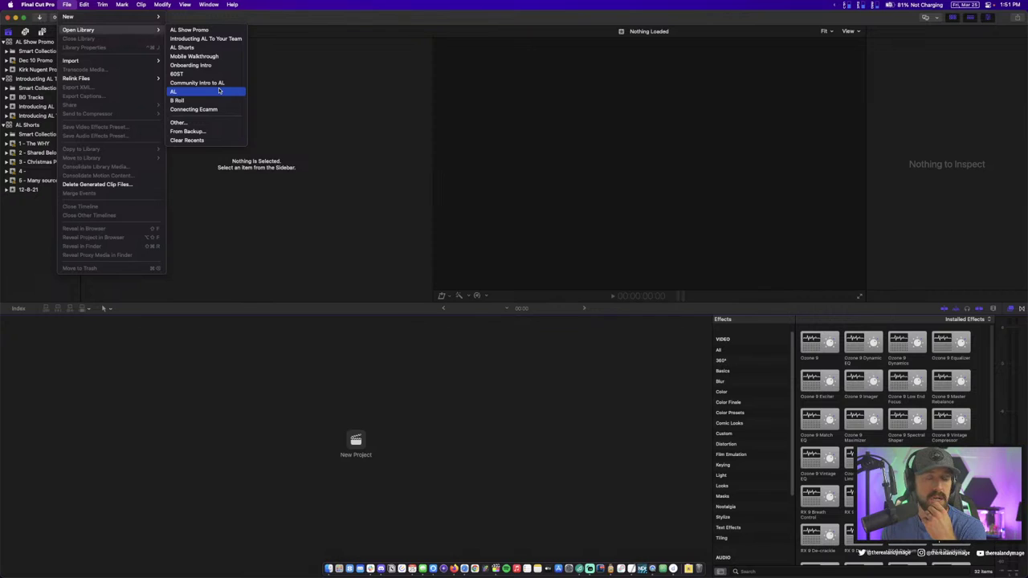
left_click(218, 90)
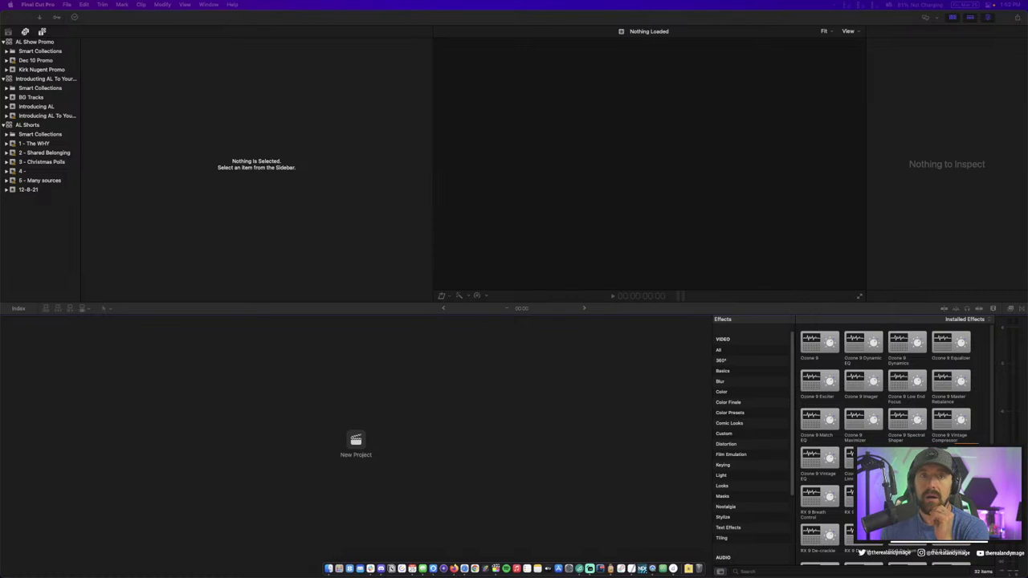
left_click(180, 30)
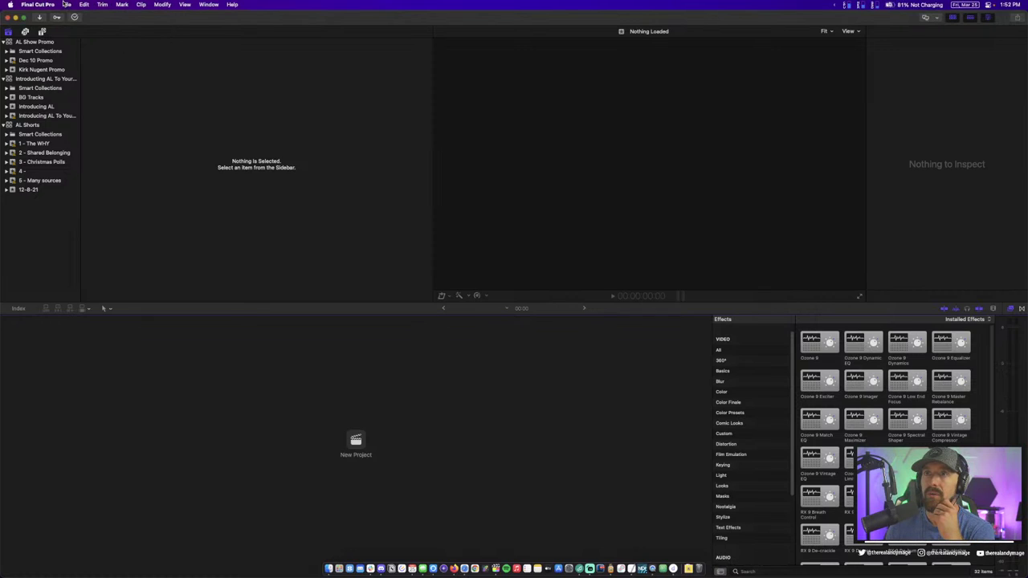
left_click(67, 4)
mouse_move(104, 30)
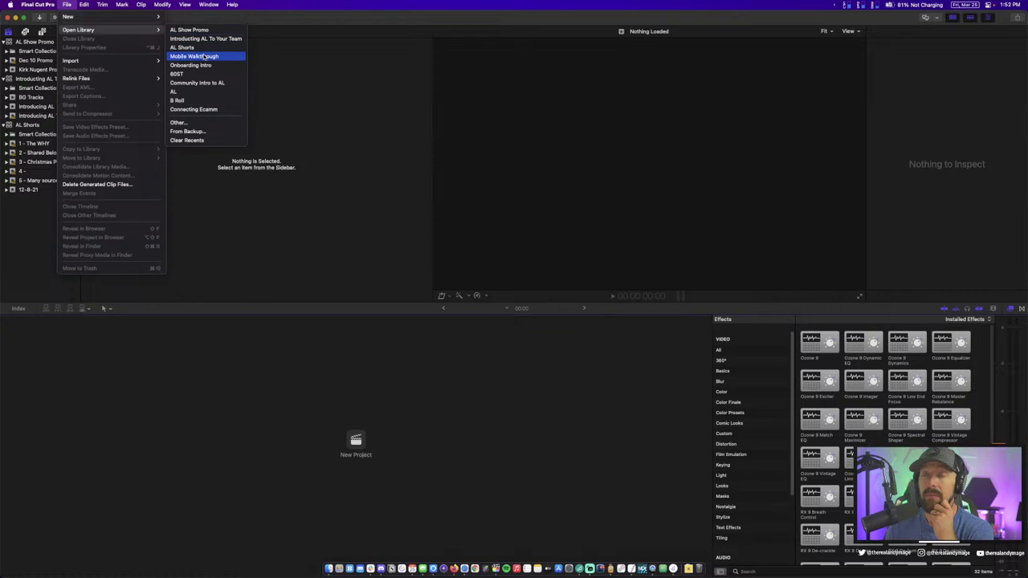
left_click(204, 56)
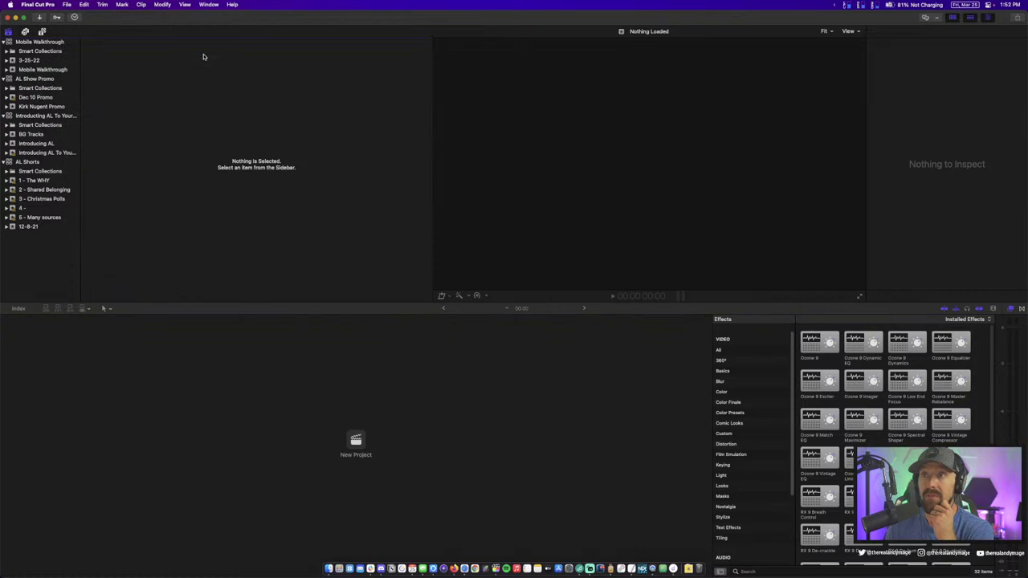
left_click(40, 44)
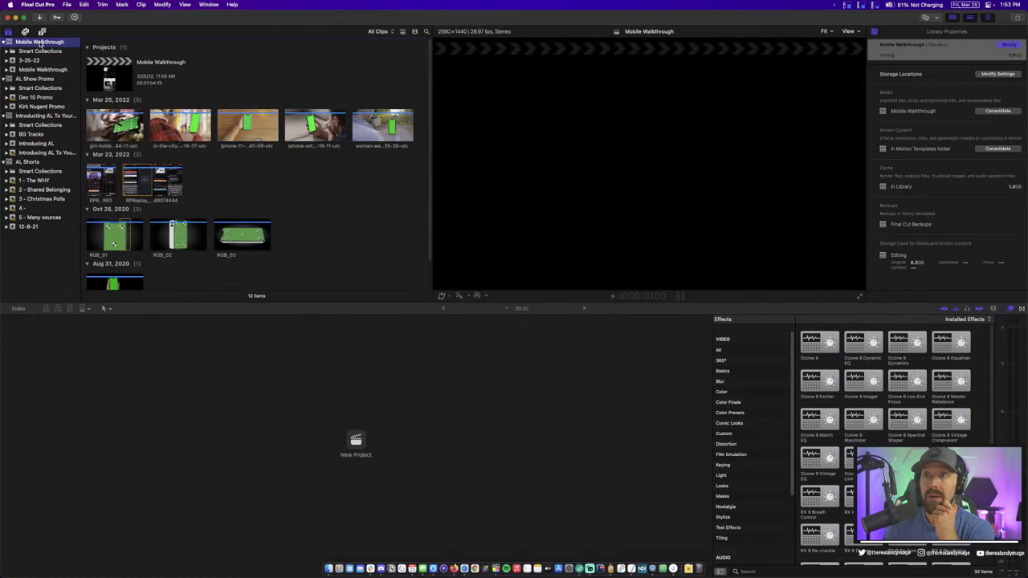
key("ctrl+Up")
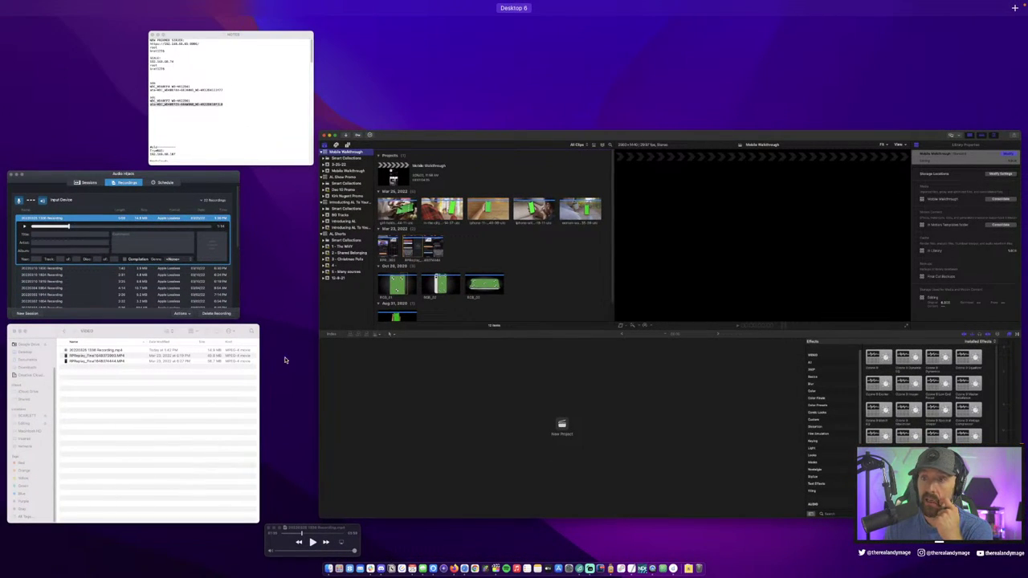
Navigate Finder back up to FINAL CUT, then into In Production > Mobile Walkthrough
left_click(216, 364)
left_click_drag(235, 247, 531, 147)
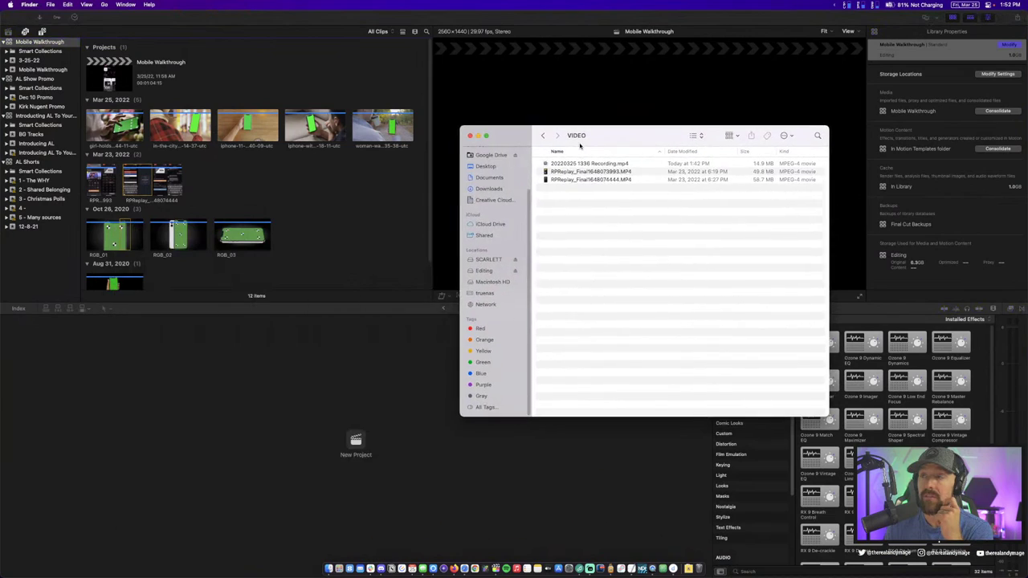
left_click(497, 136)
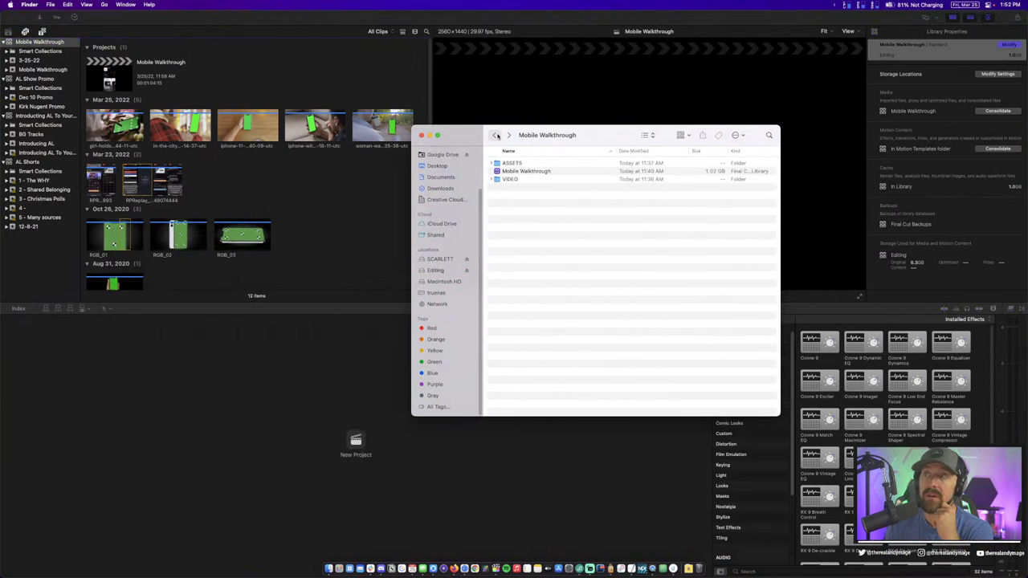
left_click(497, 135)
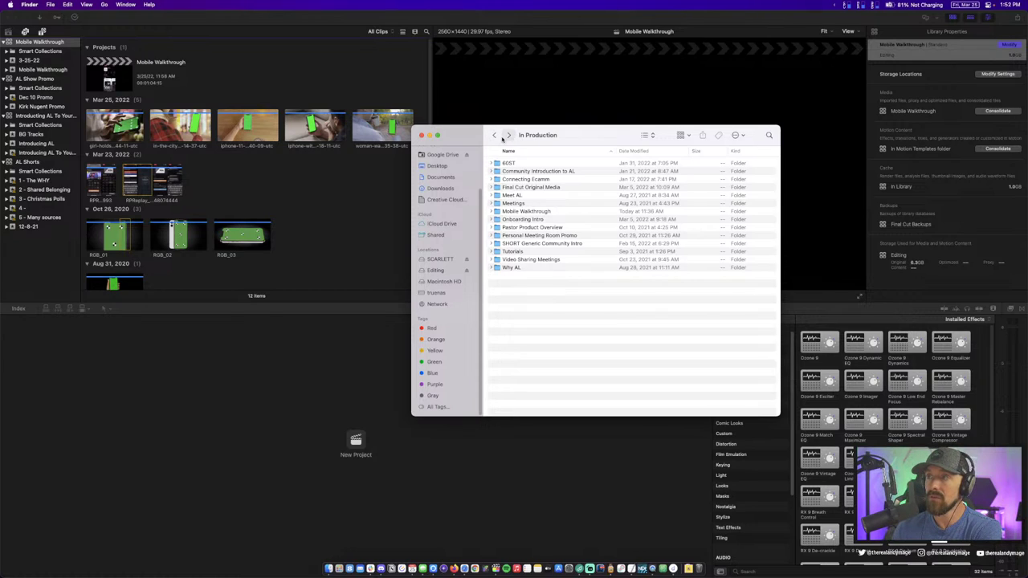
left_click(495, 136)
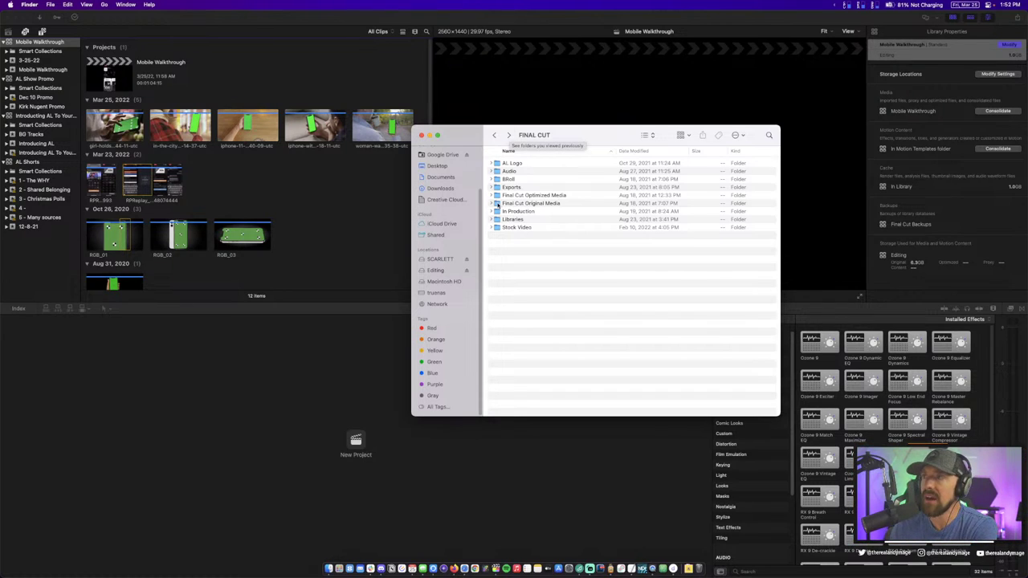
double_click(521, 211)
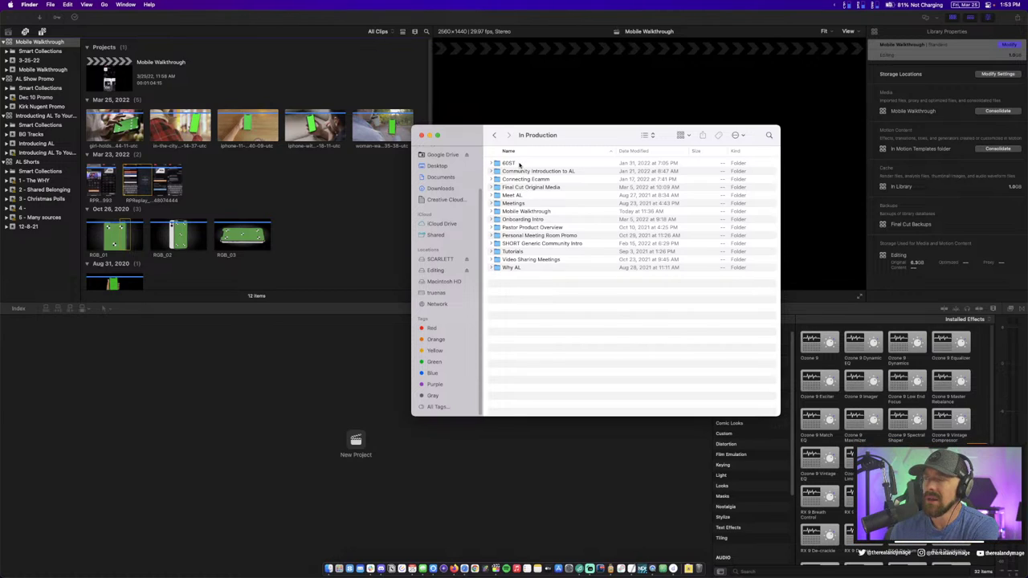
double_click(533, 213)
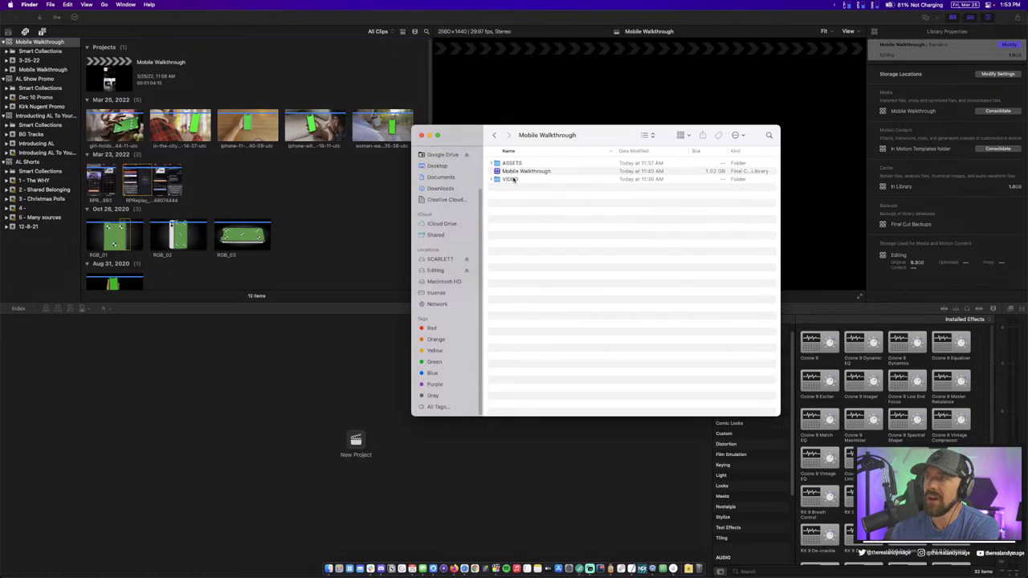
Create a new folder named GRAPHICS beside ASSETS and VIDEO
right_click(530, 184)
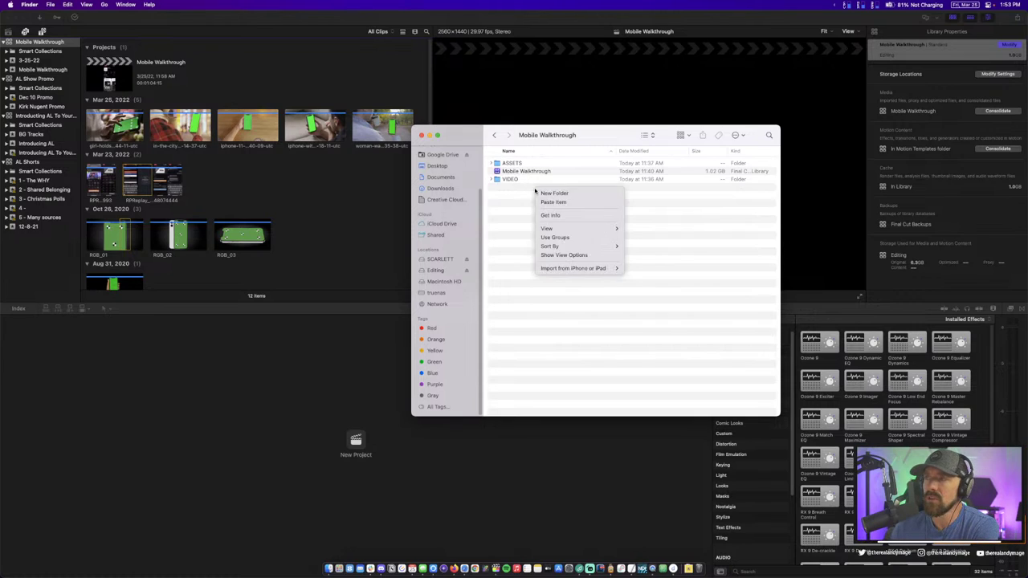
left_click(577, 192)
type("GRAPHICS")
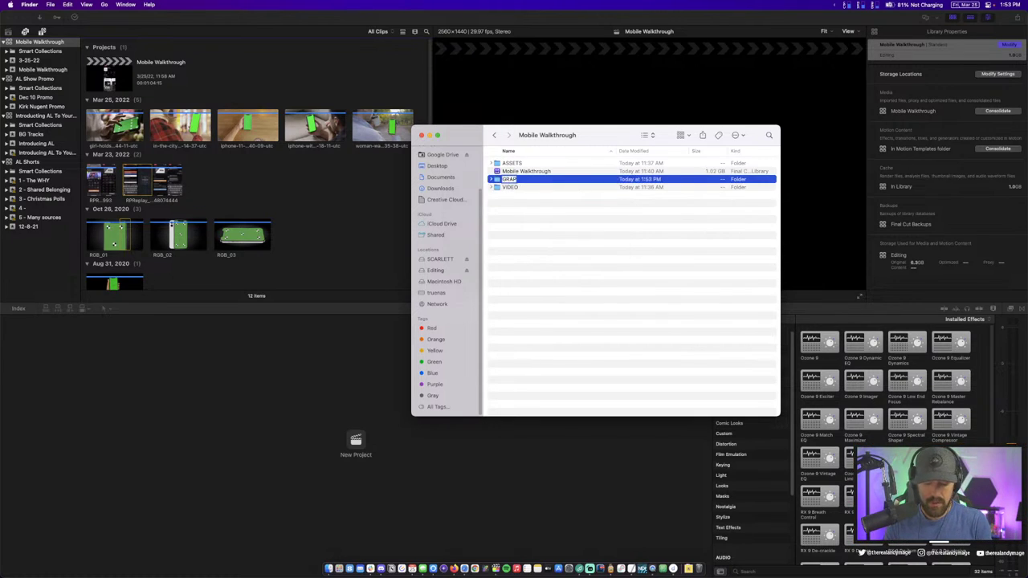
key("Return")
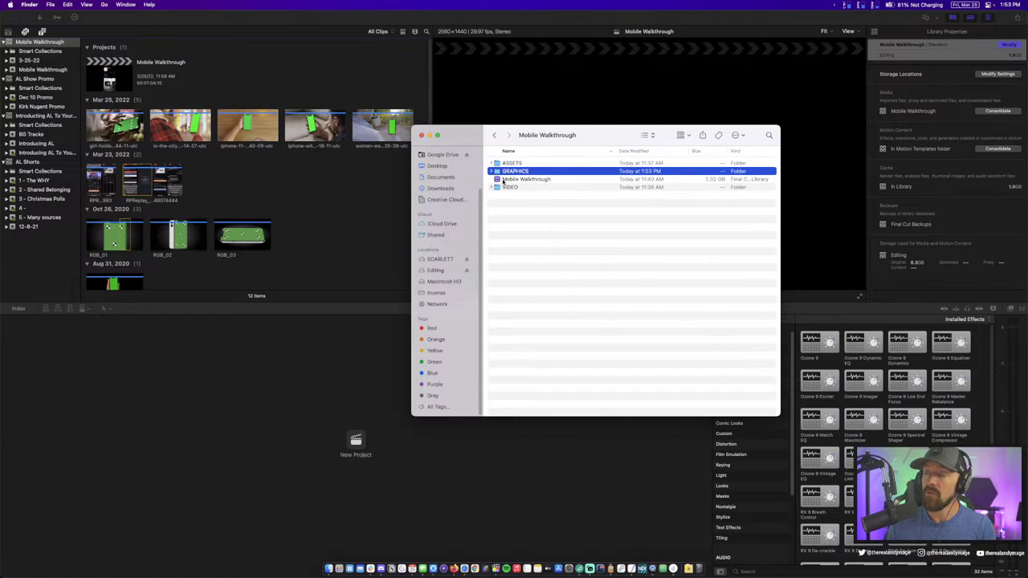
left_click(370, 199)
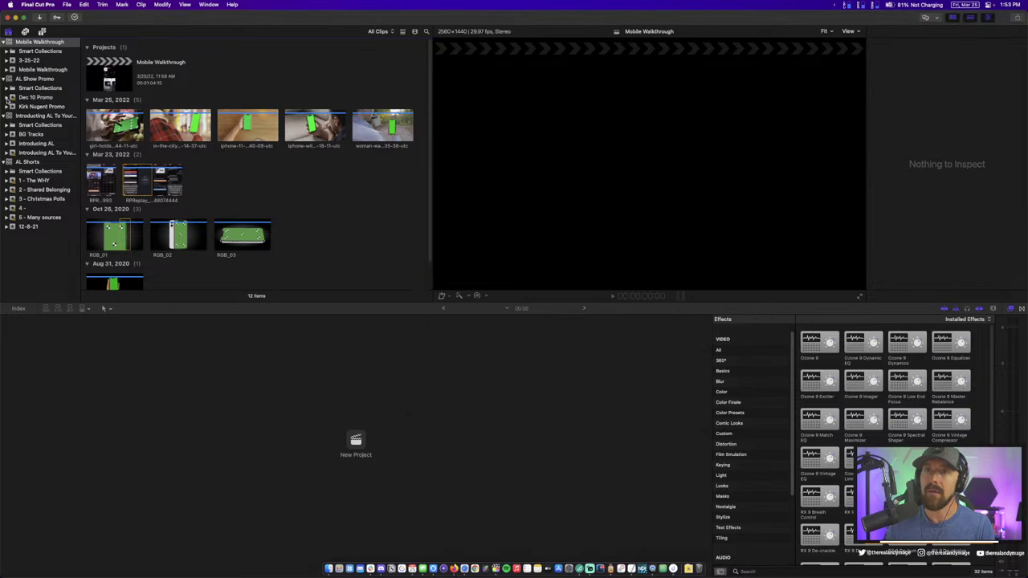
Collapse the AL Show Promo, Introducing AL and AL Shorts libraries and select Mobile Walkthrough
left_click(3, 79)
left_click(4, 88)
left_click(3, 97)
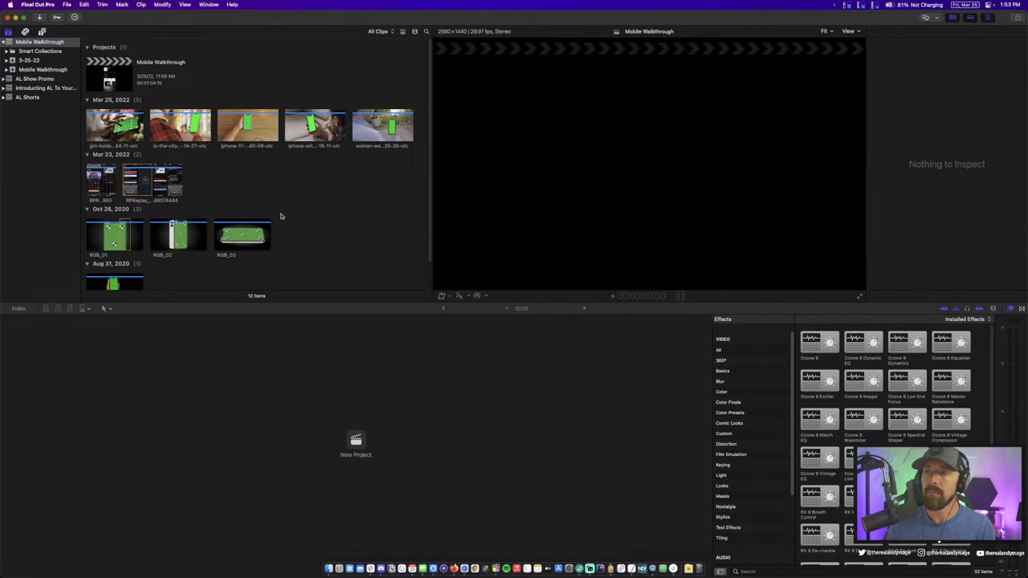
left_click(40, 41)
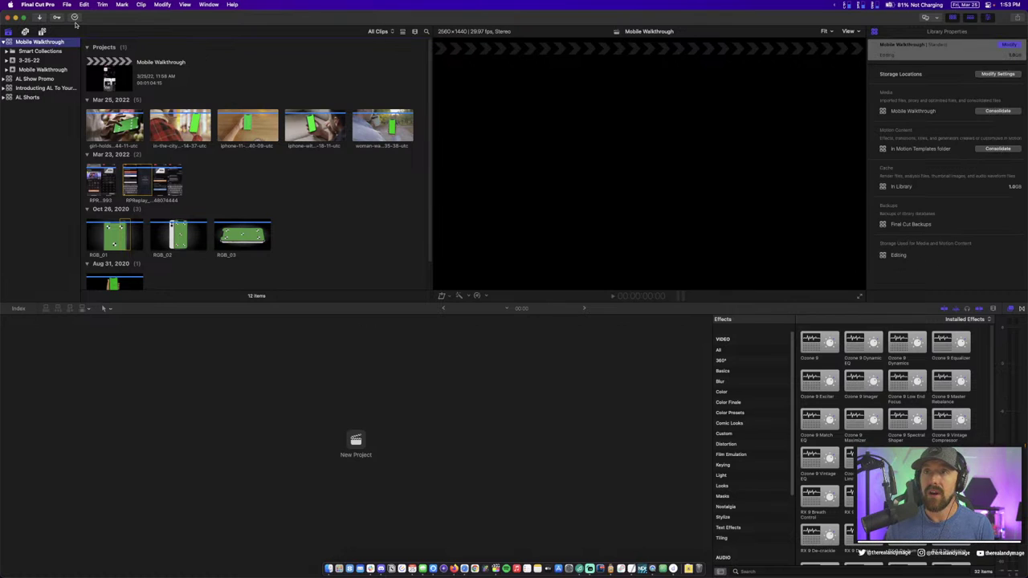
left_click(81, 30)
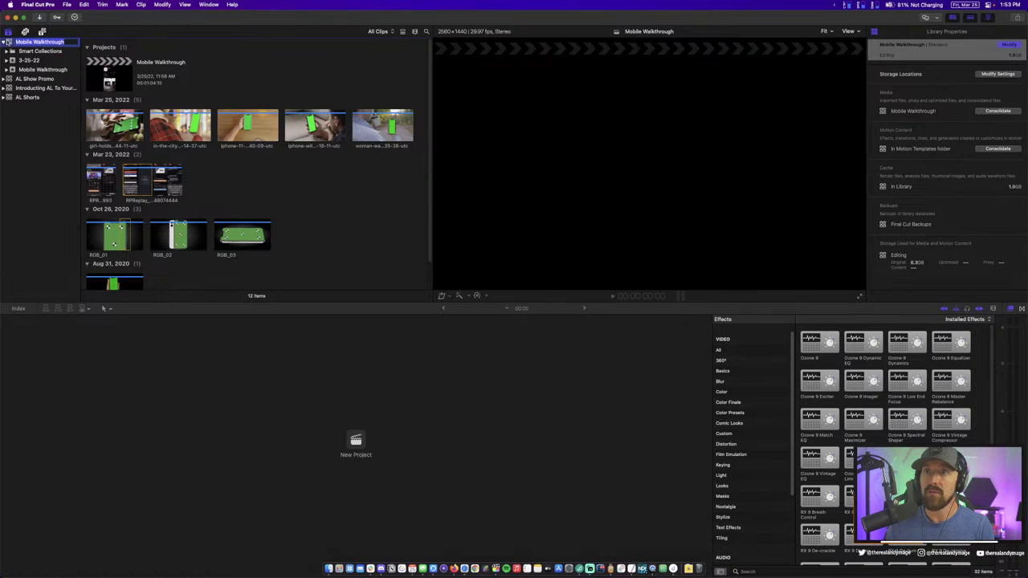
left_click(4, 42)
left_click(4, 42)
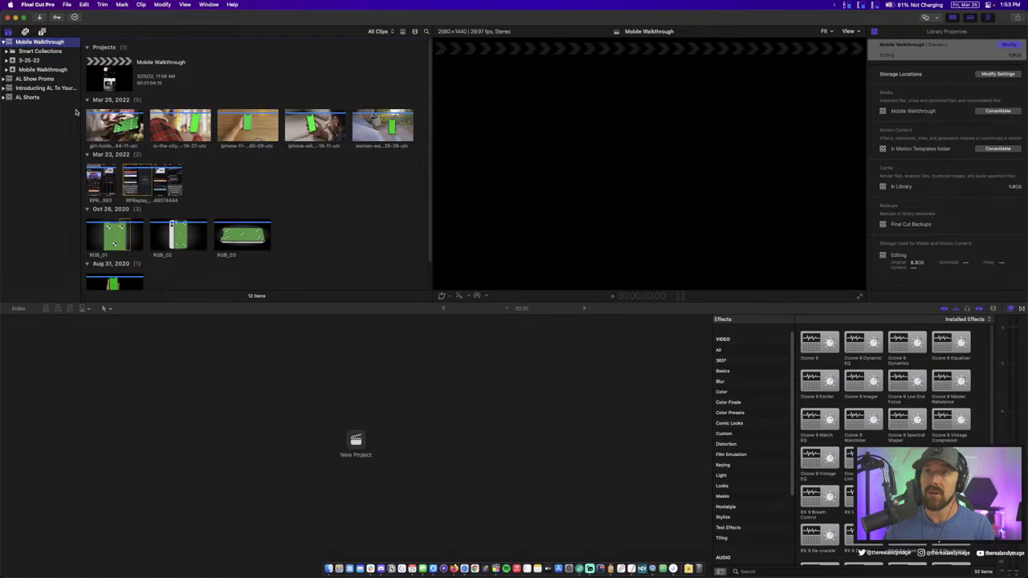
Select the empty 3-25-22 event and choose Move Event to Trash
left_click(67, 4)
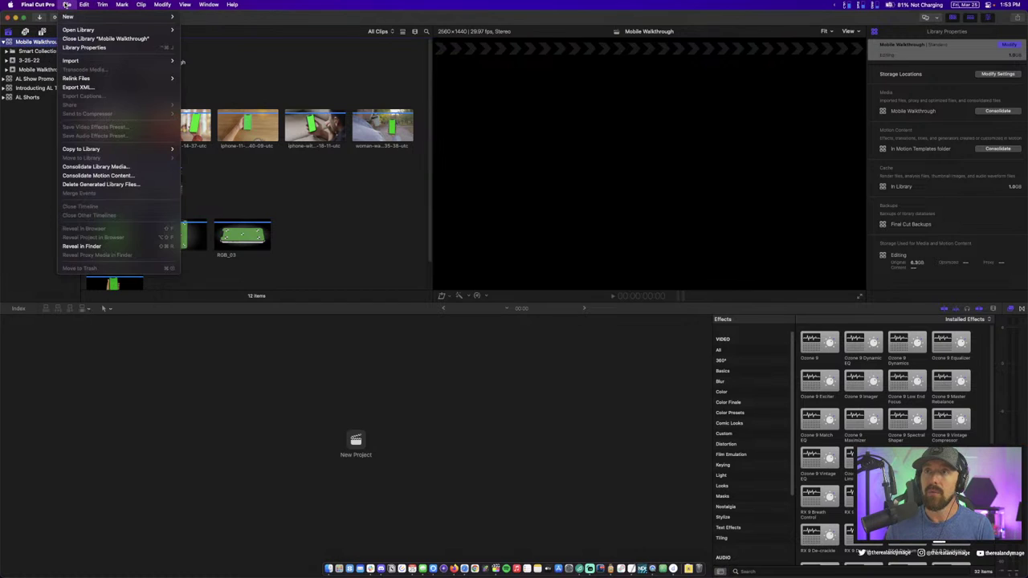
mouse_move(113, 16)
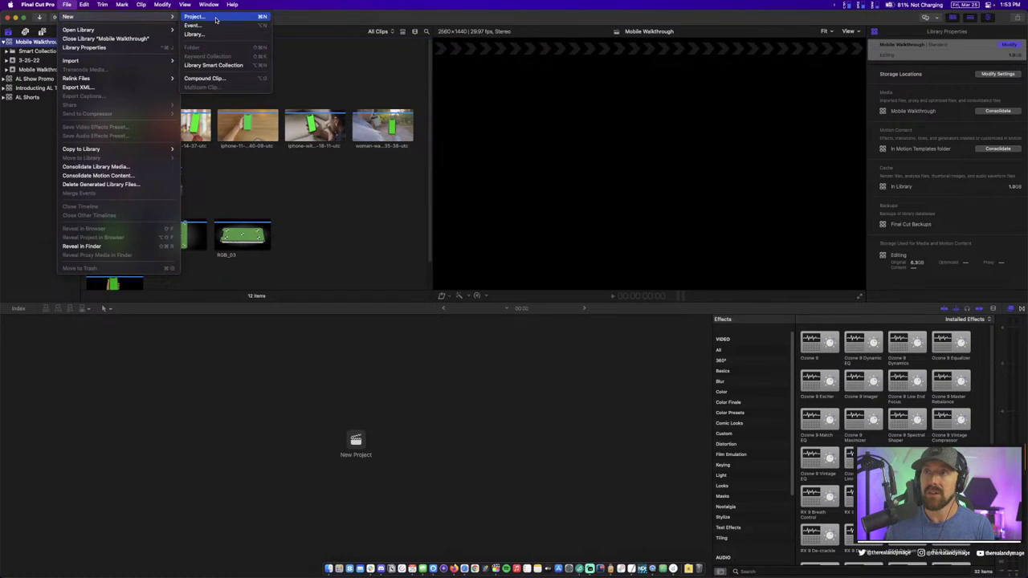
left_click(67, 4)
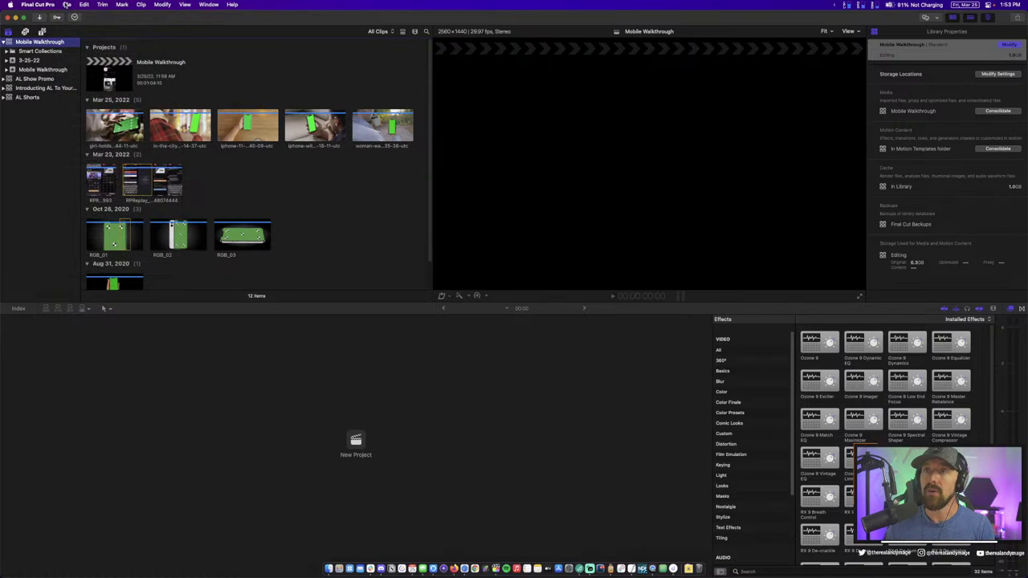
left_click(66, 4)
left_click(37, 43)
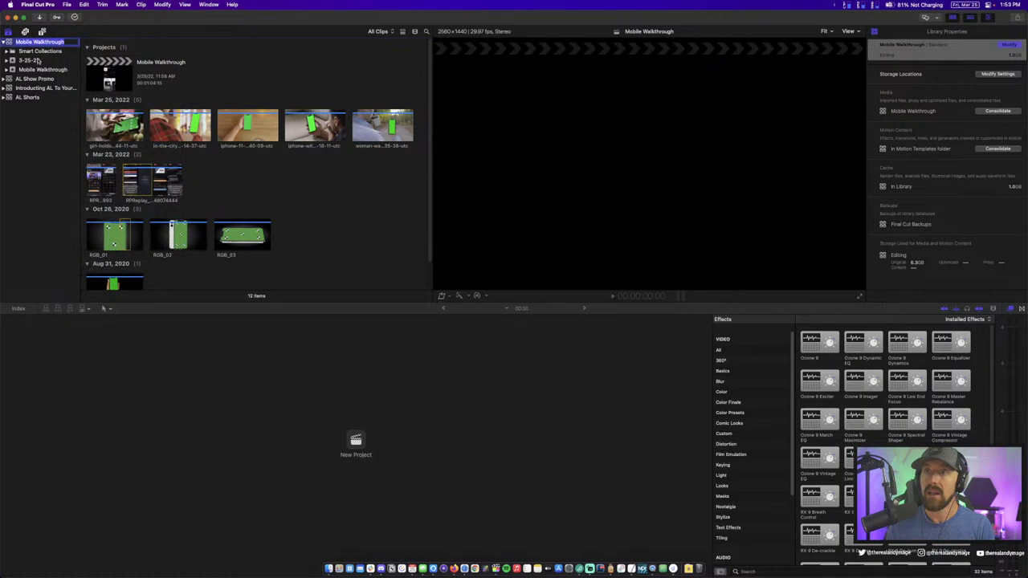
left_click(37, 61)
right_click(39, 61)
left_click(95, 206)
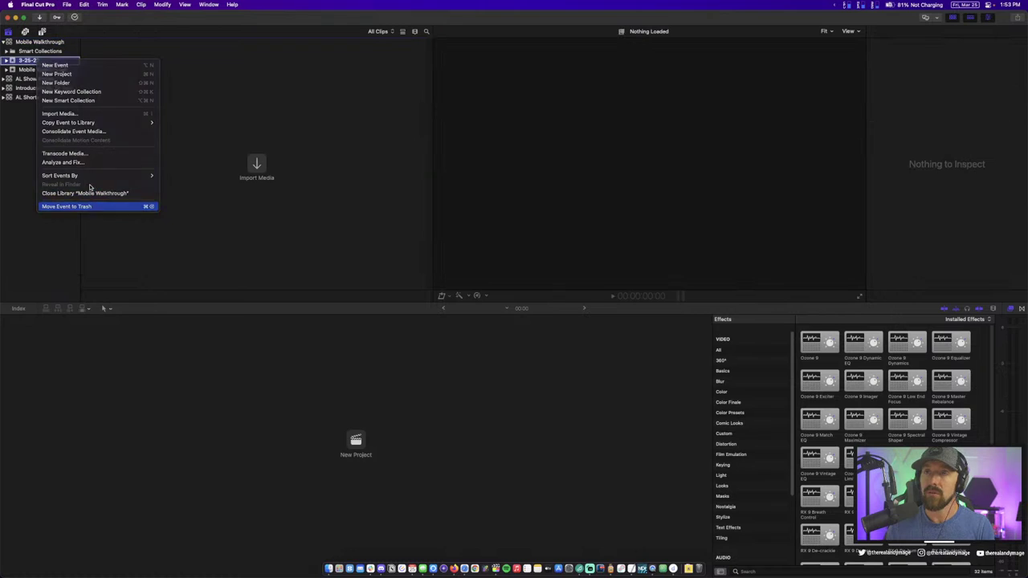
Confirm deleting the 3-25-22 event, then open the Mobile Walkthrough project fitted to the timeline
left_click(552, 216)
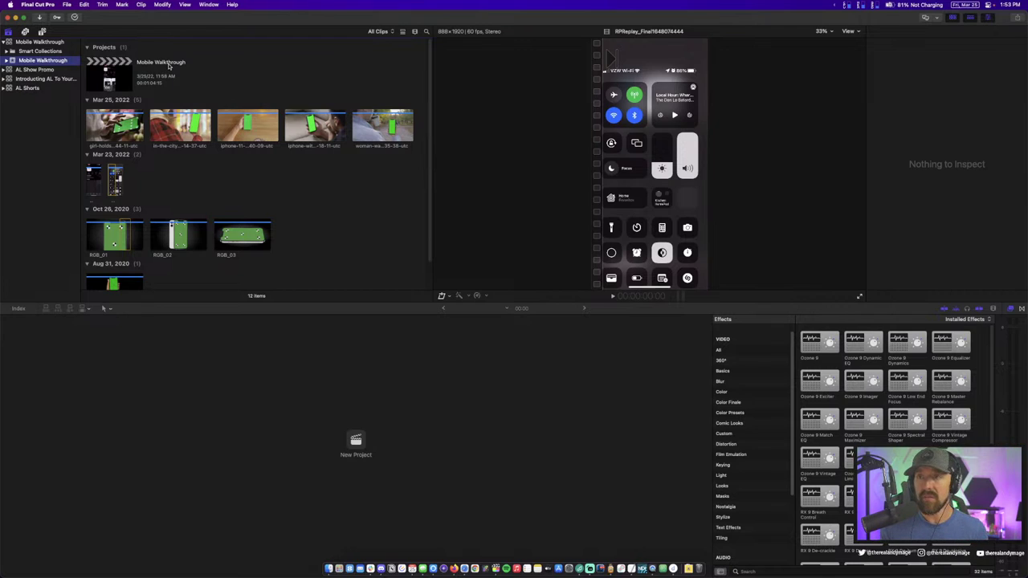
double_click(105, 74)
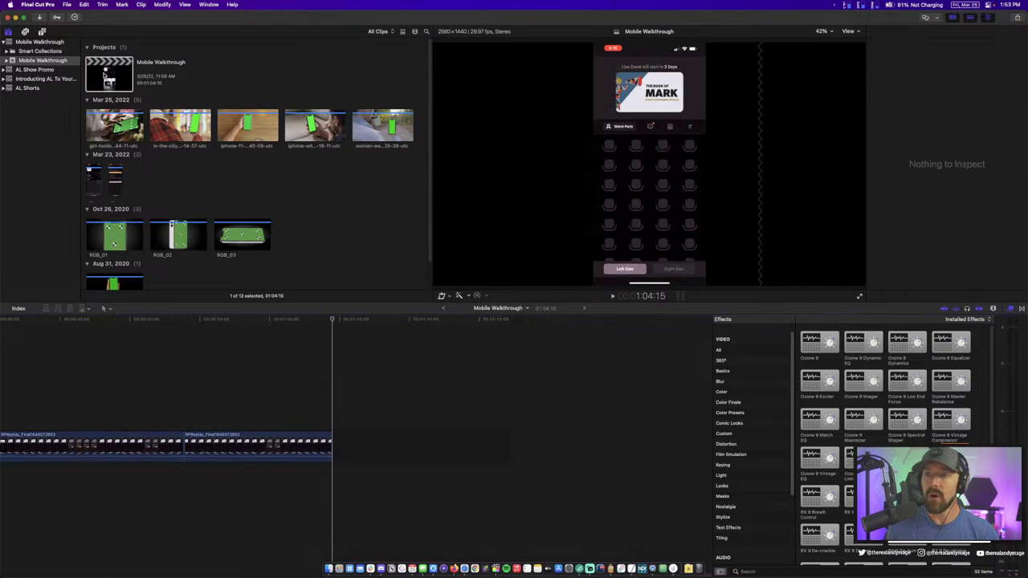
key("shift+z")
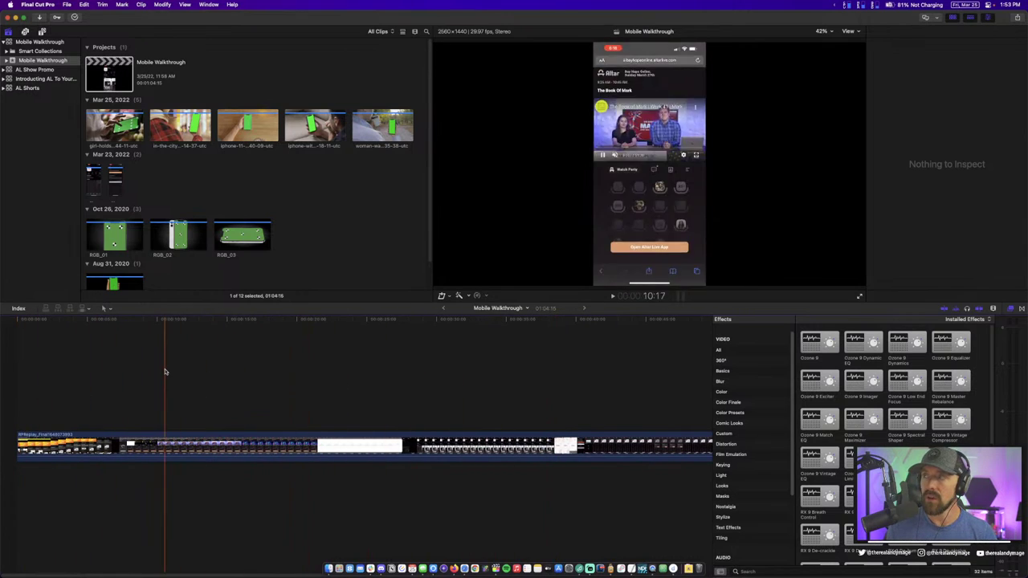
scroll(332, 401, "right", 10)
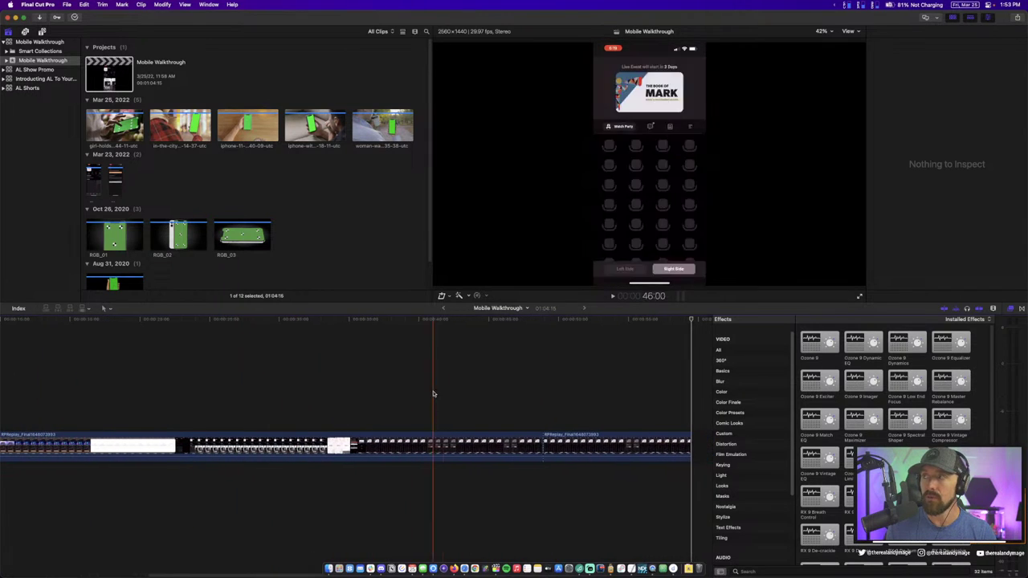
scroll(432, 393, "right", 7)
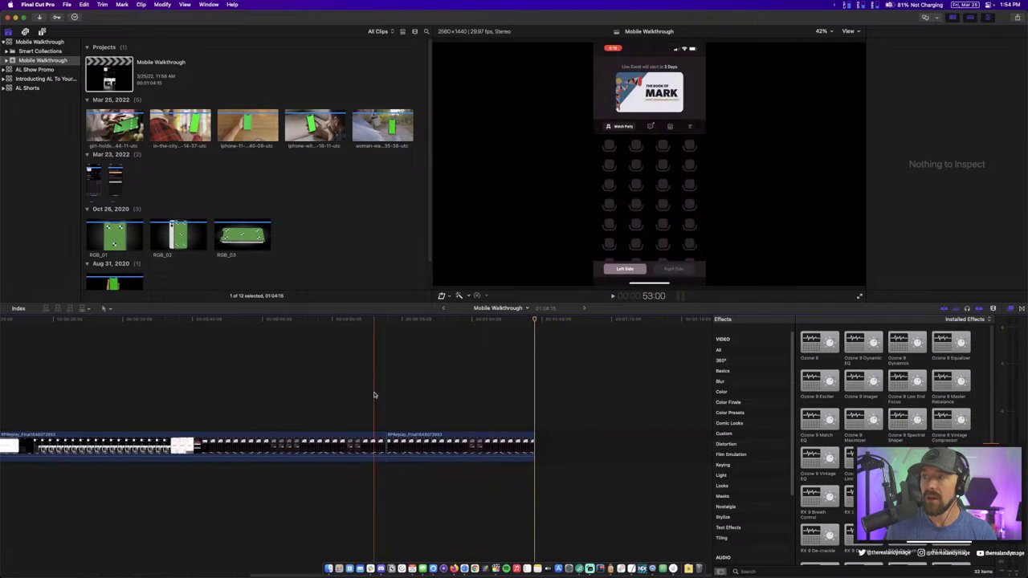
key("shift+z")
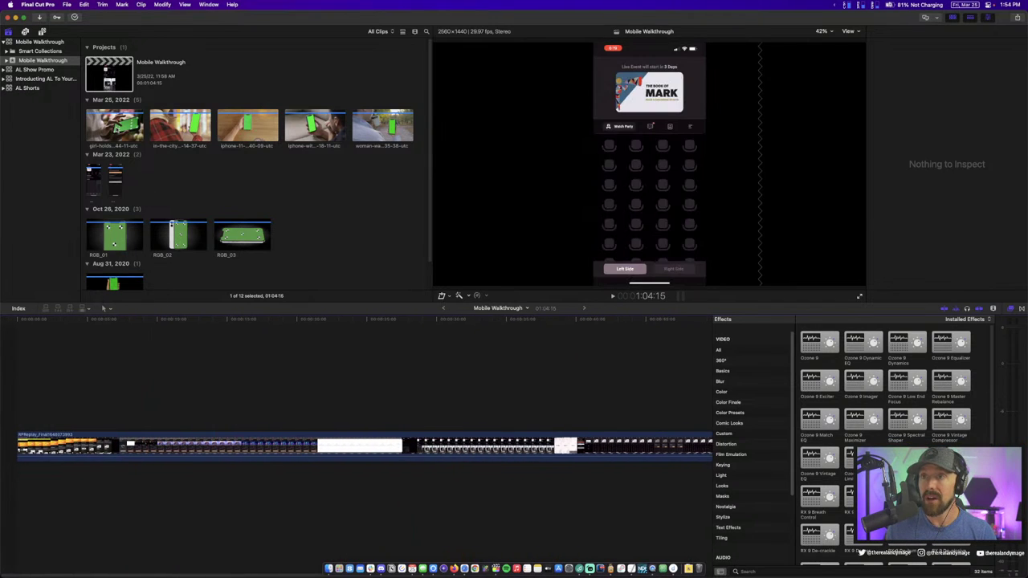
left_click(109, 74)
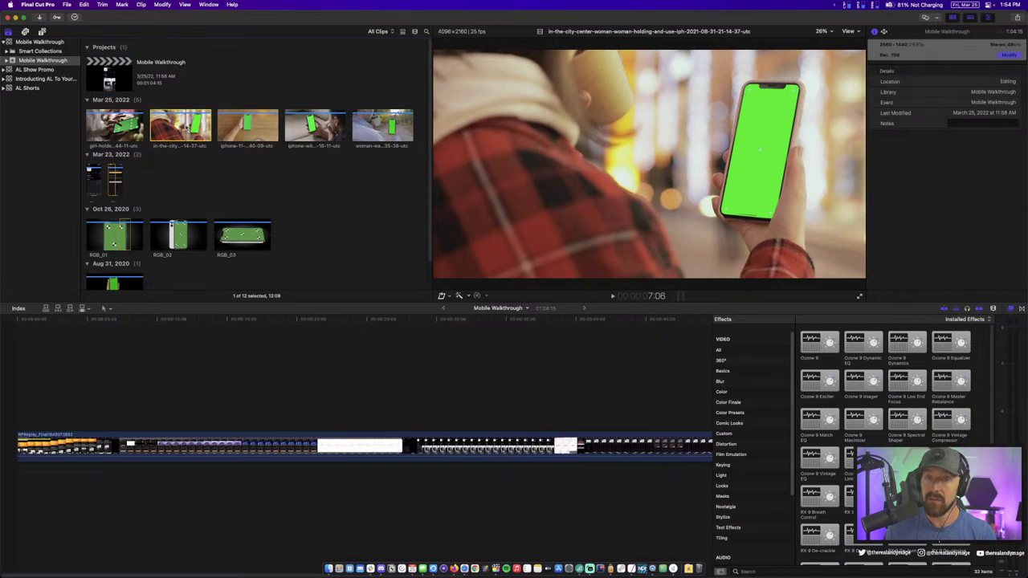
Preview the city and RGB_01 green-screen phone clips in the viewer
left_click(180, 126)
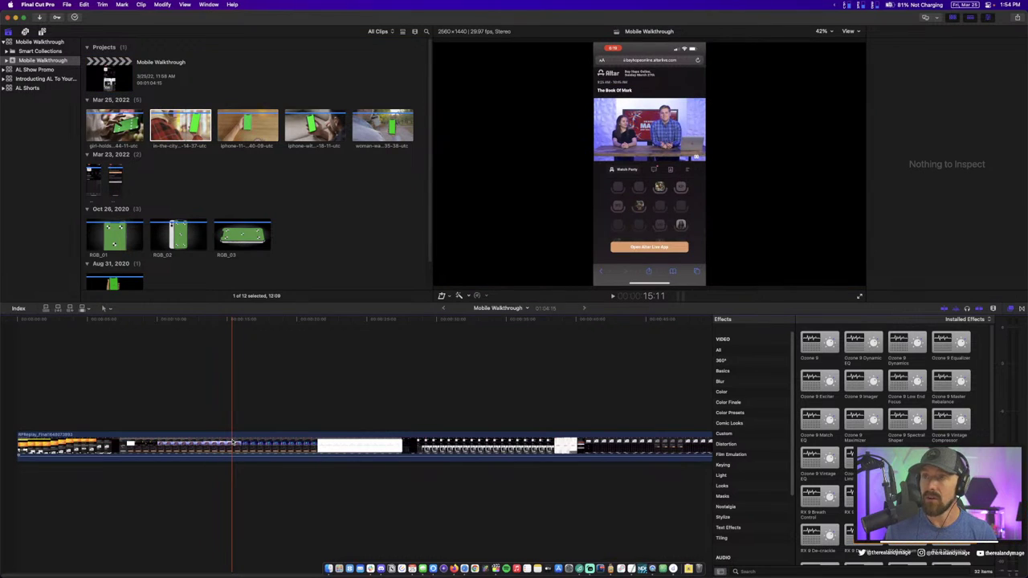
left_click(192, 124)
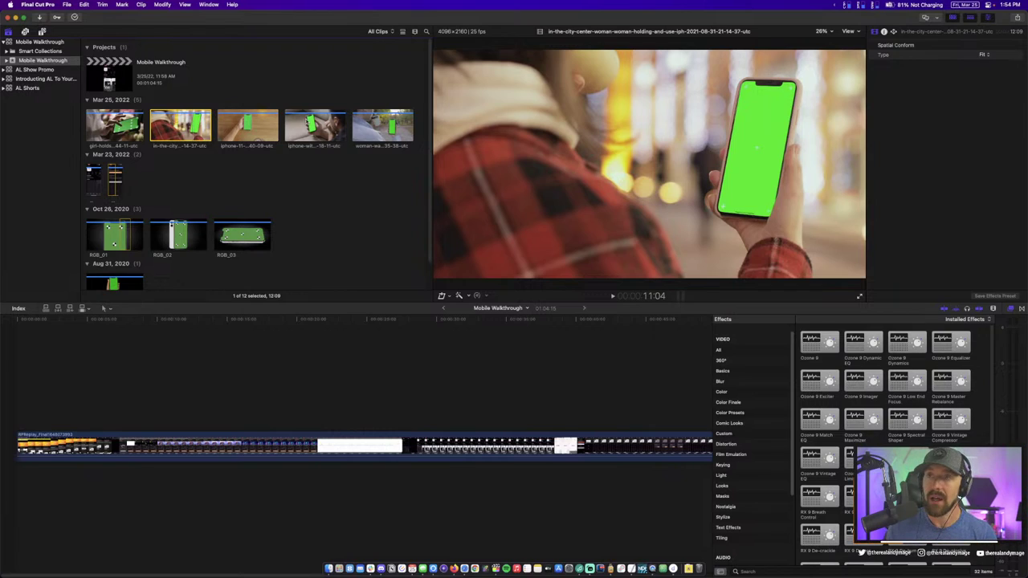
left_click(243, 187)
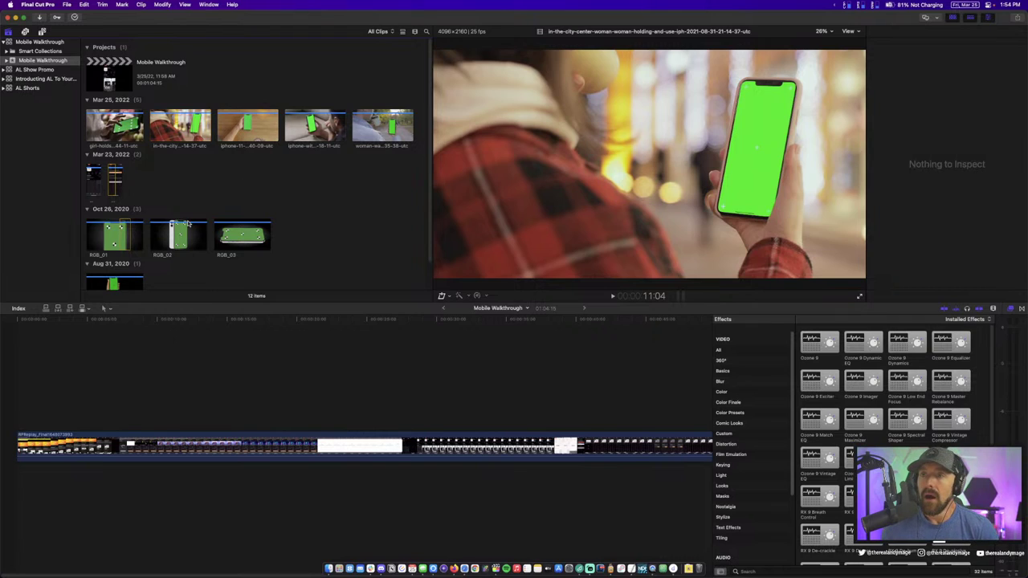
left_click(116, 229)
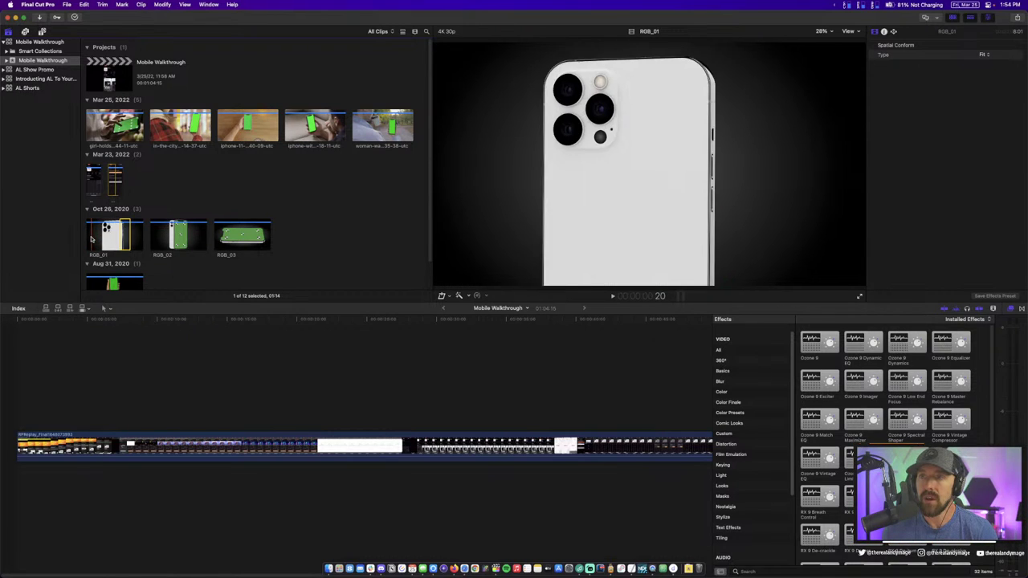
Clear the clip selection and open the Media Import window with Cmd+I
left_click(164, 335)
scroll(164, 334, "up", 3)
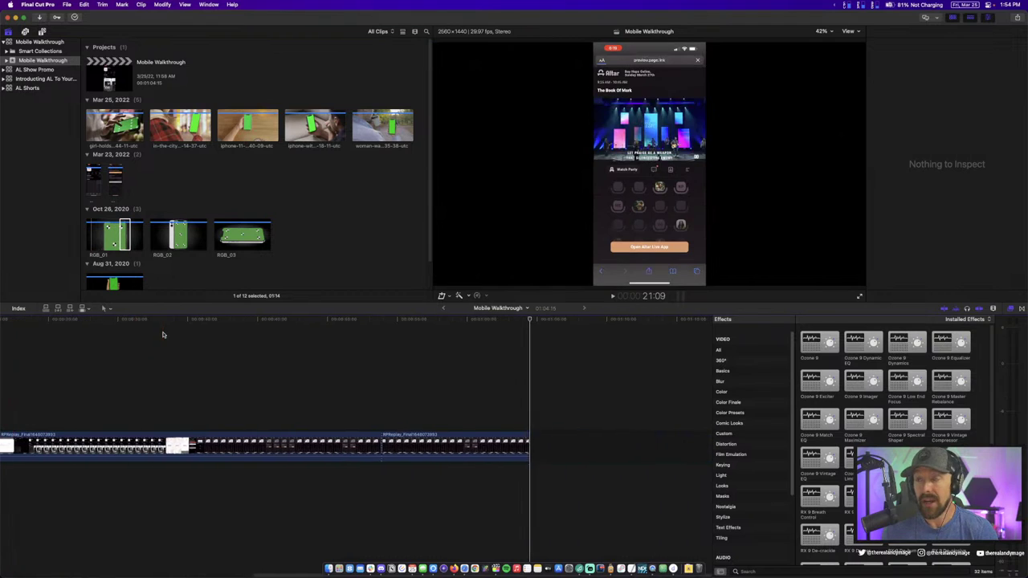
scroll(165, 335, "down", 3)
scroll(204, 187, "down", 2)
left_click(373, 209)
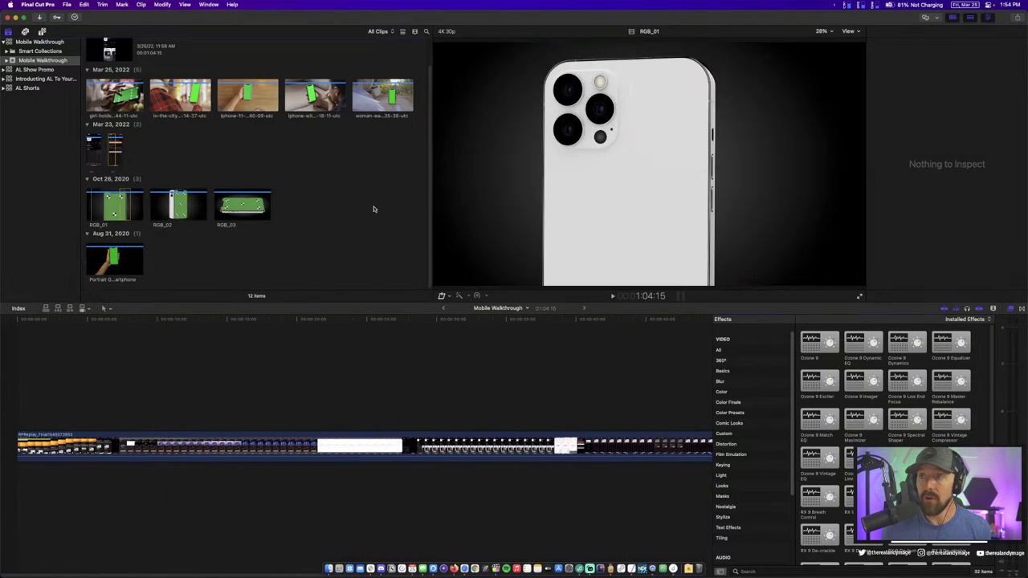
key("super+i")
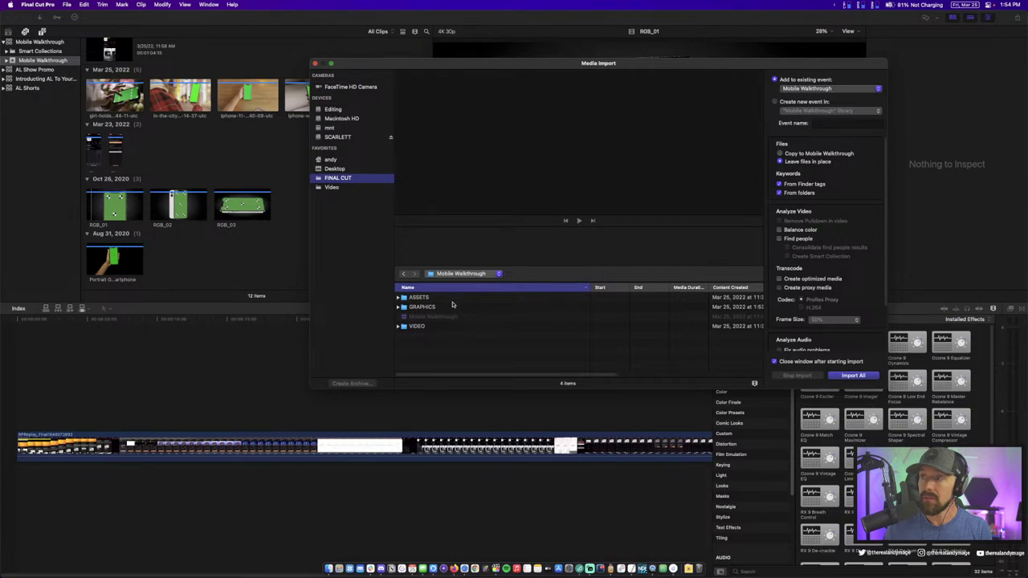
double_click(432, 326)
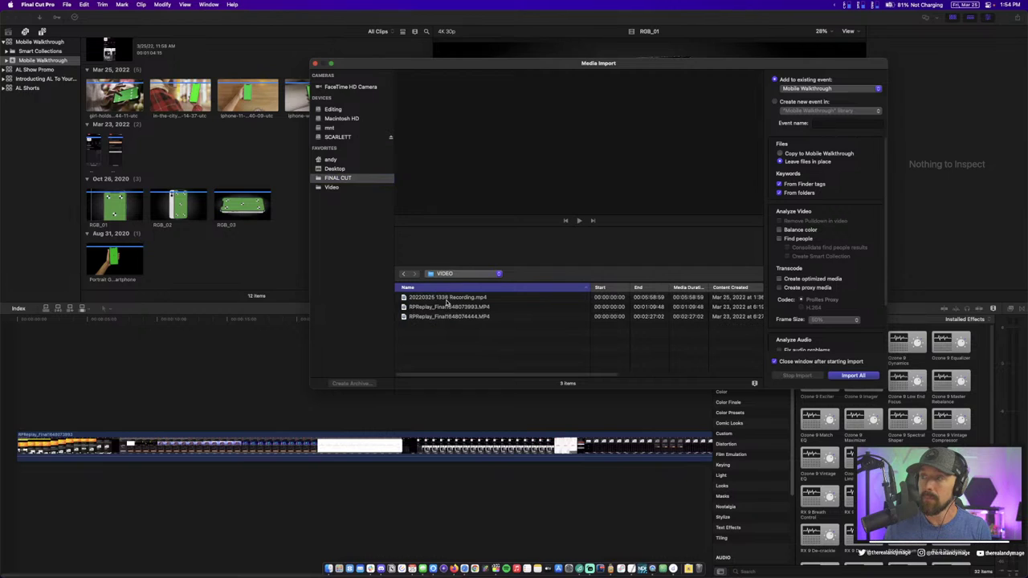
left_click(447, 298)
key("Return")
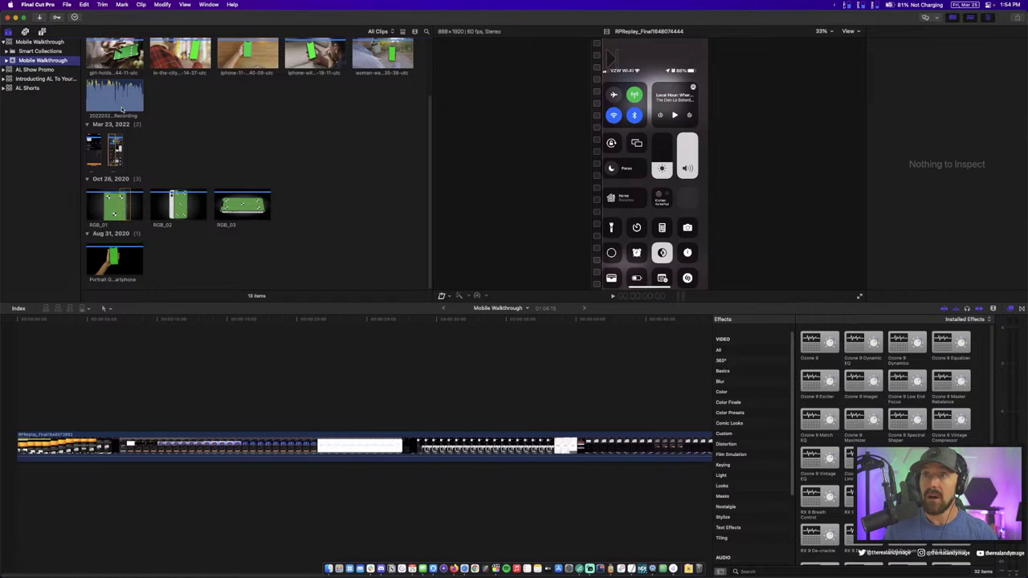
left_click_drag(122, 109, 17, 477)
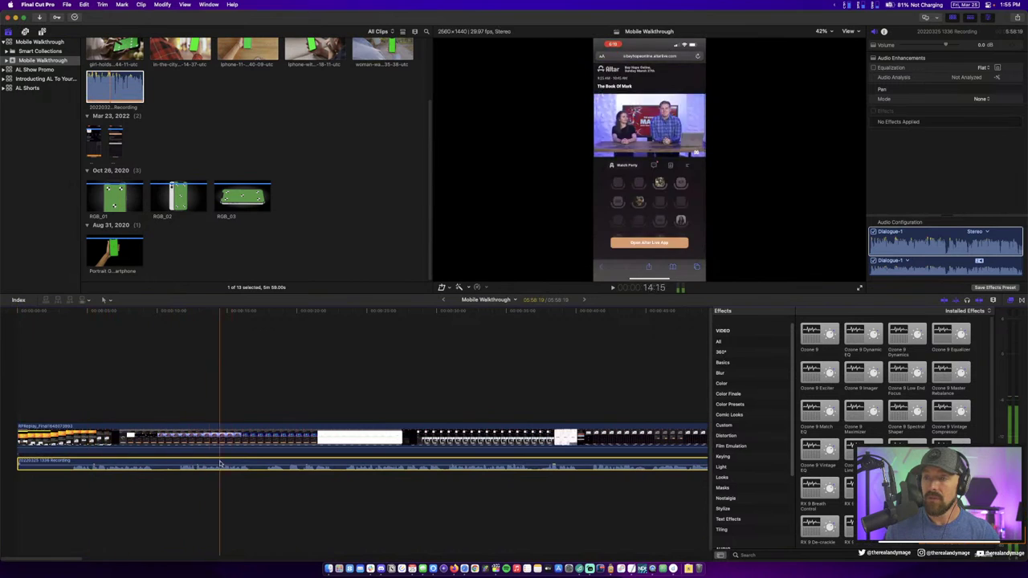
left_click(398, 438)
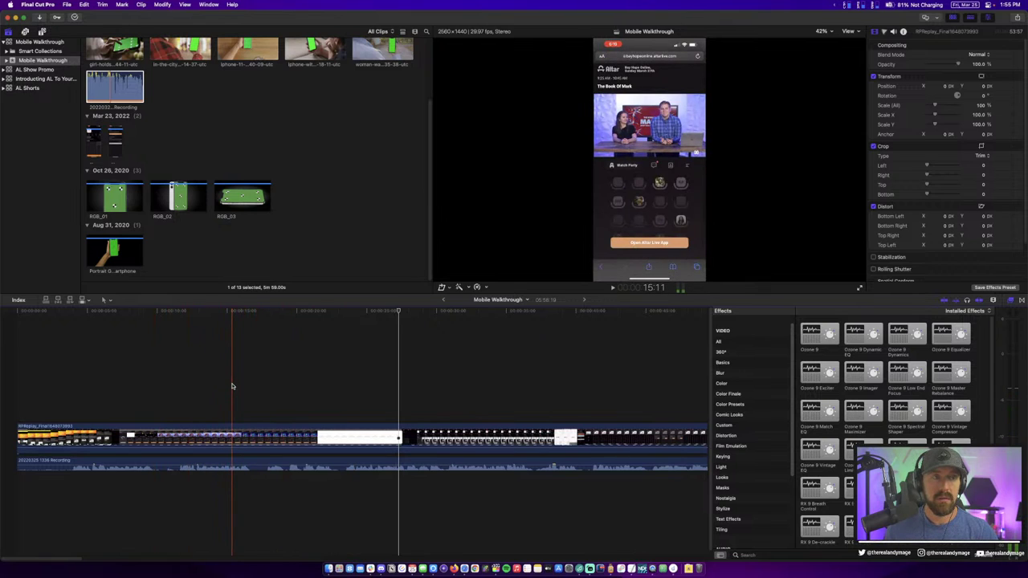
key("ctrl+Up")
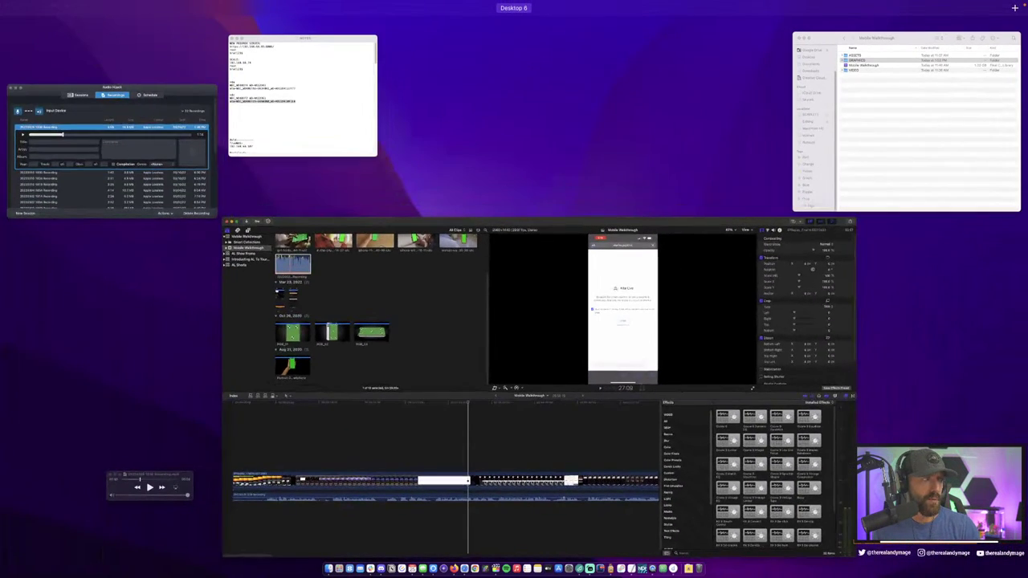
key("ctrl+Up")
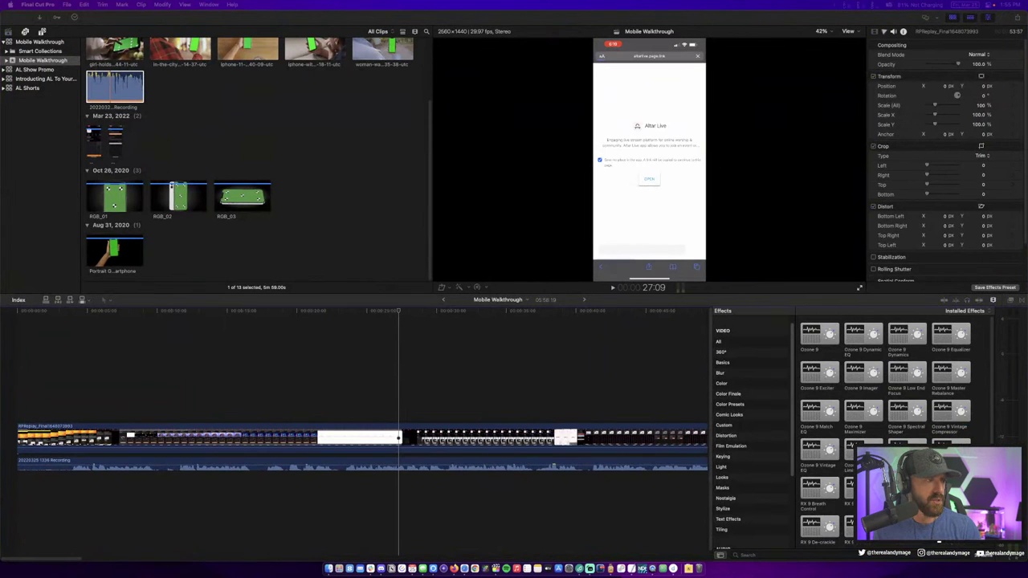
key("ctrl+Up")
key("ctrl+Up")
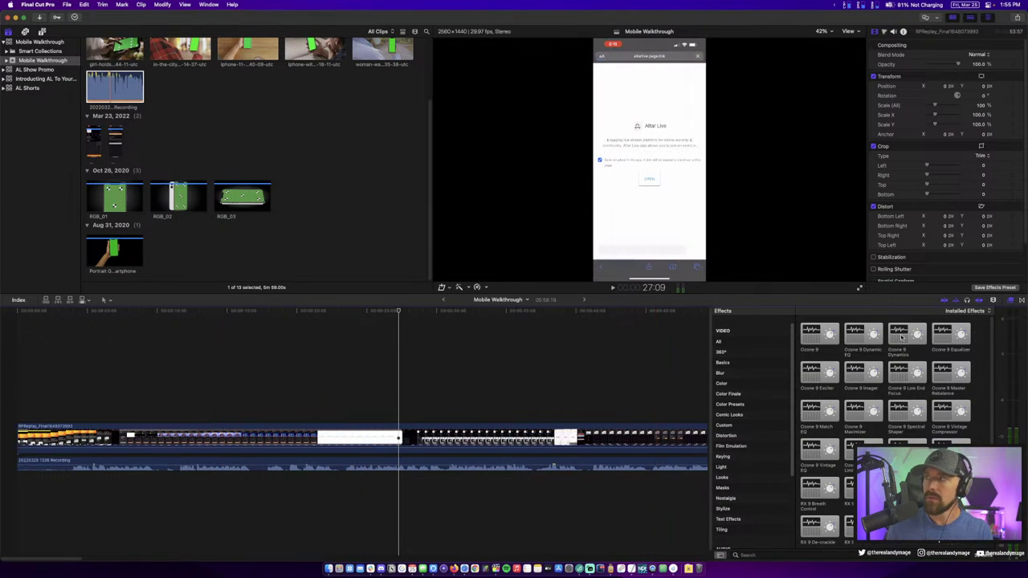
Switch timeline clips to short filmstrips with large waveforms and increase the clip height
left_click(992, 300)
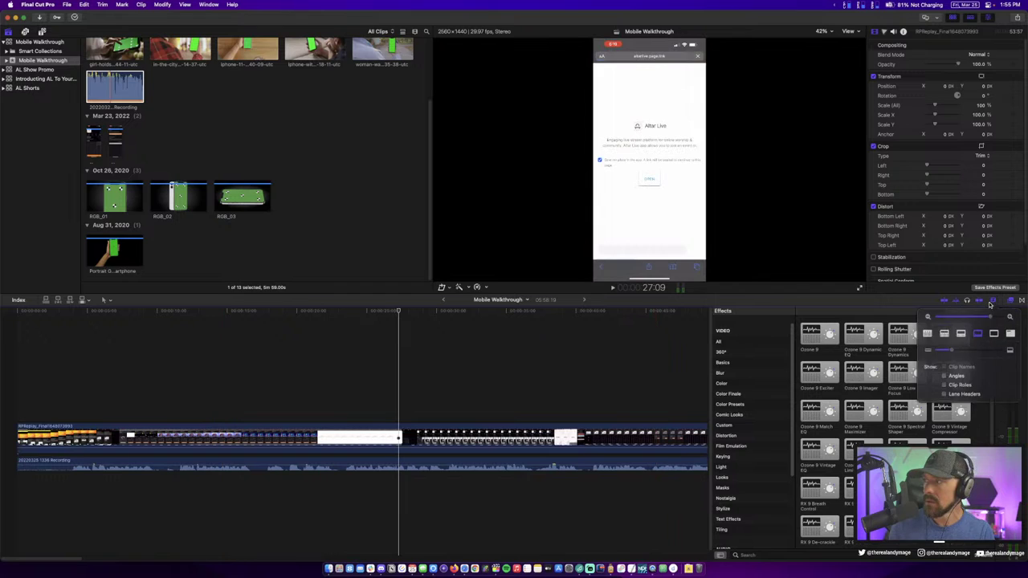
left_click_drag(947, 352, 954, 350)
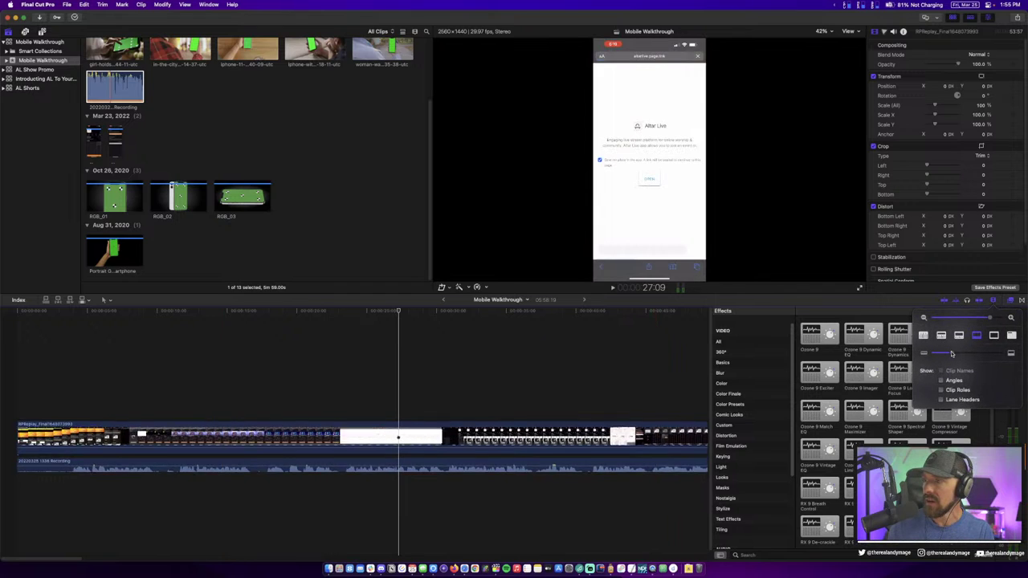
left_click(943, 337)
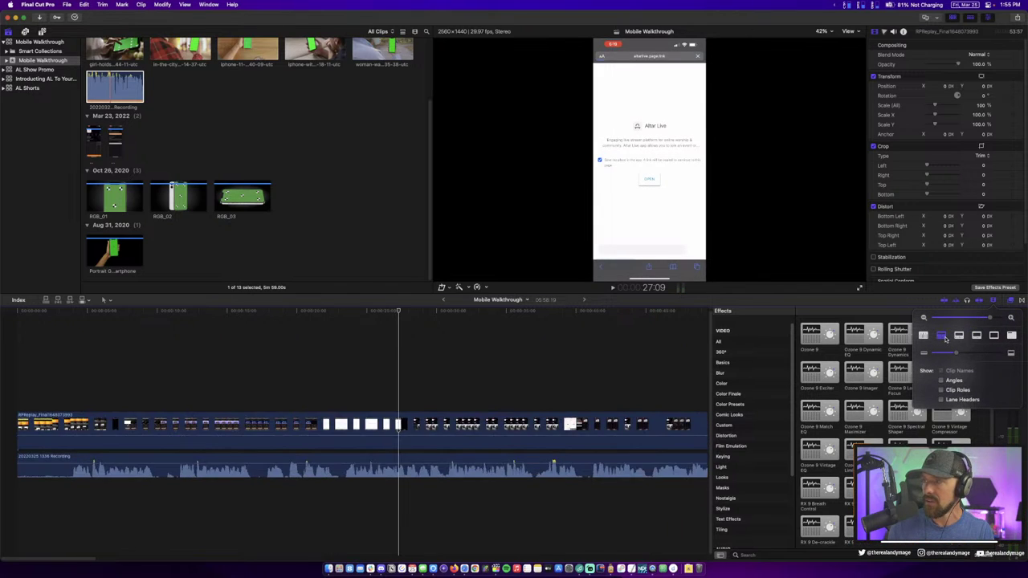
left_click_drag(950, 352, 969, 352)
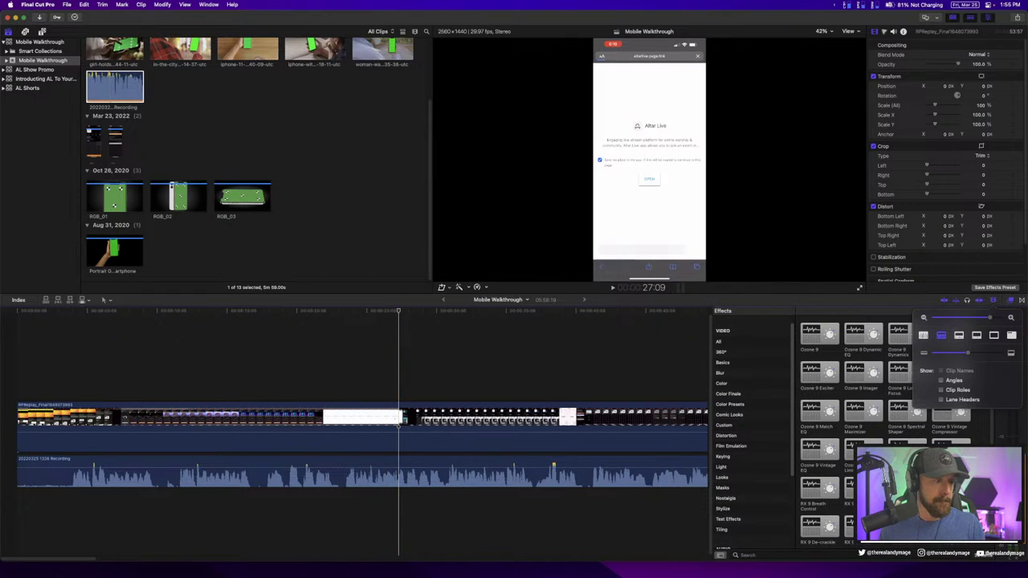
Close the Clip Appearance options
key("super+Tab")
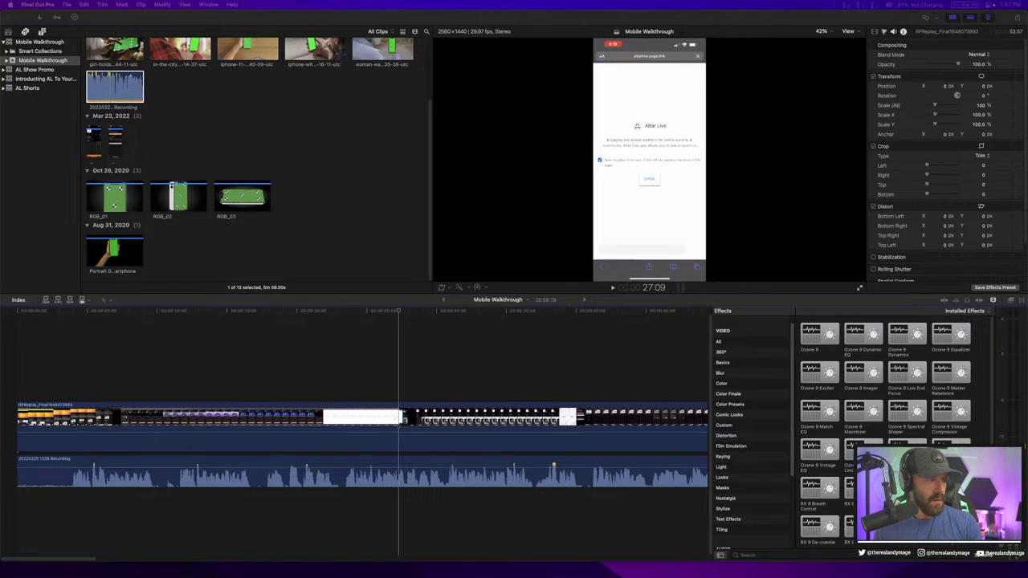
key("ctrl+Up")
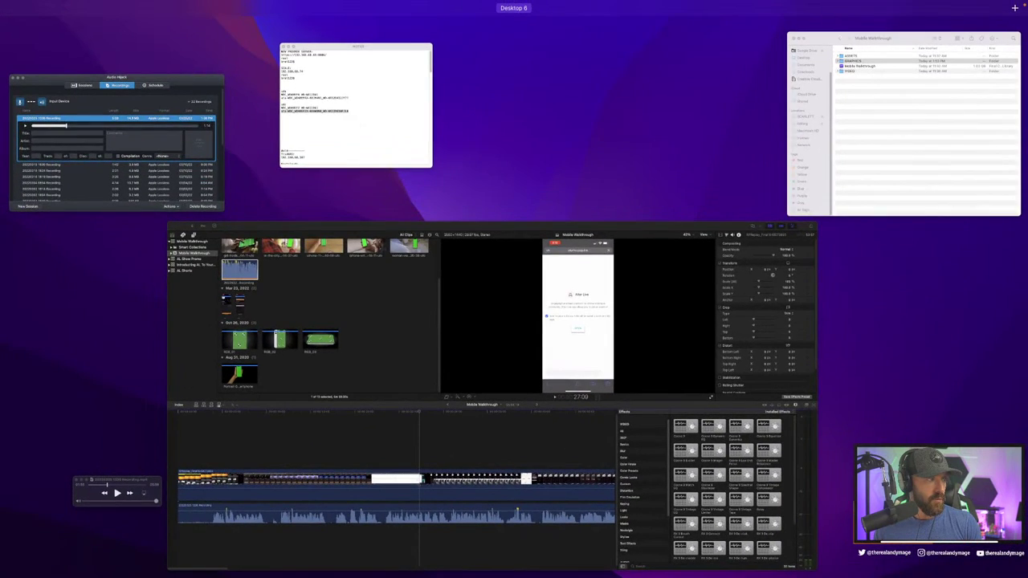
key("ctrl+Up")
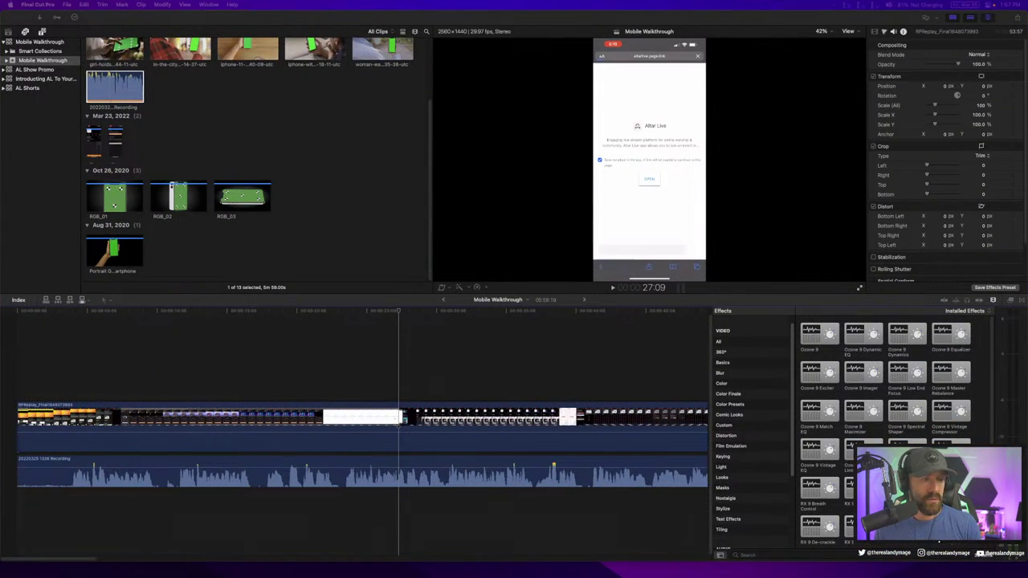
key("ctrl+Up")
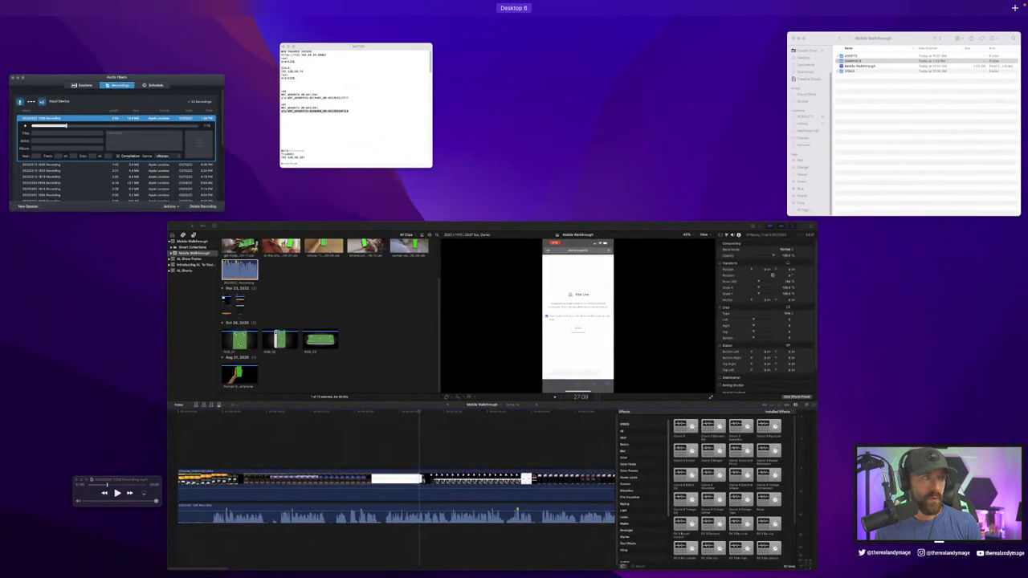
key("ctrl+Up")
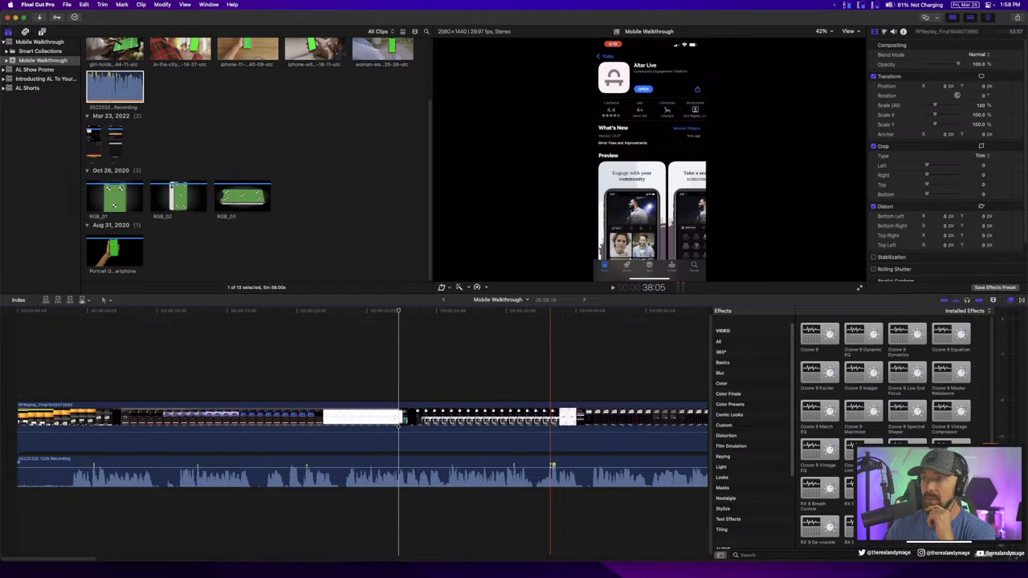
Check the voiceover level, preview playback without skimming, then list the EQ audio effects
left_click_drag(552, 465, 552, 466)
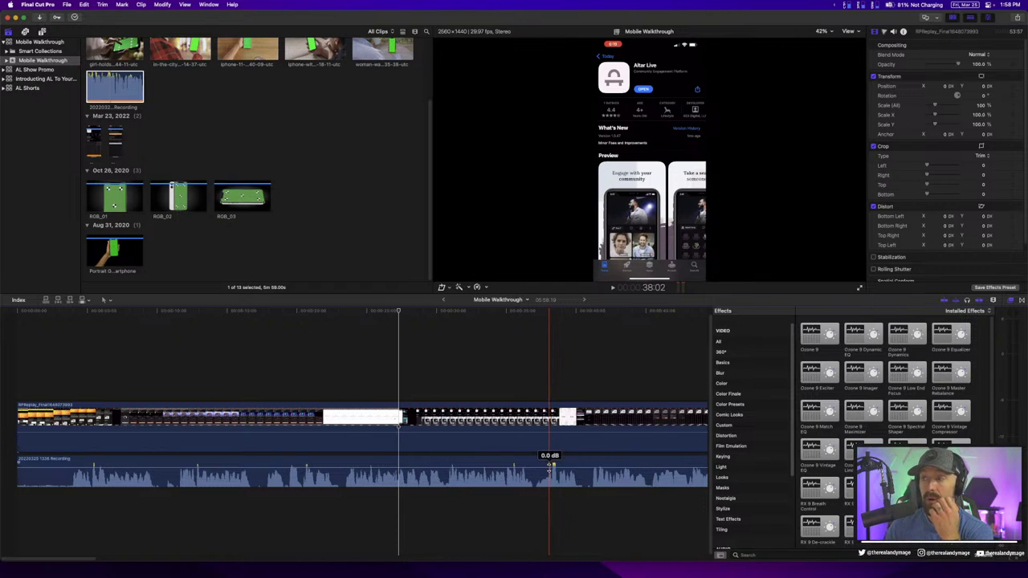
key("s")
key("s")
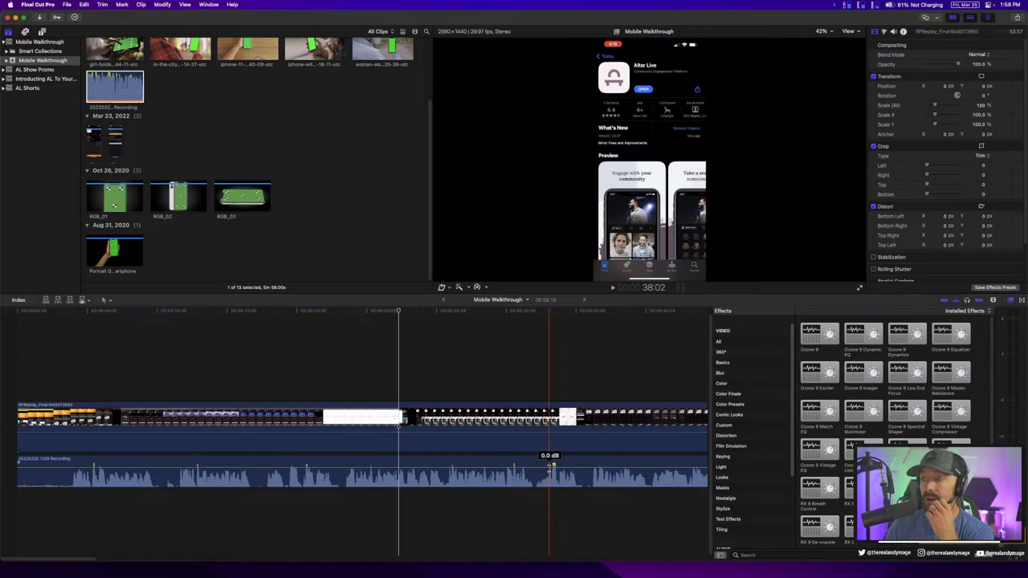
key("space")
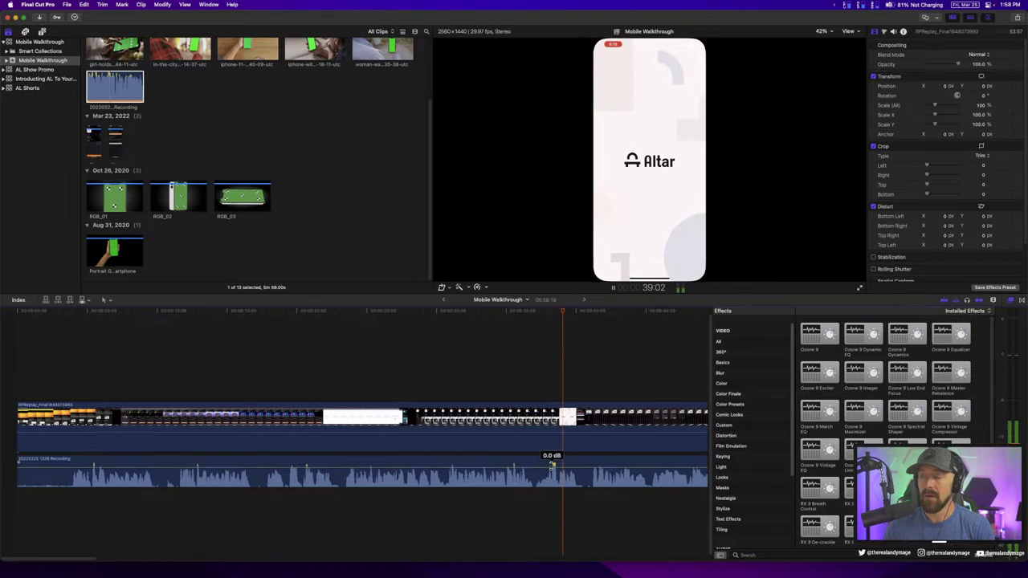
key("space")
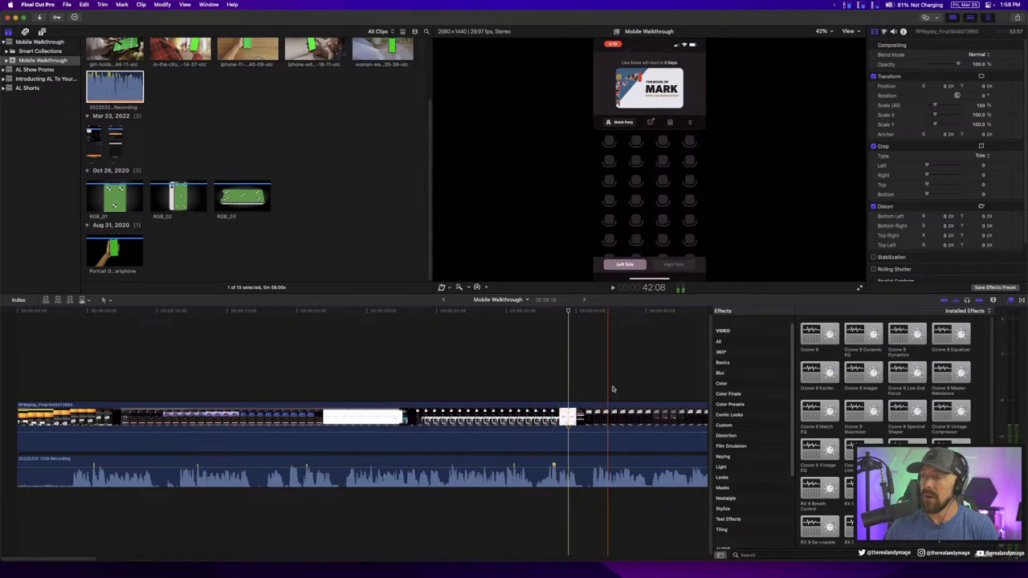
scroll(739, 474, "down", 5)
left_click(723, 481)
Apply Channel EQ to the voiceover clip and open its graphical editor while playing
left_click_drag(822, 351, 382, 472)
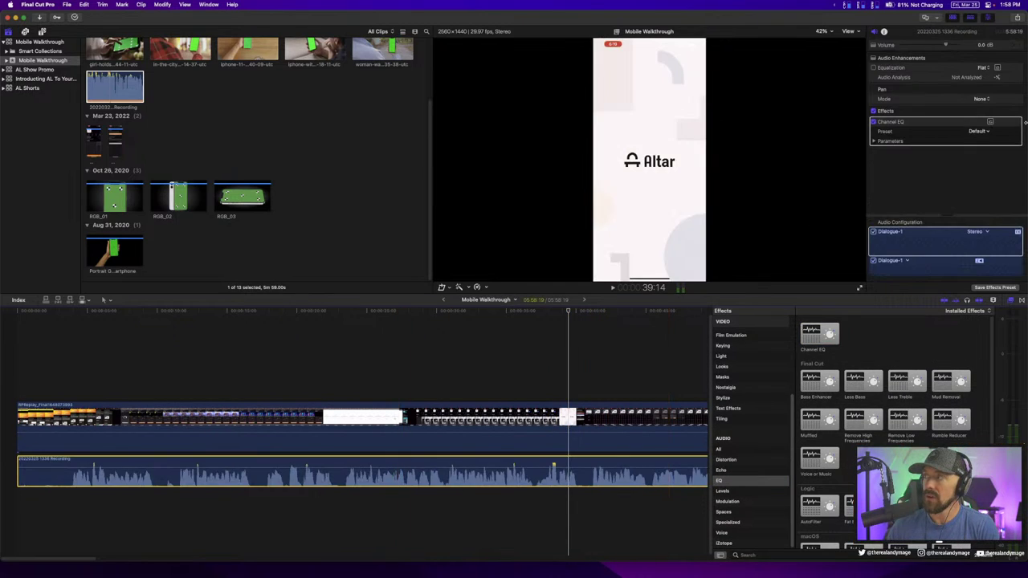
left_click(991, 122)
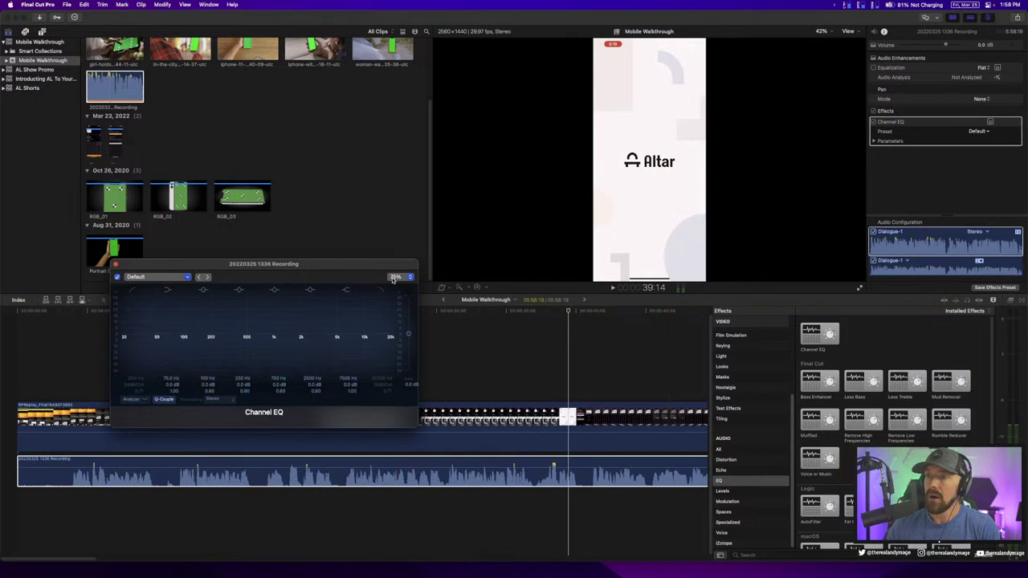
key("space")
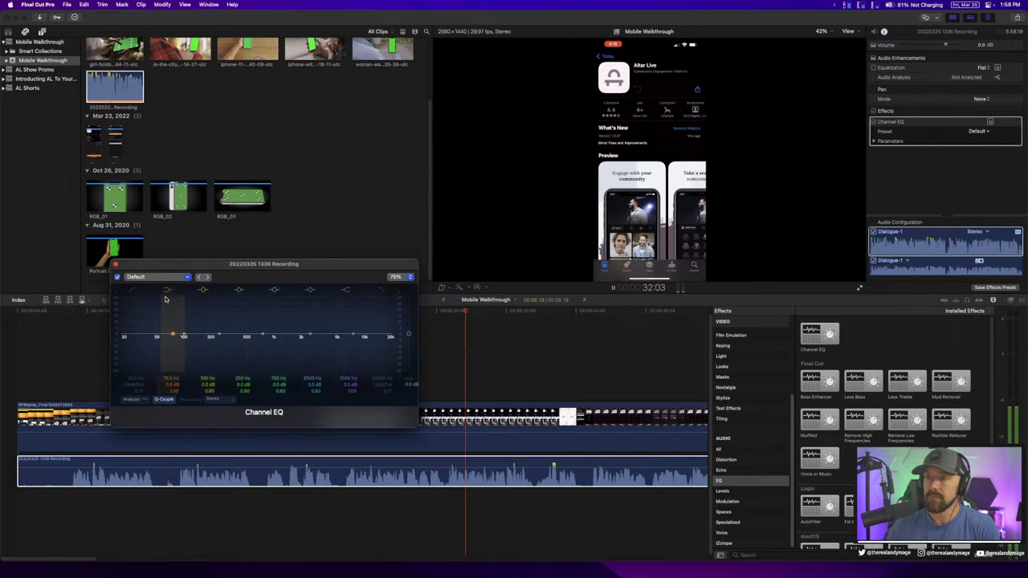
Enable the low-cut band, compare it off and on, and boost 10600 Hz by 4 dB
left_click(134, 306)
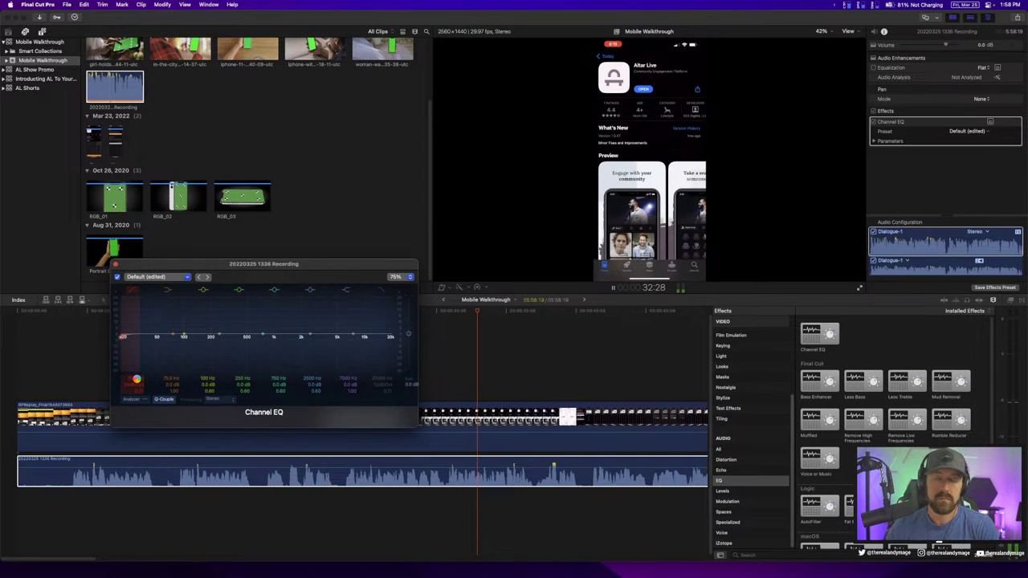
left_click(135, 379)
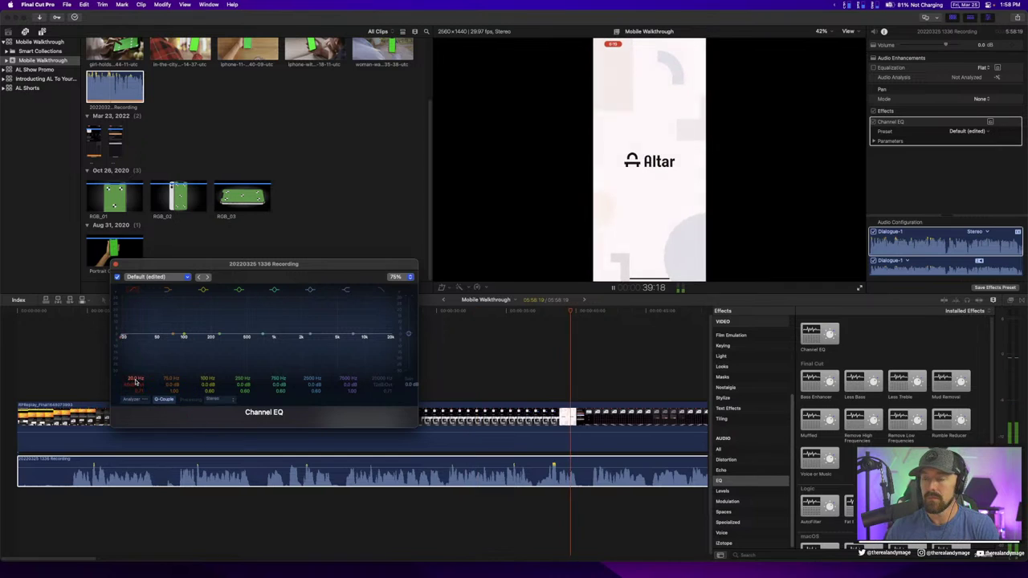
left_click(135, 379)
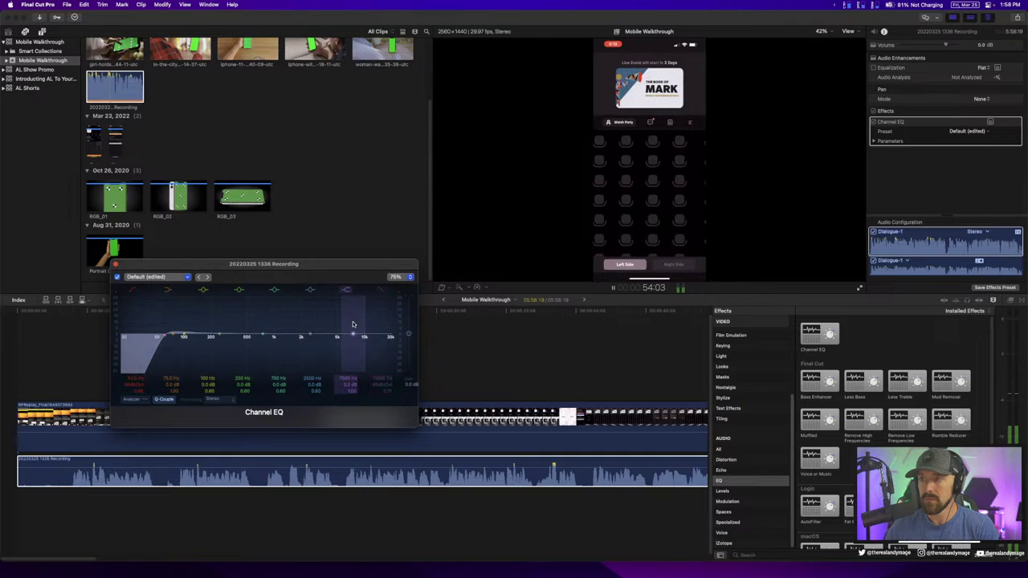
mouse_move(353, 335)
left_mouse_down()
mouse_move(383, 325)
mouse_move(377, 311)
mouse_move(358, 310)
mouse_move(365, 317)
left_mouse_up()
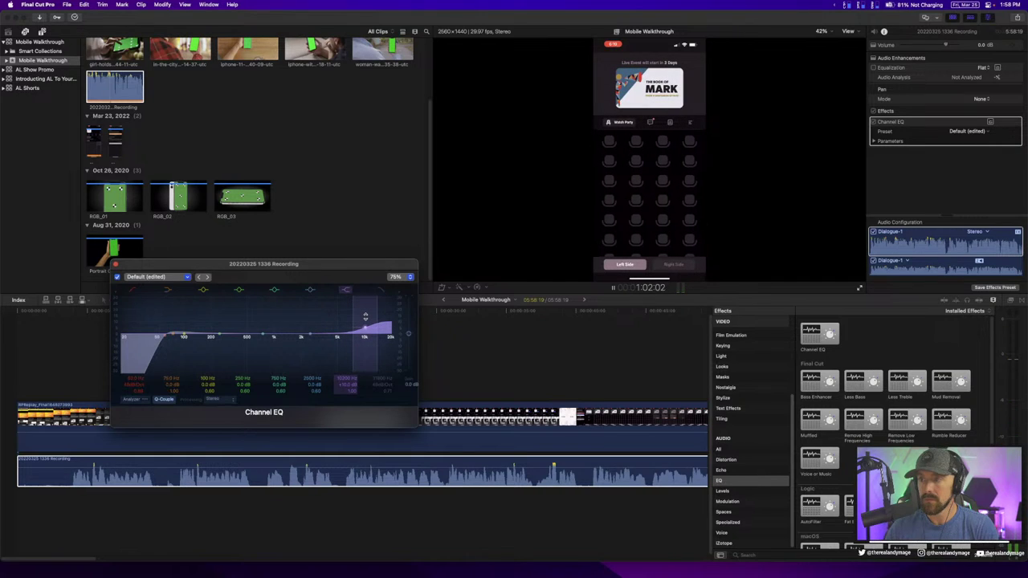
Narrow the 250 Hz band into a sharp peak near 220 Hz and nudge the high shelf up
left_click_drag(219, 336, 219, 337)
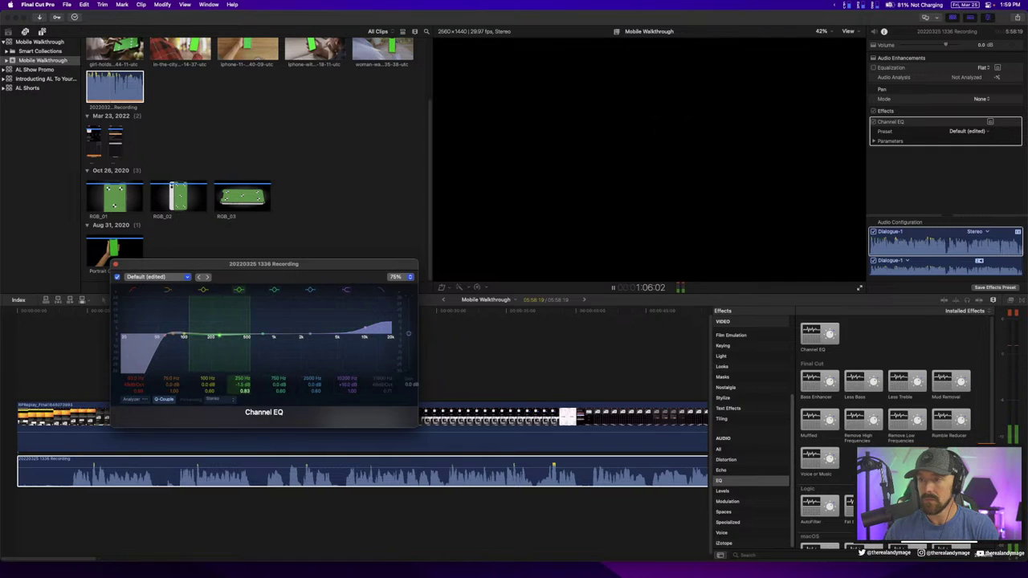
left_click_drag(244, 391, 244, 394)
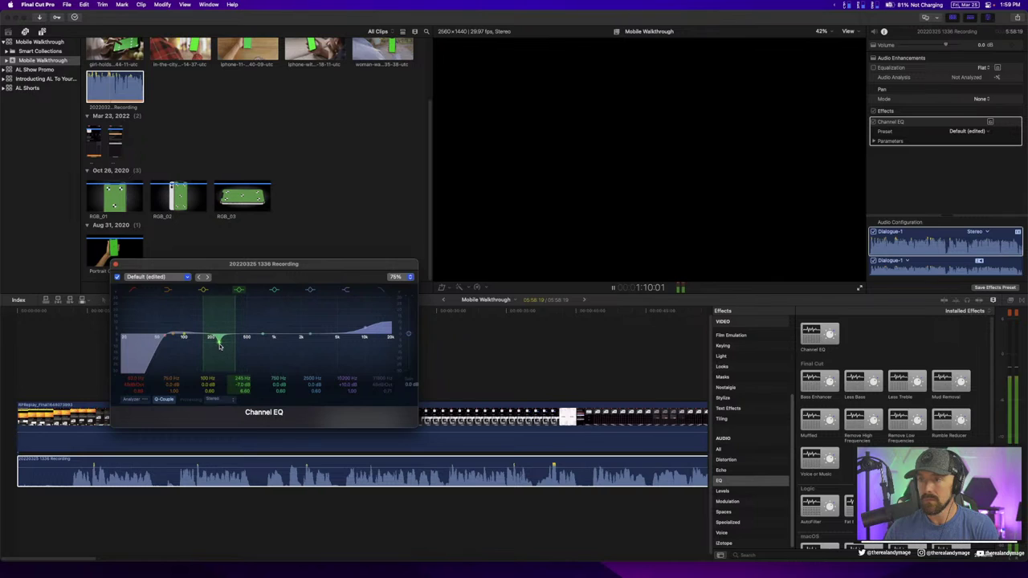
left_click_drag(219, 337, 216, 390)
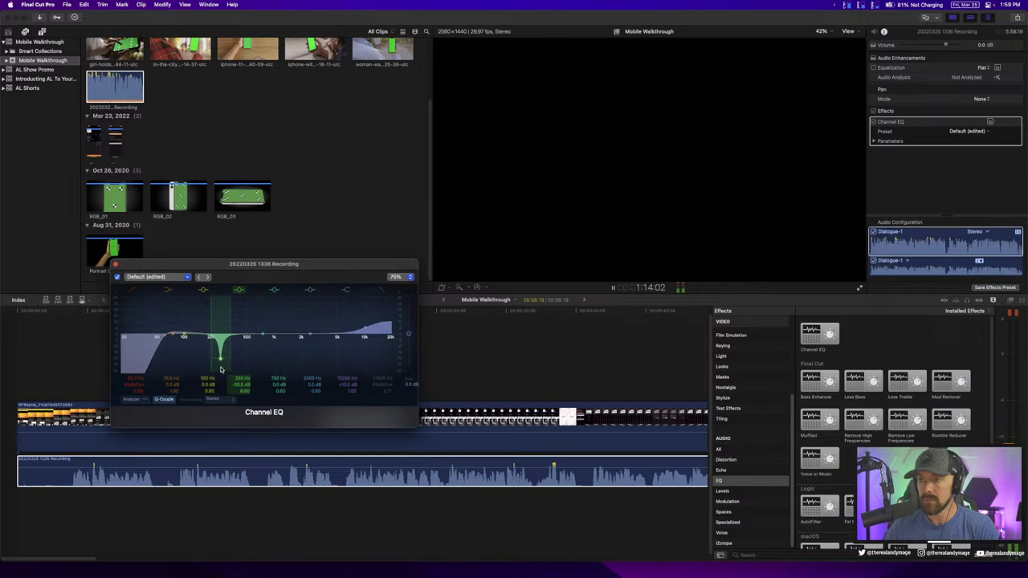
left_click_drag(216, 364, 214, 301)
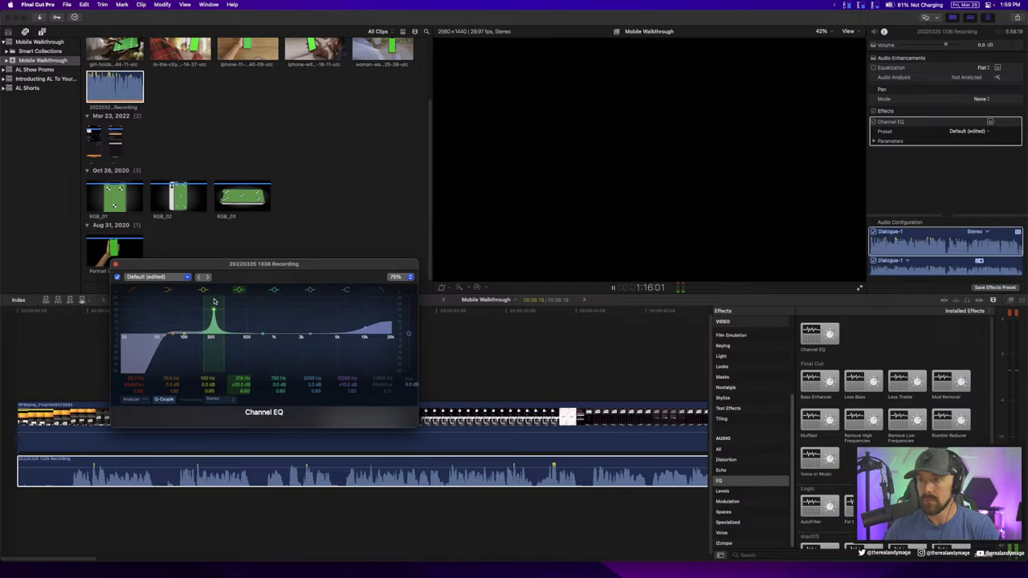
key("space")
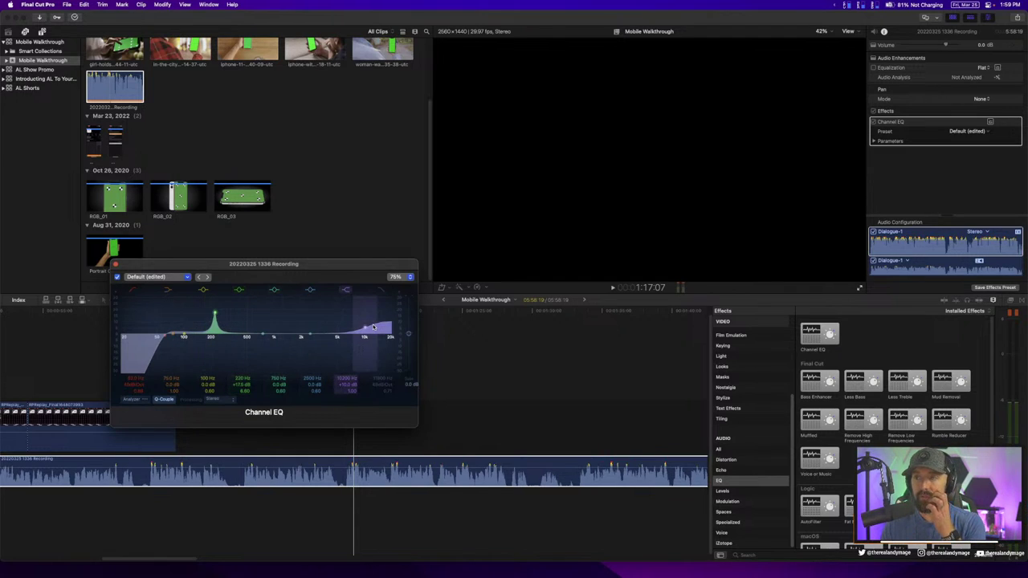
left_click_drag(365, 328, 368, 326)
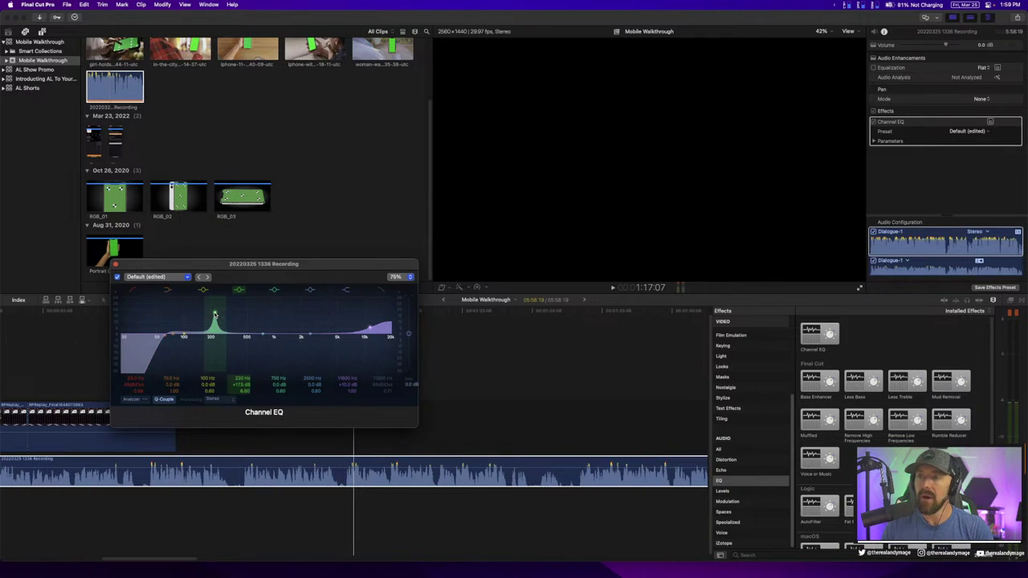
key("space")
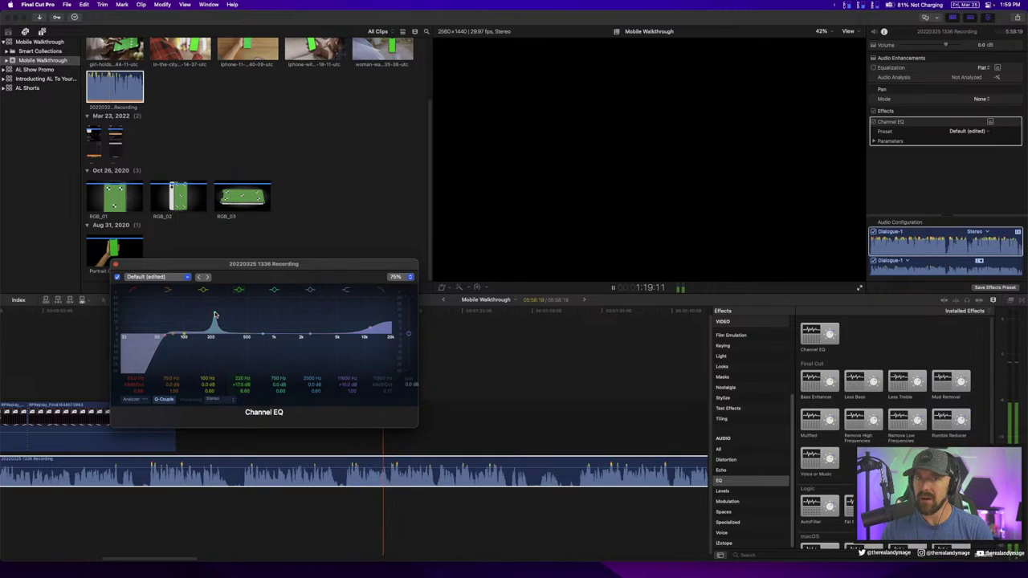
Ease the 220 Hz band to a -4.6 dB cut; narrow the 760 Hz band to Q 2.80, moving it lower
left_click_drag(215, 315, 215, 356)
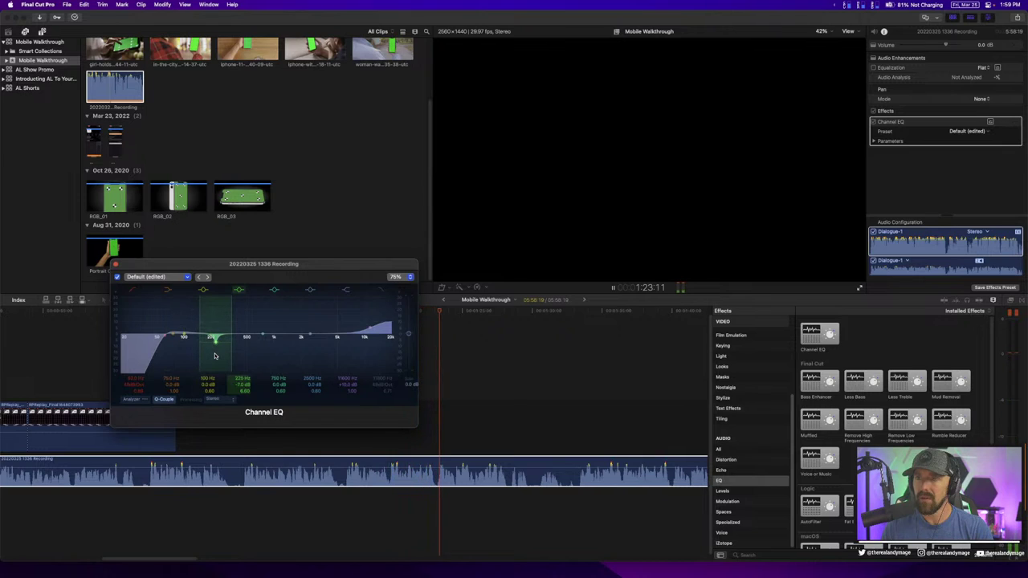
left_click_drag(214, 355, 262, 339)
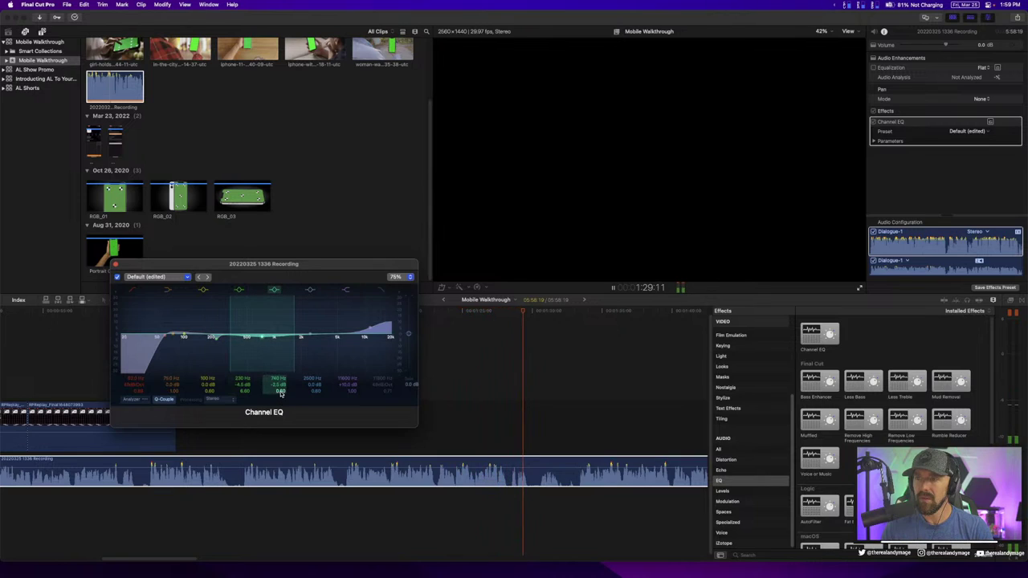
left_click_drag(280, 391, 280, 353)
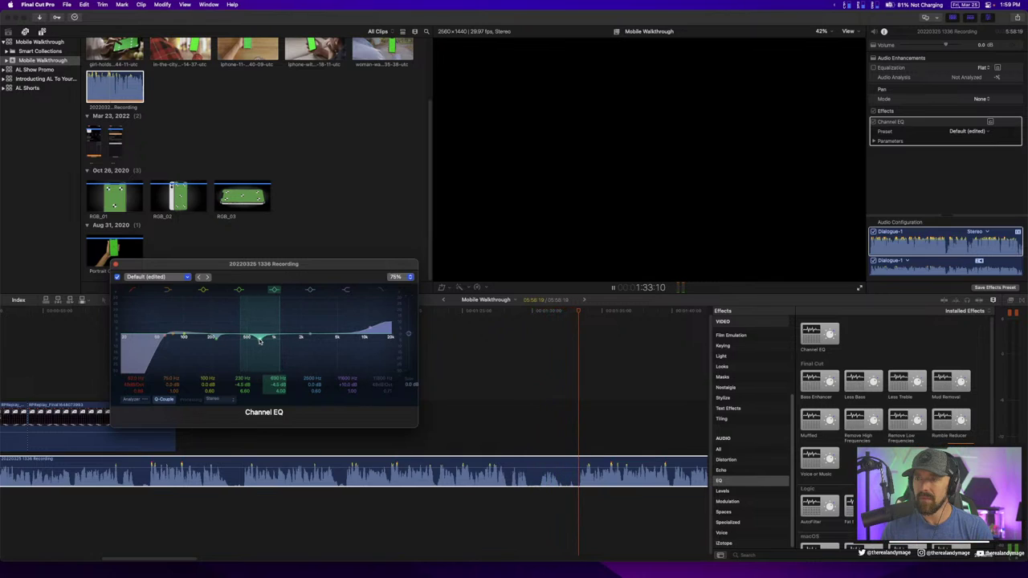
mouse_move(259, 342)
left_mouse_down()
mouse_move(247, 341)
mouse_move(269, 341)
left_mouse_up()
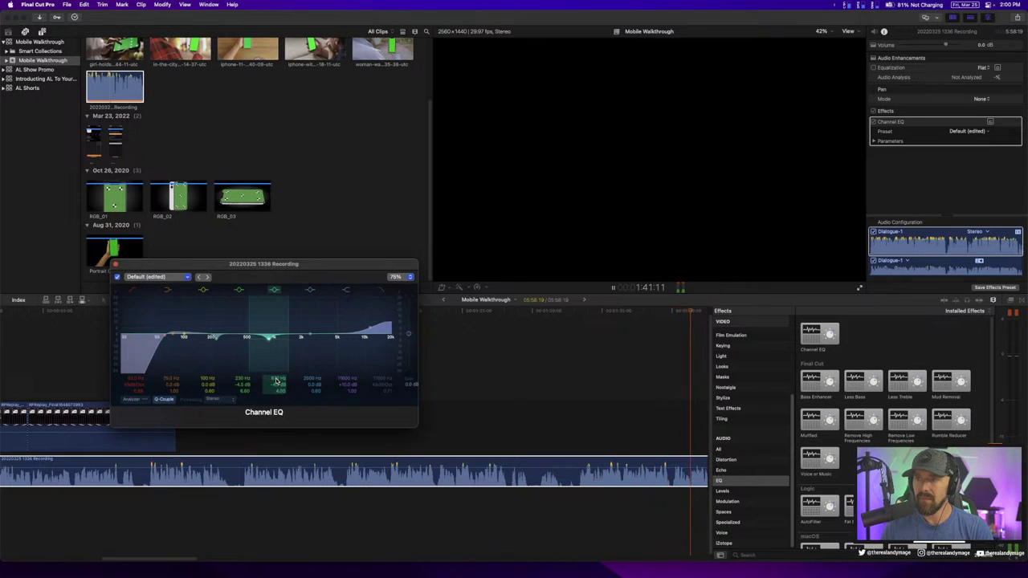
left_click_drag(278, 390, 279, 387)
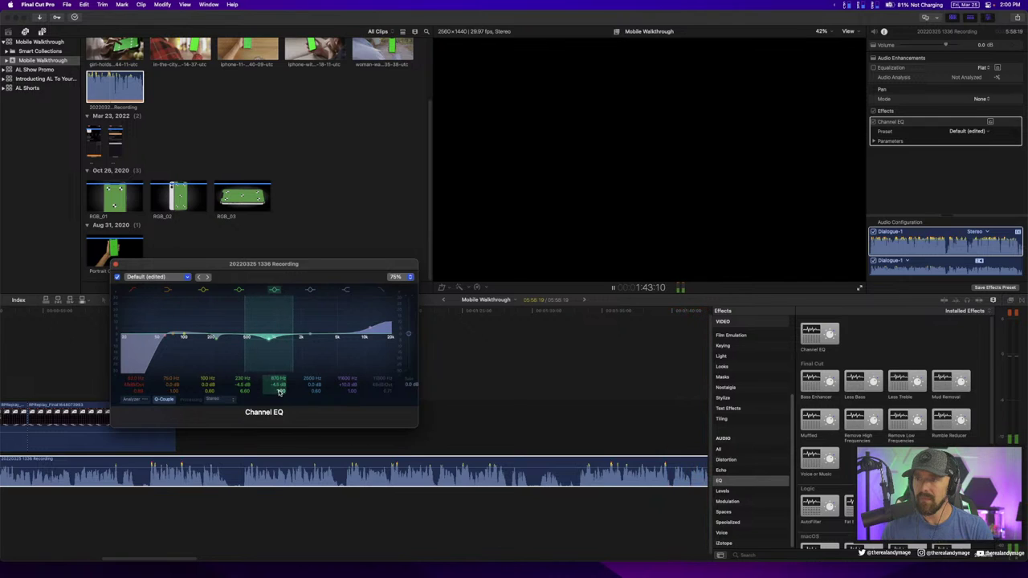
key("space")
Shift the 2500 Hz band up, narrow it and move the upper cut to 7300 Hz
left_click_drag(312, 336, 332, 330)
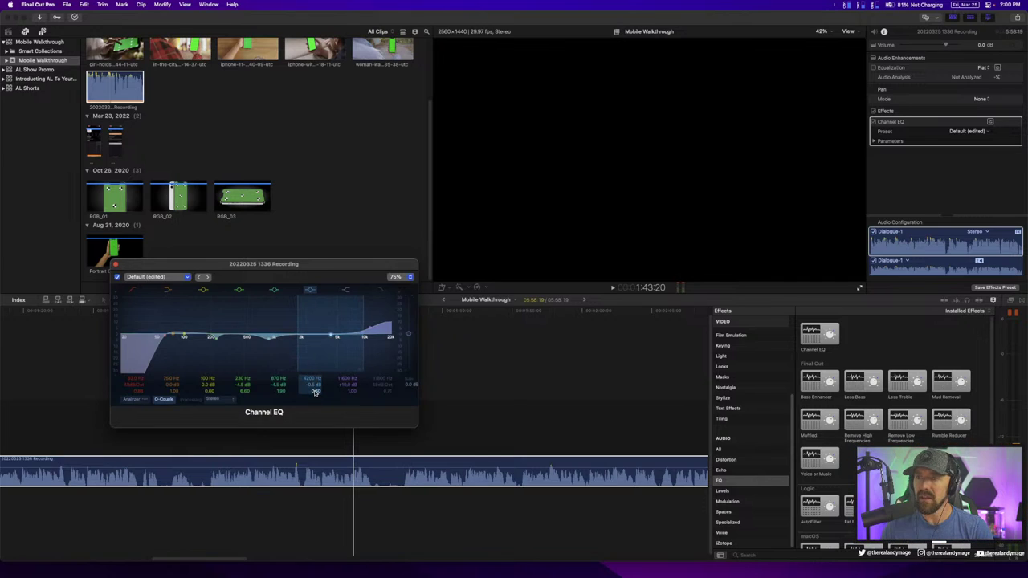
left_click_drag(315, 391, 315, 369)
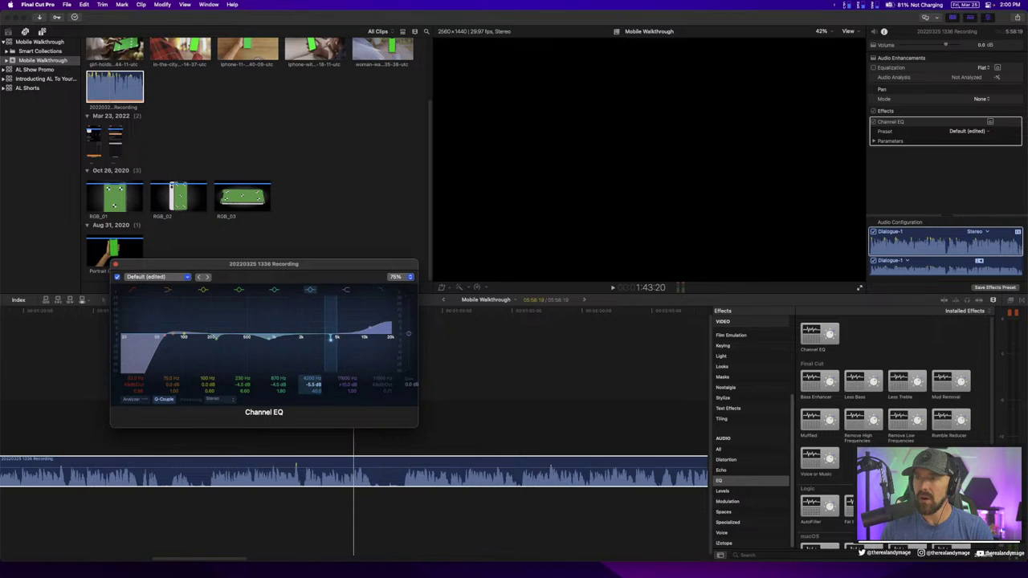
left_click_drag(312, 377, 312, 366)
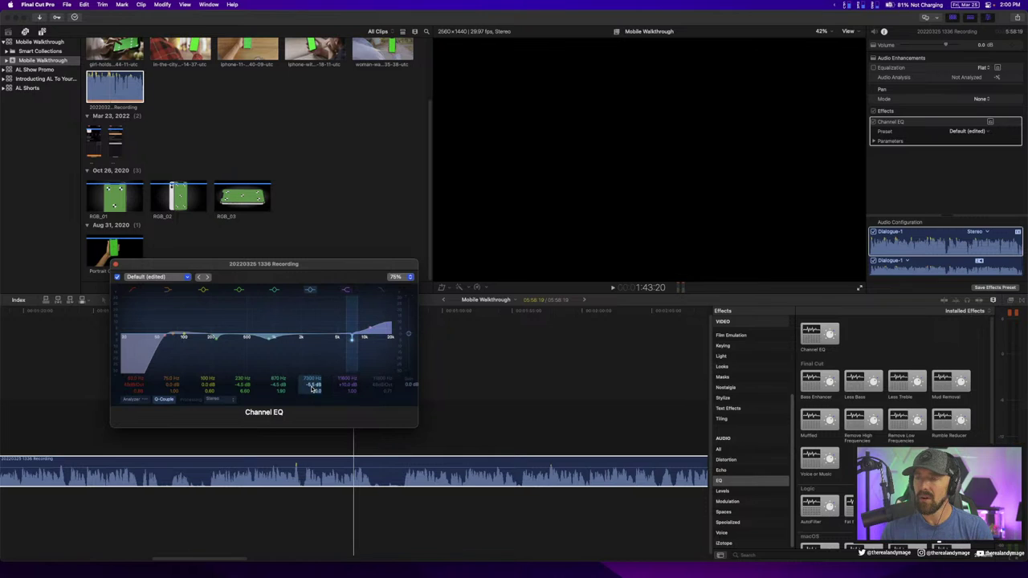
key("space")
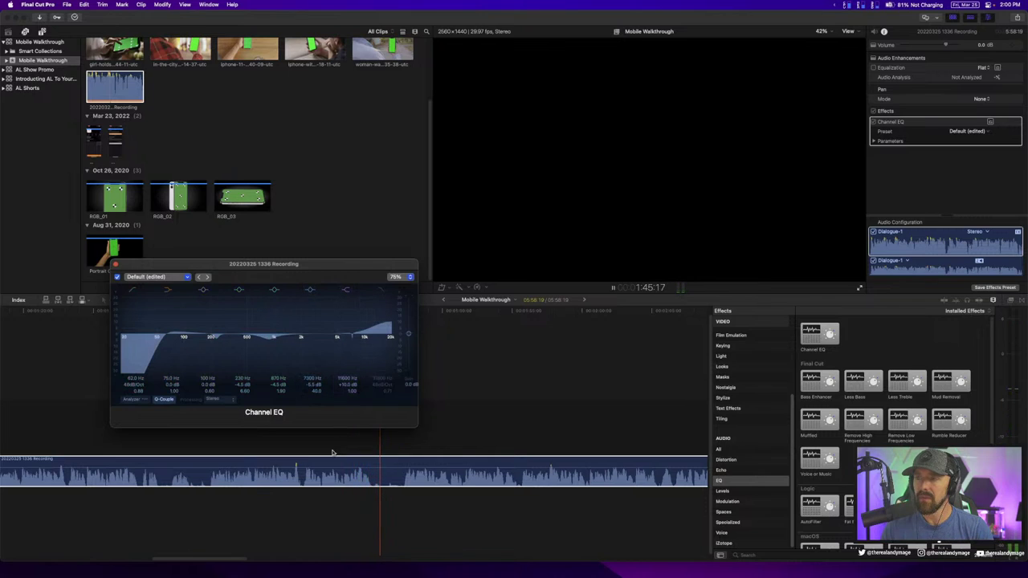
Ease the 7300 Hz cut to about -4 dB and close the Channel EQ controls
left_click(435, 323)
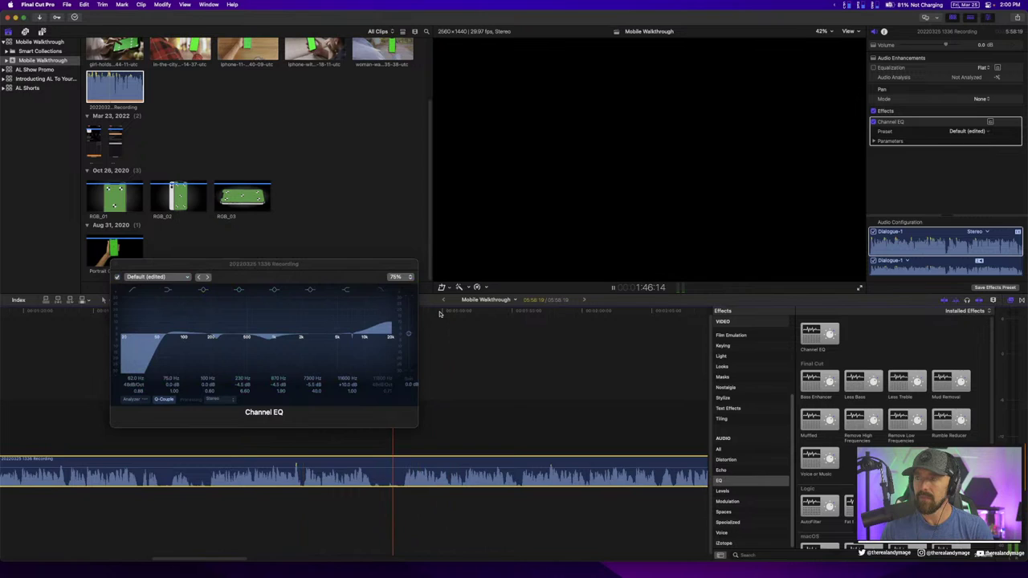
left_click(350, 337)
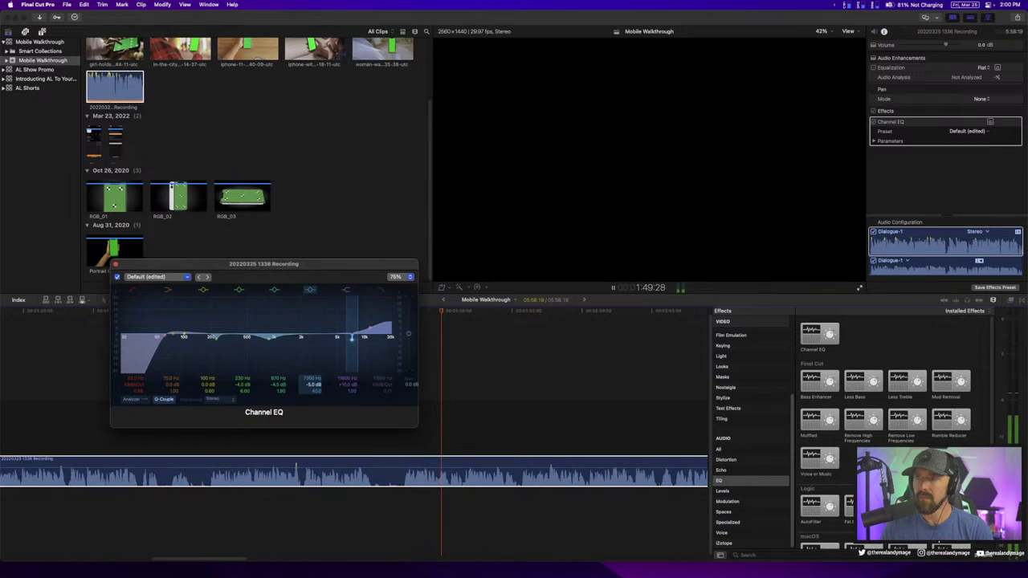
left_click_drag(313, 389, 315, 387)
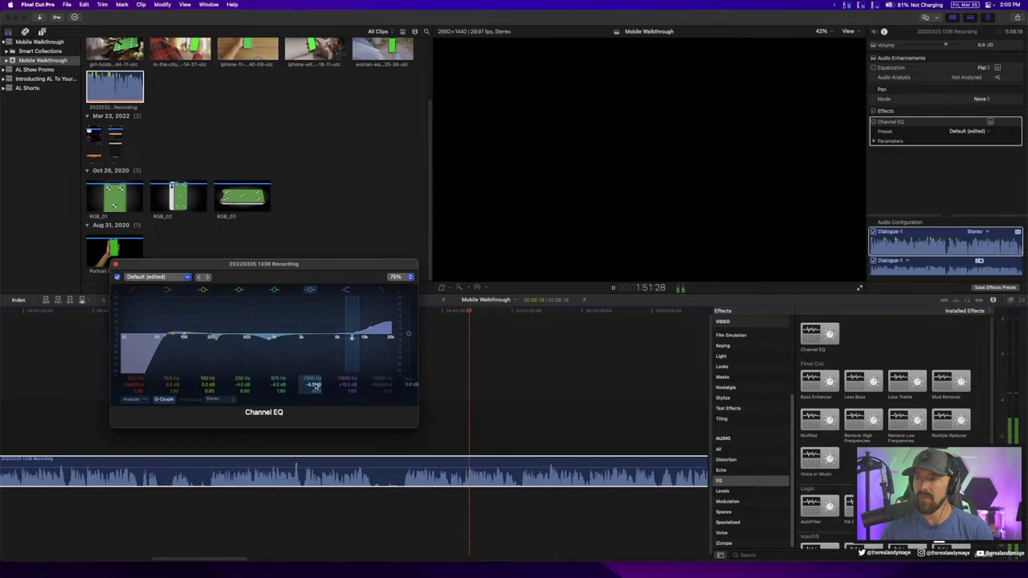
key("space")
left_click(115, 266)
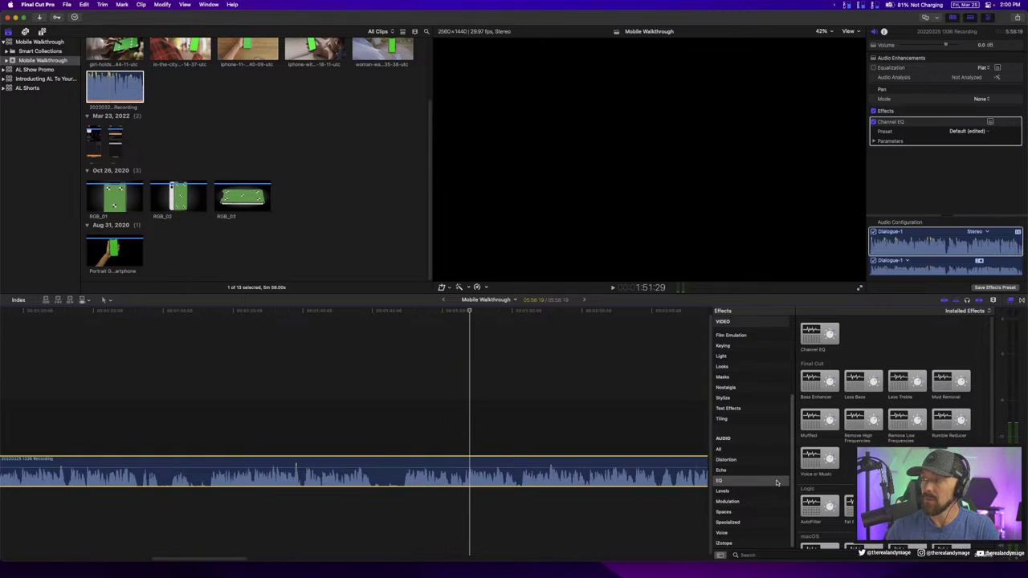
Apply the Compressor from the Levels effects to the voiceover clip
left_click(727, 491)
scroll(863, 386, "up", 1)
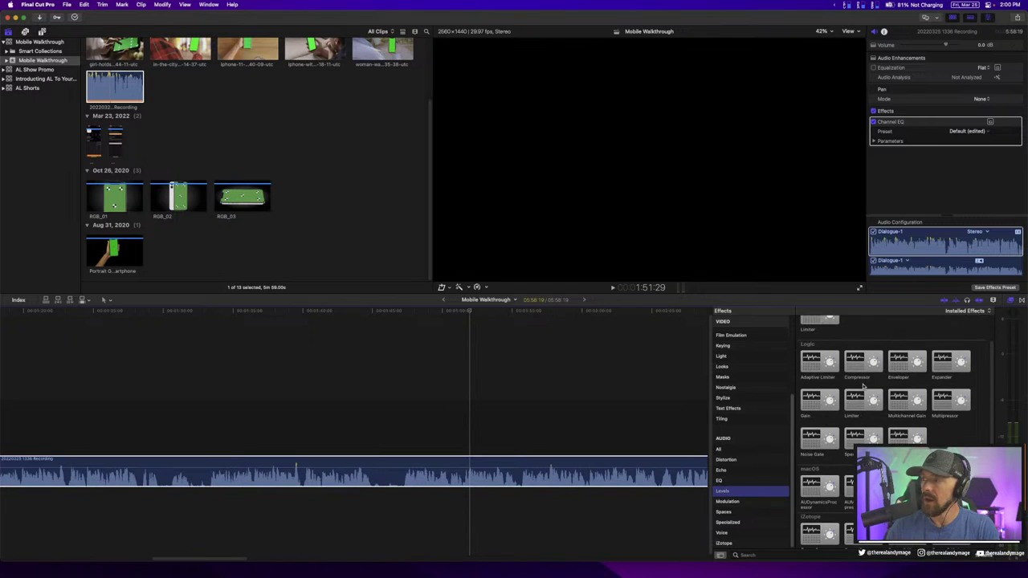
left_click_drag(861, 363, 329, 469)
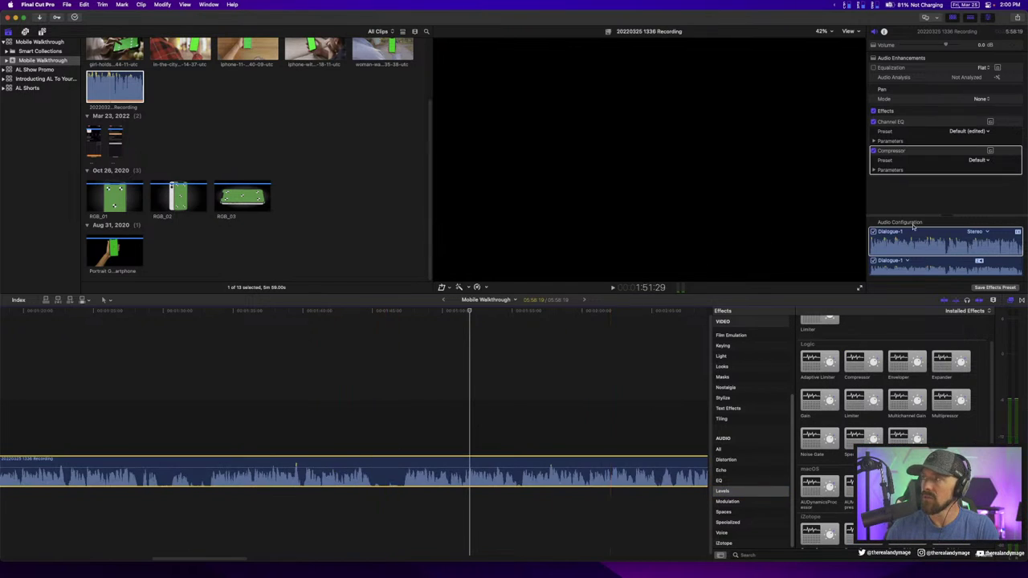
Open the Compressor controls, browse its voice presets, keep Default and play to listen
left_click(989, 151)
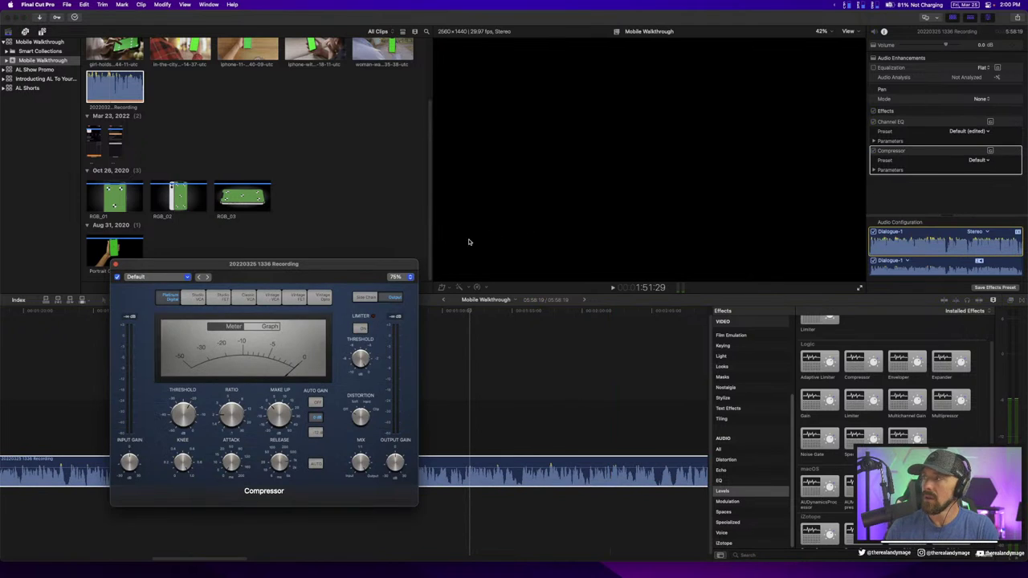
left_click(469, 242)
left_click(137, 276)
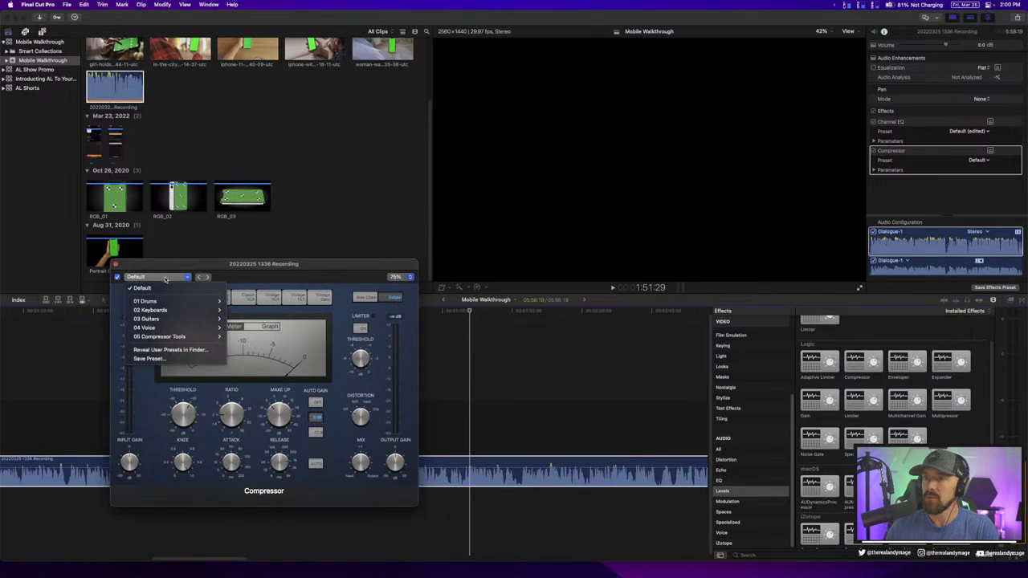
mouse_move(177, 328)
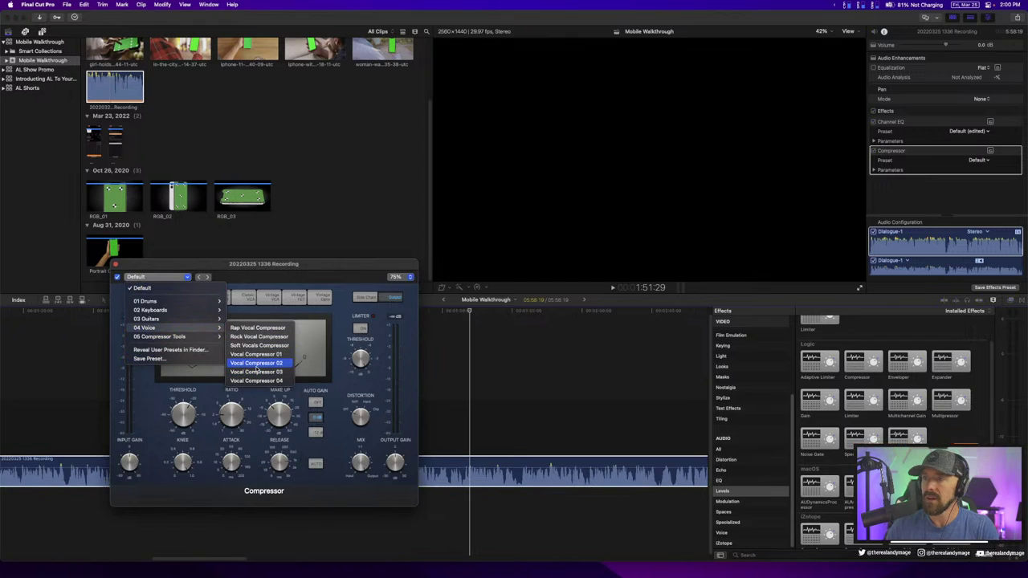
left_click(432, 369)
key("space")
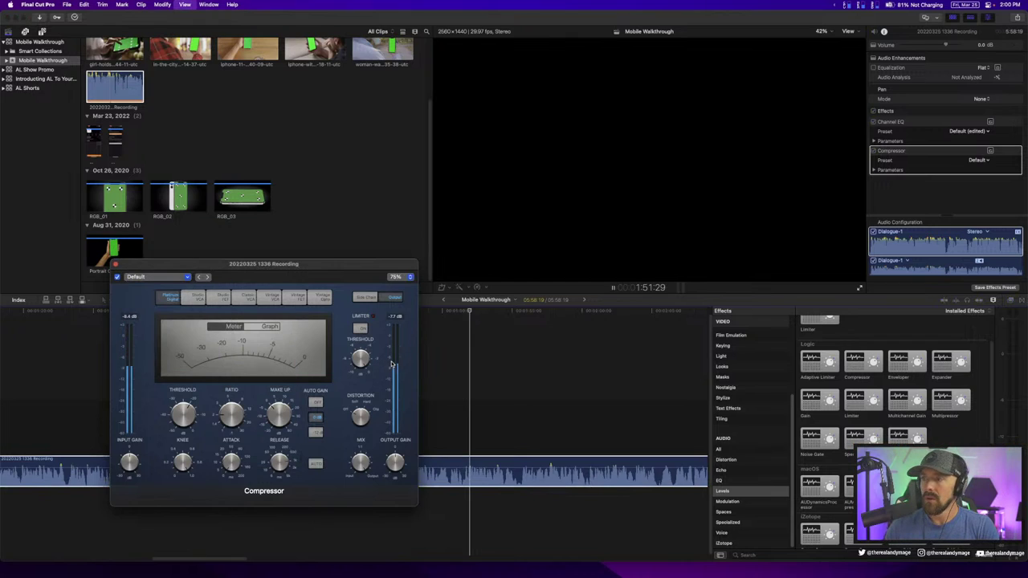
key("space")
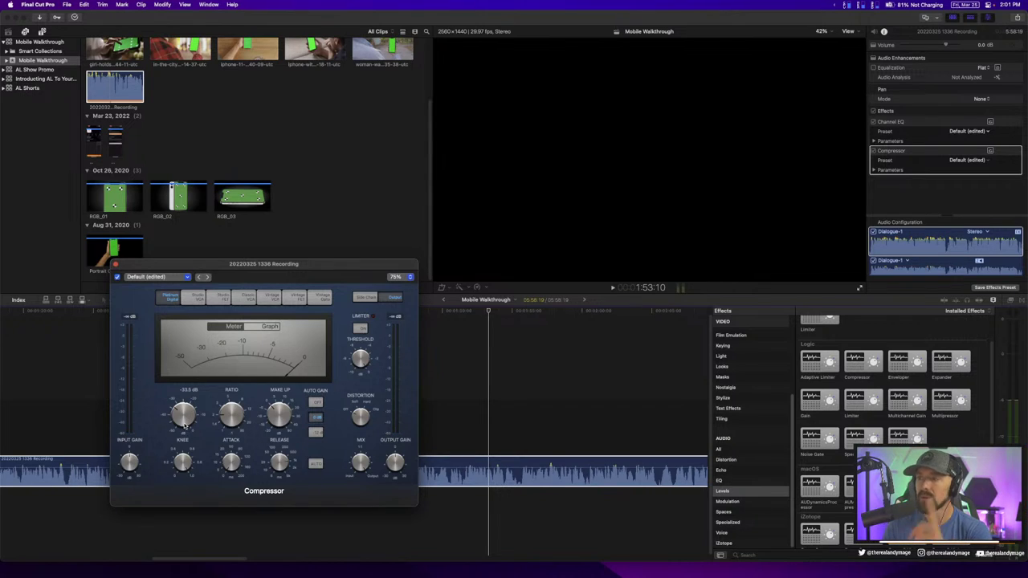
Play the voiceover several times to hear the compression
key("space")
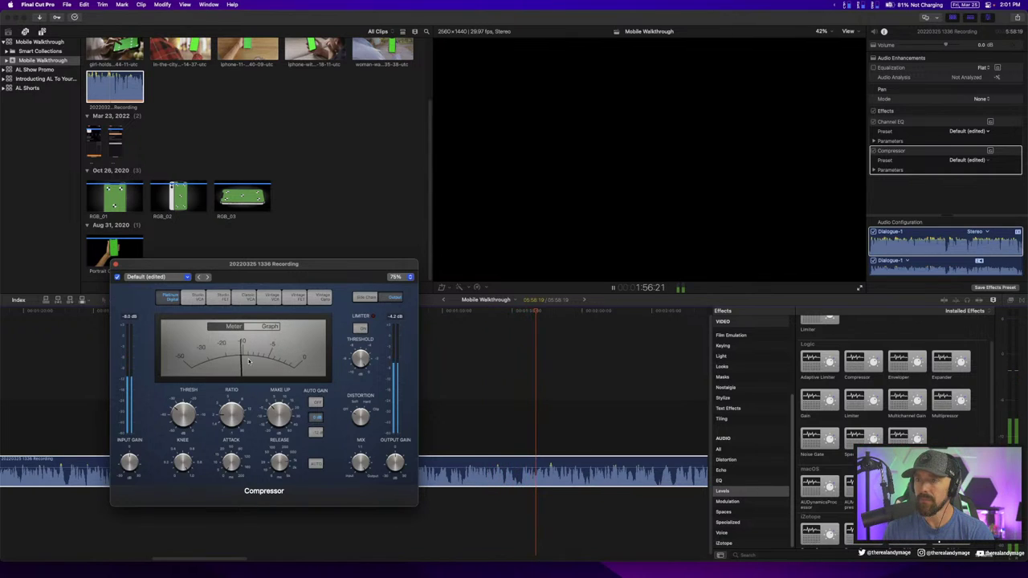
key("space")
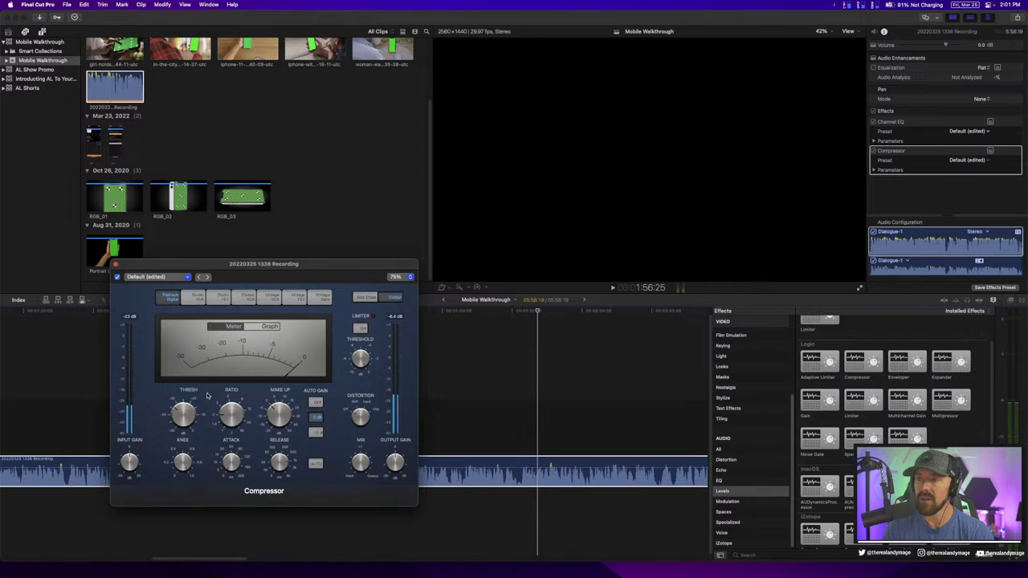
key("space")
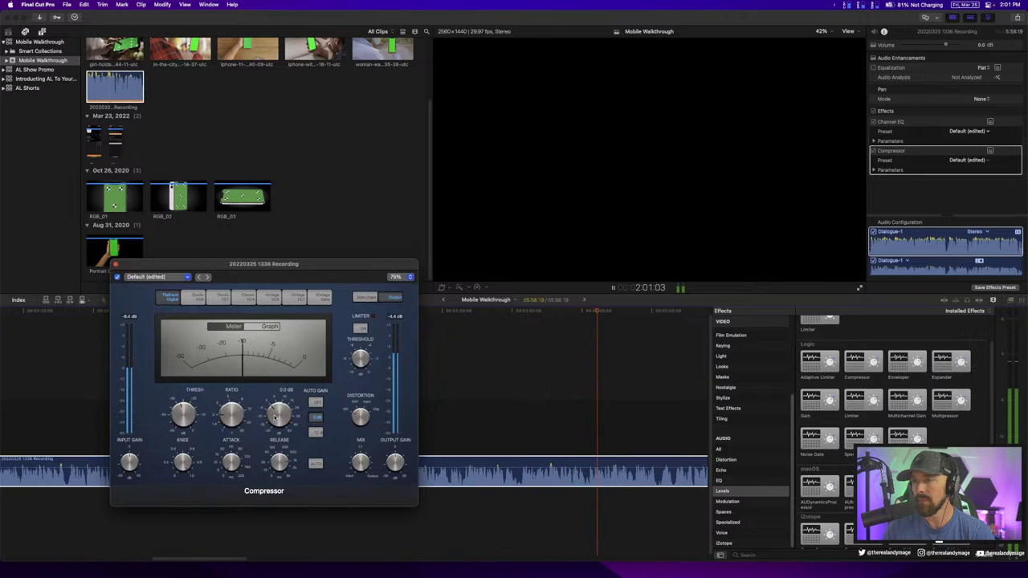
key("space")
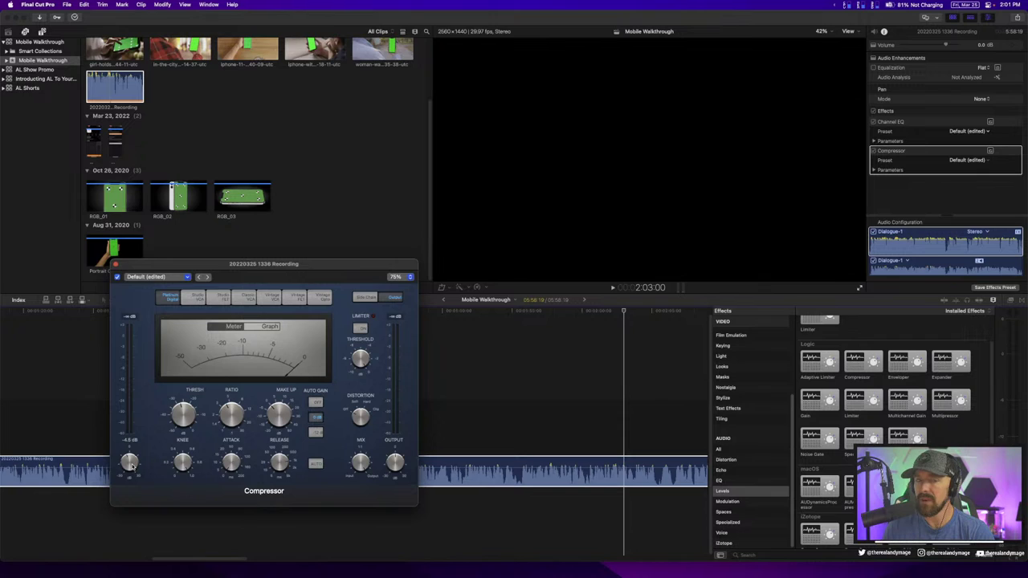
key("space")
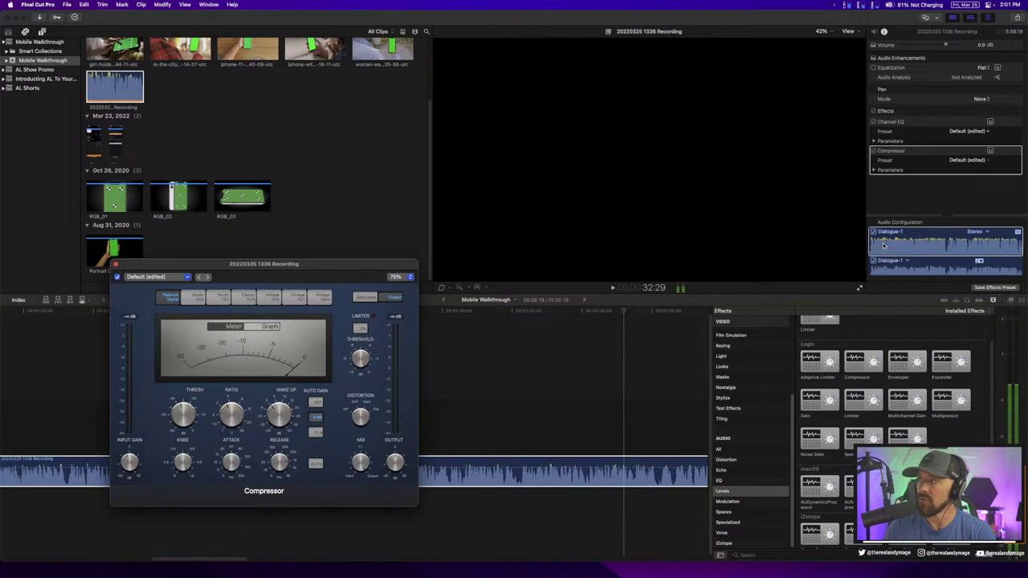
Set the Compressor input gain to -5.0 dB, lengthen the release, and close its controls
left_click(878, 253)
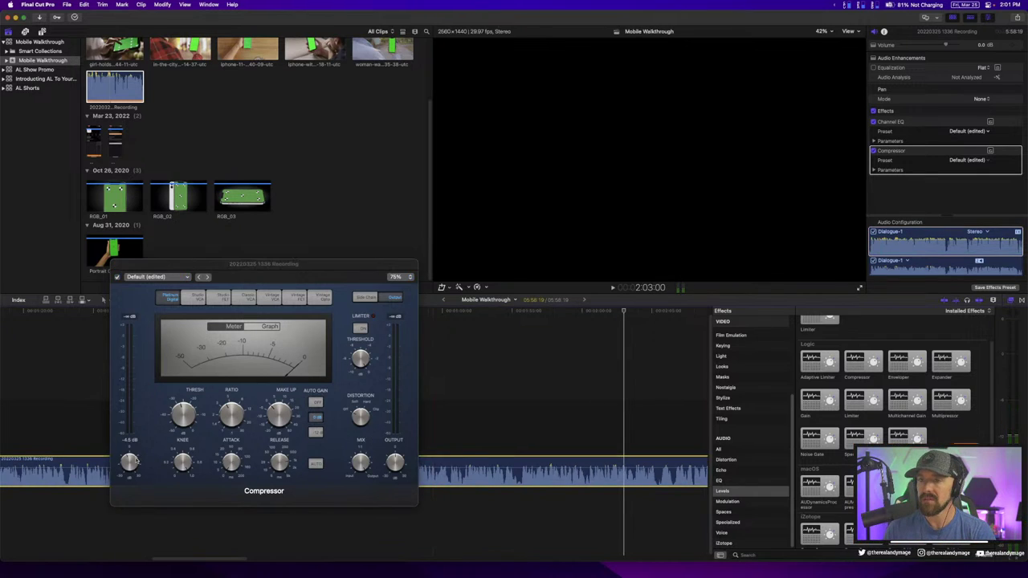
left_click_drag(129, 462, 129, 463)
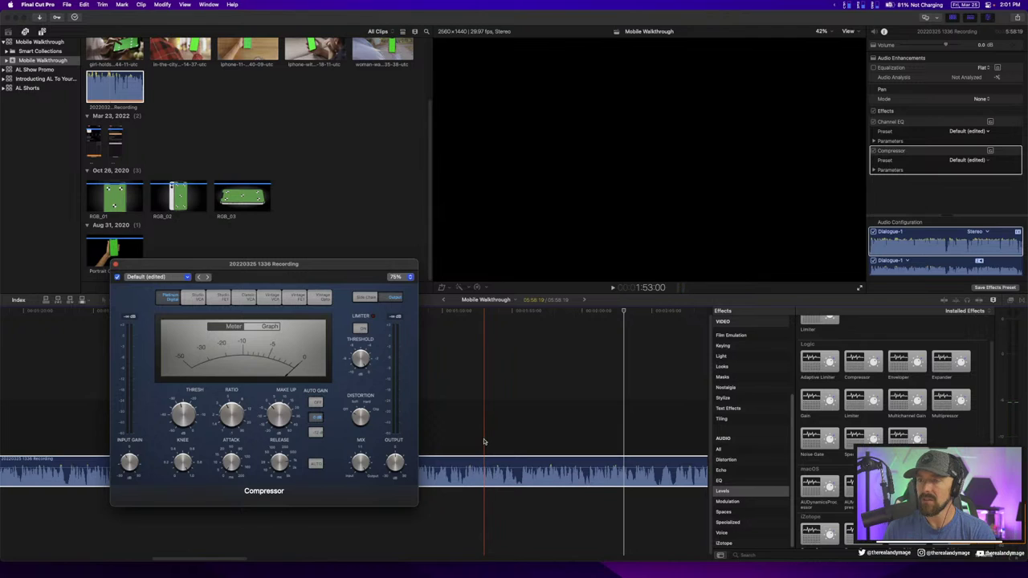
key("space")
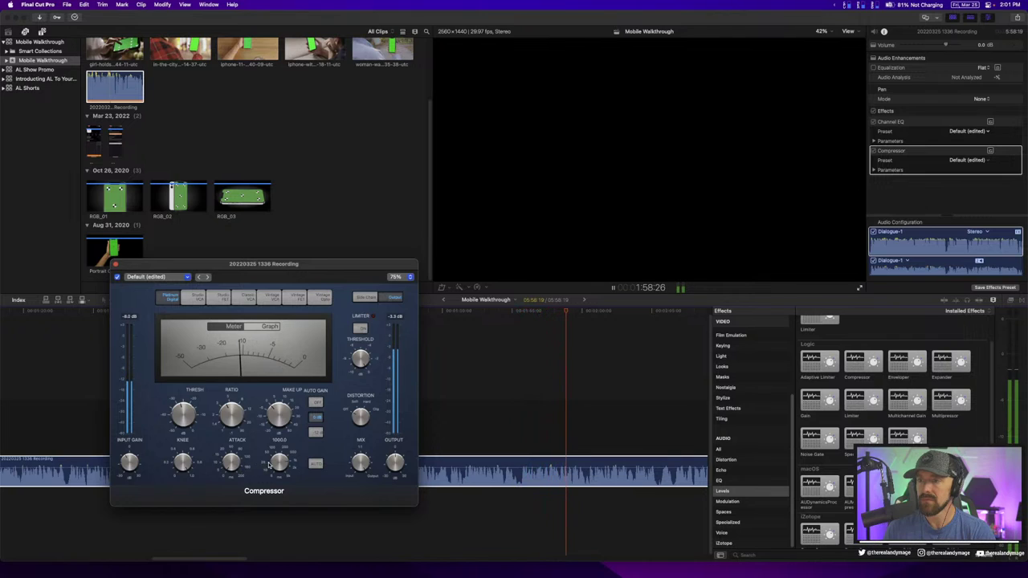
left_click_drag(277, 464, 279, 454)
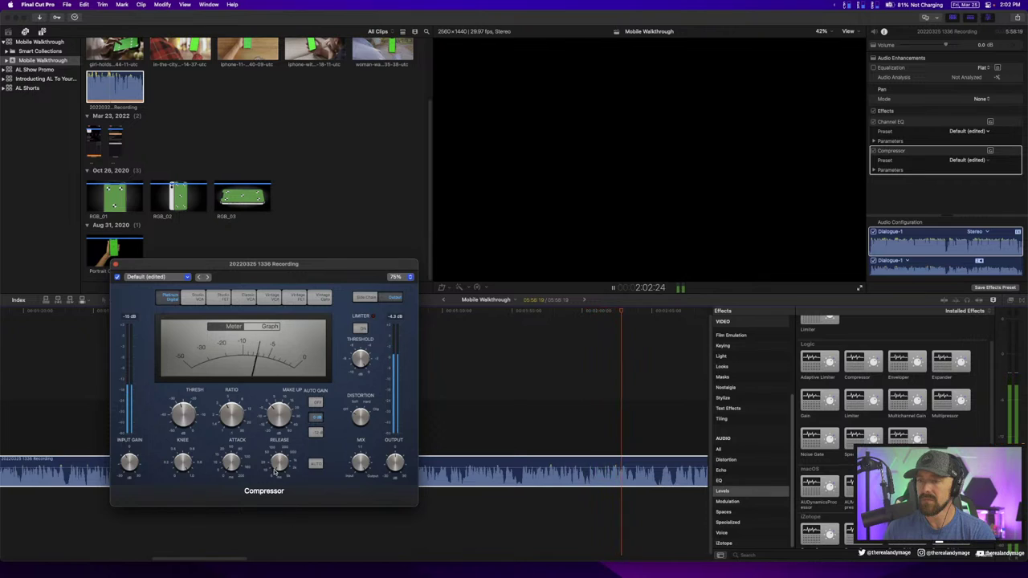
left_click_drag(275, 472, 274, 434)
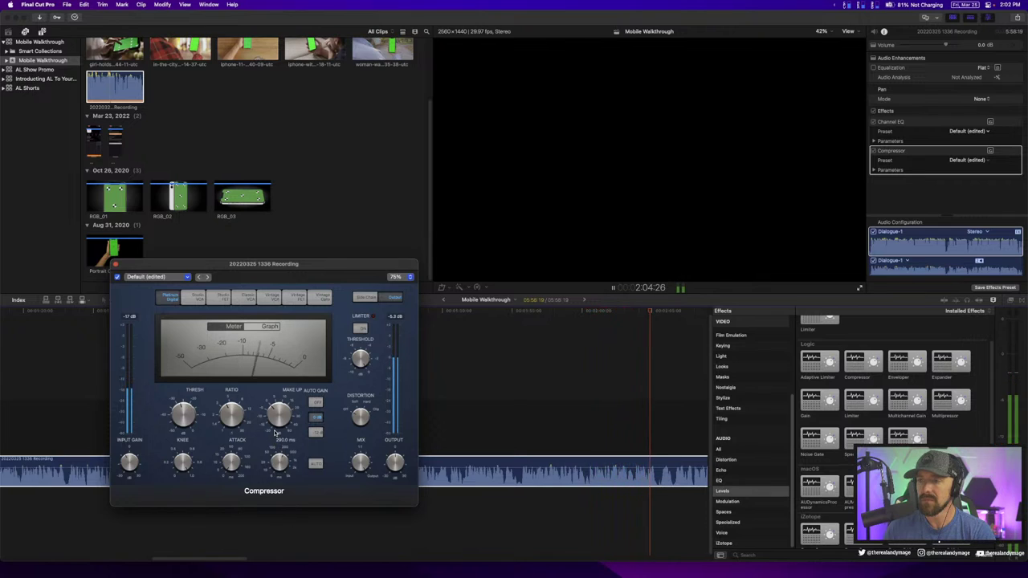
mouse_move(274, 428)
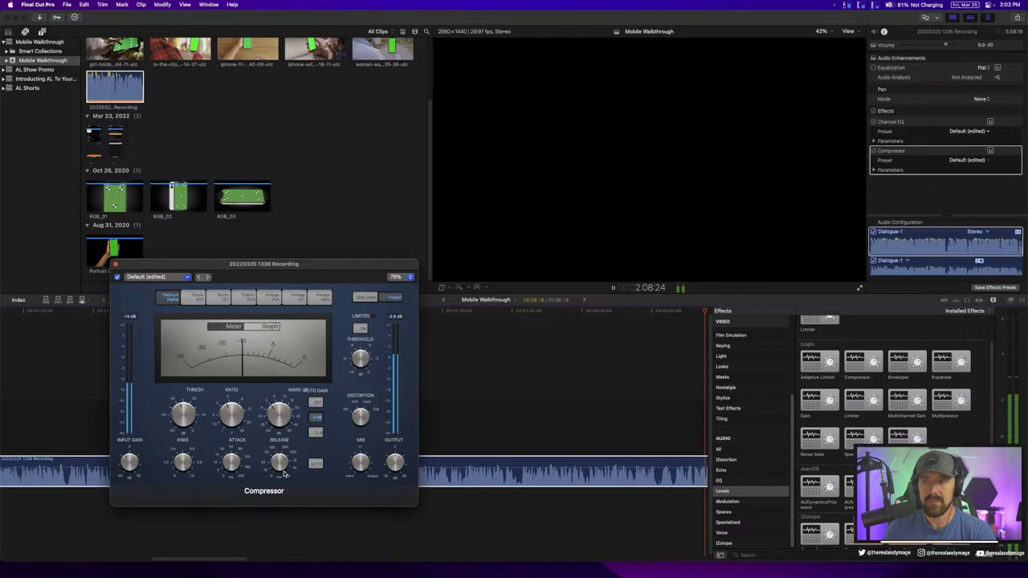
mouse_move(247, 469)
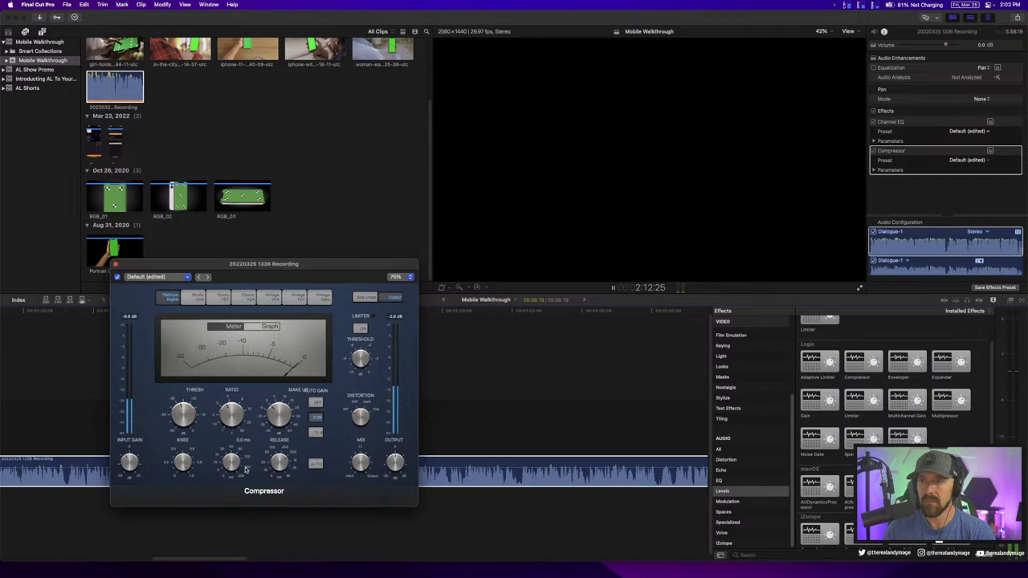
left_click(117, 266)
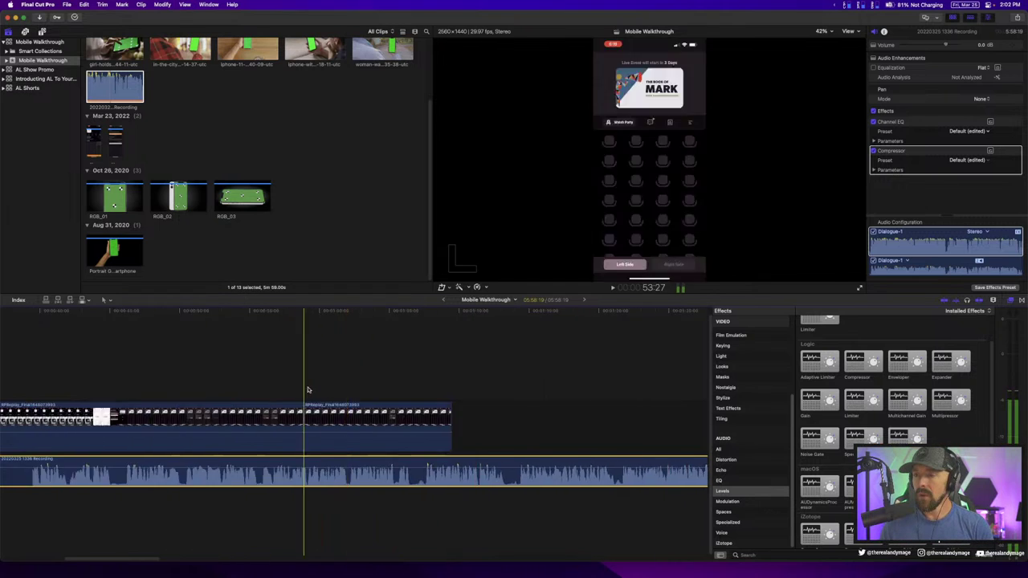
Fit the whole timeline into view and load the RGB_01 phone mockup in the viewer
key("shift+z")
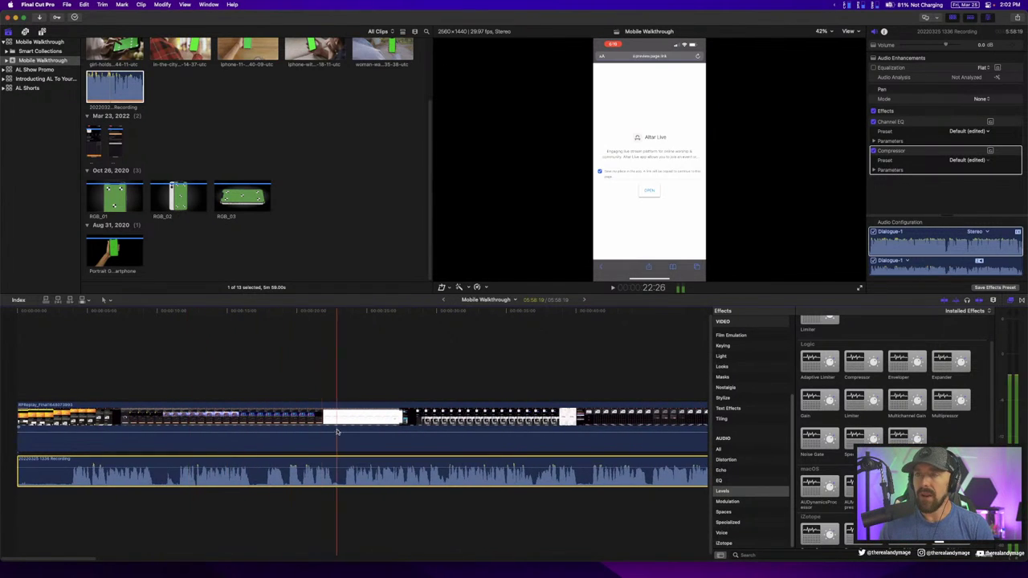
scroll(329, 446, "right", 10)
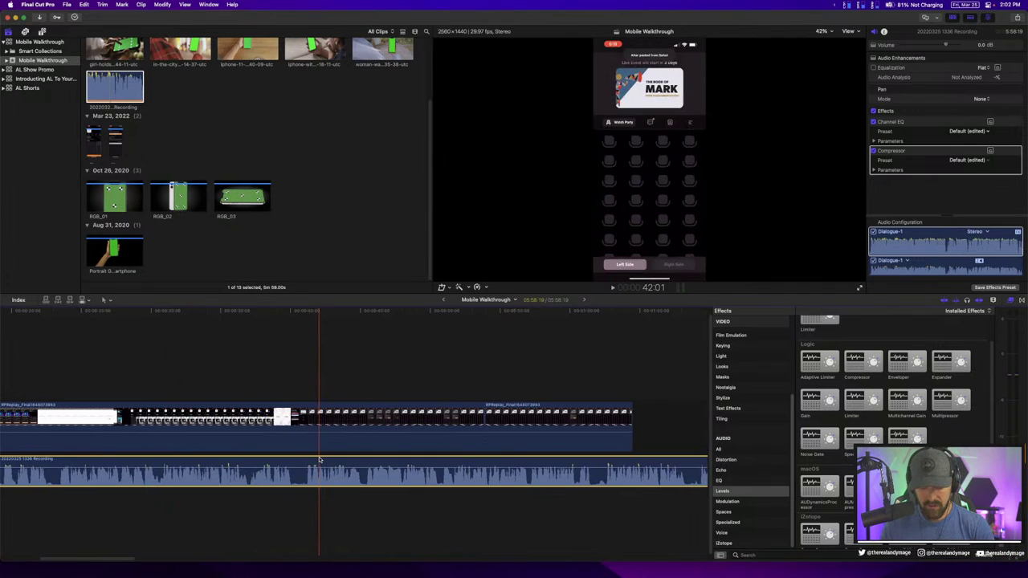
scroll(343, 445, "right", 20)
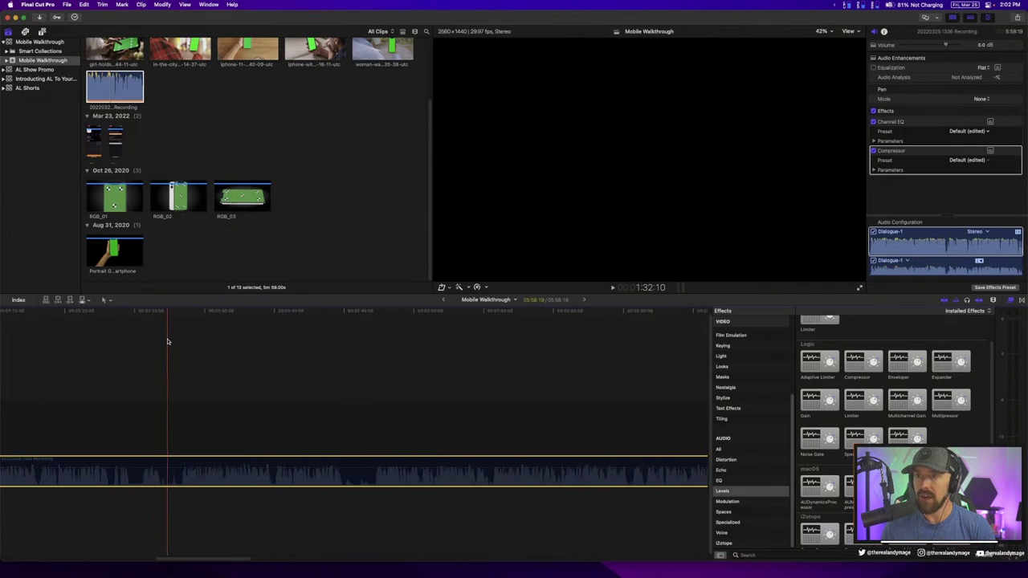
scroll(167, 341, "left", 15)
scroll(338, 369, "right", 5)
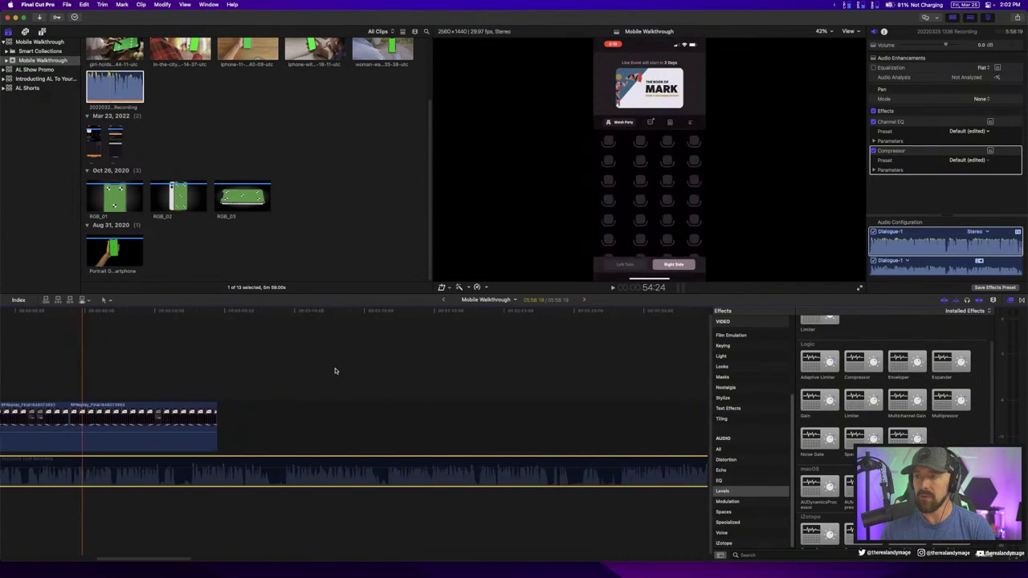
scroll(335, 370, "left", 2)
left_click(122, 198)
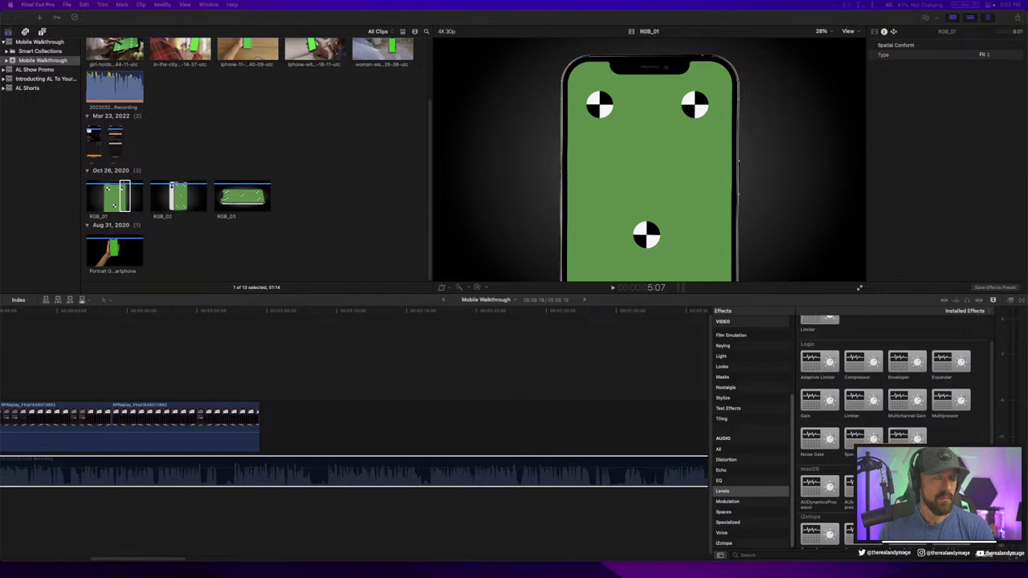
Place RGB_01 after the screen recording and park the playhead on its straight-on phone frame
left_click(260, 259)
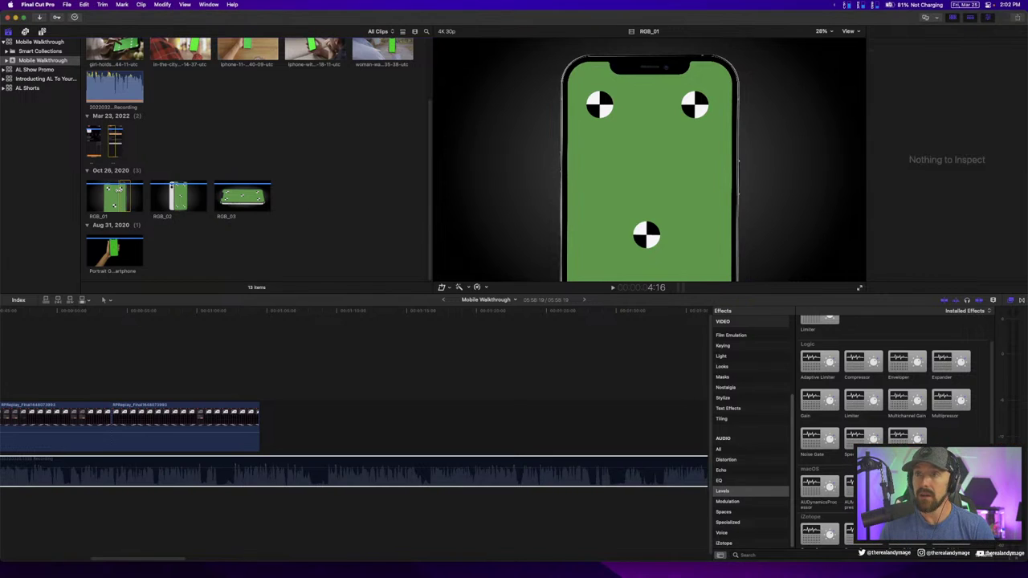
left_click(116, 194)
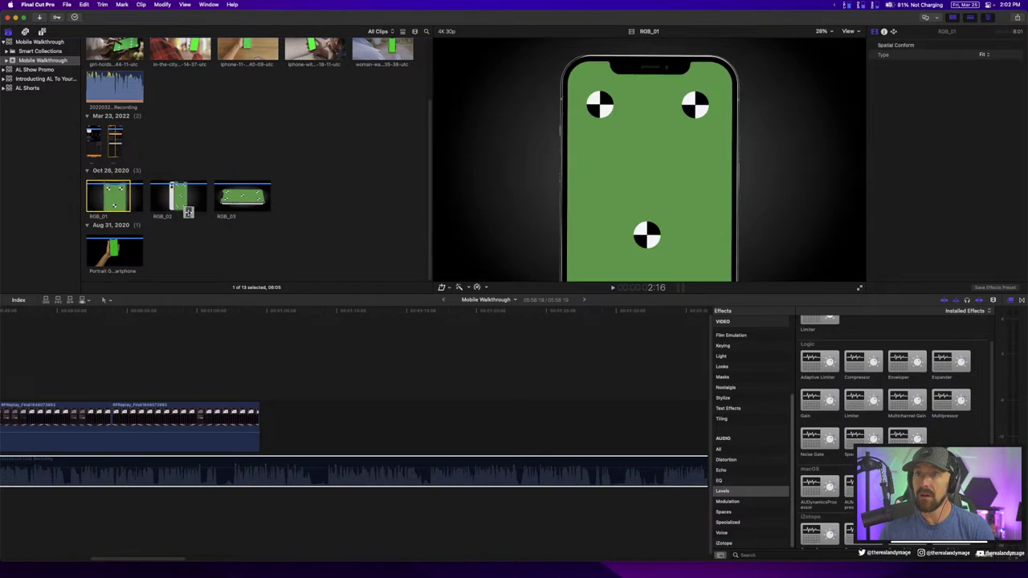
left_click_drag(188, 212, 279, 419)
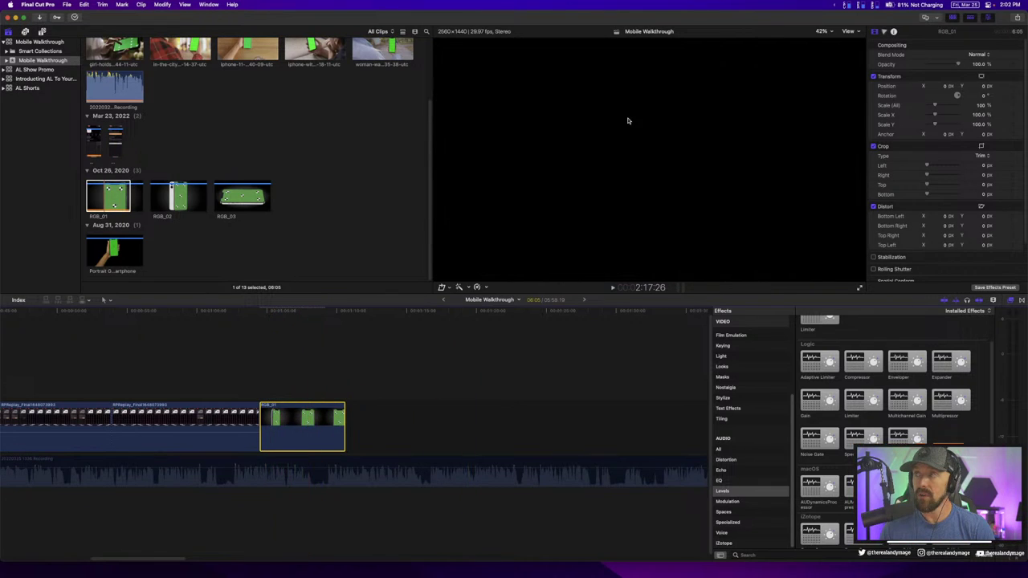
left_click(278, 311)
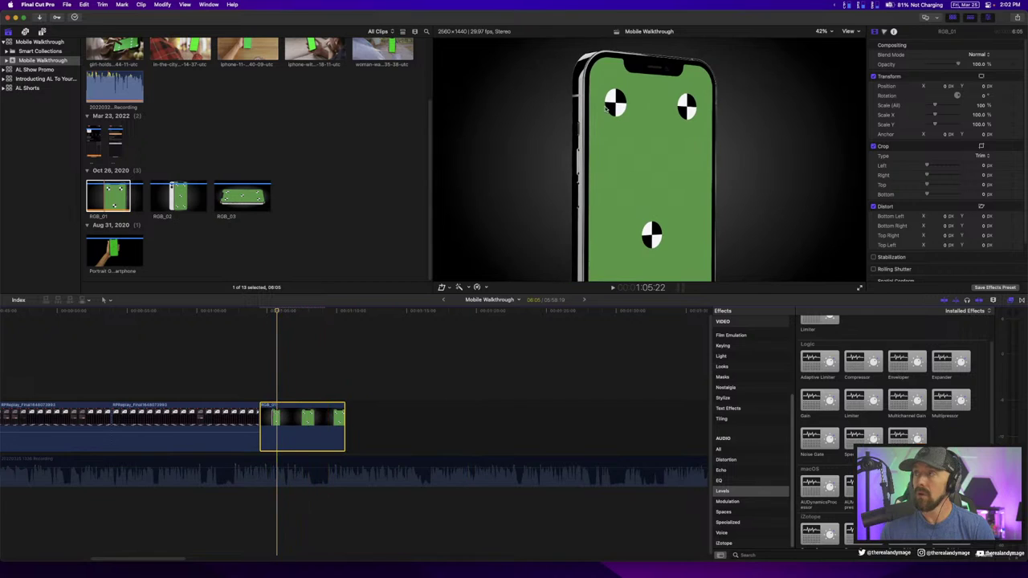
left_click(291, 313)
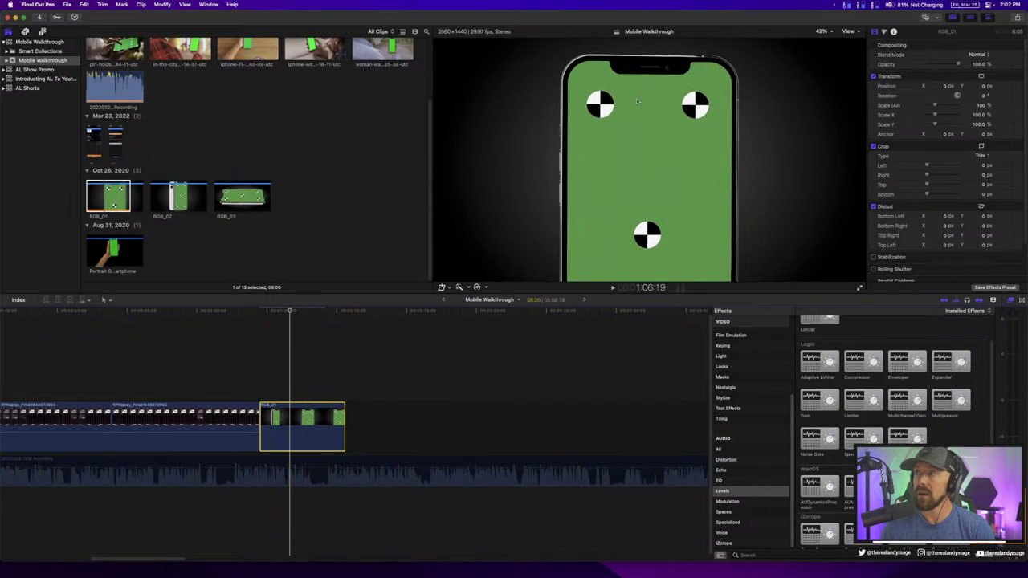
scroll(909, 221, "down", 2)
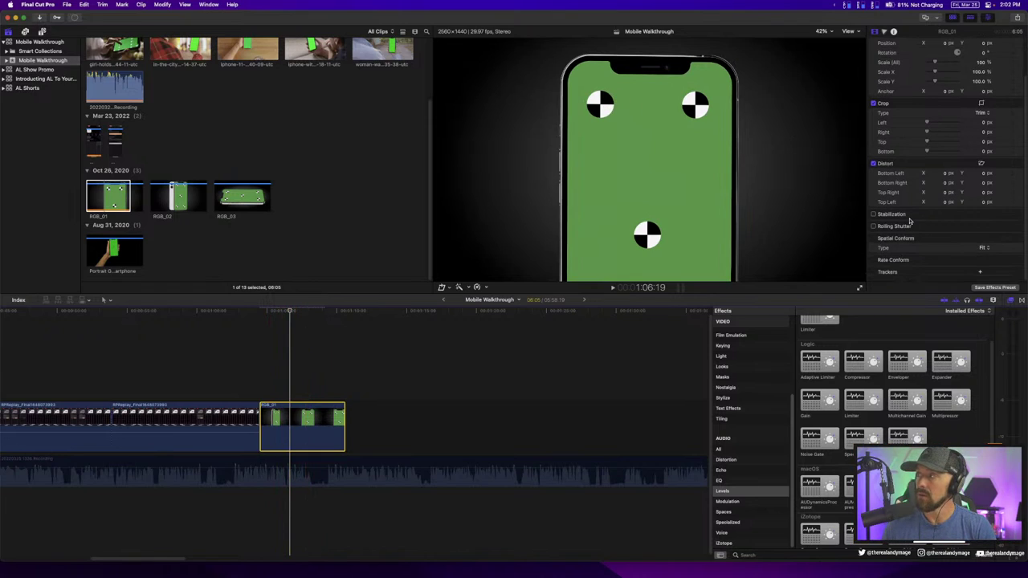
Add a tracker to RGB_01, fit its box tightly over the top-left marker, and analyze it
left_click(979, 272)
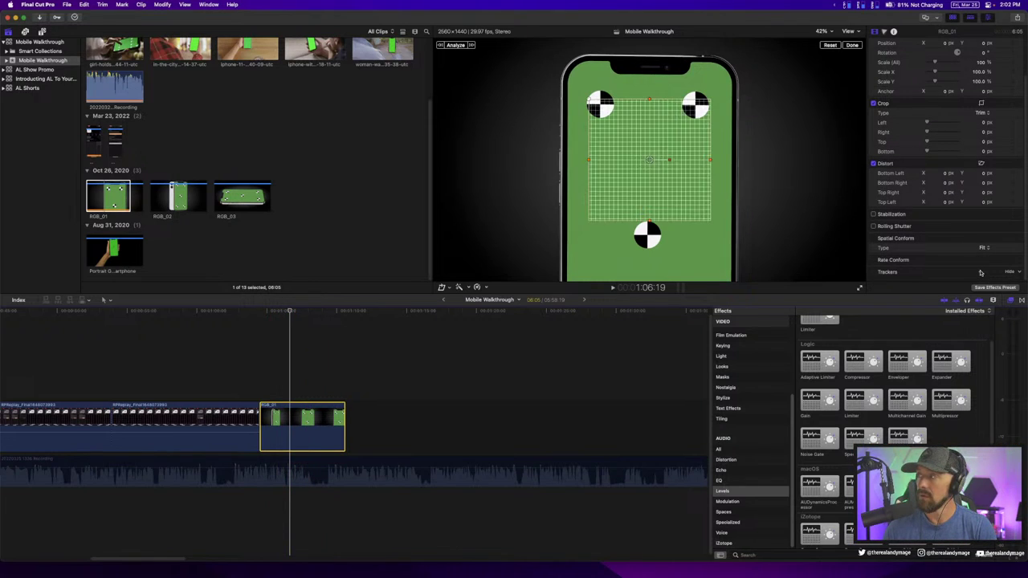
left_click_drag(650, 160, 607, 115)
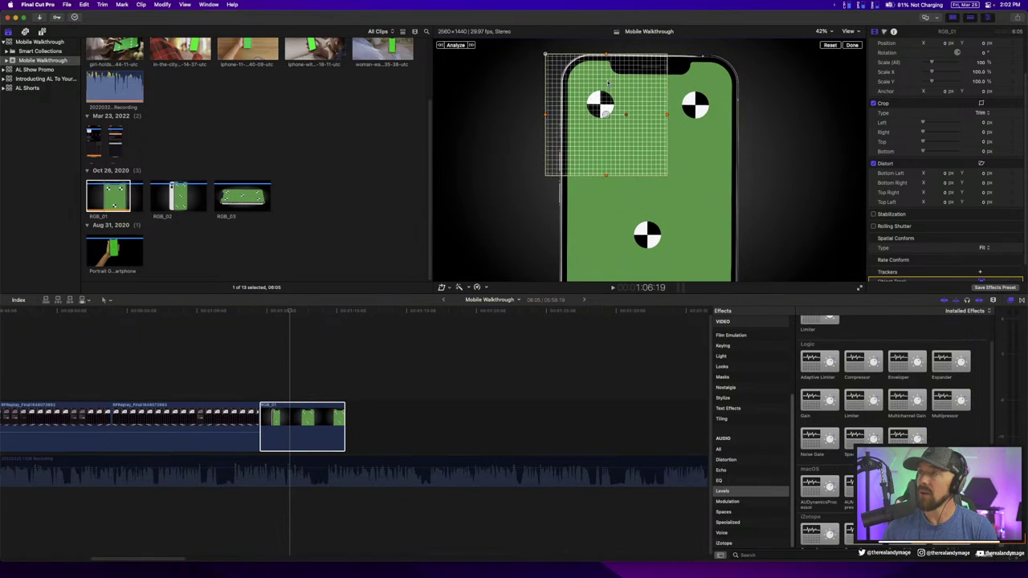
mouse_move(608, 56)
left_mouse_down()
mouse_move(603, 104)
mouse_move(622, 106)
left_mouse_up()
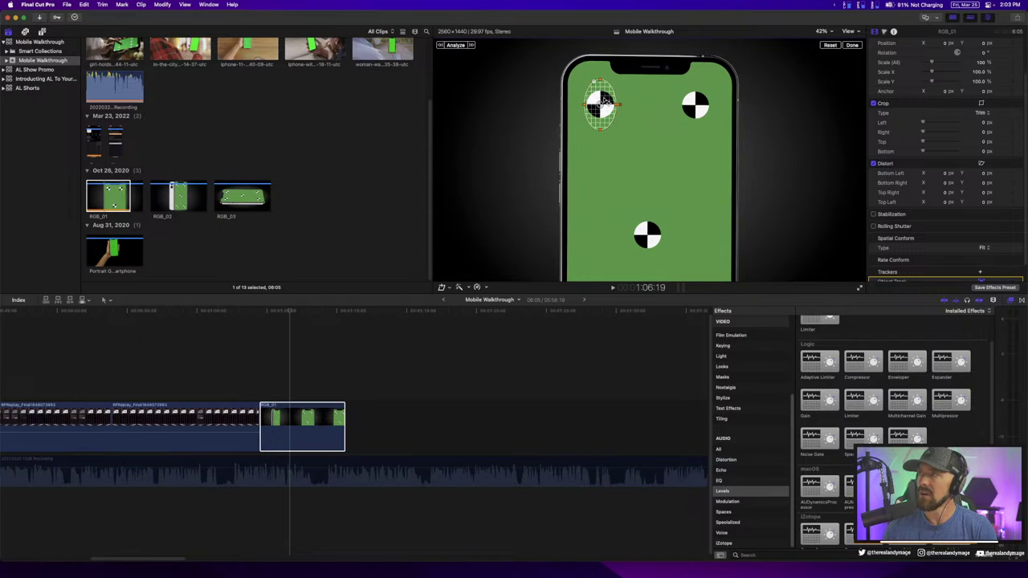
mouse_move(620, 111)
left_mouse_down()
mouse_move(622, 141)
mouse_move(640, 104)
left_mouse_up()
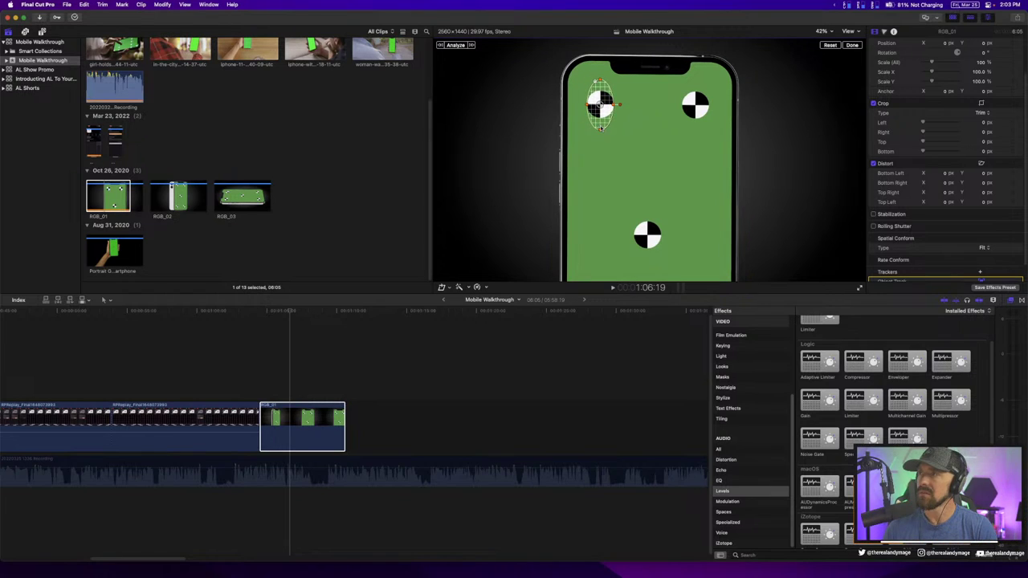
left_click_drag(604, 131, 603, 126)
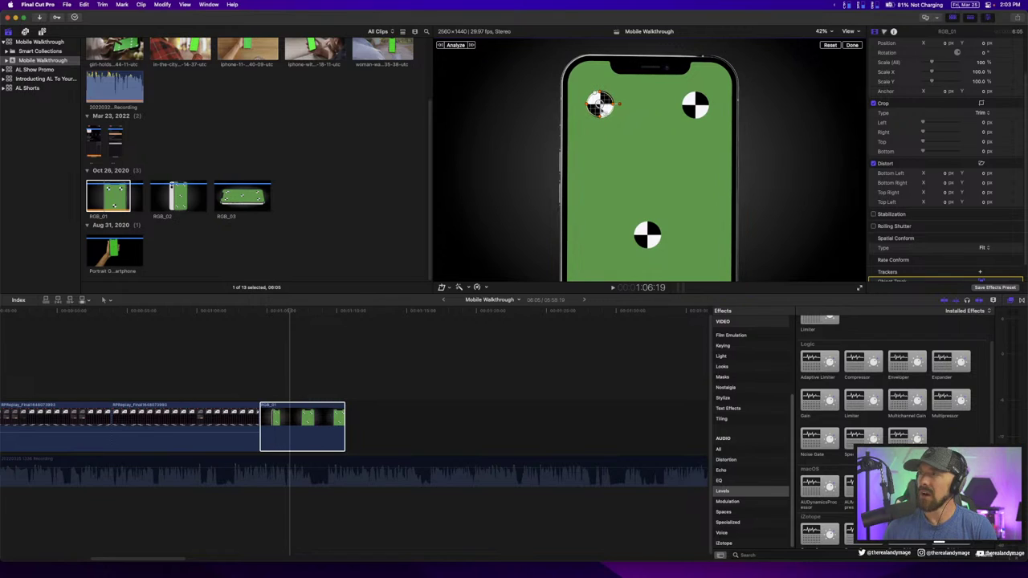
left_click(456, 45)
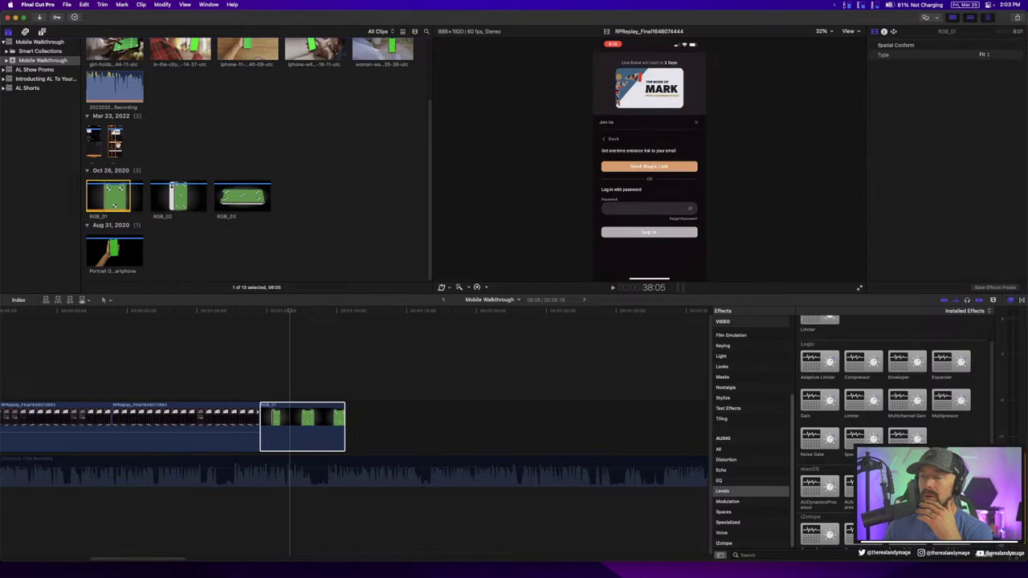
key("super+2")
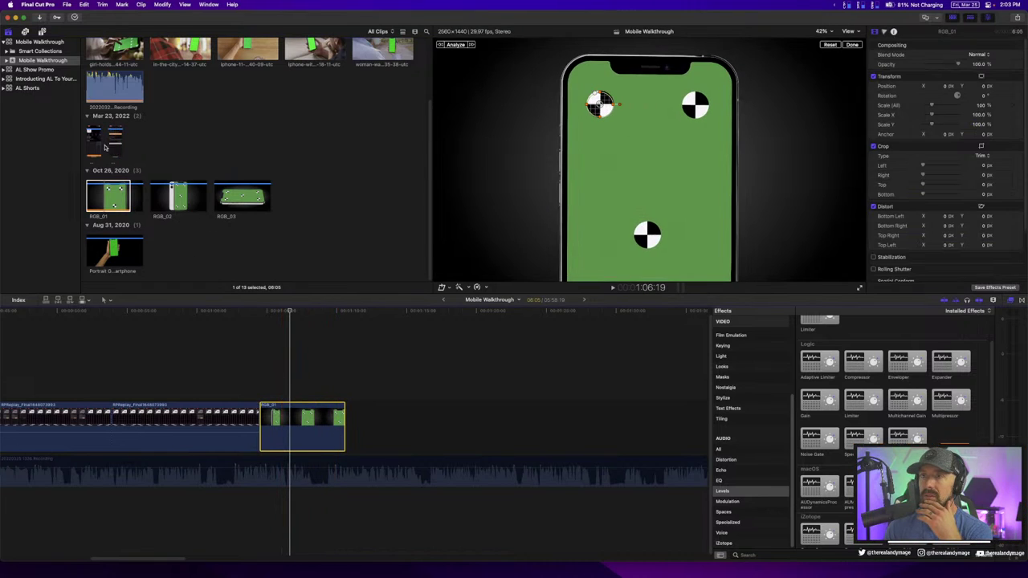
left_click(114, 138)
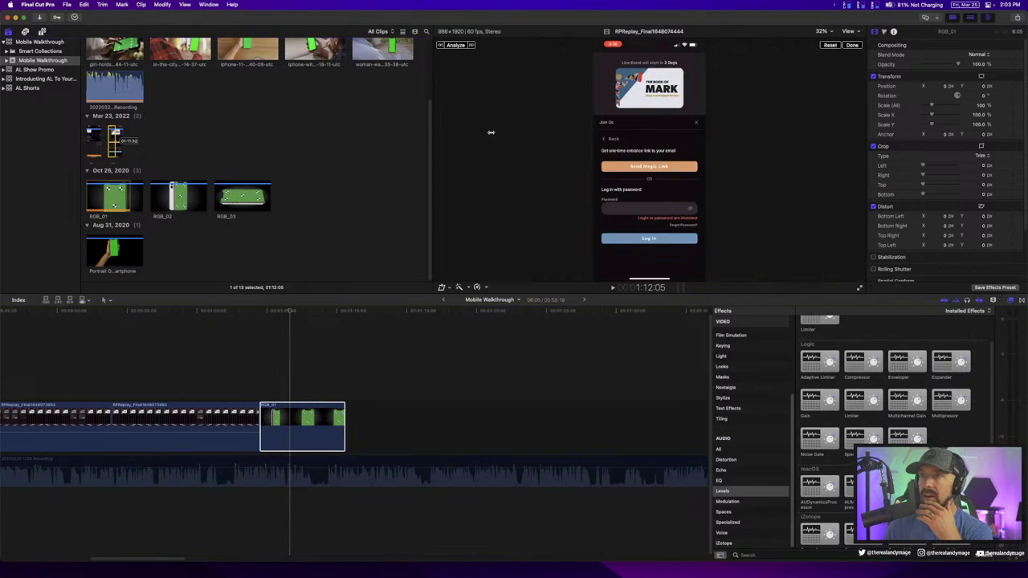
left_click(133, 129)
left_click_drag(113, 130, 600, 106)
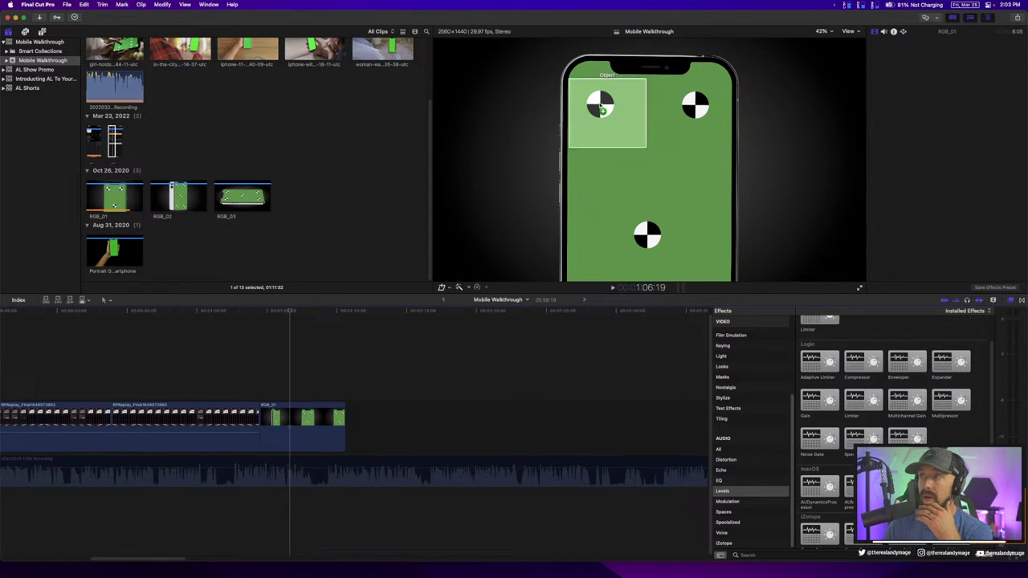
left_click_drag(602, 110, 598, 110)
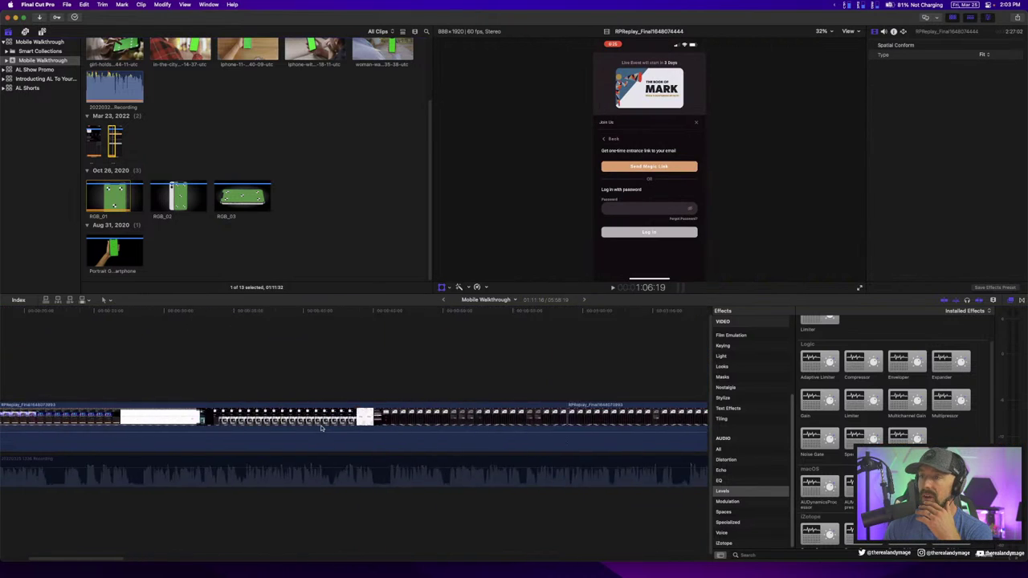
scroll(322, 402, "left", 5)
left_click(252, 311)
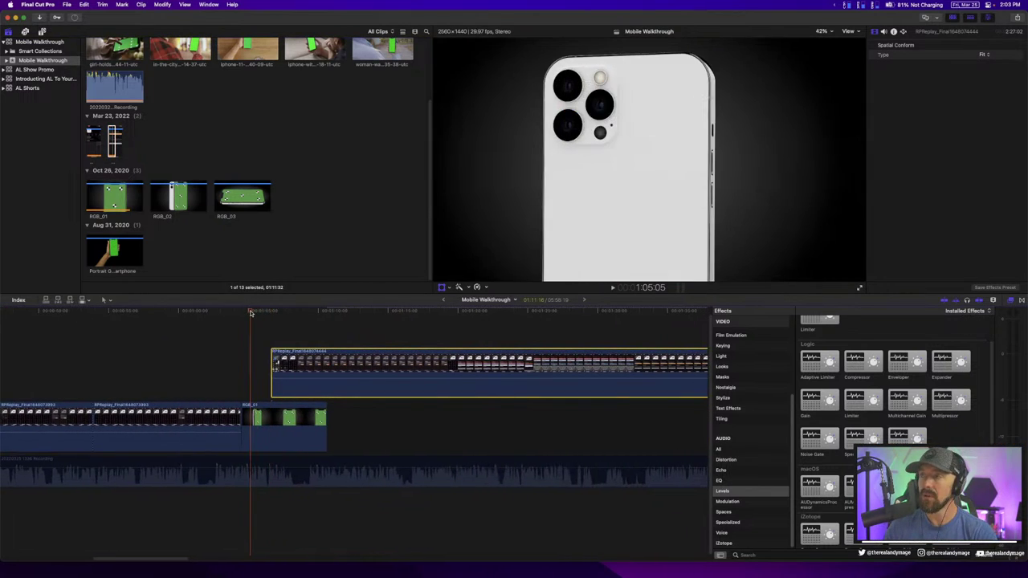
key("space")
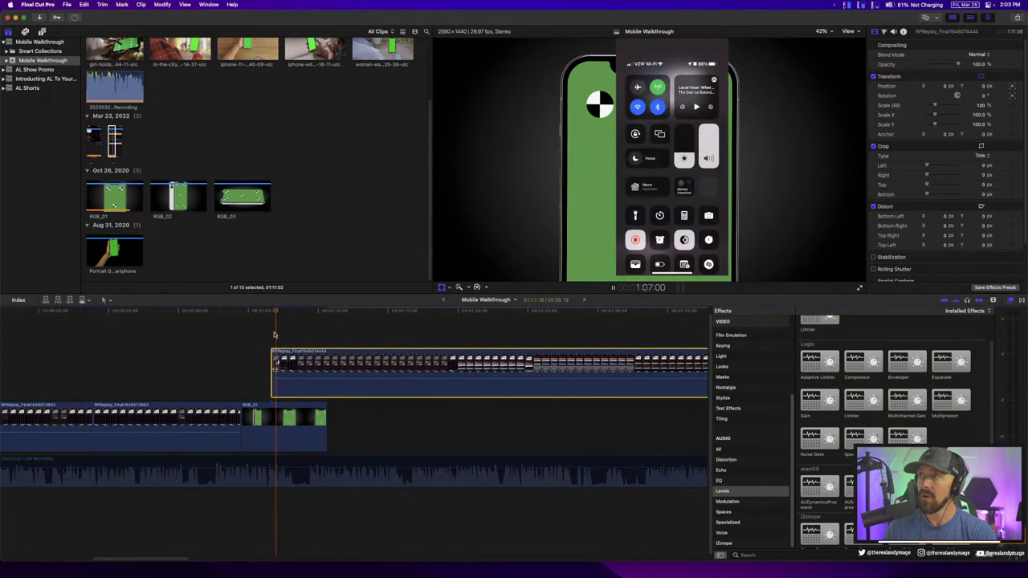
left_click_drag(305, 362, 275, 362)
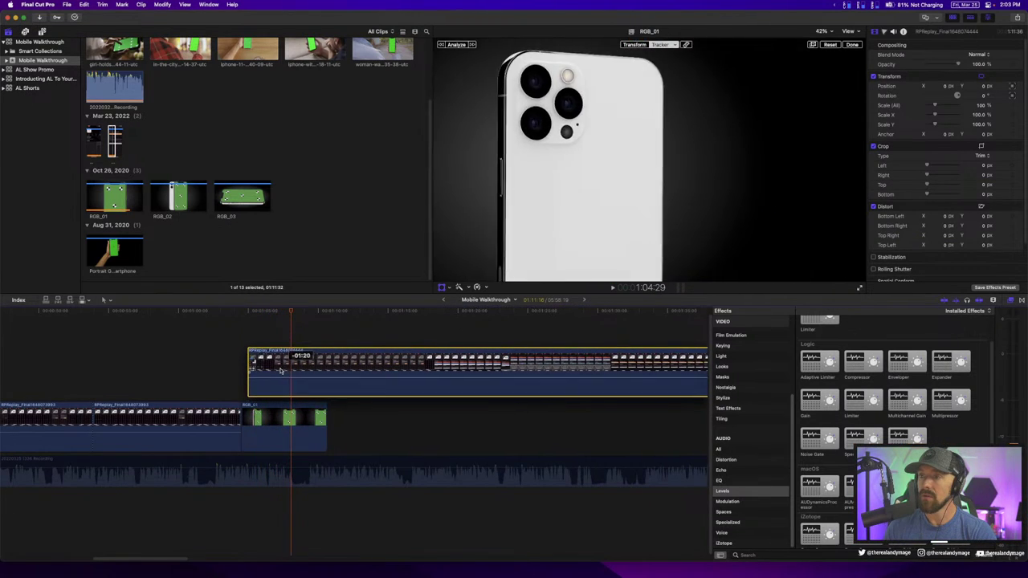
left_click(238, 312)
key("space")
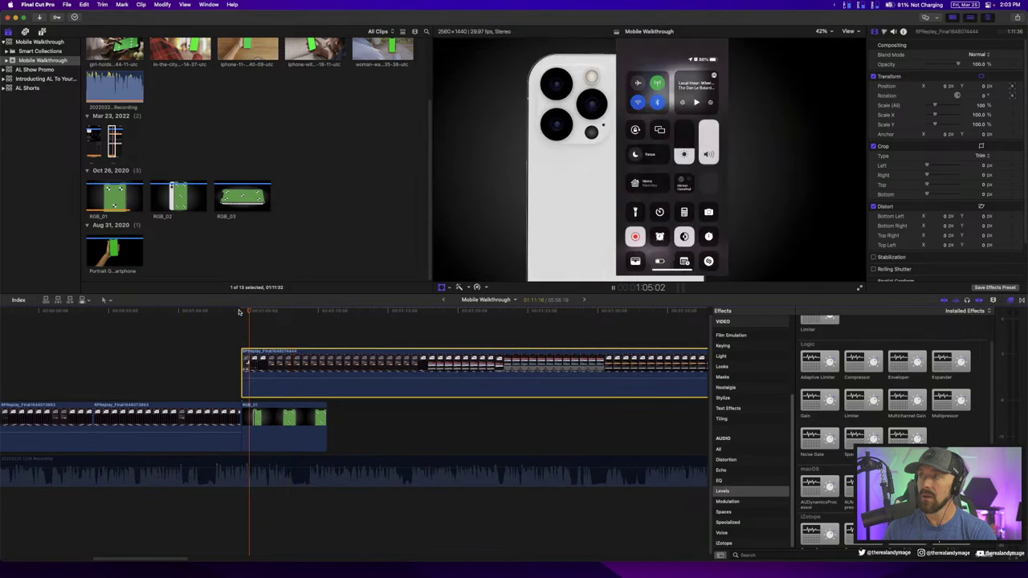
left_click(263, 365)
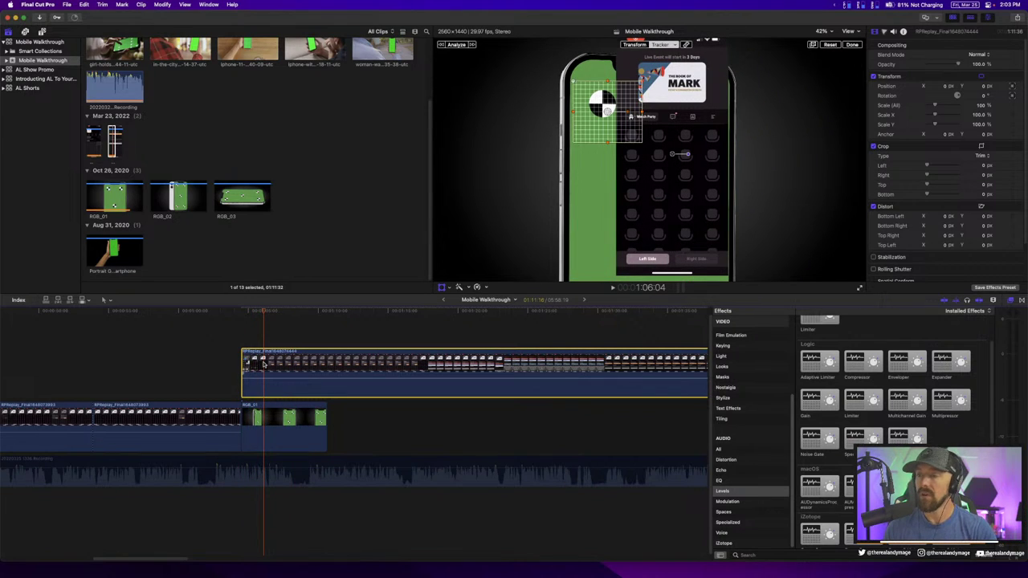
key("BackSpace")
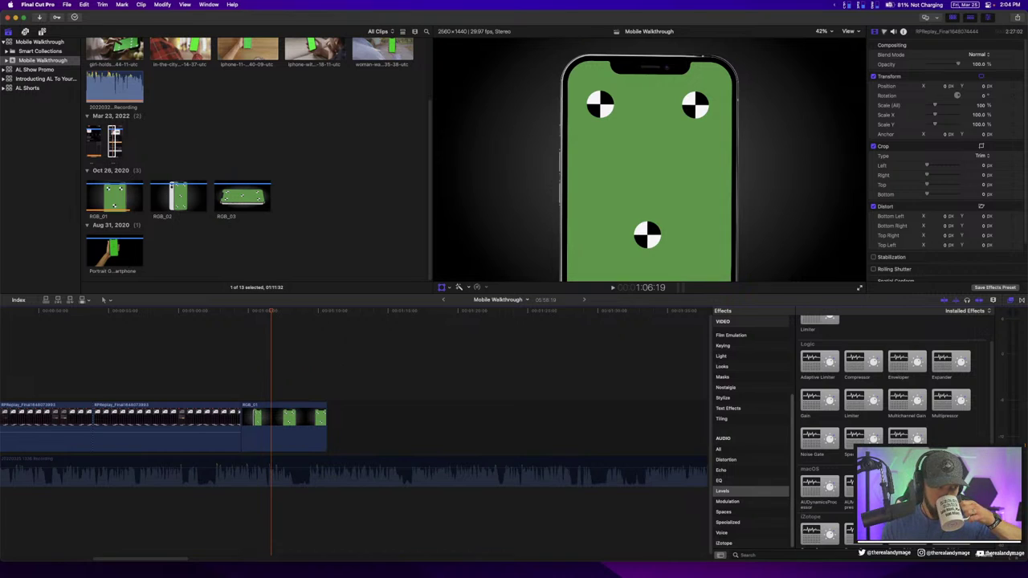
key("ctrl+Up")
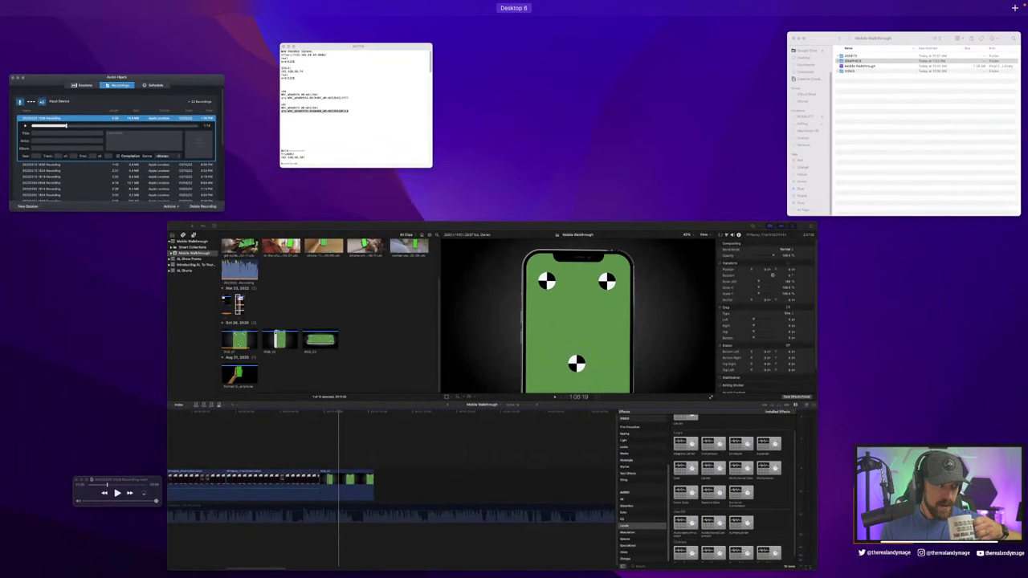
key("Escape")
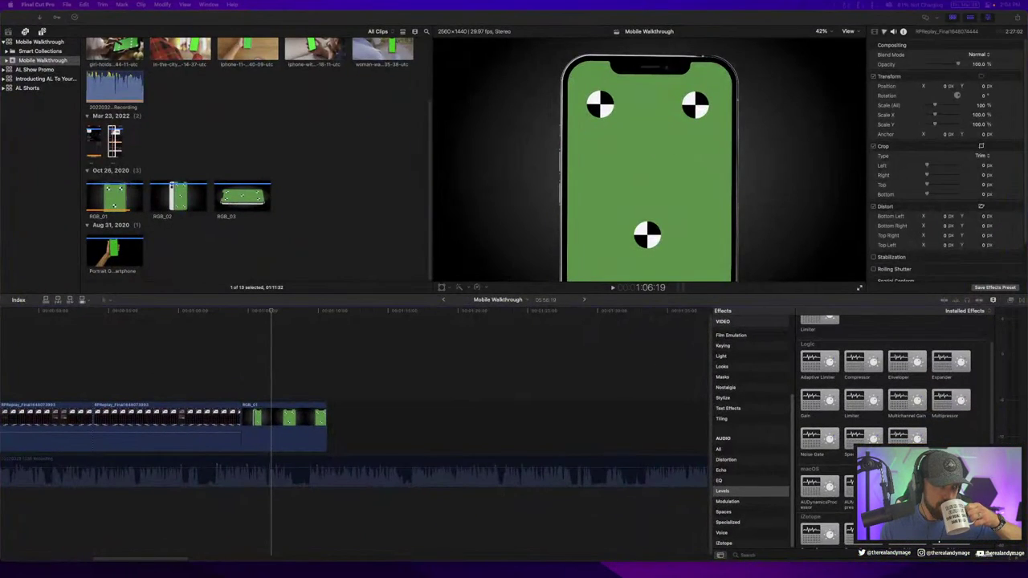
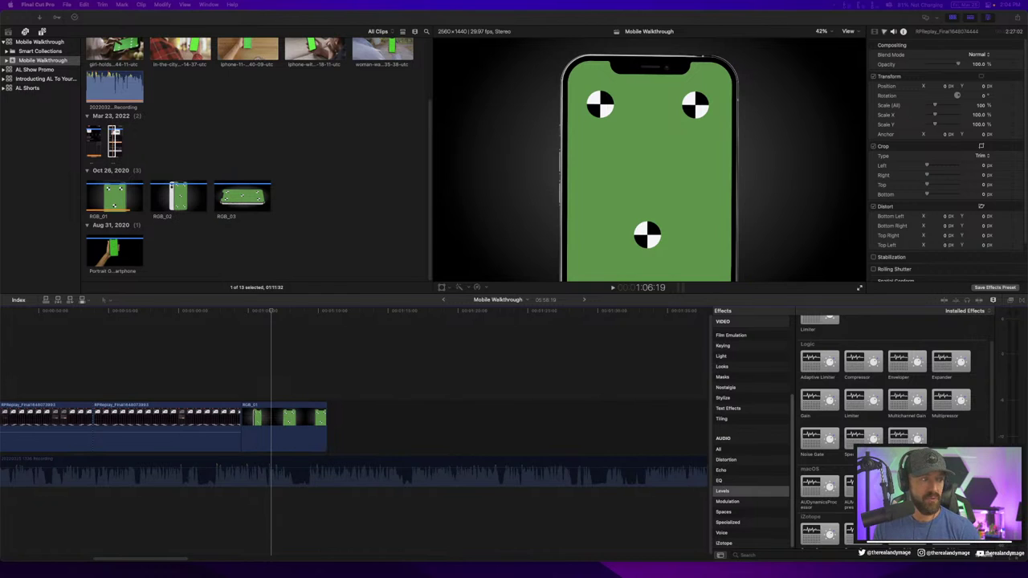
Connect the Mar 23 screen recording above the RGB_01 green-screen clip at the playhead
key("ctrl+Up")
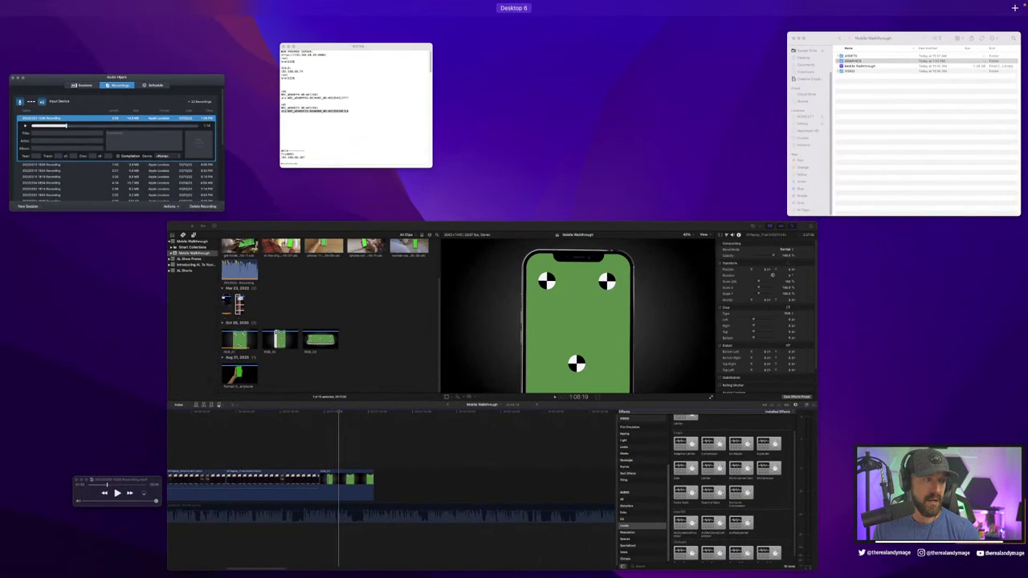
key("ctrl+Up")
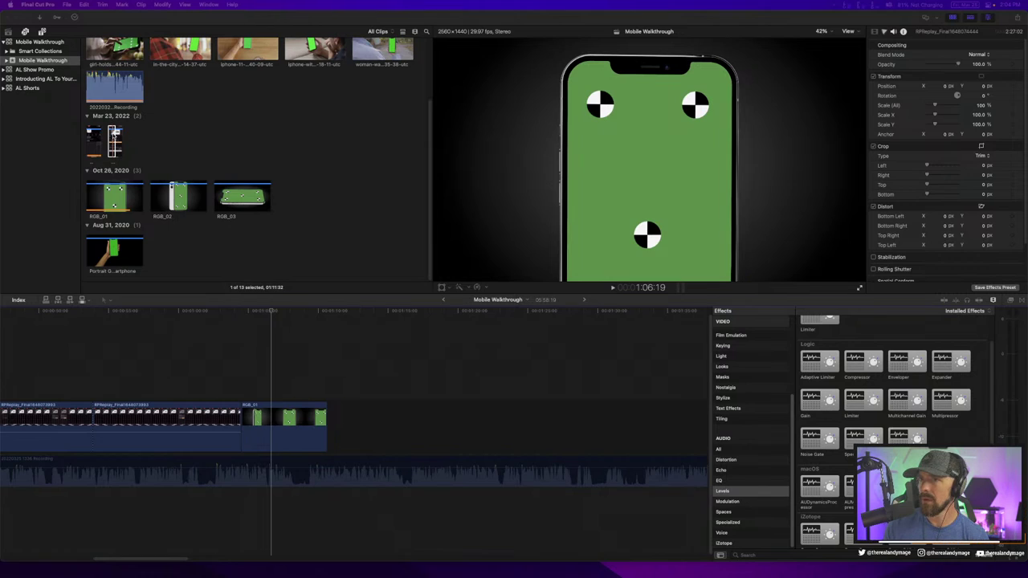
mouse_move(114, 138)
left_mouse_down()
mouse_move(268, 377)
mouse_move(259, 375)
left_mouse_up()
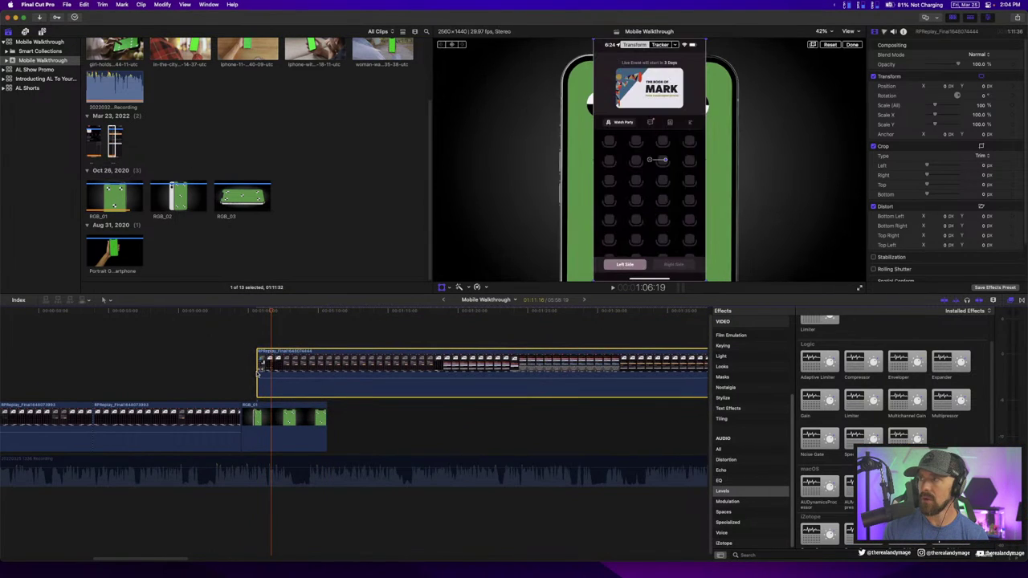
Try a new RGB_01 tracker on the recording, then delete it and add the Portrait Gold Smartphone clip
left_click(660, 45)
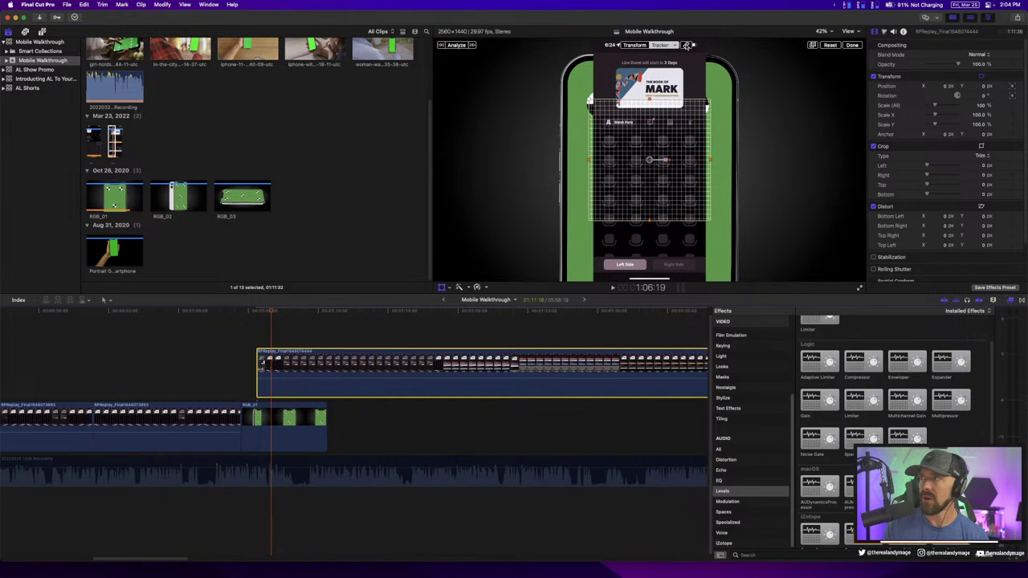
left_click(687, 45)
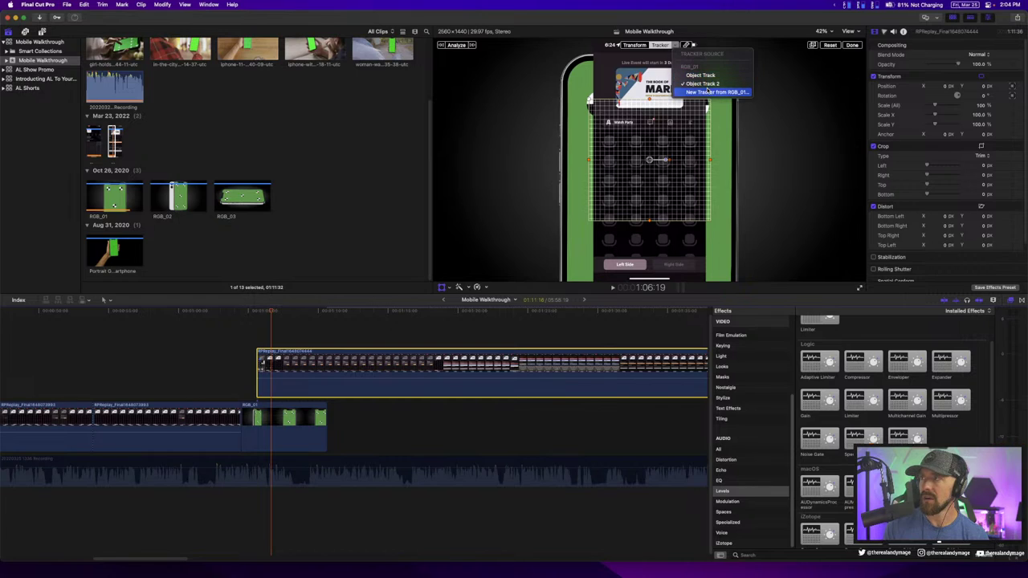
left_click(708, 91)
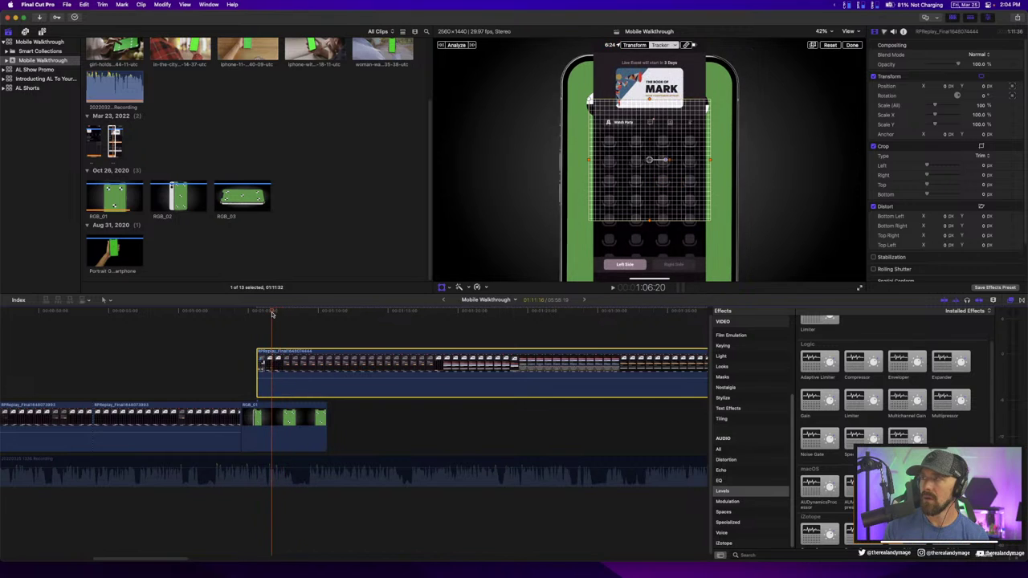
left_click(259, 313)
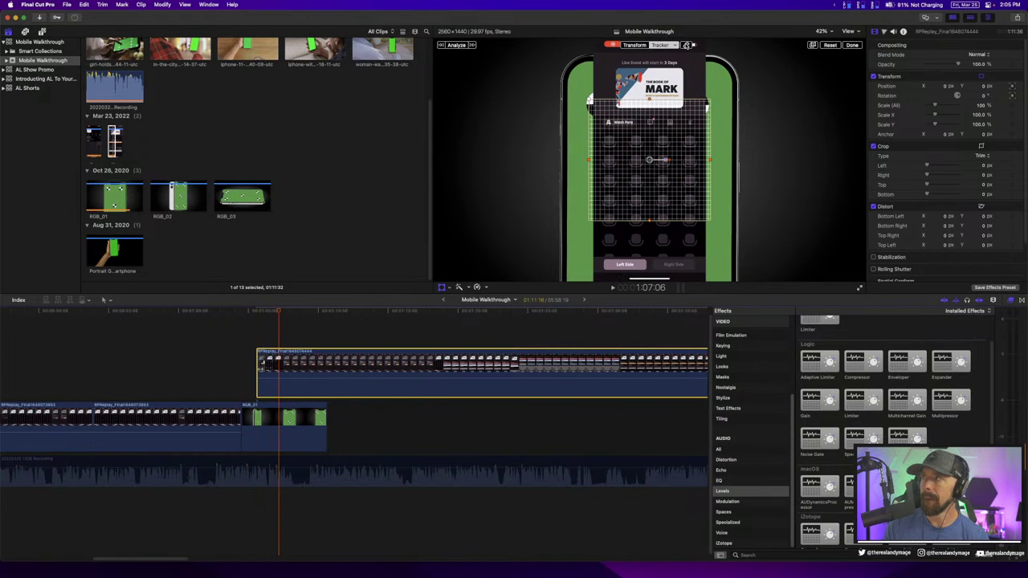
left_click(685, 45)
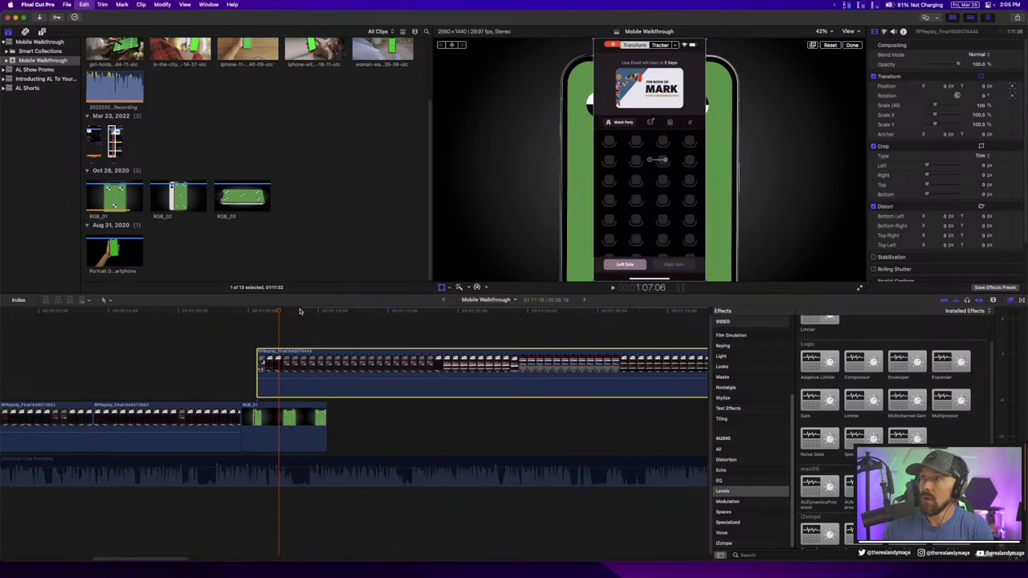
key("Delete")
left_click_drag(114, 252, 345, 420)
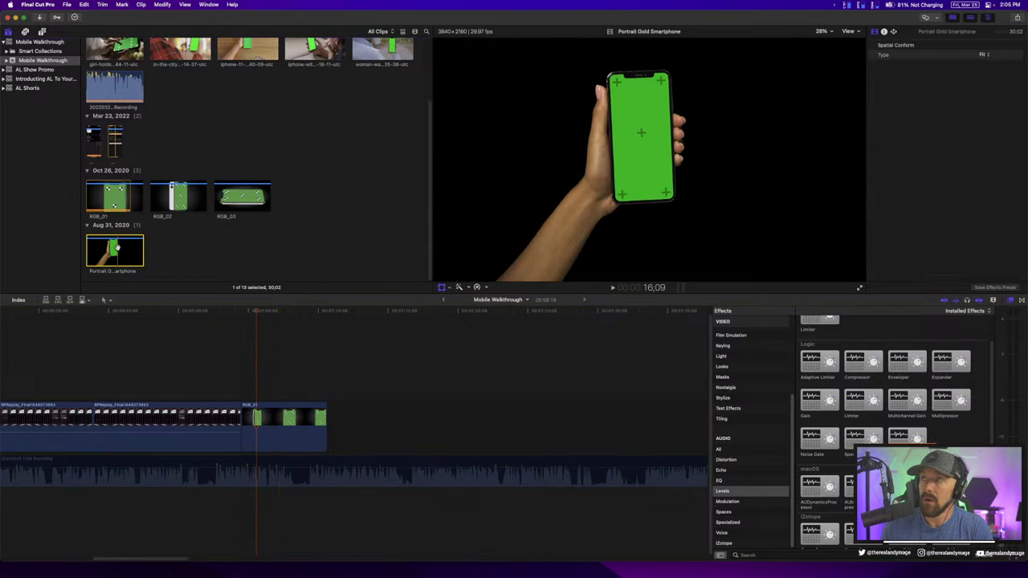
Delete RGB_01 so the Portrait Gold Smartphone clip takes its place, then check and select it
left_click(289, 422)
key("Delete")
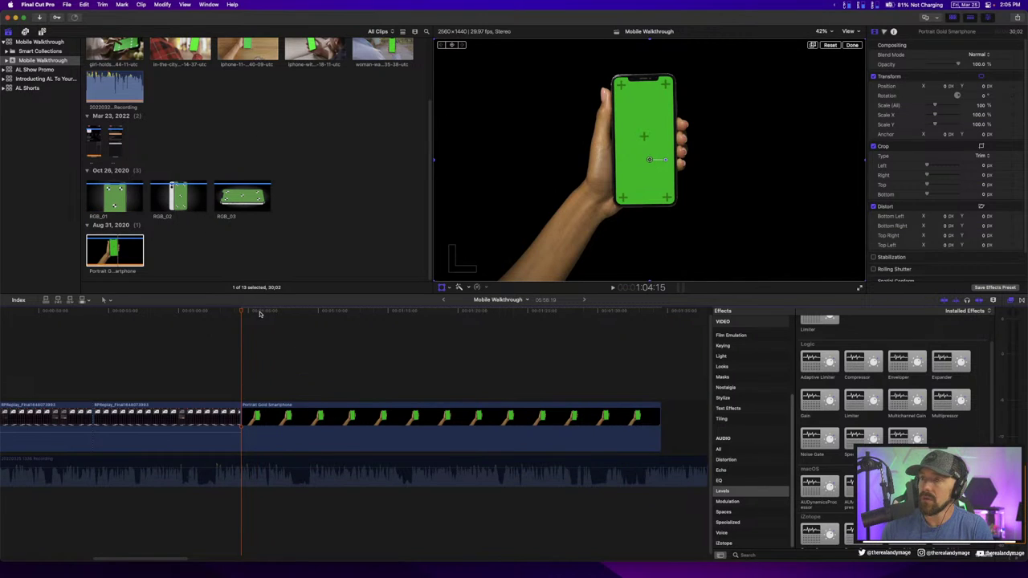
left_click_drag(260, 314, 239, 319)
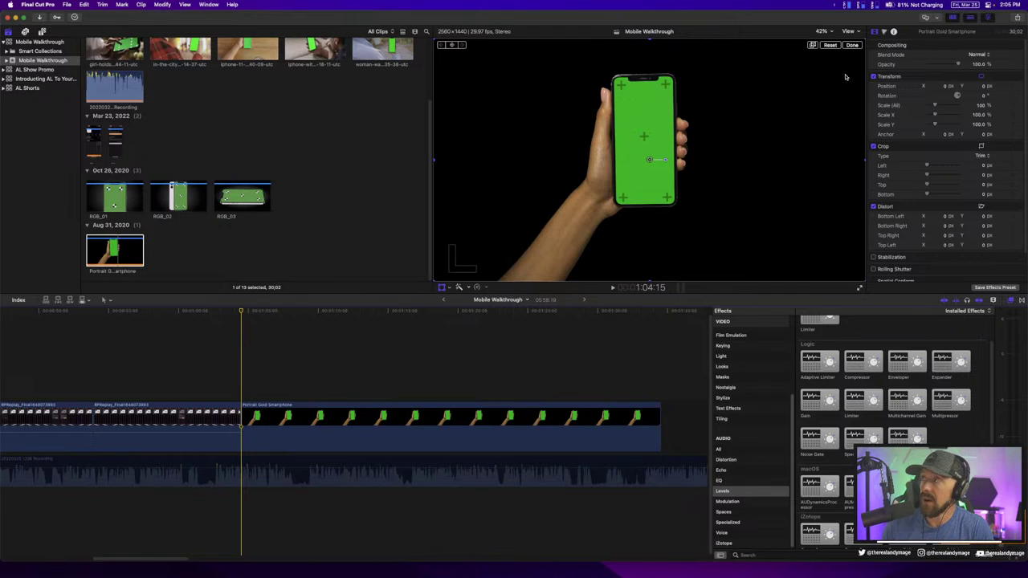
scroll(977, 249, "down", 2)
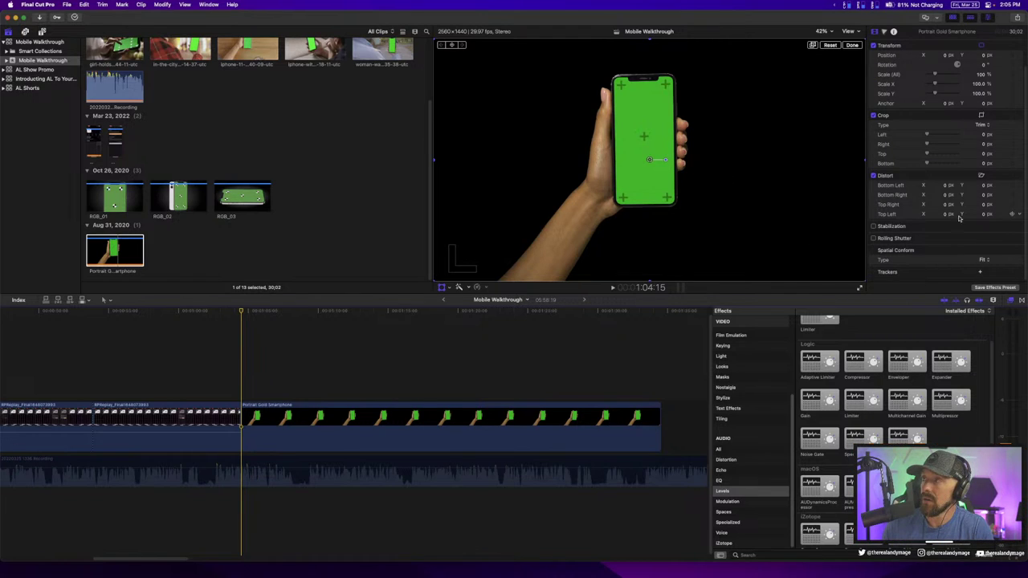
left_click(313, 422)
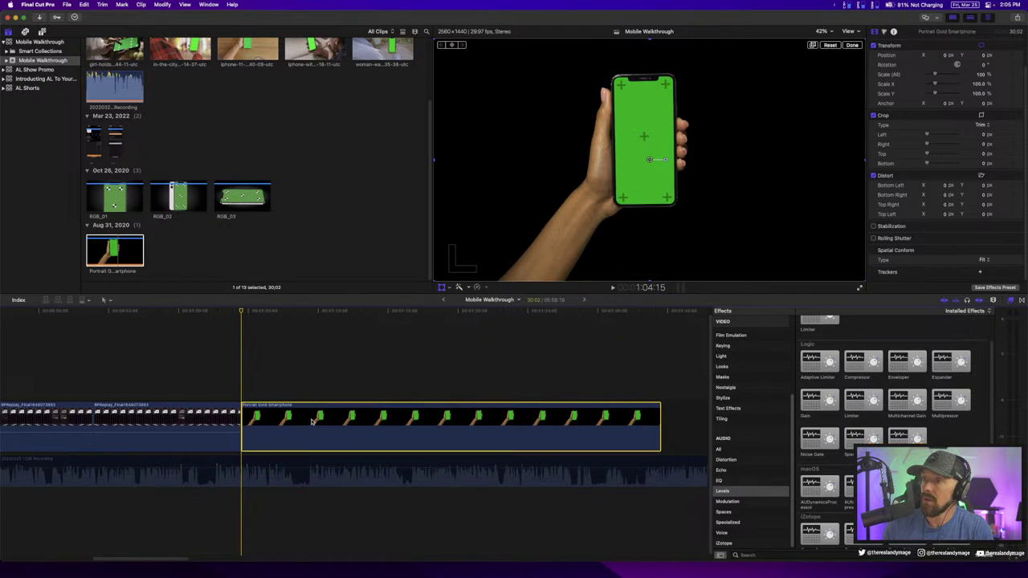
Add a tracker, shrink its box to a small strip at the phone screen's centre, and analyze
left_click(857, 46)
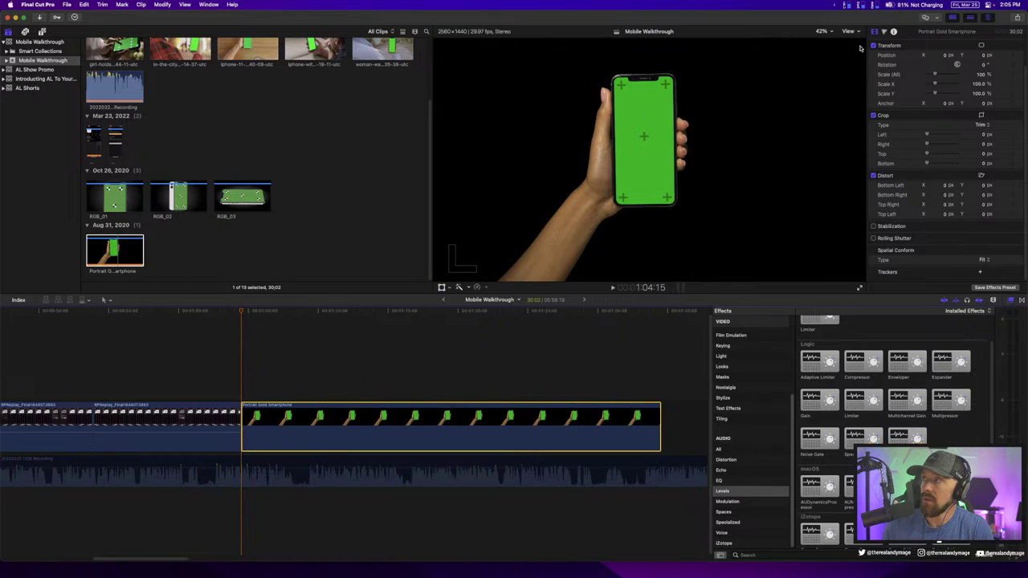
left_click(980, 273)
left_click_drag(652, 146, 656, 118)
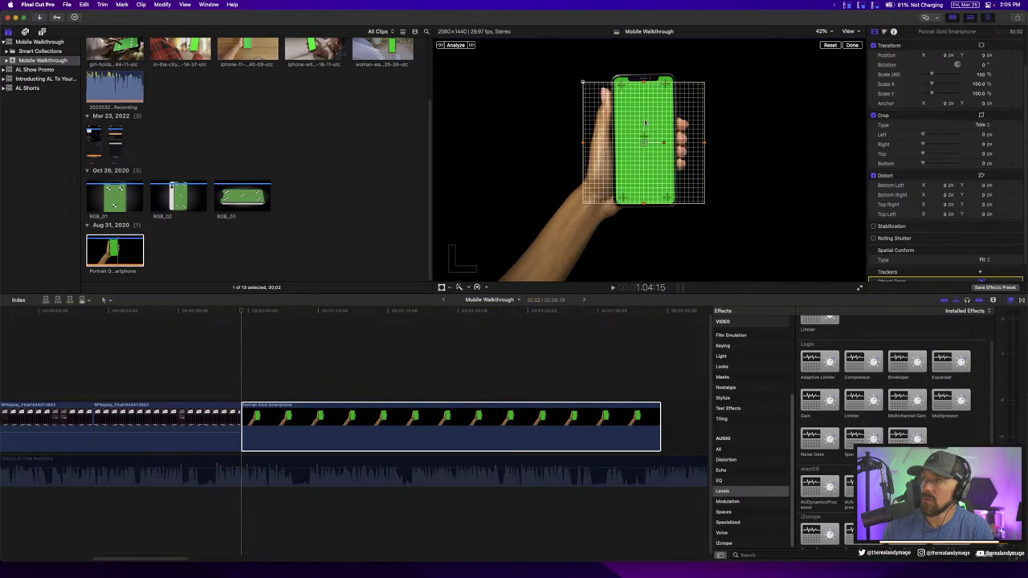
left_click_drag(709, 142, 658, 140)
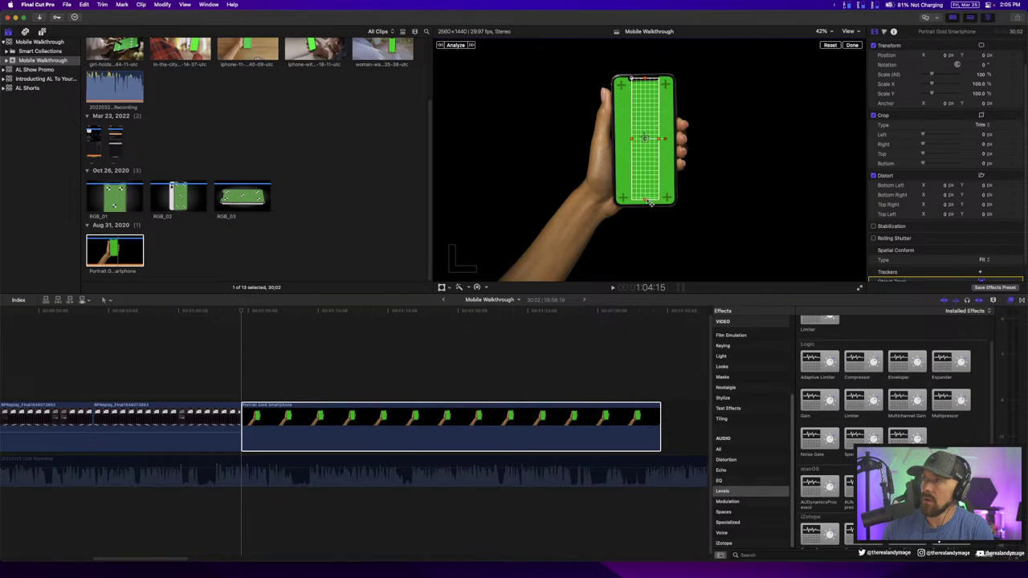
left_click_drag(644, 199, 644, 138)
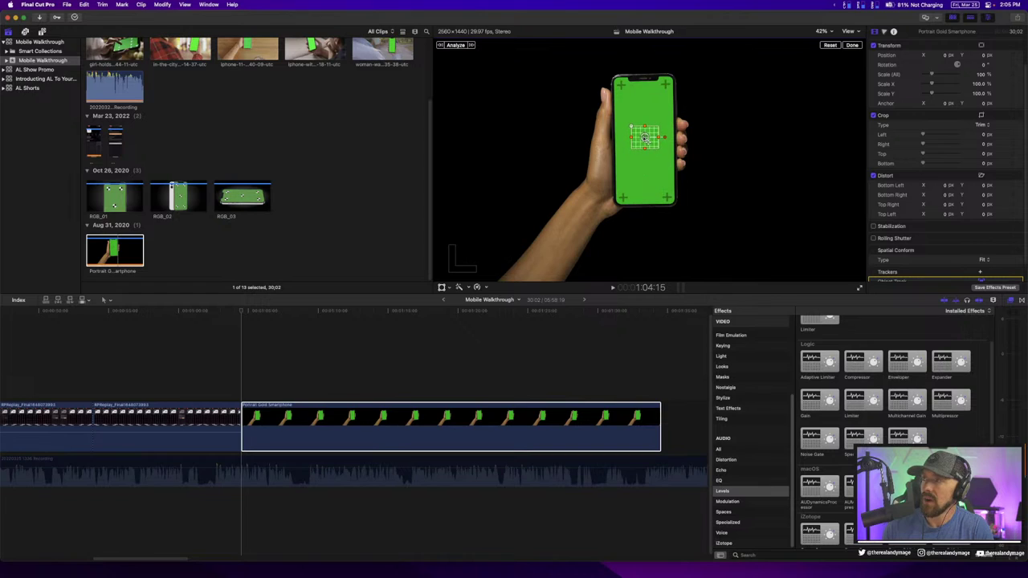
left_click(457, 46)
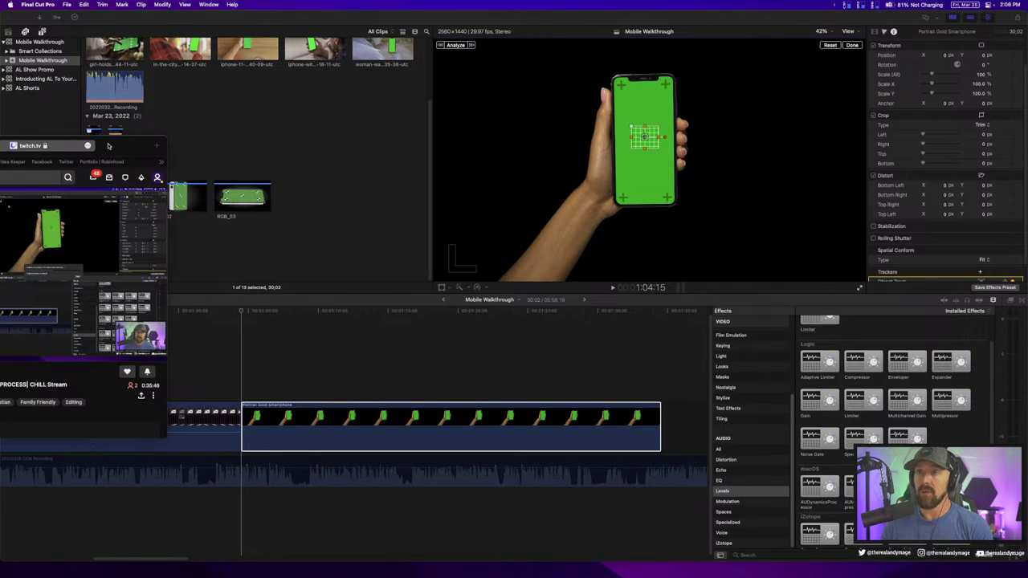
Minimize the Twitch browser window and select the Portrait Gold Smartphone clip in the timeline
double_click(118, 148)
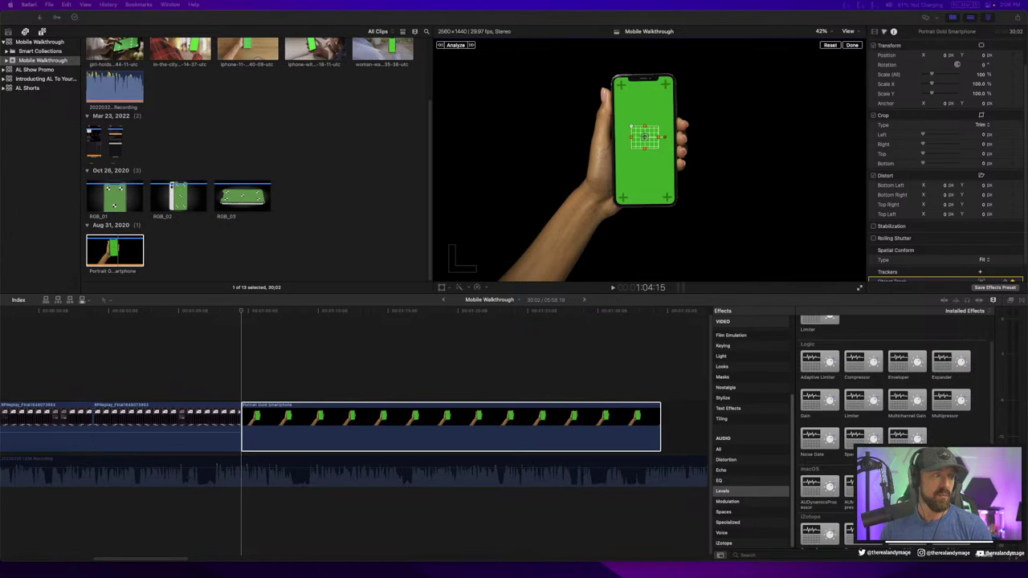
left_click(370, 163)
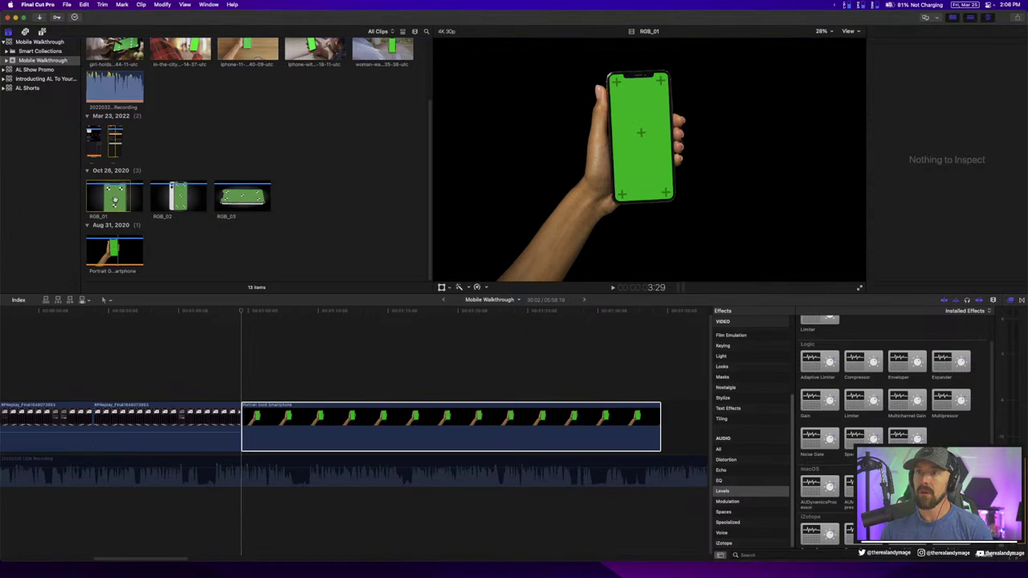
left_click(457, 374)
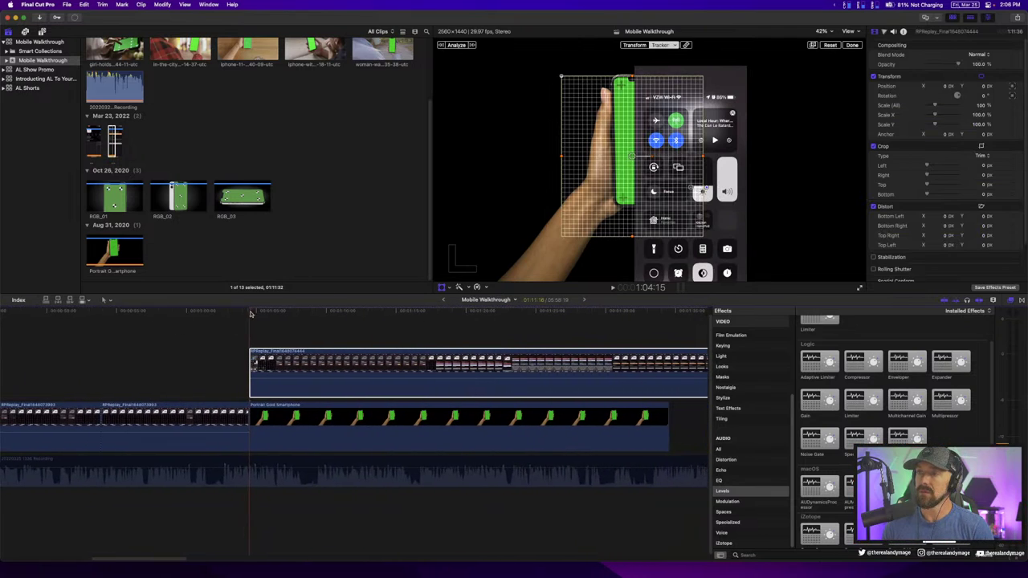
Connect the screen recording at the playhead and cut it to end with the portrait clip, removing the gap
left_click_drag(250, 314, 354, 313)
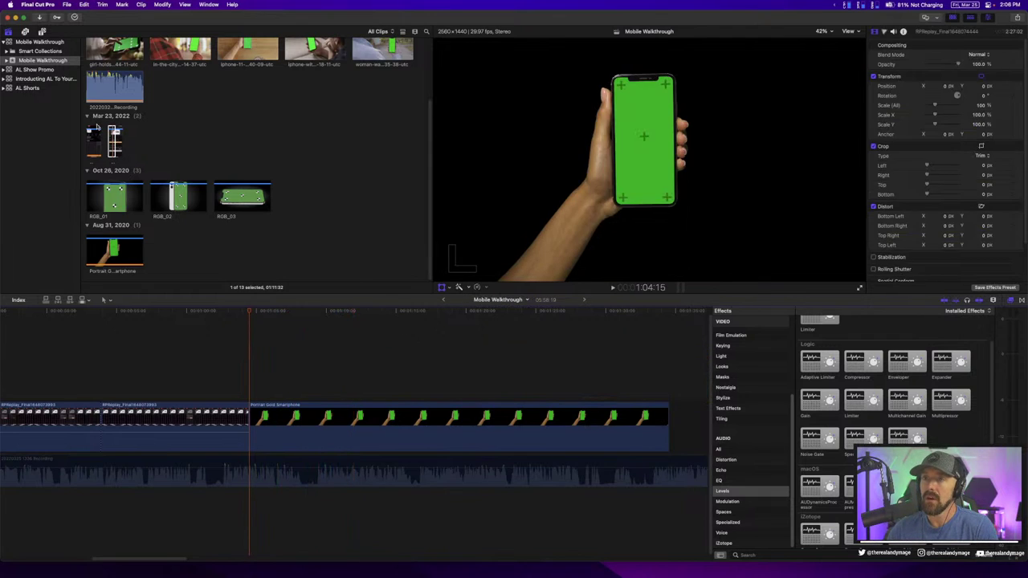
left_click_drag(115, 141, 252, 365)
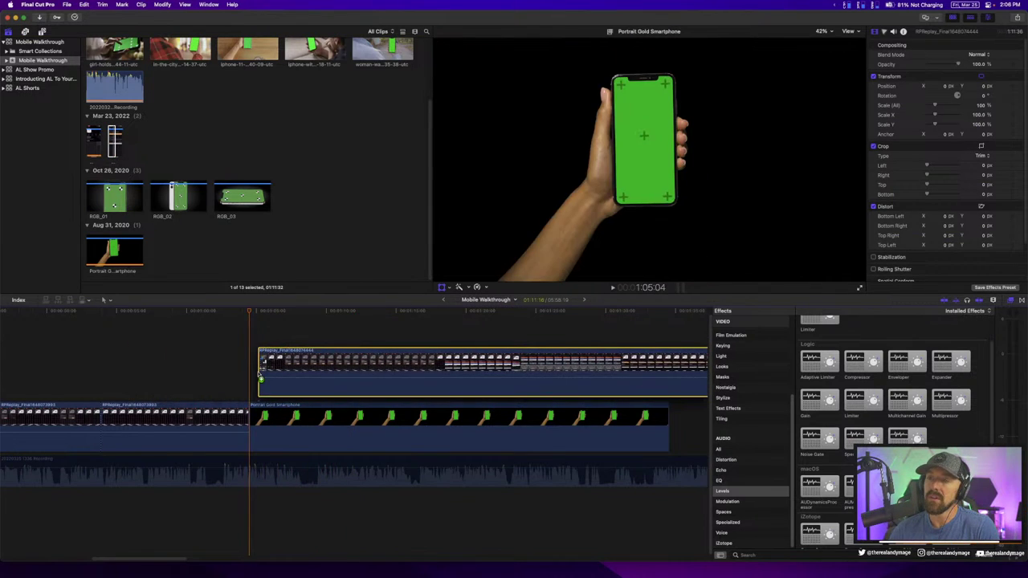
key("b")
scroll(401, 373, "right", 5)
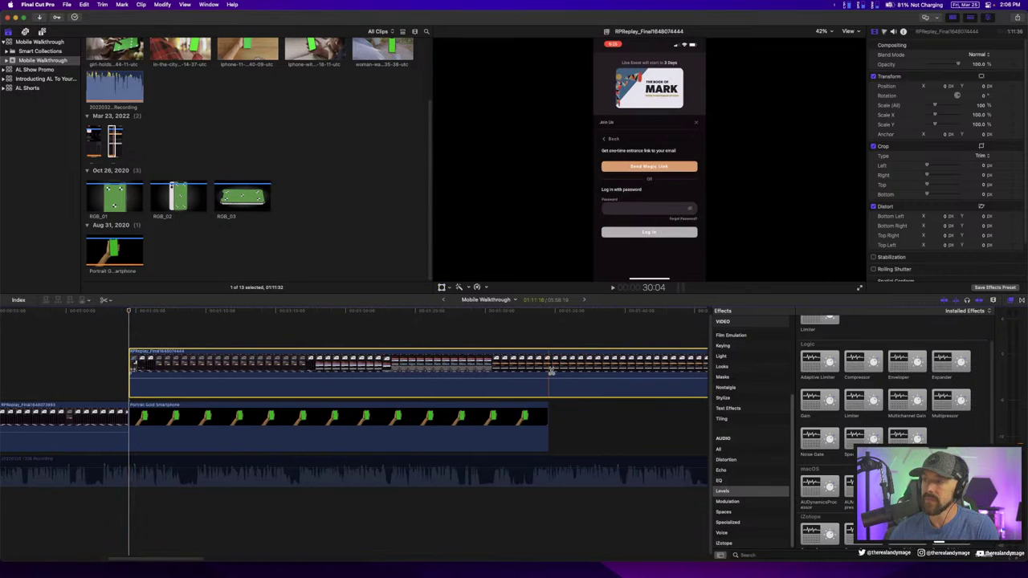
left_click(549, 368)
key("a")
left_click(605, 371)
key("Delete")
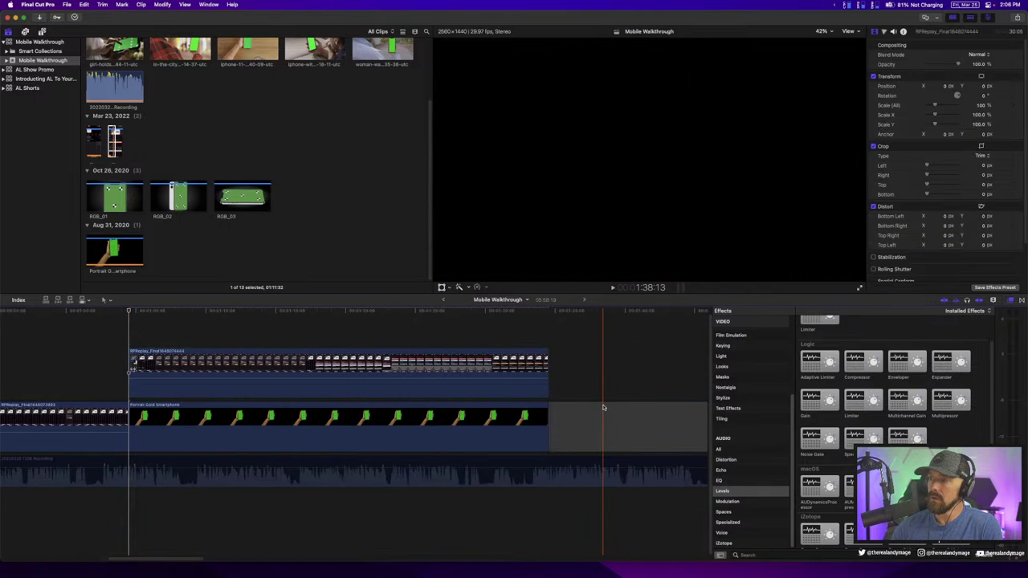
left_click(603, 409)
key("Delete")
Select the connected recording and bring up the viewer's transform, crop and distort choices
left_click(418, 372)
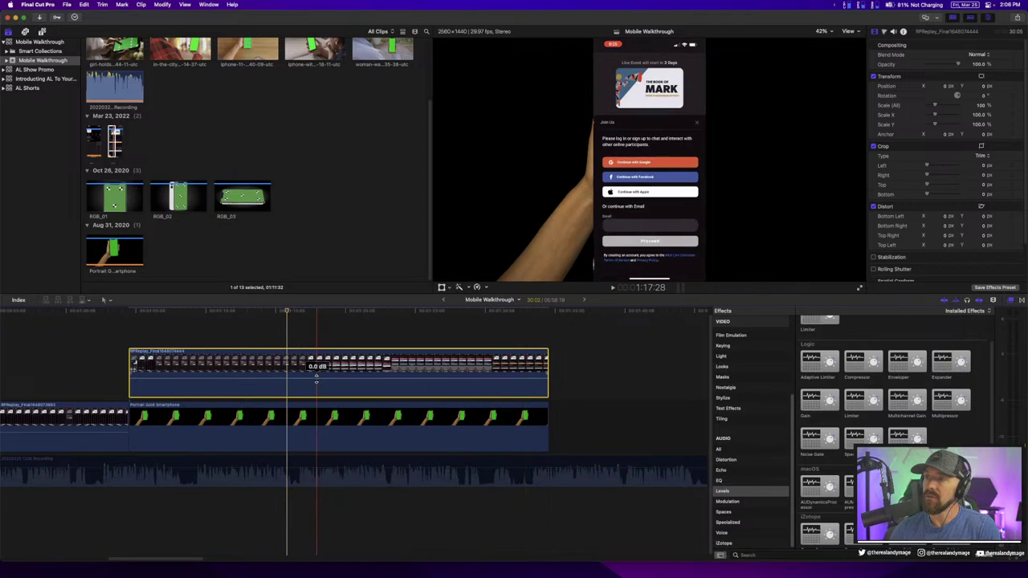
left_click(273, 426)
left_click(285, 358)
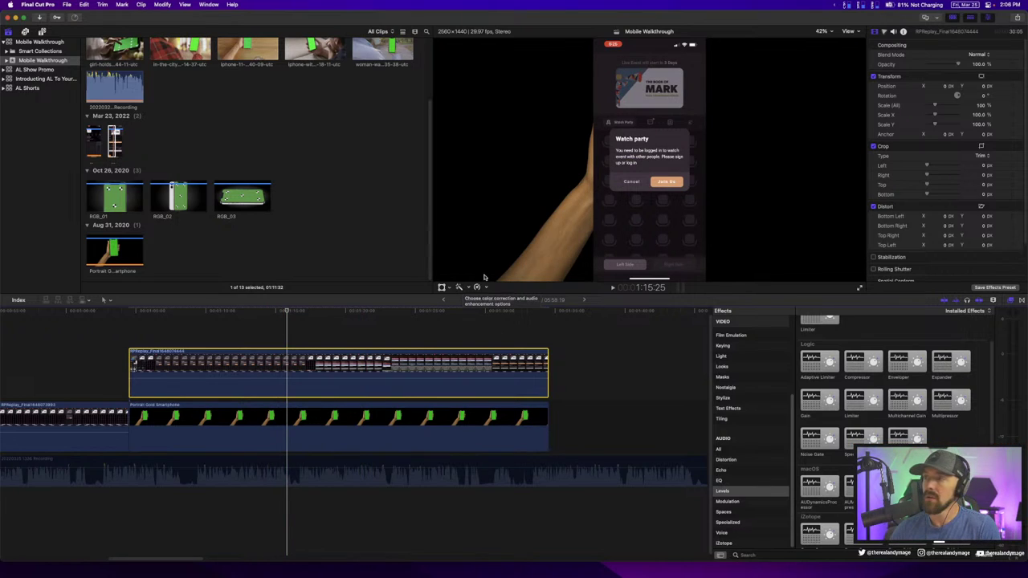
left_click(460, 288)
left_click(459, 288)
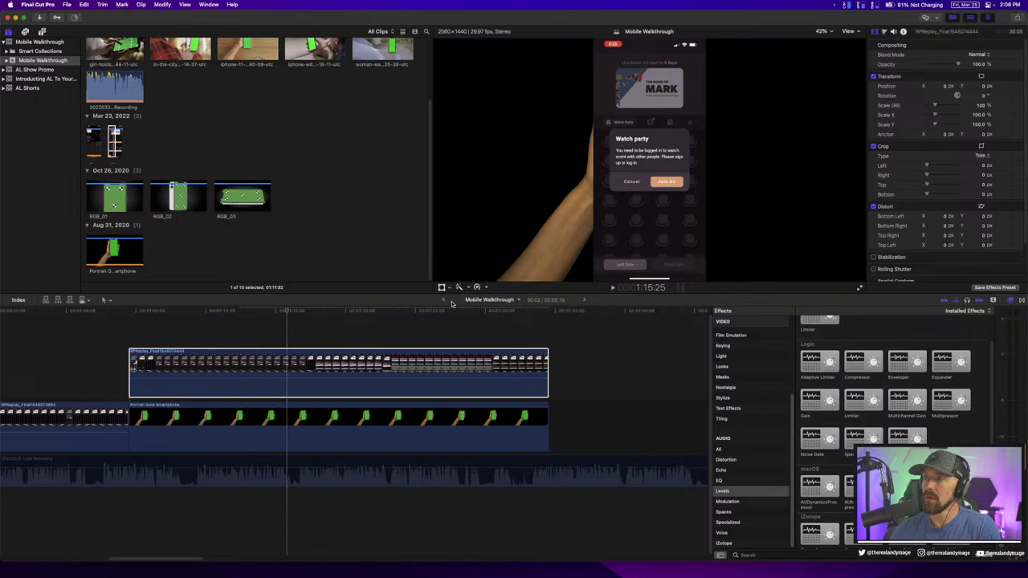
left_click(447, 287)
Use Distort to pin the recording's corners onto the green phone screen's corners, then confirm
left_click(472, 298)
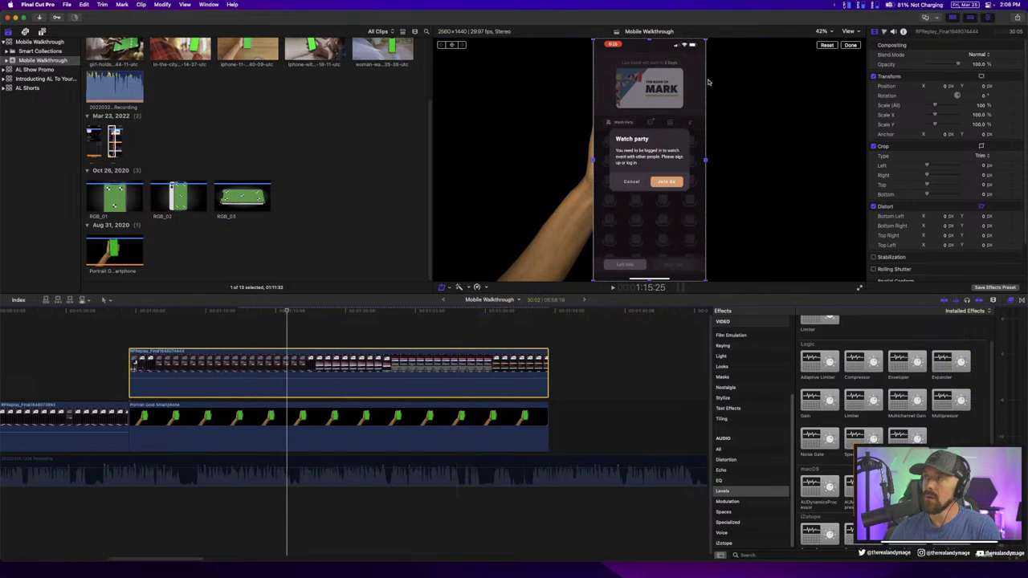
left_click_drag(705, 40, 669, 74)
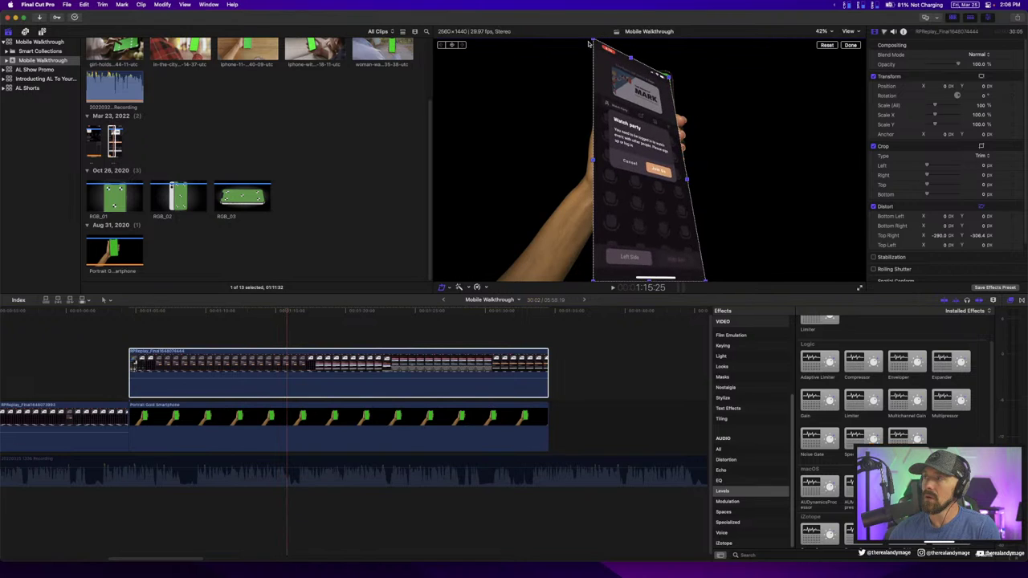
left_click_drag(589, 43, 612, 77)
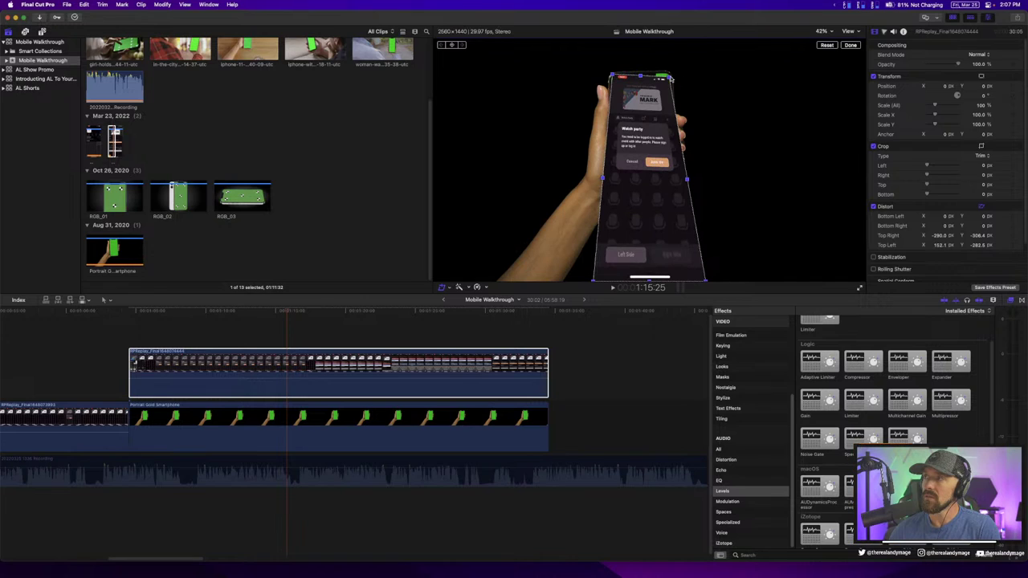
left_click_drag(670, 78, 666, 74)
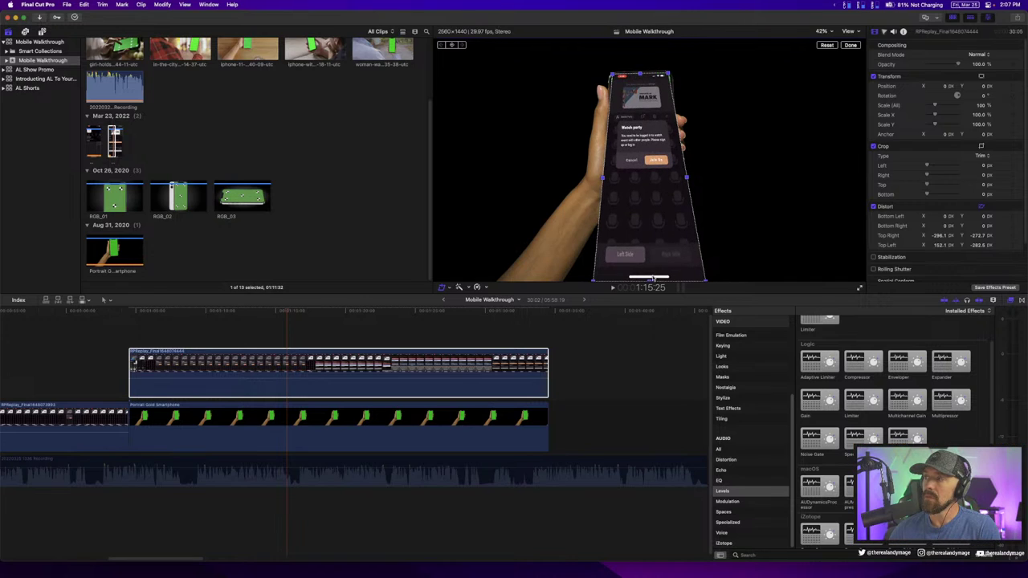
mouse_move(648, 280)
left_mouse_down()
mouse_move(656, 202)
mouse_move(674, 200)
left_mouse_up()
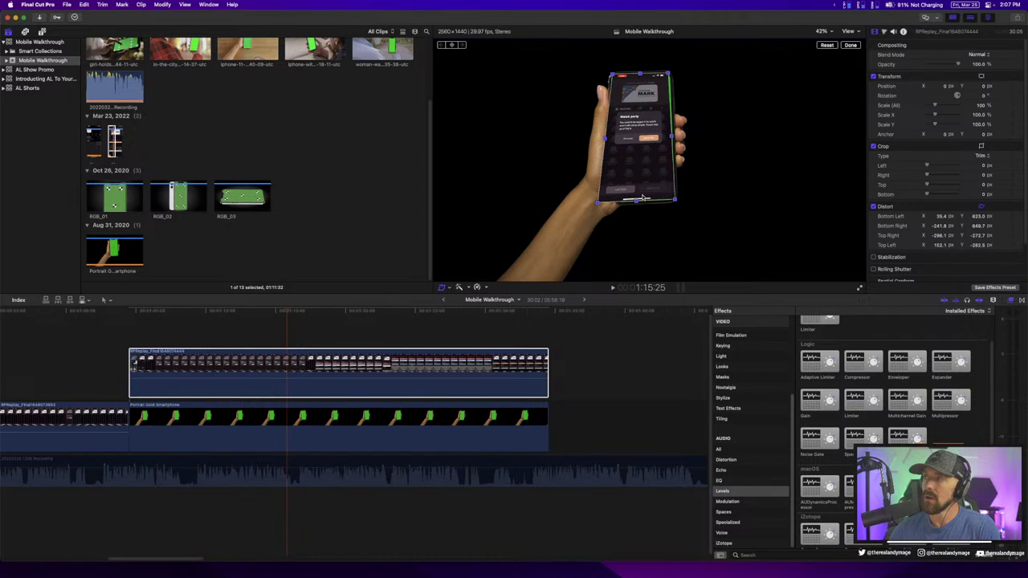
left_click_drag(599, 203, 618, 204)
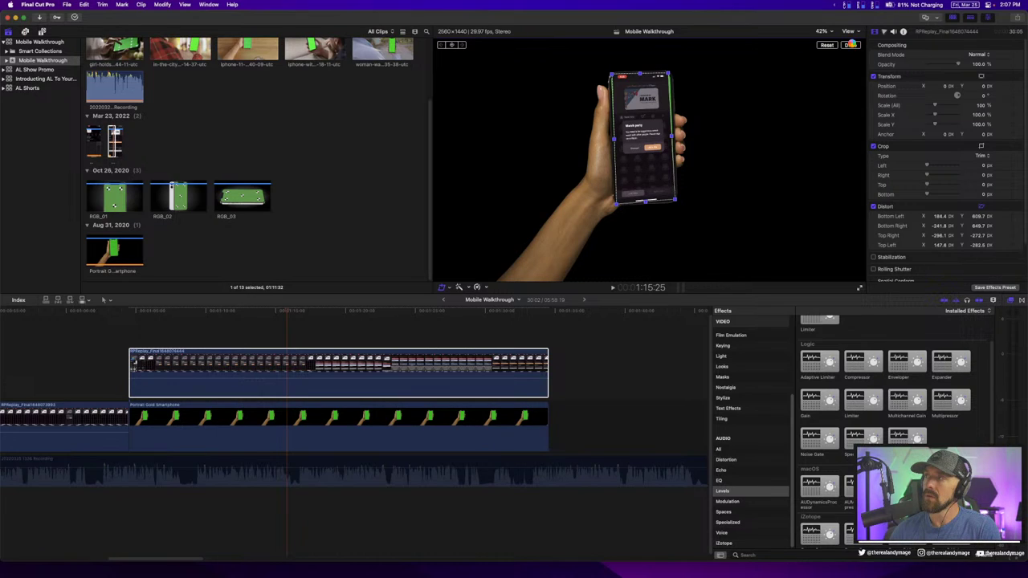
left_click(850, 44)
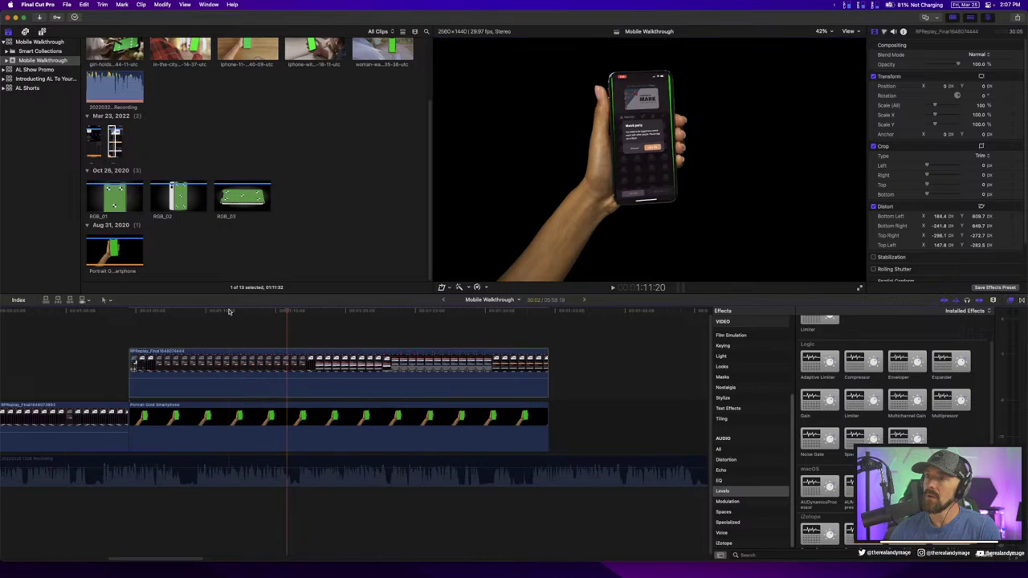
left_click(267, 370)
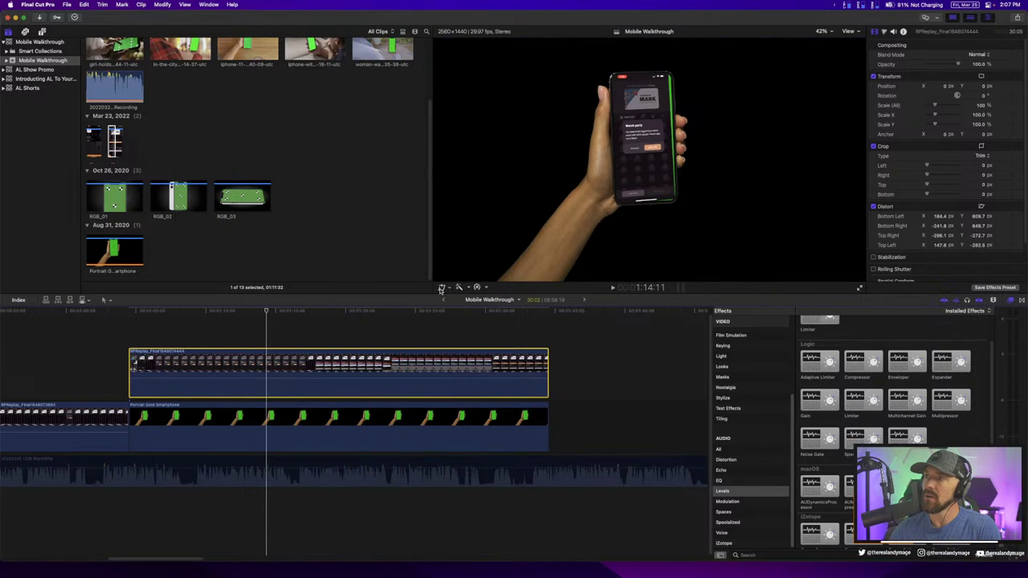
left_click(440, 288)
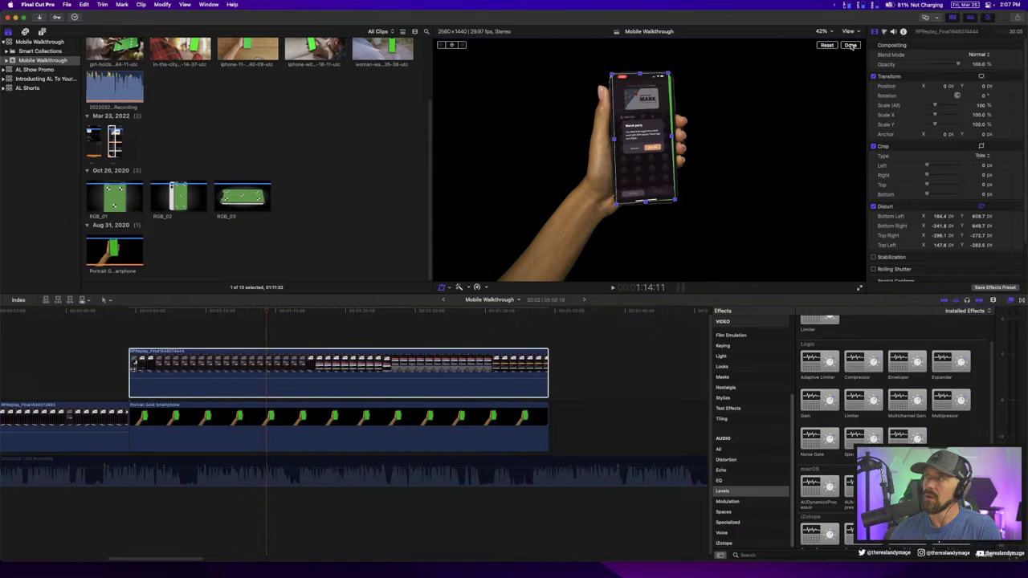
Close Distort and switch the recording's viewer controls to Transform
left_click(850, 46)
left_click(630, 152)
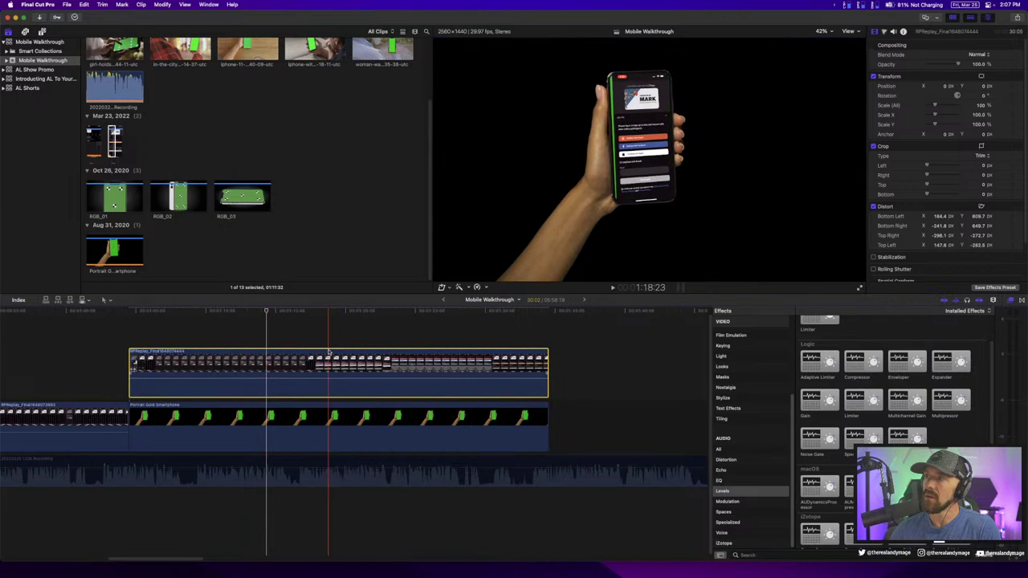
left_click(451, 288)
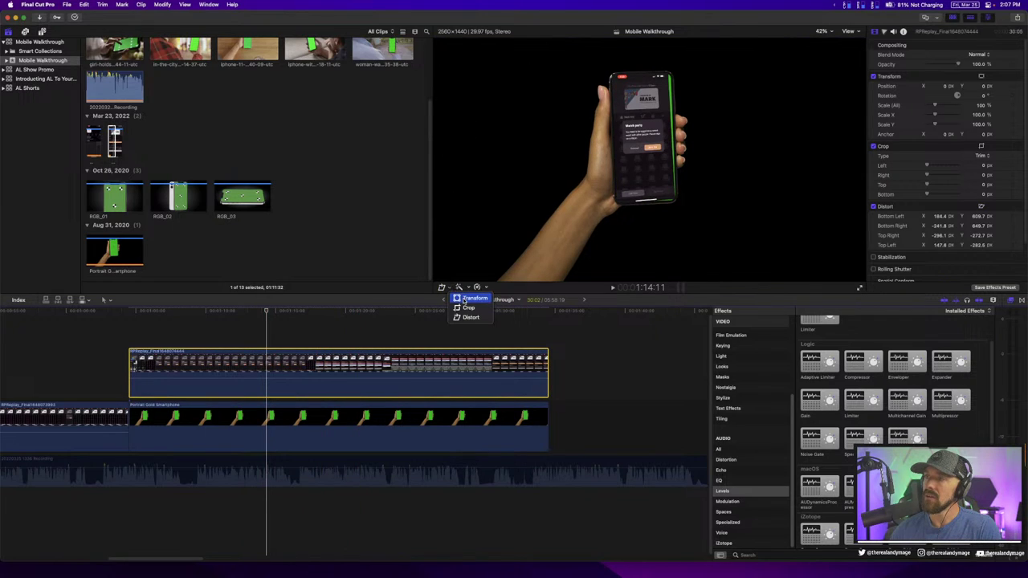
left_click(472, 299)
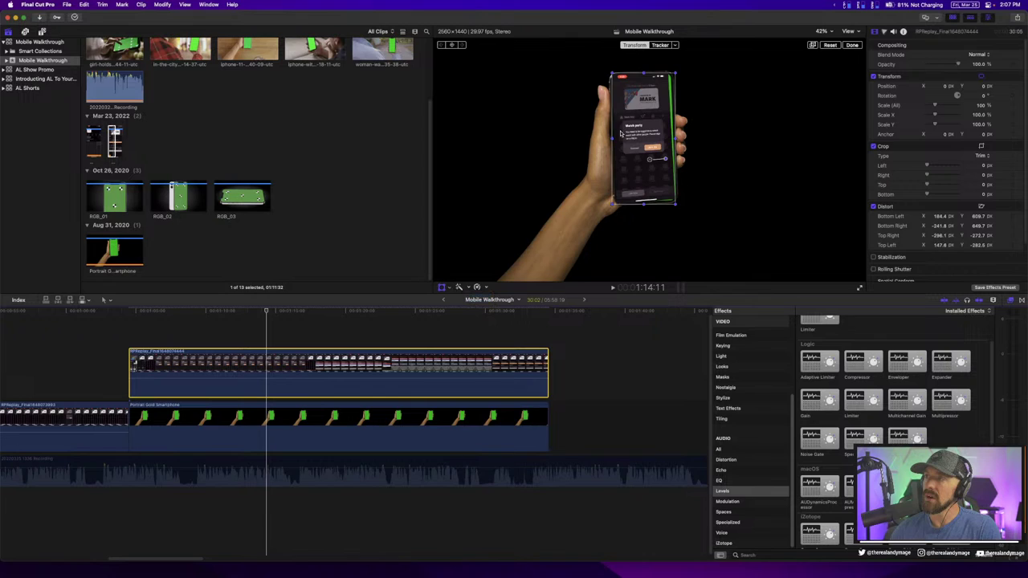
Create a new tracker from the Portrait Gold Smartphone clip and narrow the recording slightly
left_click(676, 46)
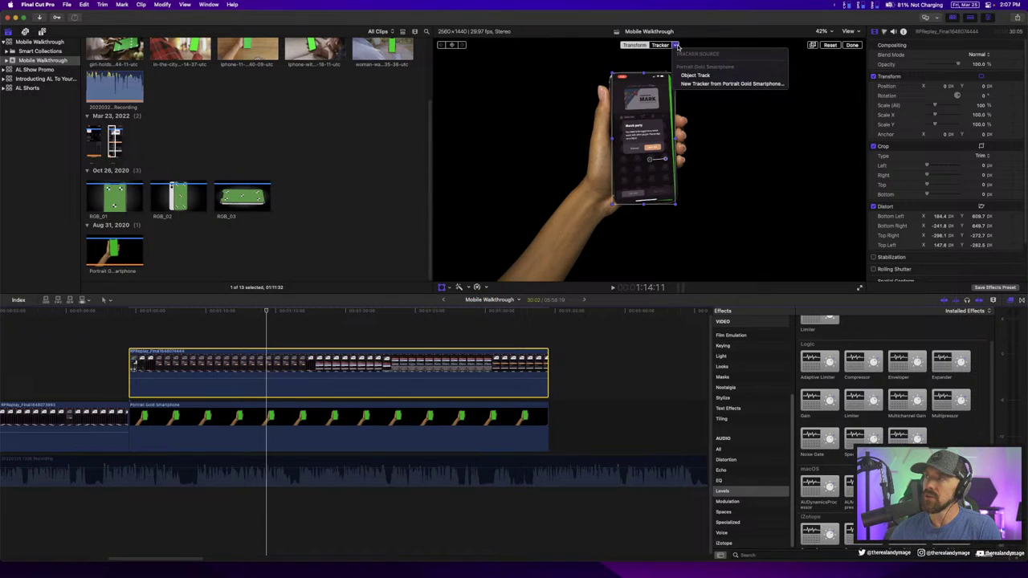
left_click(701, 84)
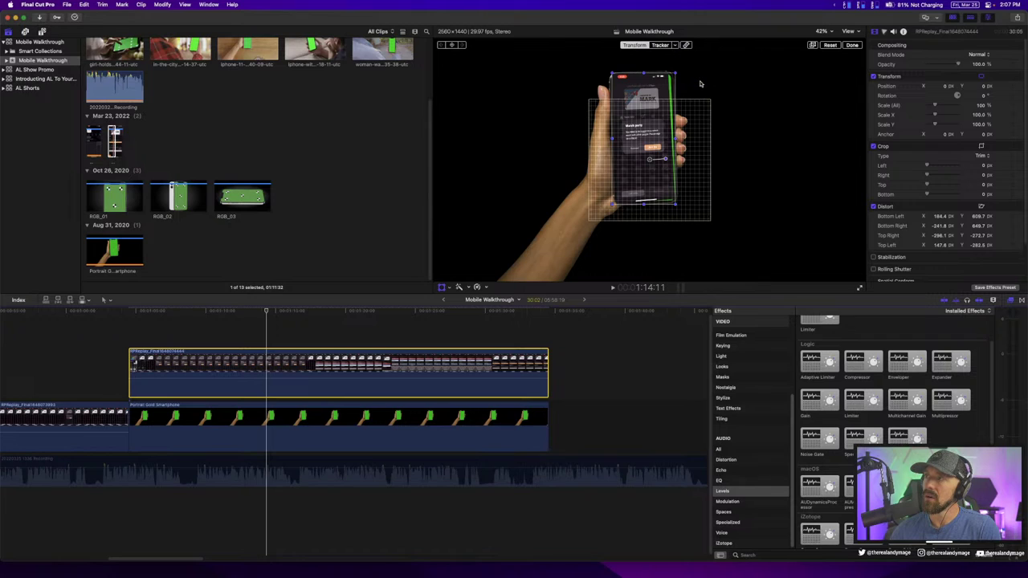
left_click_drag(674, 139, 672, 138)
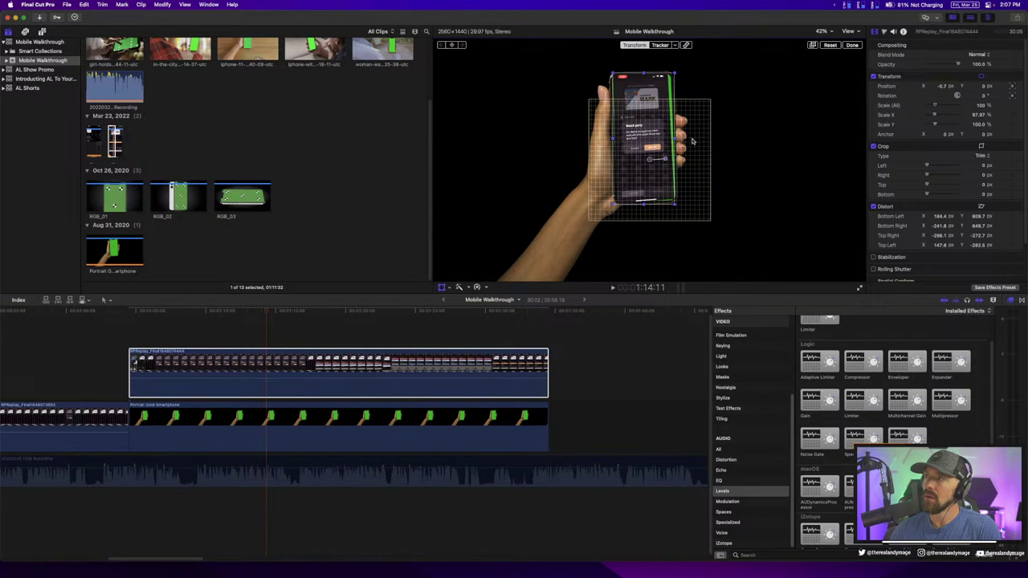
left_click(669, 152)
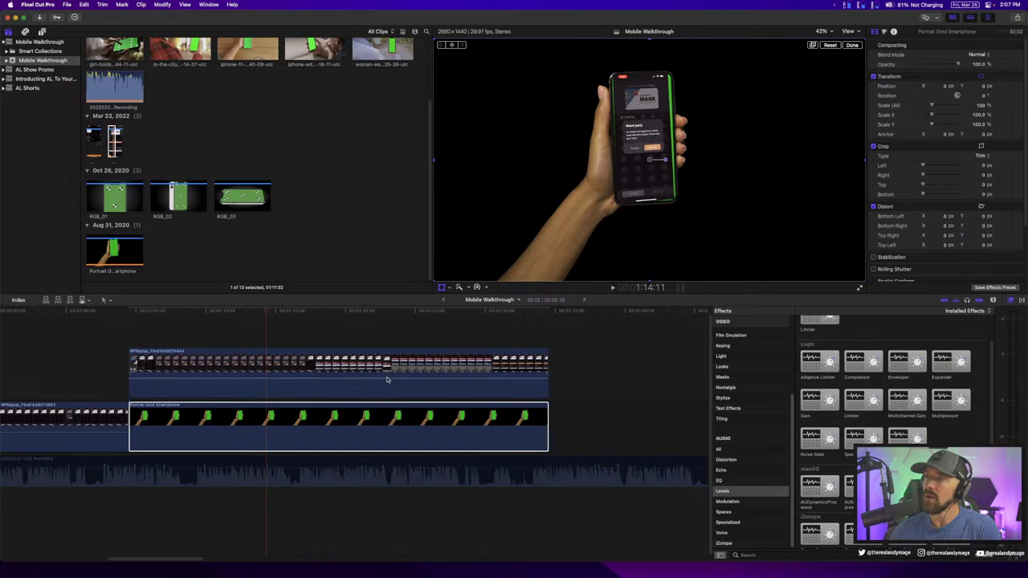
left_click(387, 379)
left_click(674, 45)
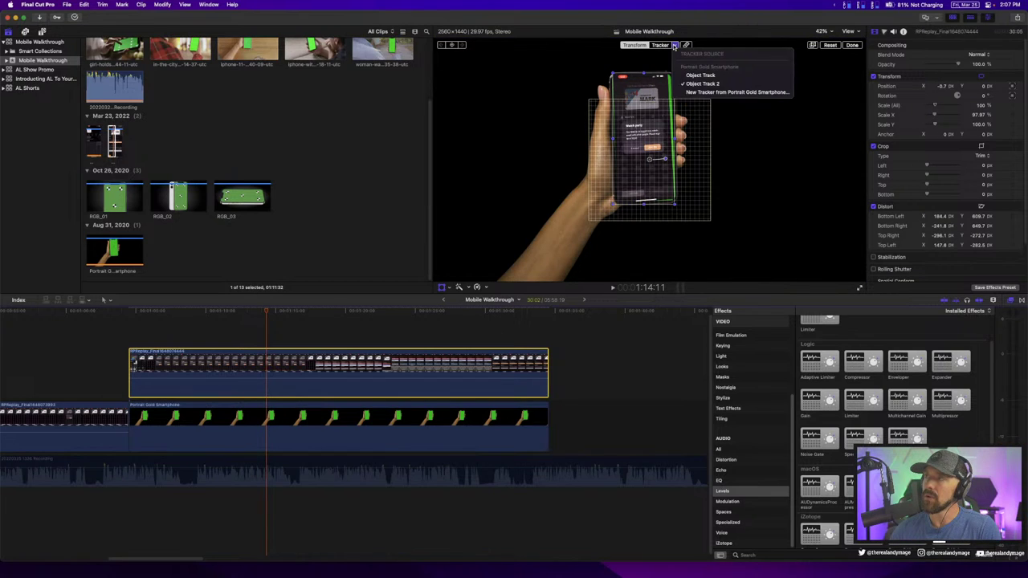
left_click(719, 92)
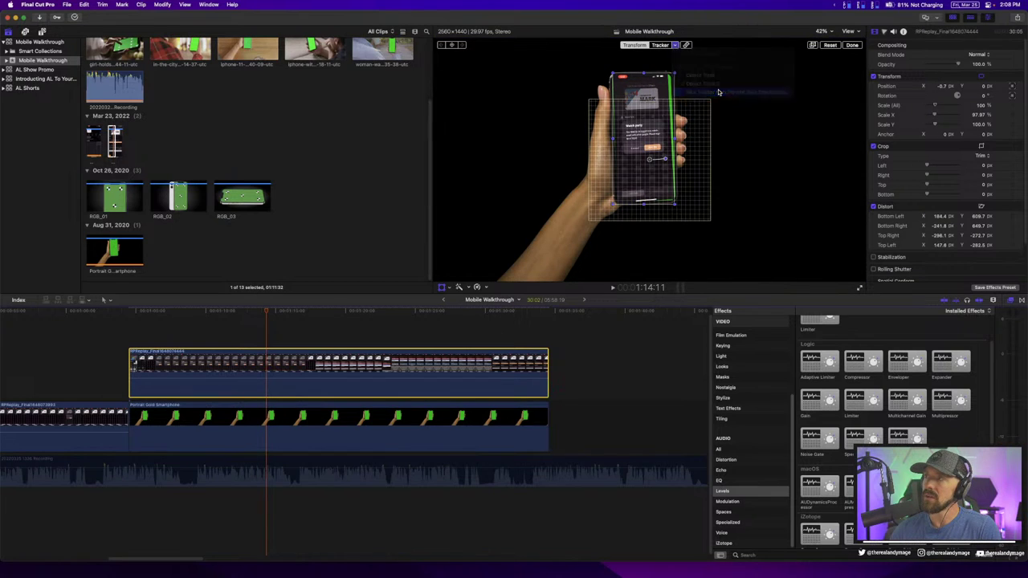
Play back the tracked phone shot to check the recording's alignment
left_click(850, 45)
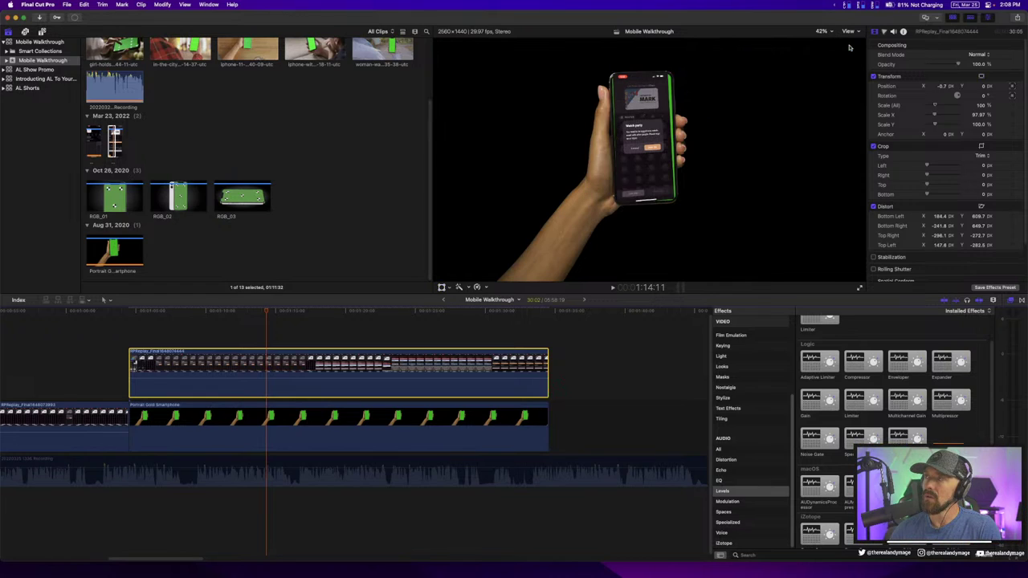
key("space")
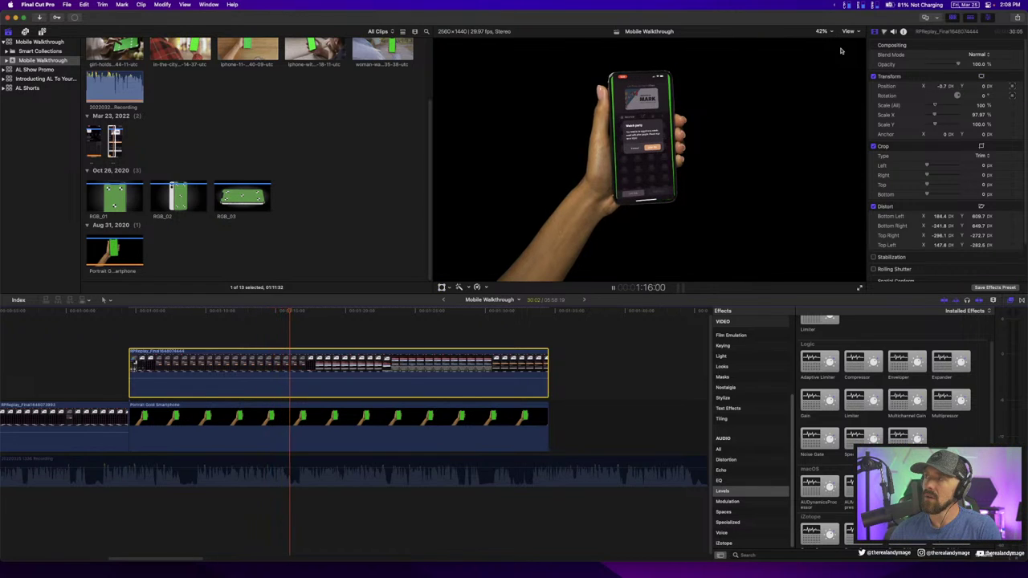
key("space")
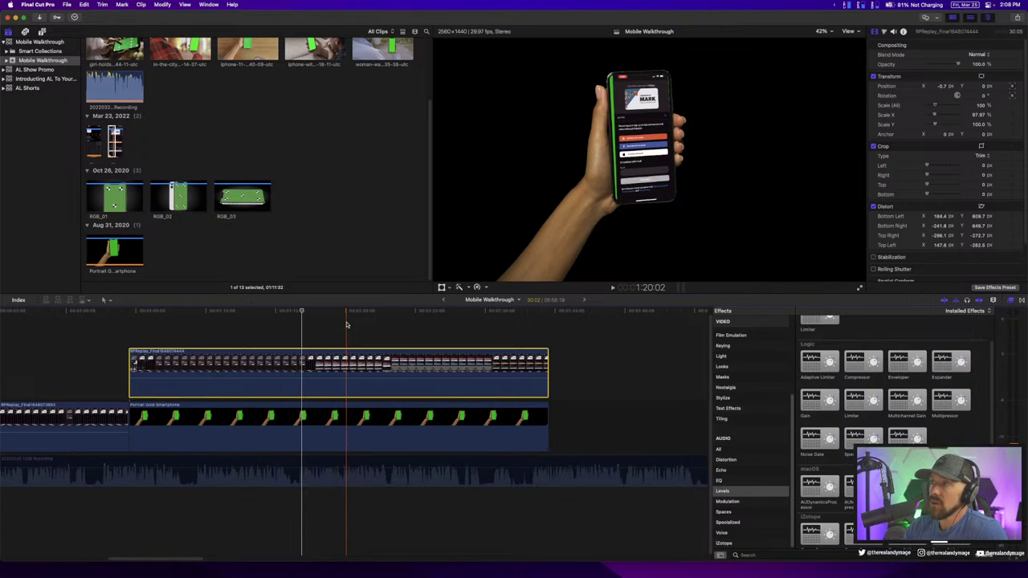
Select the recording with the playhead at 1:17:06 and bring up its transform controls
left_click(347, 324)
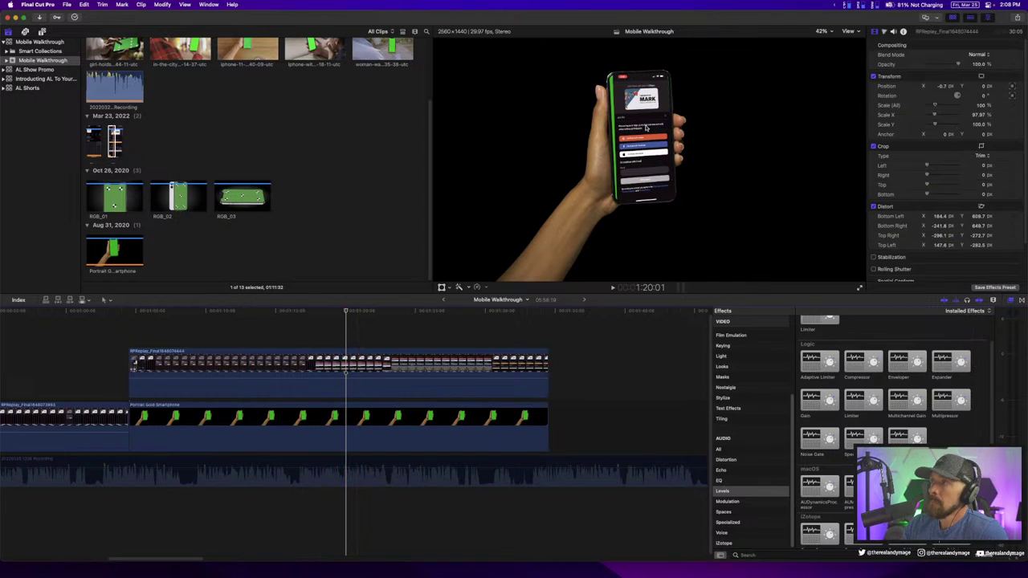
left_click(346, 357)
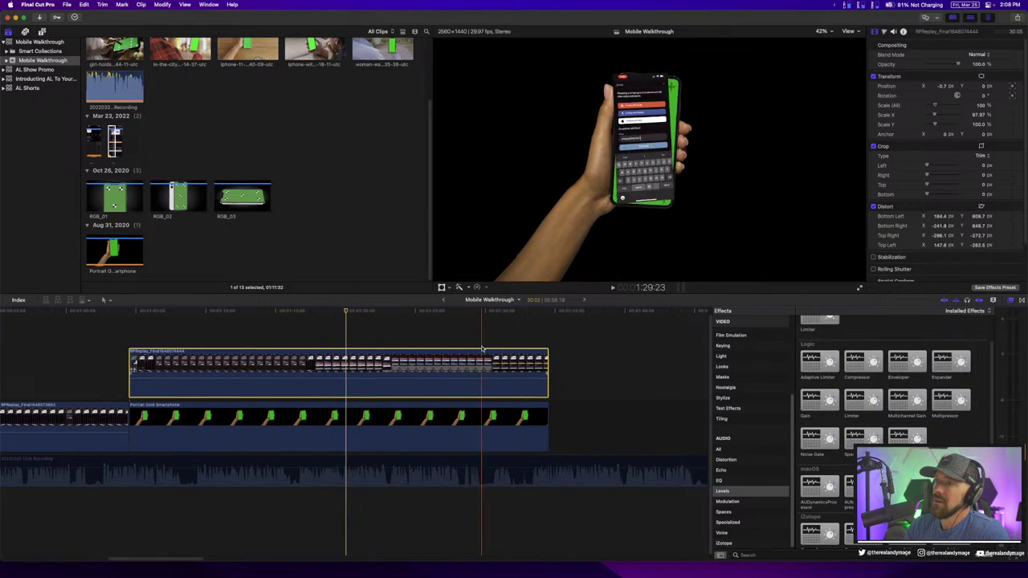
left_click(305, 333)
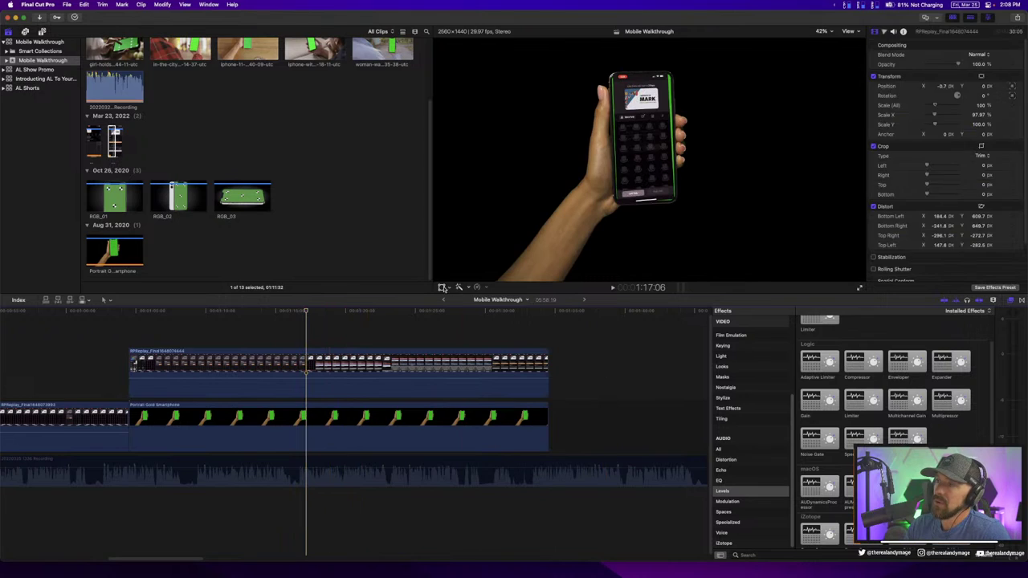
left_click(441, 287)
Create a fresh rectangular tracker from the Portrait Gold Smartphone clip for the recording
left_click(664, 46)
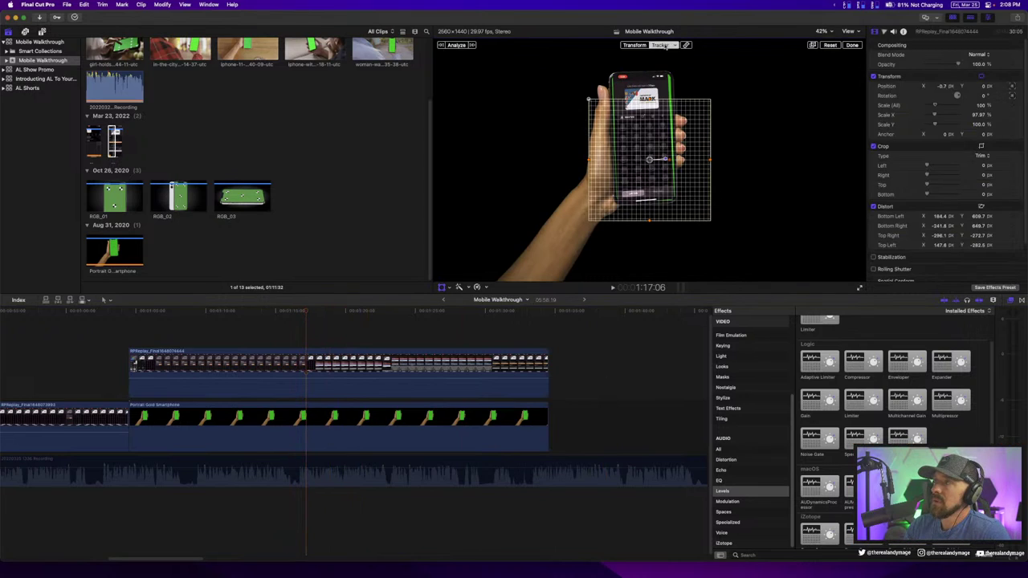
left_click(677, 45)
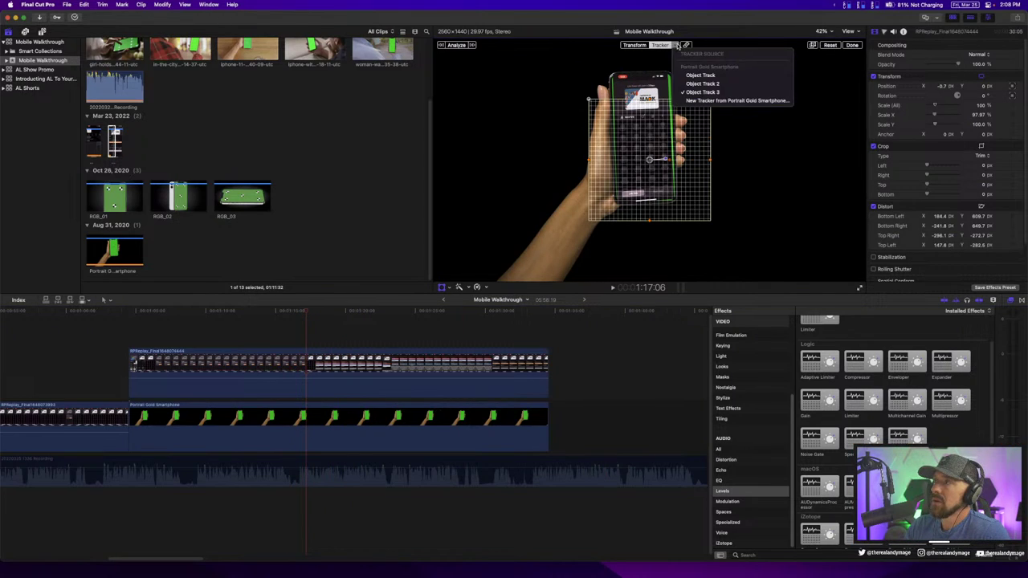
left_click(690, 100)
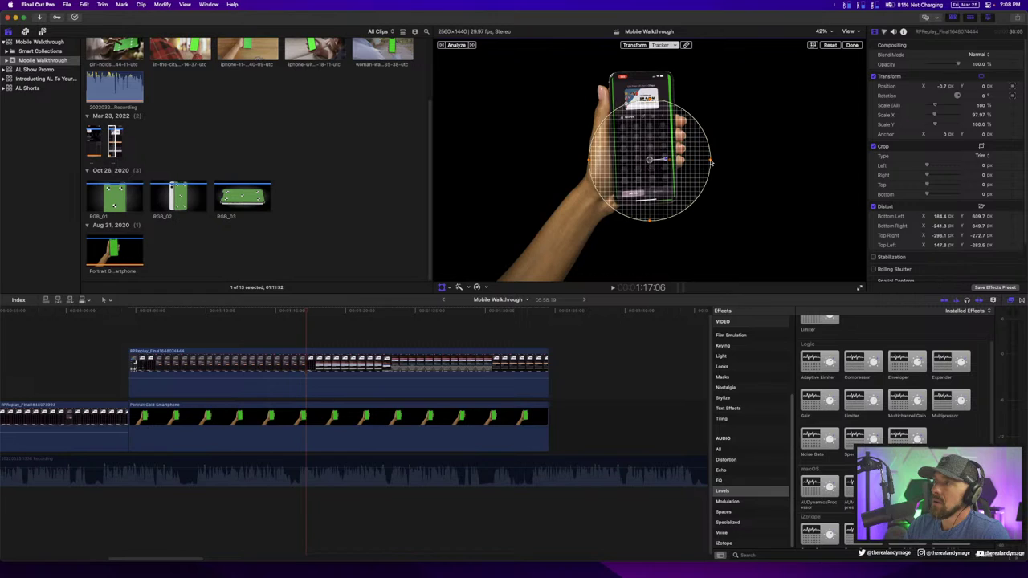
left_click_drag(710, 163, 671, 161)
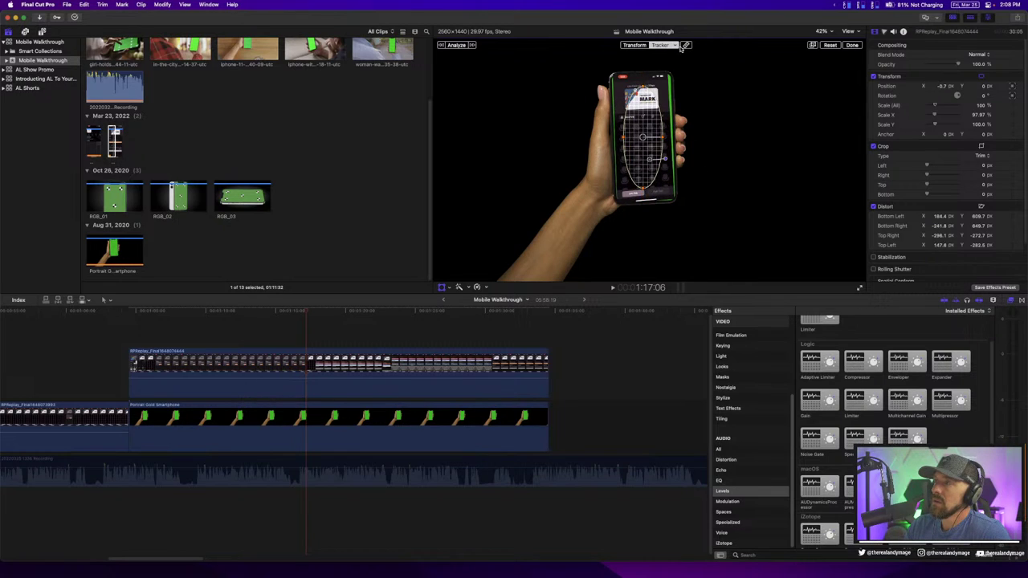
left_click(675, 46)
left_click(706, 99)
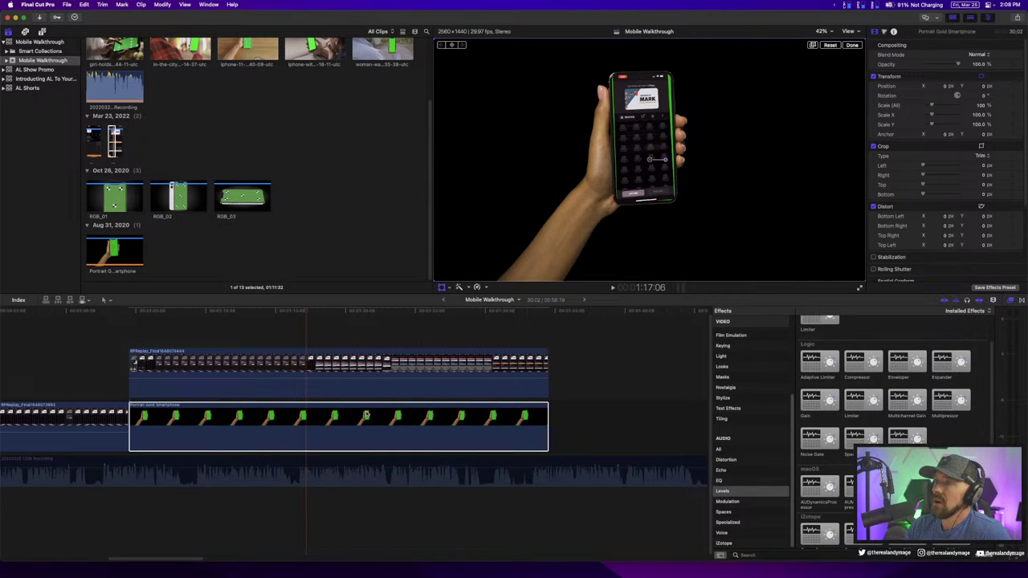
Match the recording to the tracking box at 121.82% scale and select both clips
left_click(372, 368)
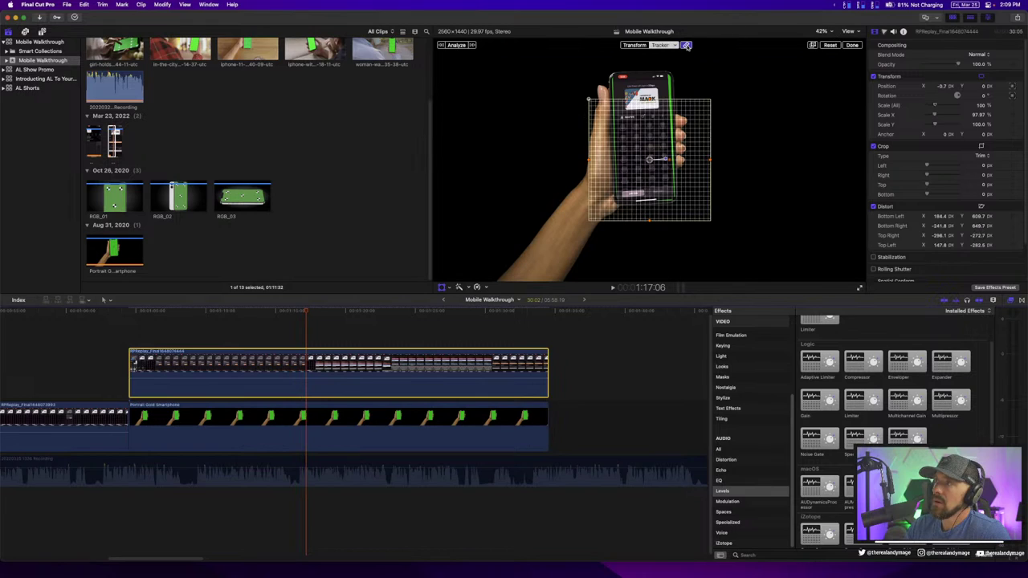
left_click(686, 46)
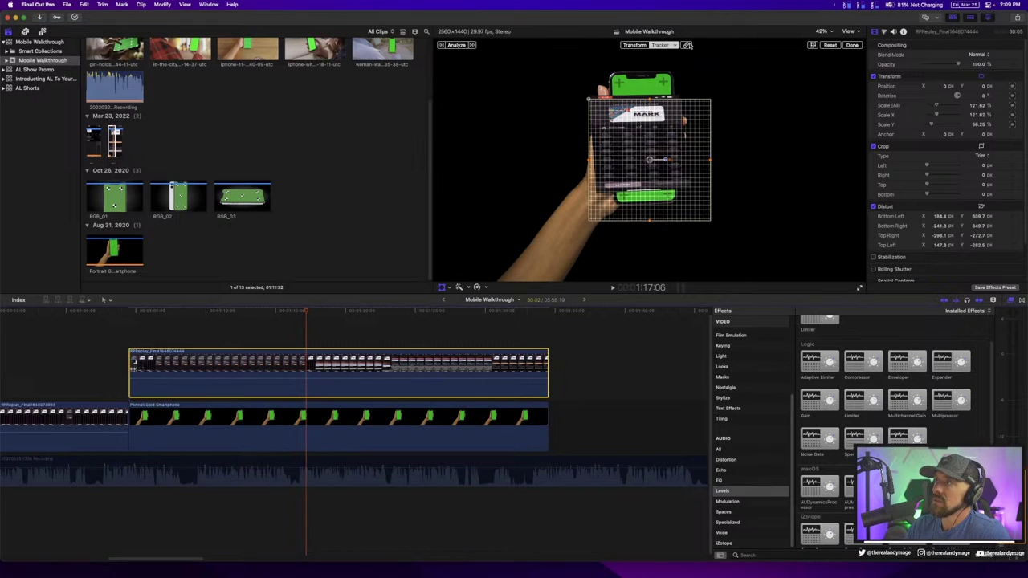
left_click(852, 45)
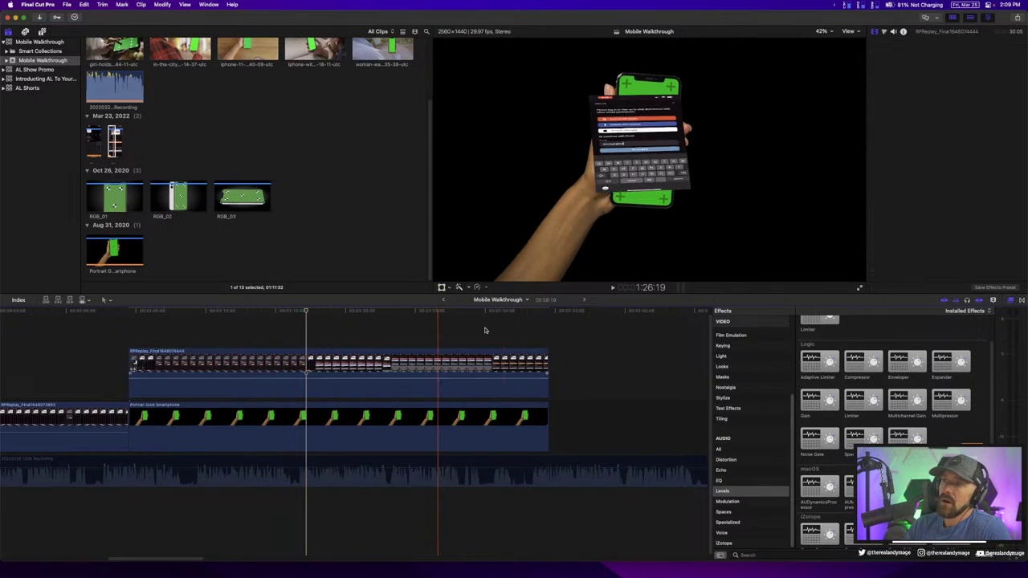
left_click_drag(504, 320, 414, 430)
Delete the phone clip and its connected recording, then select the voiceover audio clip
key("Delete")
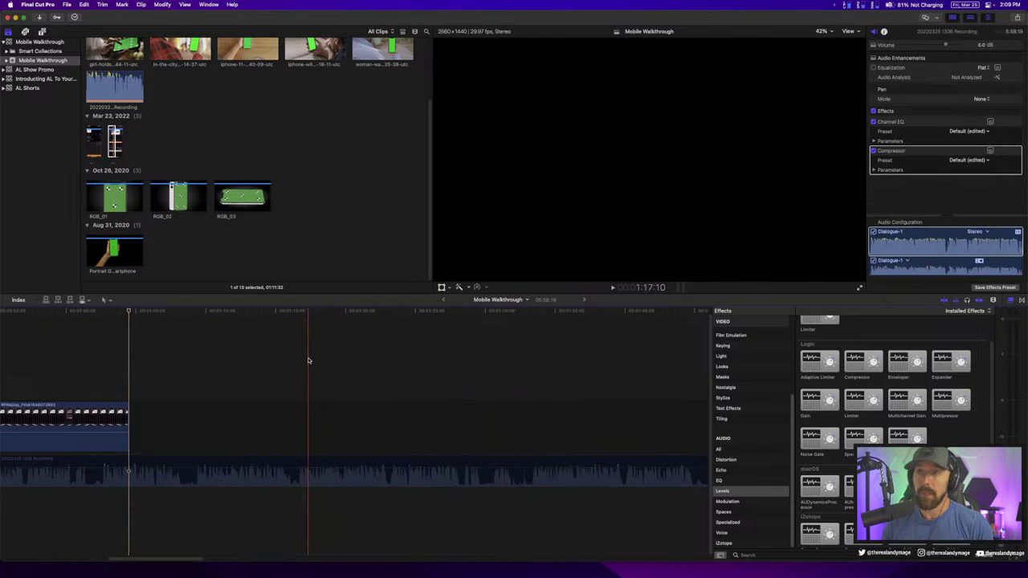
scroll(285, 365, "left", 10)
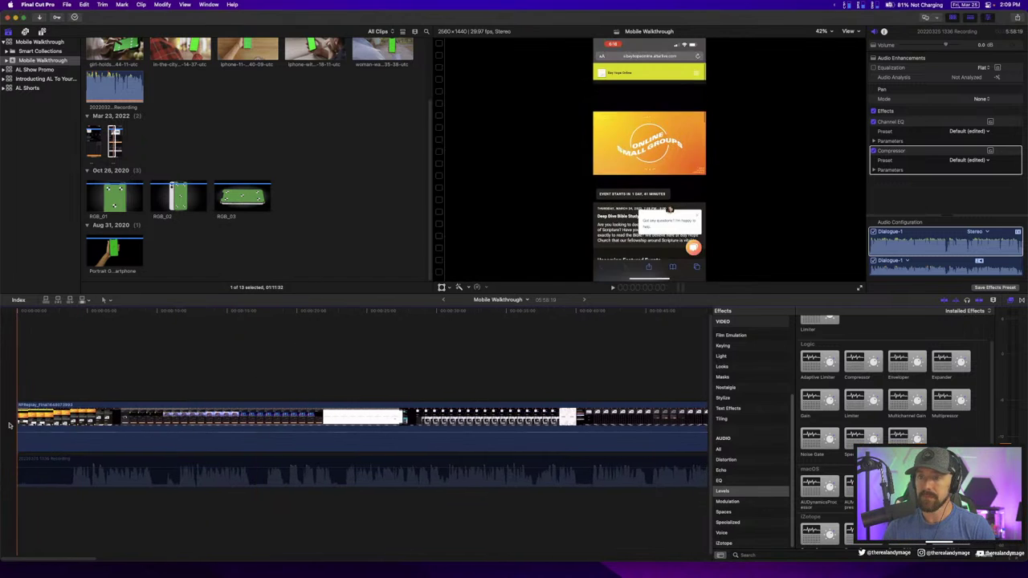
left_click_drag(20, 375, 518, 440)
scroll(517, 440, "right", 5)
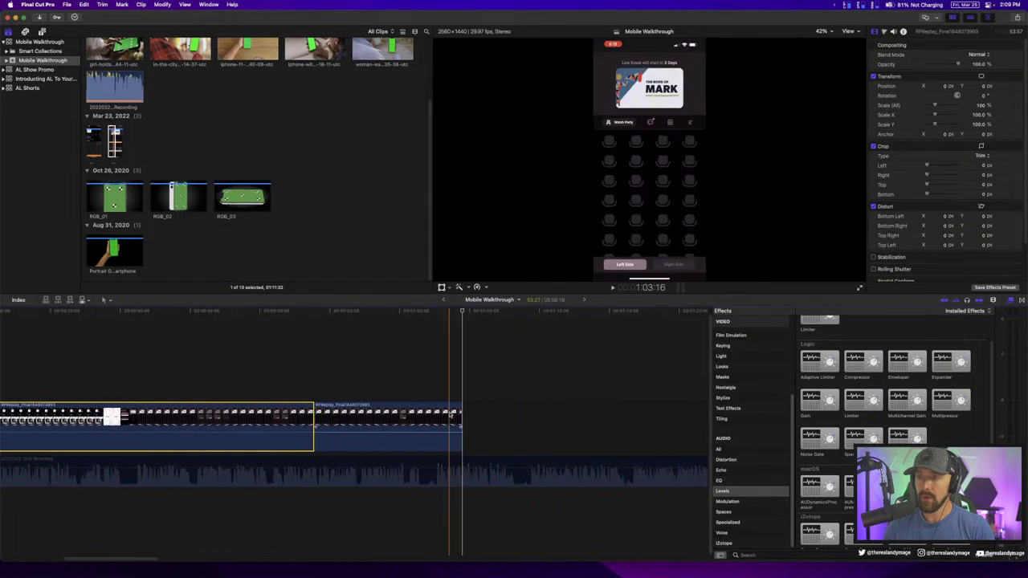
left_click_drag(474, 371, 158, 430)
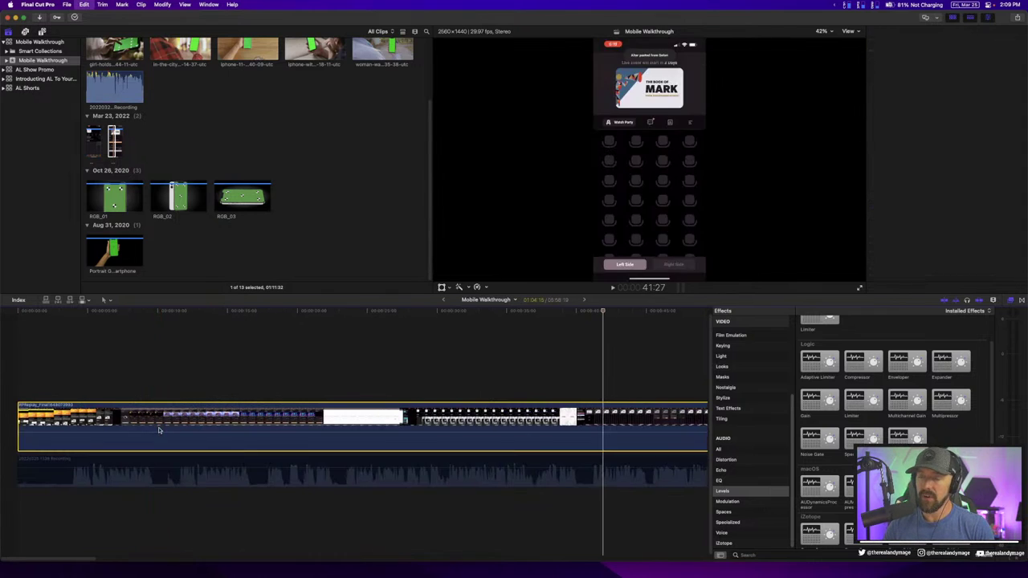
left_click_drag(186, 374, 417, 394)
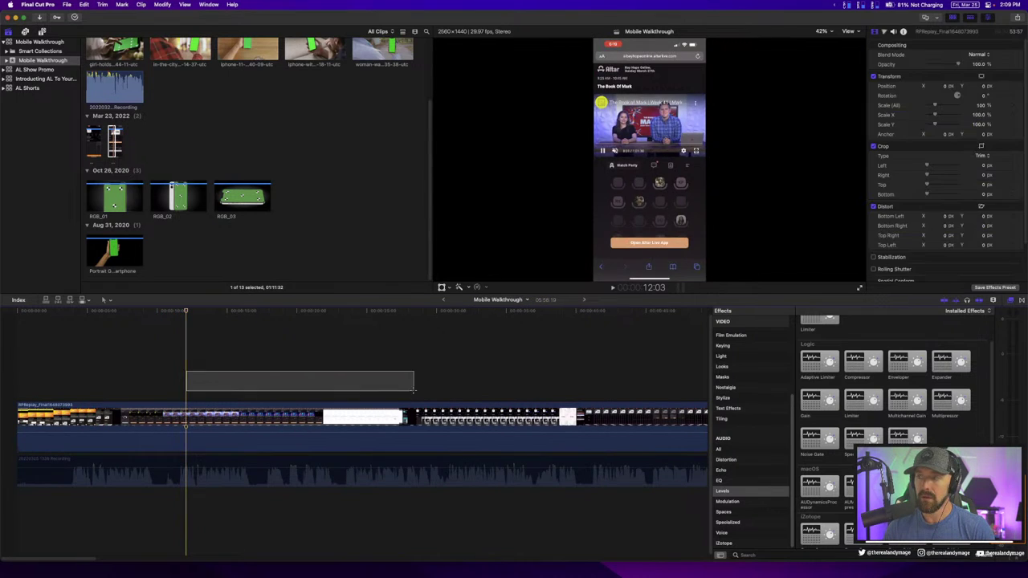
left_click(148, 464)
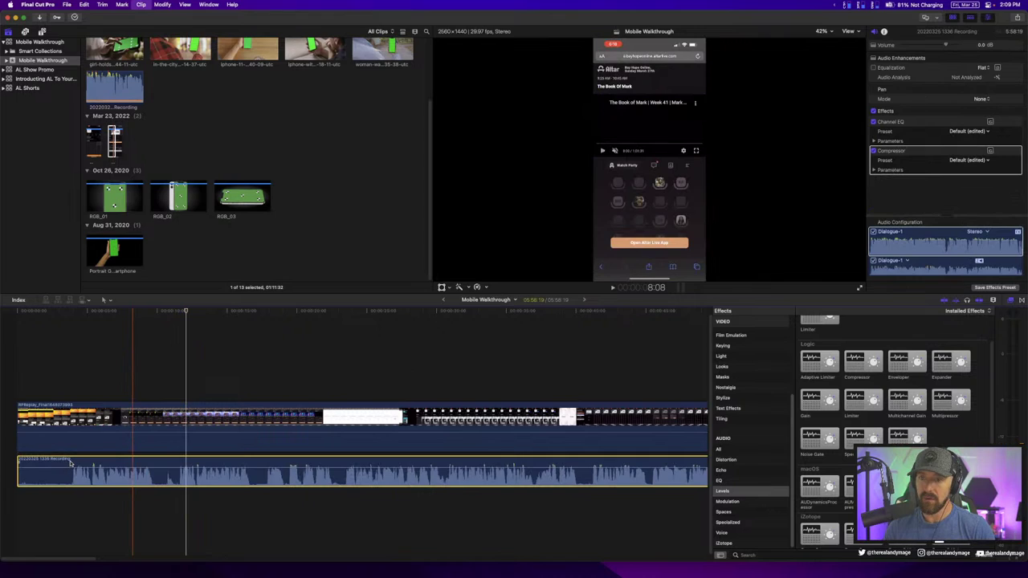
Play the voiceover to find where its unwanted opening ends and blade it there
left_click(71, 311)
key("space")
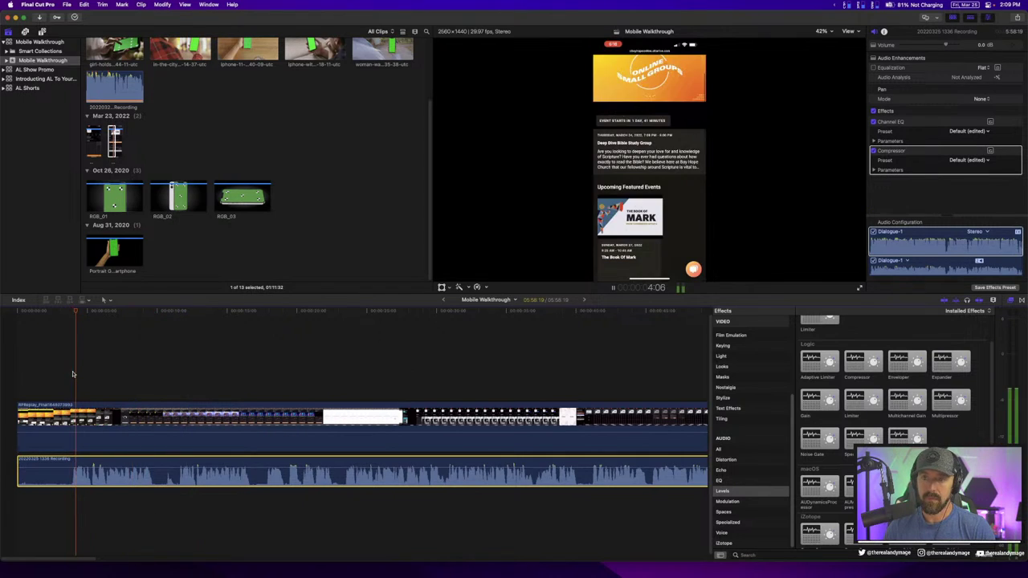
left_click(180, 312)
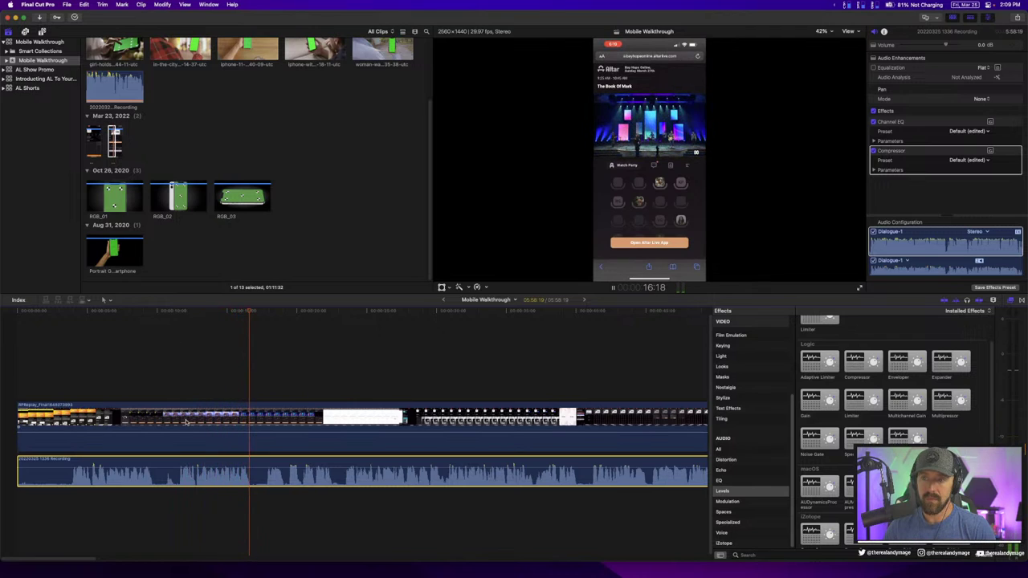
key("space")
left_click(178, 464)
key("space")
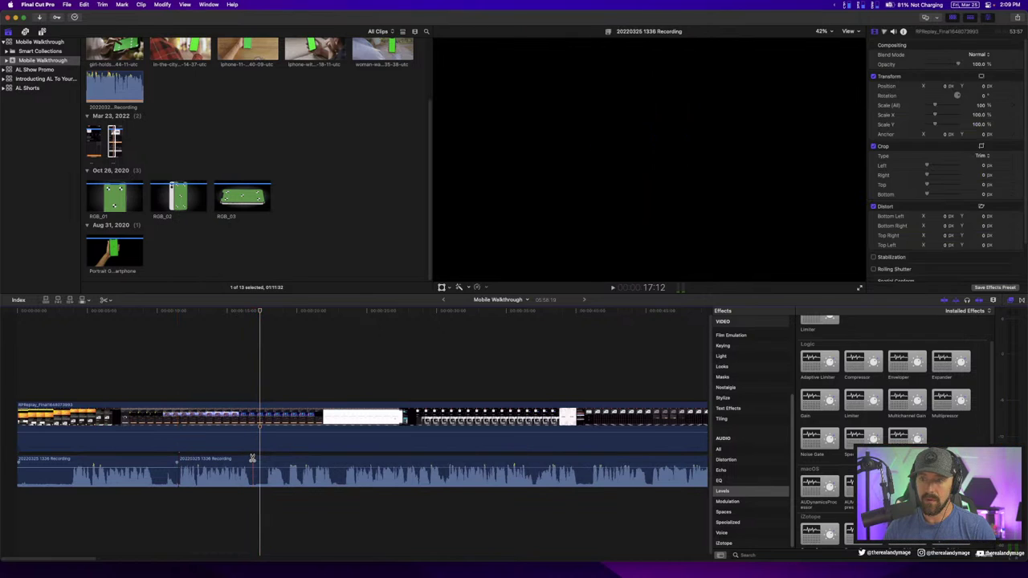
Delete the opening voiceover section and slide the next short piece earlier under the walkthrough
left_click(145, 464)
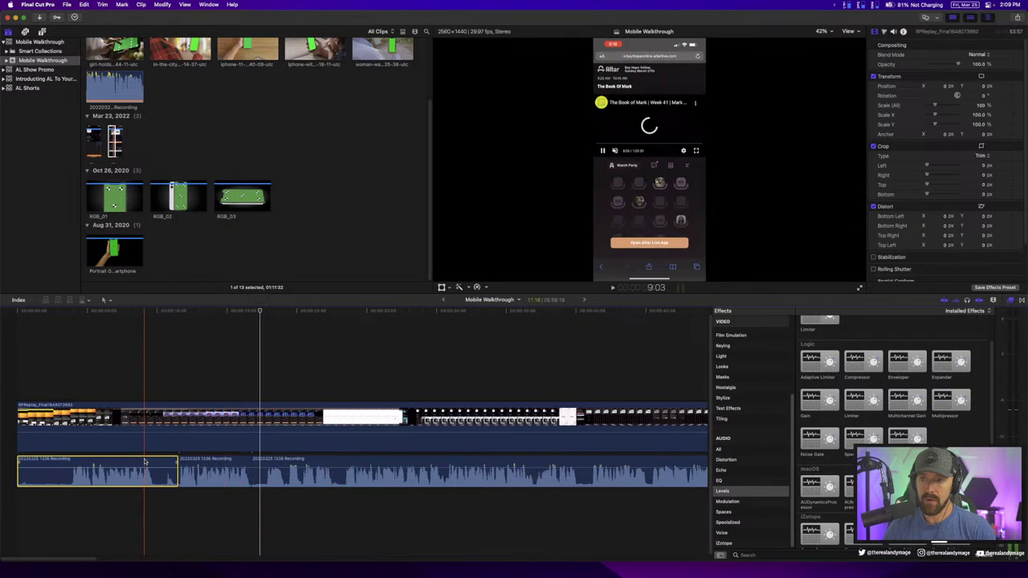
key("Delete")
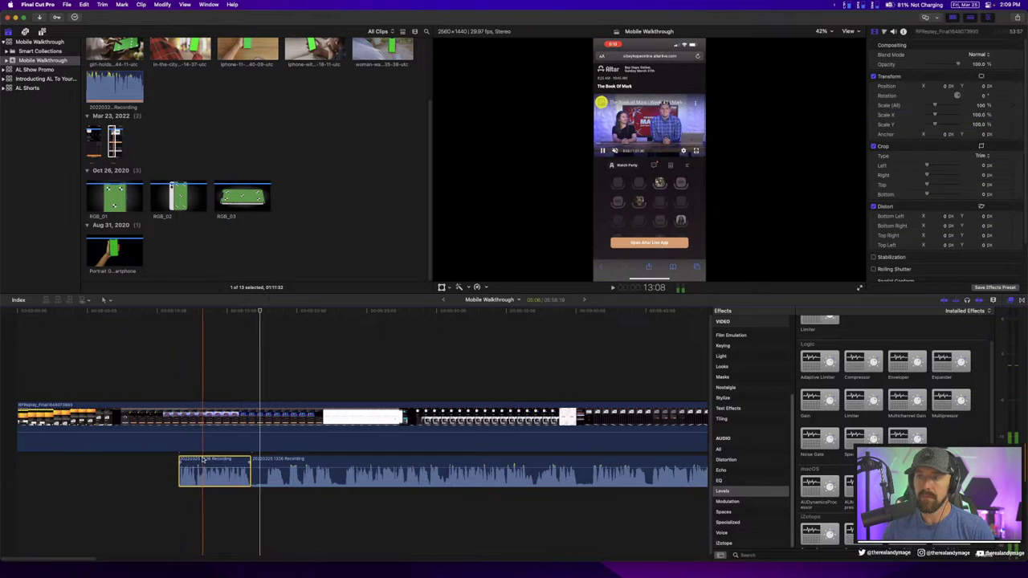
left_click_drag(193, 464, 66, 463)
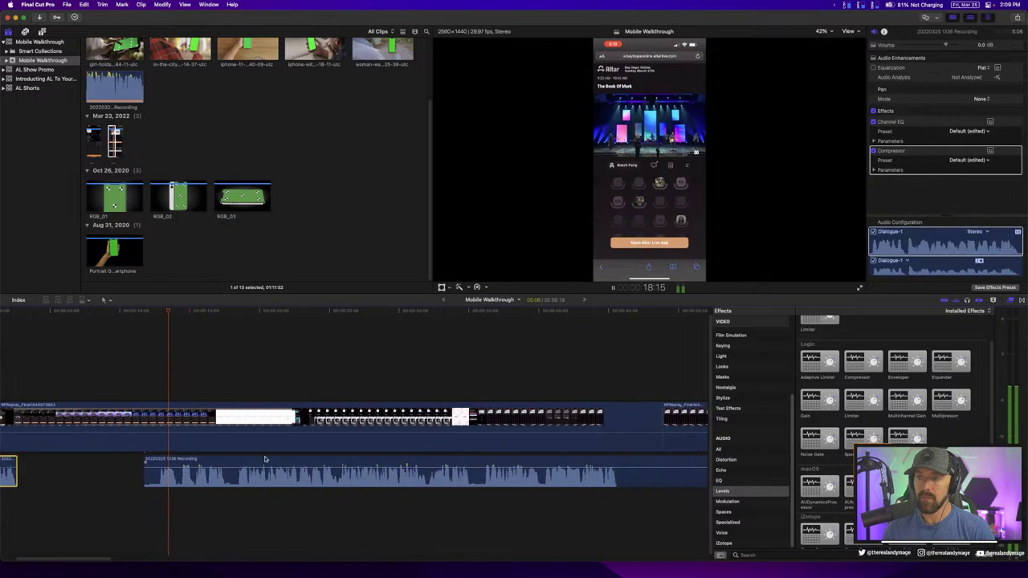
scroll(265, 460, "right", 5)
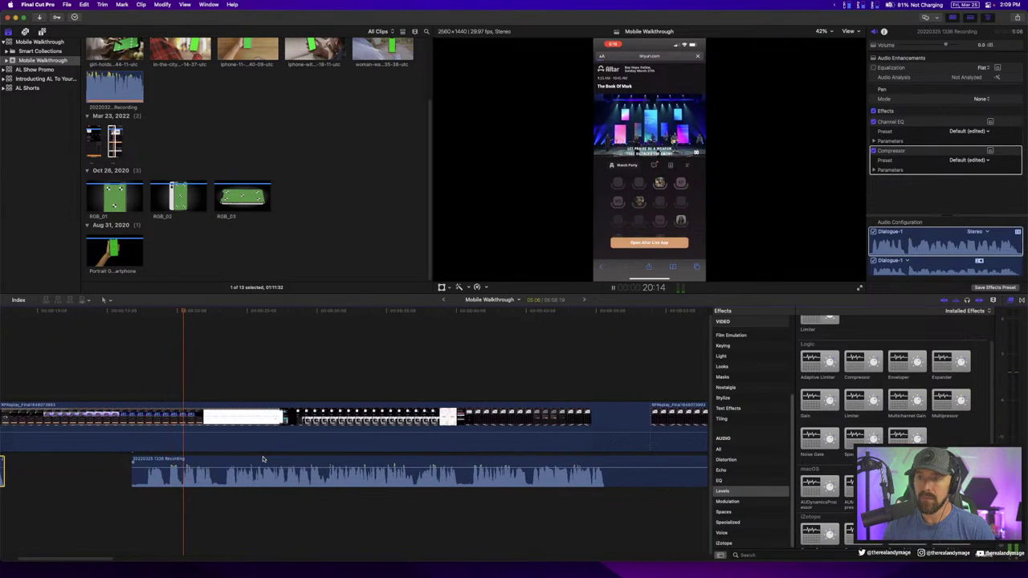
Play back the voiceover, blade it at the next pause, and review the timing around the cut
key("space")
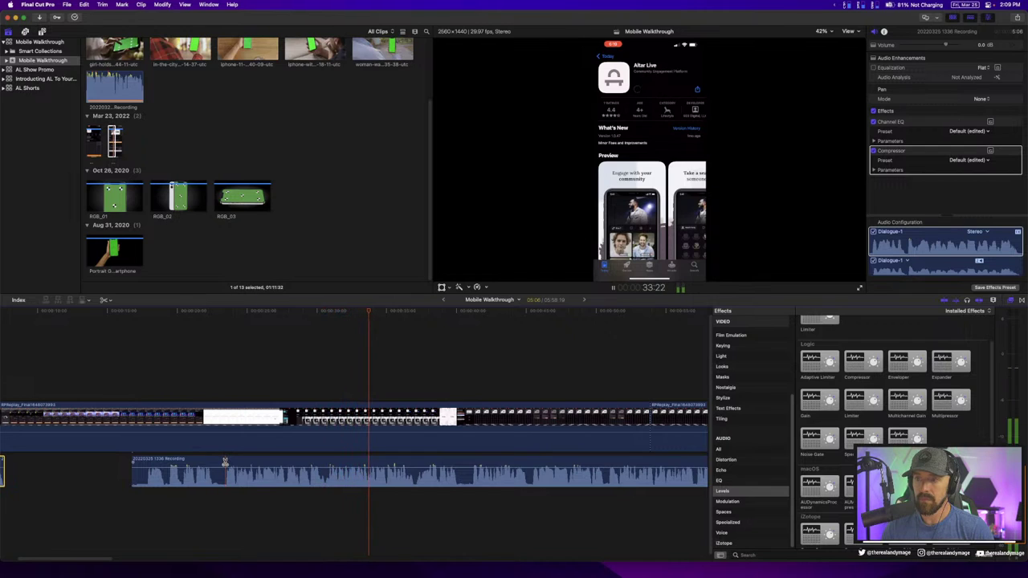
left_click(225, 463)
scroll(224, 463, "right", 5)
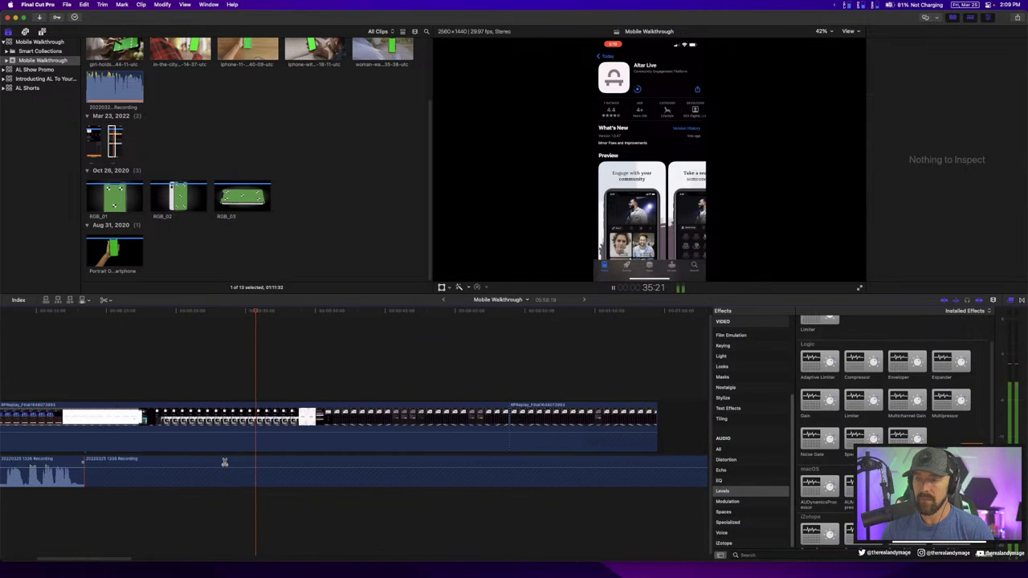
left_click(225, 463)
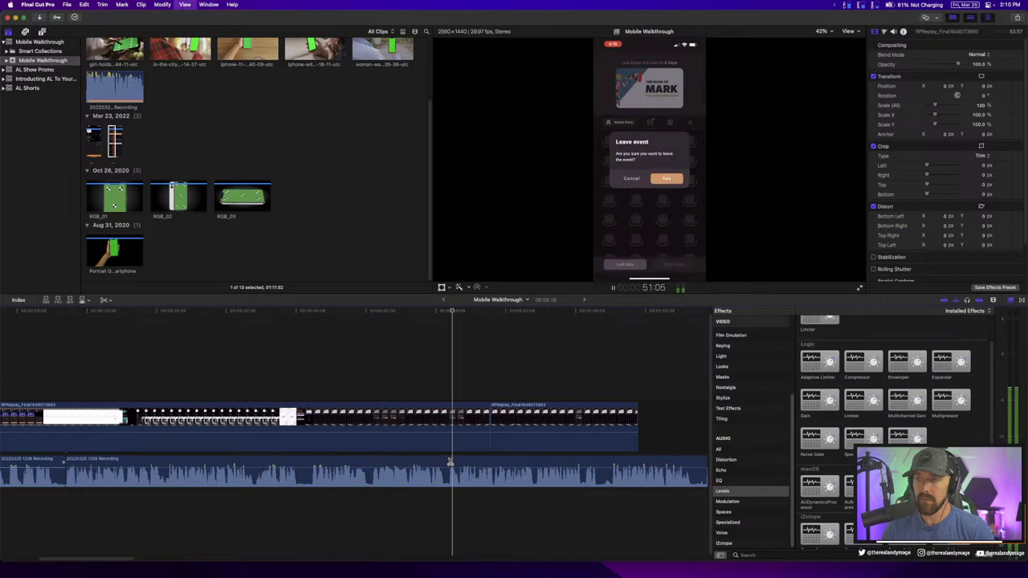
key("space")
scroll(394, 462, "right", 5)
key("space")
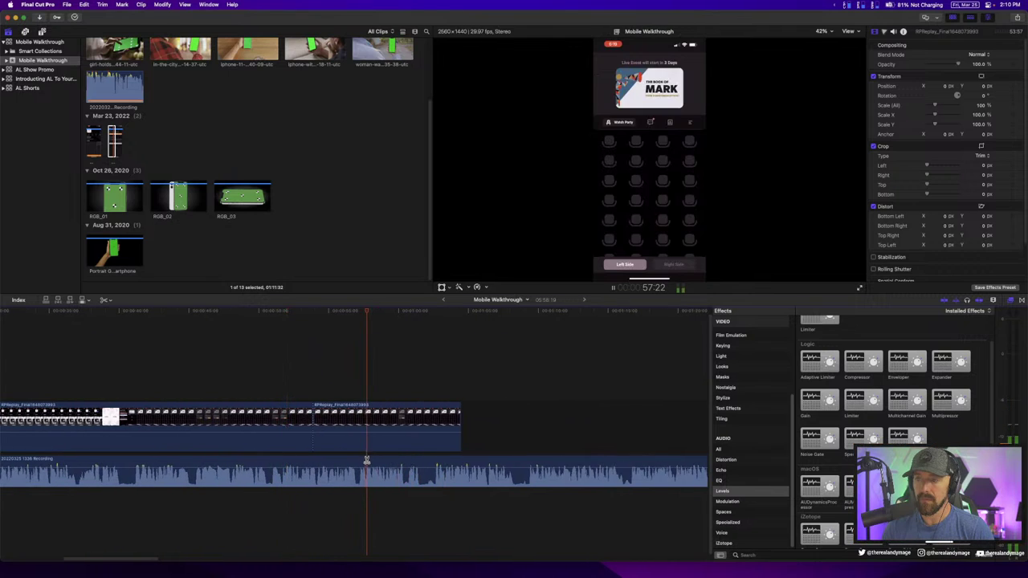
key("space")
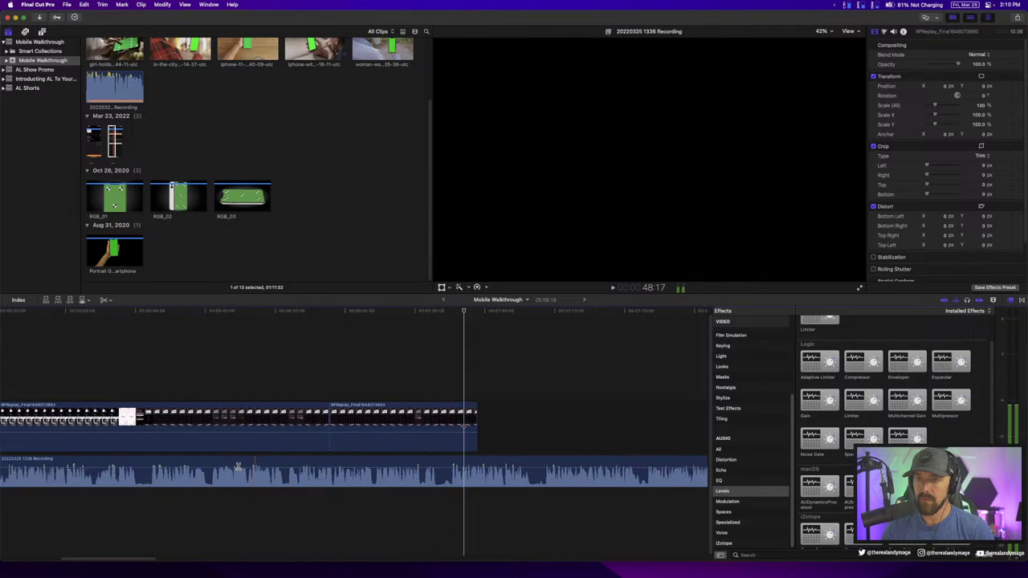
scroll(321, 466, "left", 10)
scroll(361, 465, "left", 3)
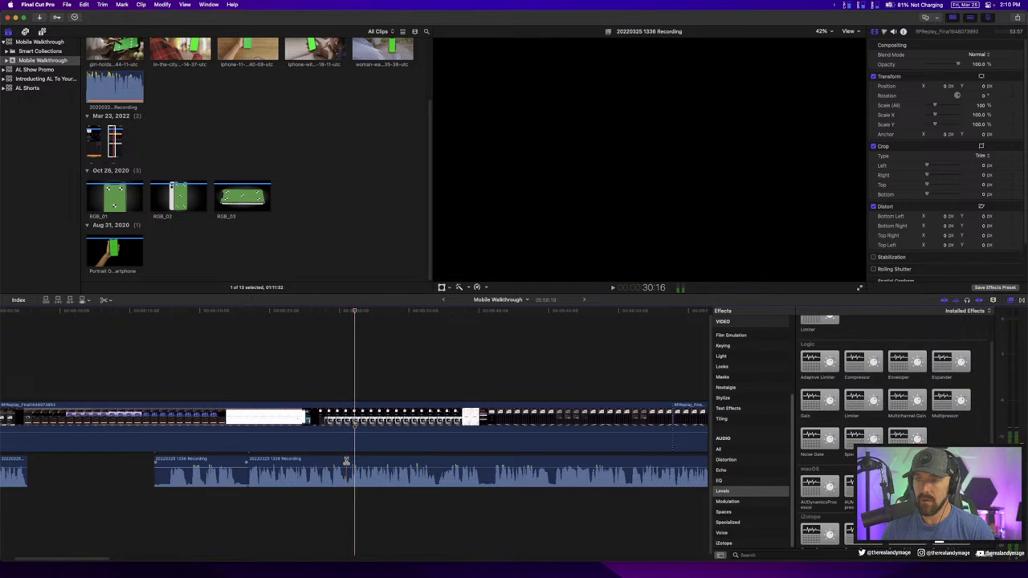
scroll(348, 460, "right", 10)
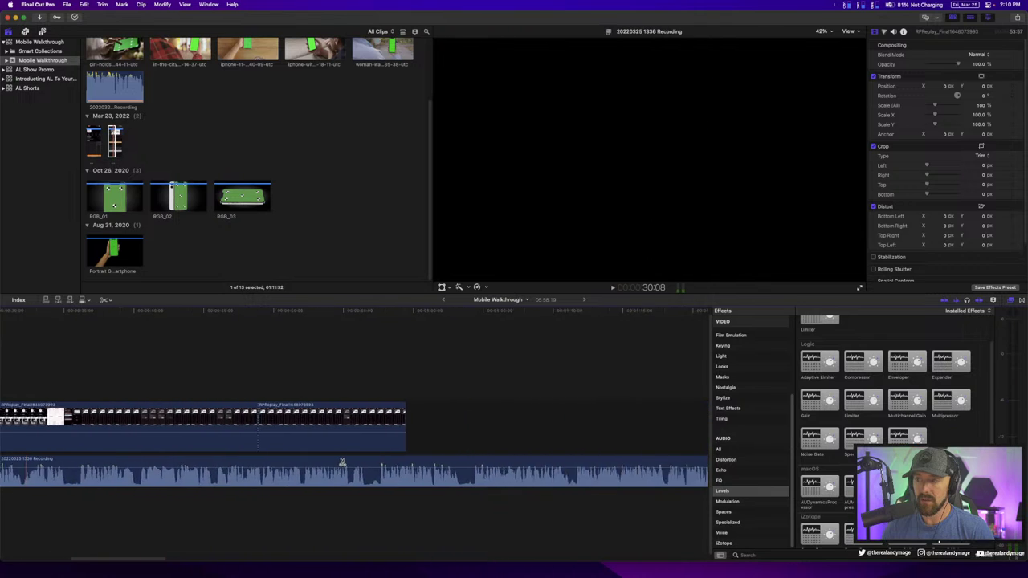
Cut the voiceover again and slide the later piece much earlier on the zoomed timeline
left_click(303, 455)
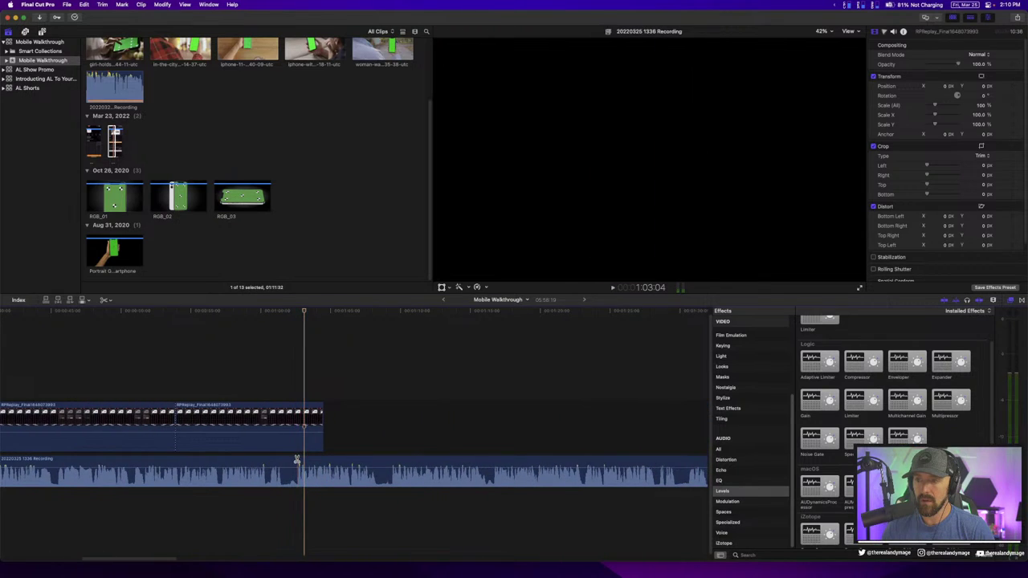
left_click(273, 462)
key("super+4")
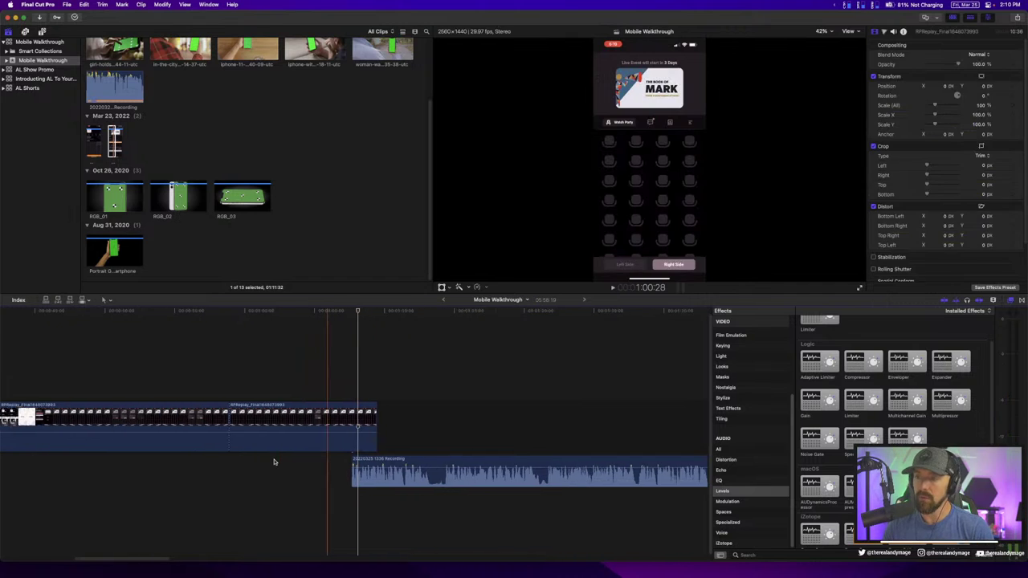
scroll(273, 462, "up", 5)
left_click_drag(636, 463, 221, 465)
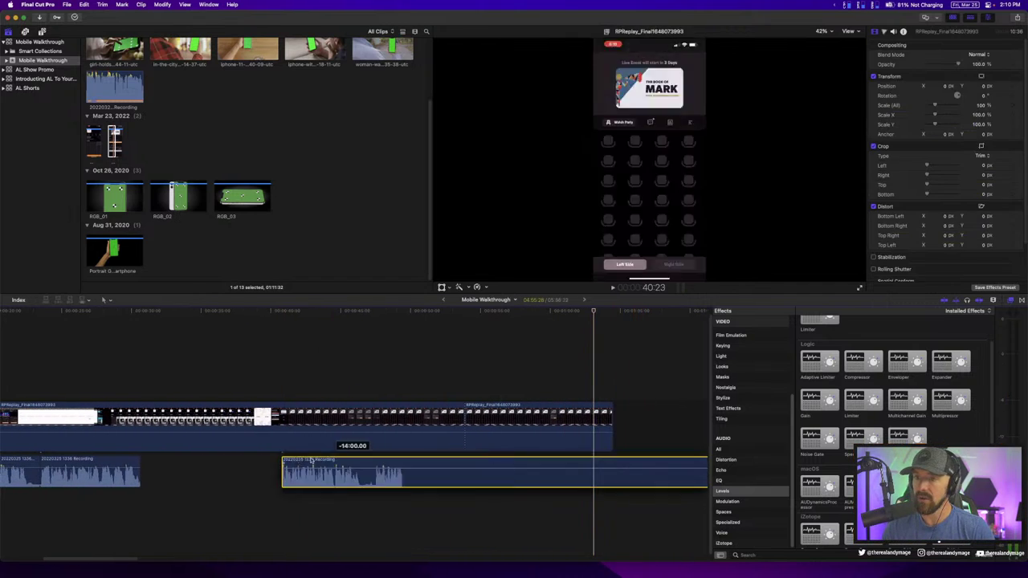
scroll(212, 468, "left", 3)
scroll(213, 469, "left", 3)
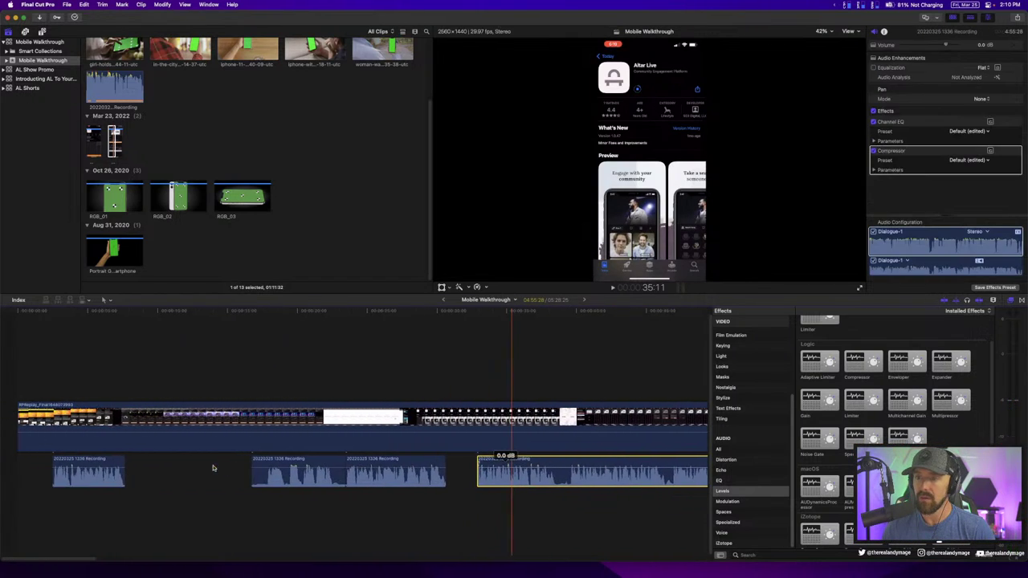
Delete another voiceover piece, move the remaining pieces earlier to match the video, and check alignment
left_click(314, 464)
key("Delete")
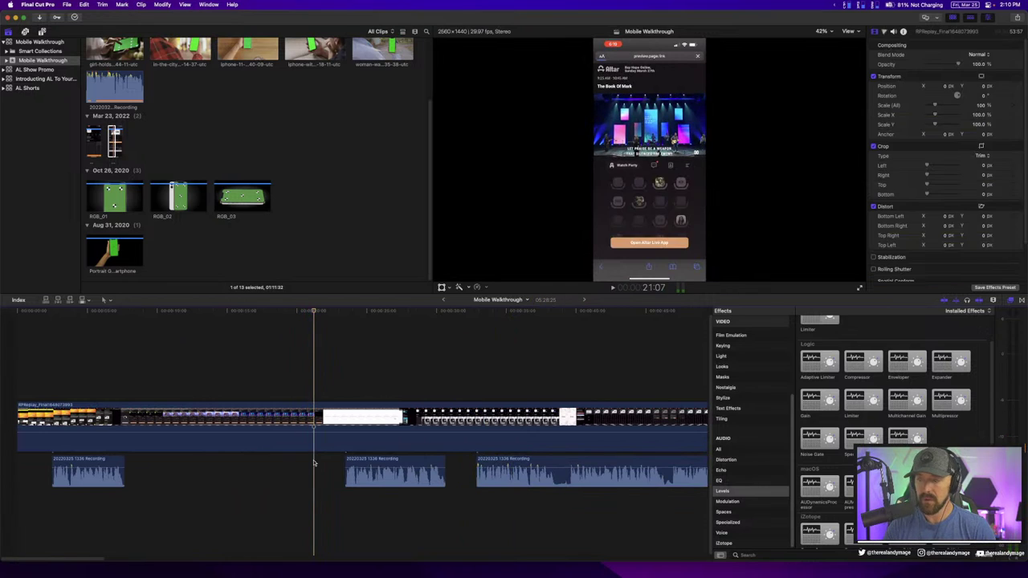
mouse_move(399, 458)
left_mouse_down()
mouse_move(190, 459)
mouse_move(198, 459)
left_mouse_up()
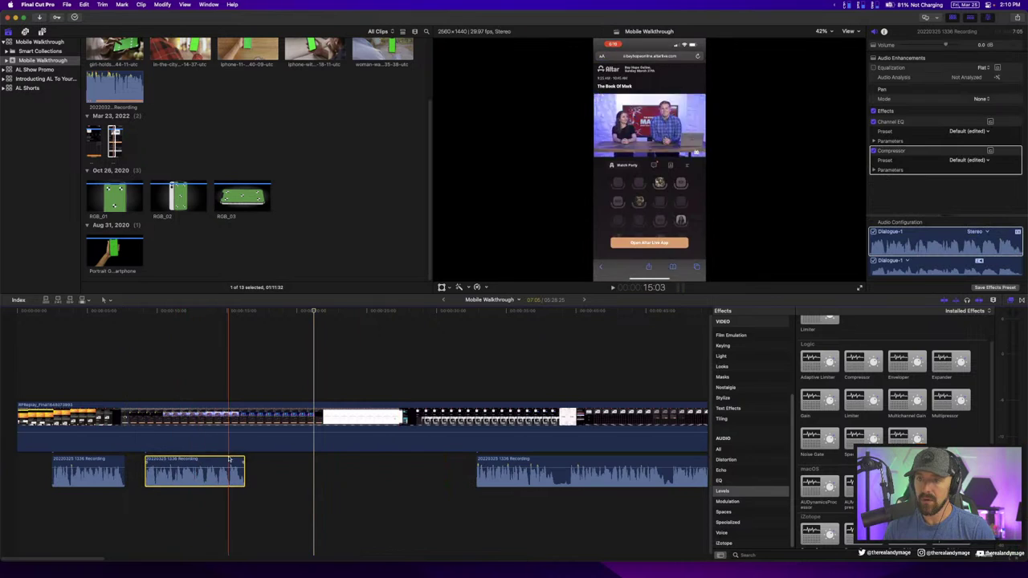
left_click_drag(512, 459, 370, 459)
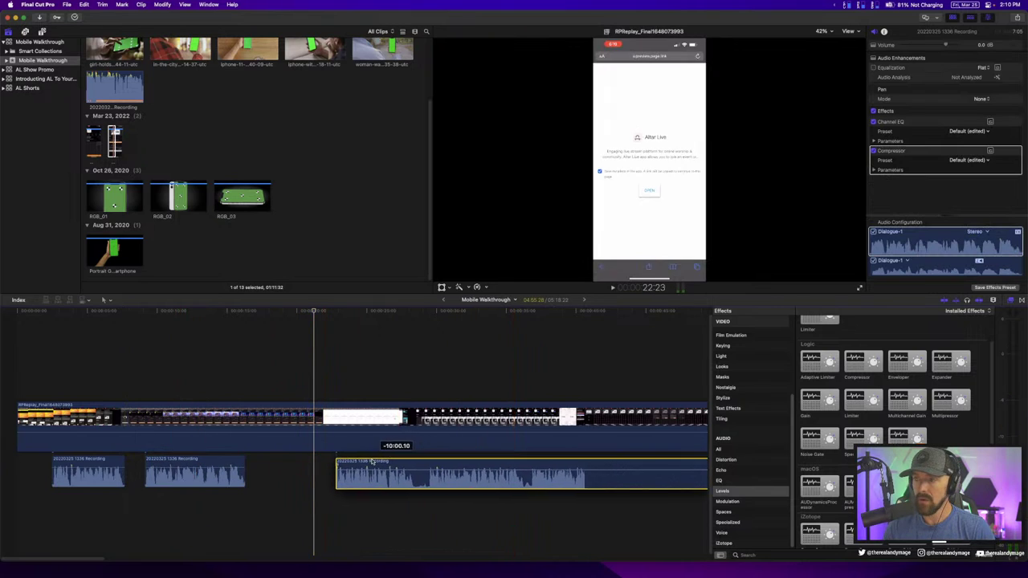
key("space")
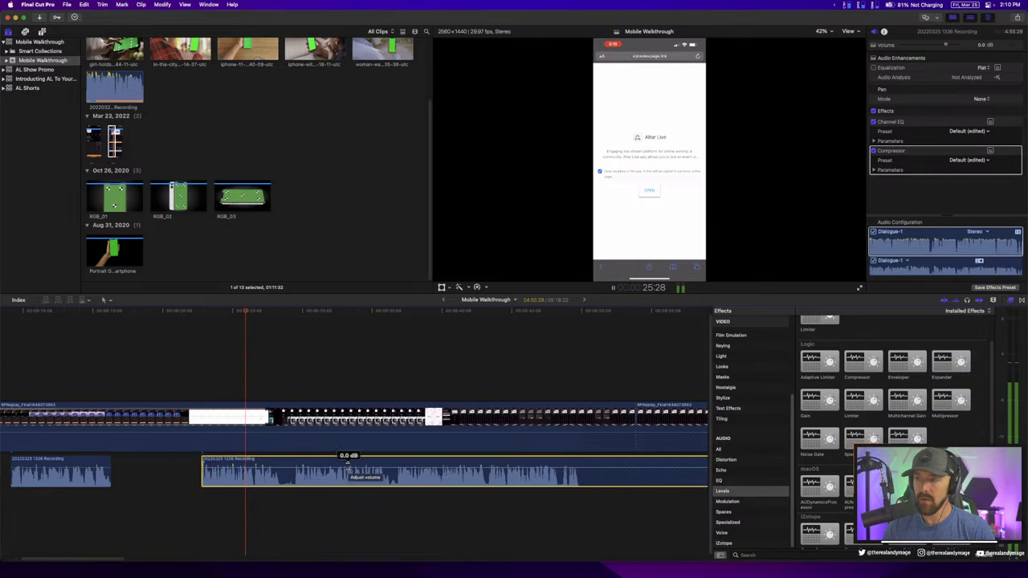
key("space")
Blade the voiceover at the playhead, delete the short section between cuts, and replay the edit
key("b")
left_click(281, 466)
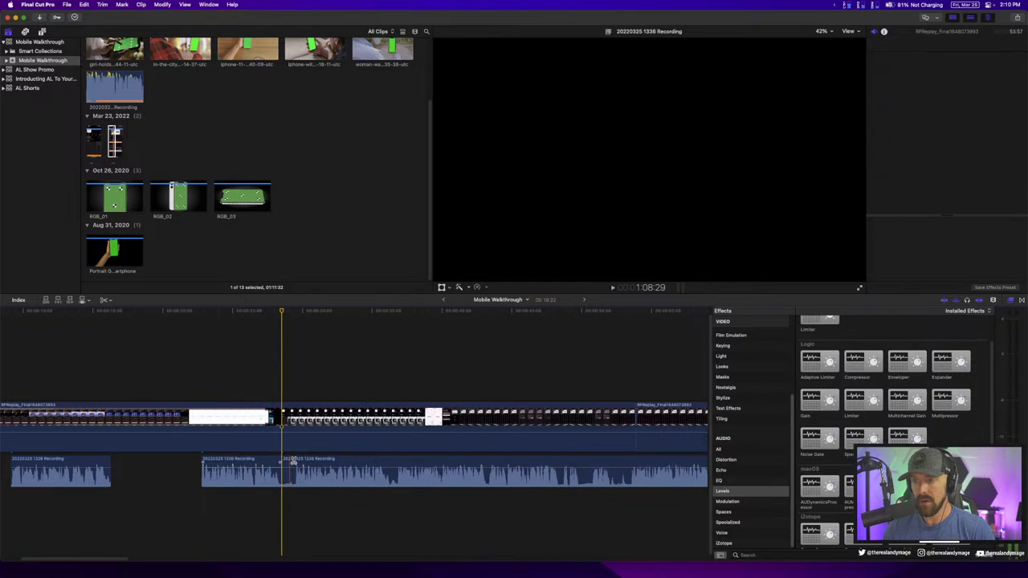
left_click(295, 465)
key("a")
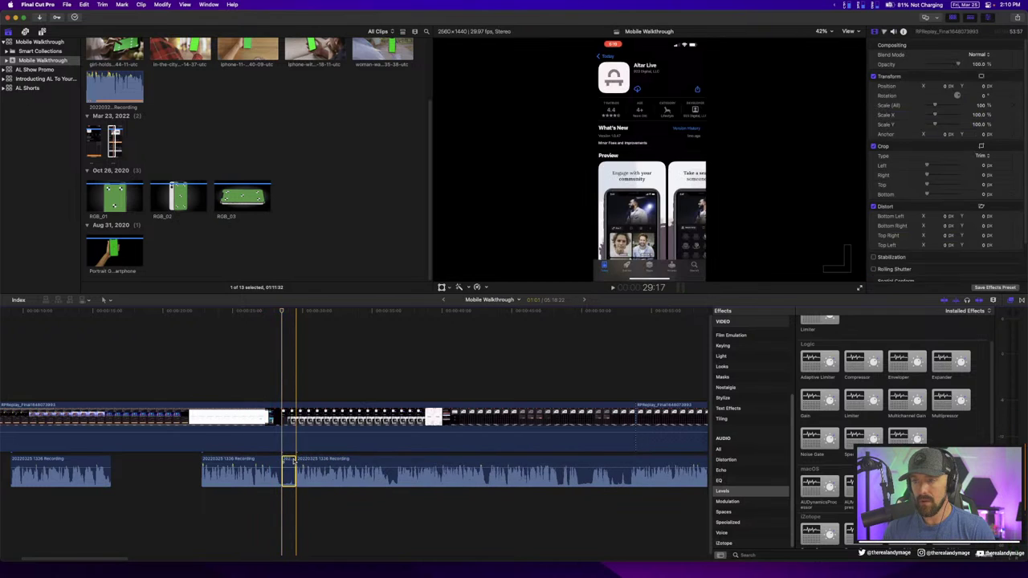
left_click(289, 470)
key("Delete")
key("space")
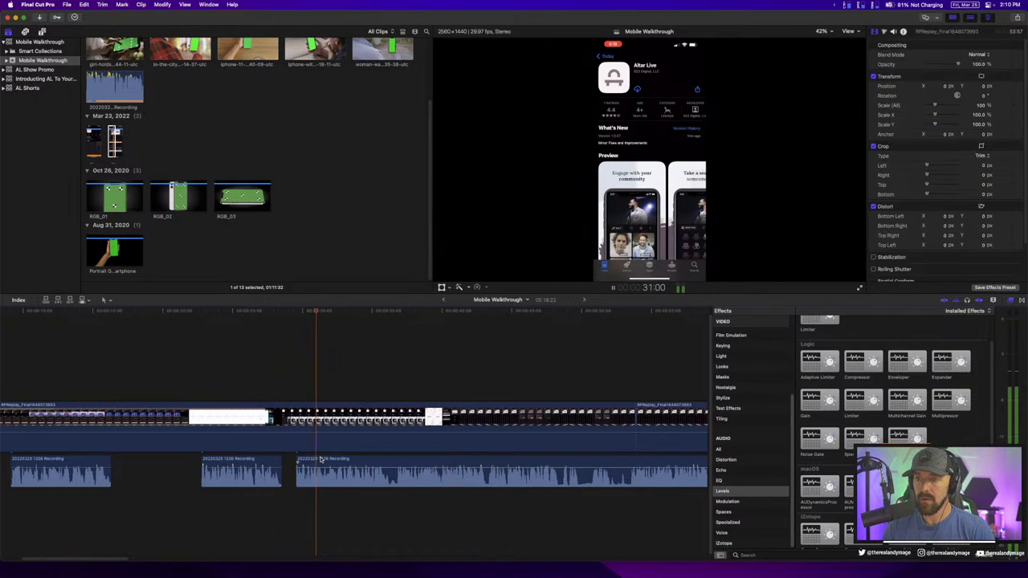
key("Up")
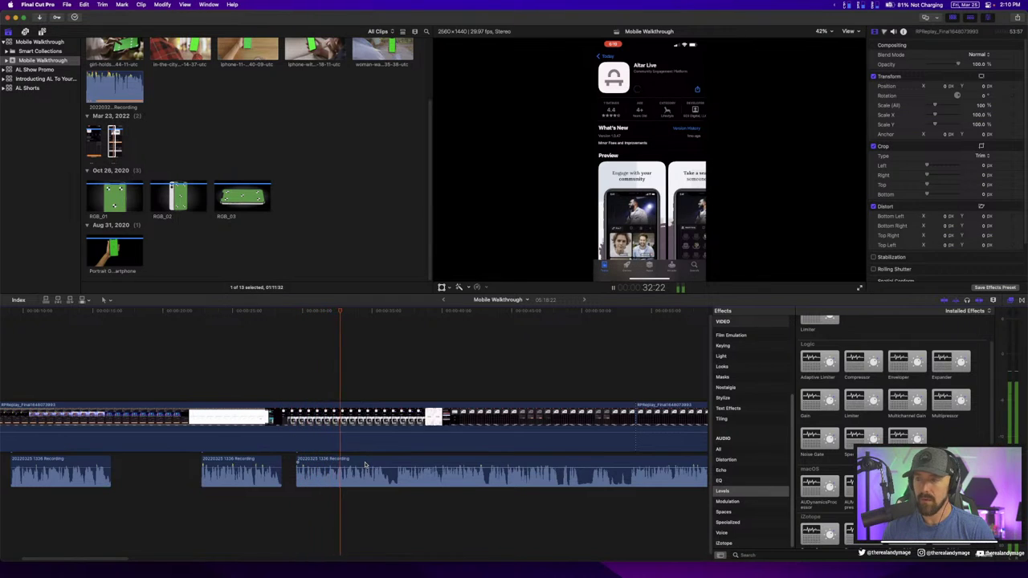
scroll(364, 464, "right", 5)
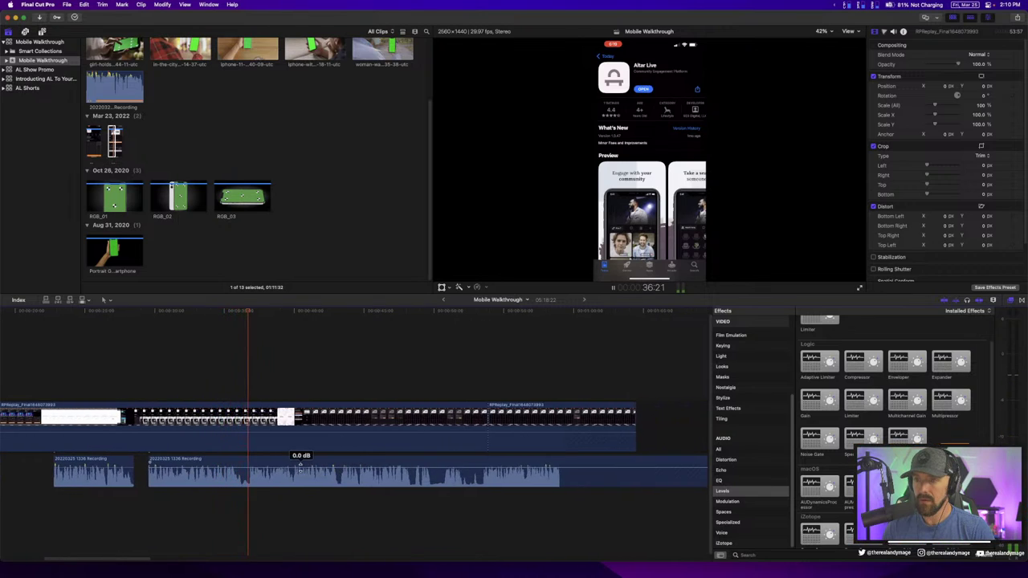
key("space")
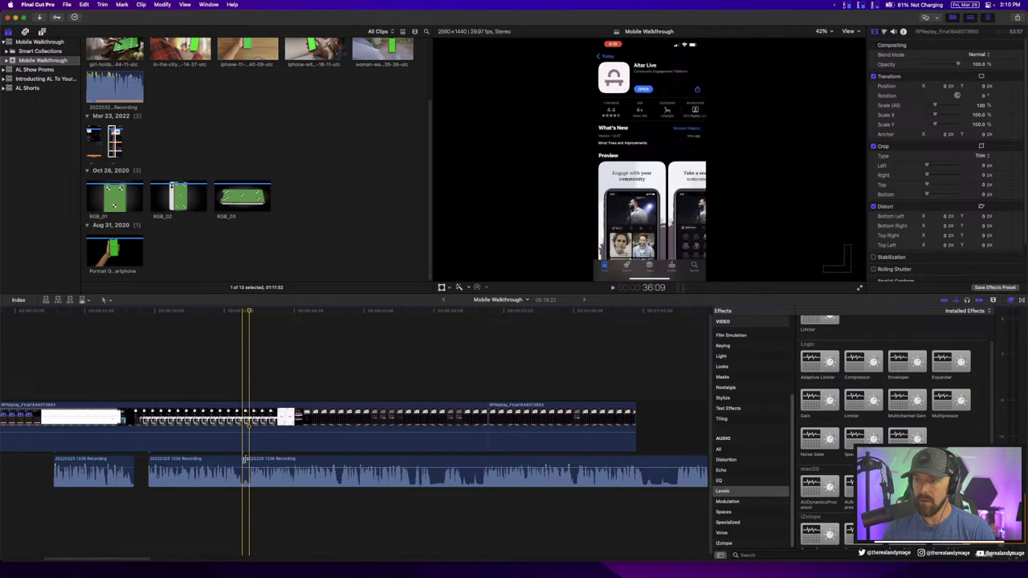
Play back from the later voiceover pieces to check their sync with the phone recording
left_click(244, 458)
key("space")
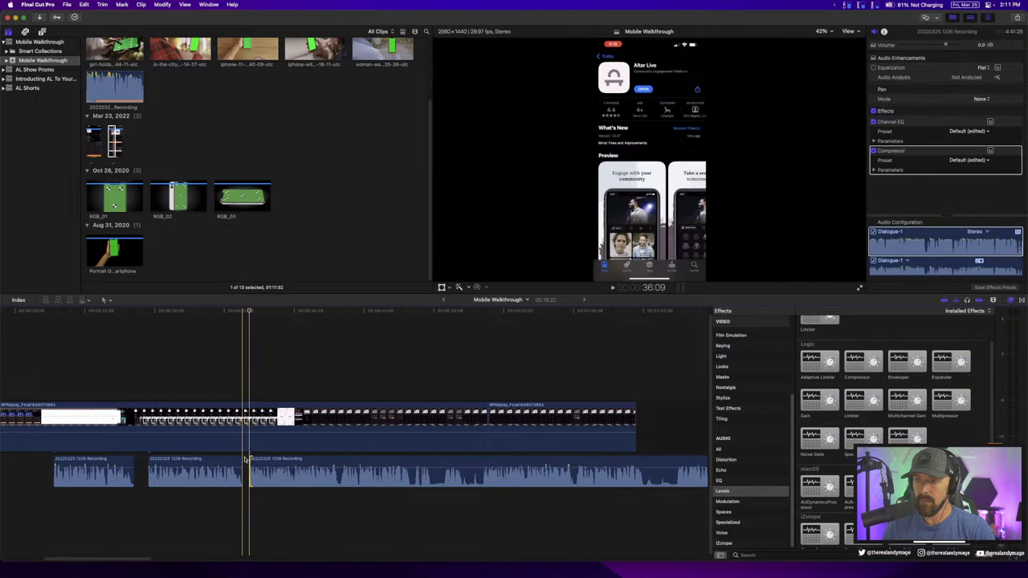
key("space")
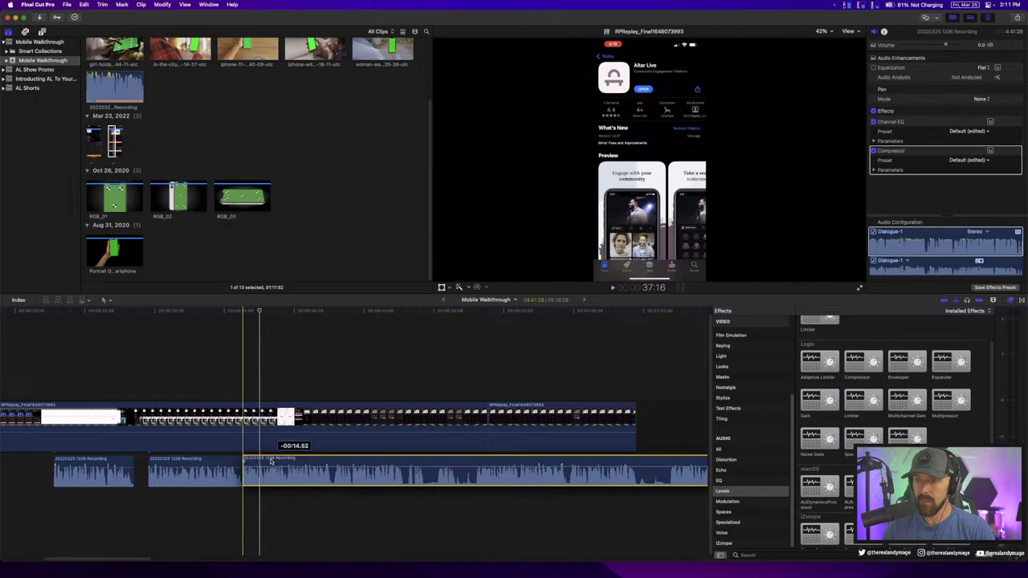
left_click(254, 460)
key("space")
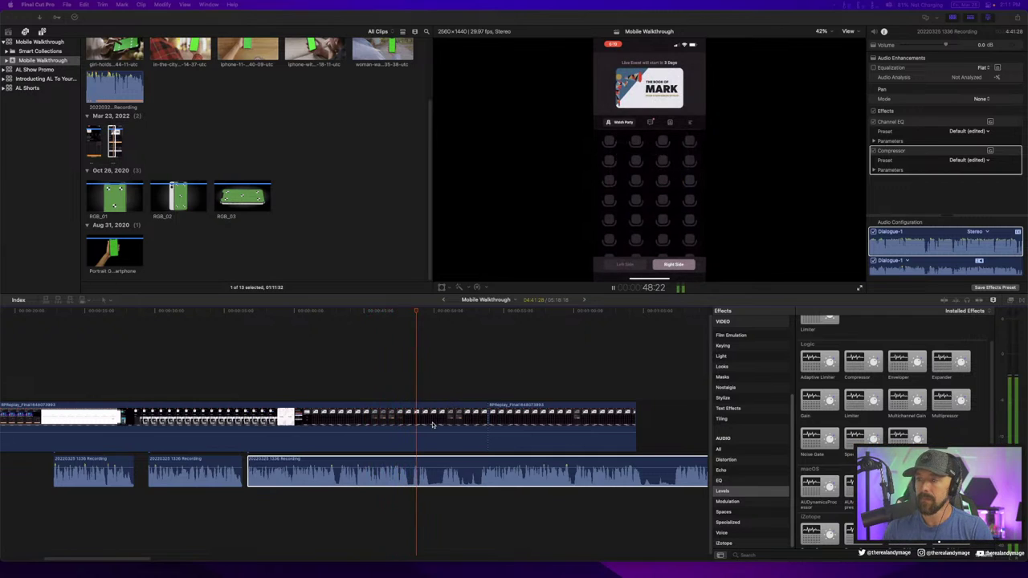
left_click(406, 468)
key("space")
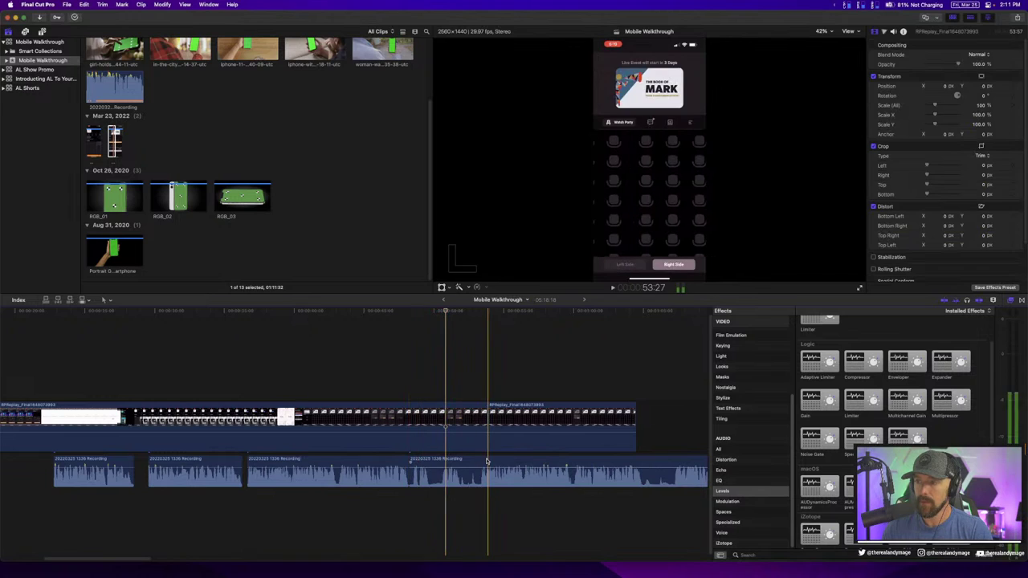
Preview further along the timeline, then return to an earlier point and stop playback
key("space")
scroll(475, 461, "right", 3)
key("space")
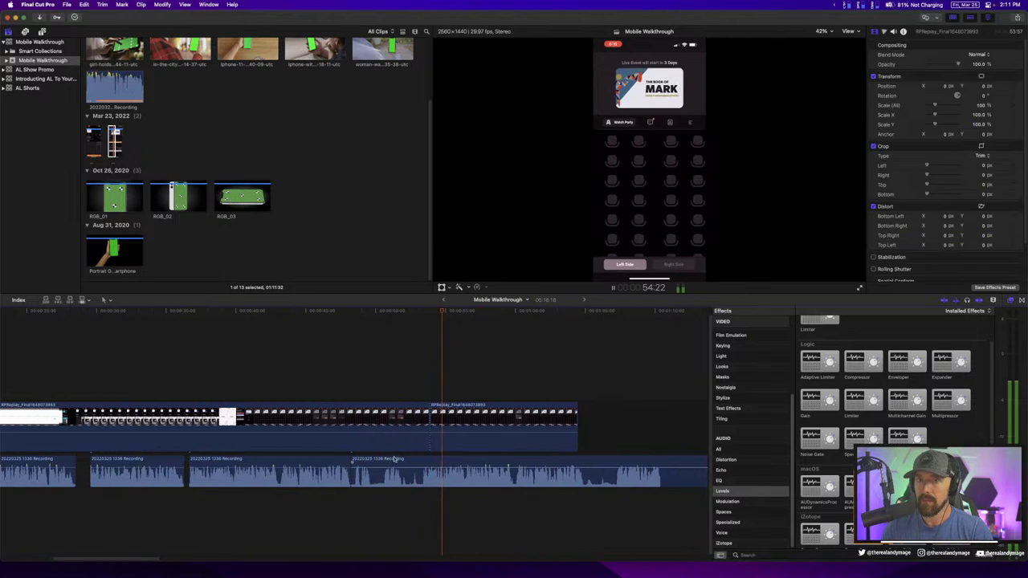
key("space")
key("space")
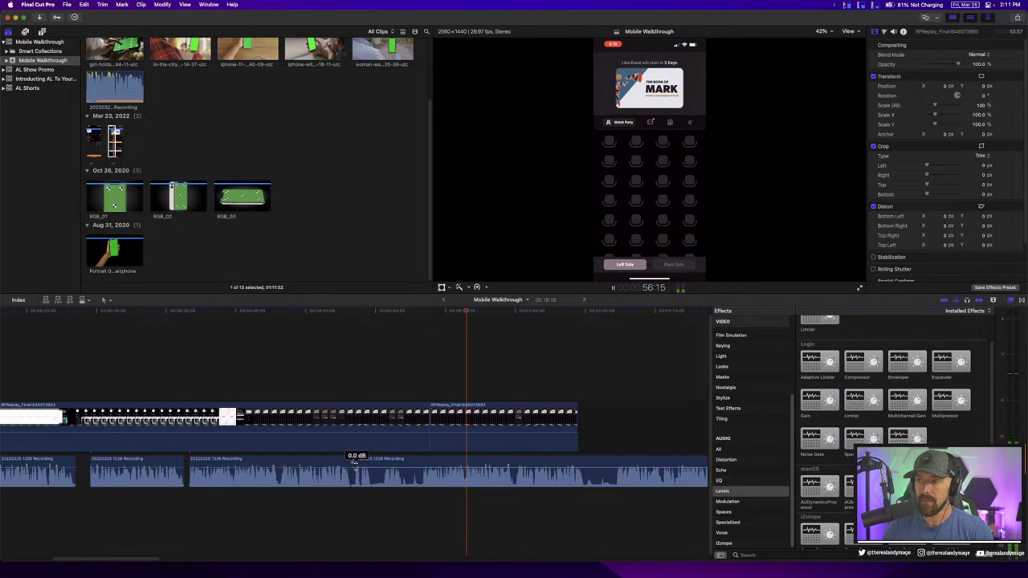
scroll(305, 470, "right", 5)
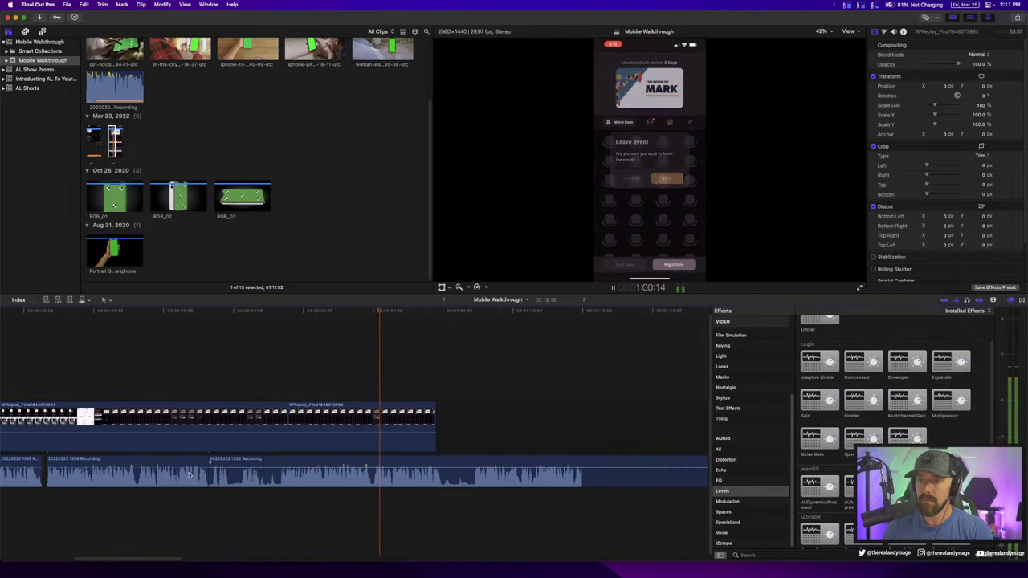
left_click(117, 465)
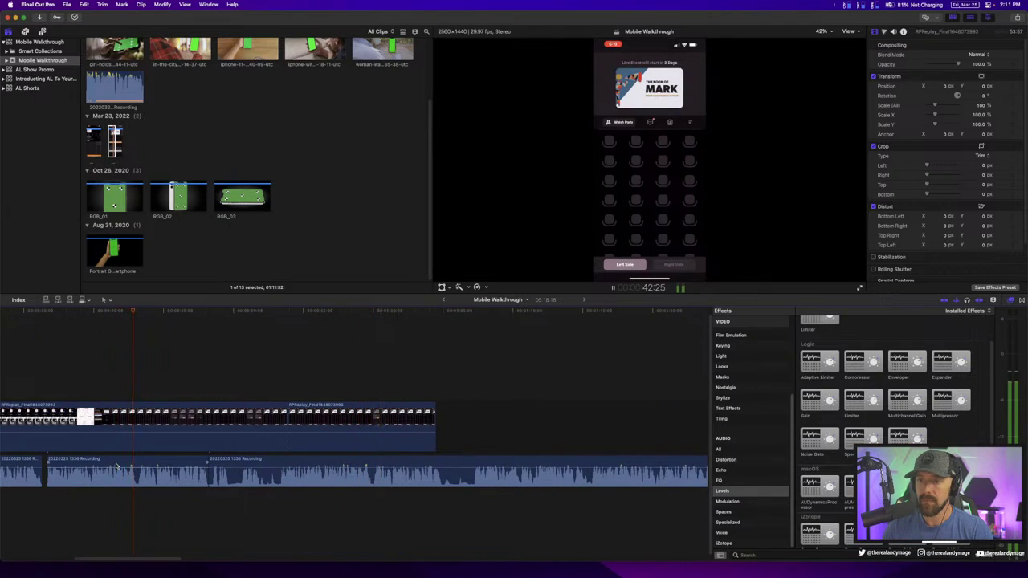
key("space")
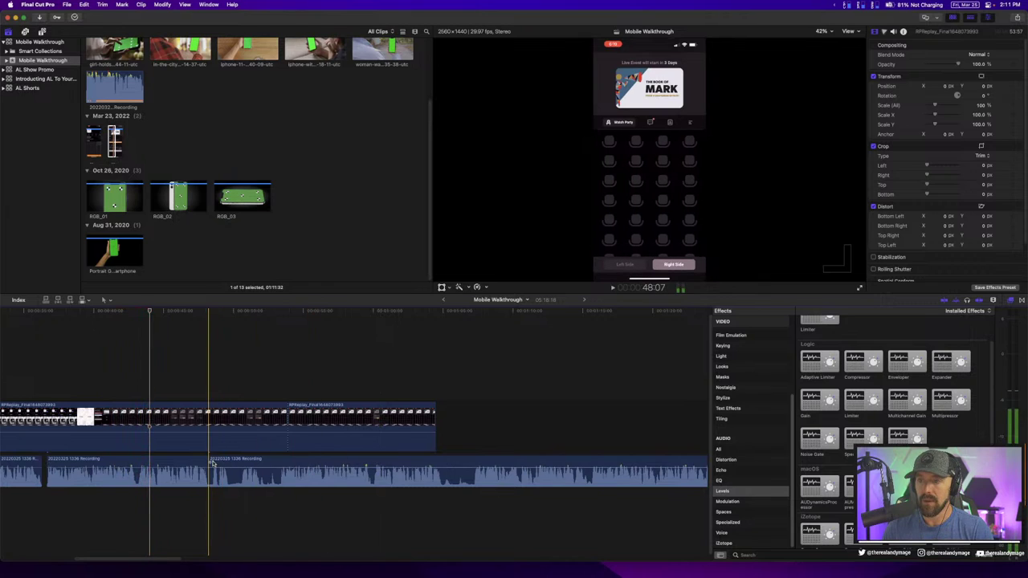
Reposition the later voiceover clip earlier to match the video and play back the result
left_click_drag(210, 464, 466, 468)
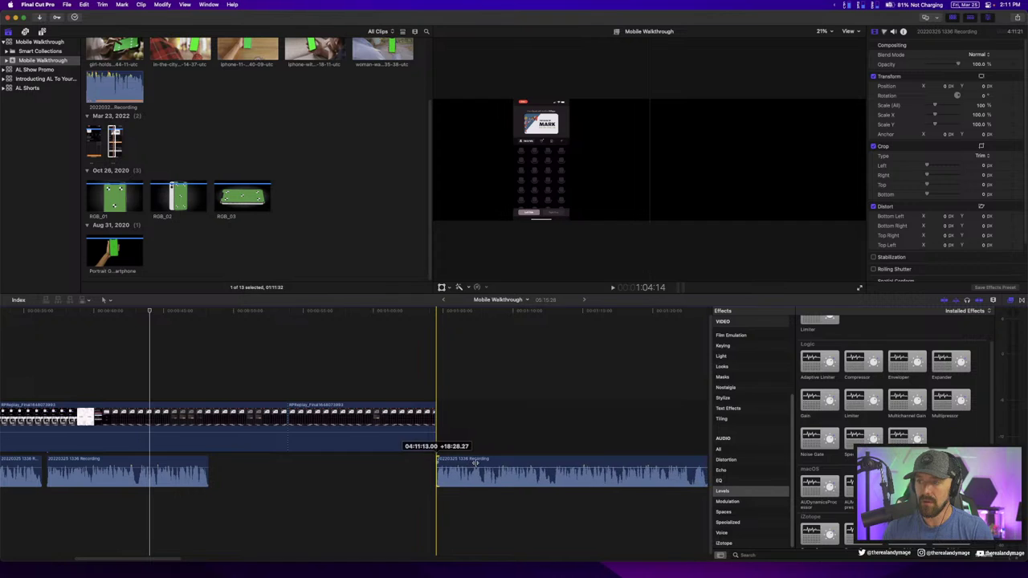
left_click_drag(465, 468, 462, 465)
key("space")
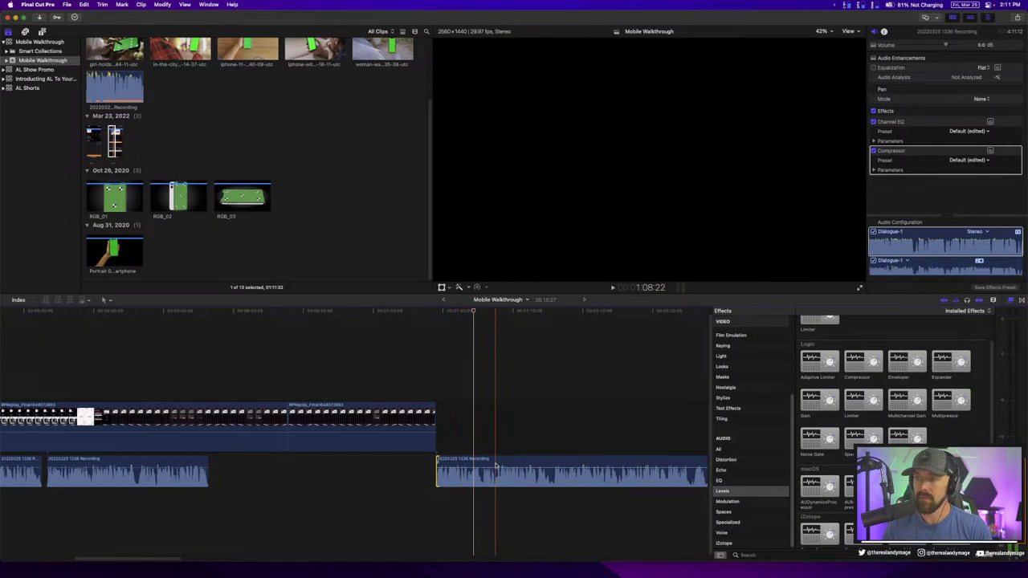
left_click_drag(442, 465, 241, 462)
key("space")
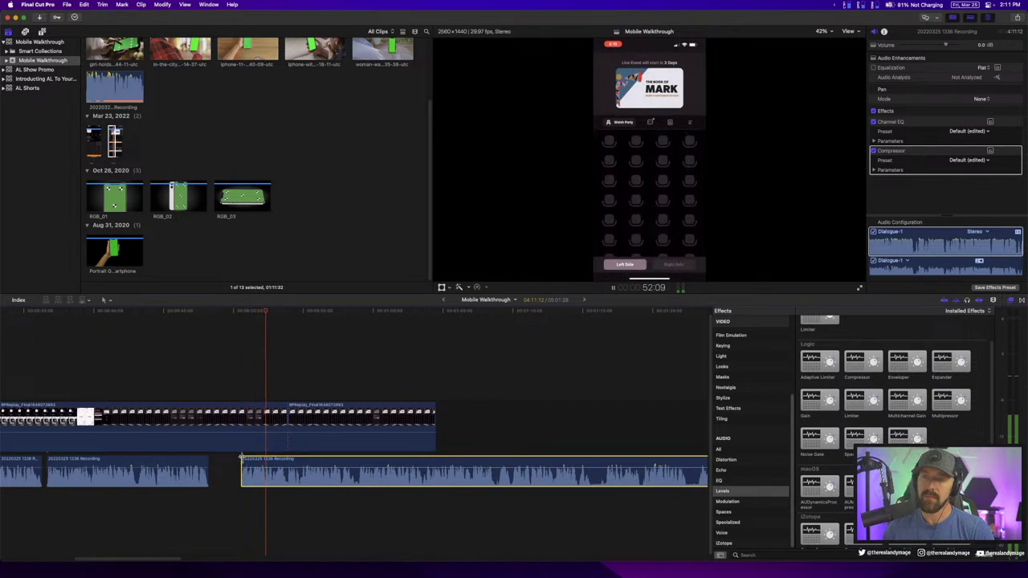
scroll(241, 458, "left", 3)
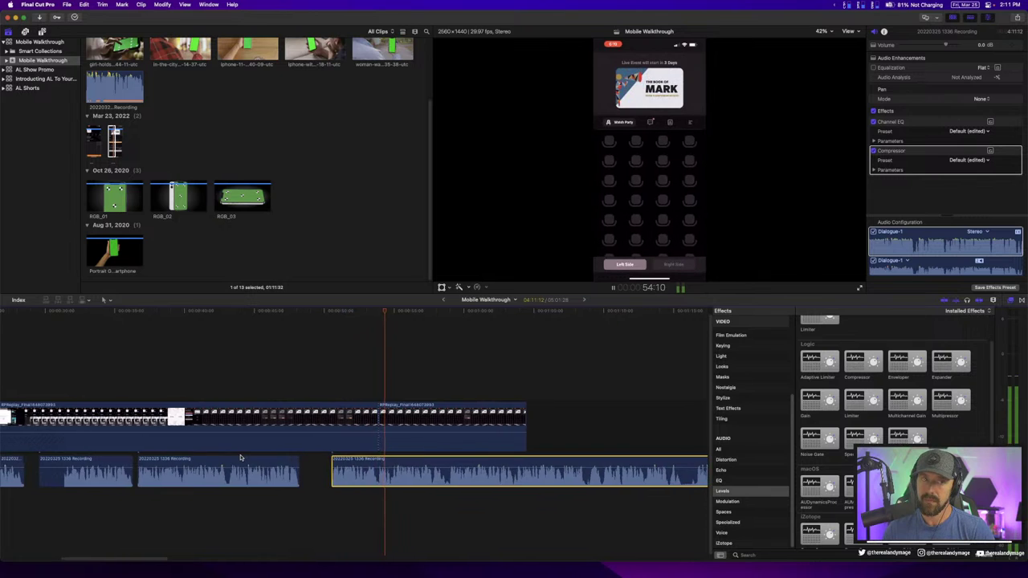
scroll(241, 458, "right", 5)
scroll(241, 458, "right", 2)
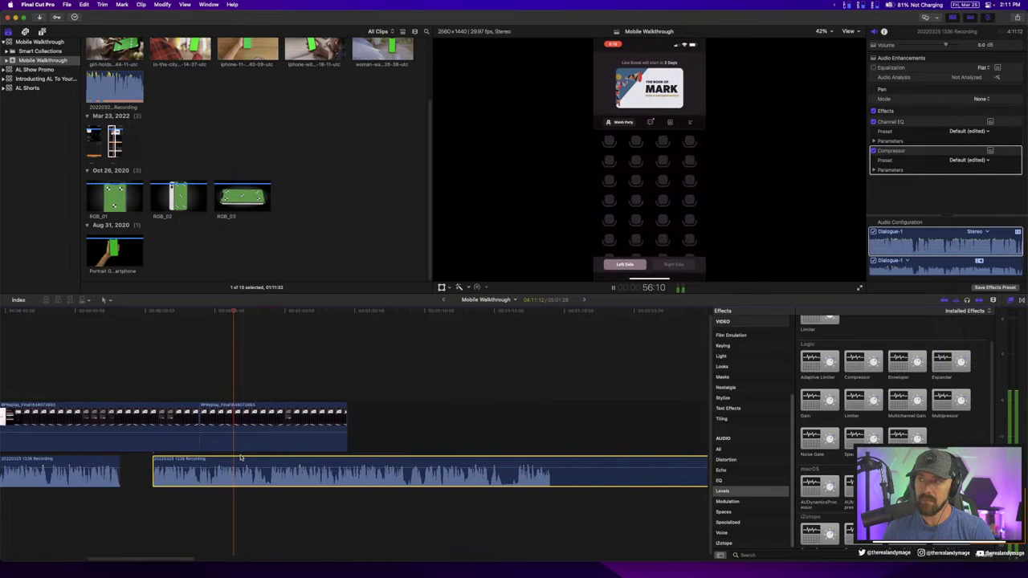
scroll(241, 457, "right", 3)
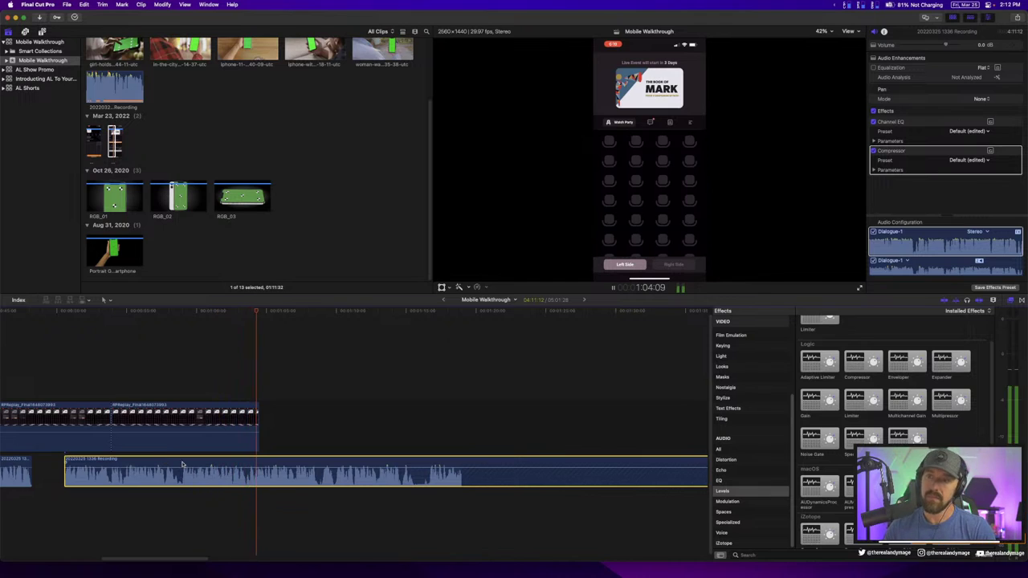
key("space")
Split off and delete a short unwanted audio piece, then slide the following clip left into the gap
key("super+equal")
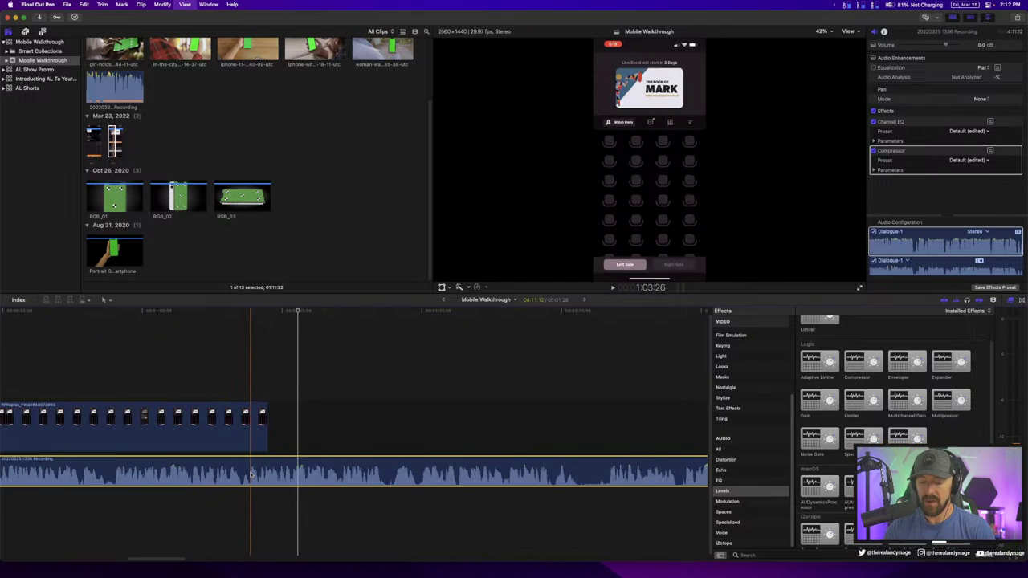
left_click(244, 466)
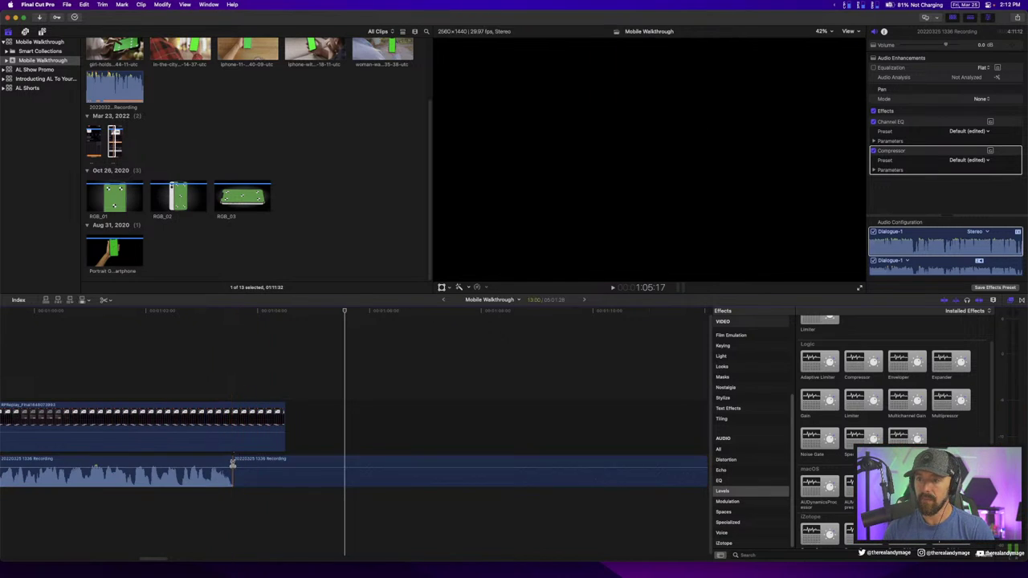
left_click(249, 463)
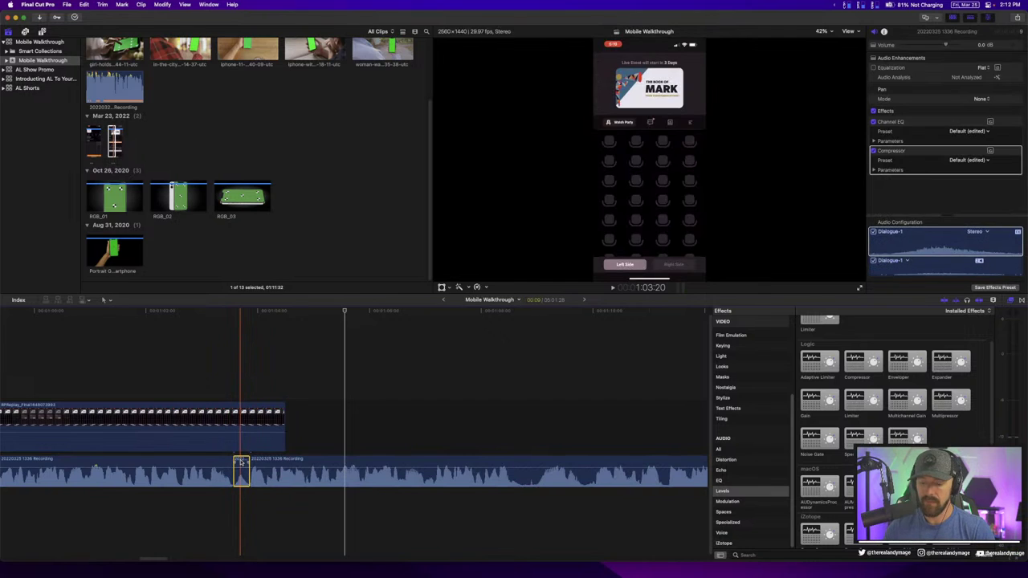
key("Delete")
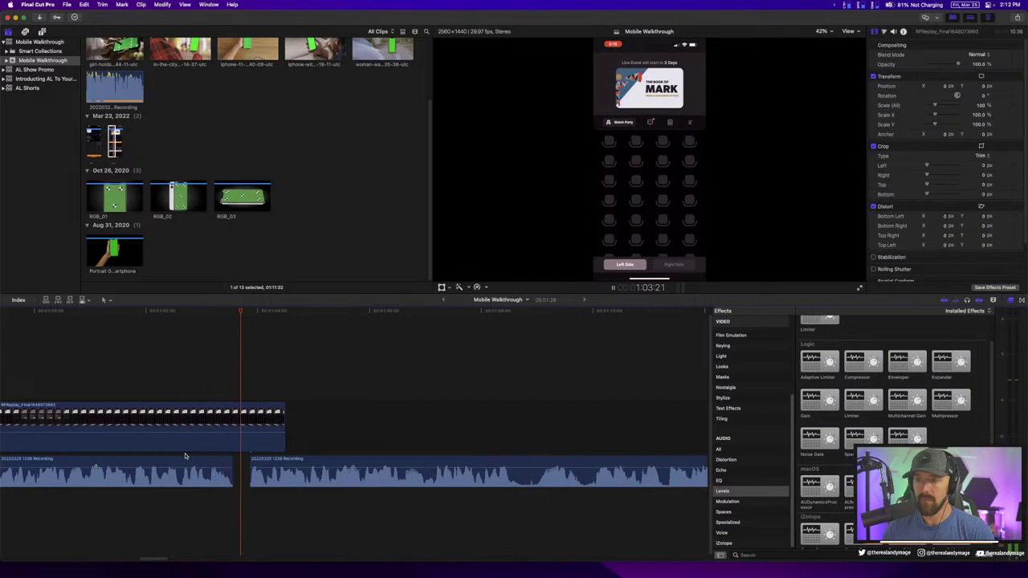
left_click_drag(272, 460, 260, 460)
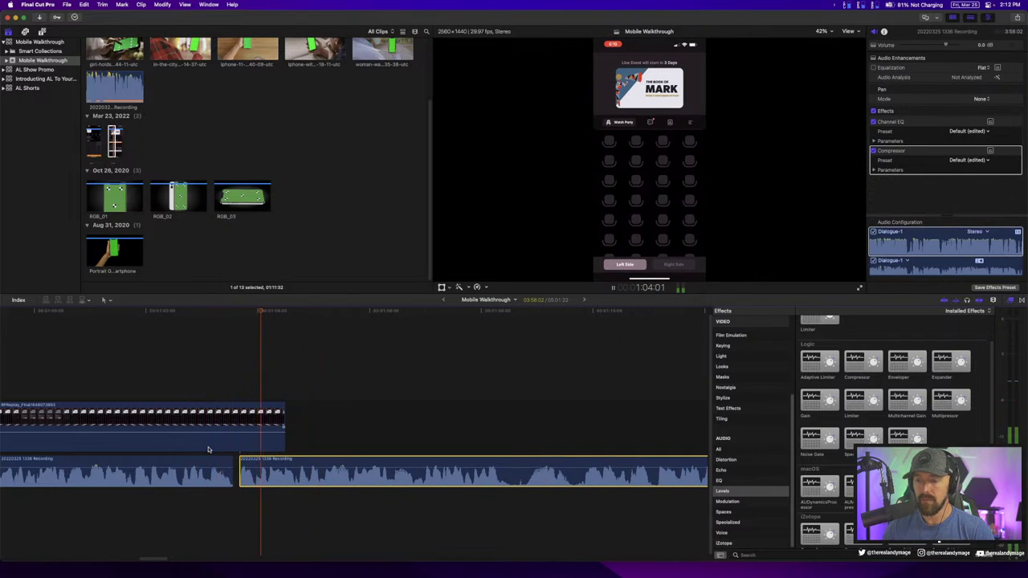
key("super+minus")
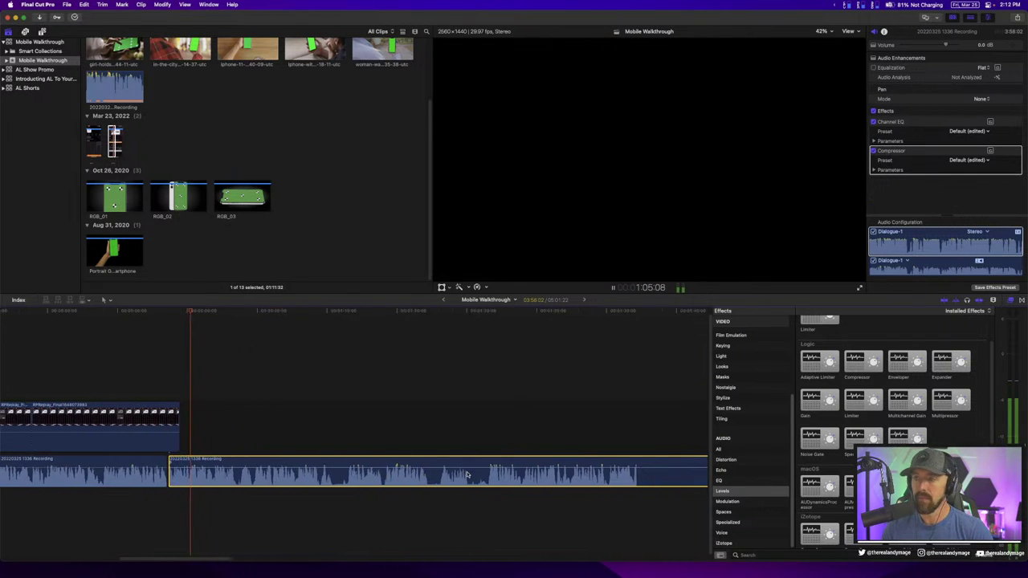
scroll(467, 475, "right", 2)
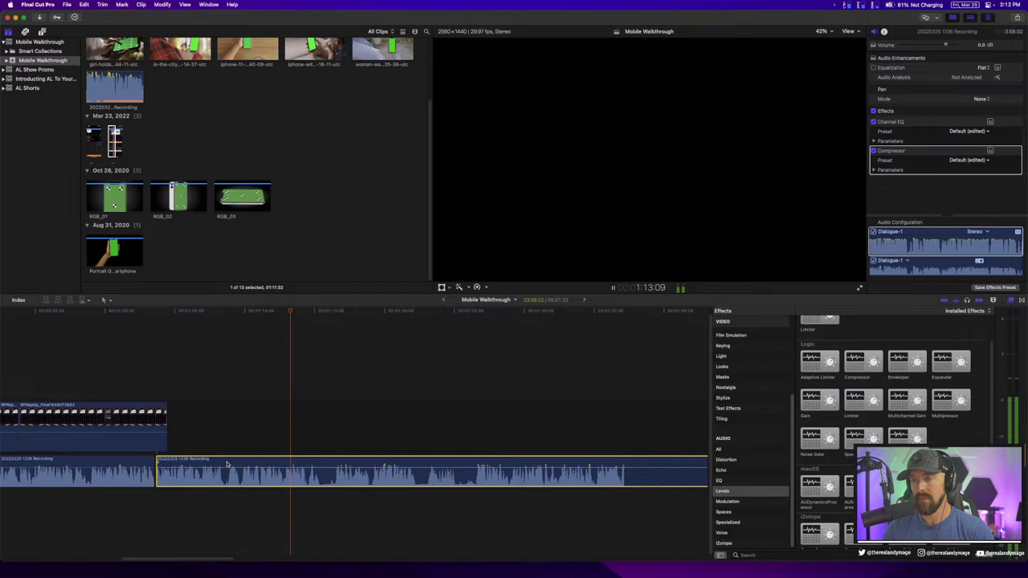
key("space")
Blade the voiceover at the playhead, remove the short section, and play back to check the cut
key("b")
left_click(332, 465)
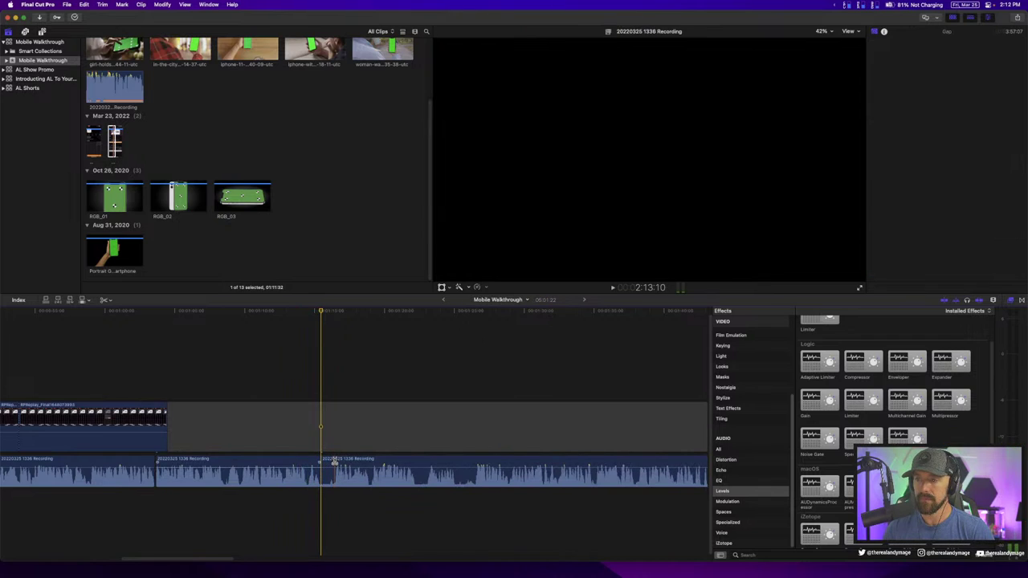
left_click(334, 464)
key("a")
left_click(329, 470)
key("Delete")
key("space")
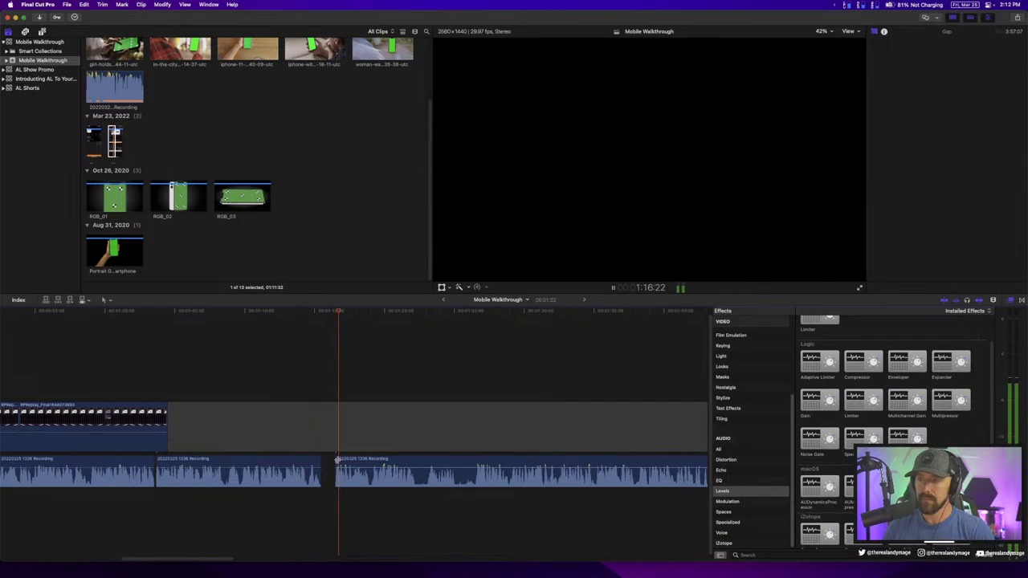
left_click(431, 461)
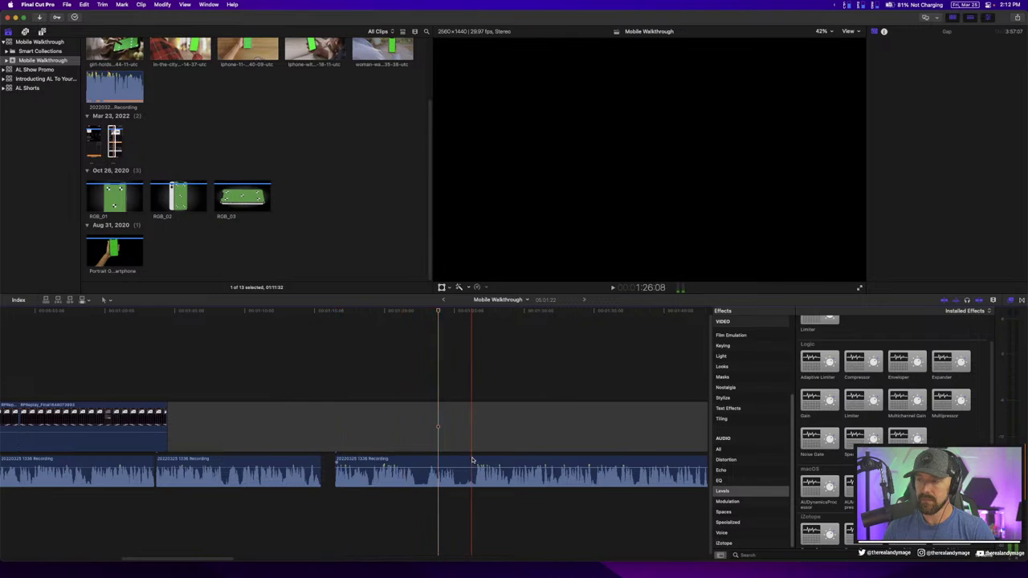
key("space")
Shift the later voiceover clip slightly later and replay the transition to check alignment
mouse_move(337, 459)
left_mouse_down()
mouse_move(417, 460)
mouse_move(344, 460)
left_mouse_up()
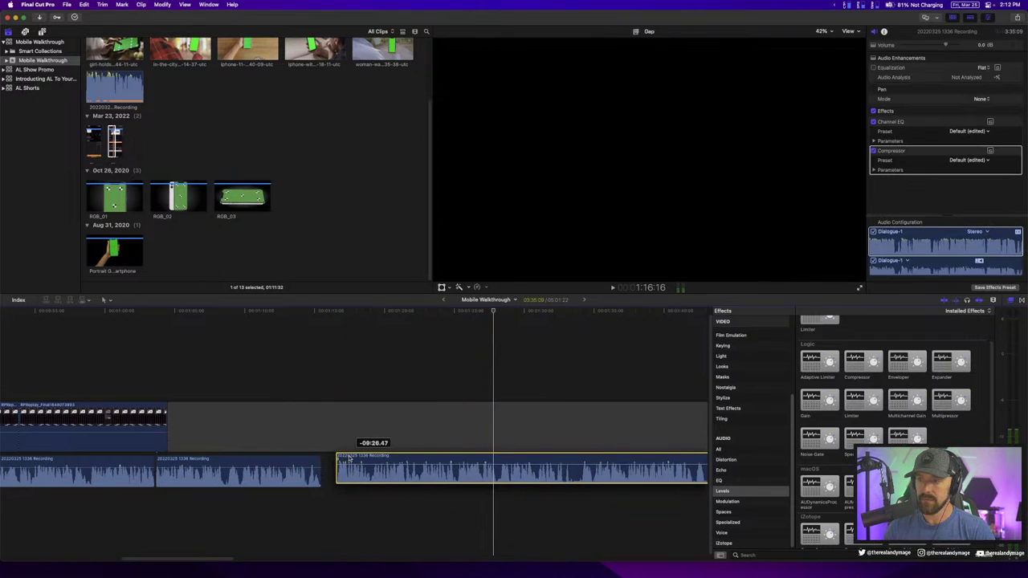
key("space")
scroll(570, 464, "right", 3)
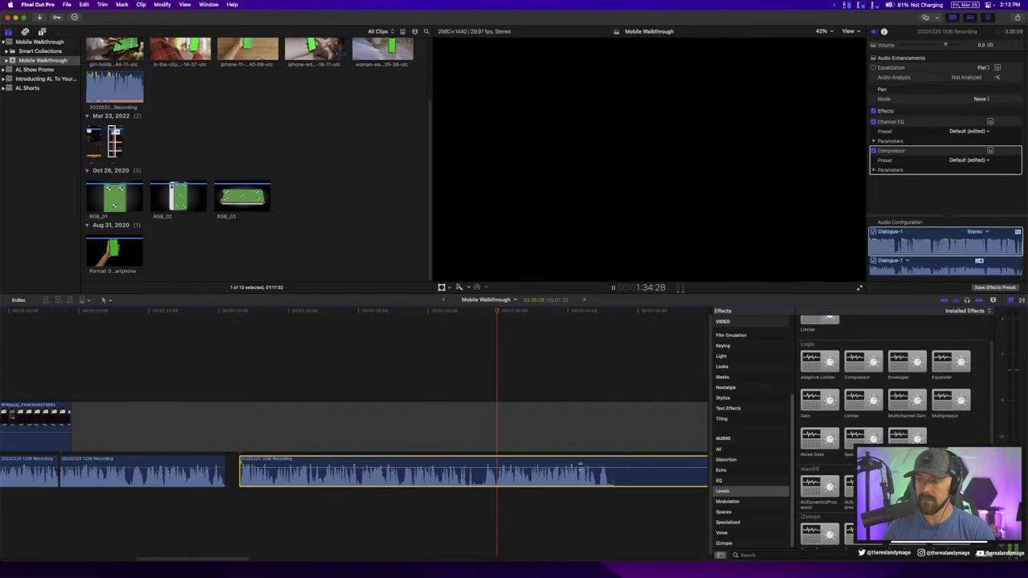
left_click(344, 460)
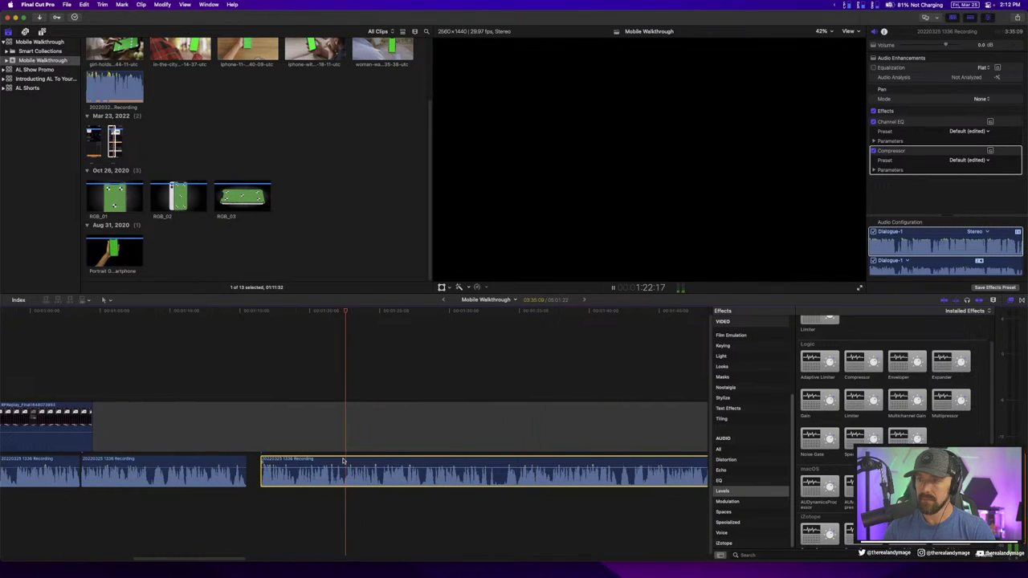
left_click(256, 459)
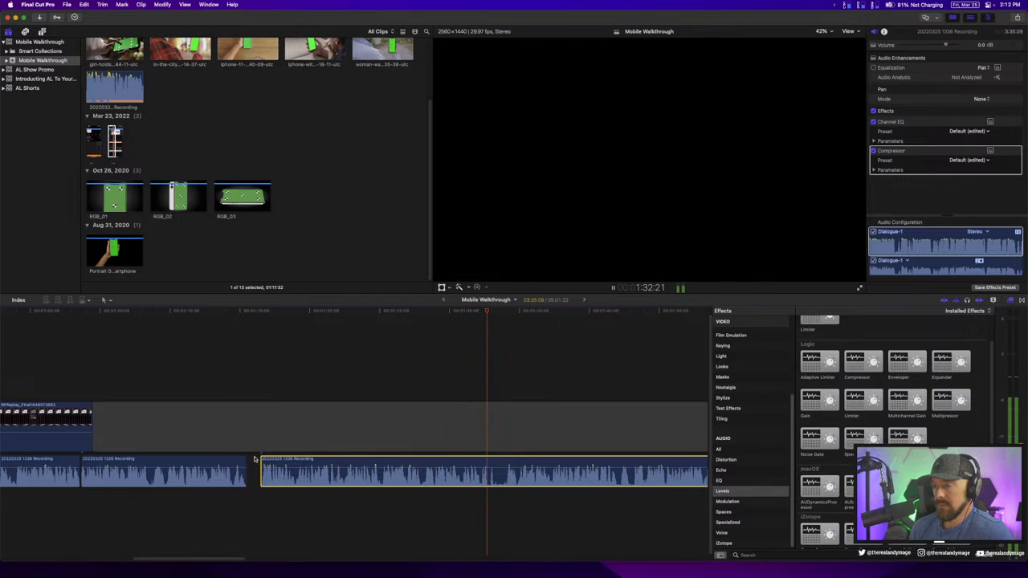
Find the next pause, split the long voiceover clip there, and select its later half
mouse_move(474, 566)
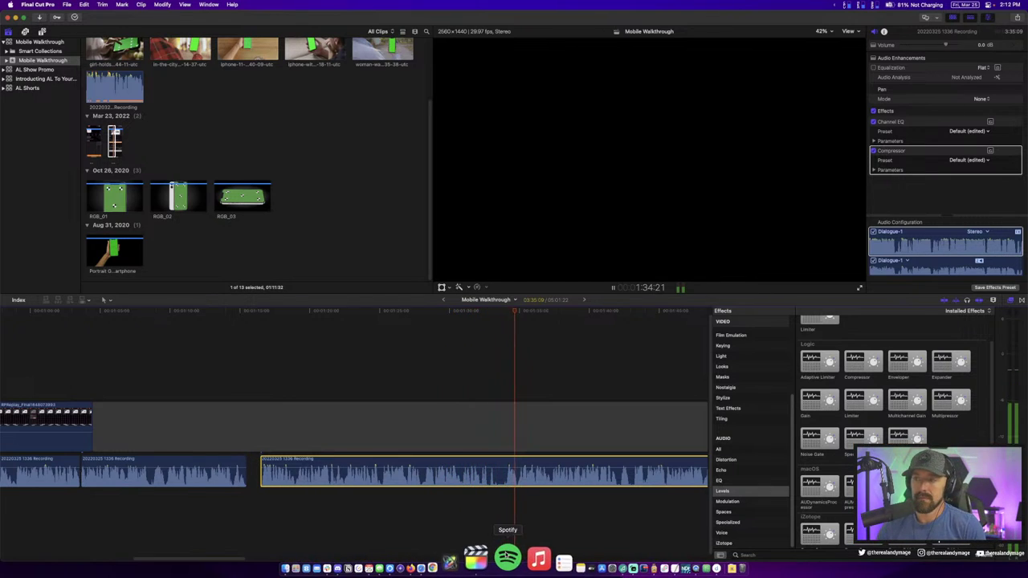
key("space")
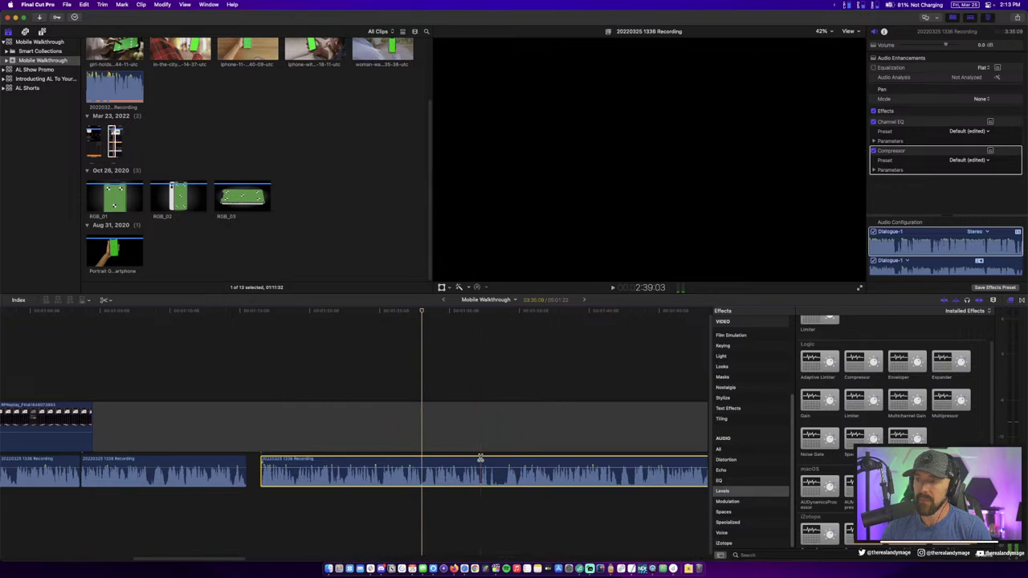
key("space")
left_click(419, 462)
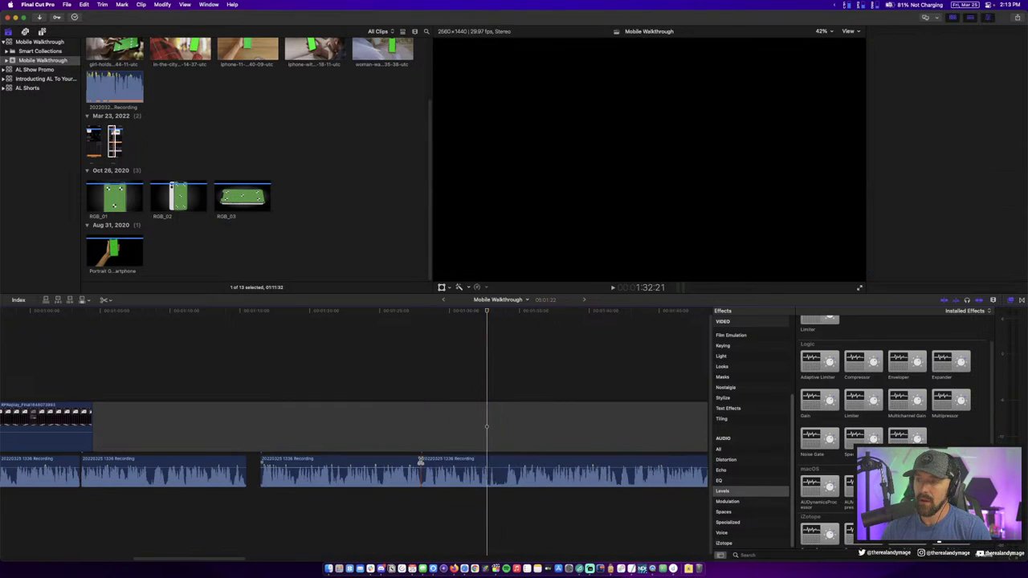
left_click(463, 463)
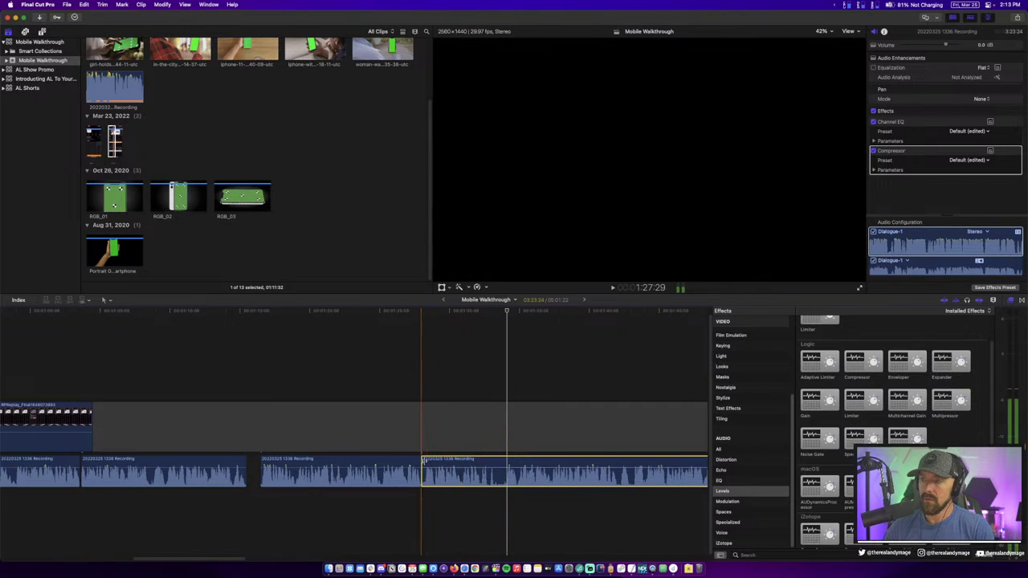
Trim the start of the later voiceover piece on a zoomed-in timeline, then zoom back out
mouse_move(422, 464)
left_mouse_down()
mouse_move(505, 464)
mouse_move(431, 460)
left_mouse_up()
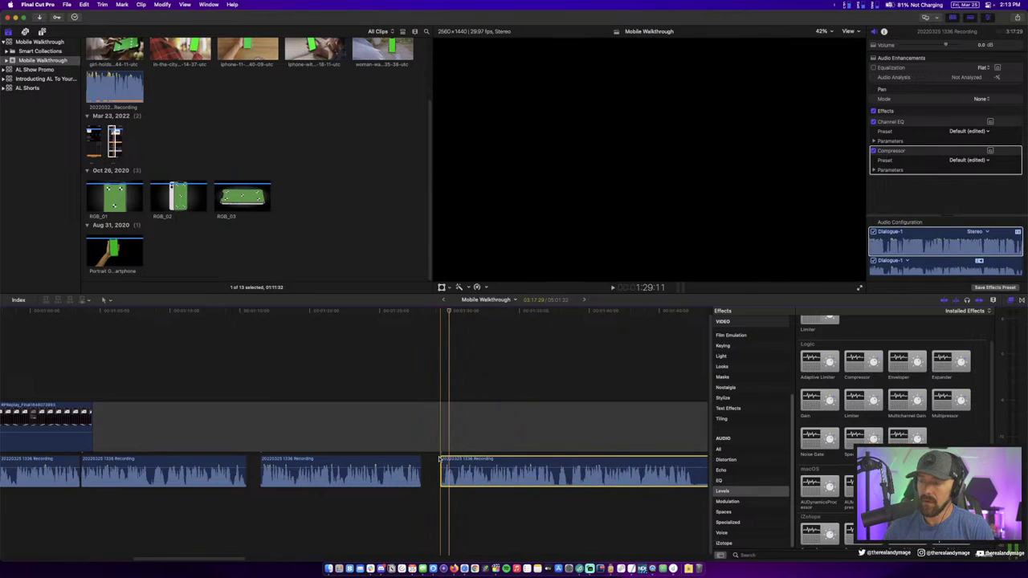
key("super+equal")
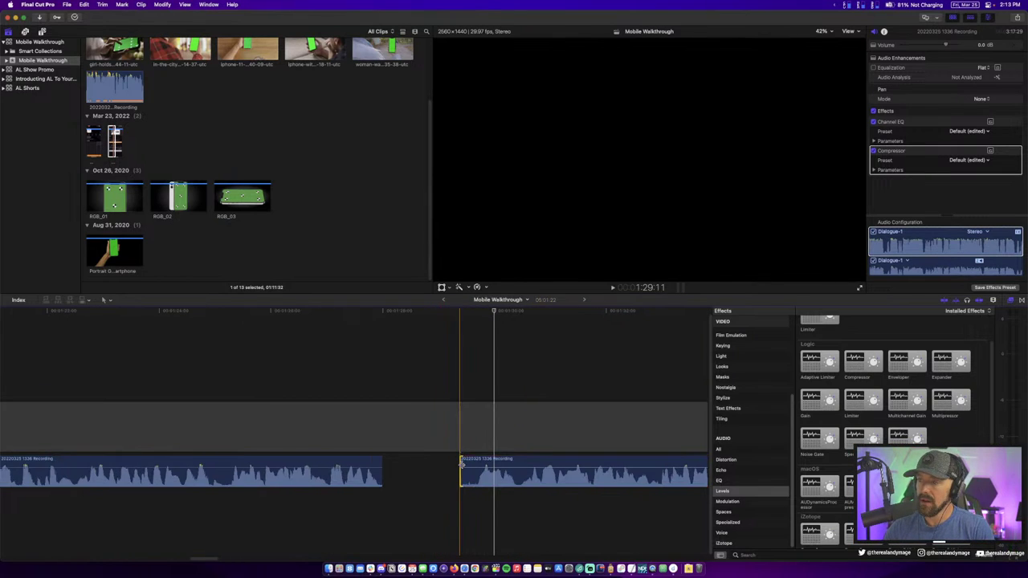
mouse_move(460, 466)
left_mouse_down()
mouse_move(478, 464)
mouse_move(412, 464)
left_mouse_up()
key("space")
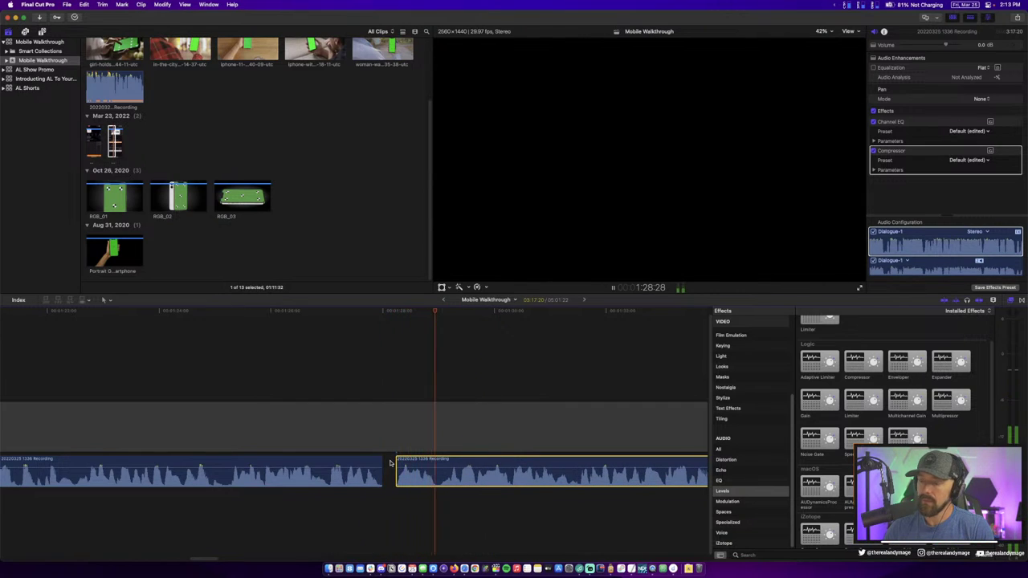
key("super+minus")
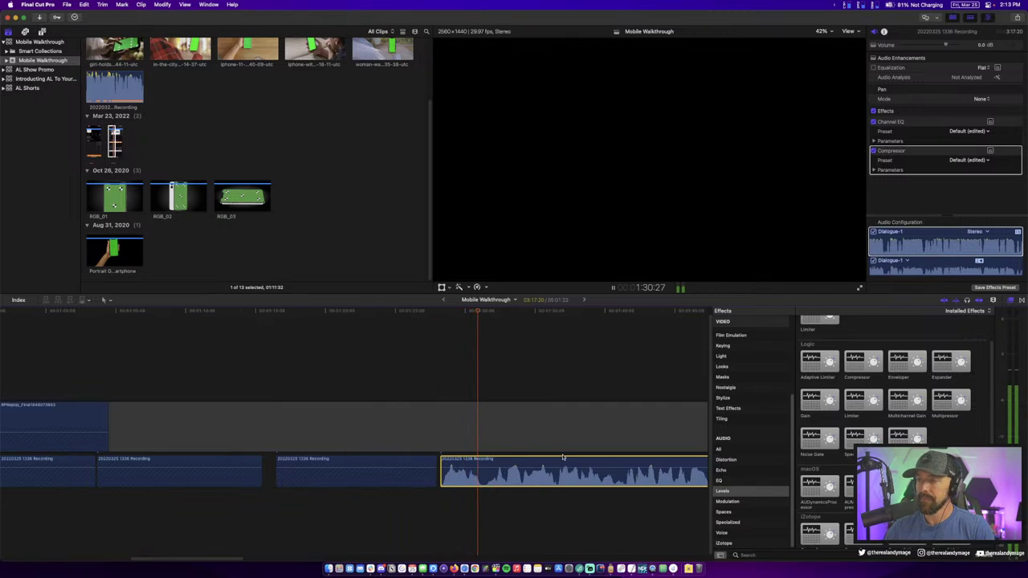
key("super+minus")
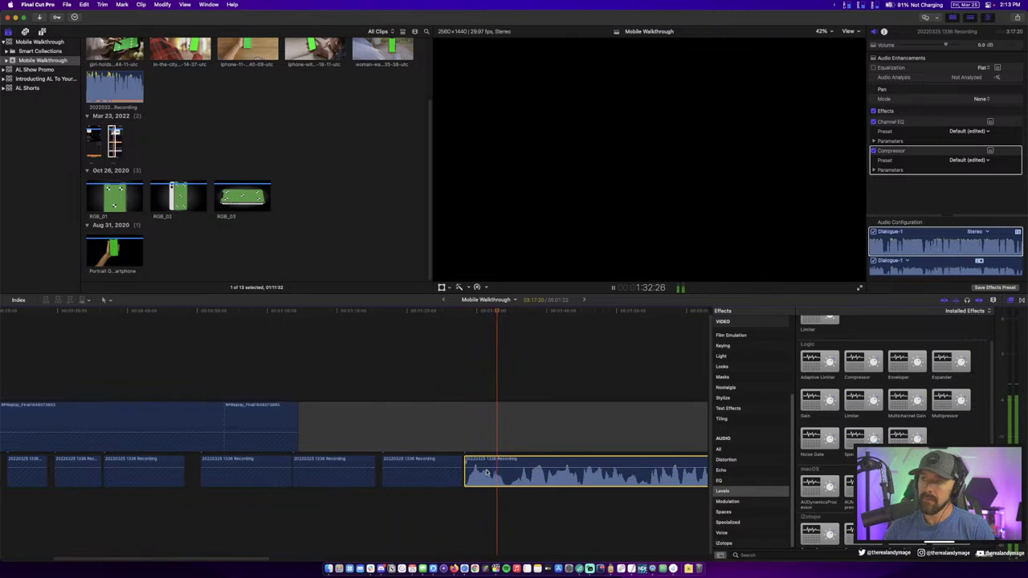
scroll(486, 474, "right", 5)
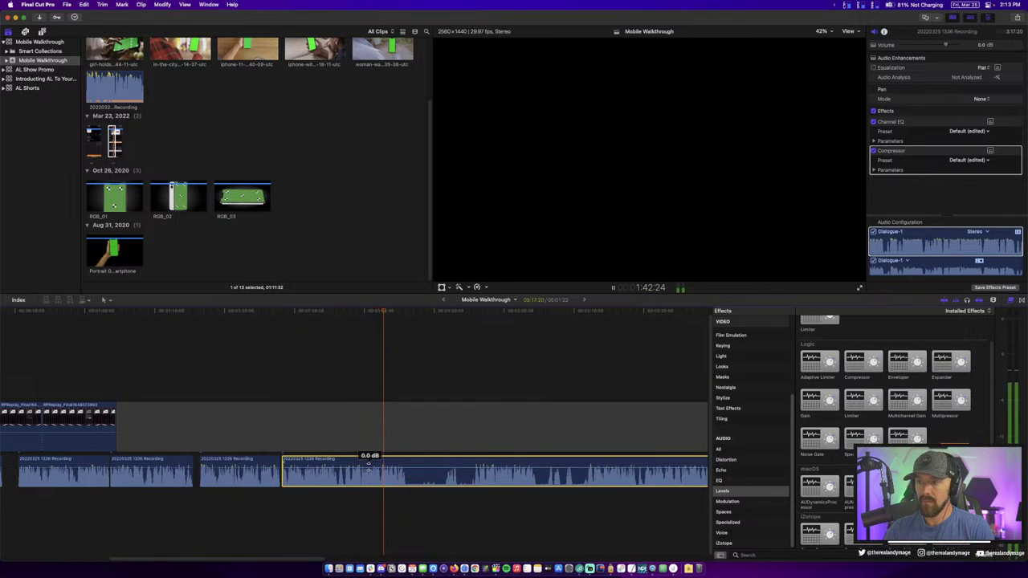
scroll(412, 472, "up", 1)
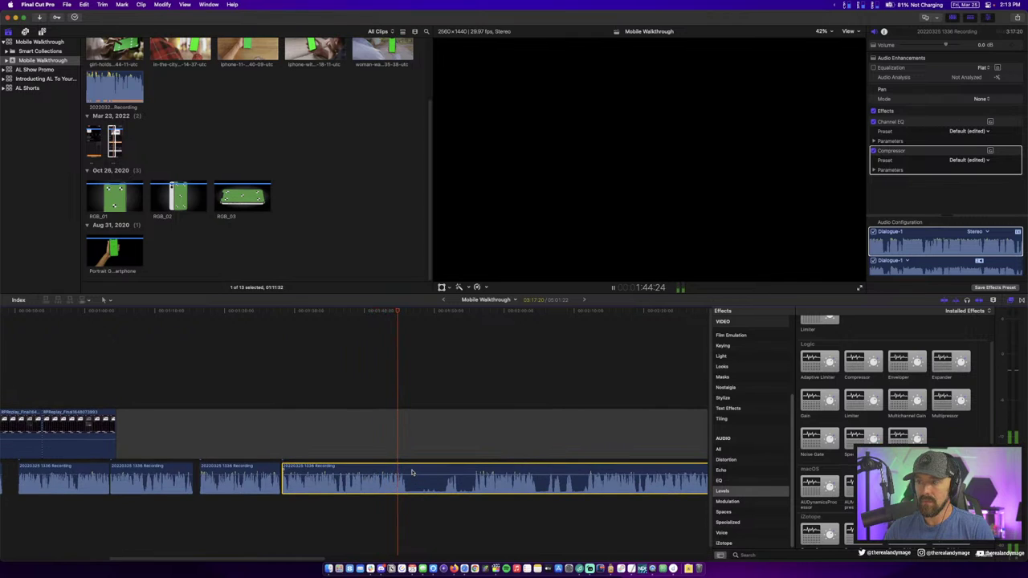
Blade the voiceover clip at the next pause and review playback around the cut
key("super+equal")
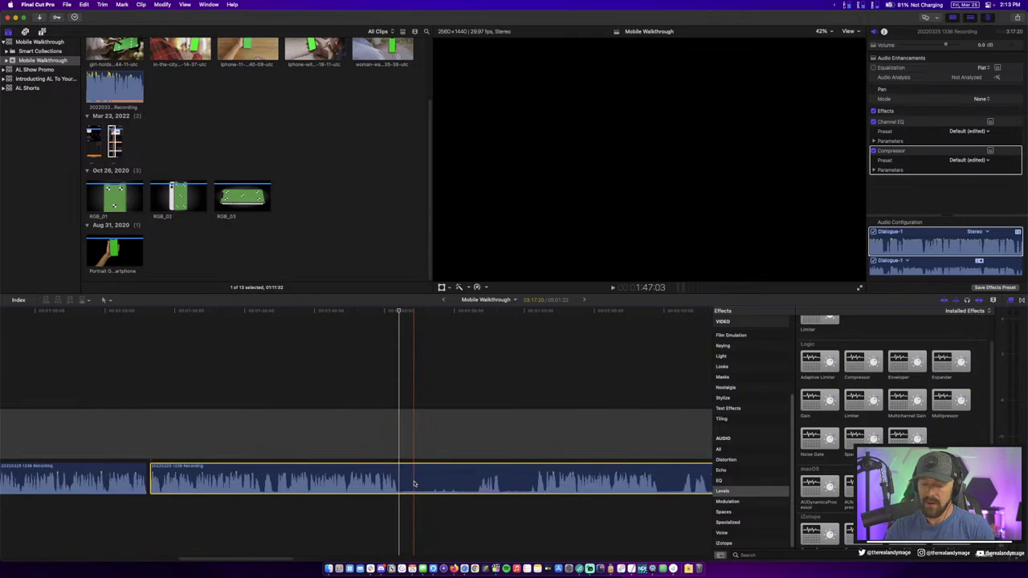
key("super+equal")
key("space")
key("b")
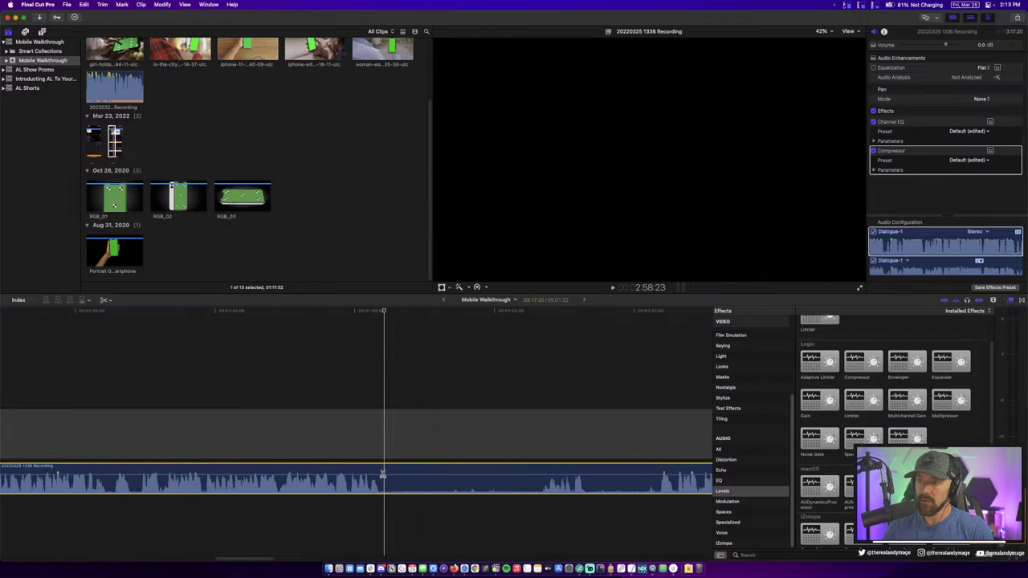
left_click(382, 475)
key("space")
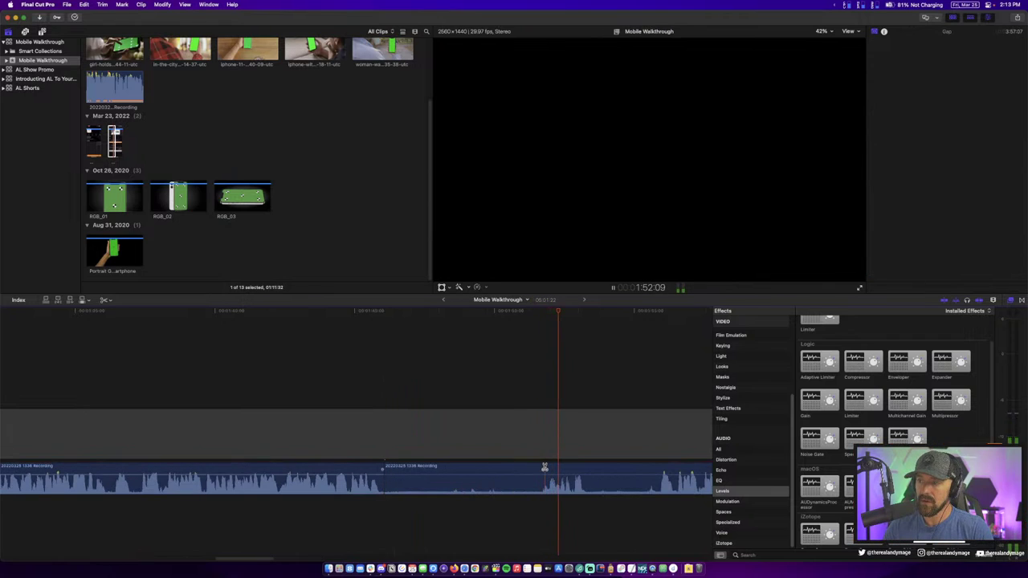
key("space")
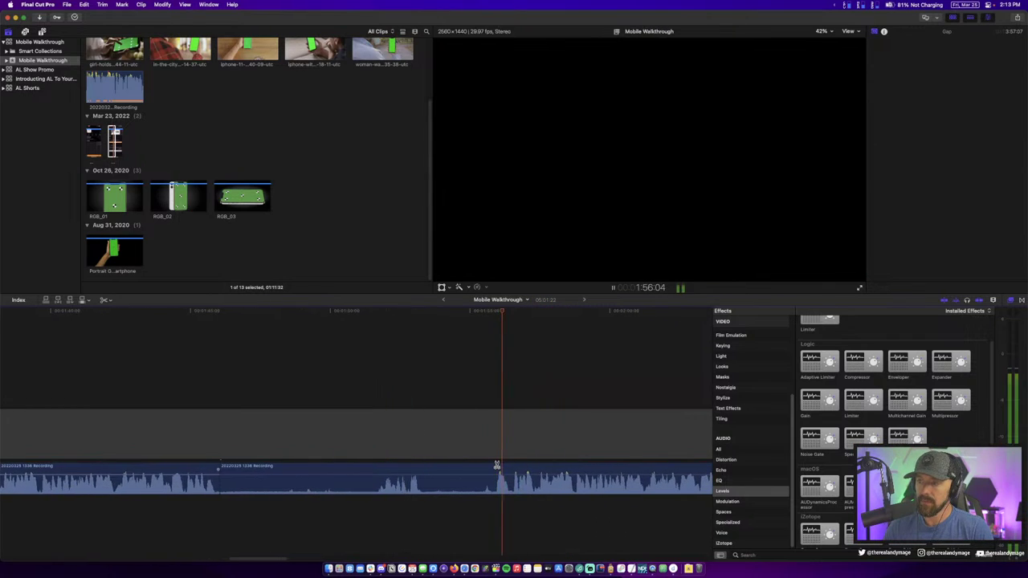
scroll(242, 474, "left", 10)
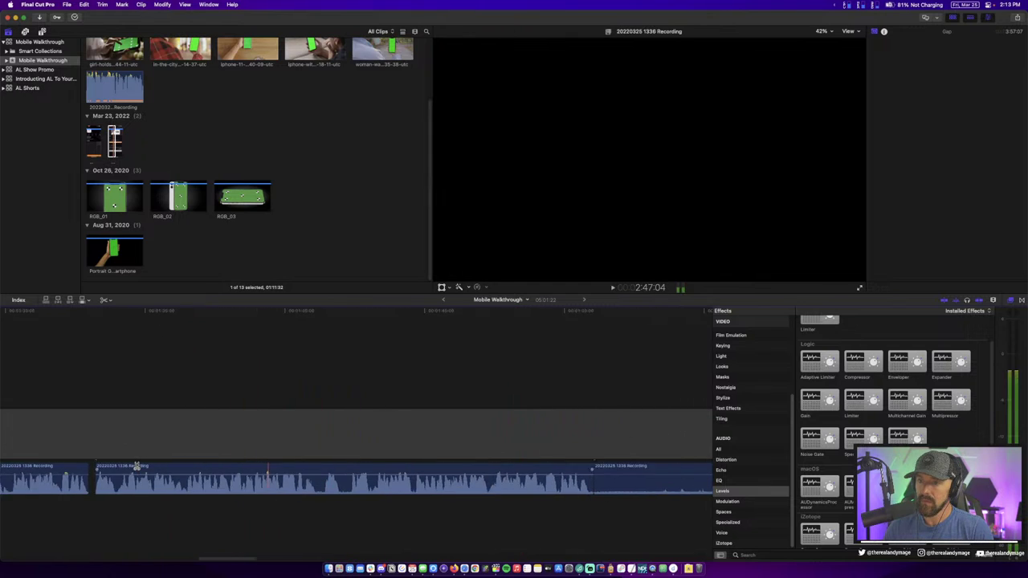
key("space")
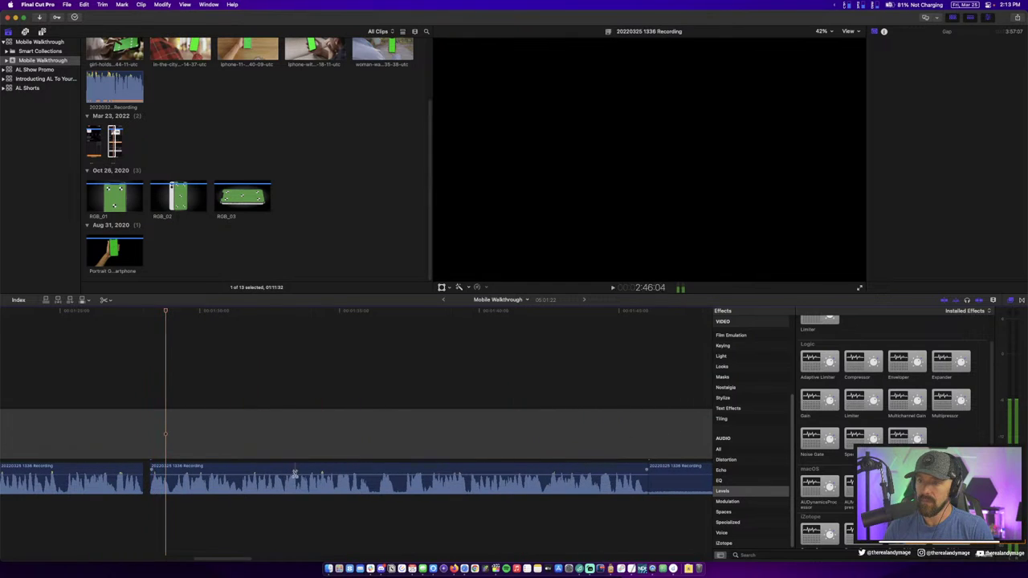
key("space")
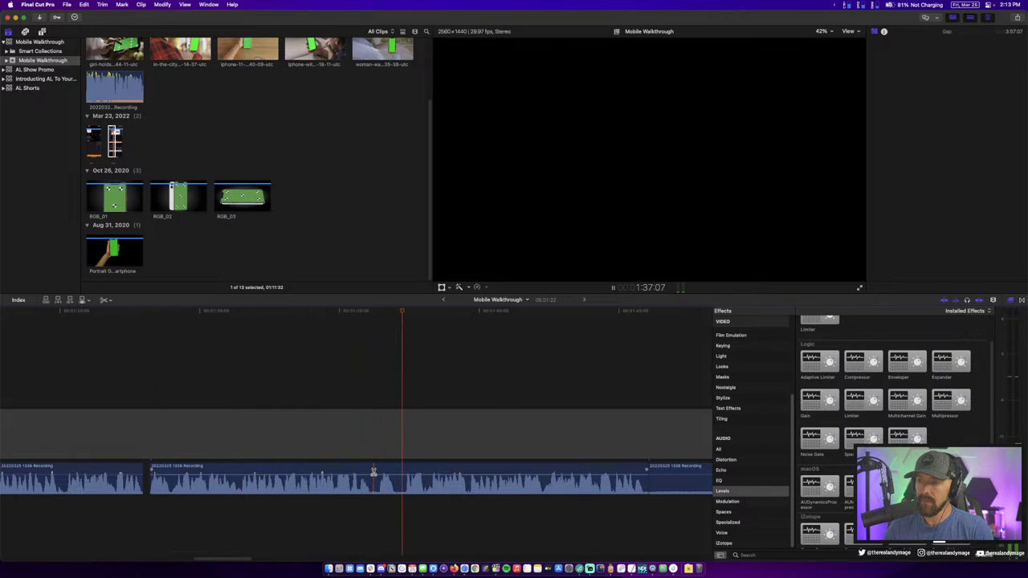
Play and zoom through the voiceover to locate the next unwanted stretch
key("super+minus")
key("space")
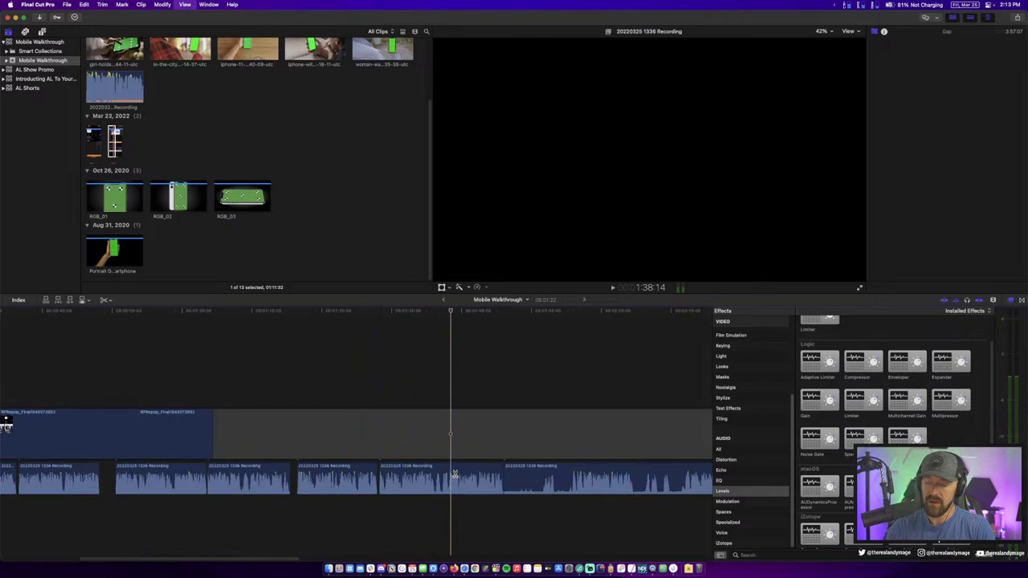
key("space")
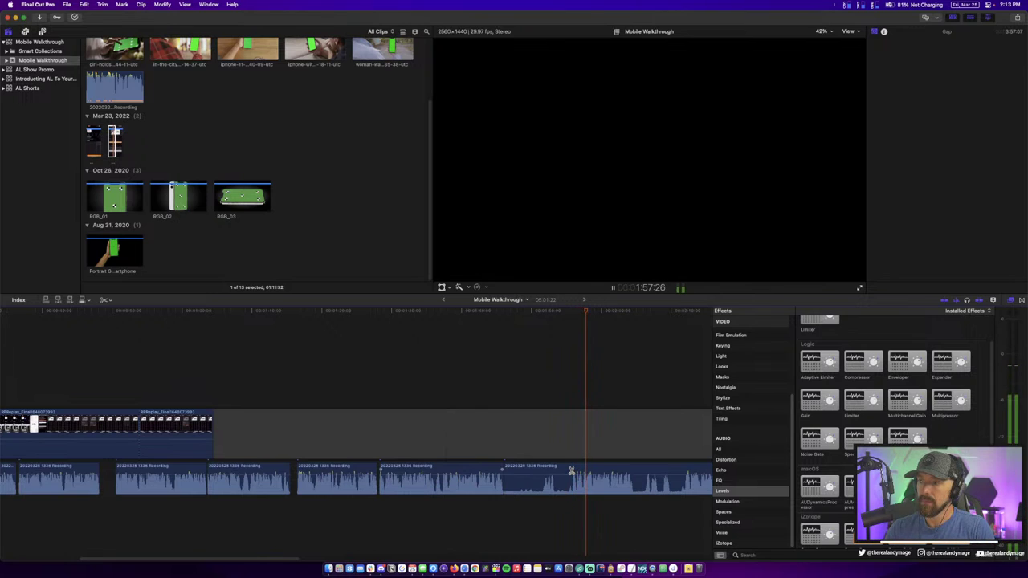
key("space")
key("super+equal")
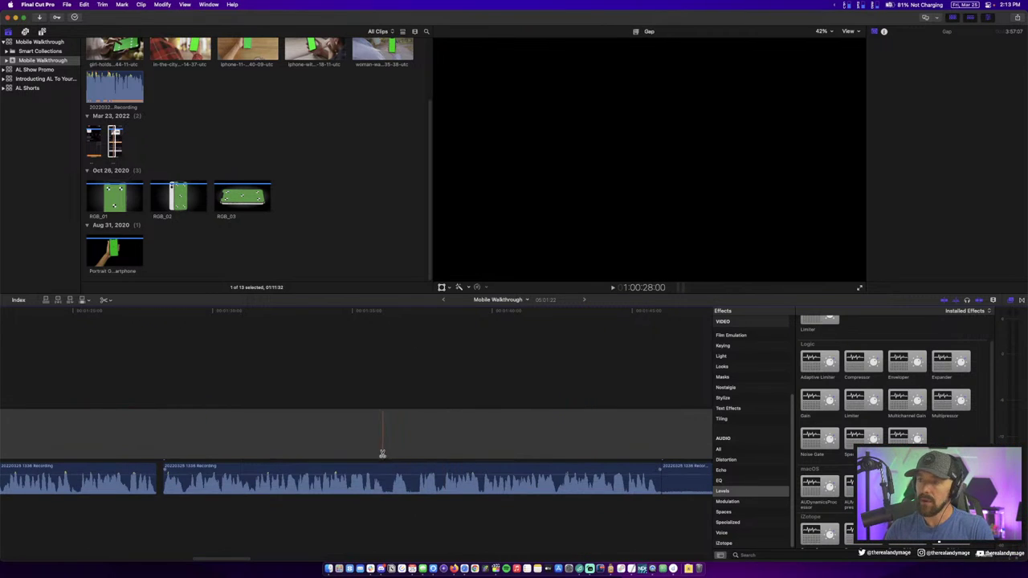
key("space")
key("space")
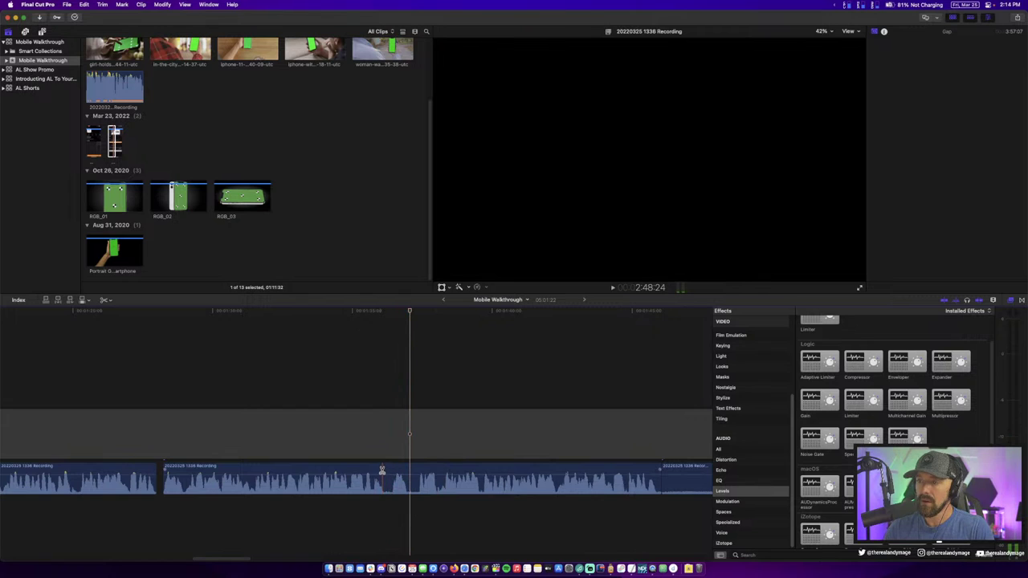
scroll(393, 469, "right", 1)
scroll(426, 468, "right", 5)
scroll(466, 469, "right", 2)
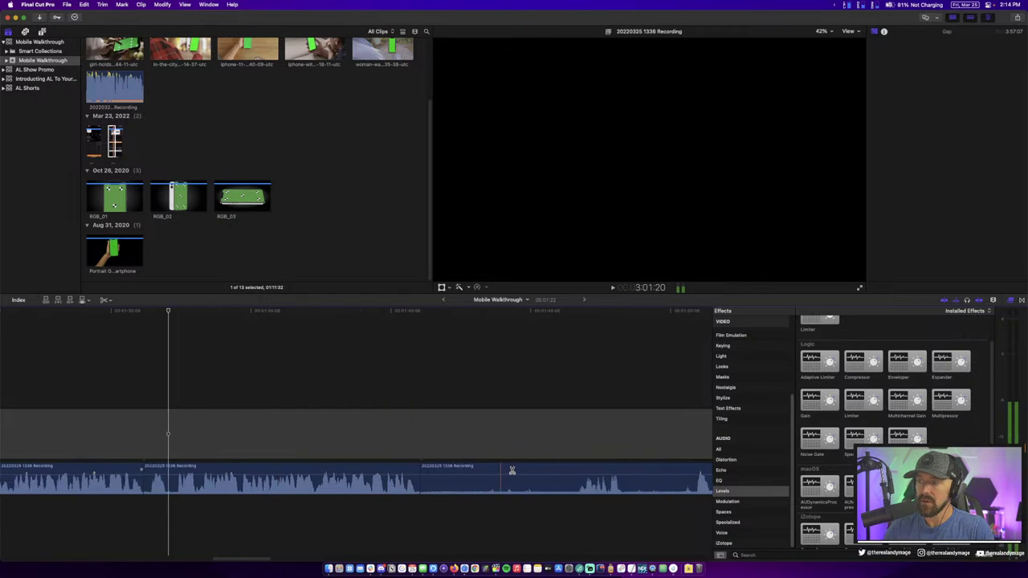
scroll(506, 470, "right", 4)
Split the voiceover at the unwanted part's end and delete that section
left_click(551, 471)
key("a")
left_click(473, 474)
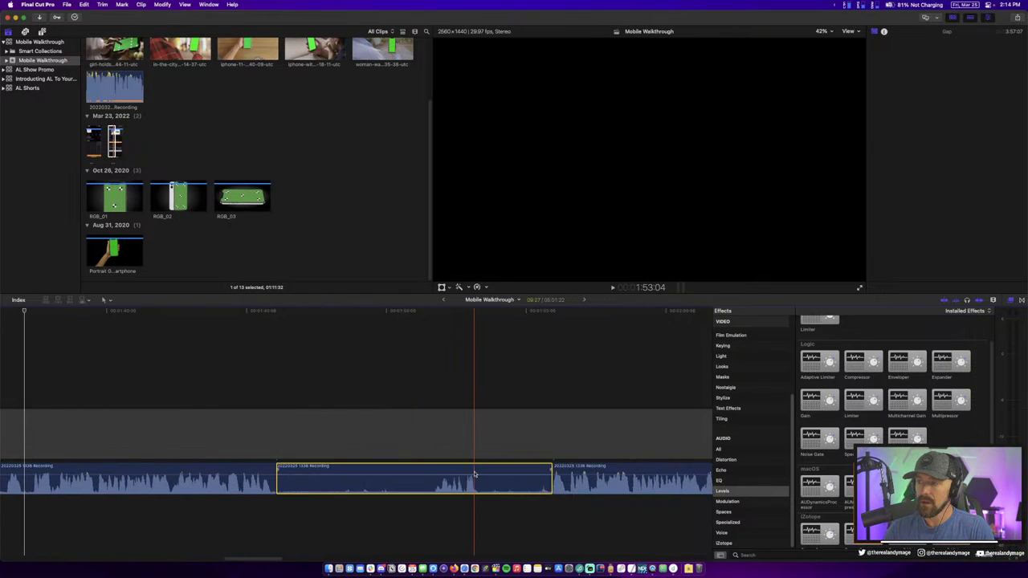
key("Delete")
Undo the accidental deletion of the first voiceover piece and play back the tightened edit
left_click(195, 480)
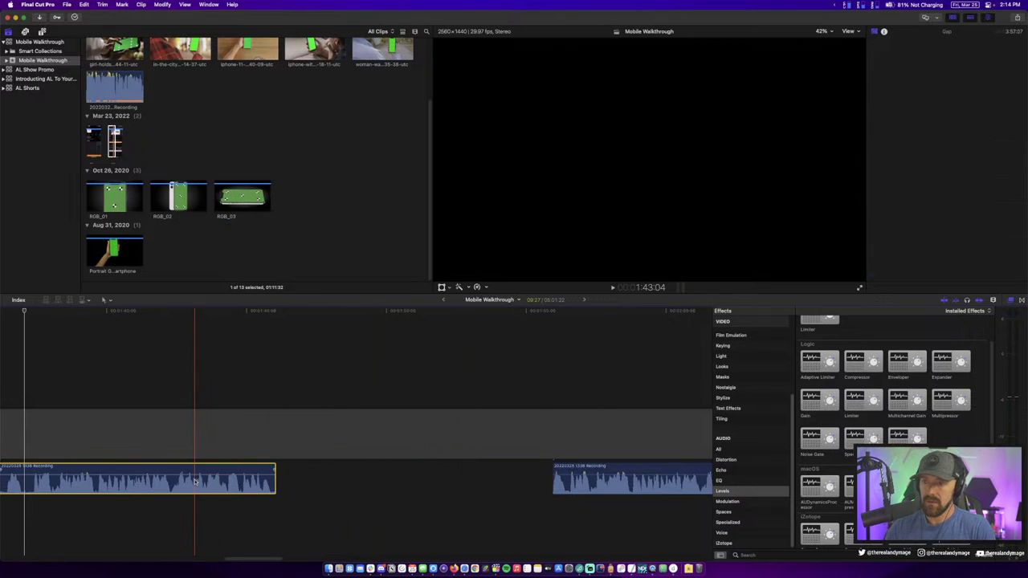
key("Delete")
key("super+z")
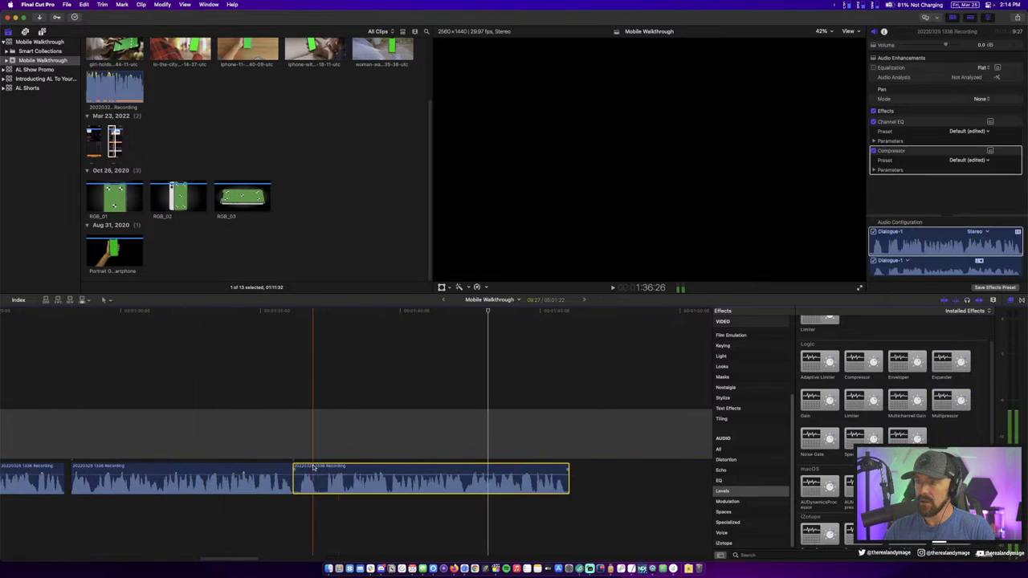
key("Delete")
key("super+z")
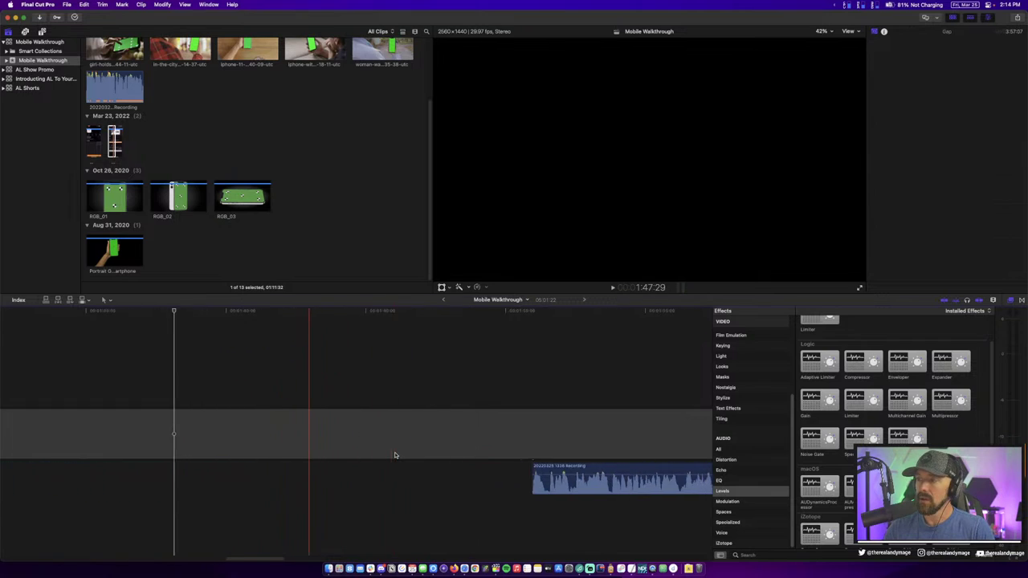
key("super+z")
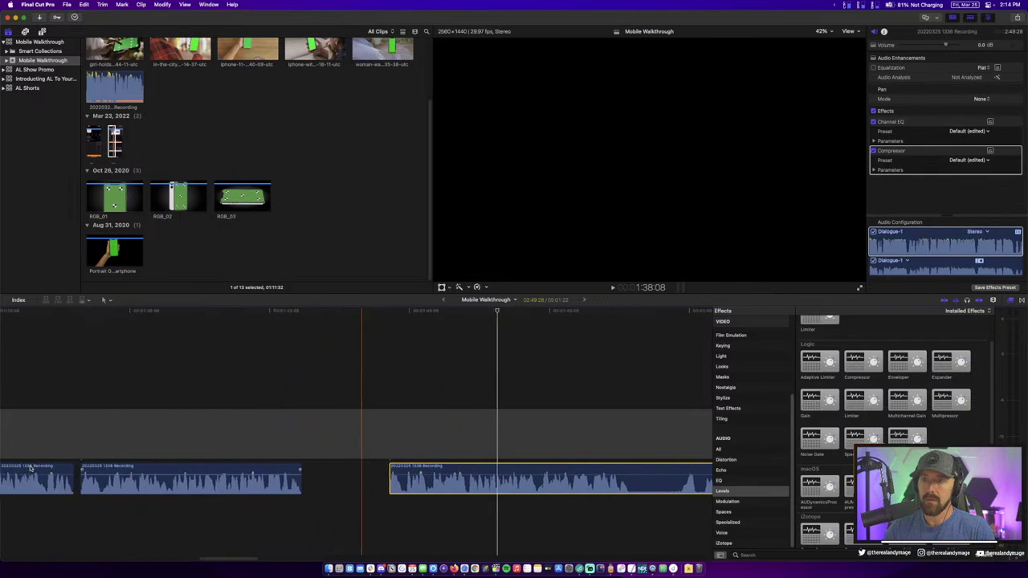
key("super+z")
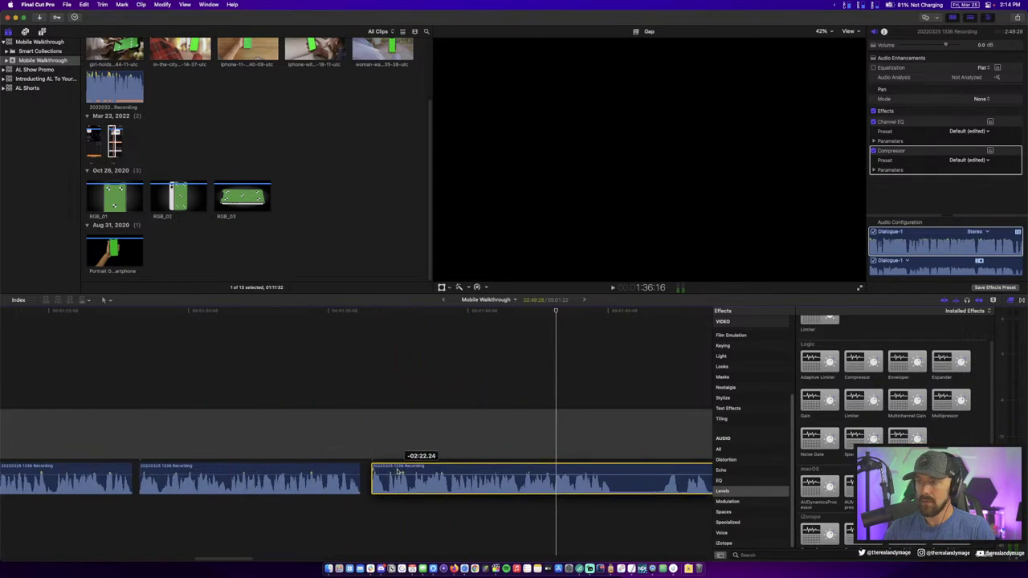
key("space")
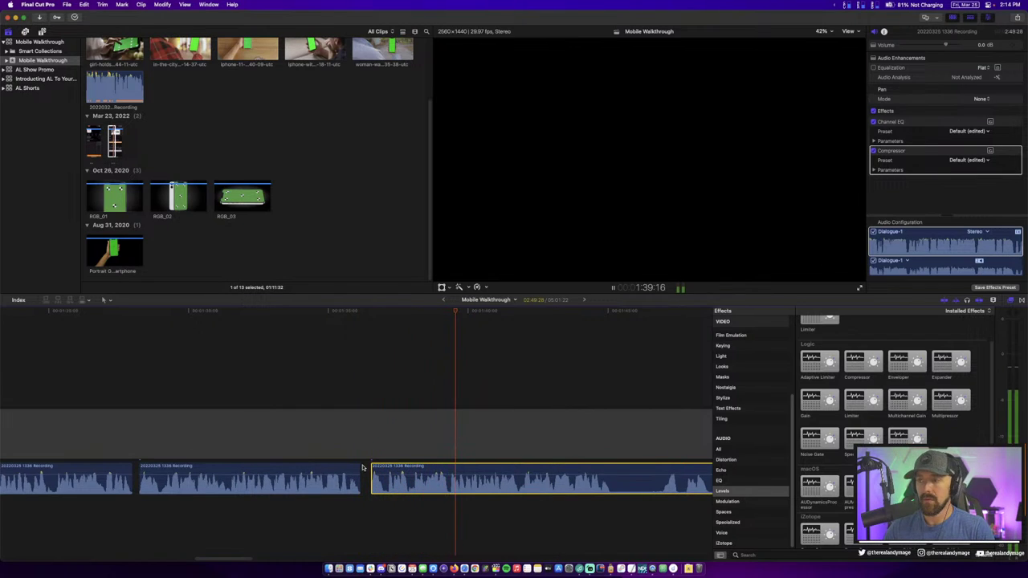
scroll(388, 460, "right", 5)
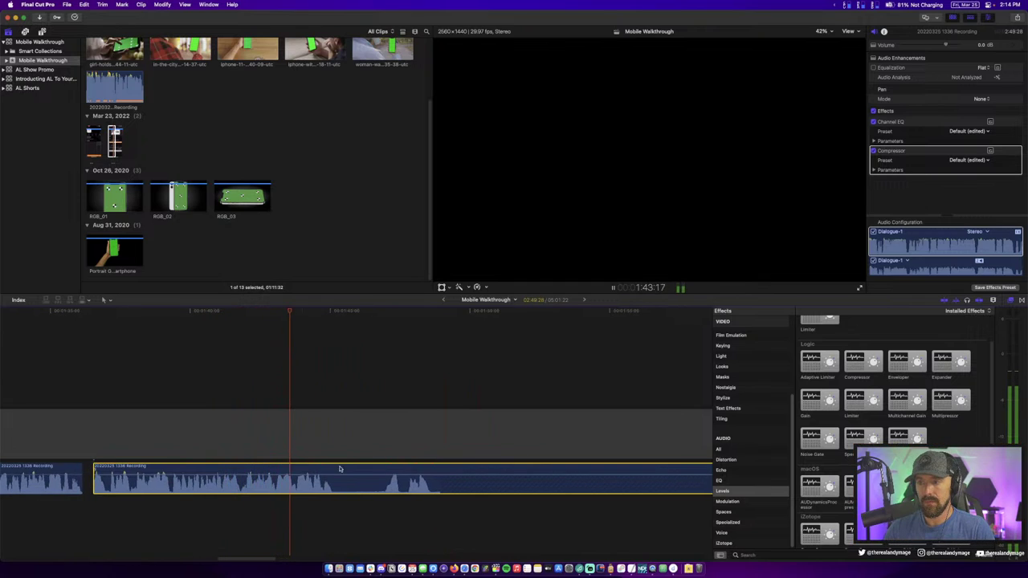
Blade the voiceover and slide the cut-off section right to leave a gap
key("b")
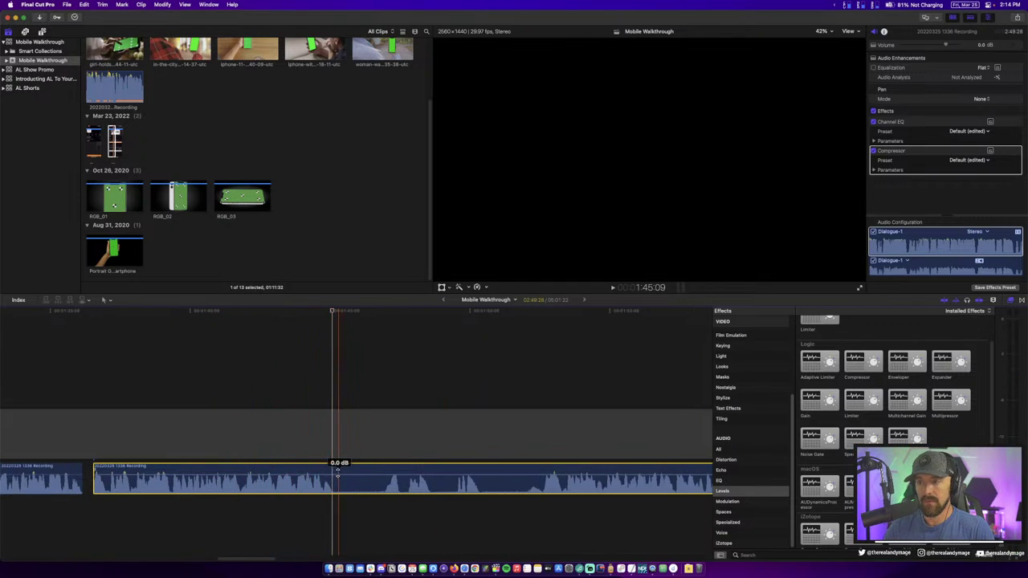
left_click(331, 478)
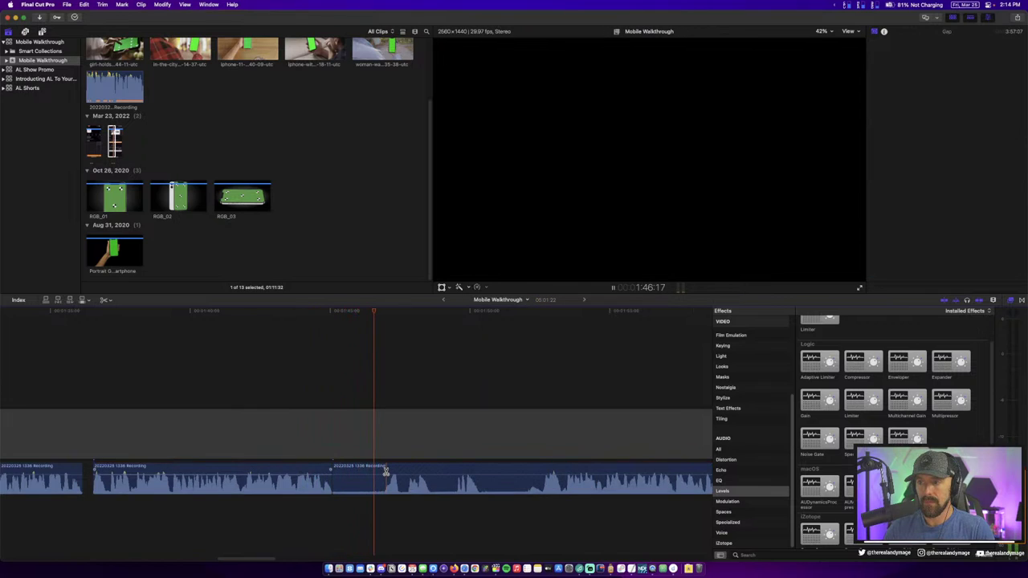
key("space")
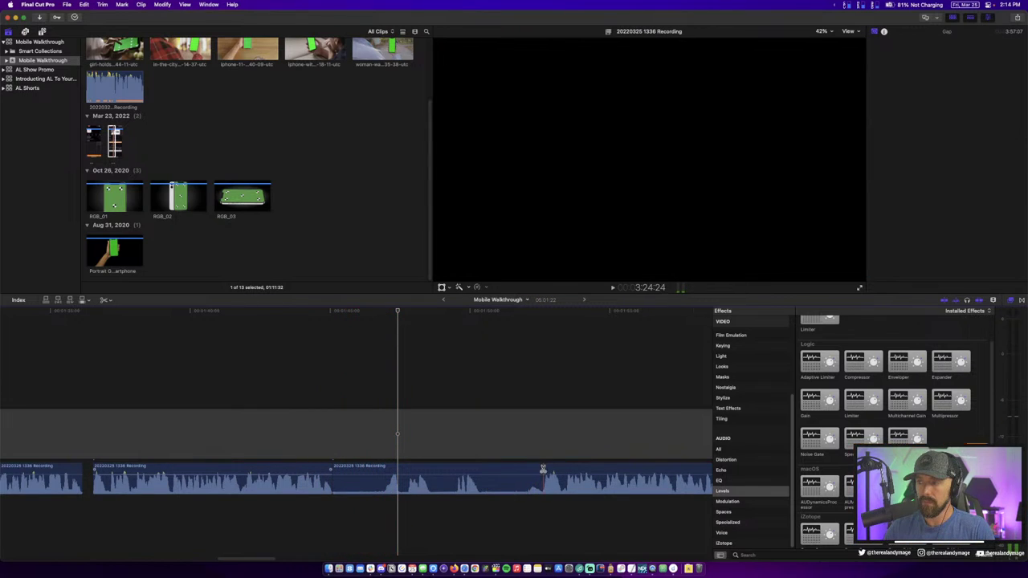
key("a")
left_click(553, 478)
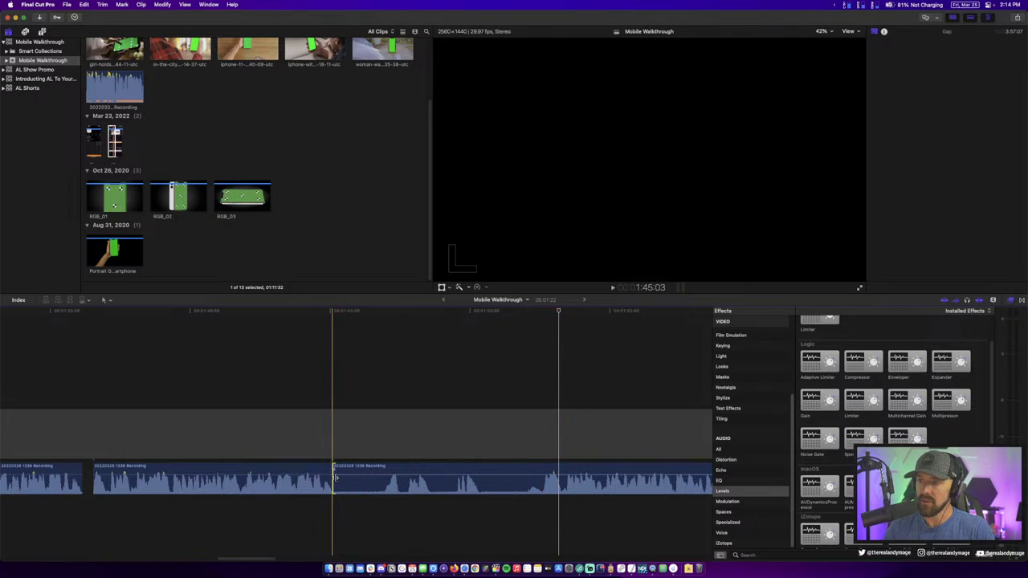
mouse_move(335, 478)
left_mouse_down()
mouse_move(533, 485)
mouse_move(376, 468)
left_mouse_up()
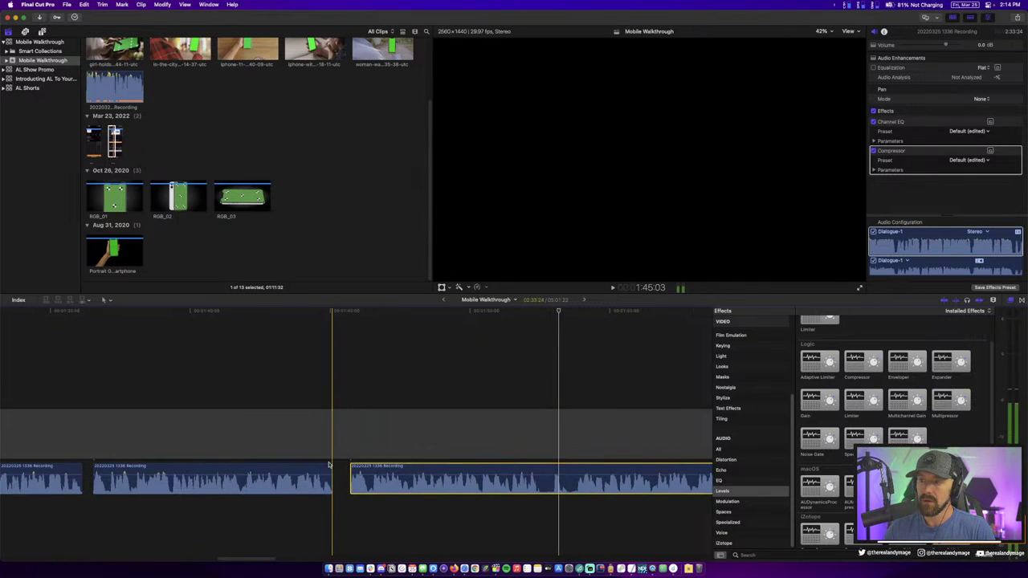
key("space")
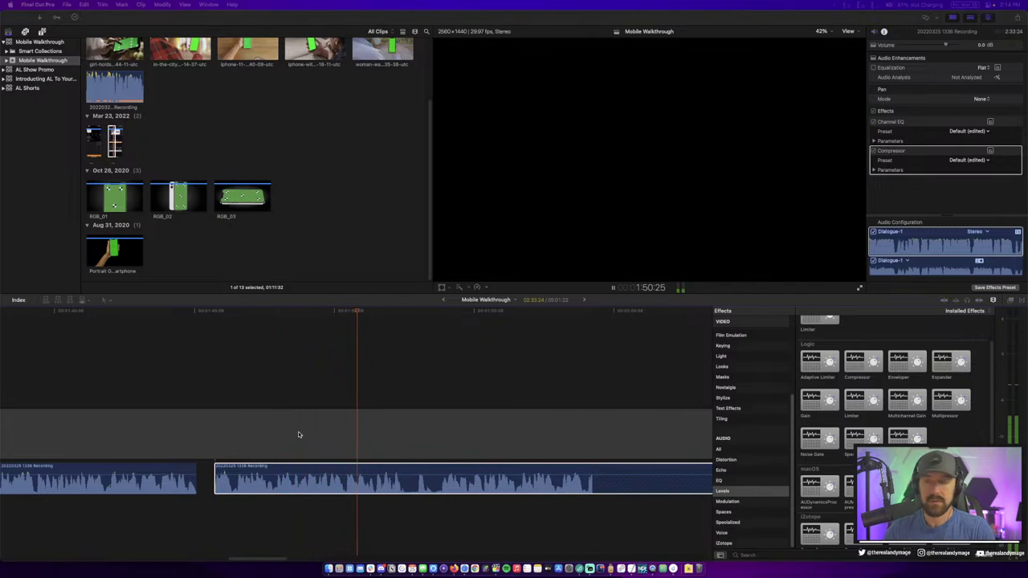
left_click(514, 426)
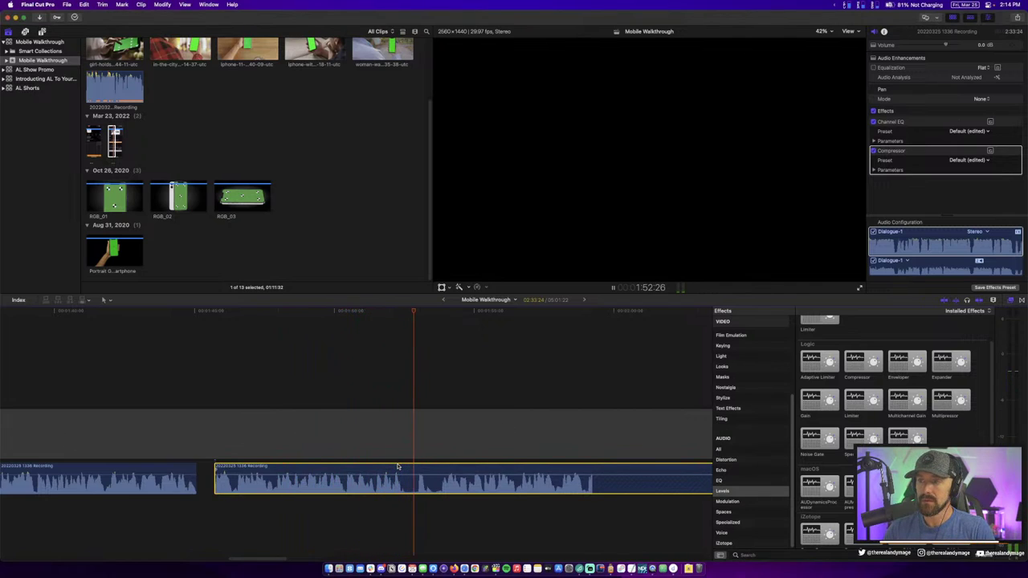
key("space")
Split the voiceover again and trim the new section's start slightly later
key("b")
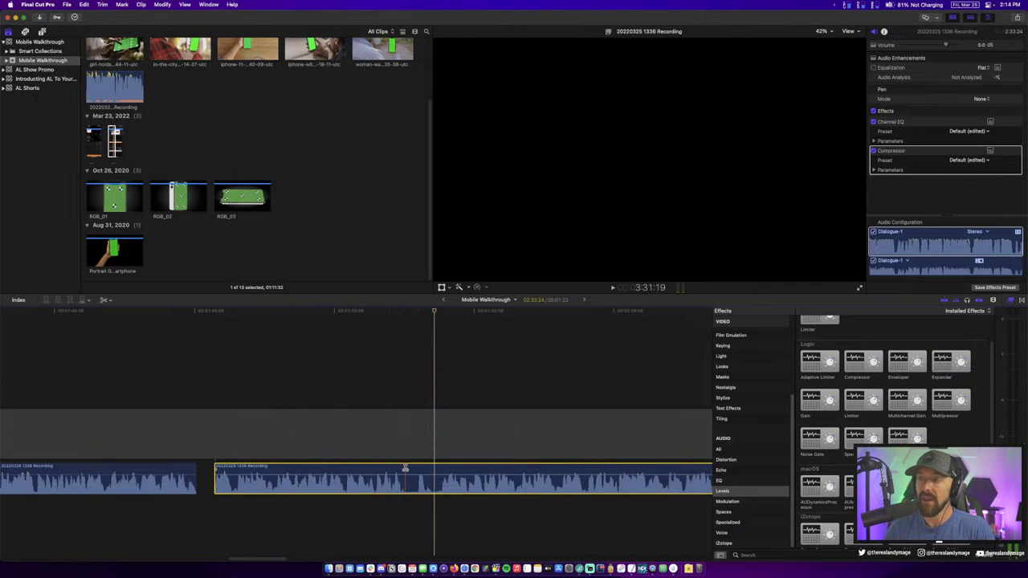
left_click(406, 468)
left_click_drag(406, 480, 416, 476)
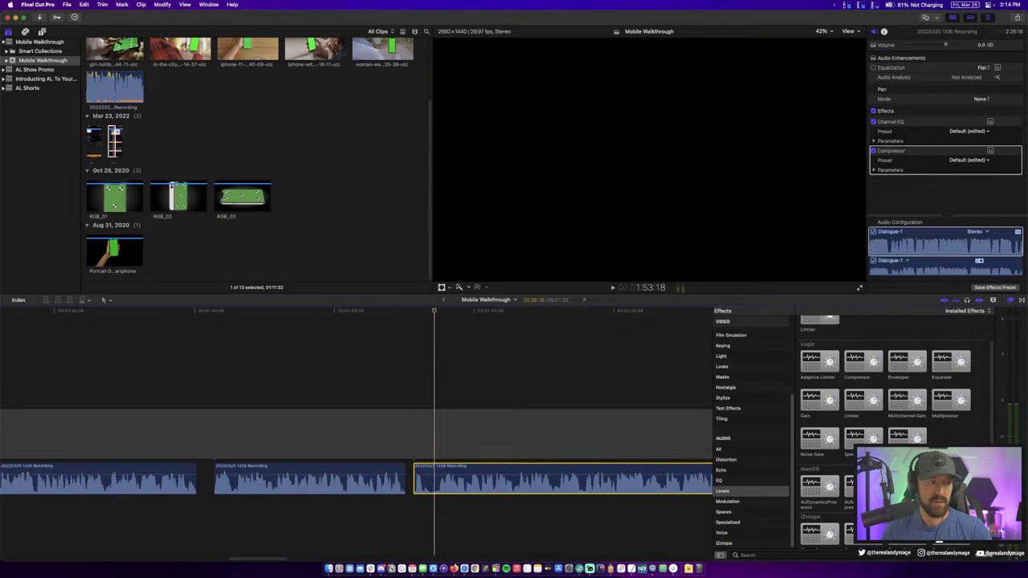
key("ctrl+Up")
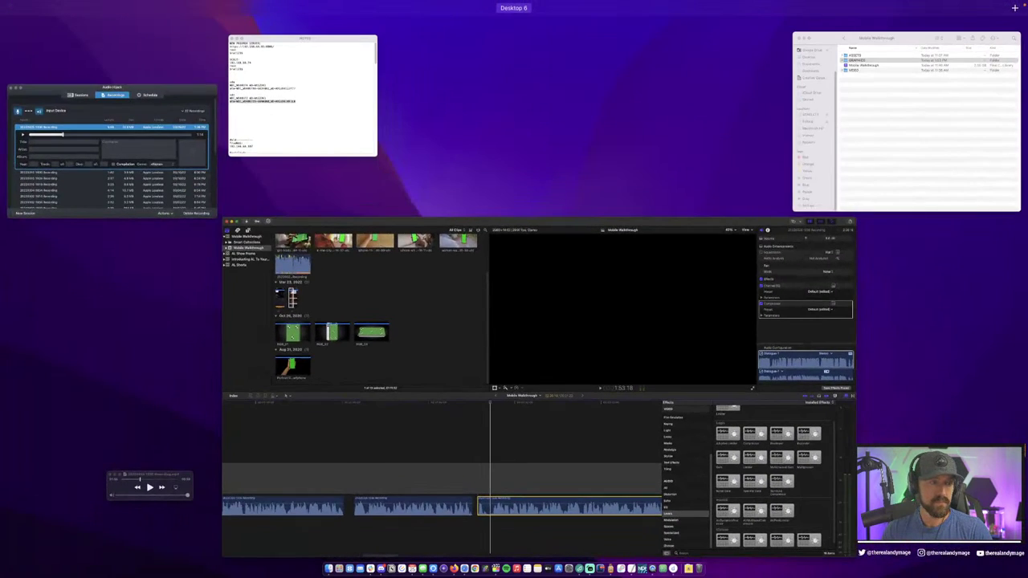
key("ctrl+Up")
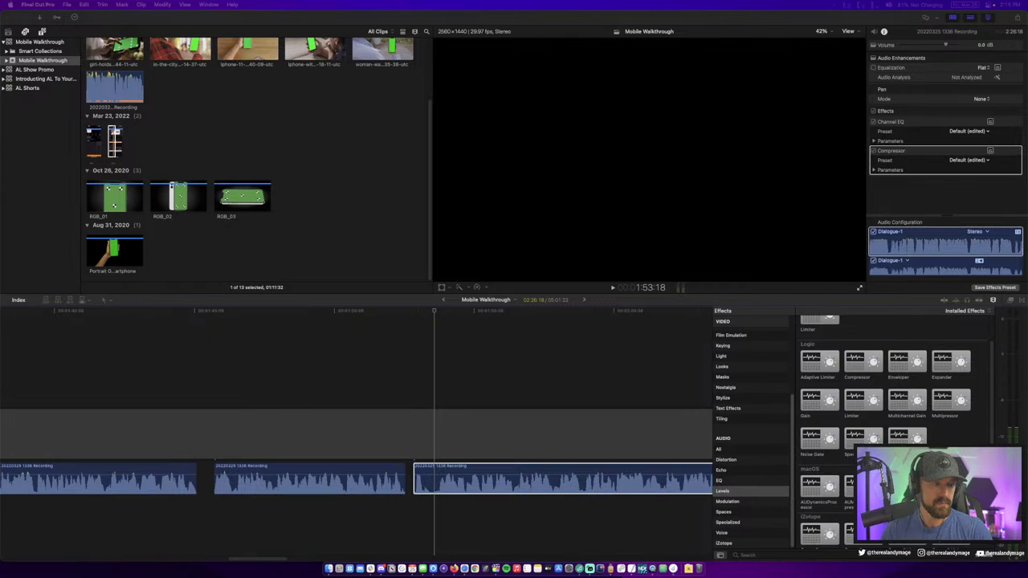
key("ctrl+Up")
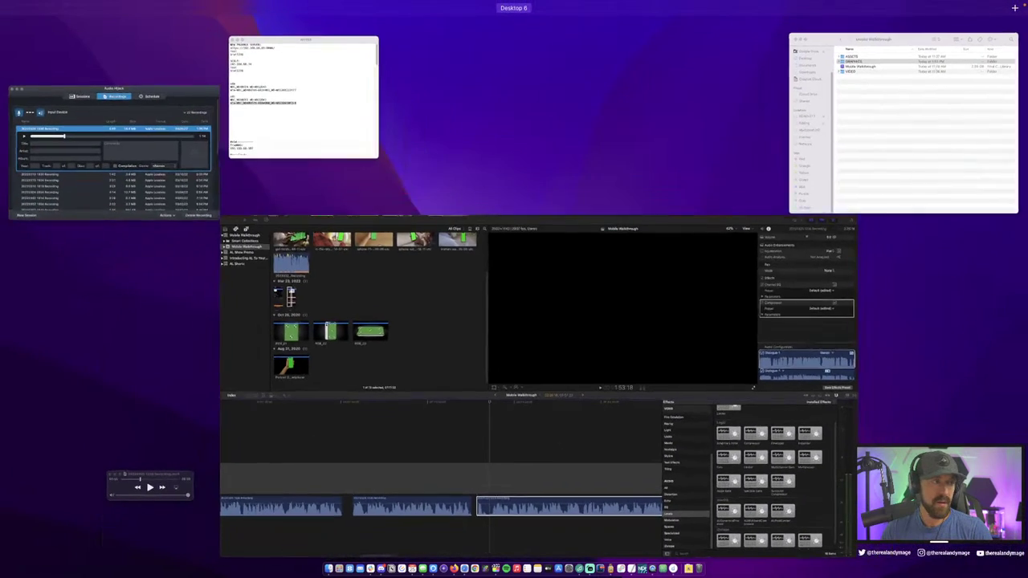
key("ctrl+Up")
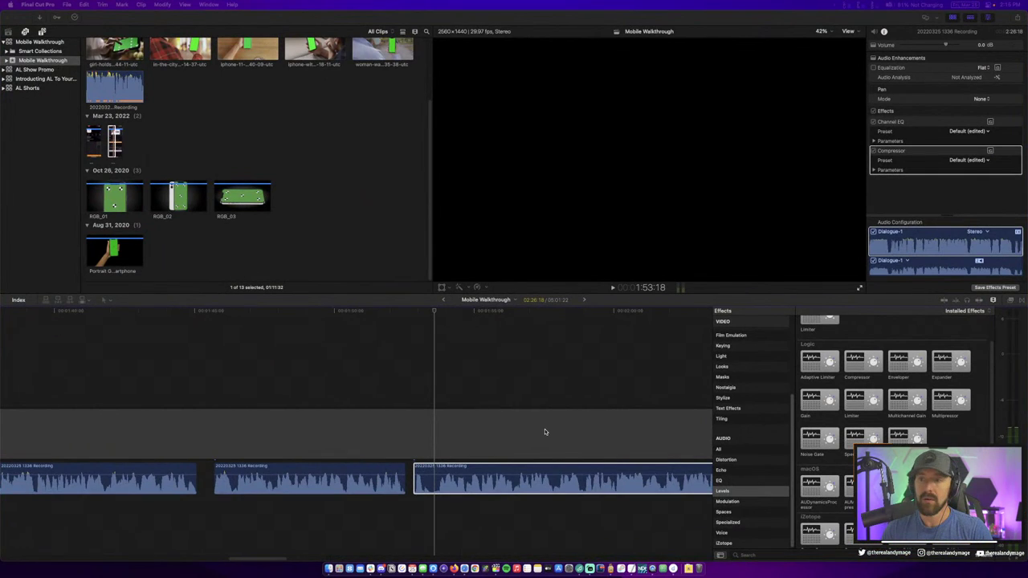
left_click(412, 380)
key("space")
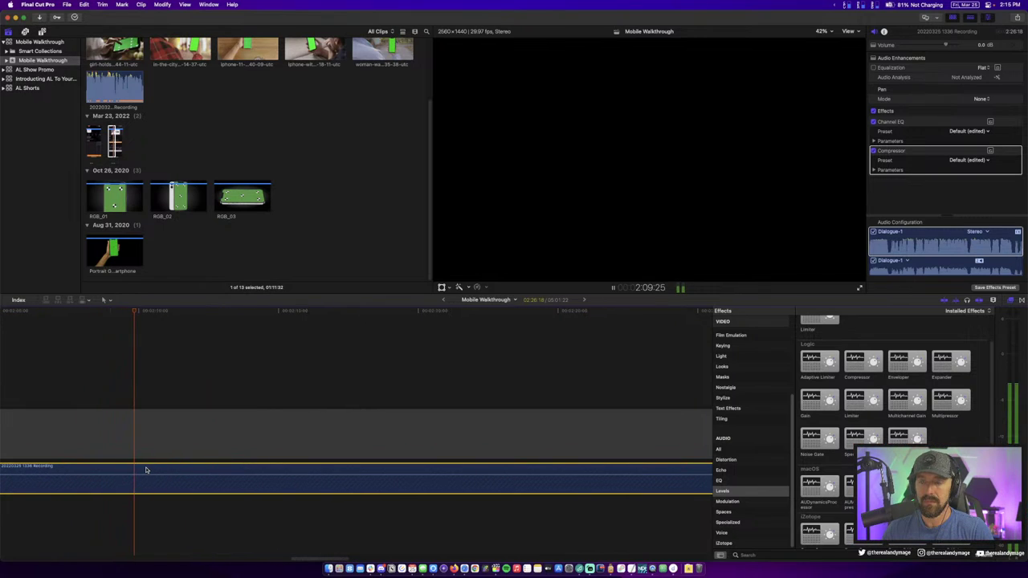
Review the voiceover, blade it at the unwanted stretch, and delete the piece before the cut
key("space")
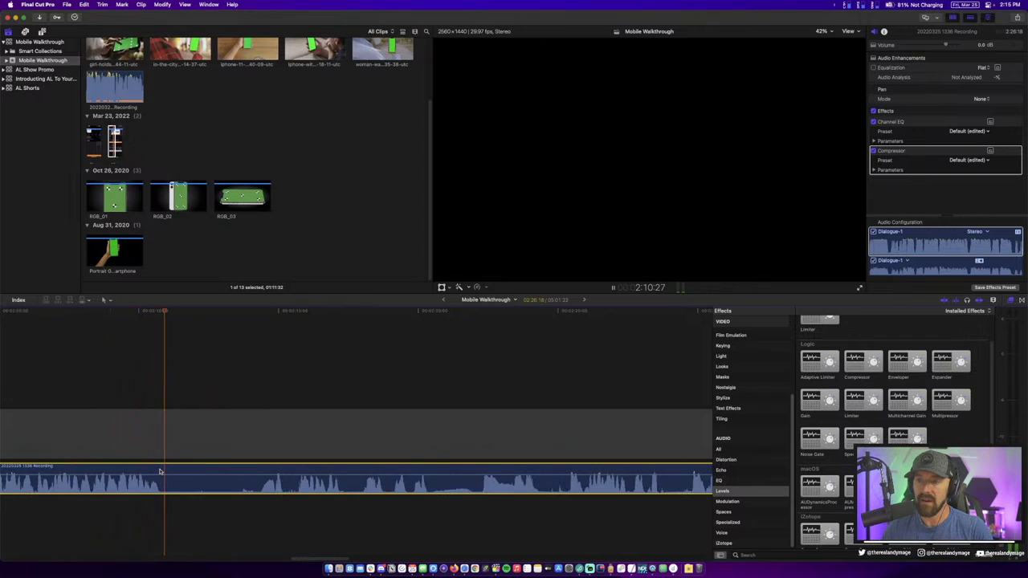
key("super+shift+a")
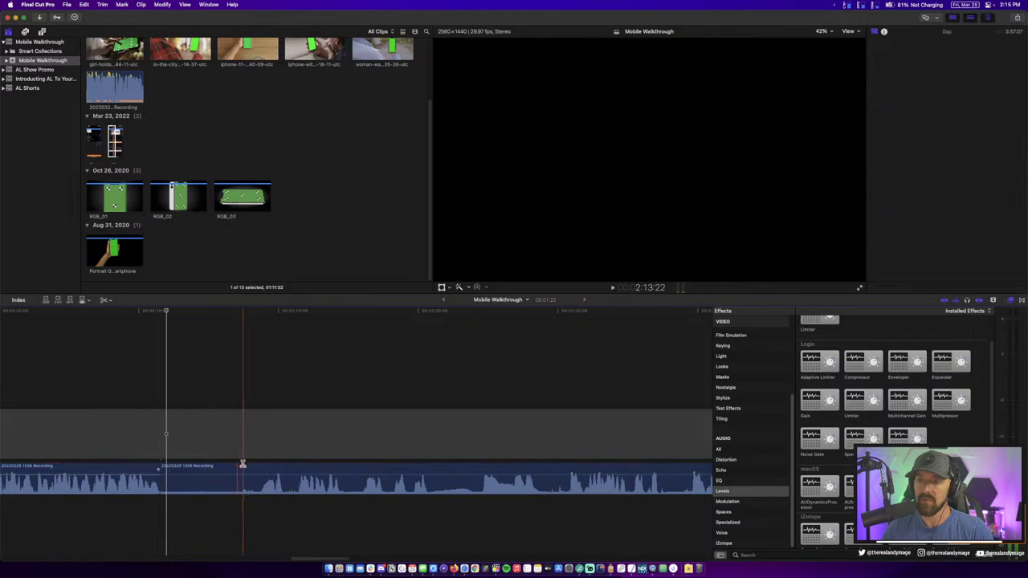
key("space")
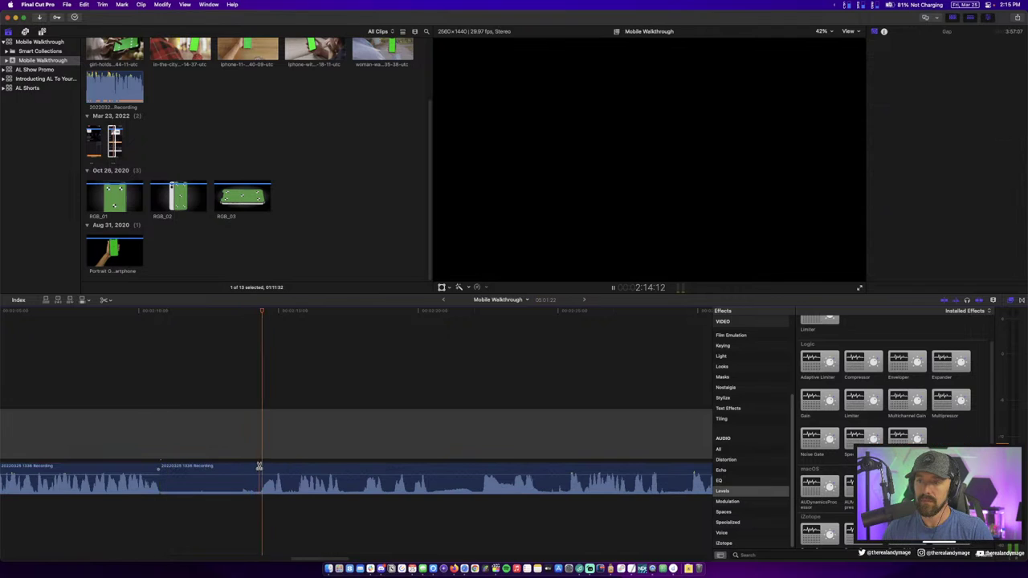
key("Down")
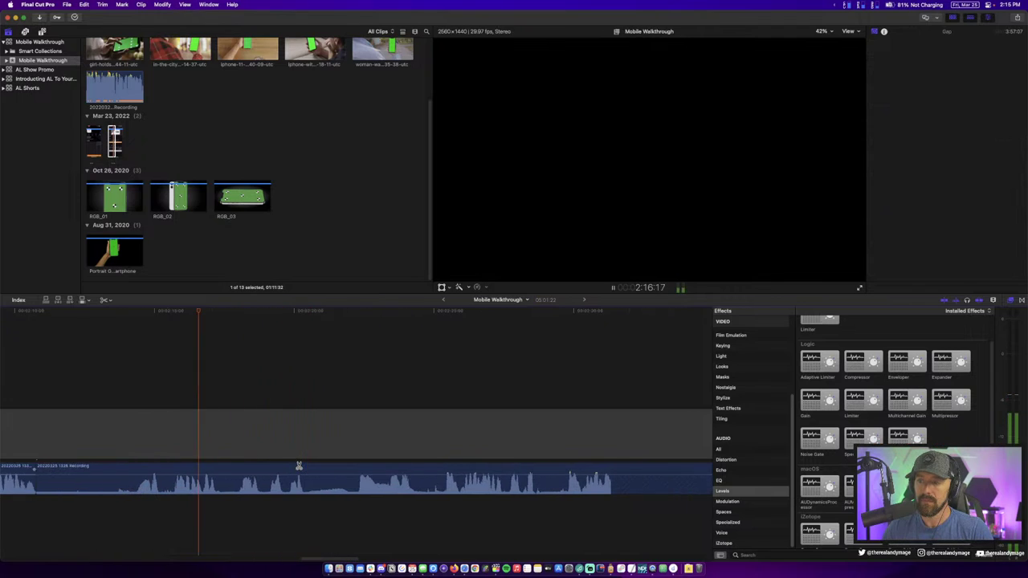
key("space")
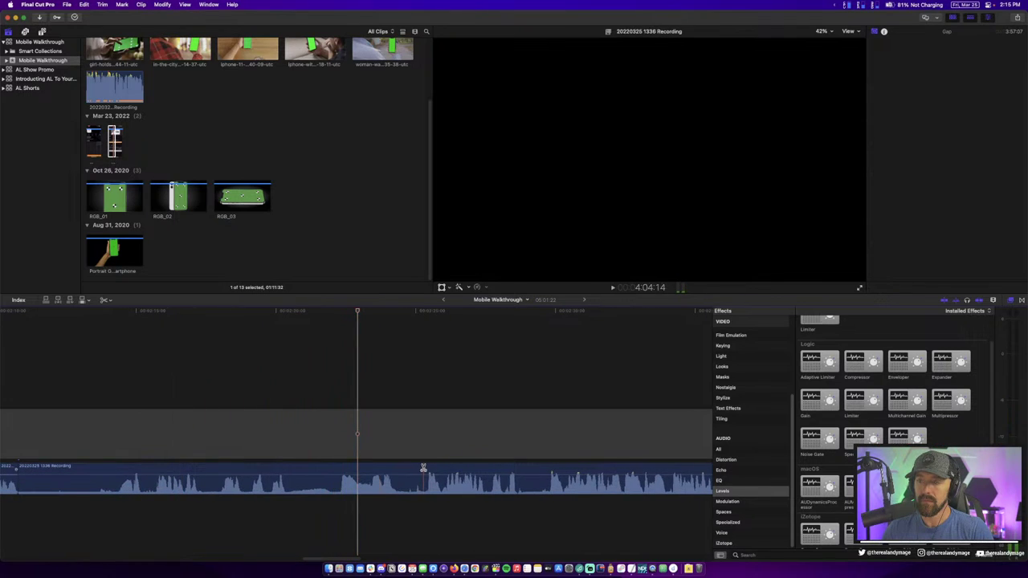
key("space")
key("space")
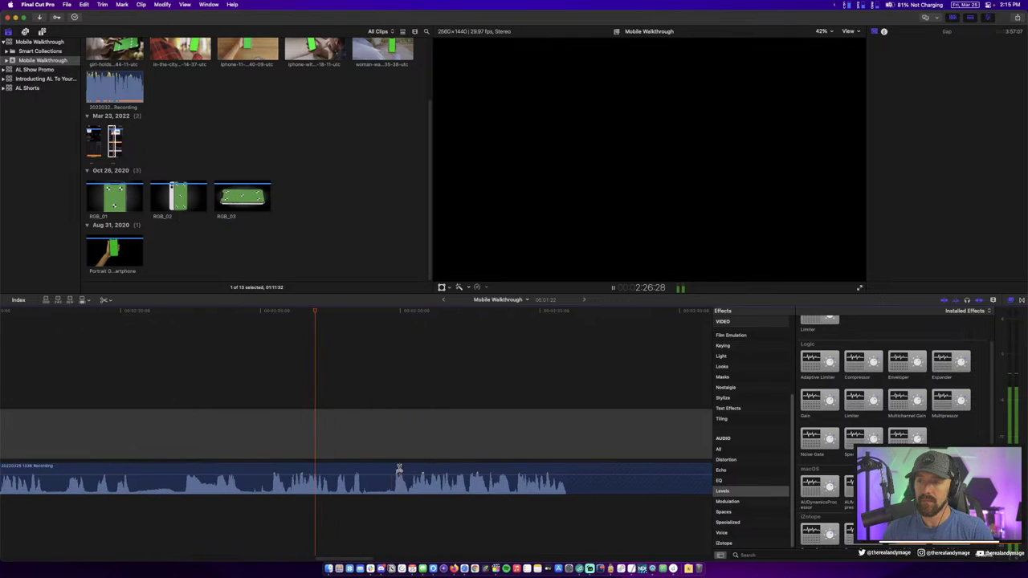
key("space")
key("space")
key("space")
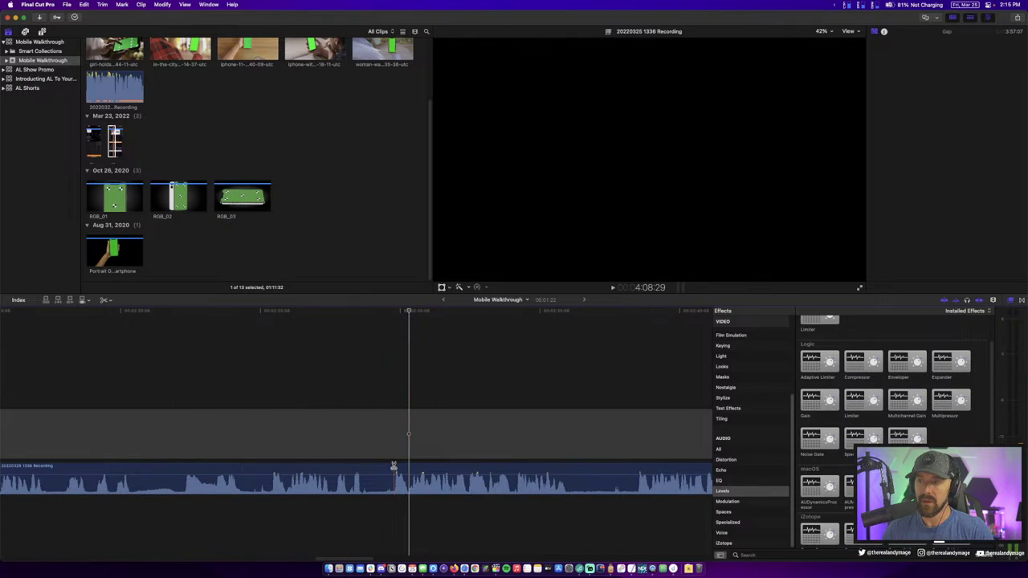
left_click(393, 465)
left_click(345, 481)
key("Delete")
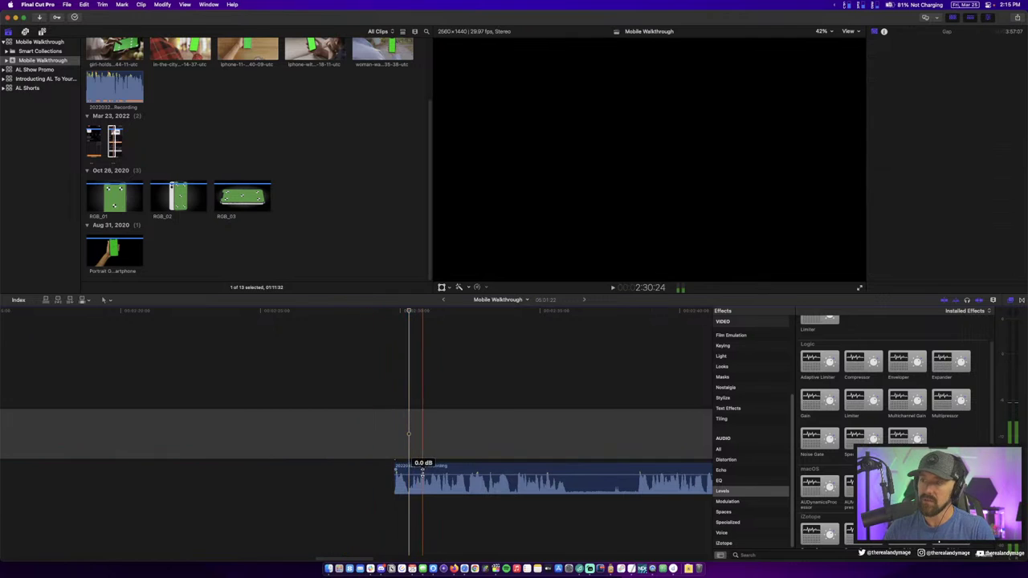
Move the remaining voiceover about 13 s earlier and slide the right clip in to tighten the gap
left_click_drag(421, 472, 132, 472)
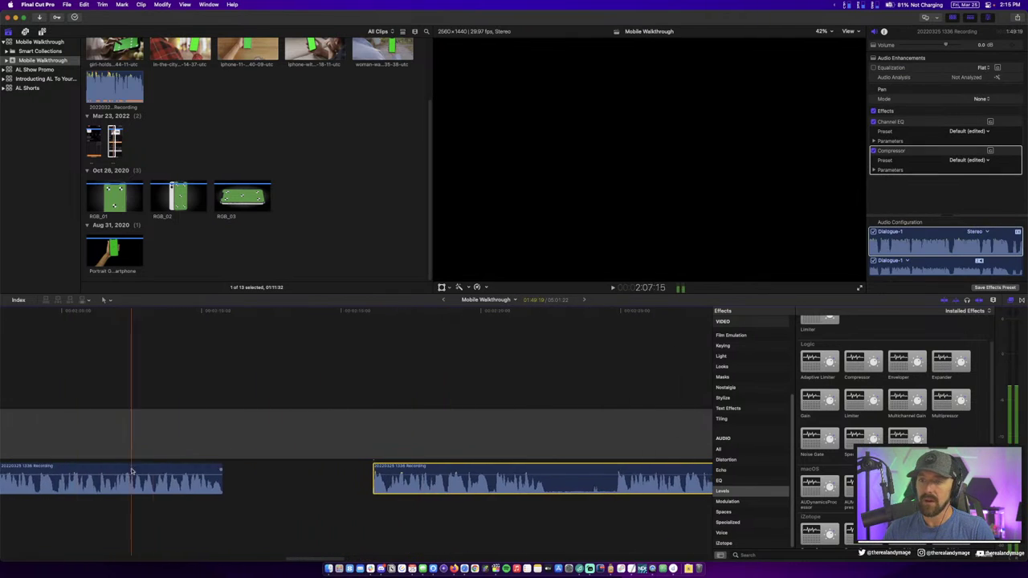
left_click(441, 468)
left_click_drag(384, 469, 249, 465)
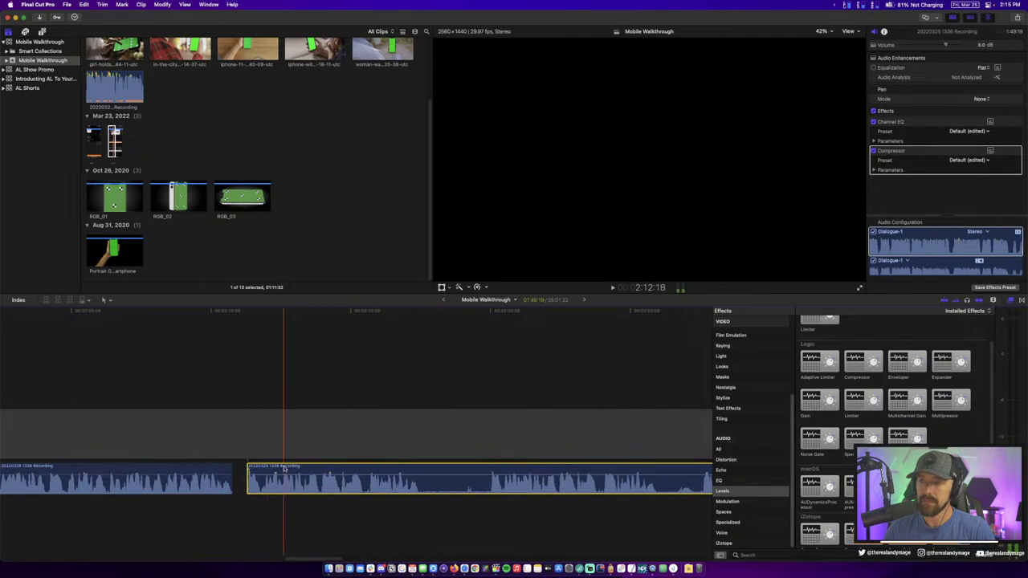
left_click(249, 466)
key("space")
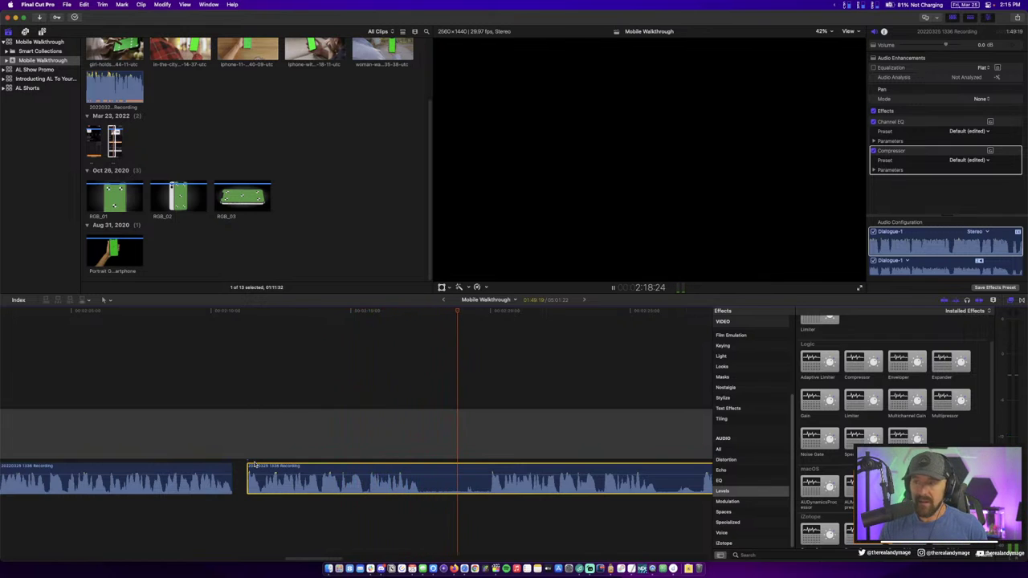
key("space")
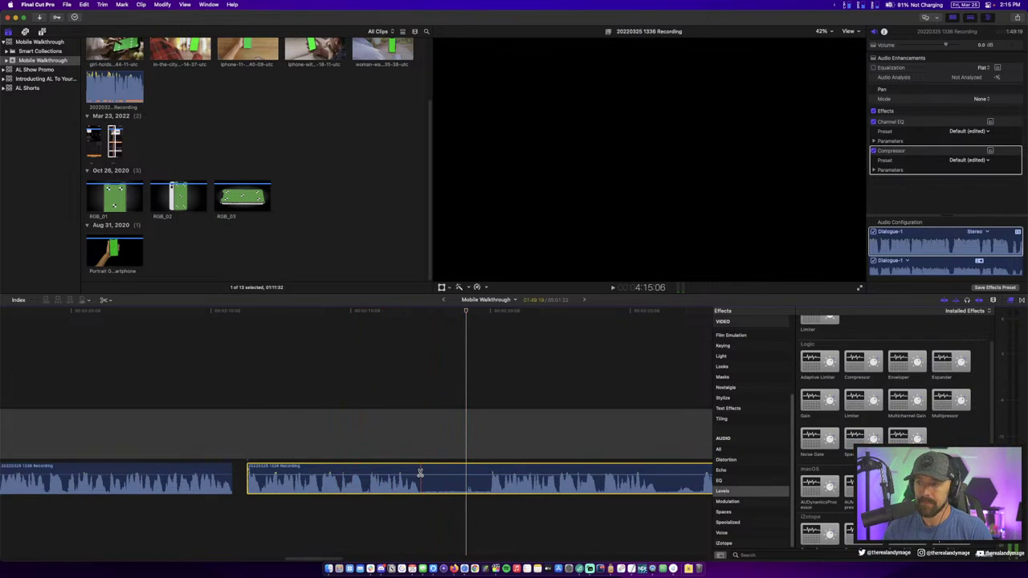
Cut out a short voiceover section and nudge the third clip slightly earlier
left_click(419, 474)
left_click(482, 474)
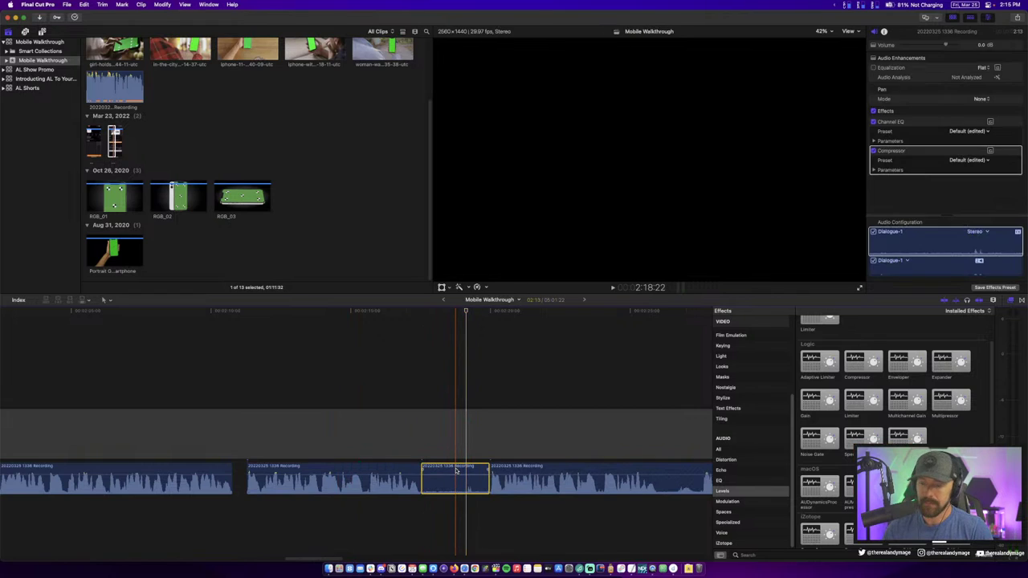
key("Delete")
key("space")
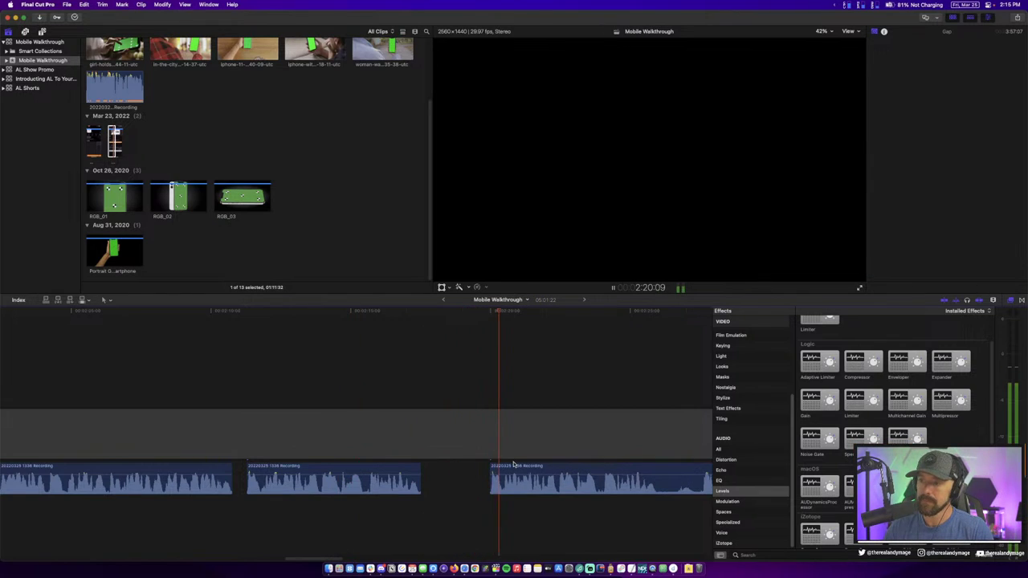
key("space")
key("space")
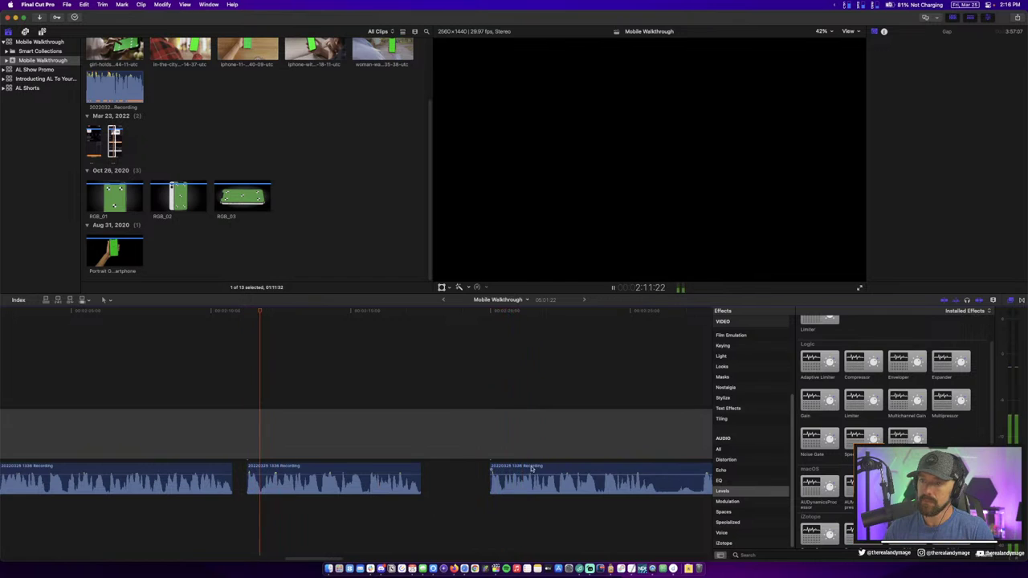
left_click_drag(542, 467, 513, 467)
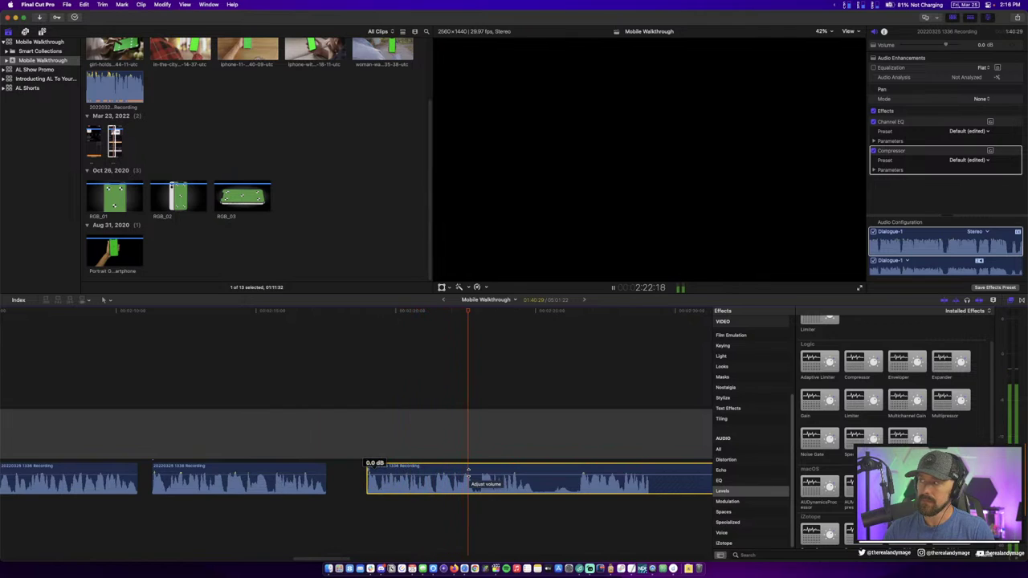
key("space")
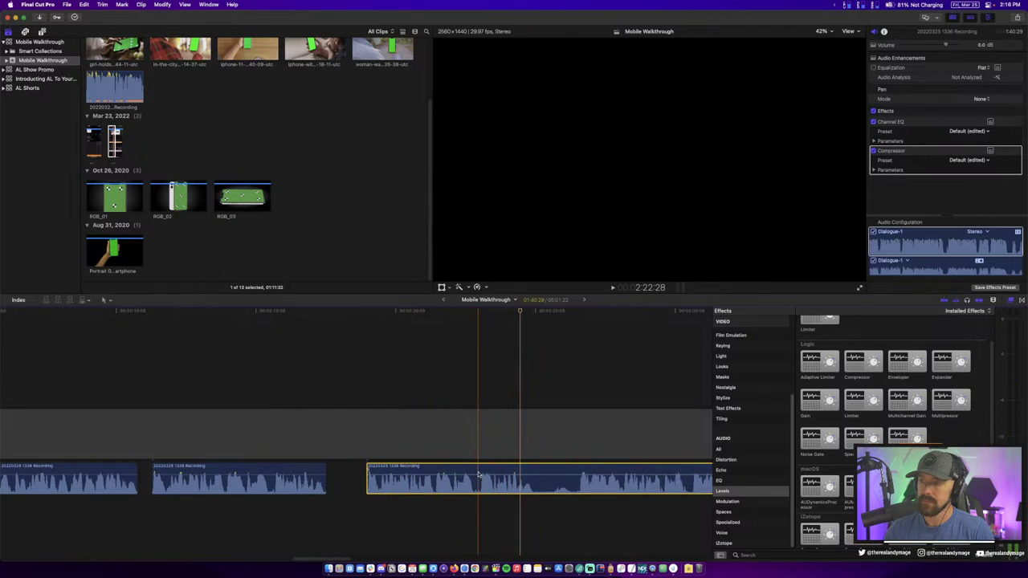
key("space")
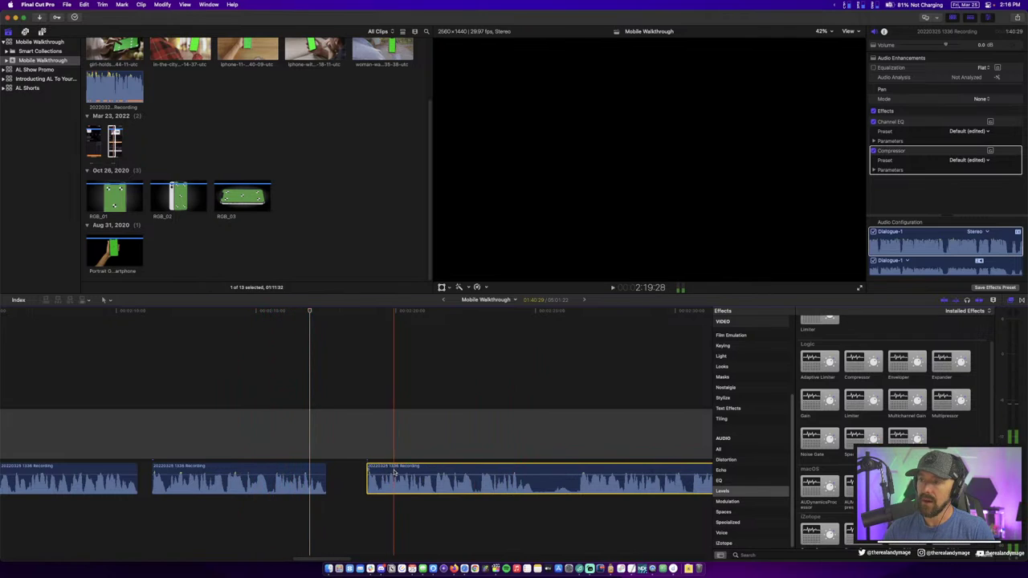
Trim the voiceover clip's start later and play it back to review
mouse_move(367, 477)
left_mouse_down()
mouse_move(581, 477)
mouse_move(356, 469)
left_mouse_up()
left_click(344, 472)
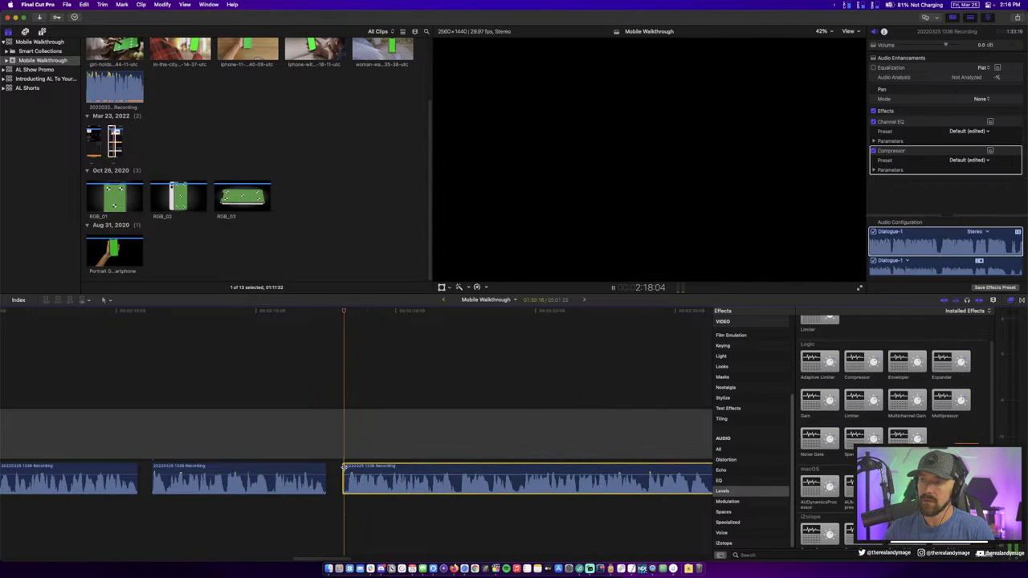
key("space")
left_click(348, 474)
key("space")
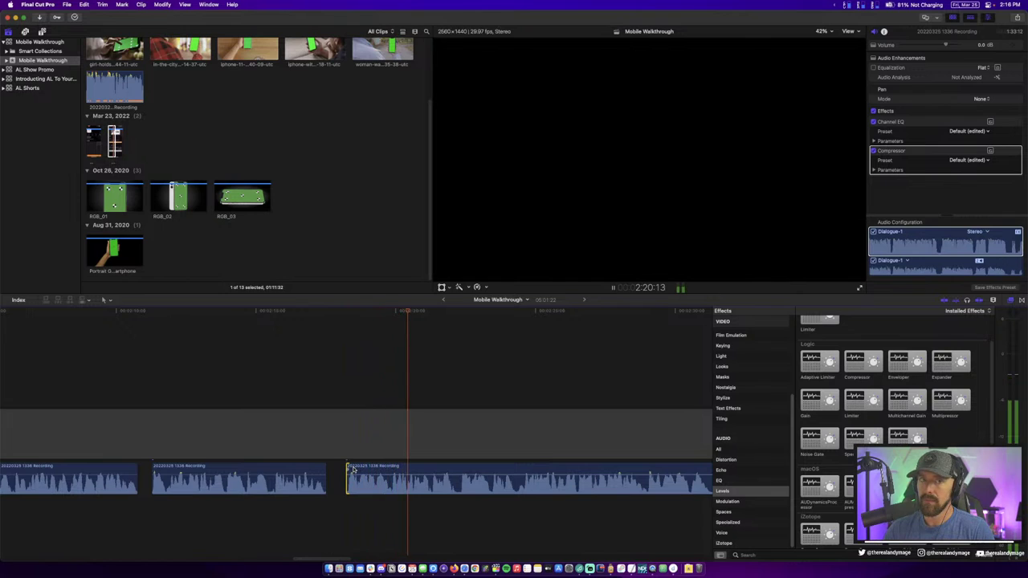
scroll(352, 469, "right", 3)
scroll(352, 469, "right", 3)
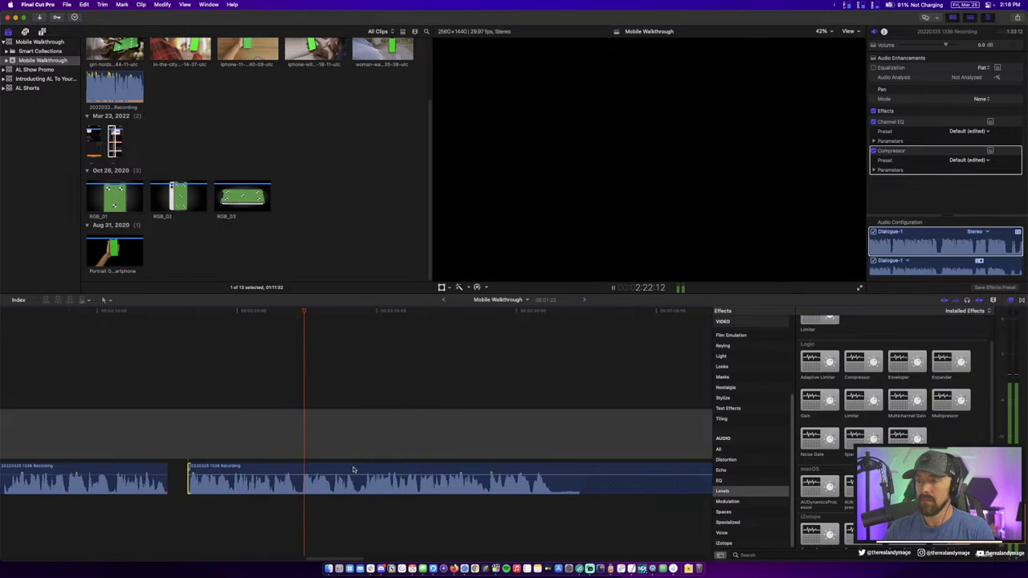
scroll(353, 469, "right", 3)
scroll(353, 470, "right", 4)
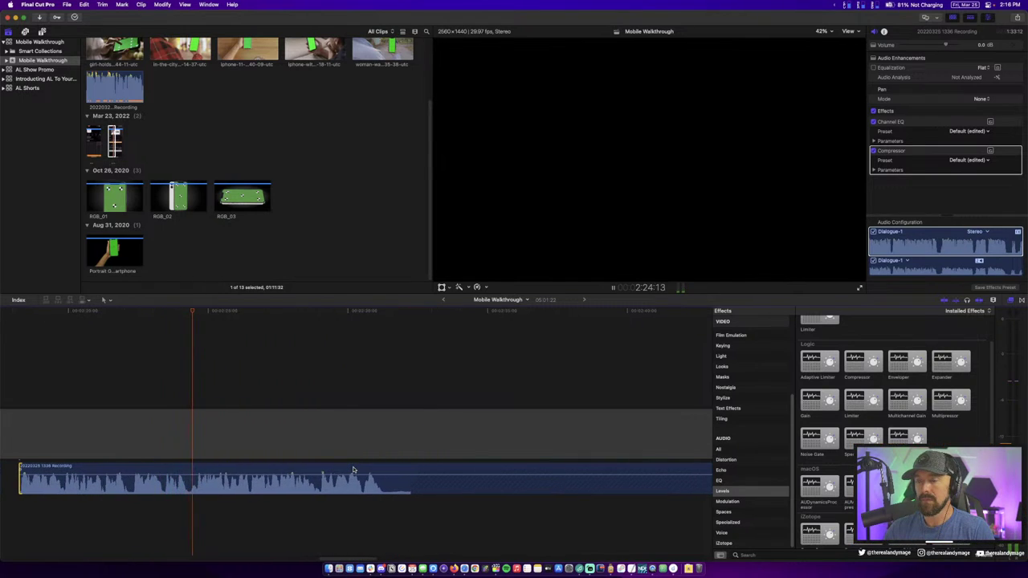
Split the voiceover at a pause and nudge the edit point to tighten the cut
key("space")
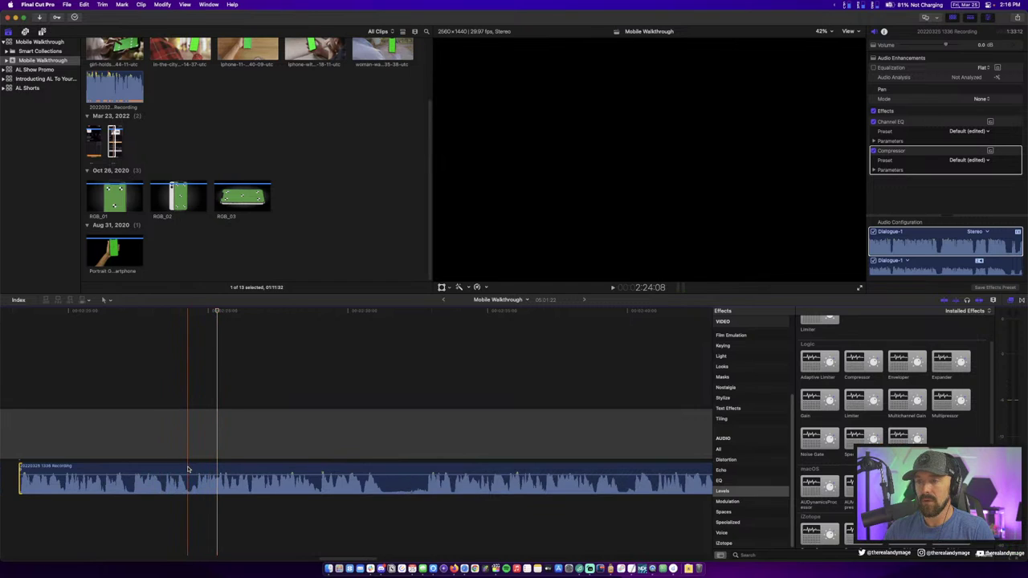
left_click(187, 468)
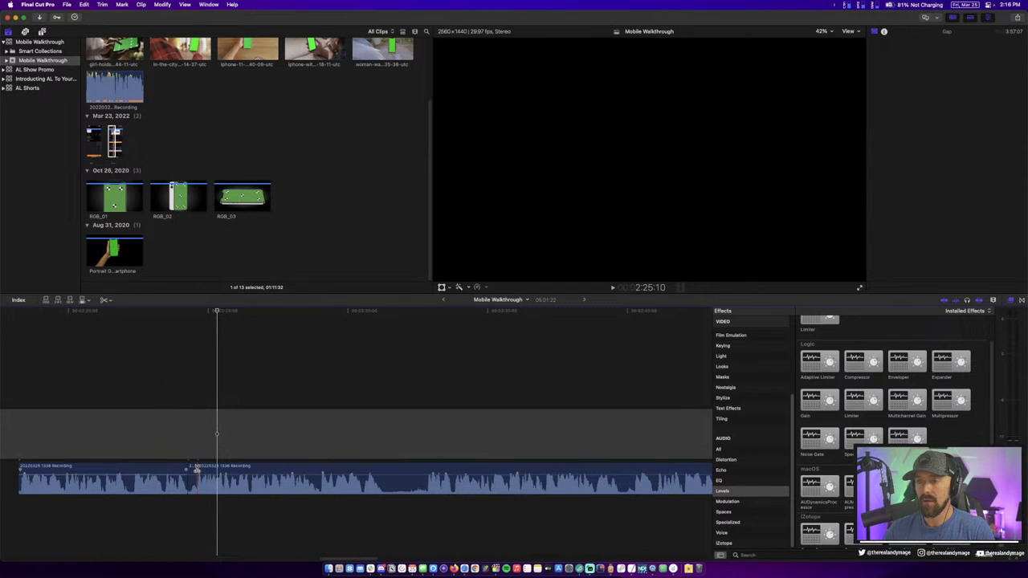
key("space")
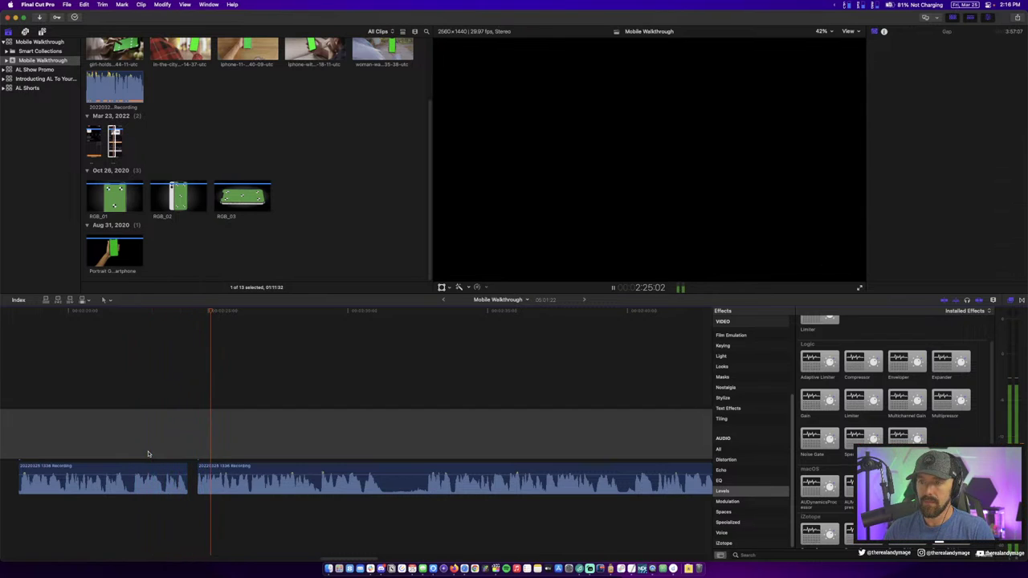
key("space")
key("super+equal")
left_click_drag(186, 466, 188, 467)
key("space")
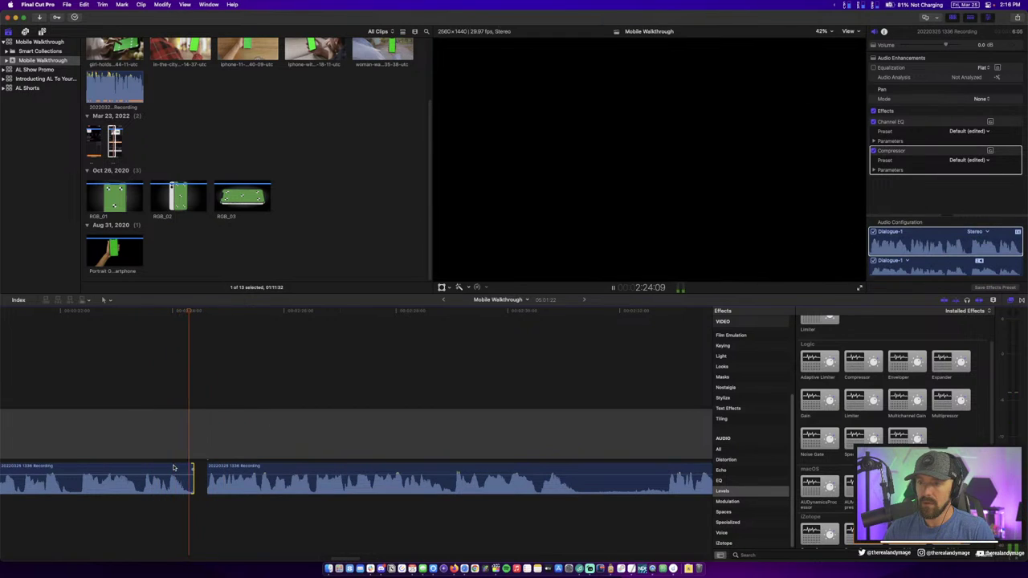
key("super+minus")
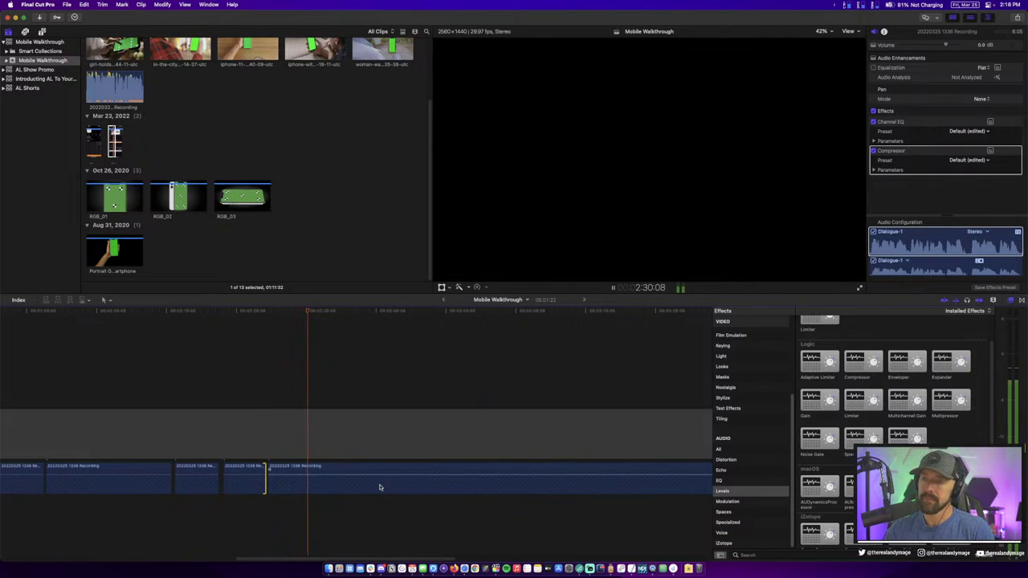
key("space")
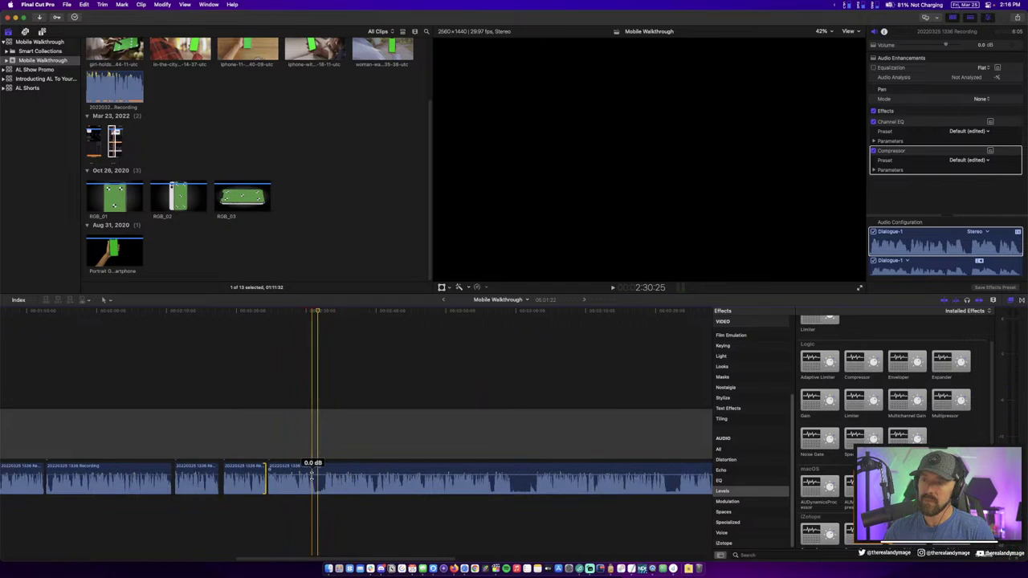
key("super+z")
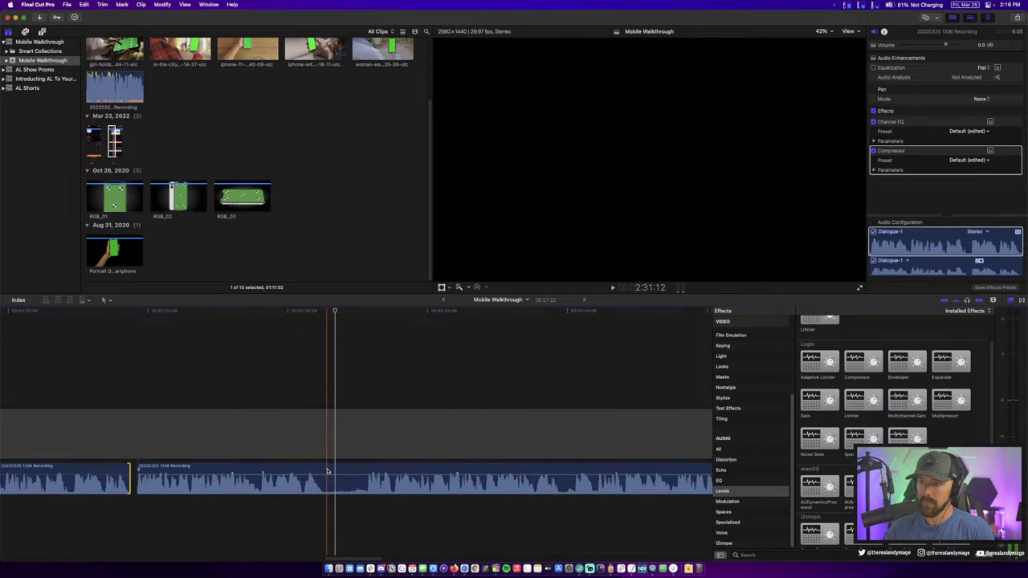
Remove a short unwanted audio segment and slide the next clip left to close the gap
key("b")
left_click(325, 471)
key("a")
left_click(363, 474)
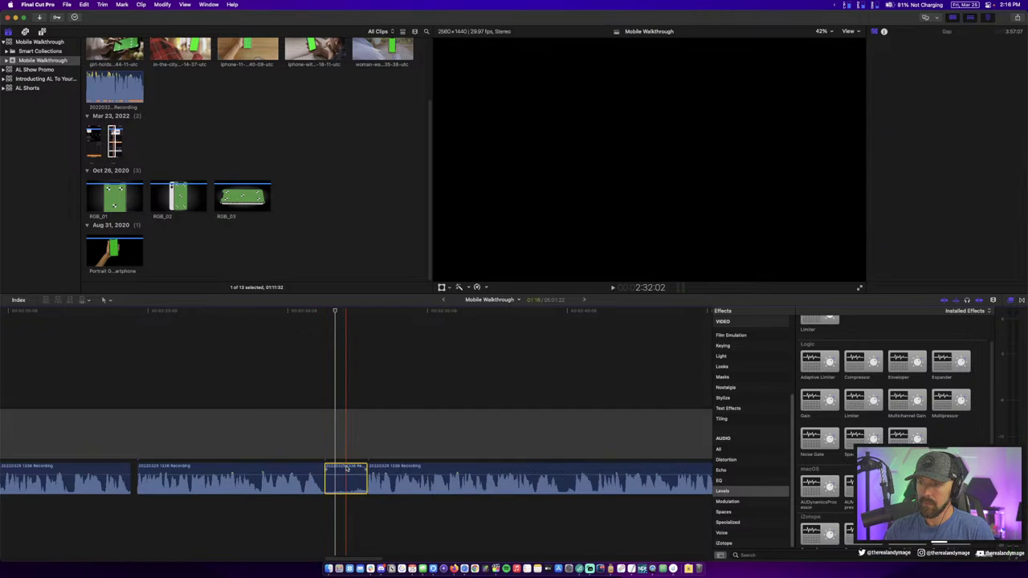
key("Delete")
key("space")
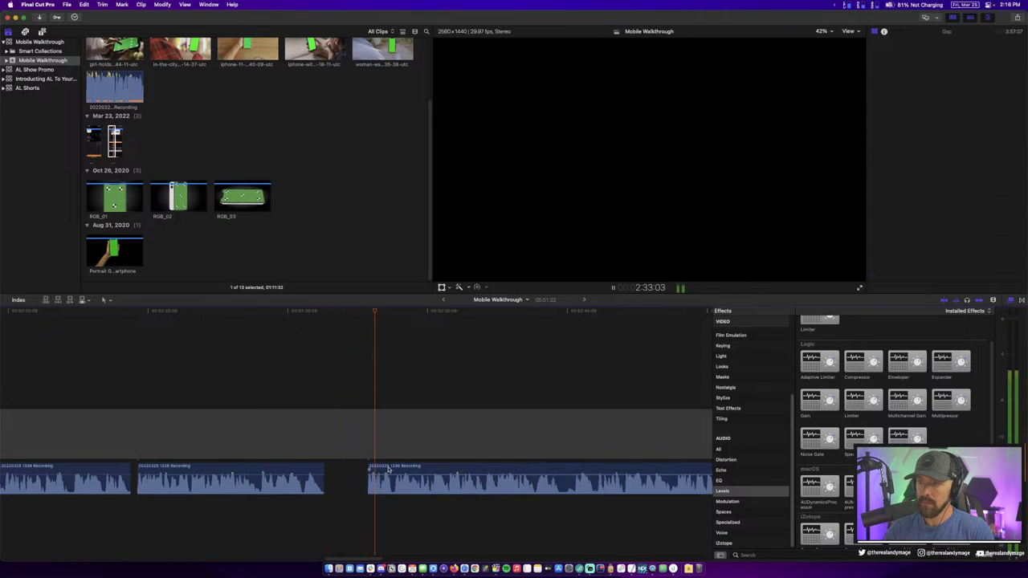
key("space")
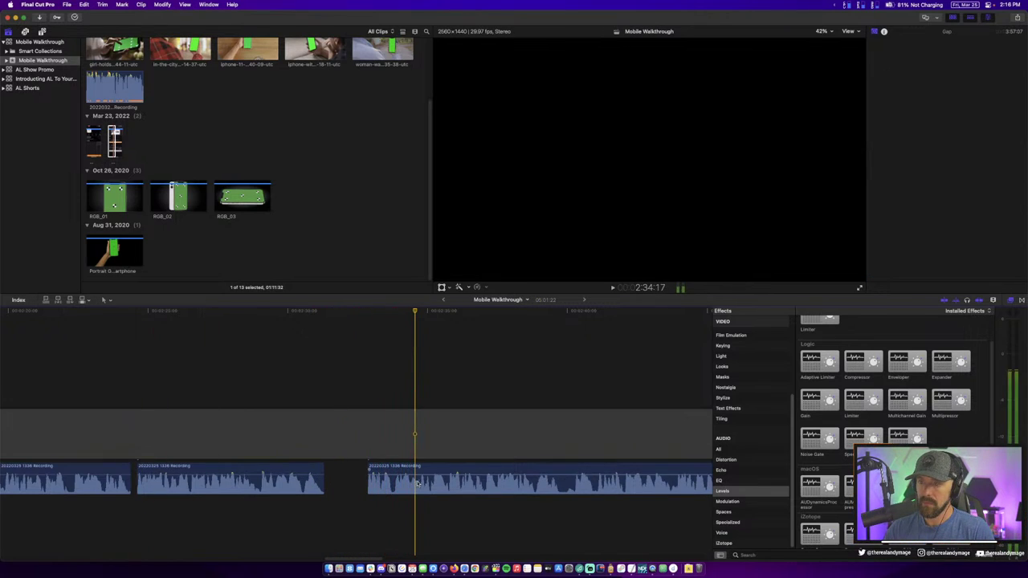
left_click_drag(414, 472, 382, 472)
key("space")
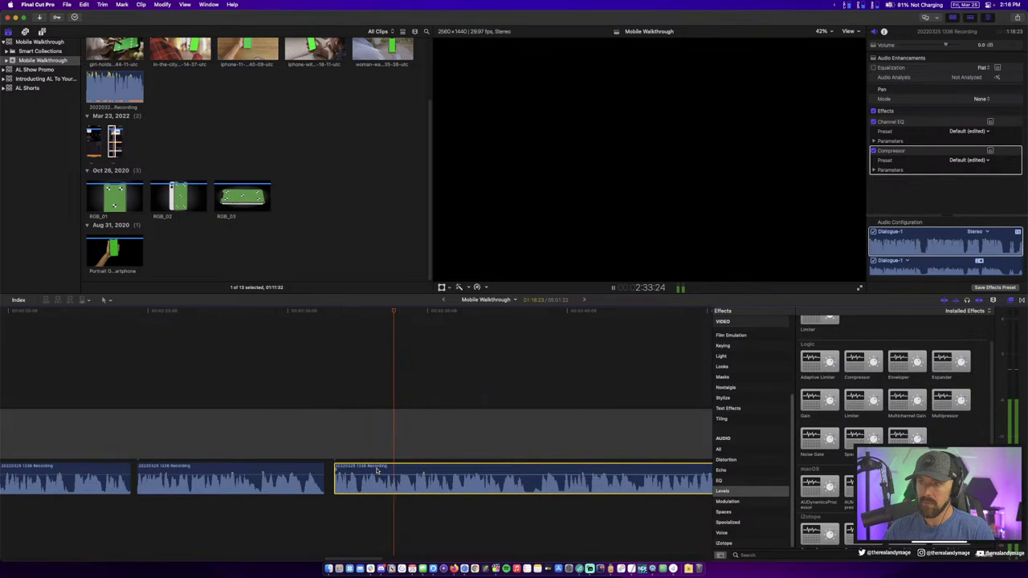
Cut out another short unwanted stretch further along the voiceover
scroll(426, 480, "right", 5)
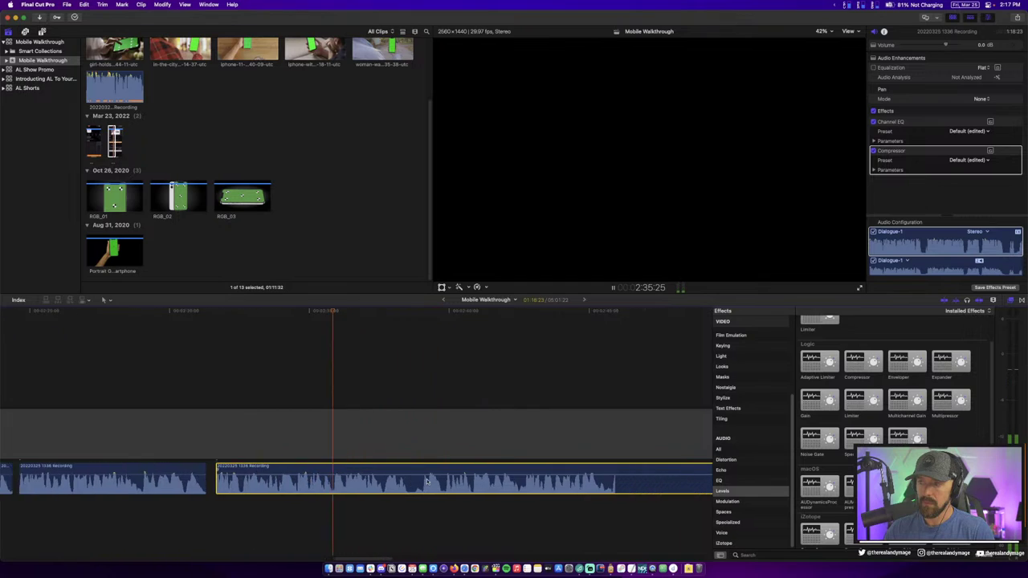
scroll(426, 480, "right", 5)
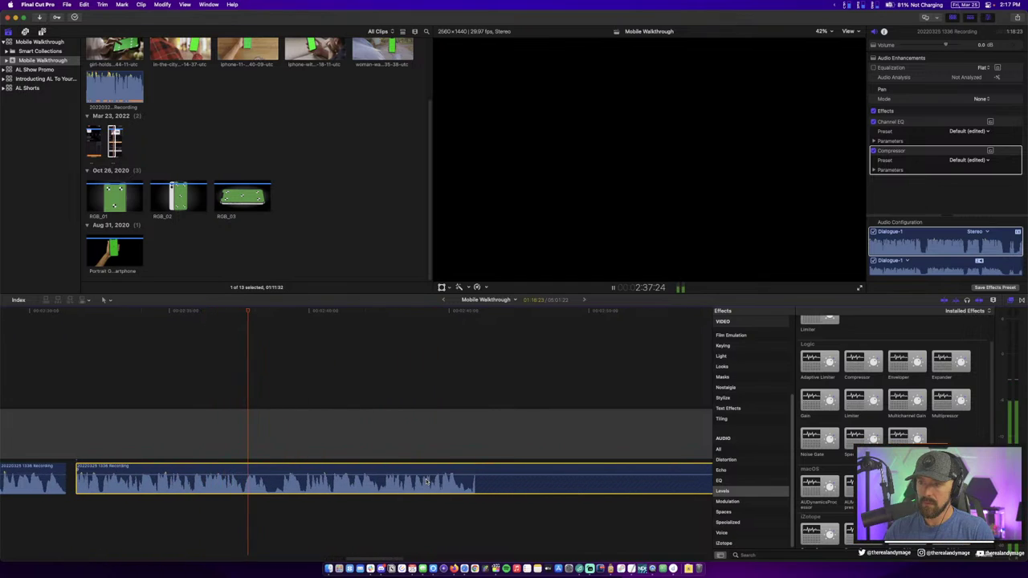
key("space")
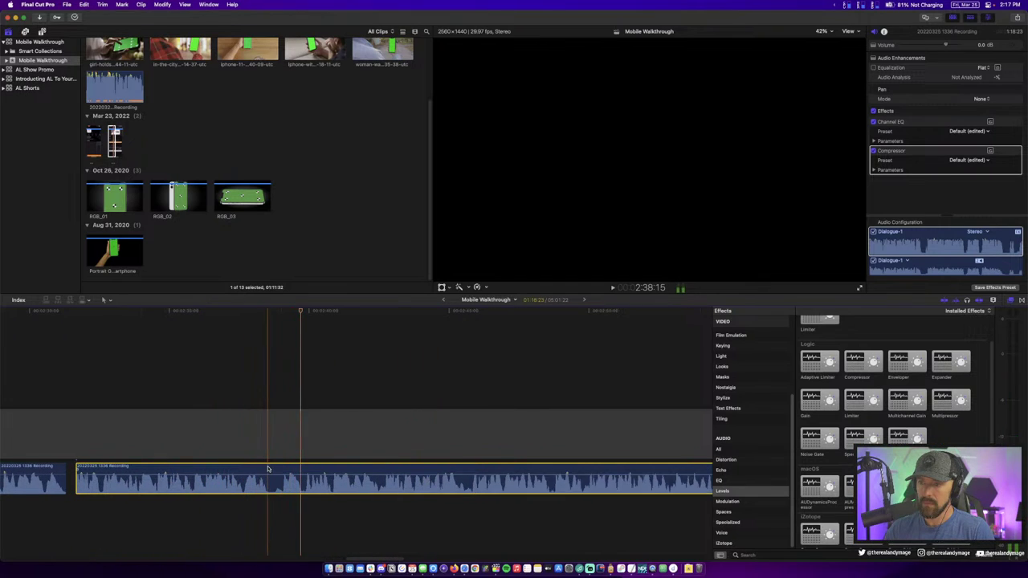
left_click(267, 468)
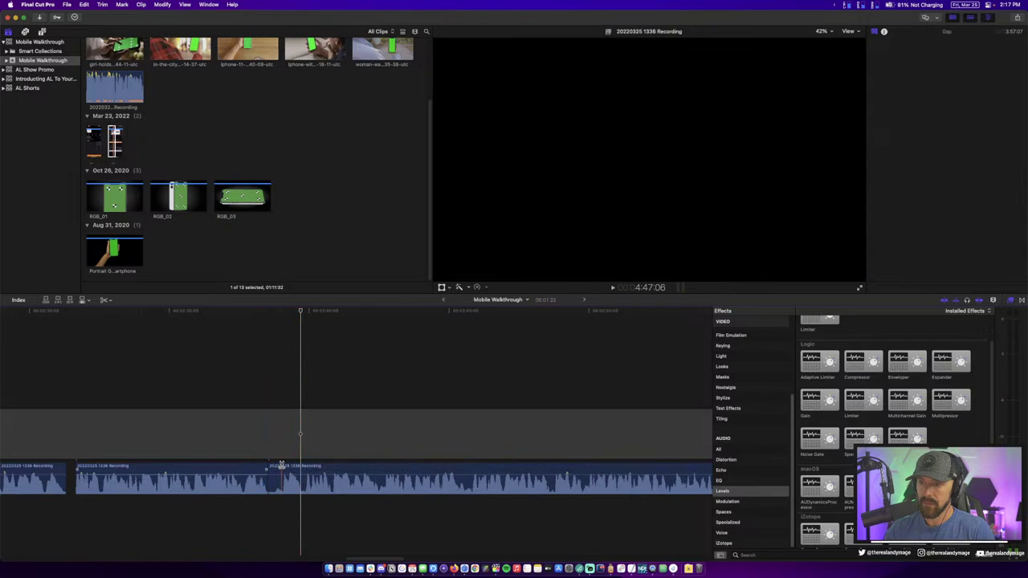
left_click(281, 465)
left_click(274, 478)
key("Delete")
key("space")
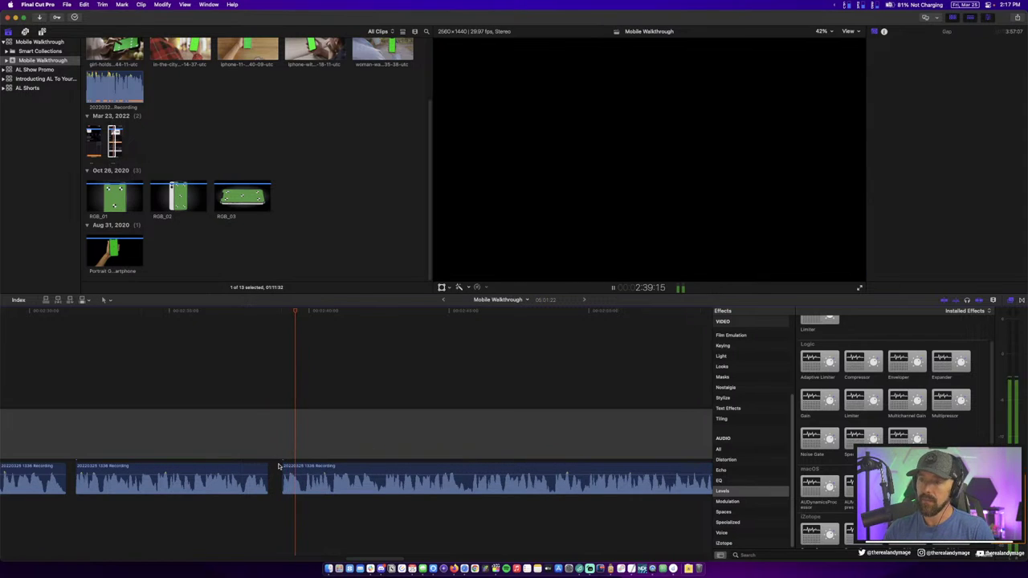
Blade around an unwanted stretch of the voiceover and delete it
scroll(313, 474, "right", 5)
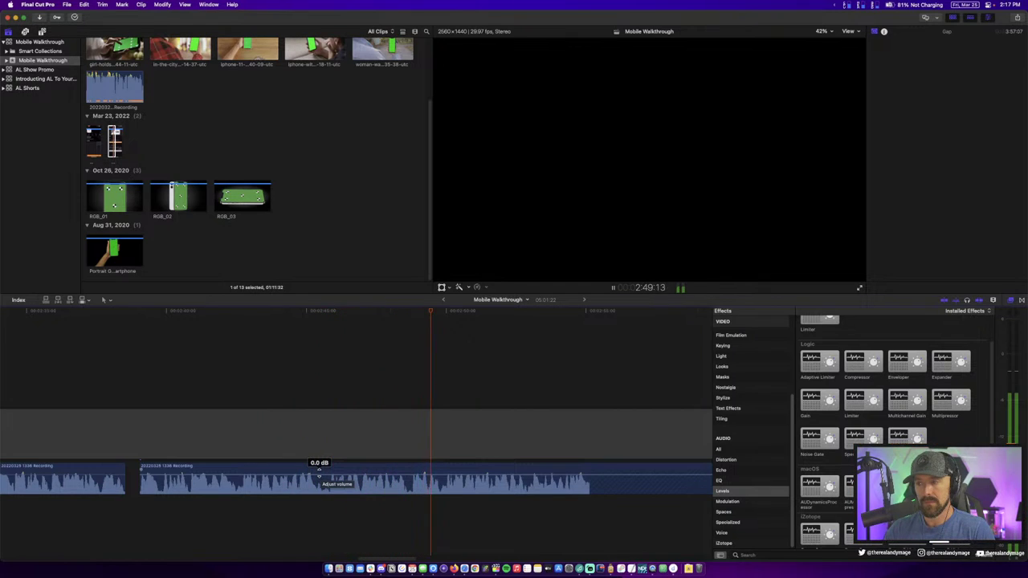
scroll(325, 472, "right", 5)
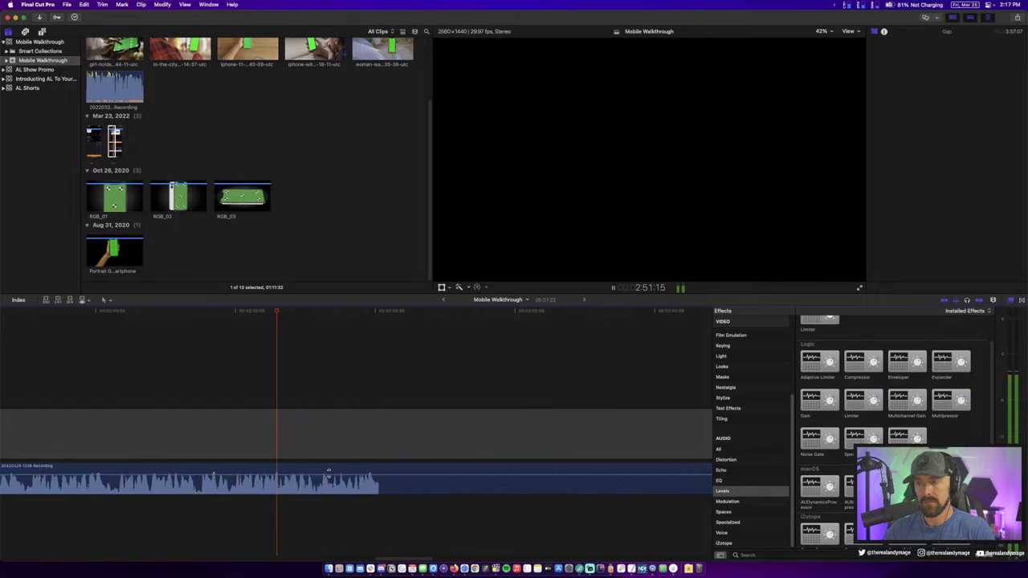
mouse_move(328, 471)
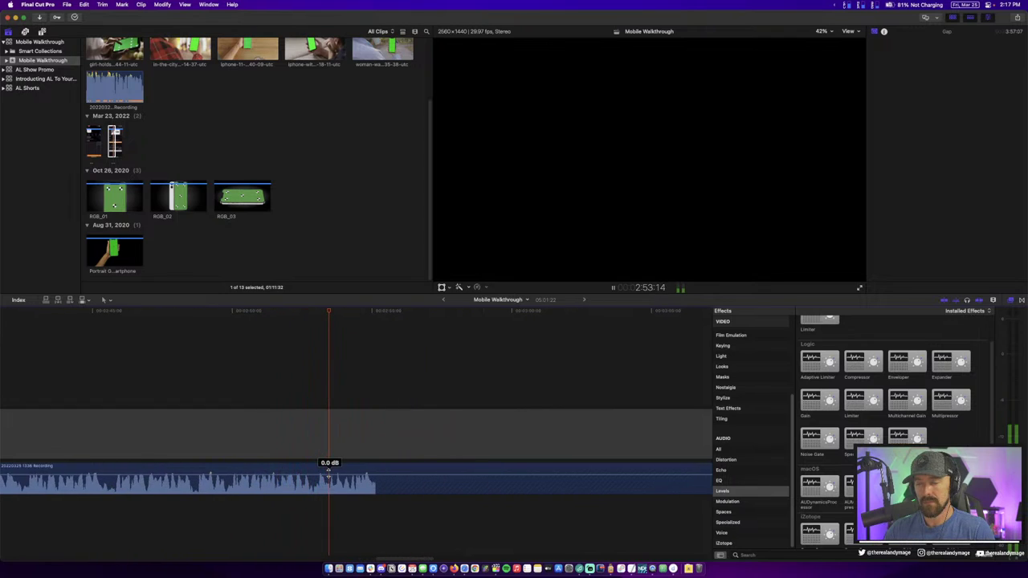
key("space")
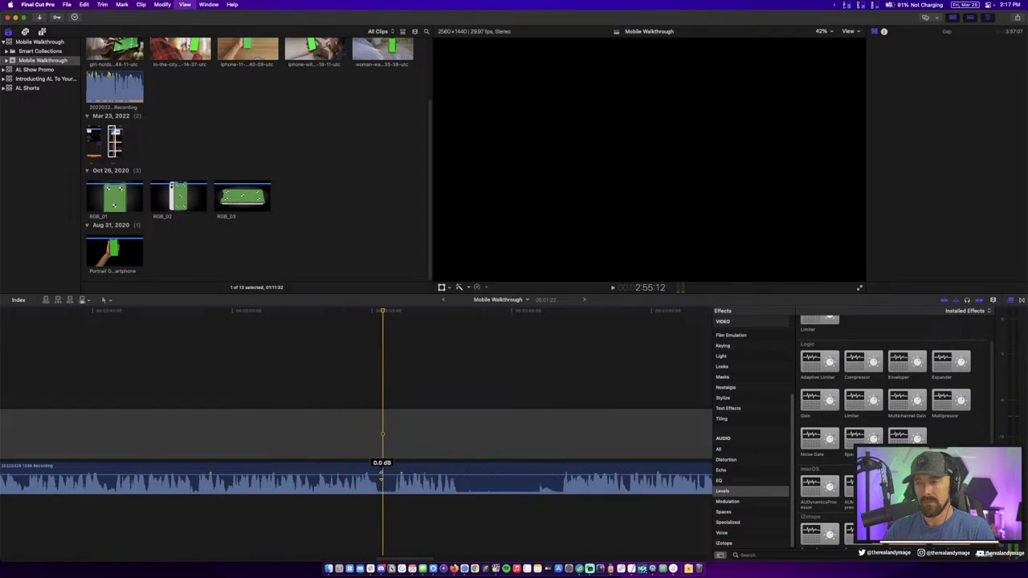
key("space")
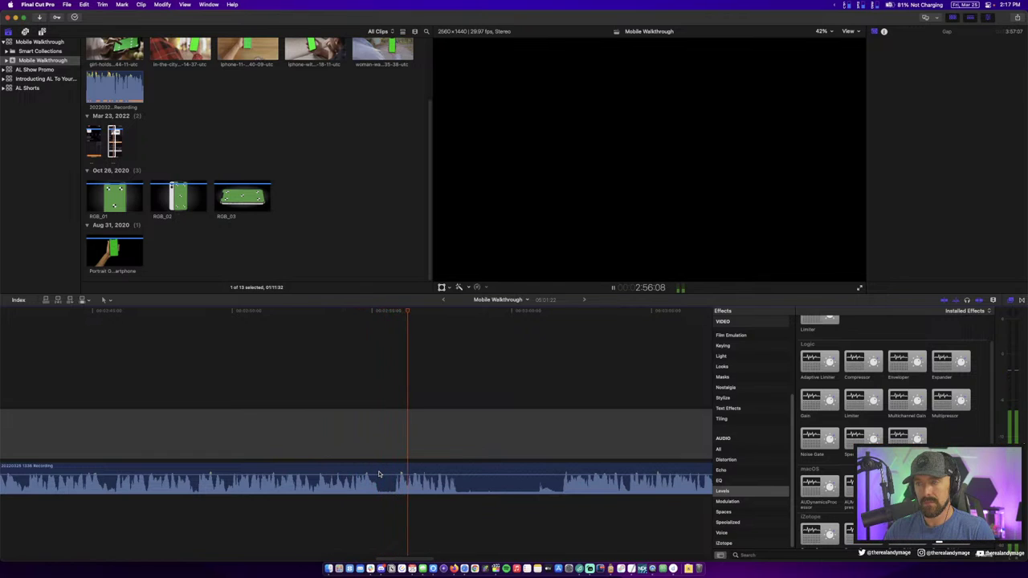
key("b")
left_click(379, 473)
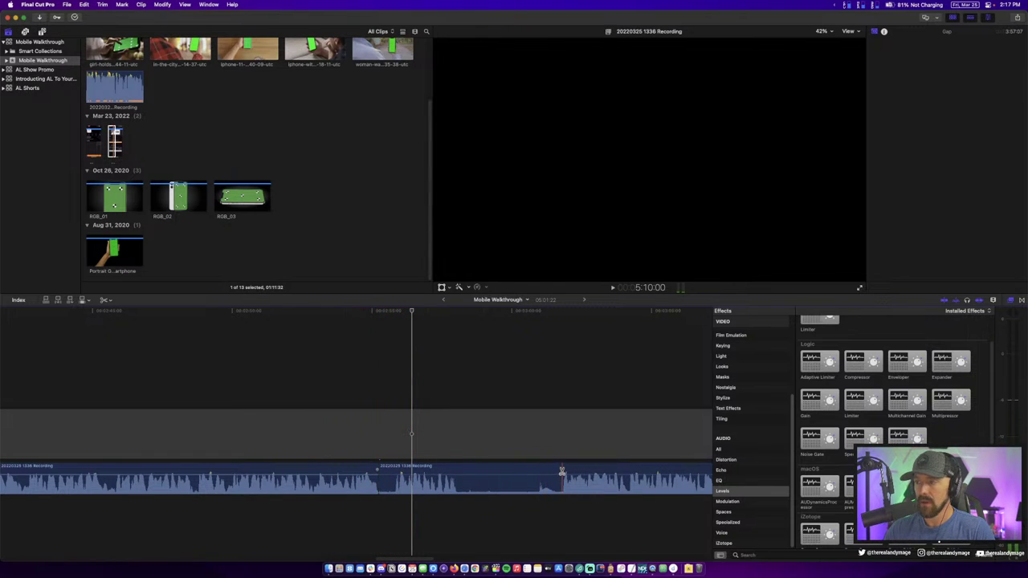
left_click(562, 473)
key("a")
left_click(554, 480)
key("Delete")
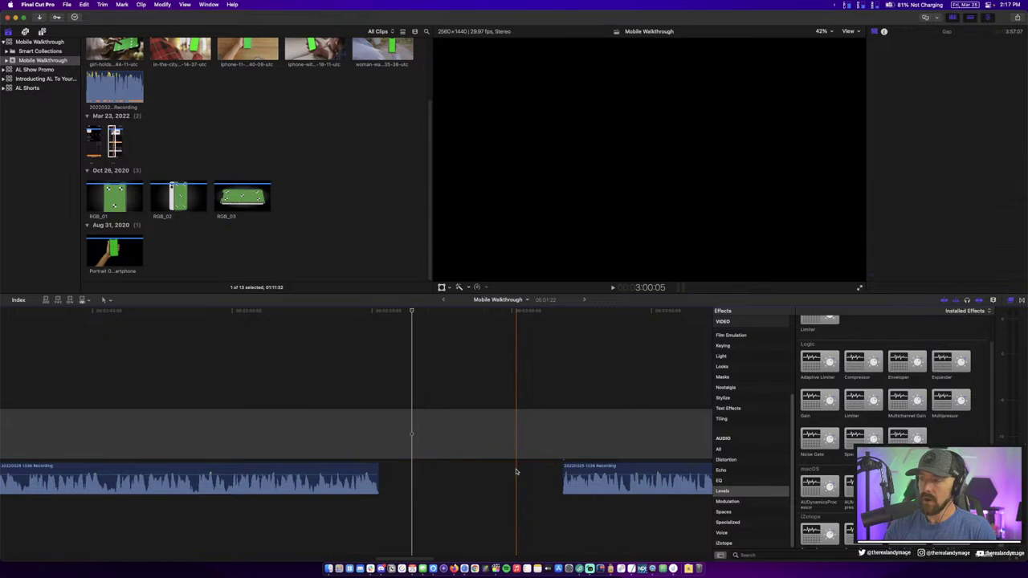
Slide the next voiceover clip left to close the gap and play it back
key("space")
left_click_drag(583, 468, 411, 467)
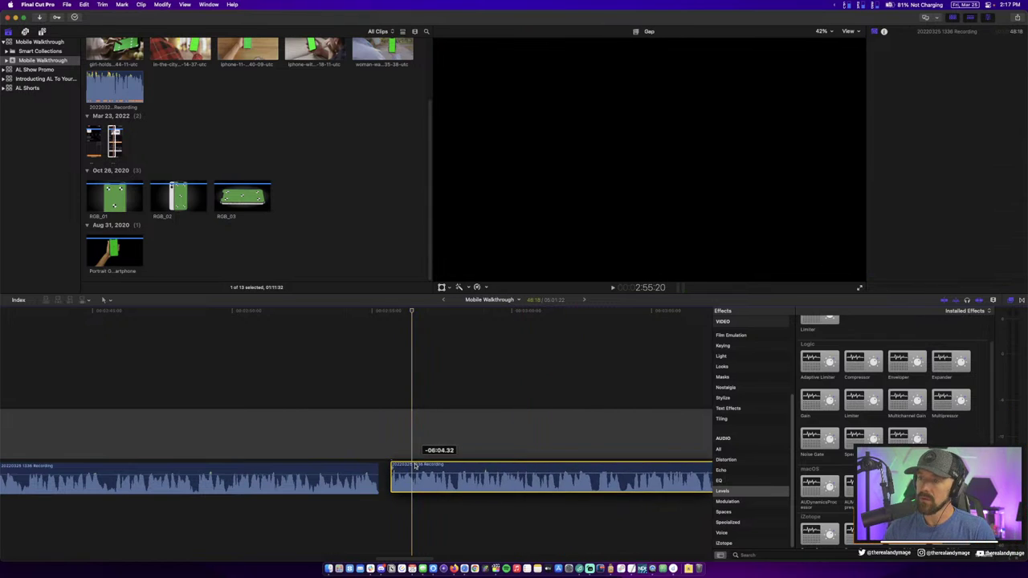
key("space")
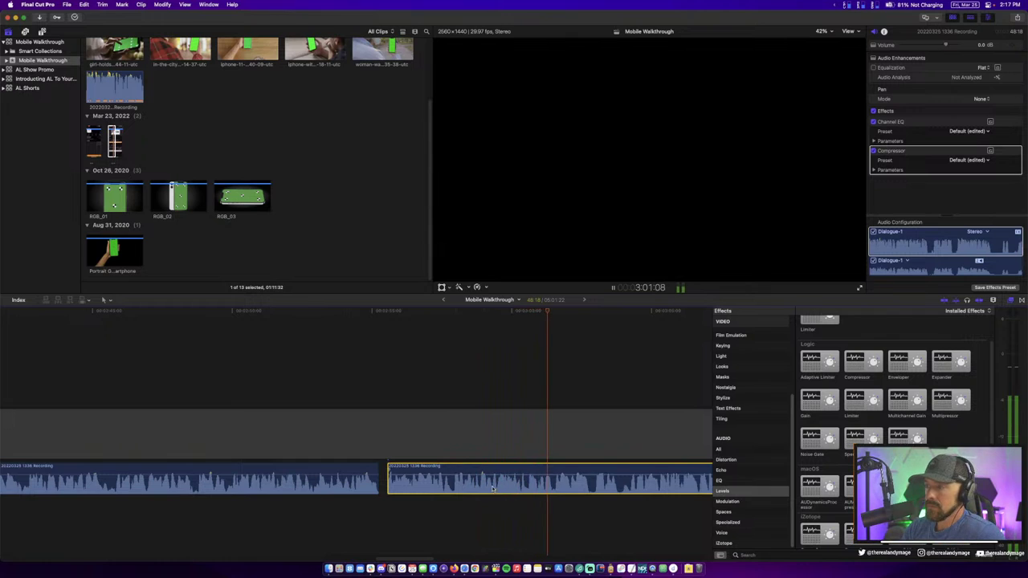
scroll(481, 494, "right", 5)
scroll(486, 488, "right", 1)
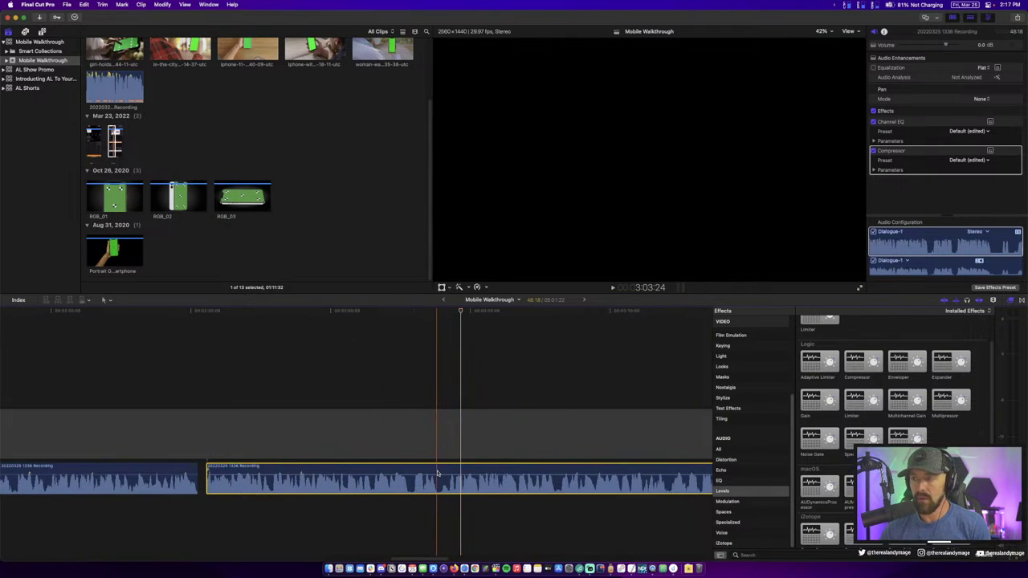
Split the voiceover at a pause and play back the following clips
key("b")
left_click(442, 474)
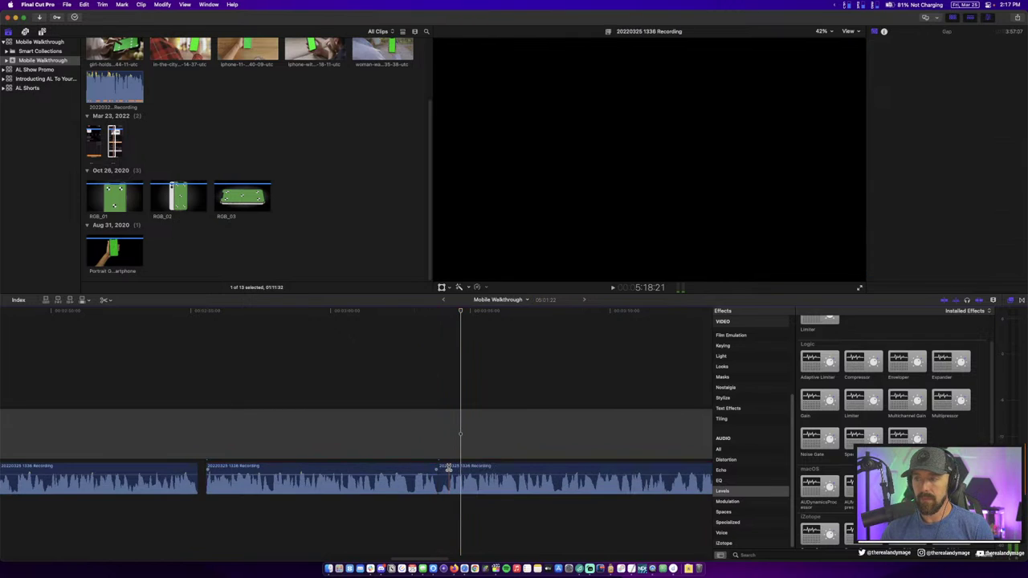
key("a")
left_click(442, 474)
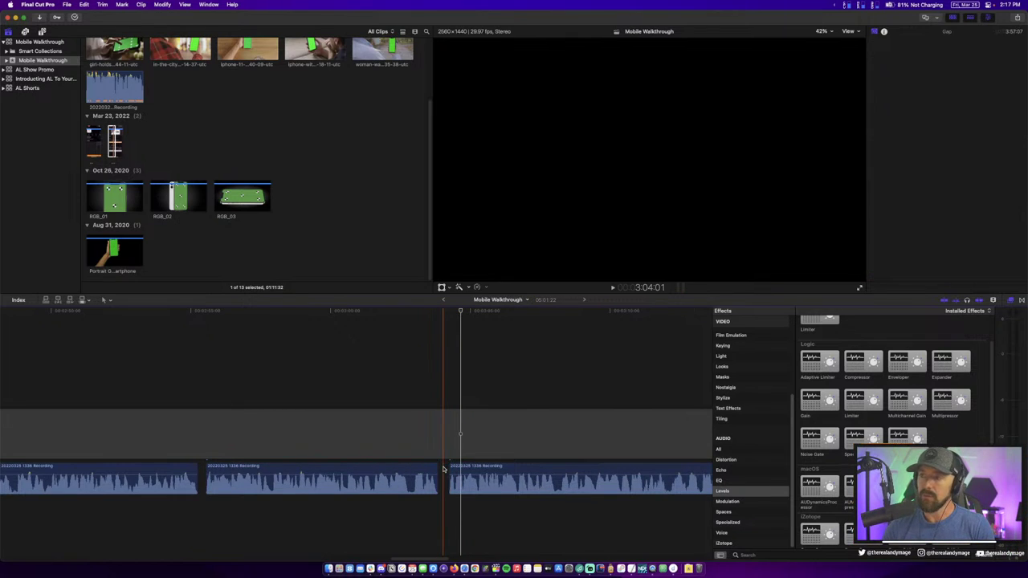
key("space")
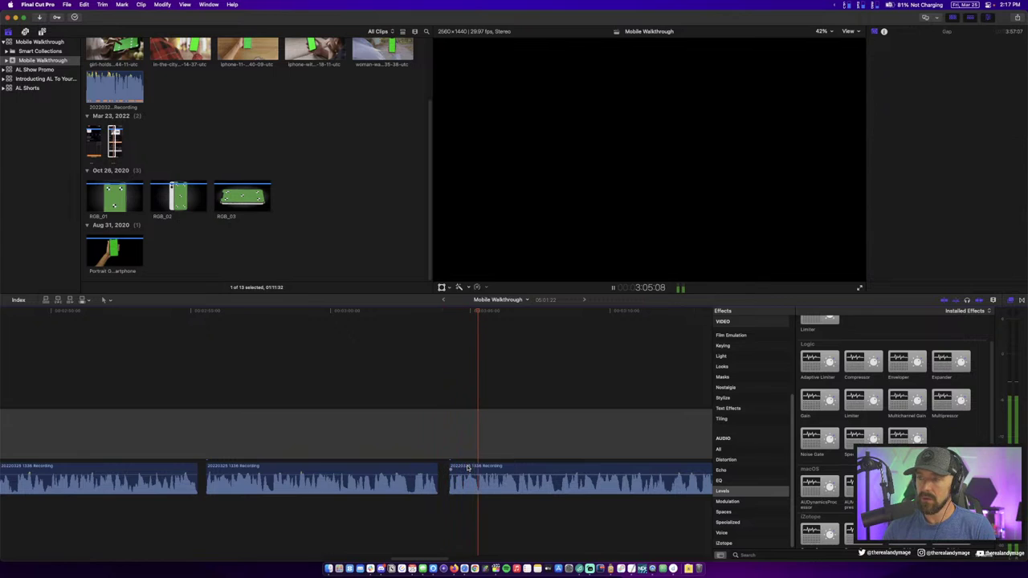
left_click(469, 473)
key("space")
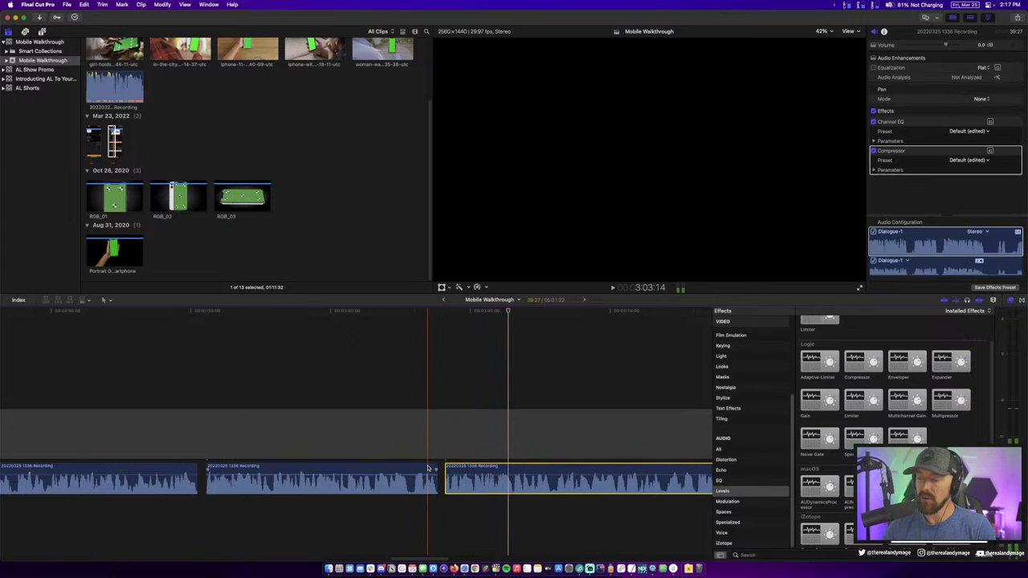
key("space")
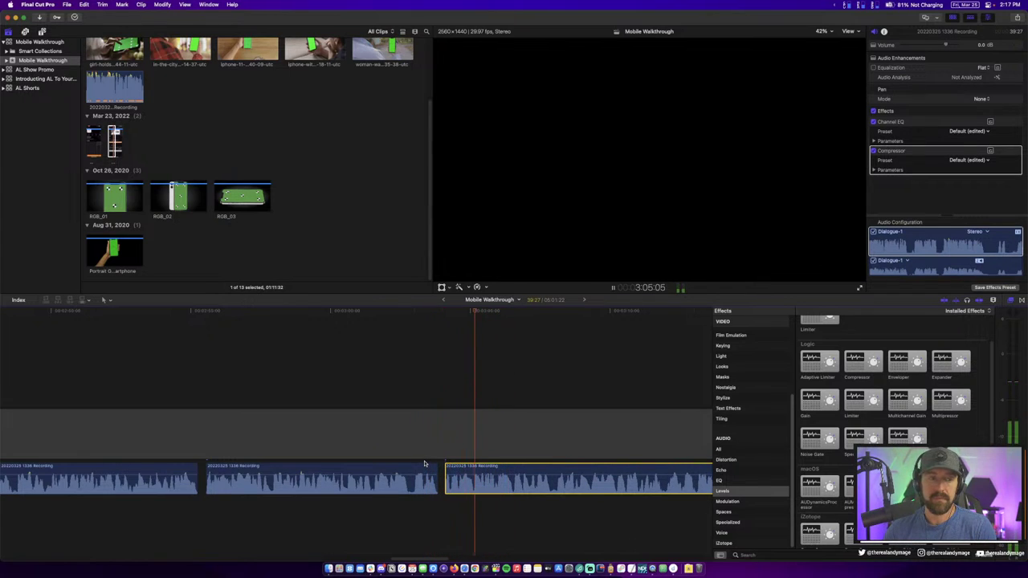
scroll(411, 458, "right", 5)
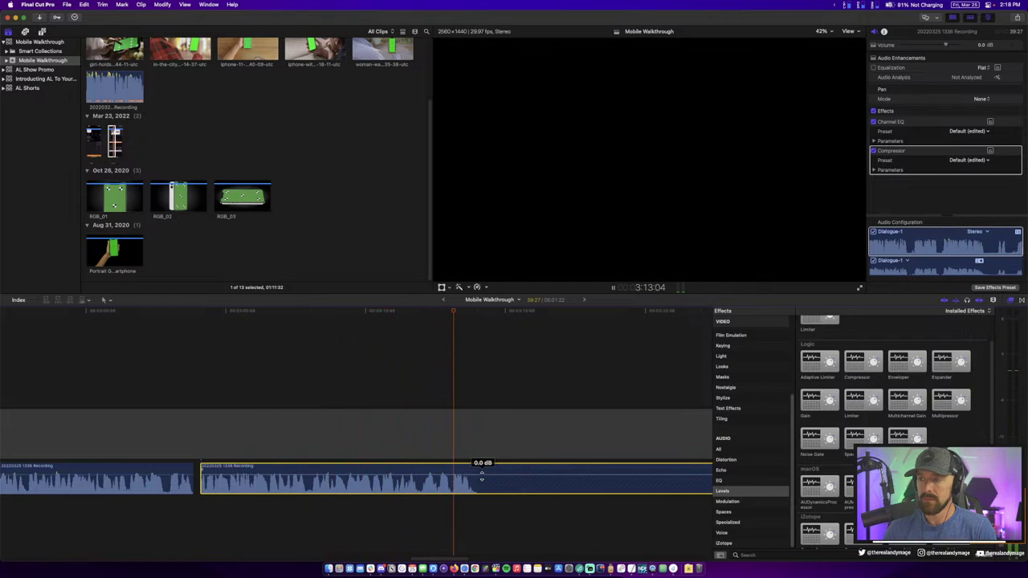
Delete a short unwanted audio piece and slide the next clip left to close the gap
scroll(477, 472, "right", 5)
key("space")
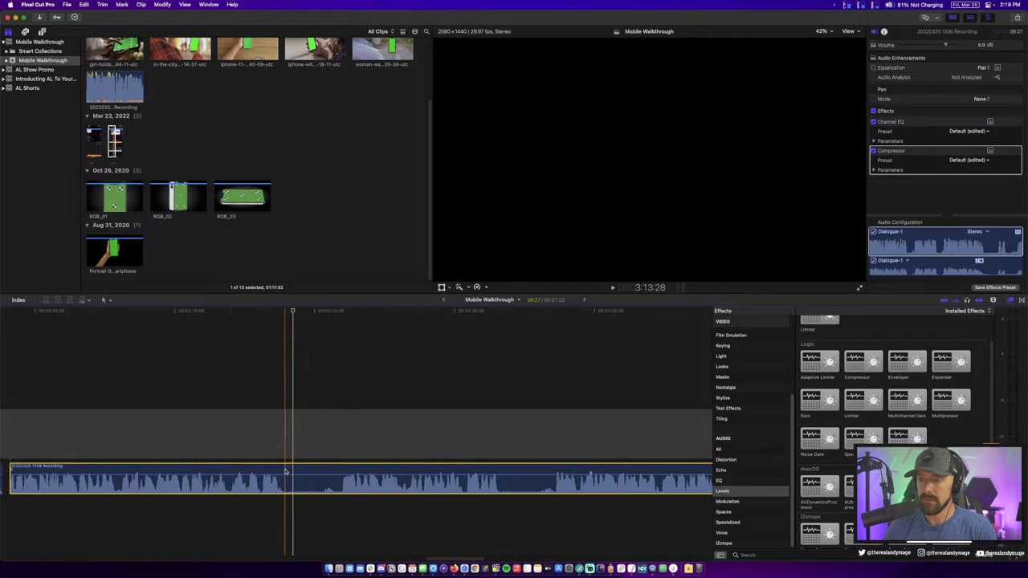
key("super+shift+a")
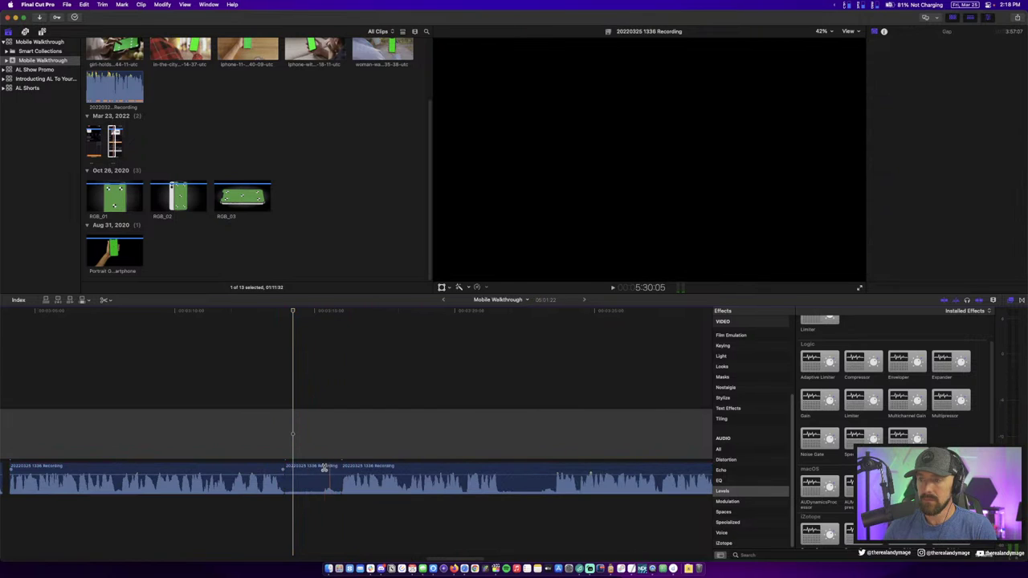
left_click(324, 467)
key("Delete")
left_click_drag(361, 470, 316, 468)
key("space")
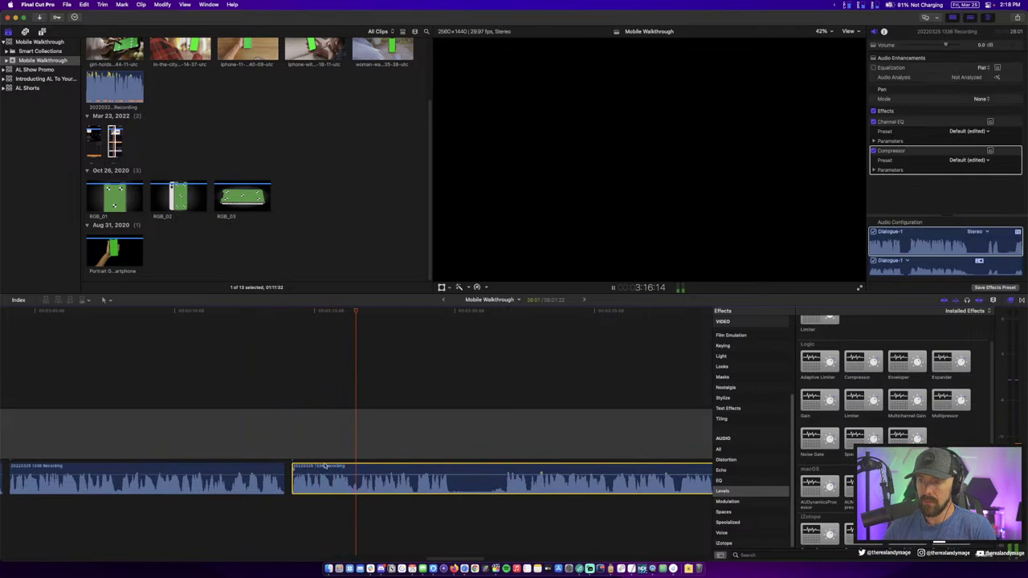
key("space")
key("space")
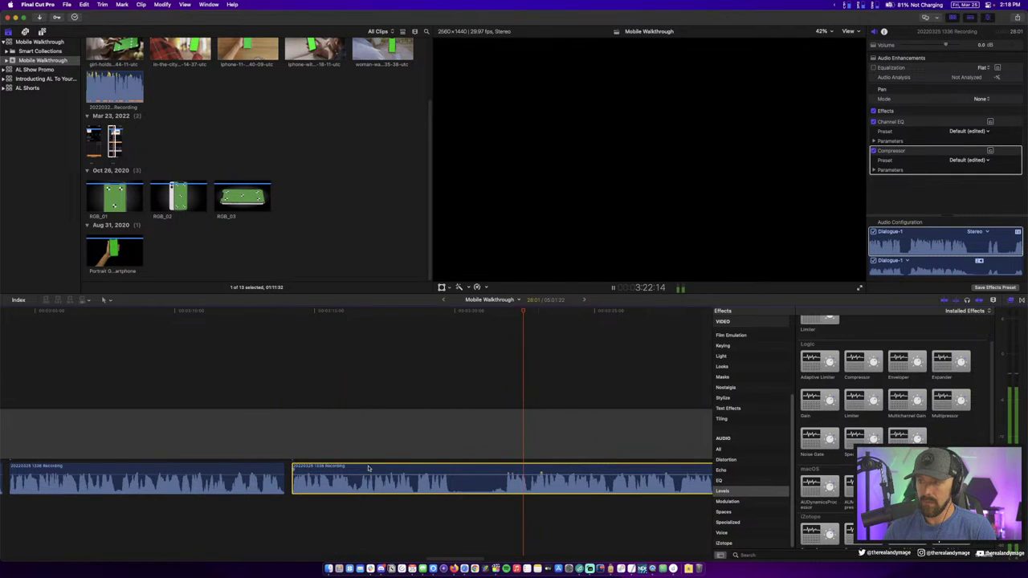
Cut out an unwanted middle section and move the following clip left to rejoin the voiceover
left_click(352, 467)
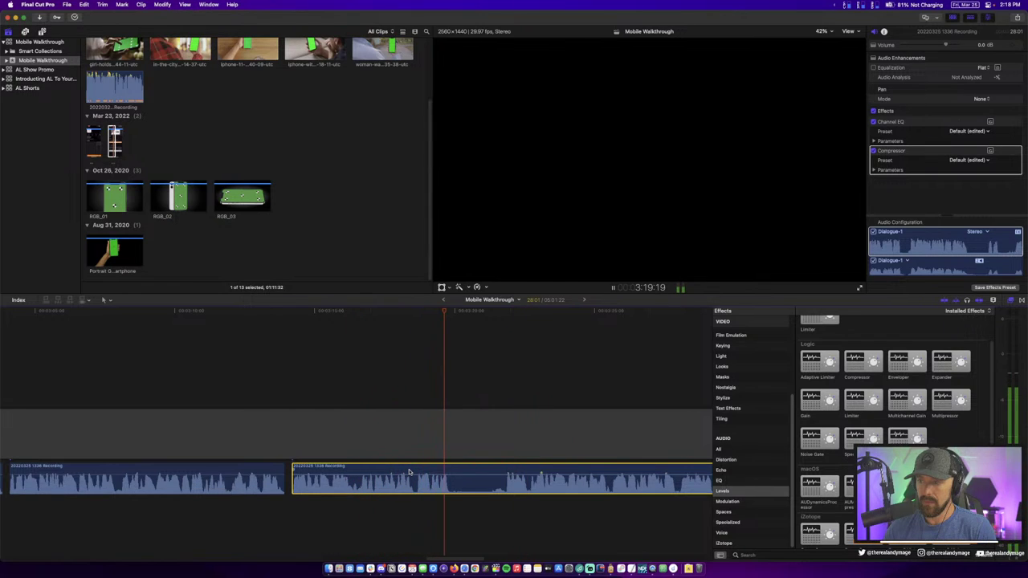
key("space")
left_click(453, 474)
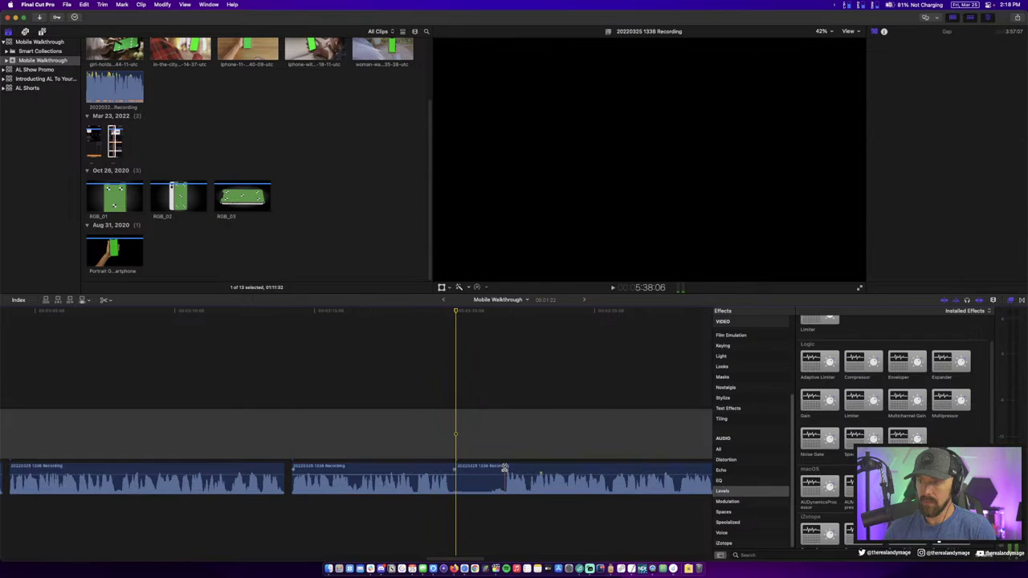
left_click(505, 473)
key("Delete")
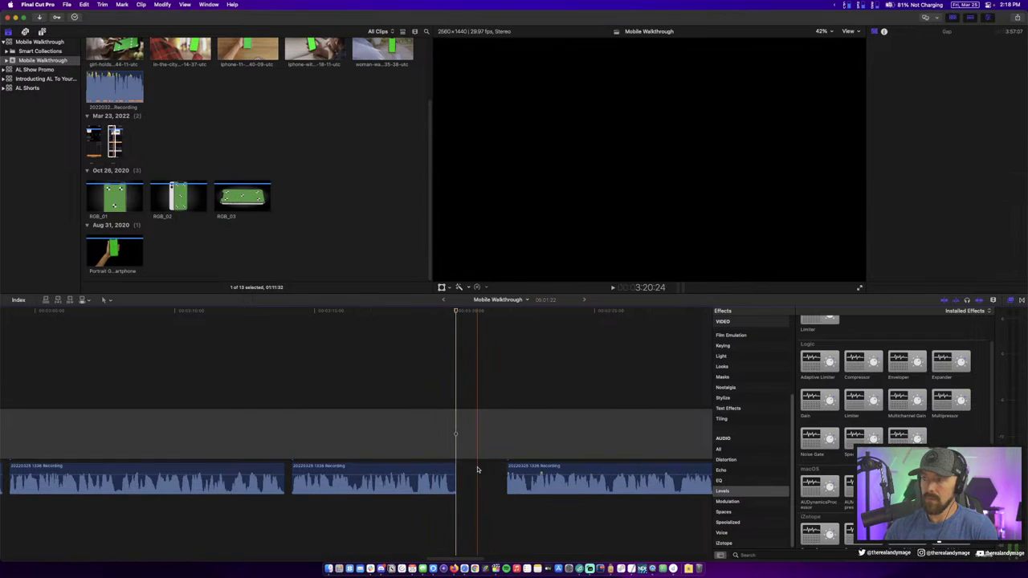
key("space")
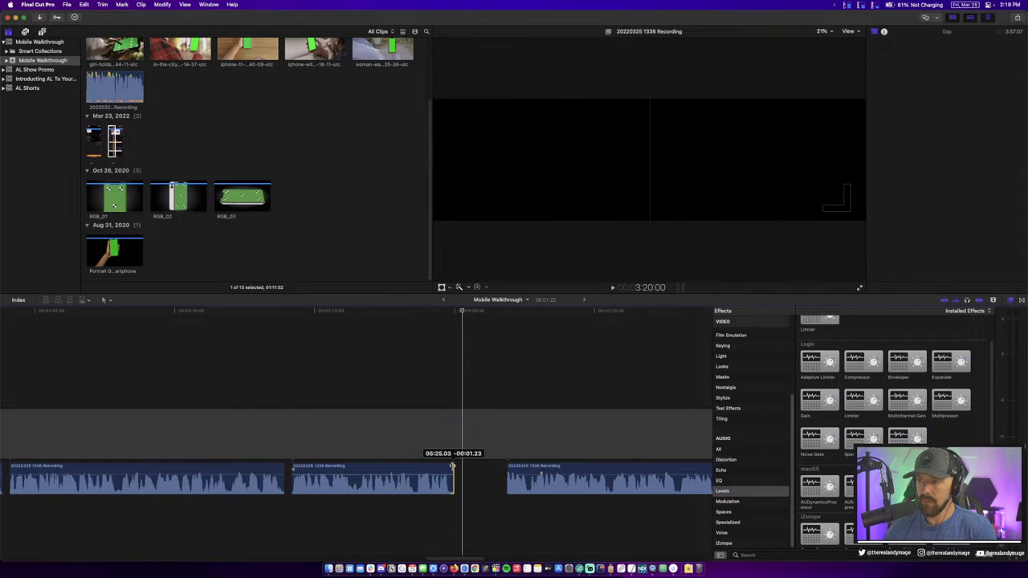
left_click(439, 466)
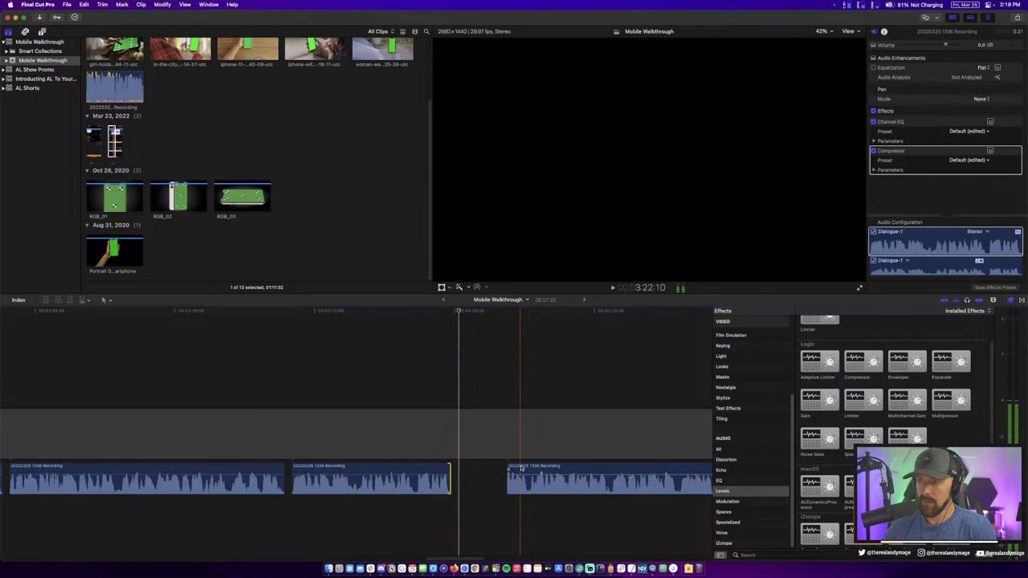
left_click_drag(517, 468, 469, 468)
key("space")
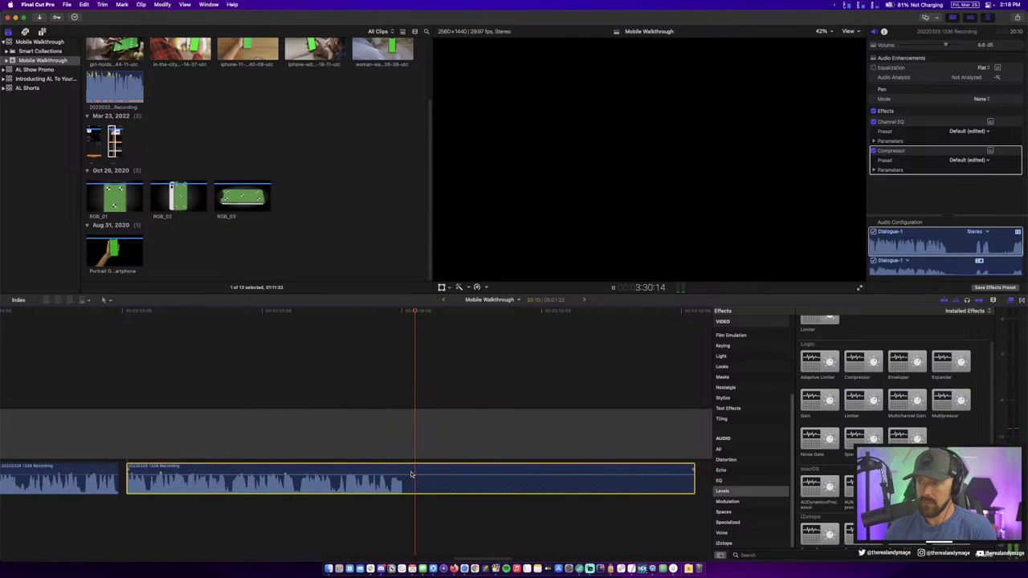
key("space")
key("space")
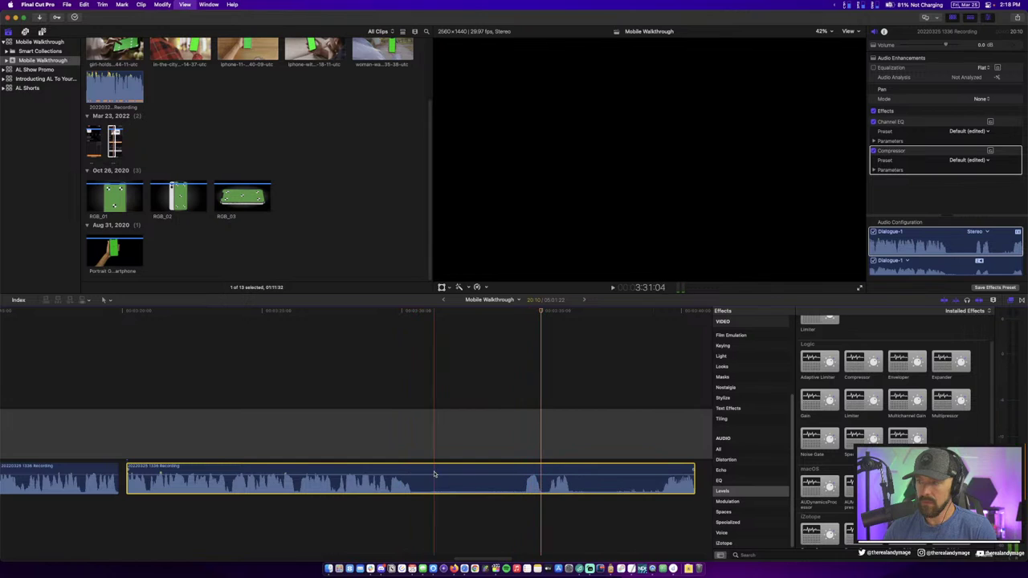
Blade the clip where the speech ends and delete the leftover tail
key("b")
left_click(413, 468)
key("a")
left_click(445, 470)
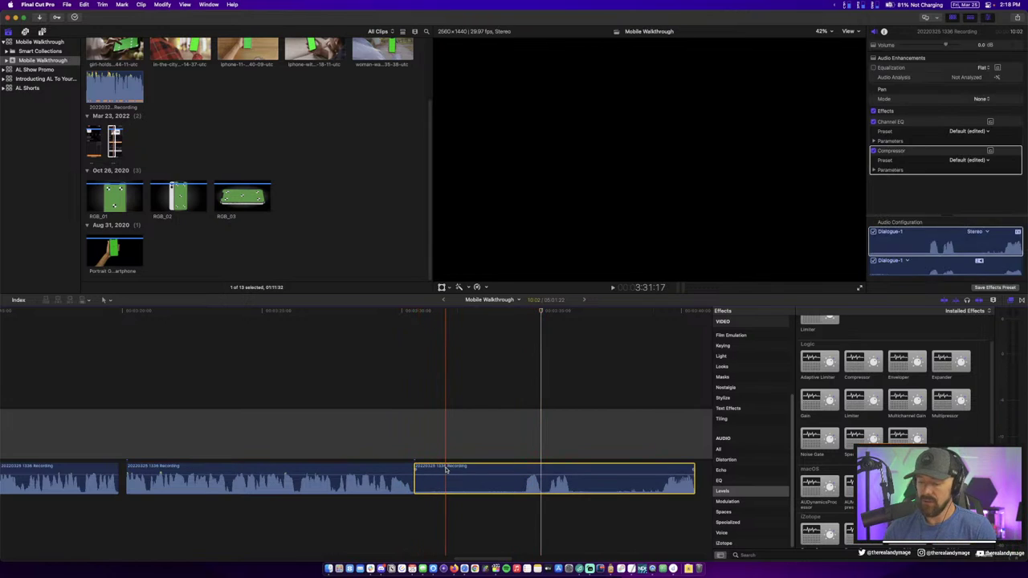
key("Delete")
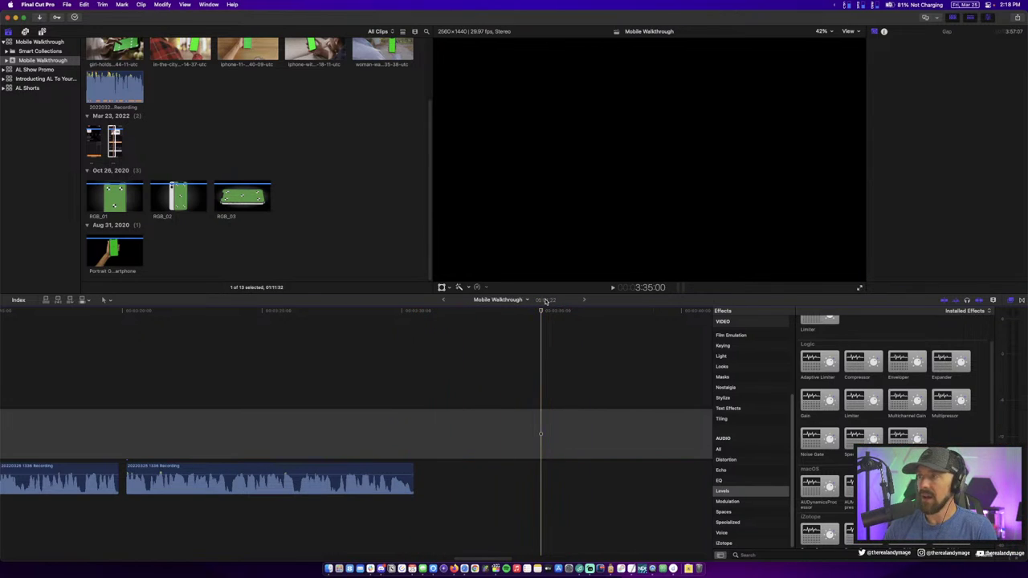
Scroll back along the timeline and marquee-select all the voiceover clips
scroll(520, 370, "left", 10)
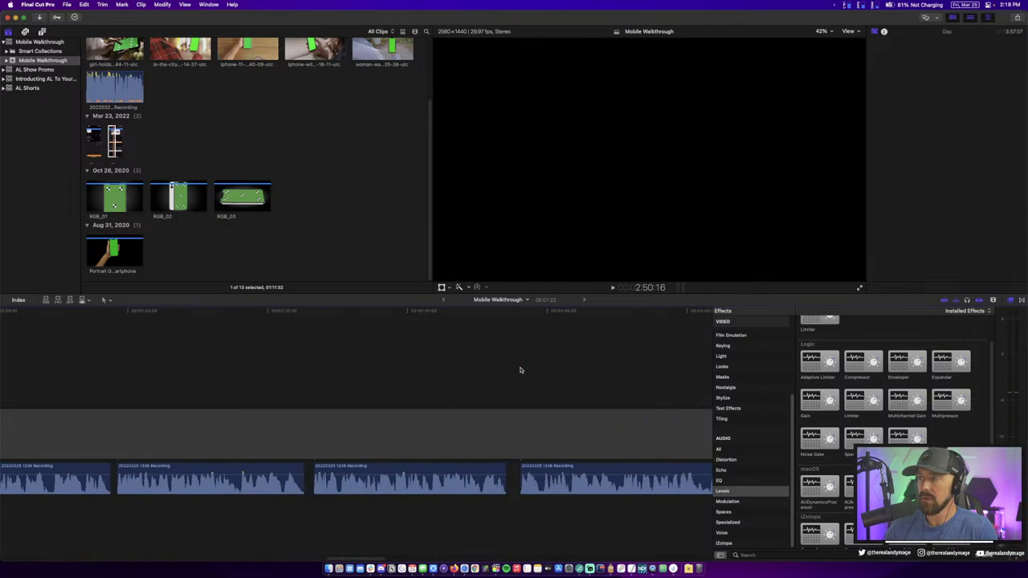
scroll(519, 370, "right", 5)
scroll(519, 369, "right", 5)
scroll(519, 370, "right", 5)
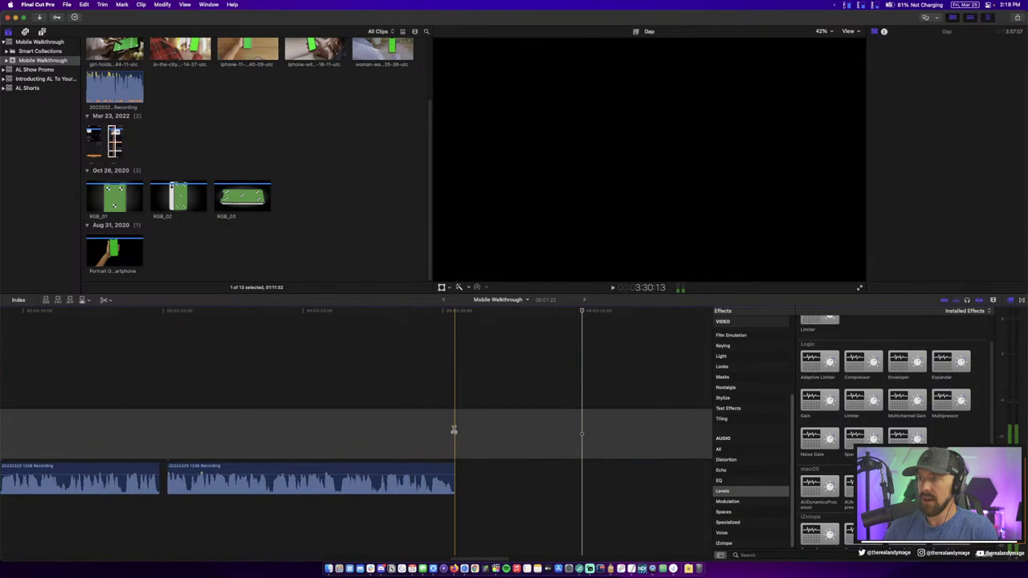
left_click(499, 430)
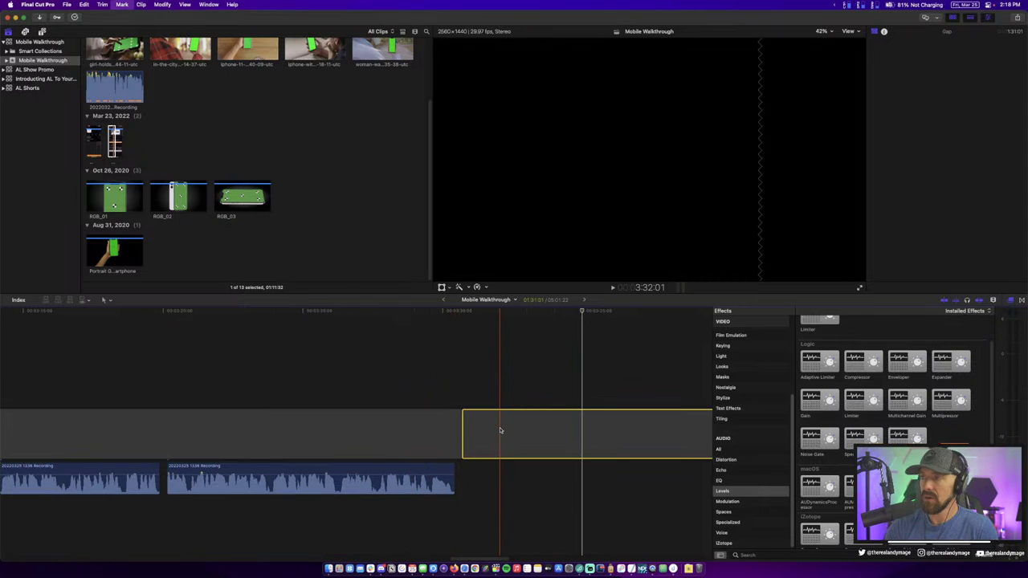
scroll(500, 431, "down", 3)
scroll(494, 424, "down", 5)
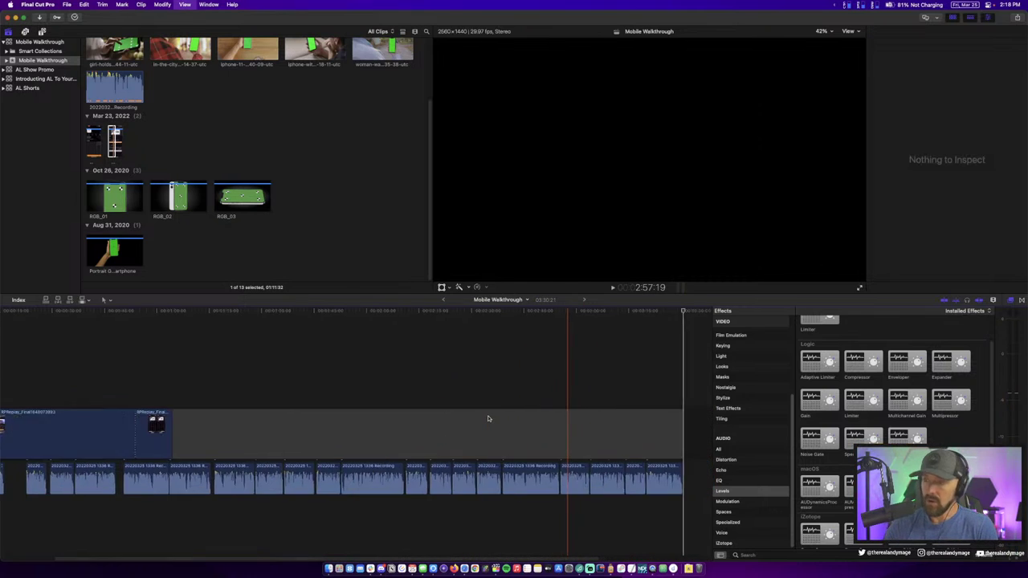
scroll(488, 419, "left", 3)
scroll(482, 413, "left", 3)
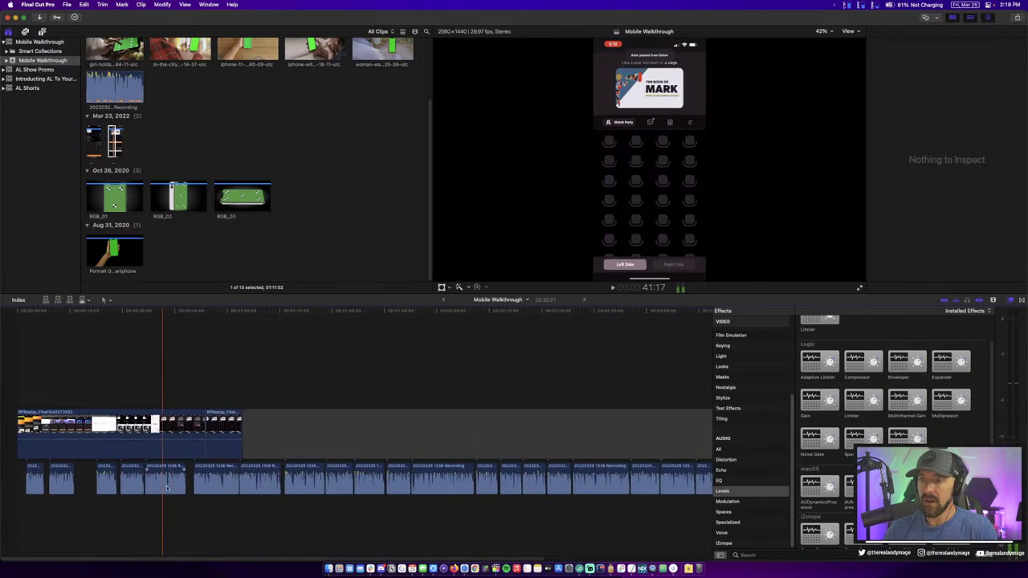
scroll(185, 498, "right", 5)
scroll(169, 500, "left", 3)
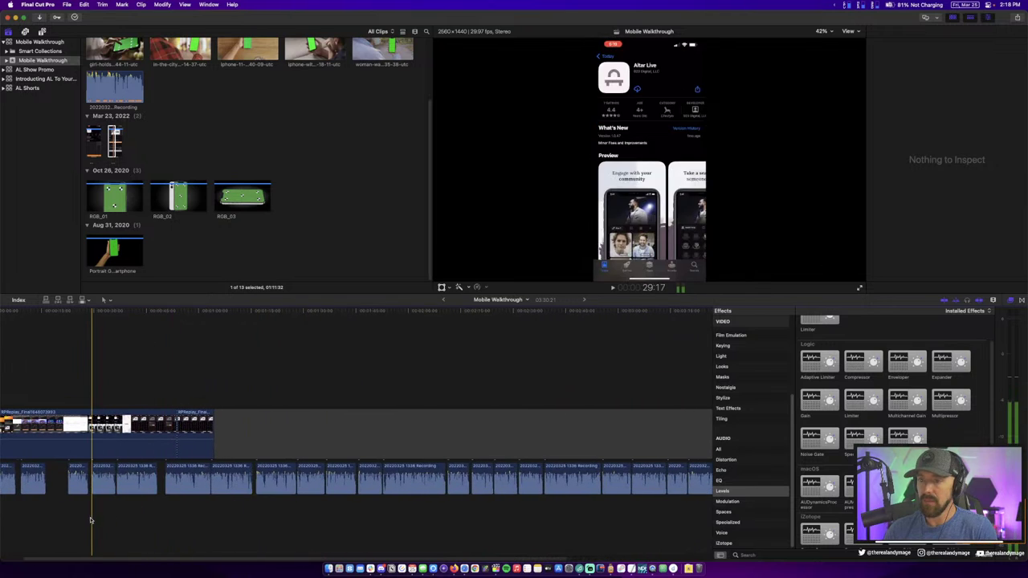
left_click_drag(91, 520, 660, 479)
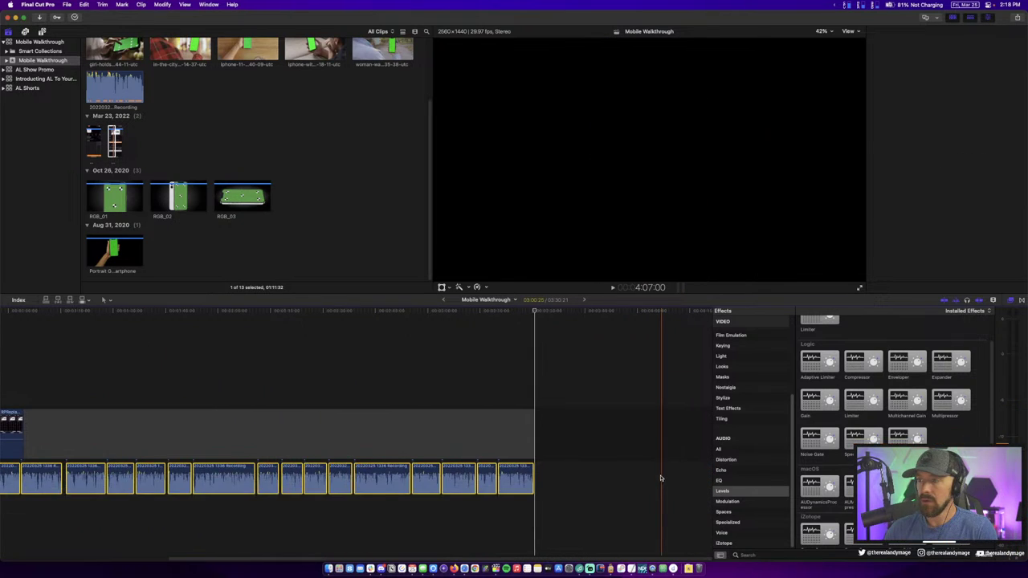
Drop the first voiceover clips and screen recording from the selection, then slide the rest left
mouse_move(660, 478)
left_mouse_down()
mouse_move(8, 460)
mouse_move(32, 433)
left_mouse_up()
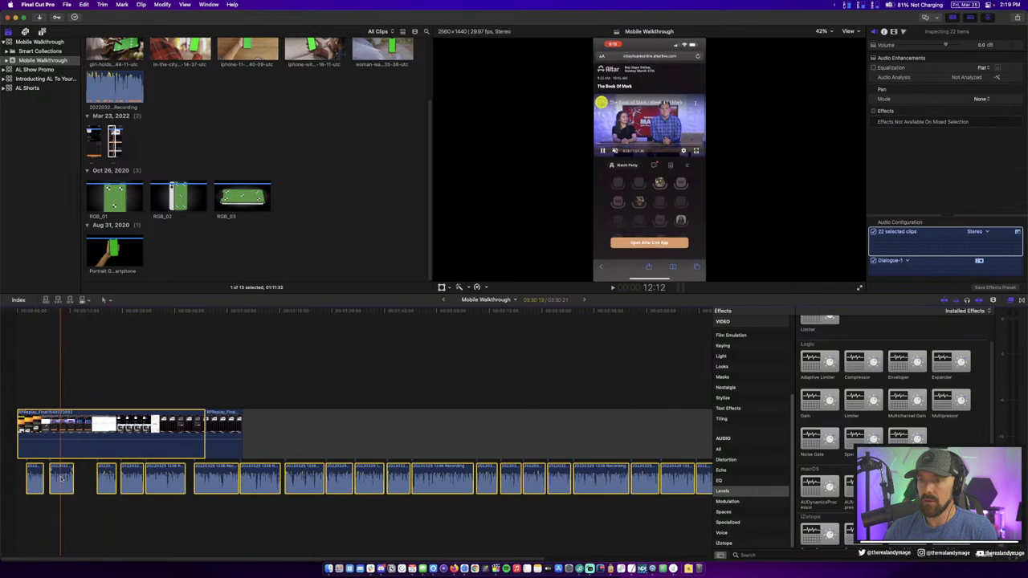
left_click(36, 478, "super")
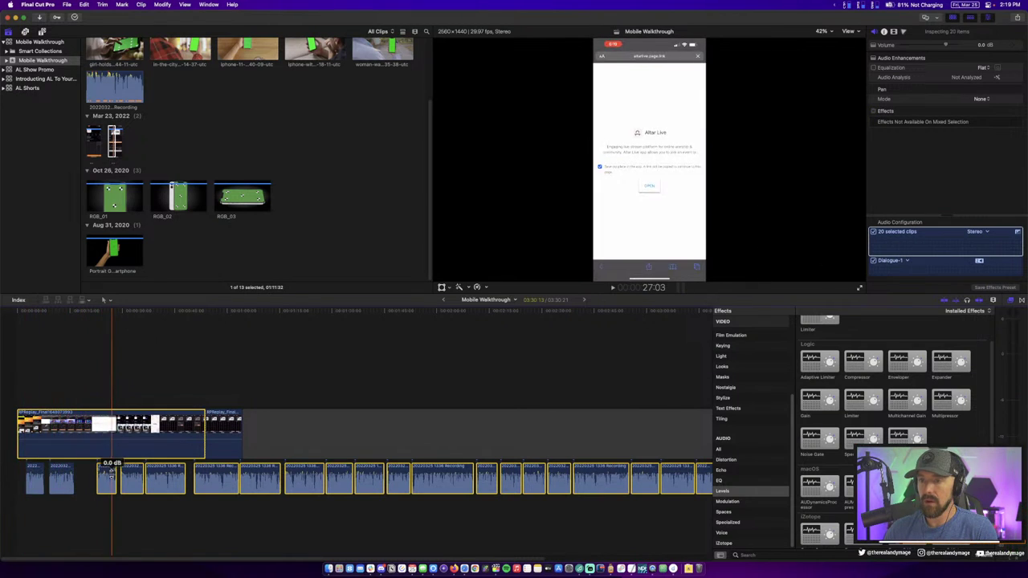
left_click(107, 437, "super")
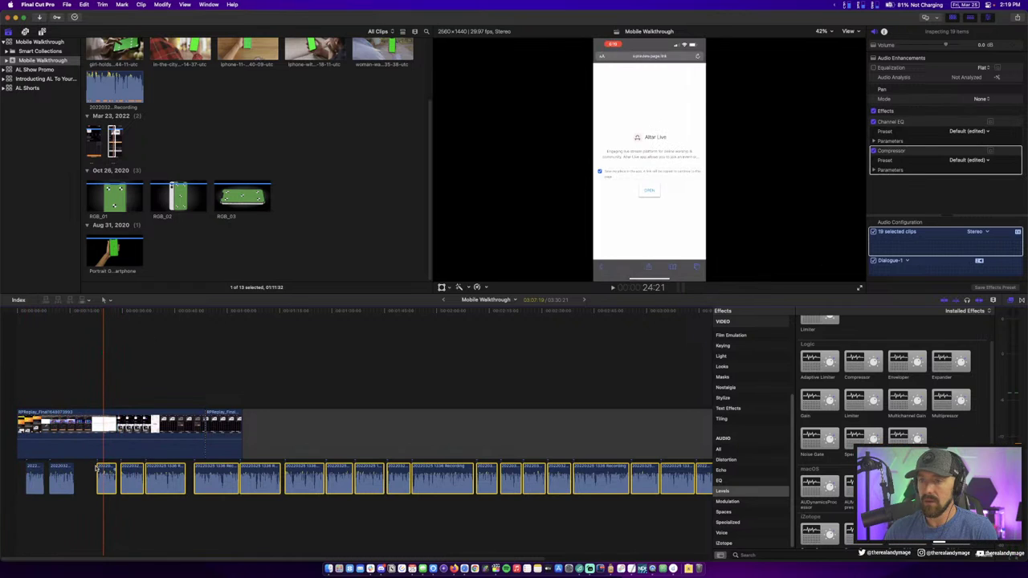
left_click_drag(97, 470, 84, 470)
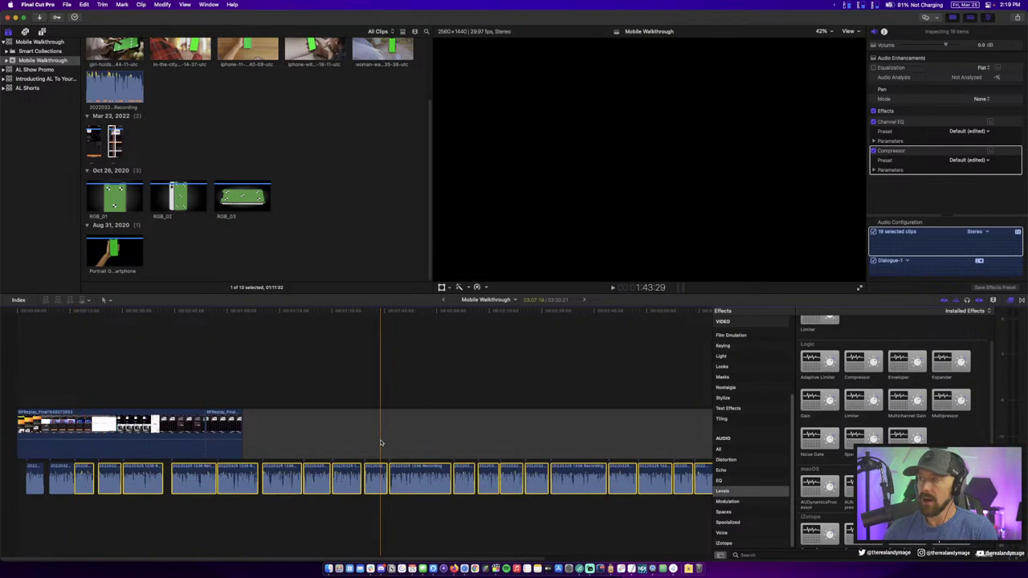
left_click(329, 427)
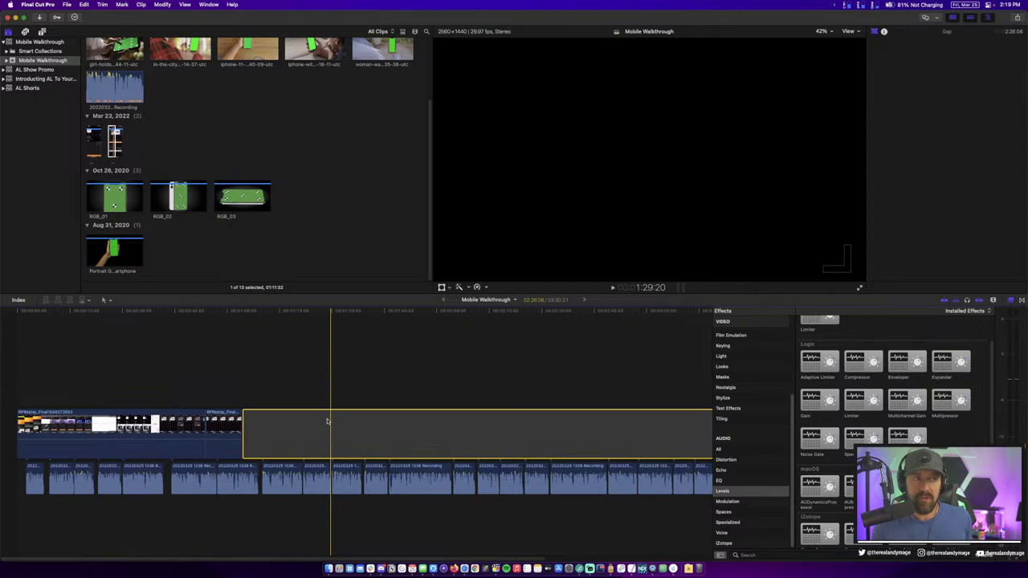
Play the Mobile Walkthrough edit, jumping ahead to about the one-minute mark
key("space")
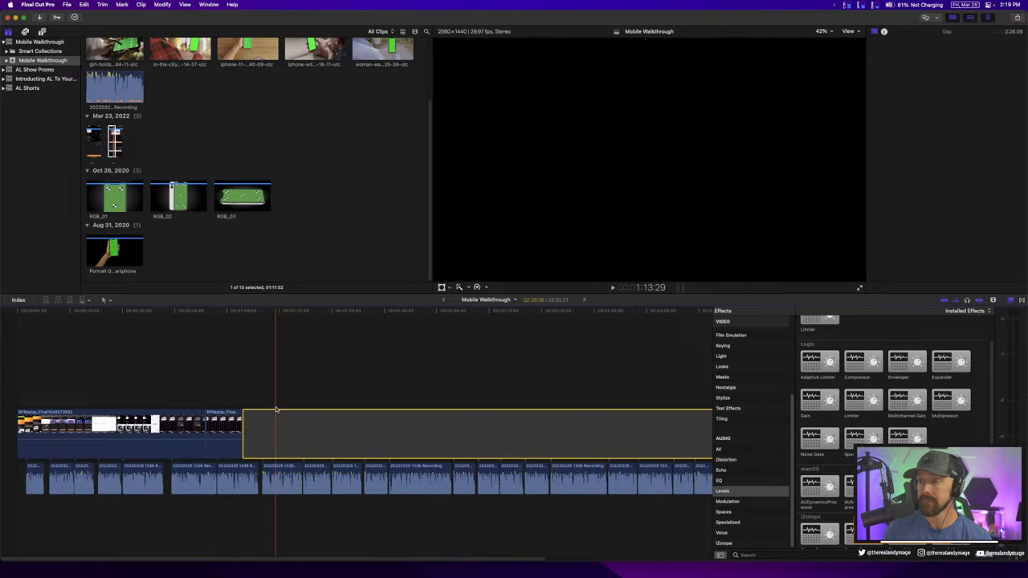
left_click(238, 375)
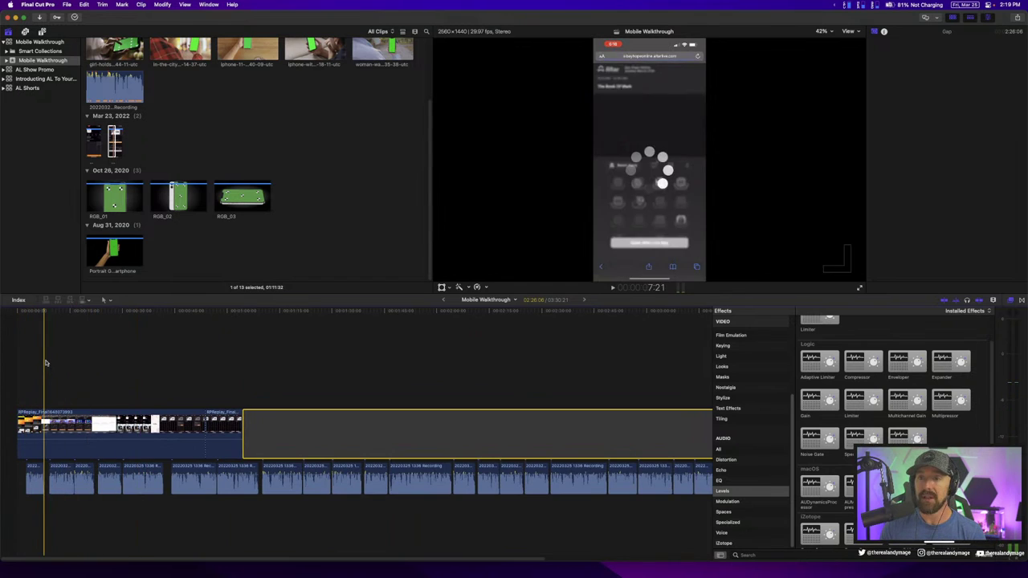
left_click_drag(45, 363, 249, 434)
left_click(294, 360)
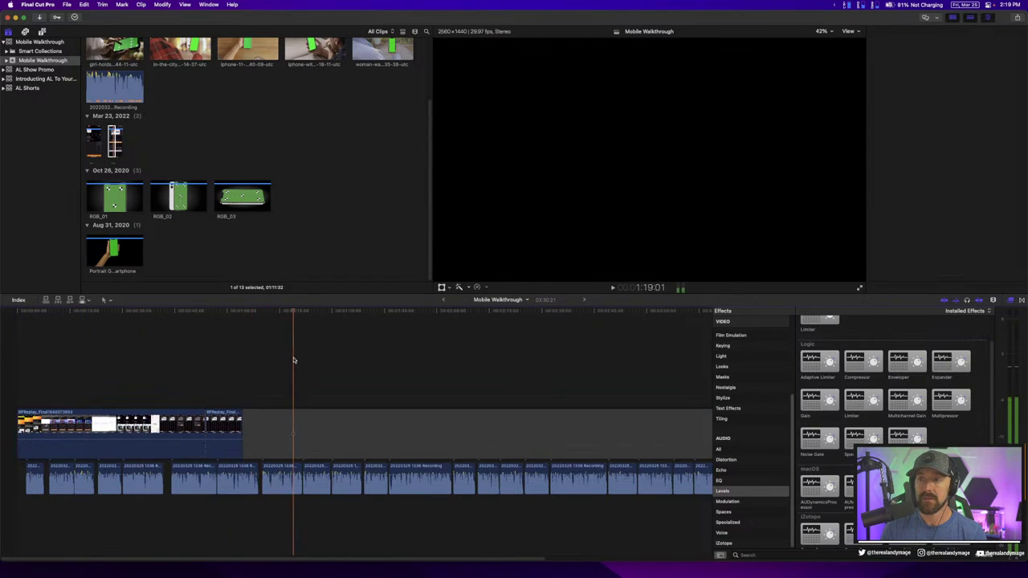
Select the short opening audio clip and replay the edit from the very beginning
key("space")
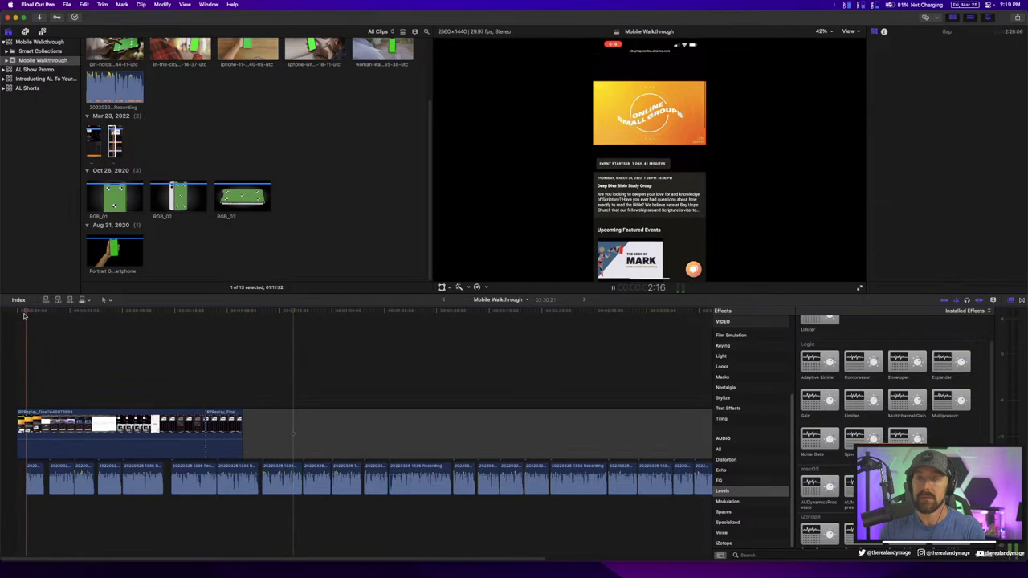
left_click(27, 475)
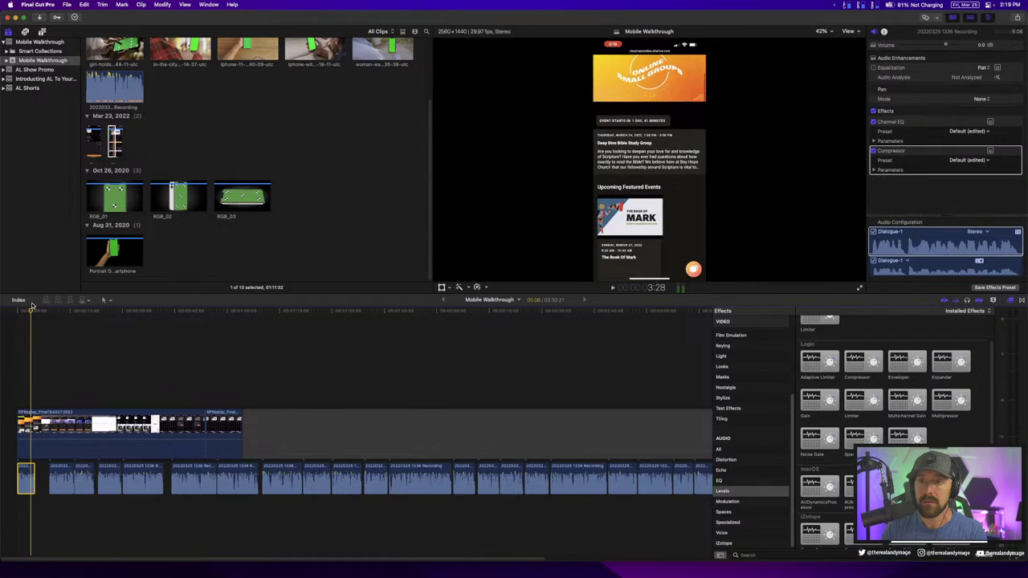
left_click(8, 313)
key("space")
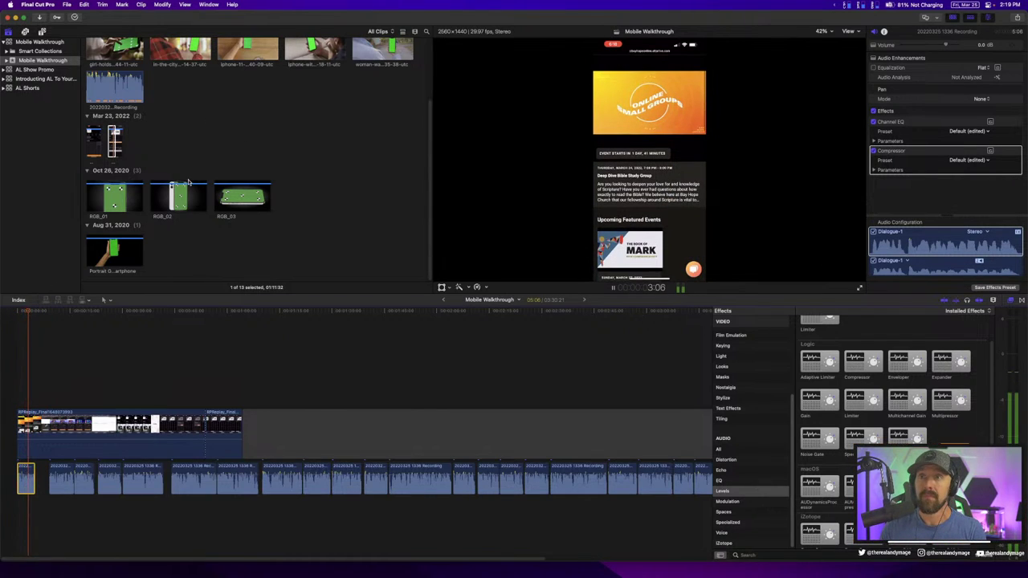
scroll(188, 183, "up", 3)
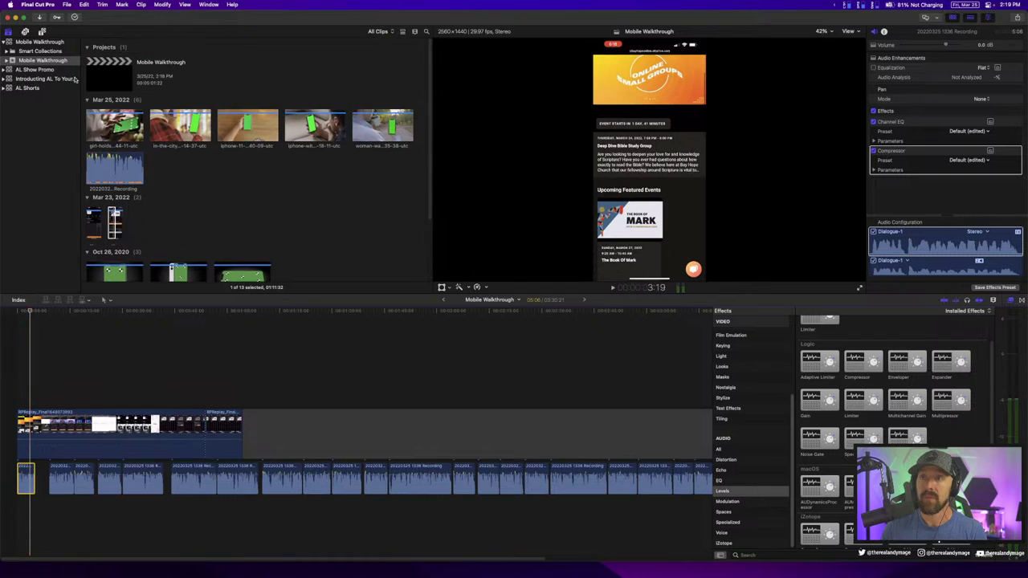
Open the B Roll library from File > Open Library
left_click(66, 4)
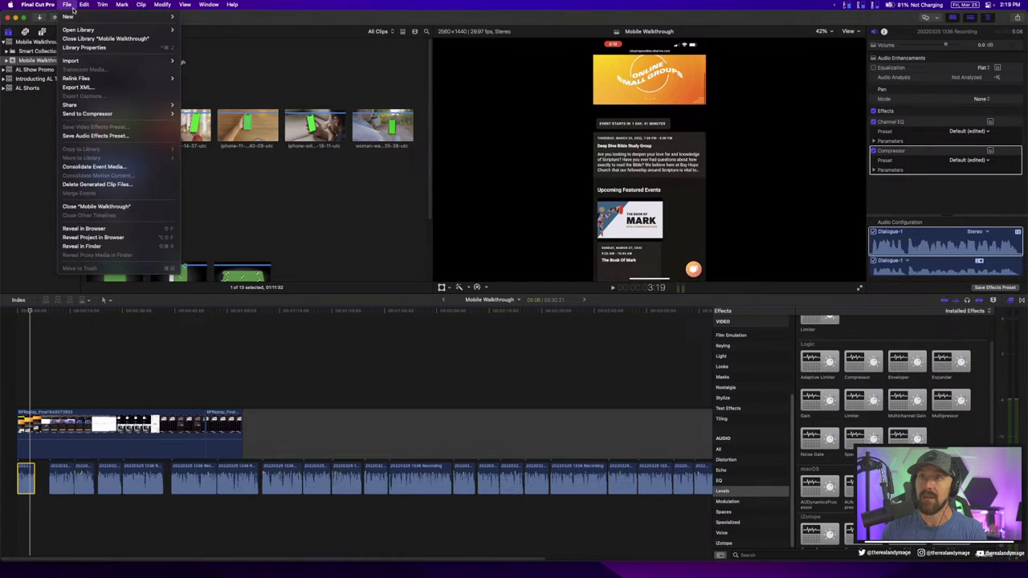
mouse_move(160, 30)
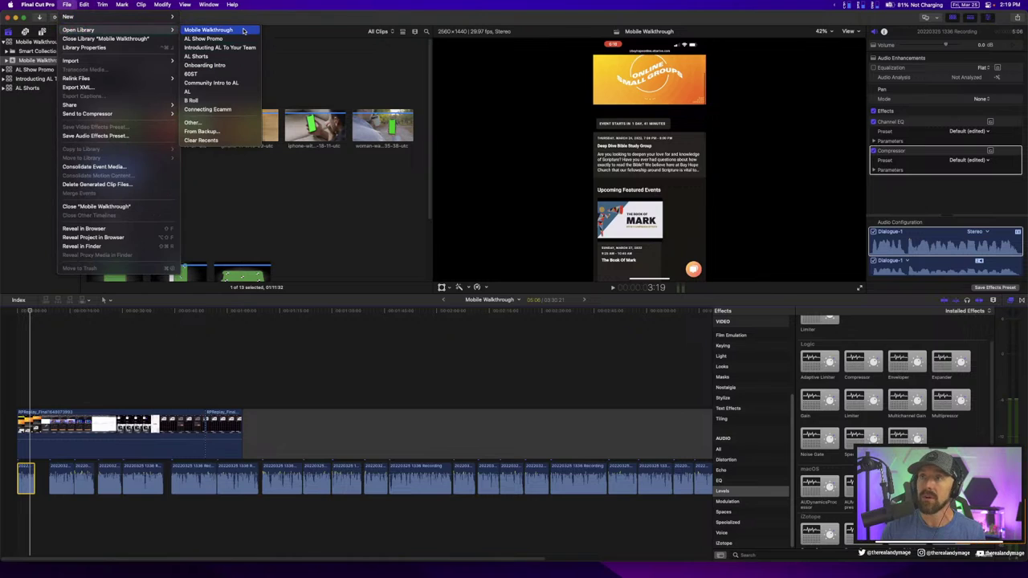
left_click(220, 48)
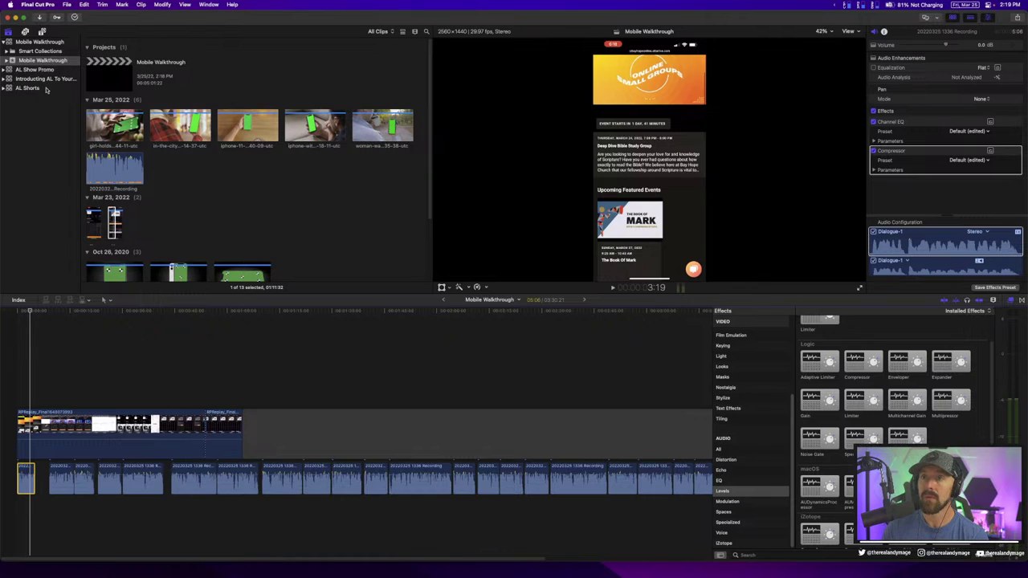
left_click(84, 5)
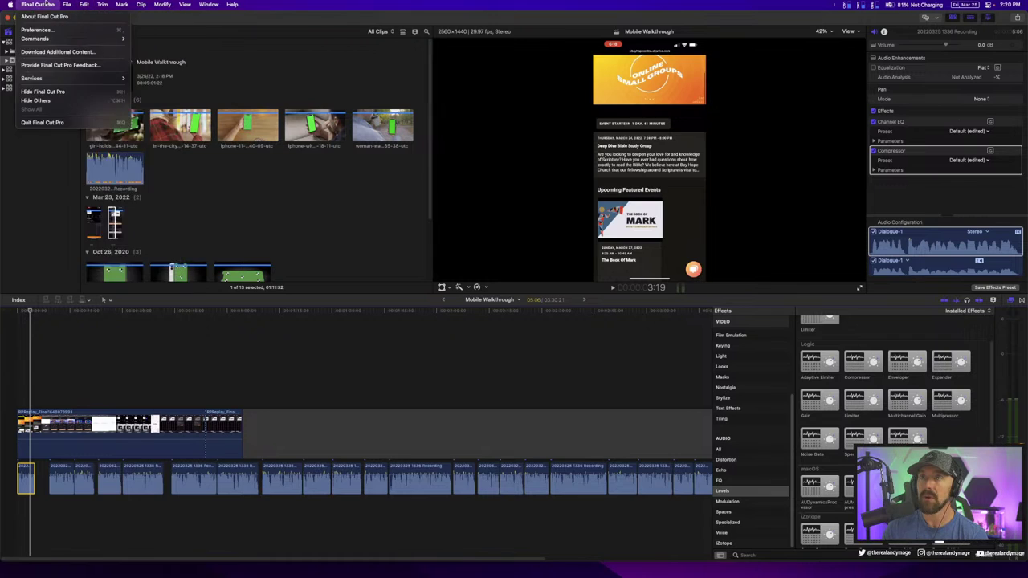
mouse_move(67, 5)
mouse_move(121, 29)
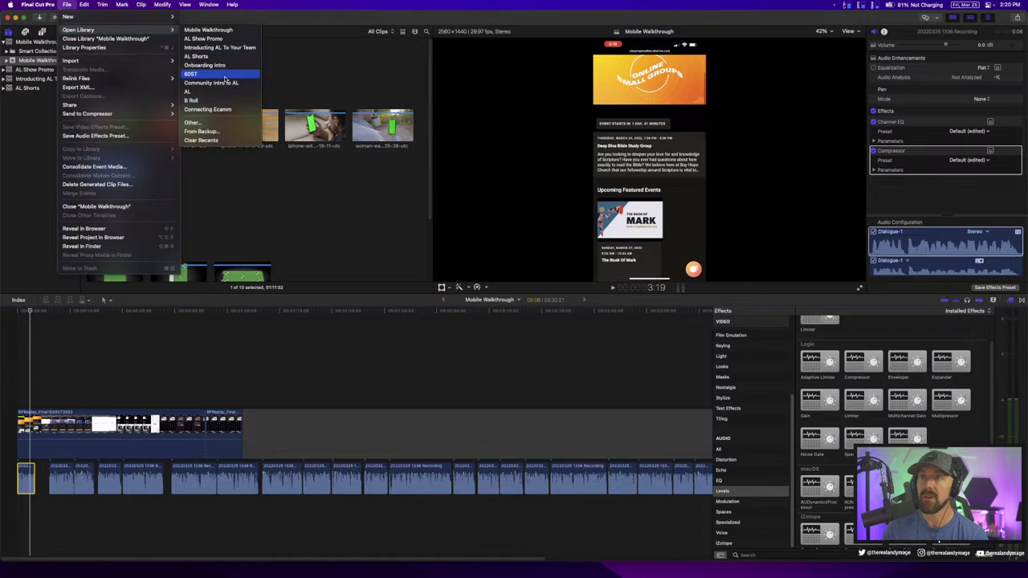
left_click(216, 99)
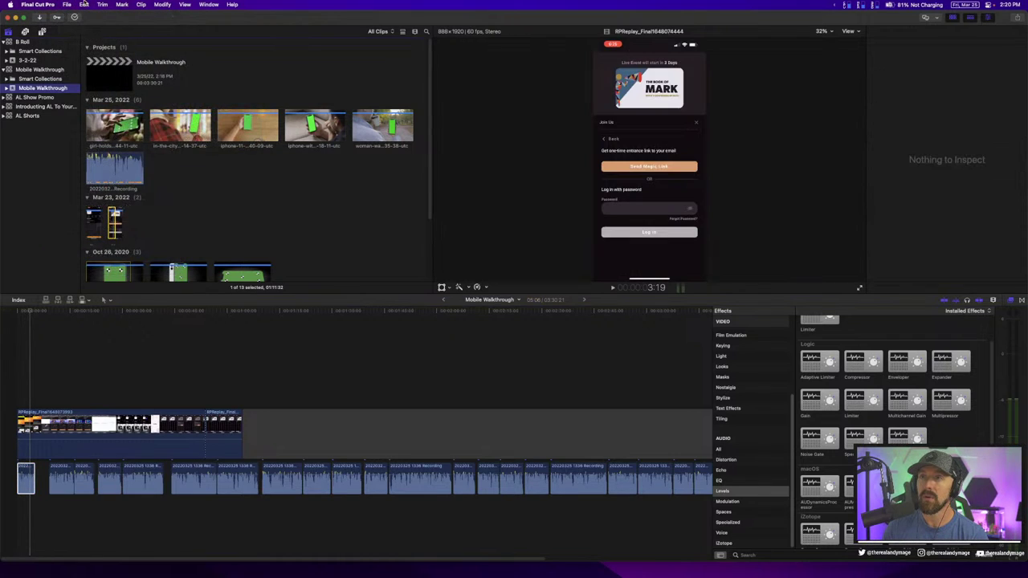
Open the Community Intro to AL library as well
left_click(68, 4)
mouse_move(120, 30)
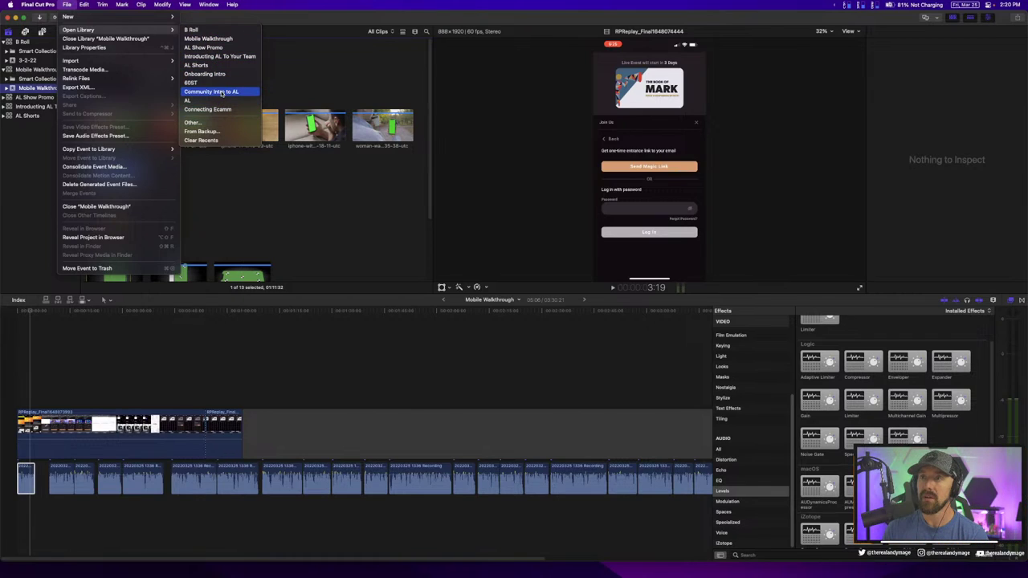
left_click(222, 93)
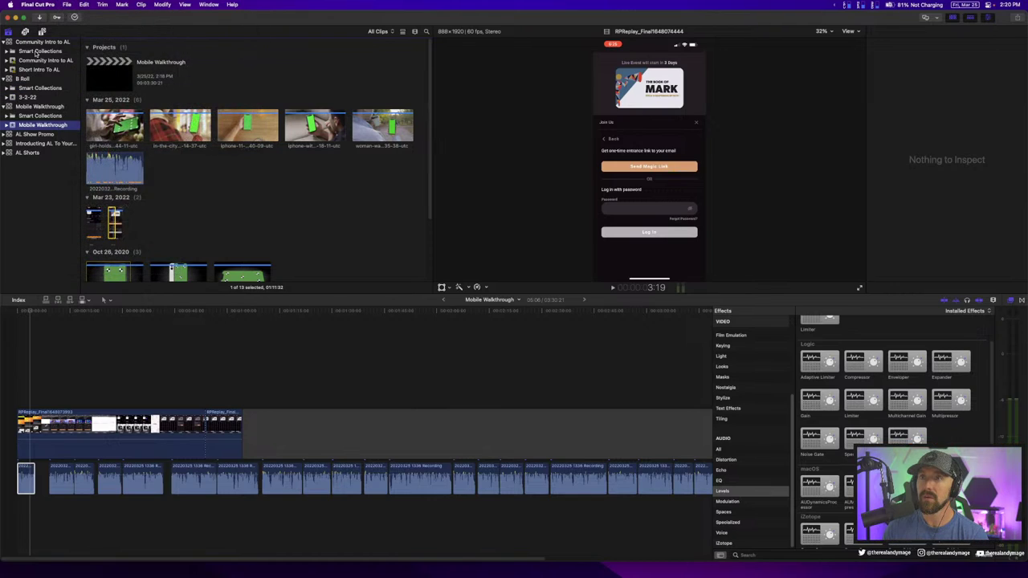
Show the Community Intro to AL library's projects and load SHORT Generic Intro EDITED into the timeline
left_click(38, 43)
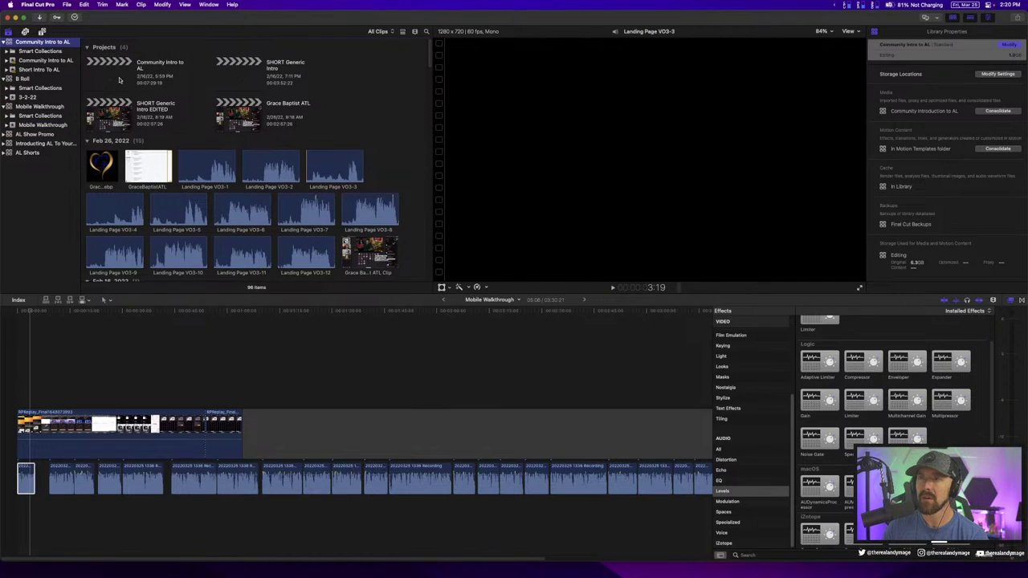
left_click(119, 82)
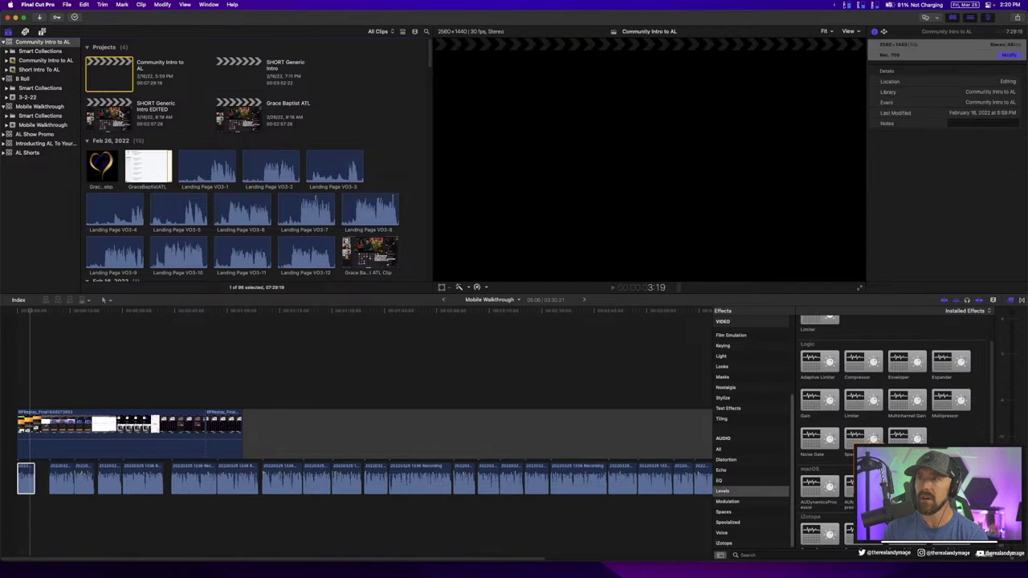
double_click(119, 114)
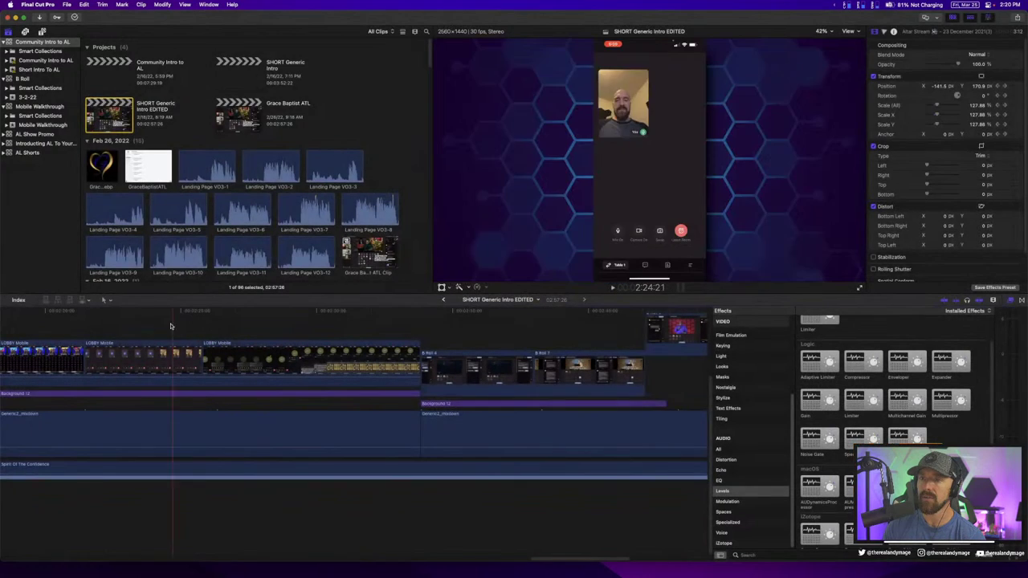
Scroll back and forth through the SHORT Generic Intro EDITED timeline
scroll(241, 362, "right", 5)
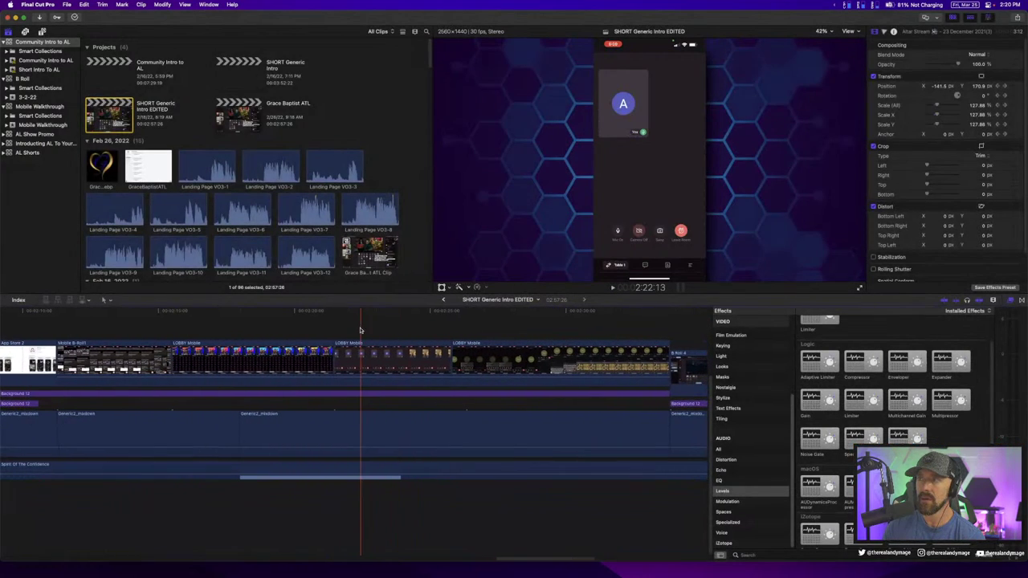
scroll(241, 337, "left", 2)
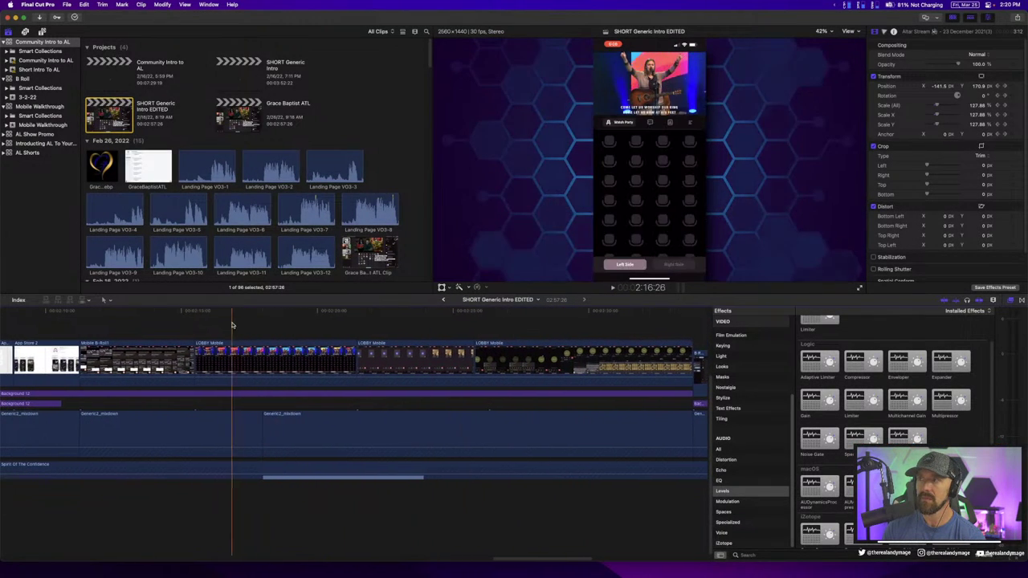
scroll(209, 330, "left", 2)
scroll(189, 324, "left", 3)
scroll(188, 324, "left", 3)
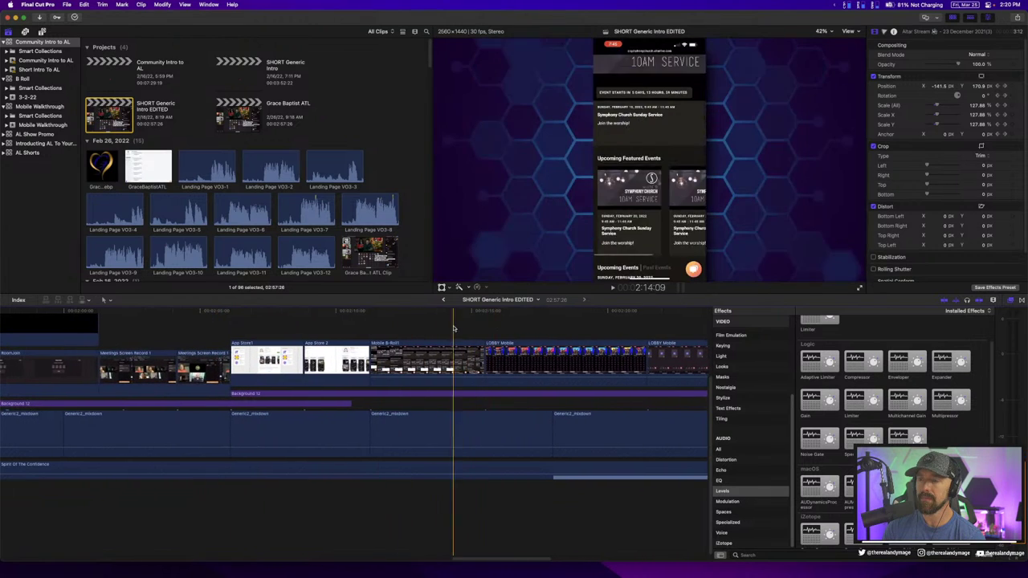
scroll(554, 330, "right", 3)
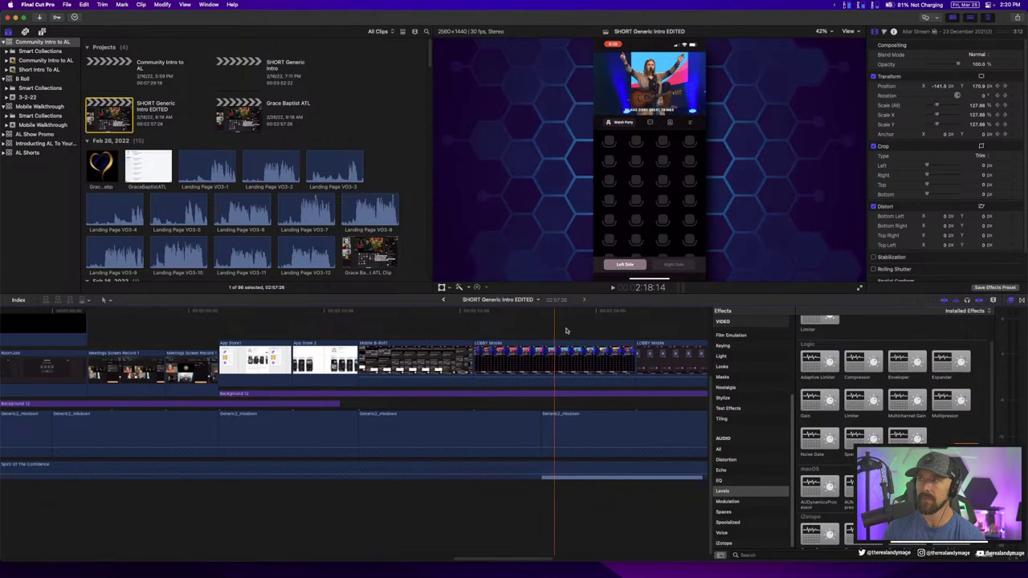
scroll(566, 331, "right", 3)
scroll(482, 326, "left", 3)
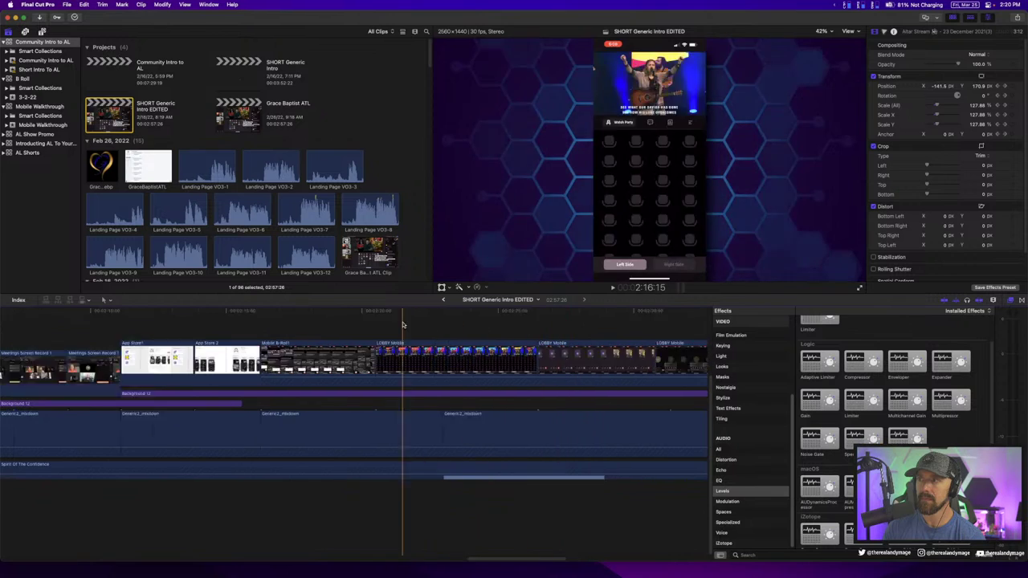
scroll(387, 325, "left", 7)
scroll(48, 352, "left", 5)
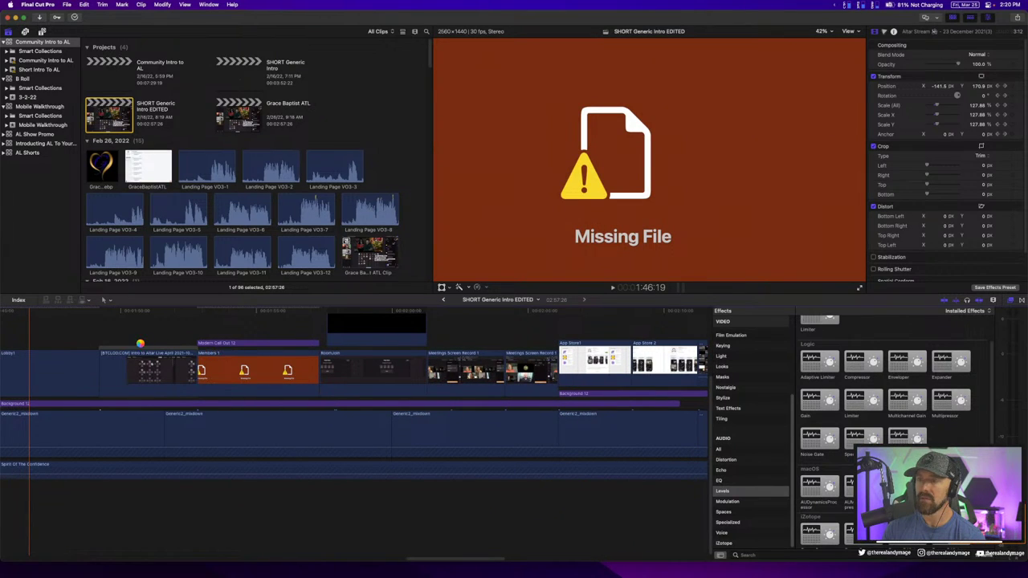
scroll(128, 342, "left", 5)
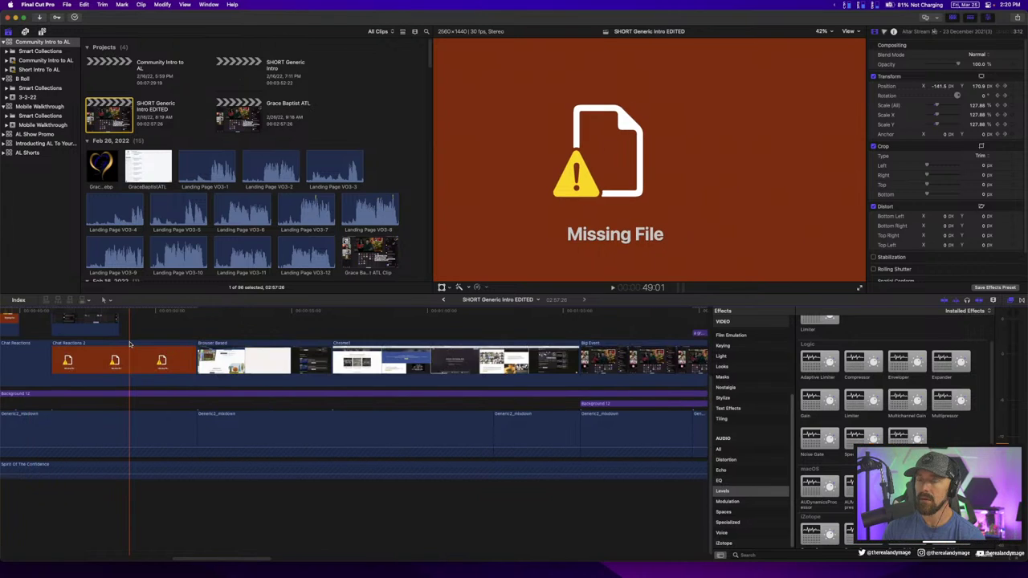
scroll(124, 343, "left", 3)
scroll(122, 342, "left", 1)
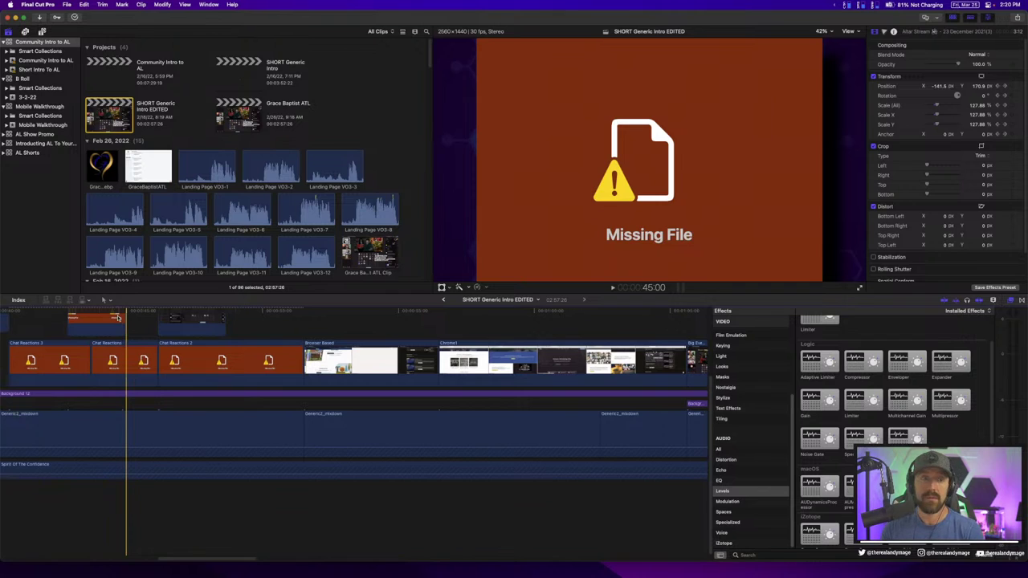
Zoom in, fit the whole project in the timeline, and select its opening Missing File clip
key("super+equal")
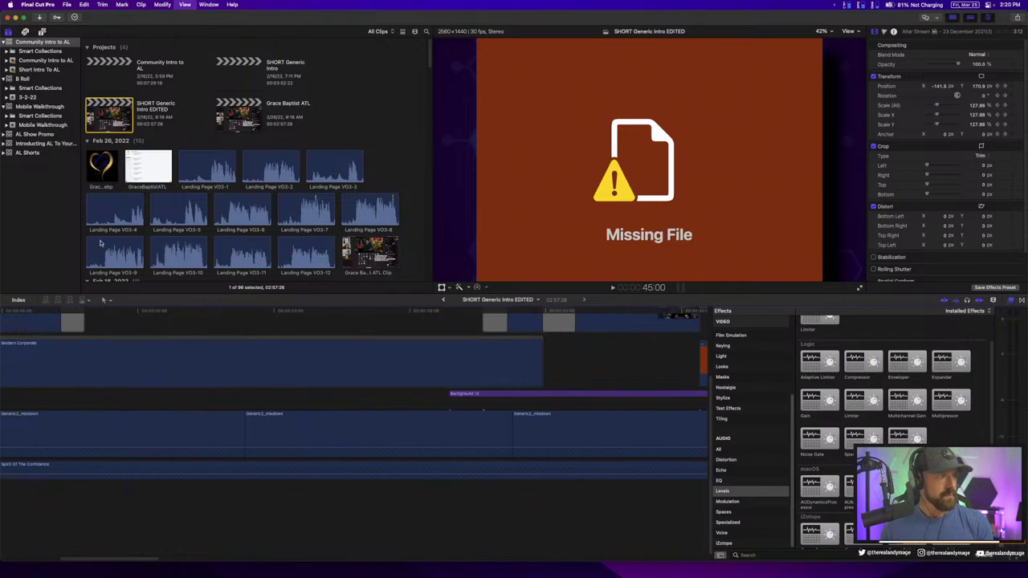
key("shift+z")
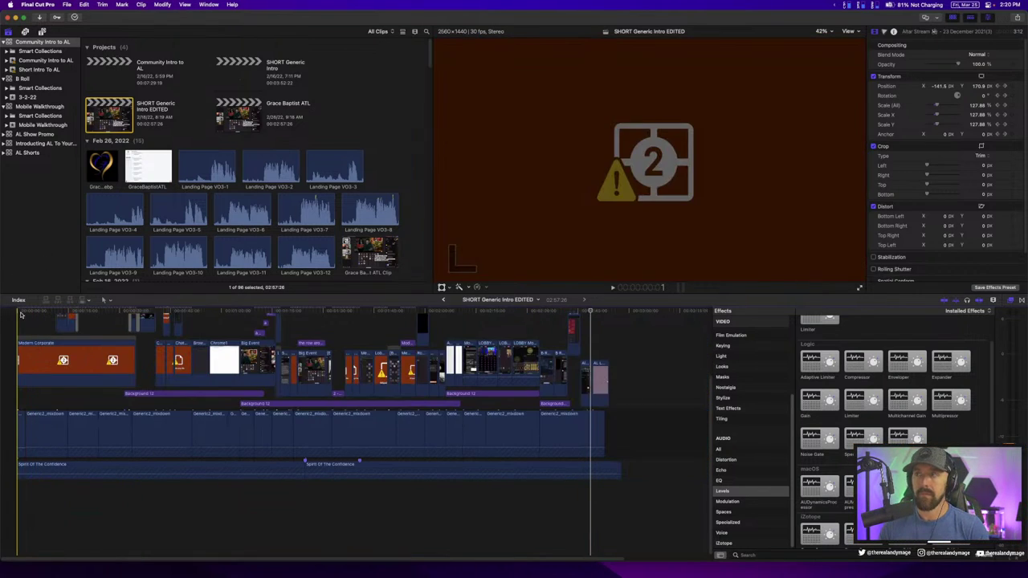
left_click(65, 351)
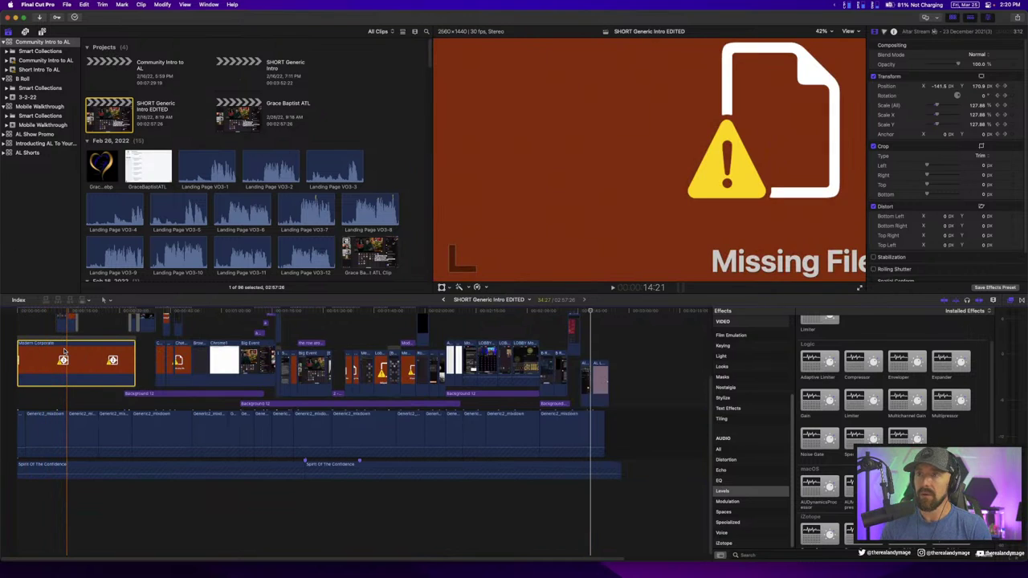
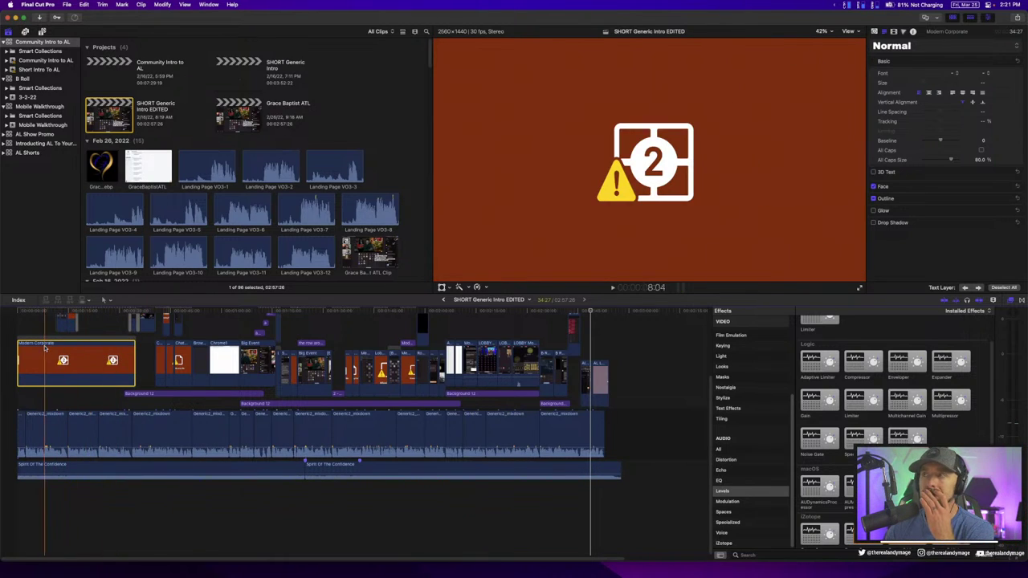
Play the opening of the SHORT Generic Intro EDITED project, then stop playback
key("space")
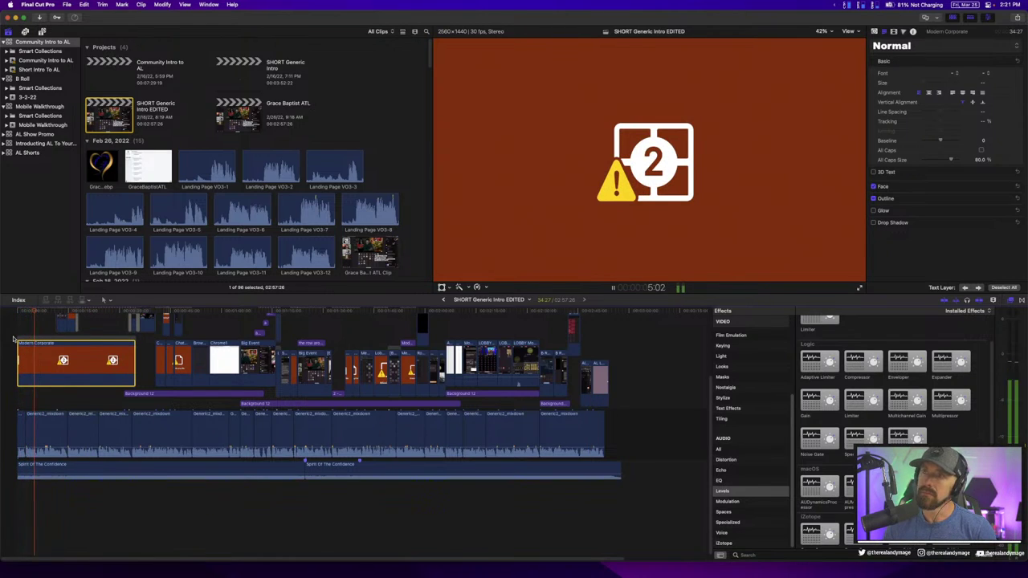
scroll(32, 333, "up", 5)
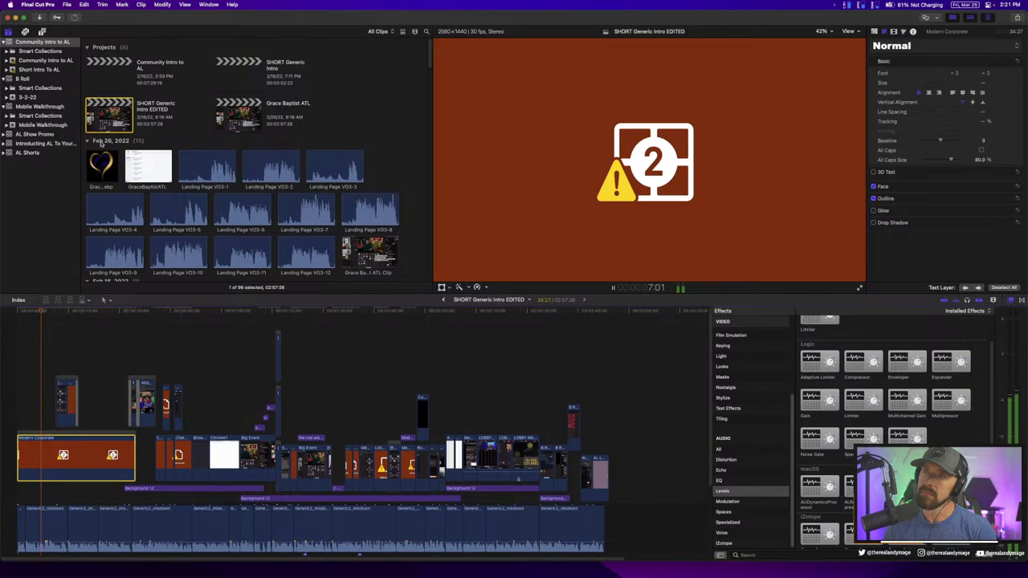
key("space")
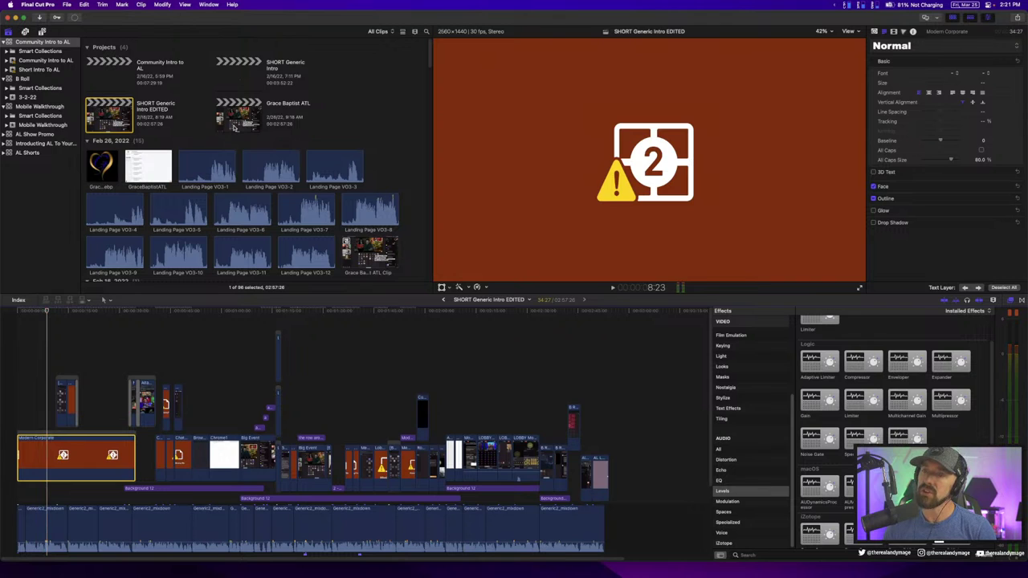
Open the Grace Baptist ATL and Community Intro to AL projects in the timeline
left_click(235, 127)
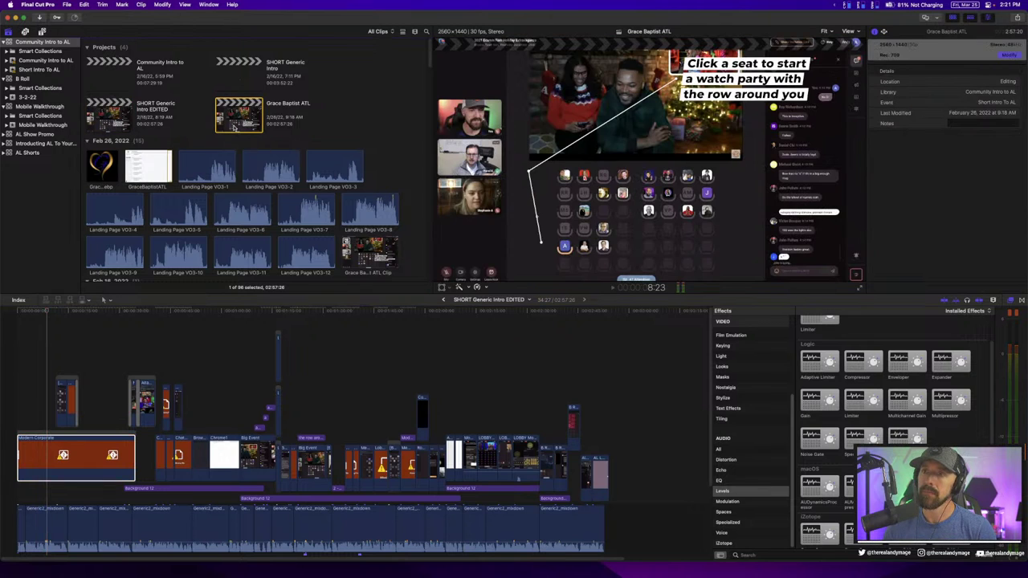
double_click(238, 114)
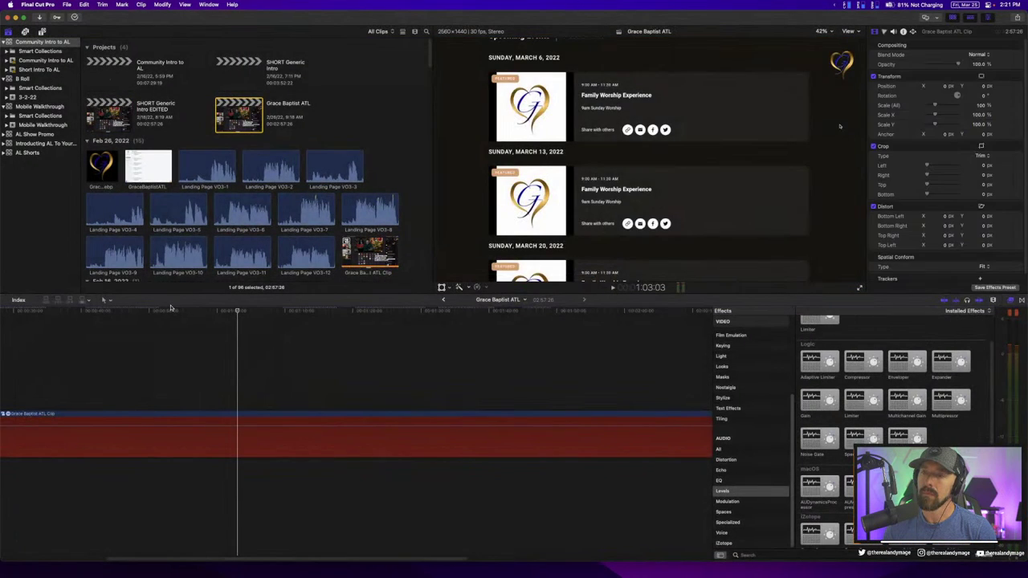
double_click(112, 76)
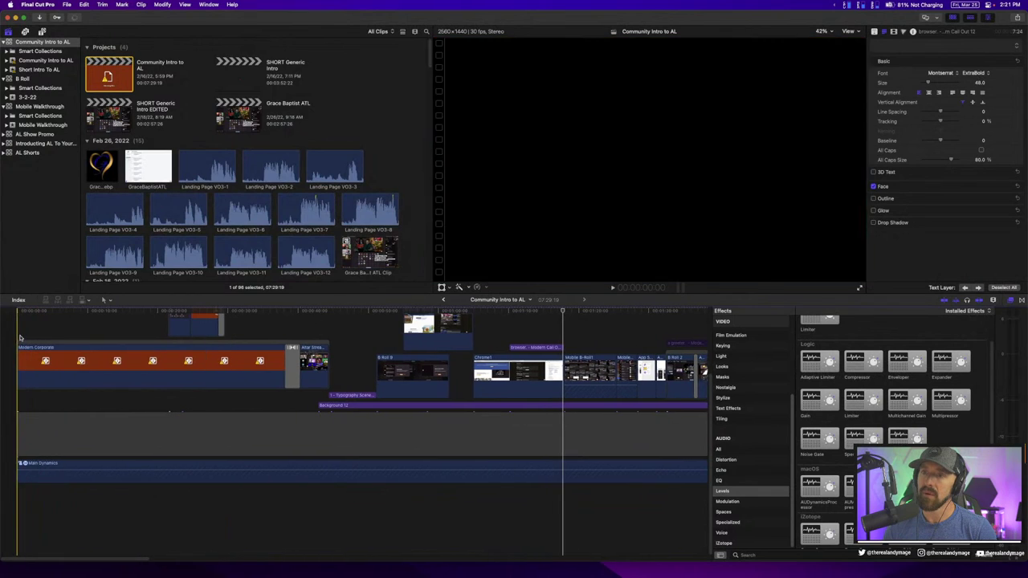
Step back through SHORT Generic Intro EDITED to the Mobile Walkthrough project
scroll(275, 329, "up", 5)
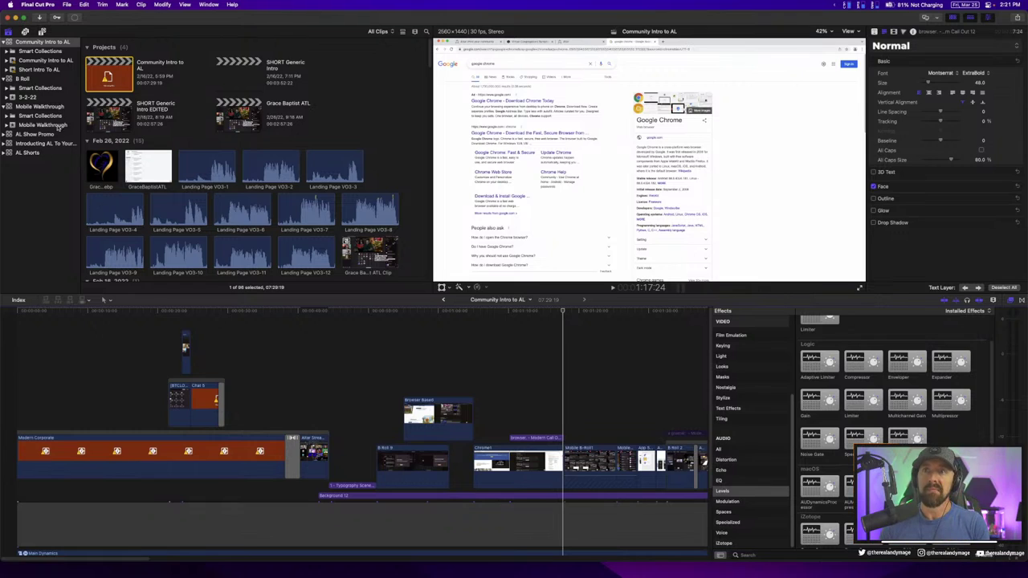
left_click(442, 301)
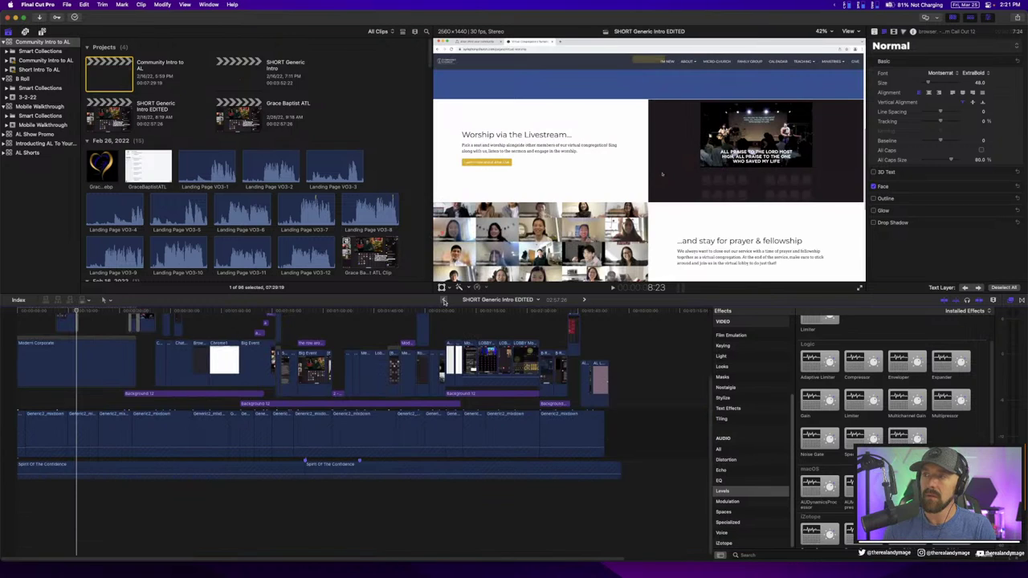
left_click(443, 300)
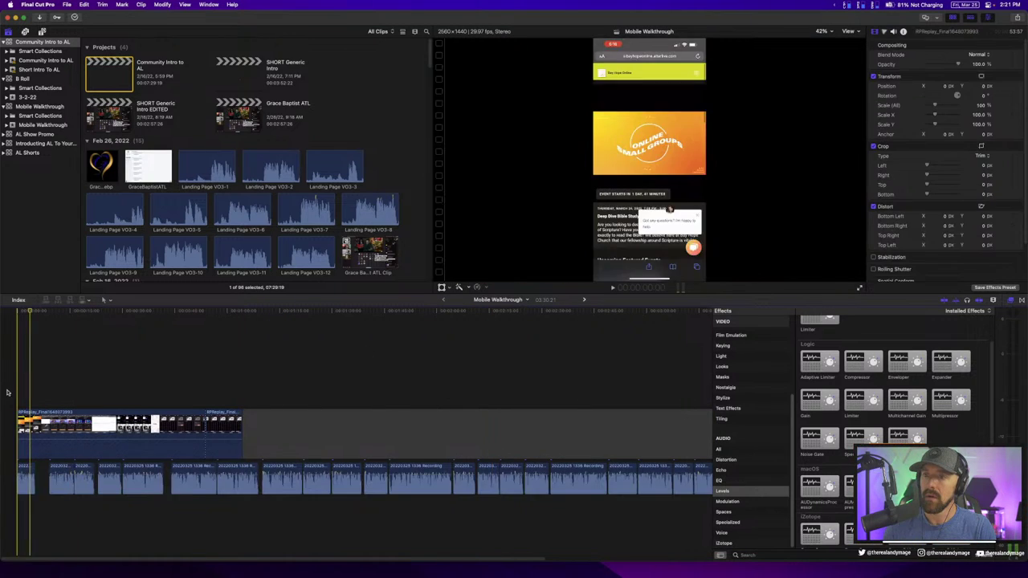
Nudge the second dialogue audio clip slightly later, then show the AL Show Promo event
key("space")
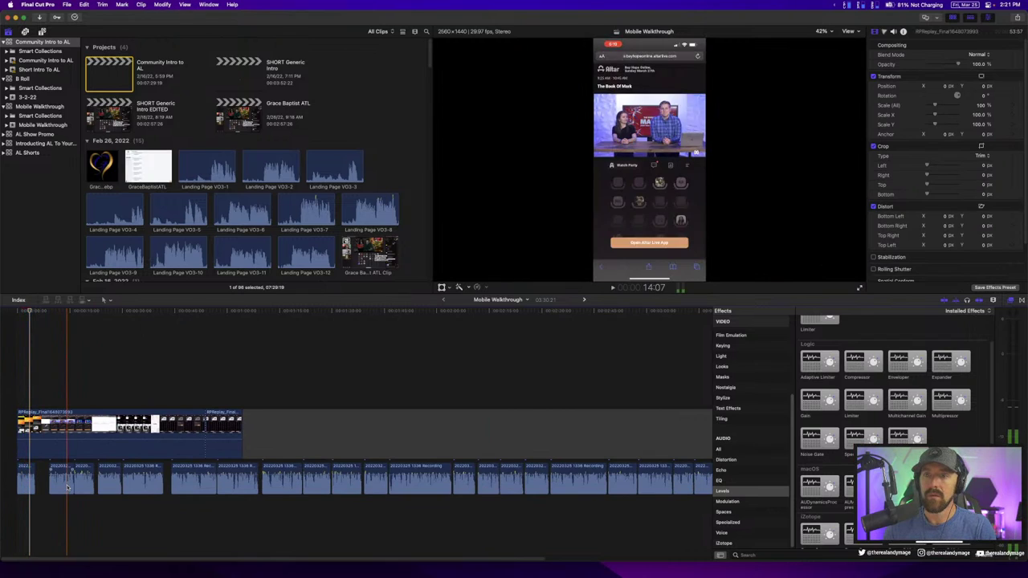
left_click(47, 472)
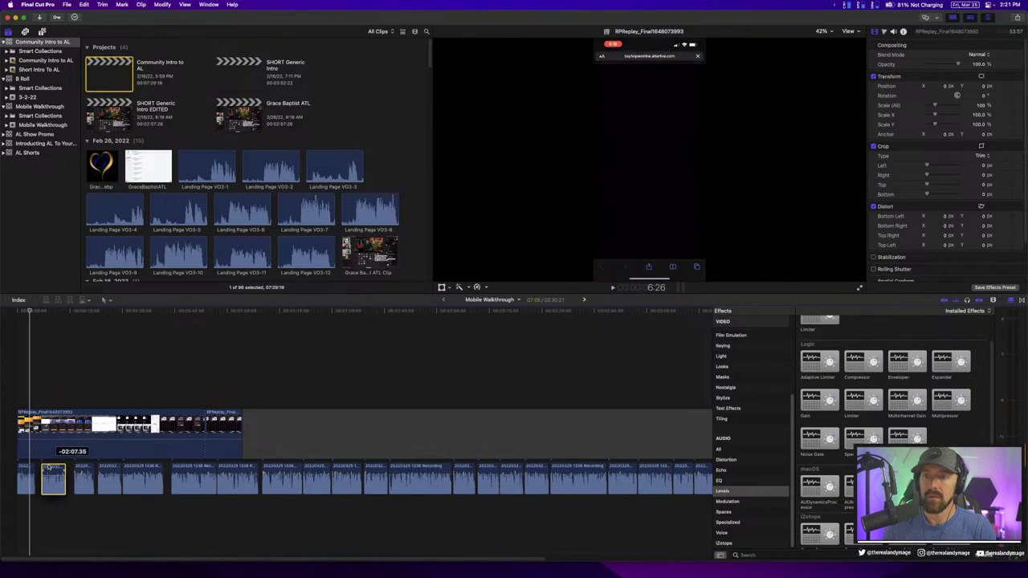
left_click(75, 473)
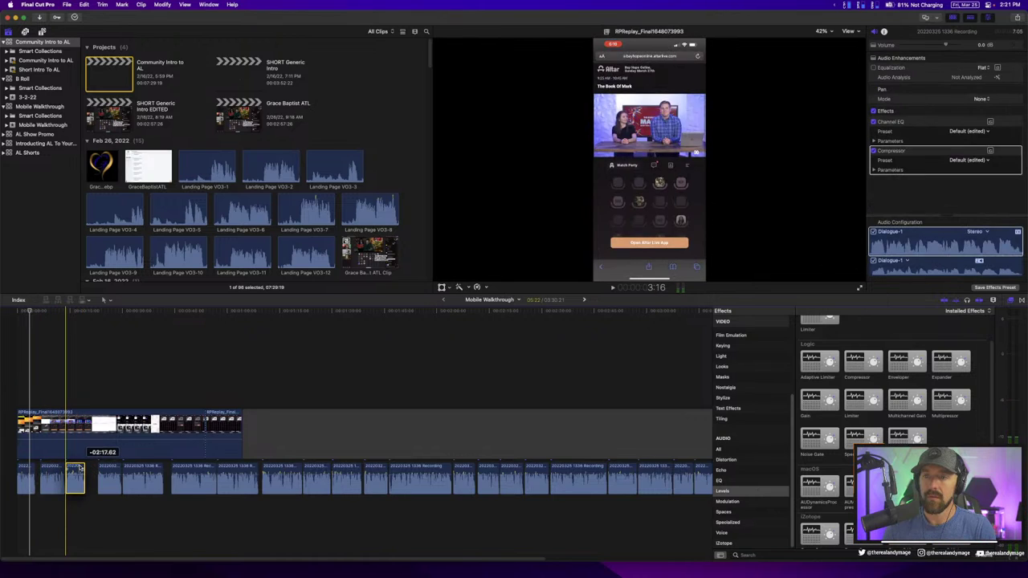
left_click_drag(81, 468, 85, 468)
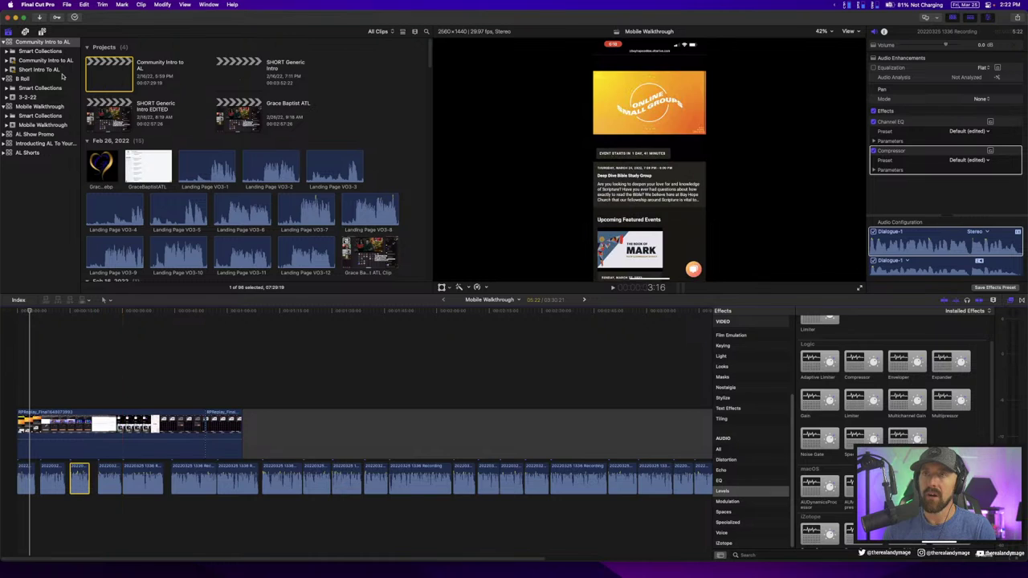
left_click(35, 135)
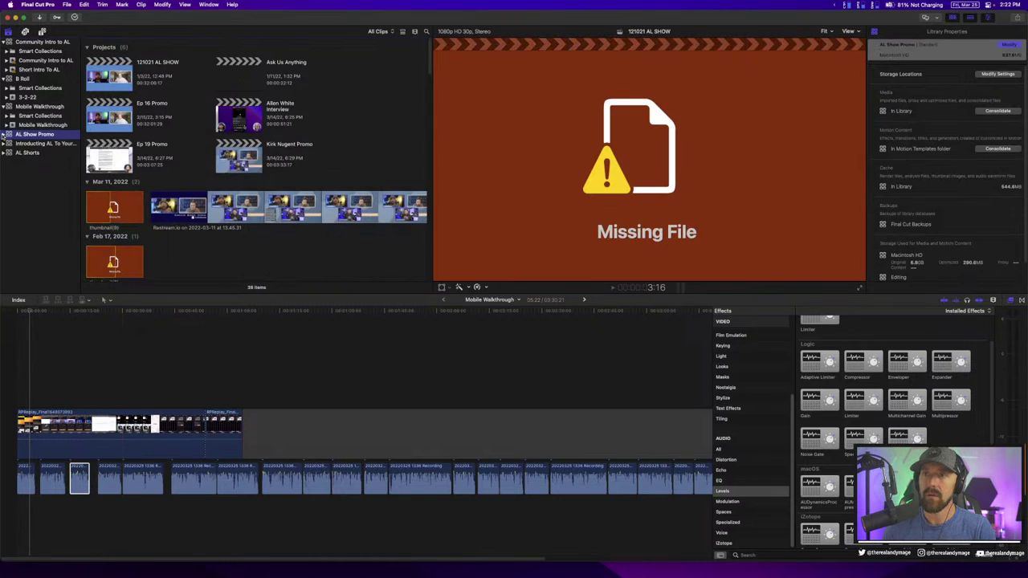
Place the B Roll event's Mar 2 screen recording at the start of the timeline
left_click(4, 135)
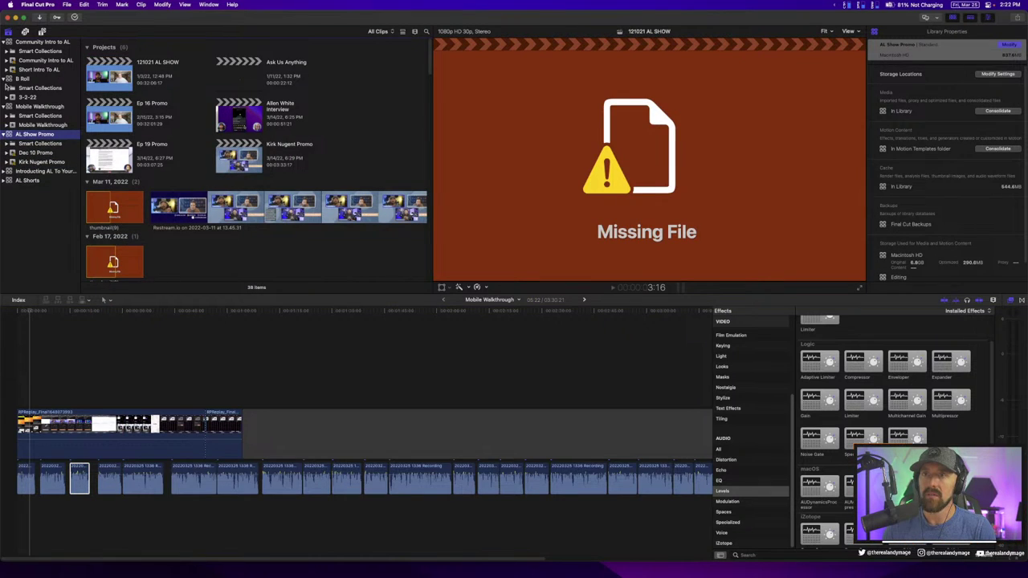
left_click(12, 80)
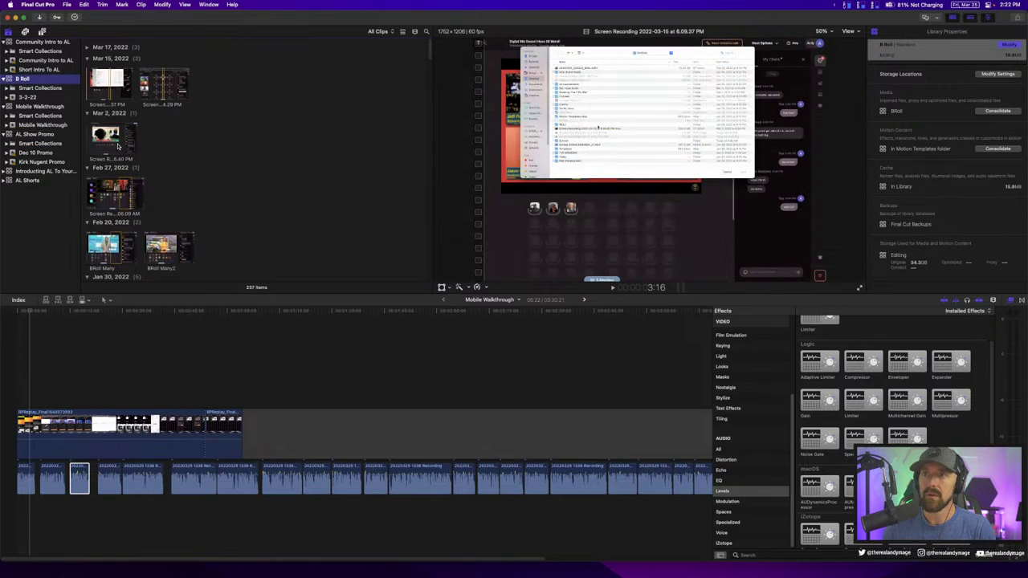
left_click(118, 145)
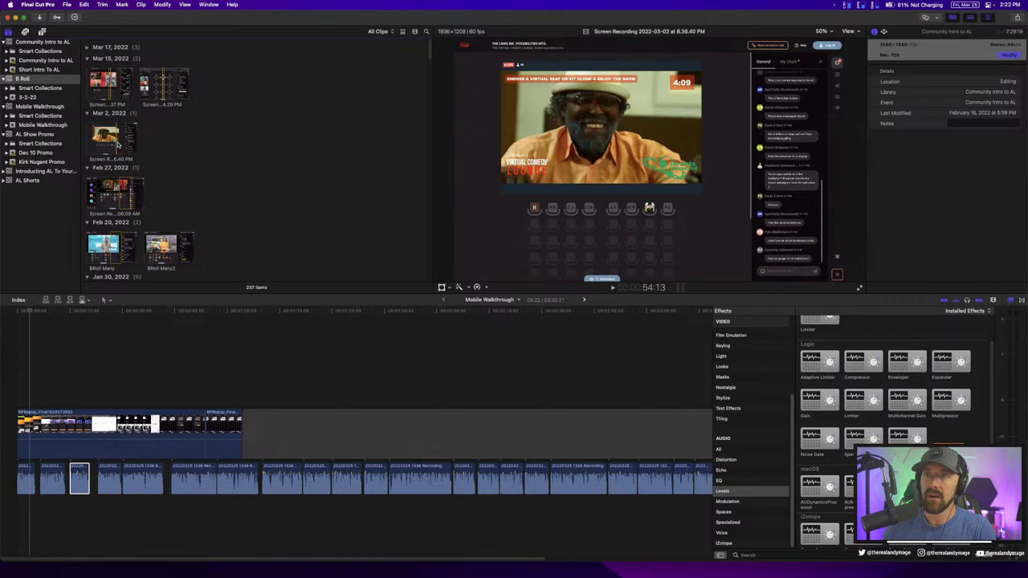
left_click(120, 130)
mouse_move(112, 135)
left_mouse_down()
mouse_move(14, 384)
mouse_move(57, 452)
mouse_move(26, 478)
left_mouse_up()
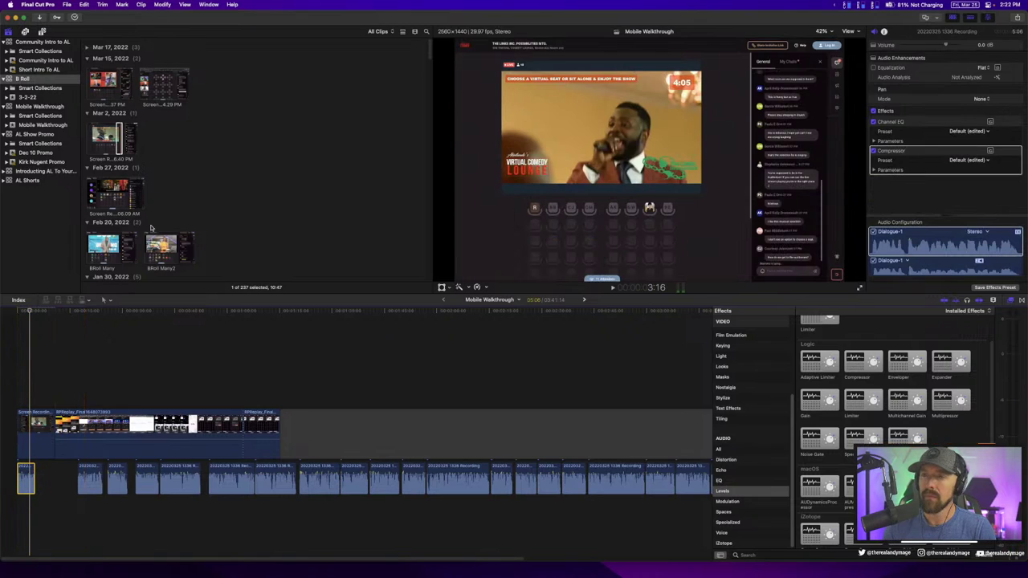
left_click(106, 246)
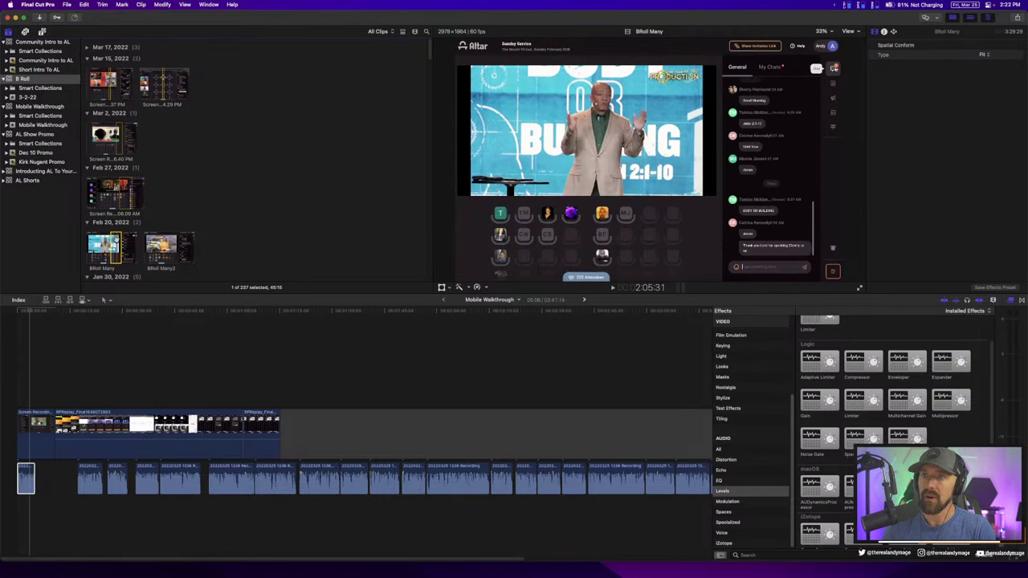
Insert BRoll Many near the storyline start, then move it after the RPReplay recording
left_click_drag(113, 245, 61, 419)
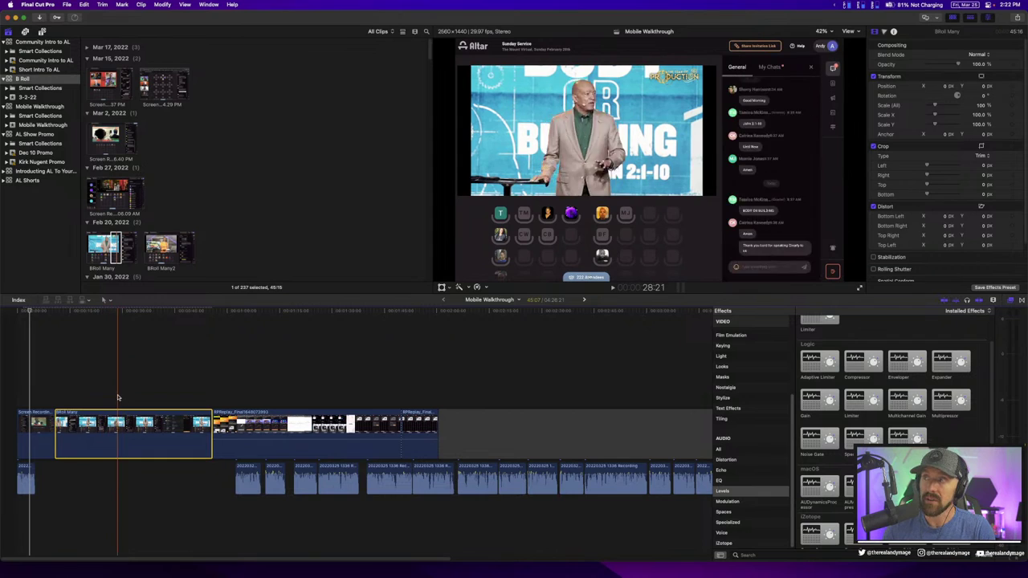
mouse_move(127, 423)
left_mouse_down()
mouse_move(379, 391)
mouse_move(364, 423)
left_mouse_up()
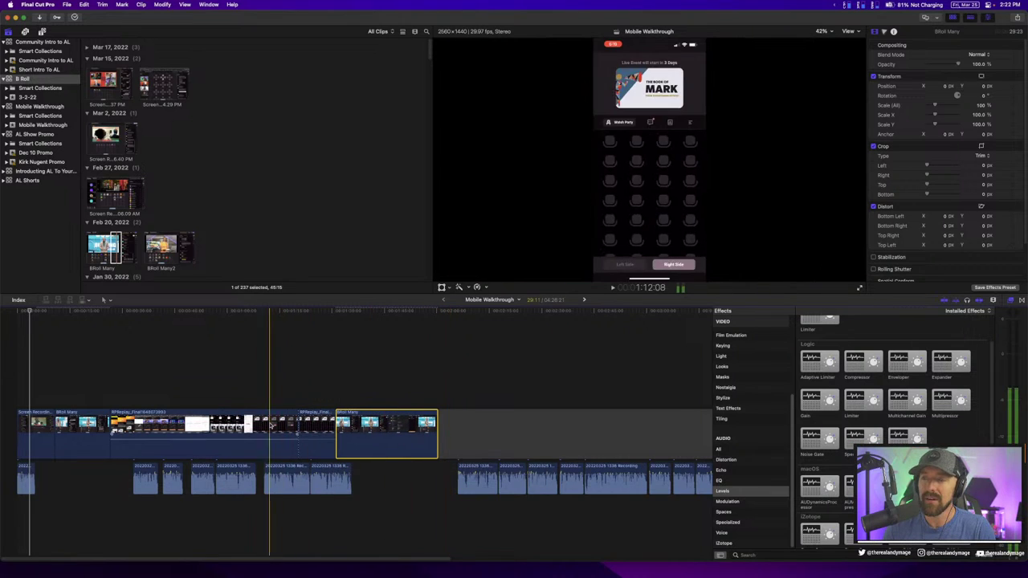
left_click(171, 415)
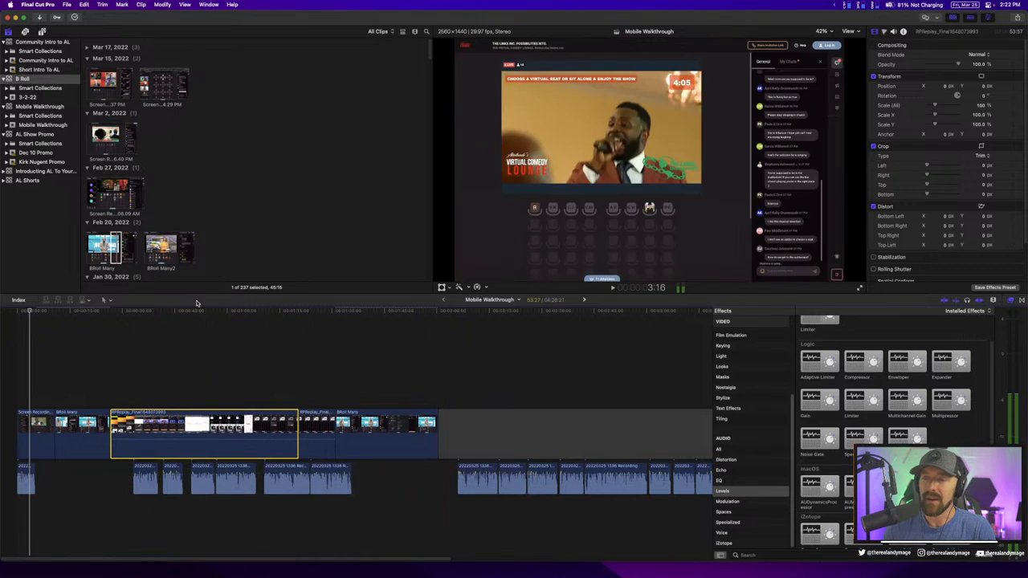
left_click(163, 246)
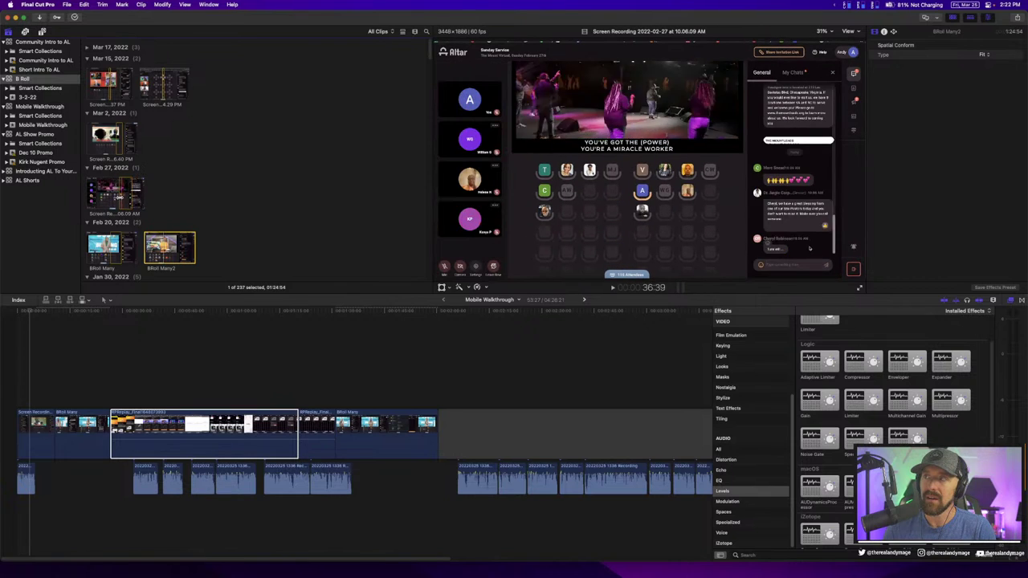
Add a Jan 30 screen recording and the Kirk Nugent Class clip into the storyline
scroll(217, 161, "down", 4)
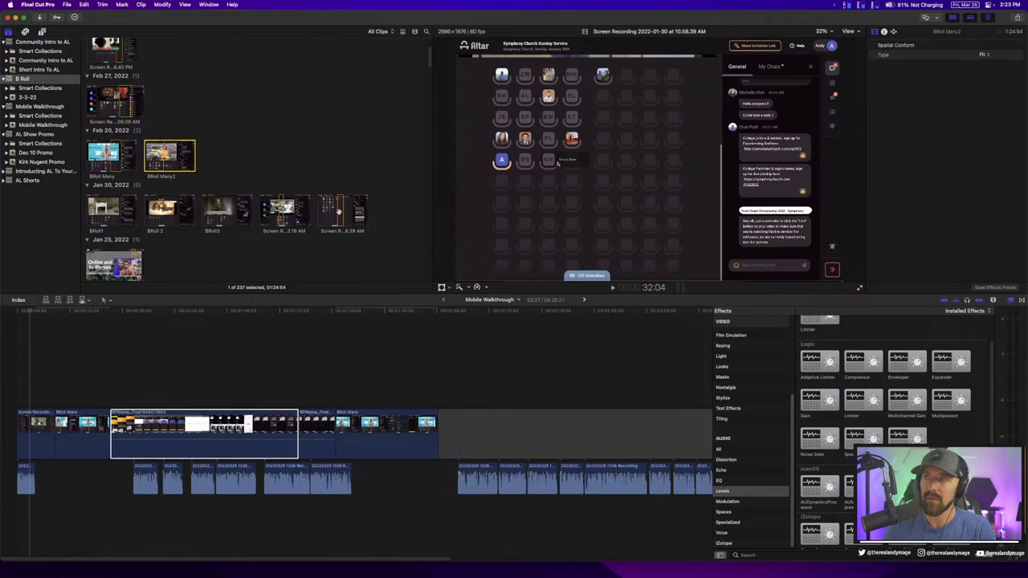
left_click_drag(342, 210, 303, 417)
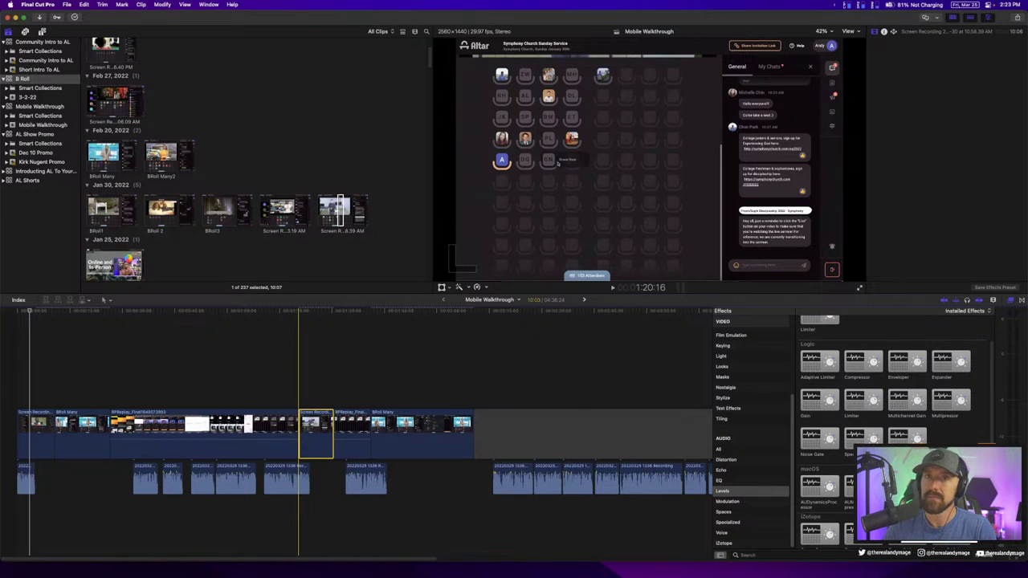
scroll(148, 251, "down", 2)
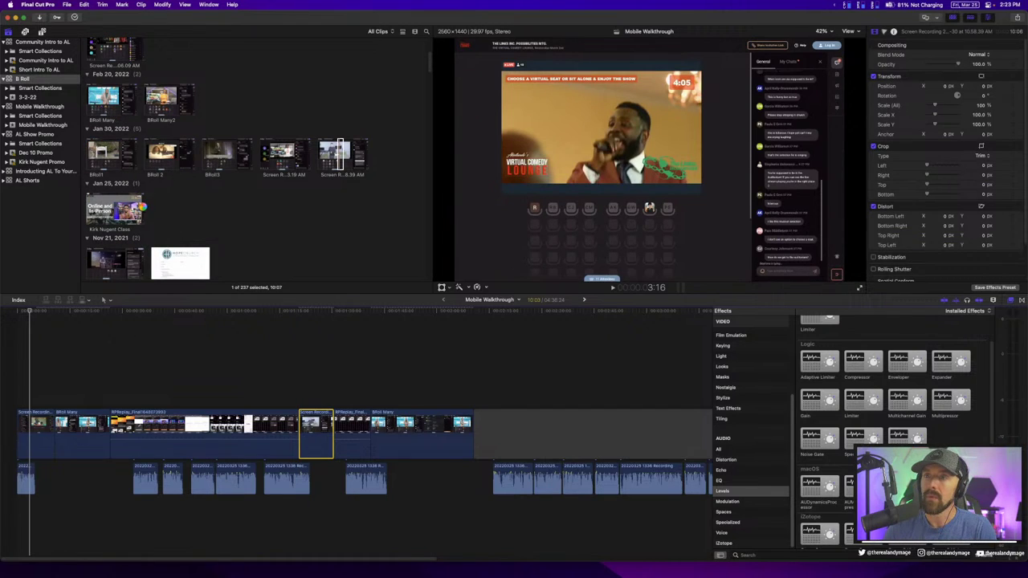
left_click(200, 207)
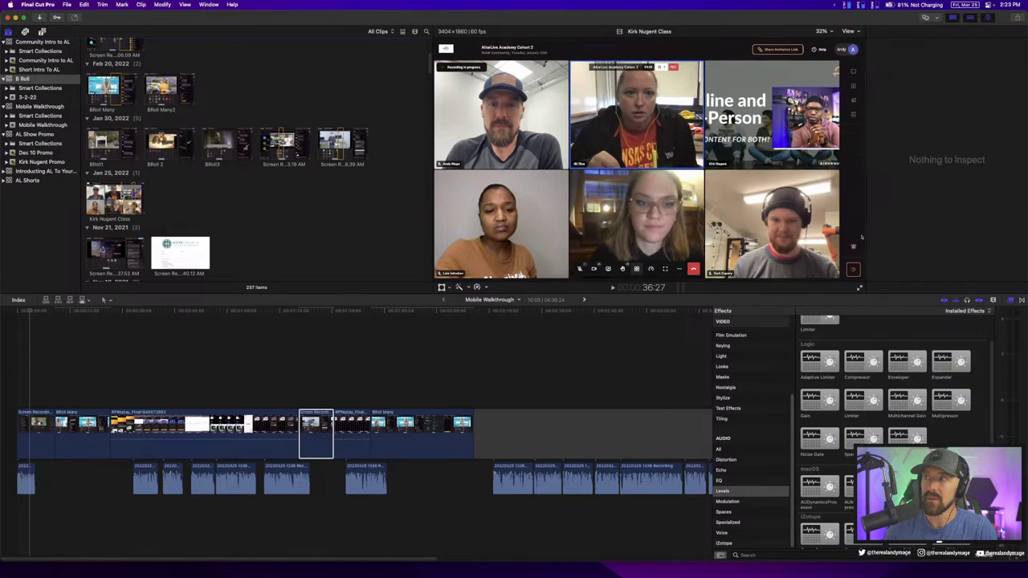
left_click(114, 199)
left_click_drag(114, 199, 338, 419)
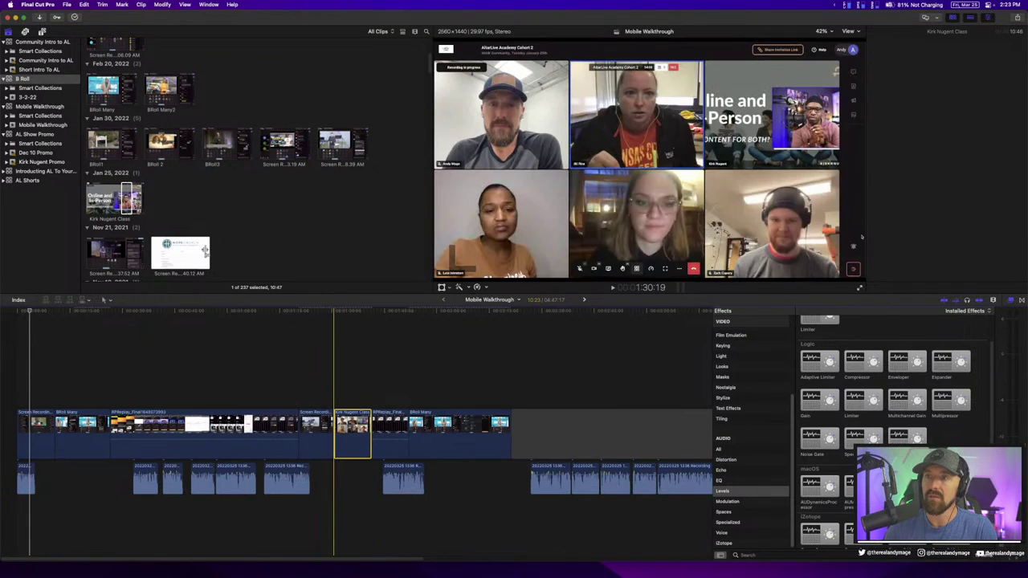
Show the Kirk Nugent Class clip's properties in the inspector
key("super+4")
scroll(289, 232, "down", 5)
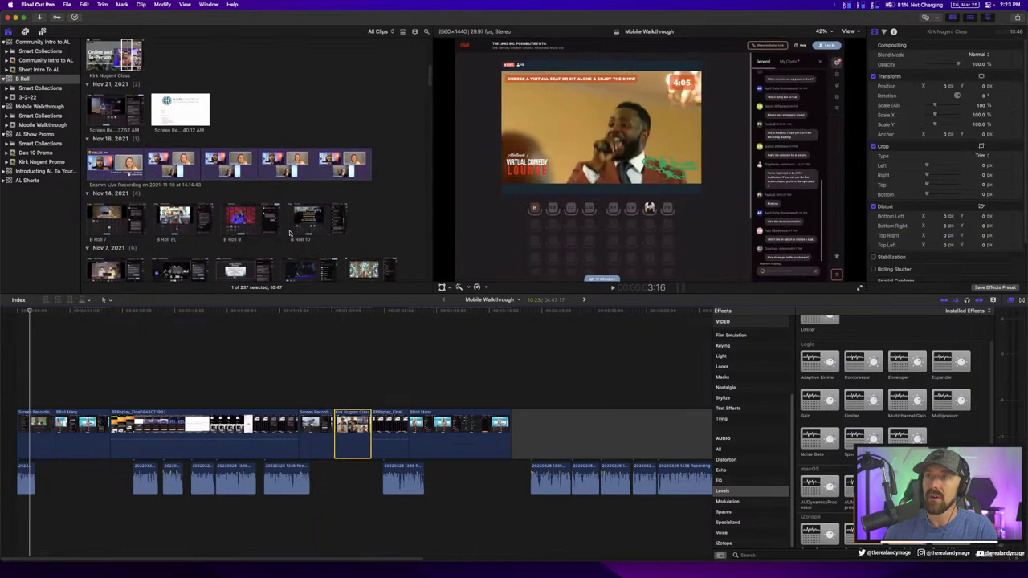
scroll(289, 233, "down", 4)
scroll(289, 233, "down", 3)
scroll(290, 233, "down", 3)
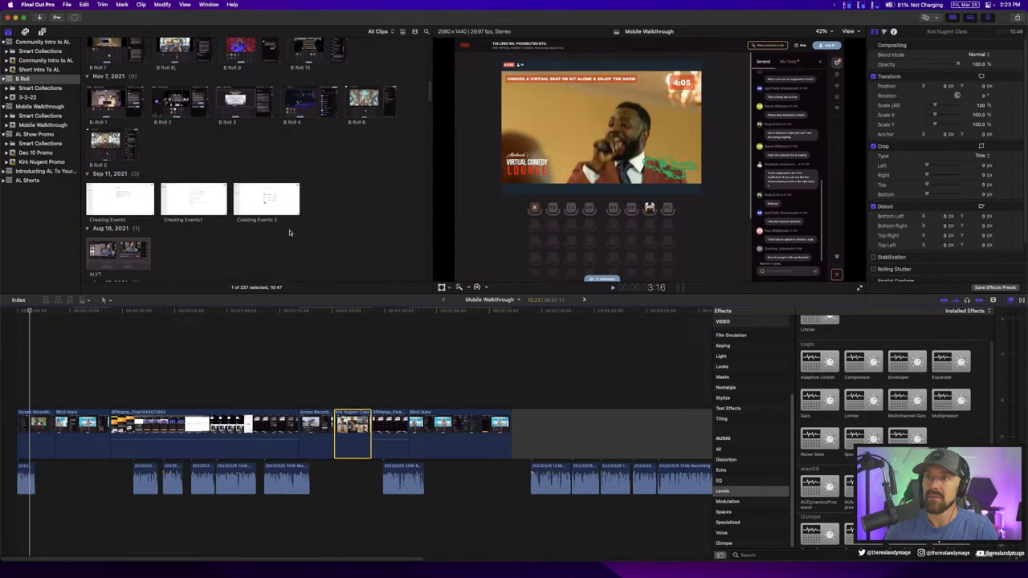
scroll(289, 233, "down", 3)
scroll(290, 233, "down", 3)
scroll(290, 232, "up", 5)
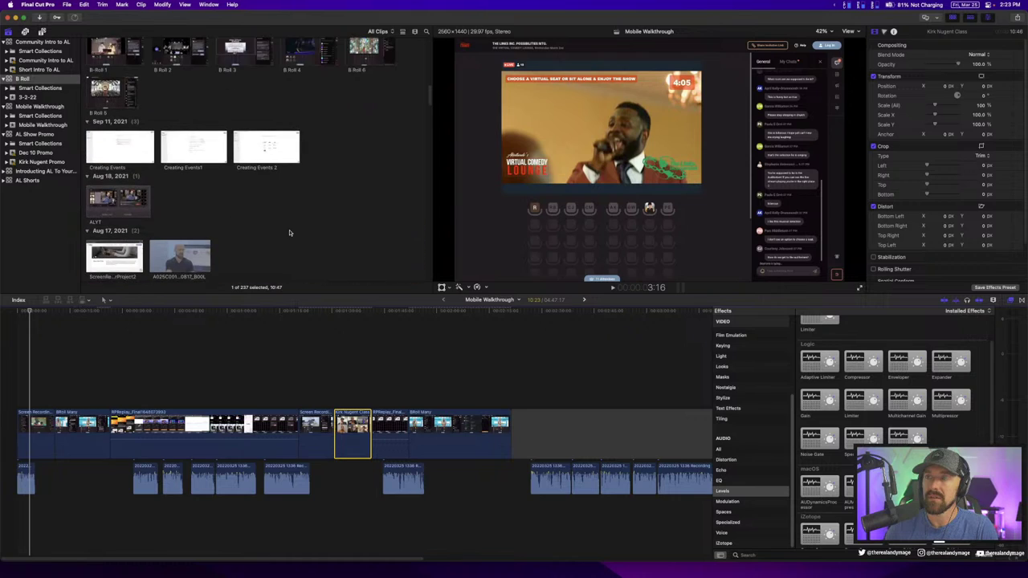
scroll(290, 232, "up", 4)
scroll(290, 232, "up", 1)
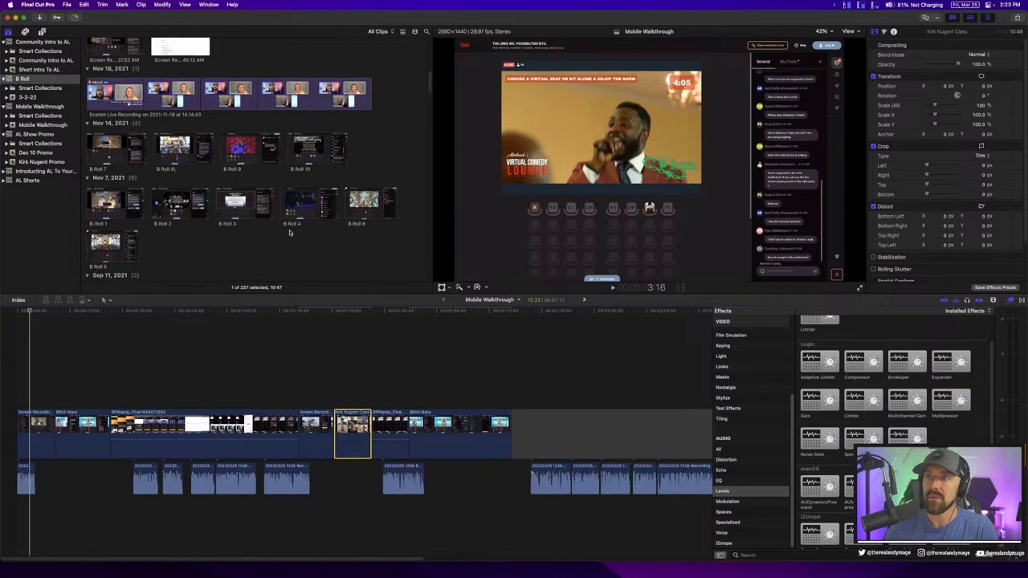
Switch to the Community Intro to AL library and scroll down to its Dec 2021 clips
left_click(43, 41)
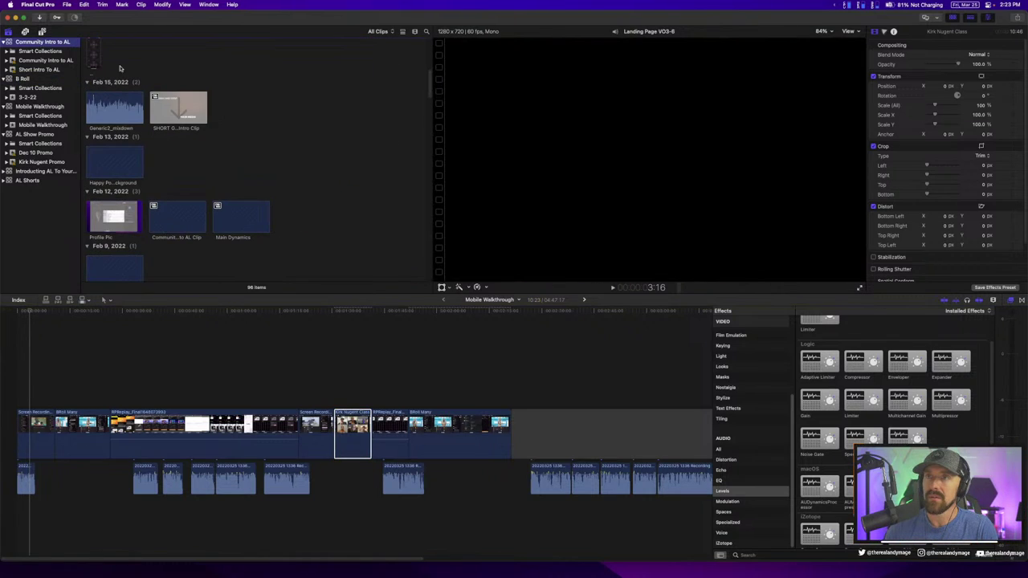
scroll(278, 194, "down", 2)
scroll(279, 194, "down", 2)
scroll(278, 194, "down", 2)
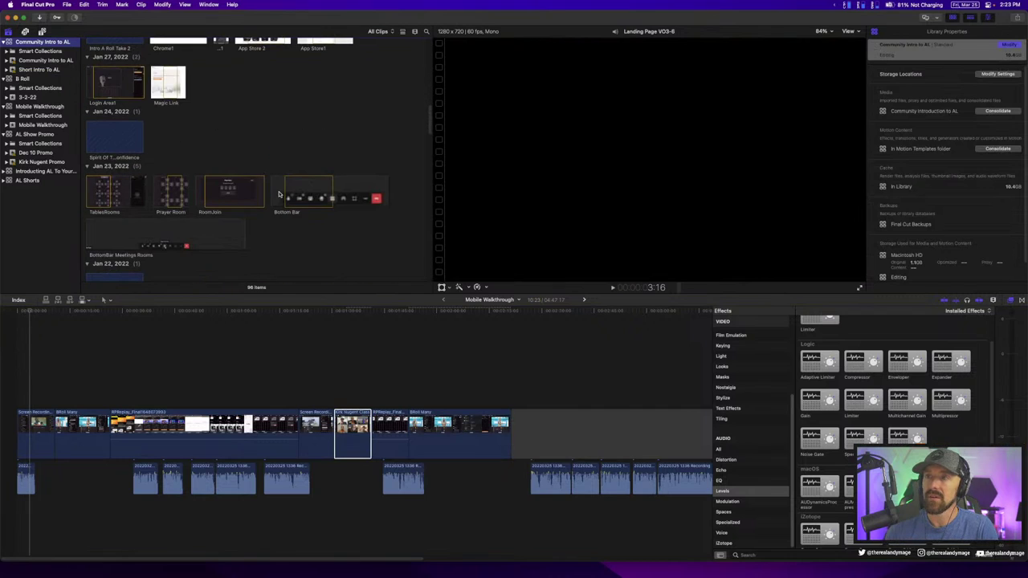
scroll(279, 194, "down", 2)
scroll(279, 194, "down", 2)
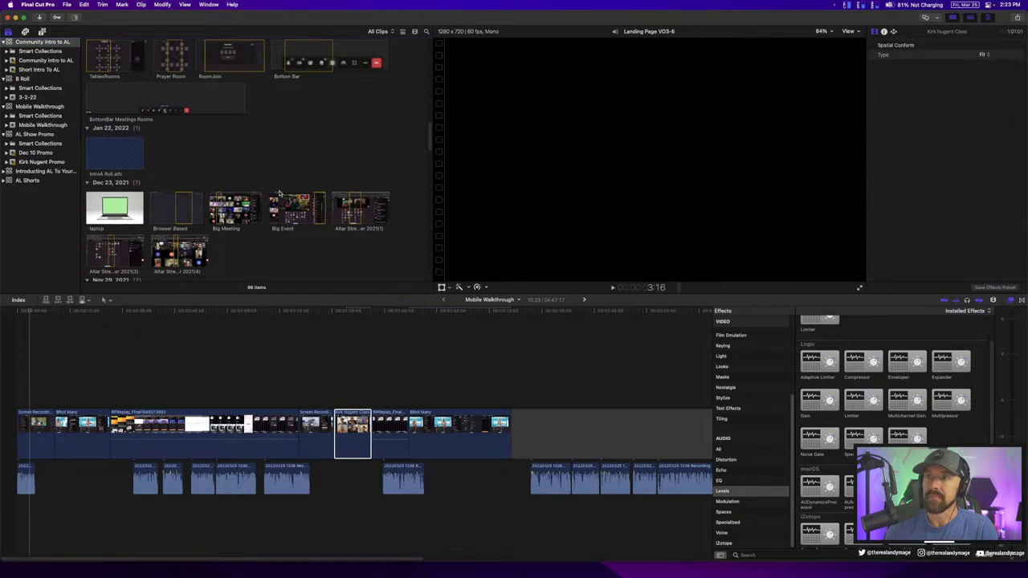
scroll(279, 194, "down", 1)
scroll(280, 193, "down", 2)
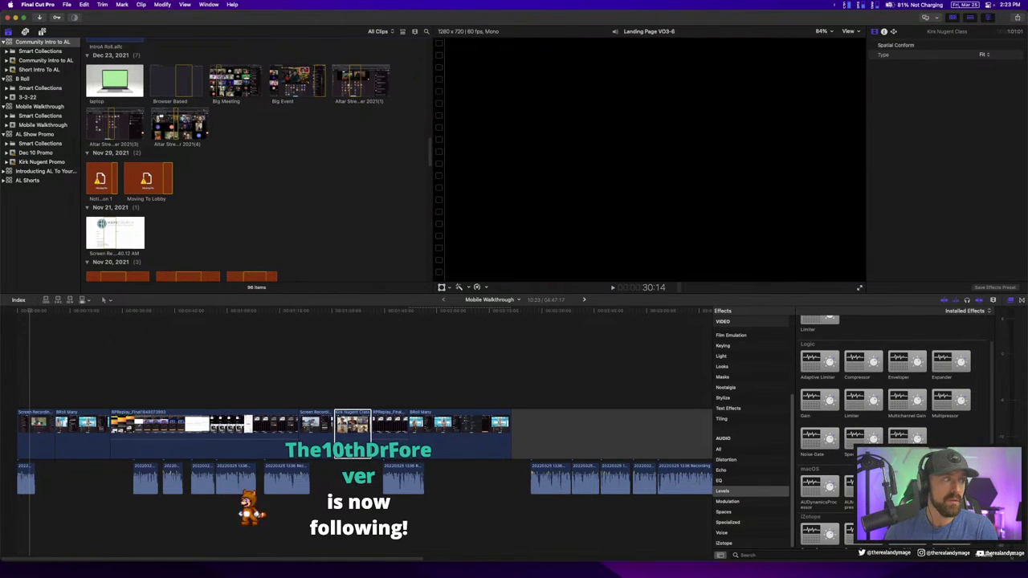
key("ctrl+Up")
key("ctrl+Up")
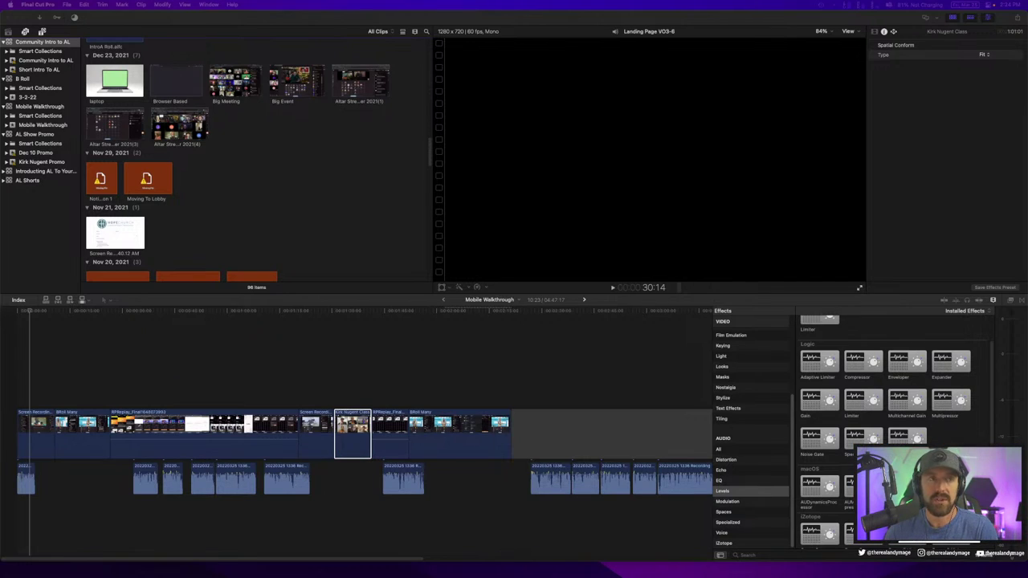
key("ctrl+Up")
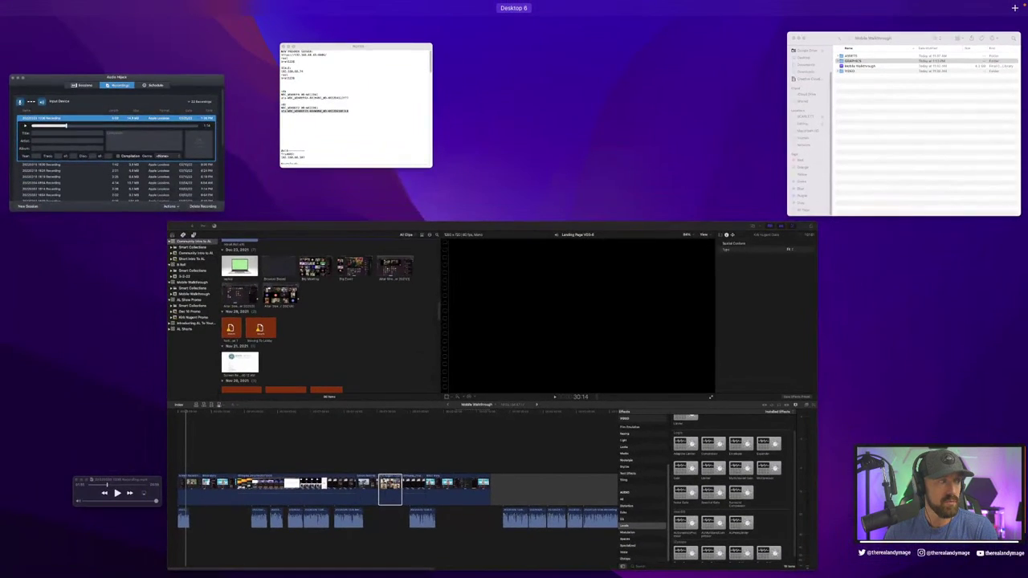
key("ctrl+Up")
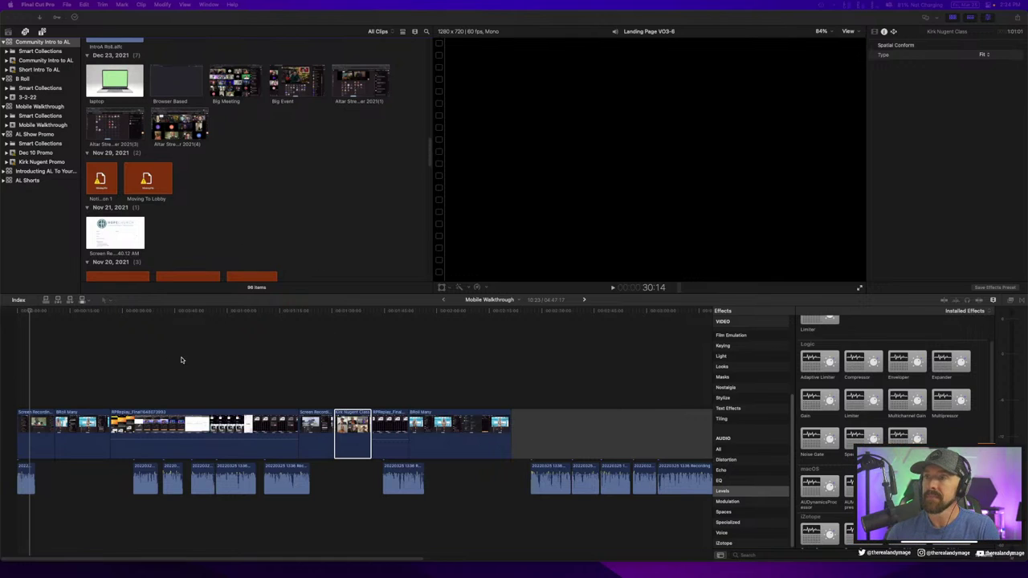
scroll(208, 180, "down", 3)
scroll(210, 181, "down", 3)
Drop the Big Event clip in after Kirk Nugent Class and trim its right edge shorter
scroll(210, 181, "down", 3)
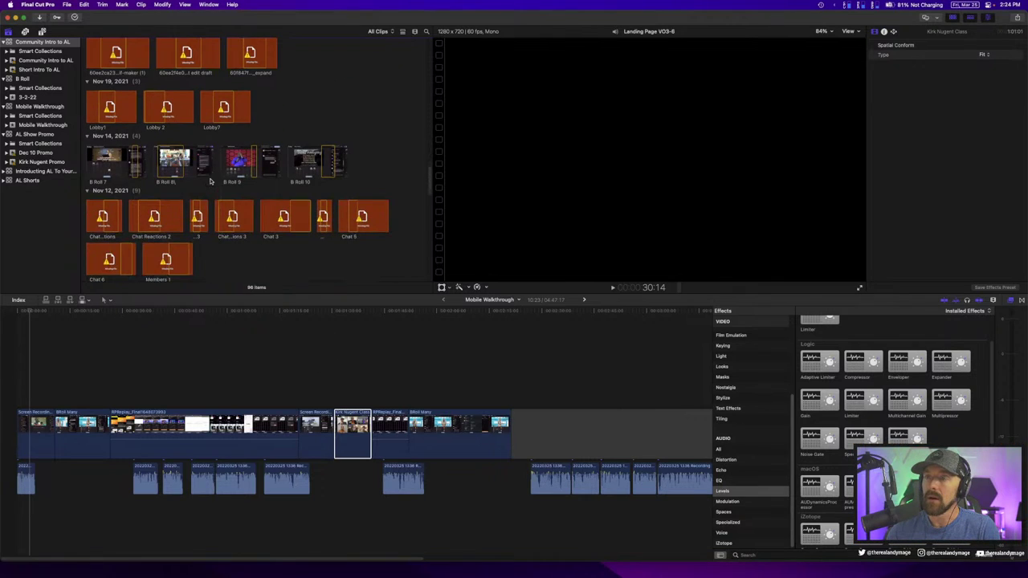
scroll(210, 181, "down", 1)
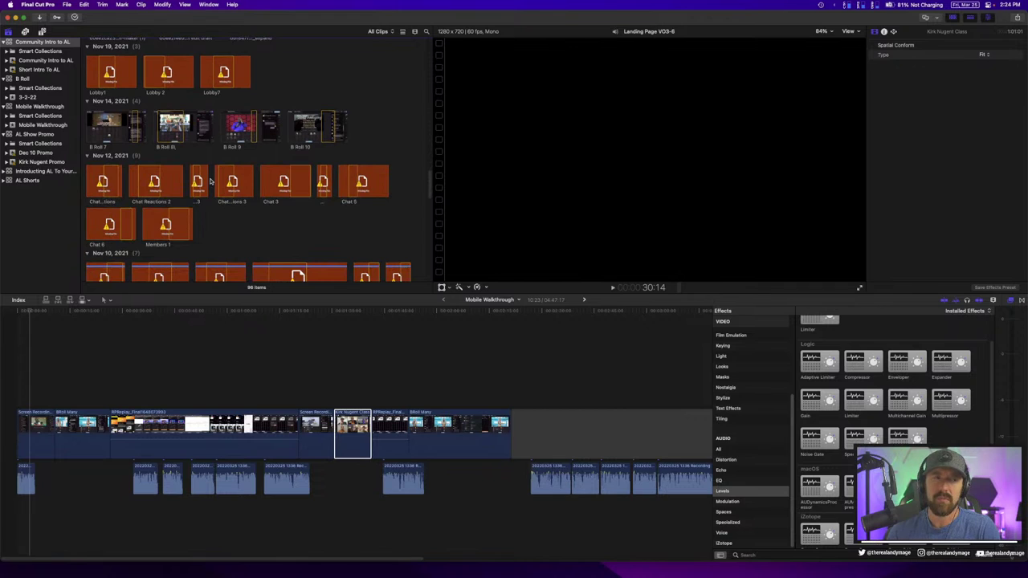
scroll(210, 181, "down", 2)
scroll(211, 181, "up", 2)
scroll(211, 182, "up", 2)
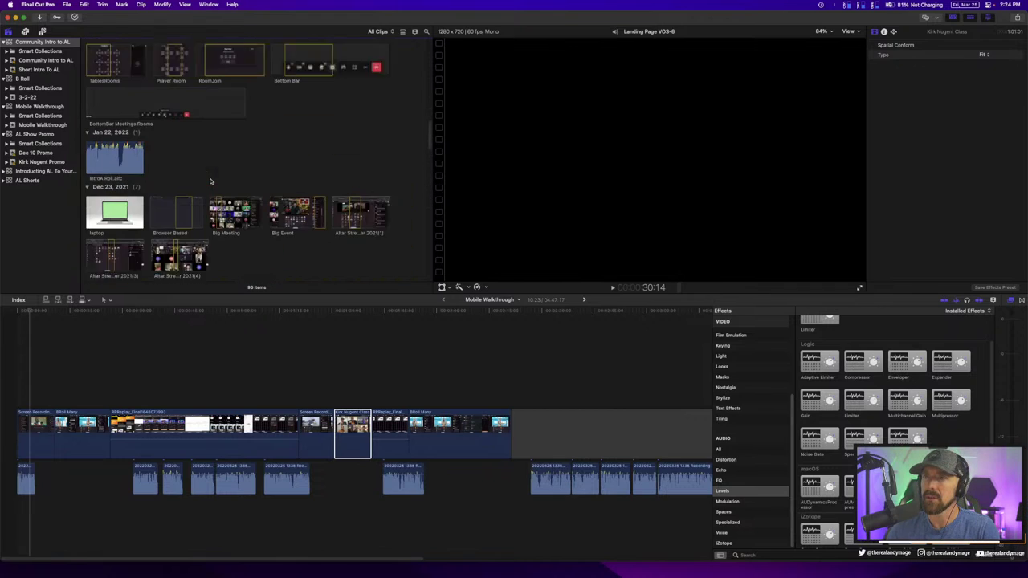
scroll(210, 181, "up", 2)
scroll(210, 181, "up", 2)
left_click(202, 186)
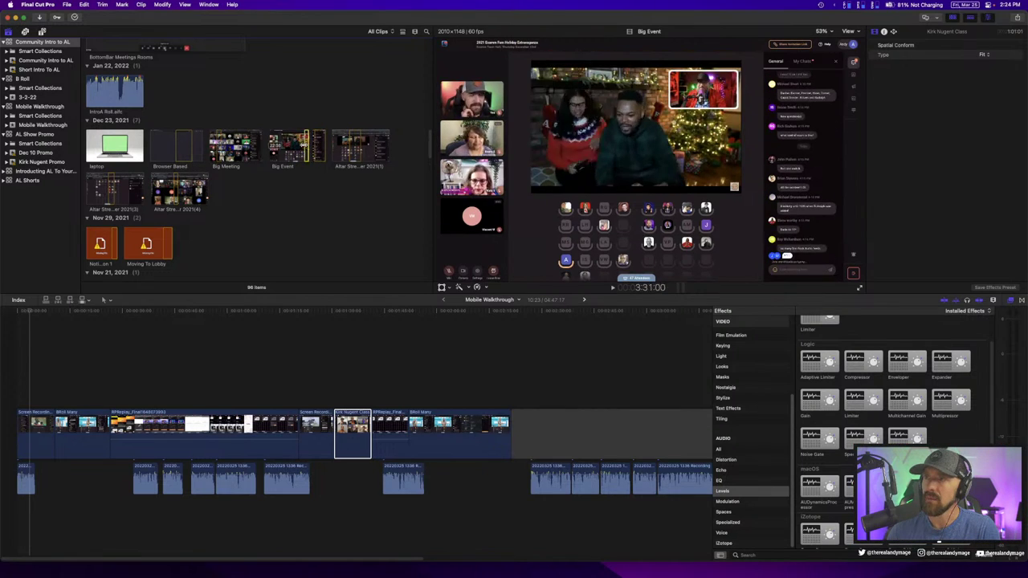
mouse_move(309, 145)
left_mouse_down()
mouse_move(382, 490)
mouse_move(374, 420)
left_mouse_up()
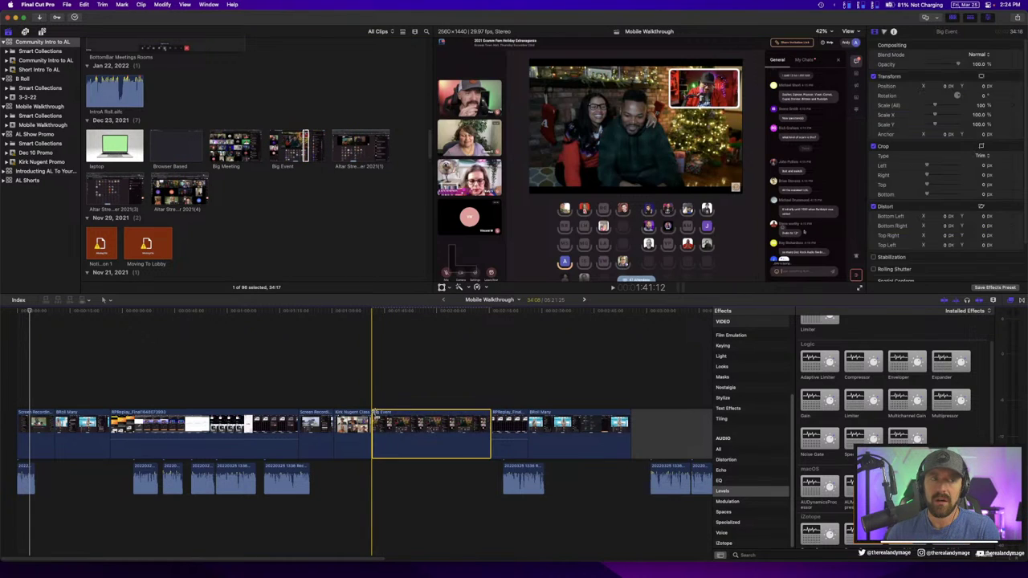
left_click_drag(488, 416, 415, 419)
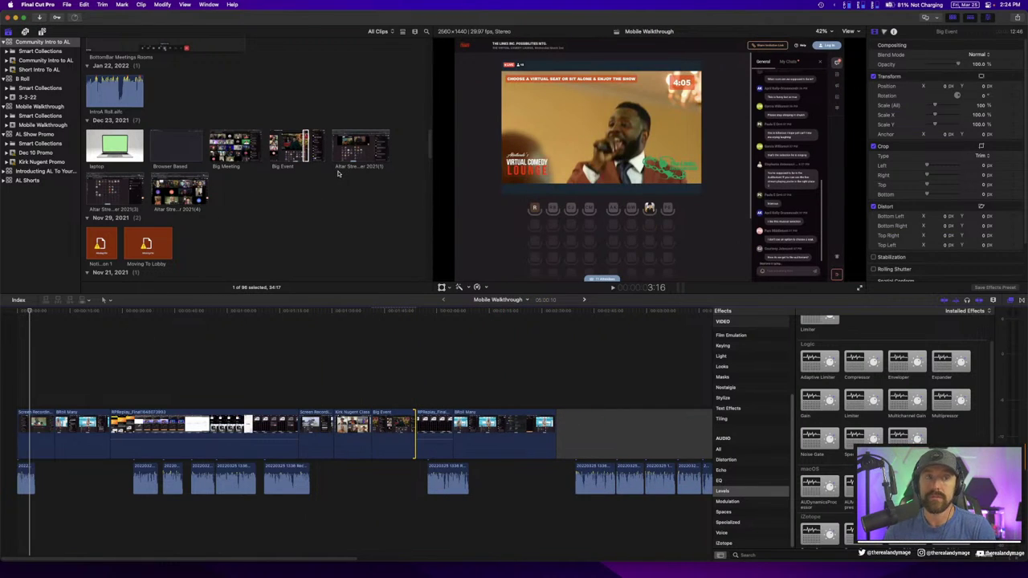
Insert a 3:09 range of the Altar Stream clip at the playhead
left_click(333, 169)
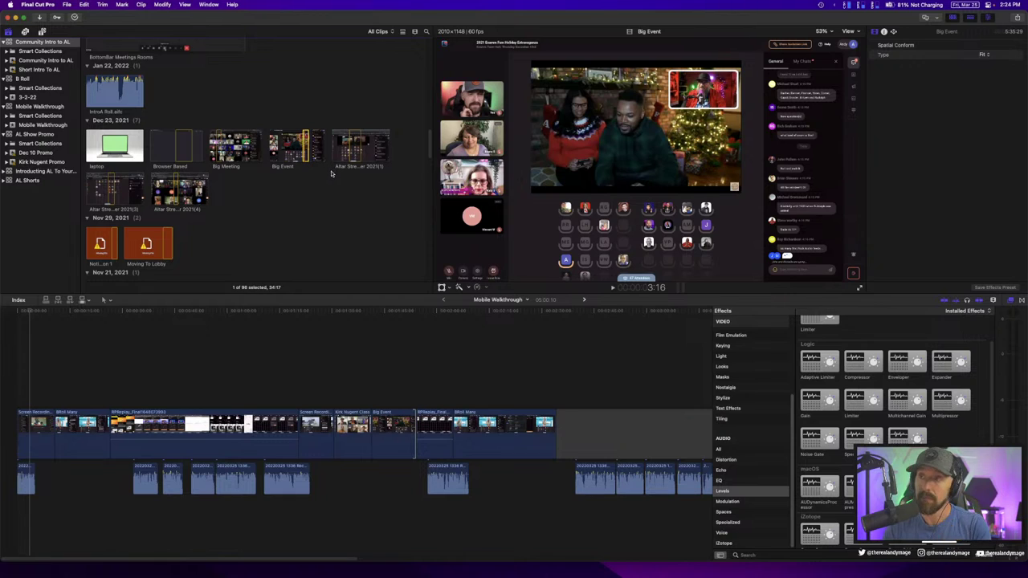
left_click(354, 148)
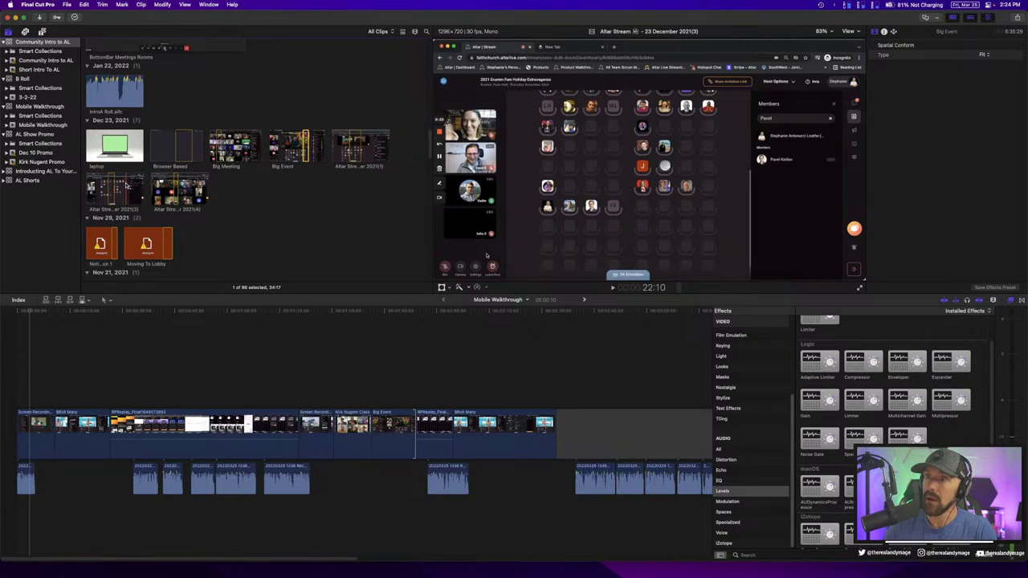
key("o")
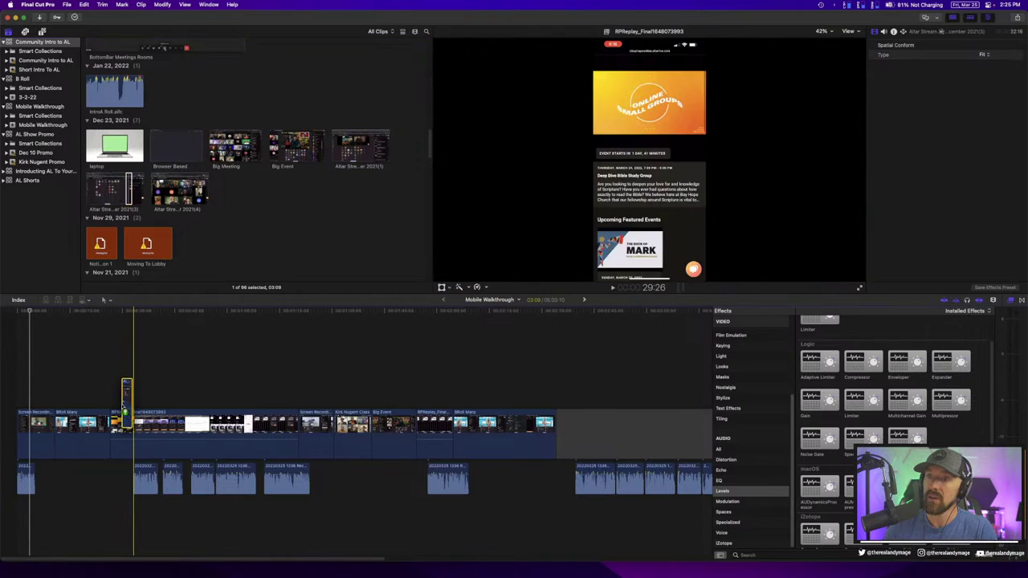
key("w")
Detach the inserted Altar Stream clip's audio, remove it, and play back the timeline
left_click(120, 408)
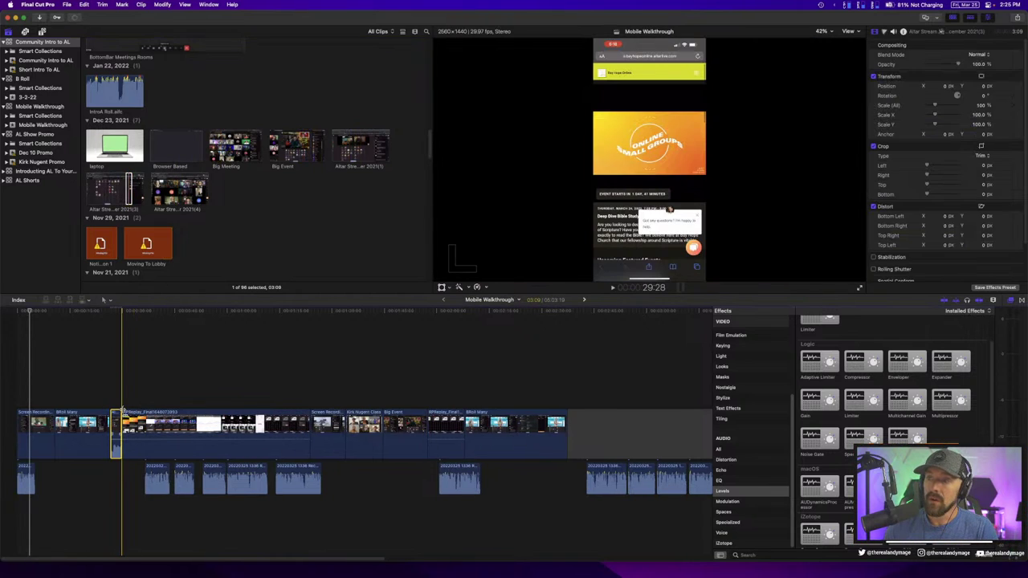
right_click(121, 406)
left_click(163, 429)
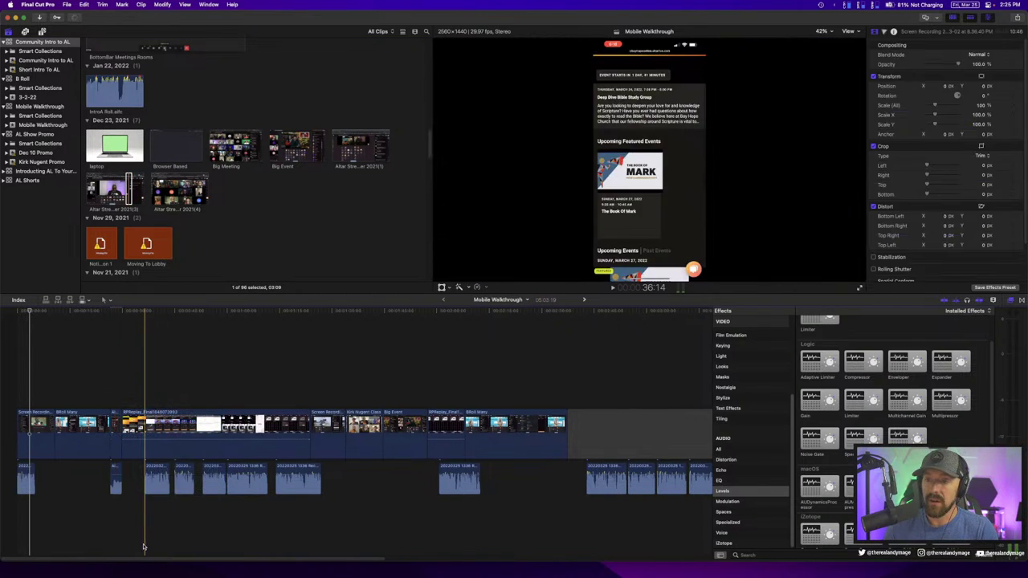
key("super+z")
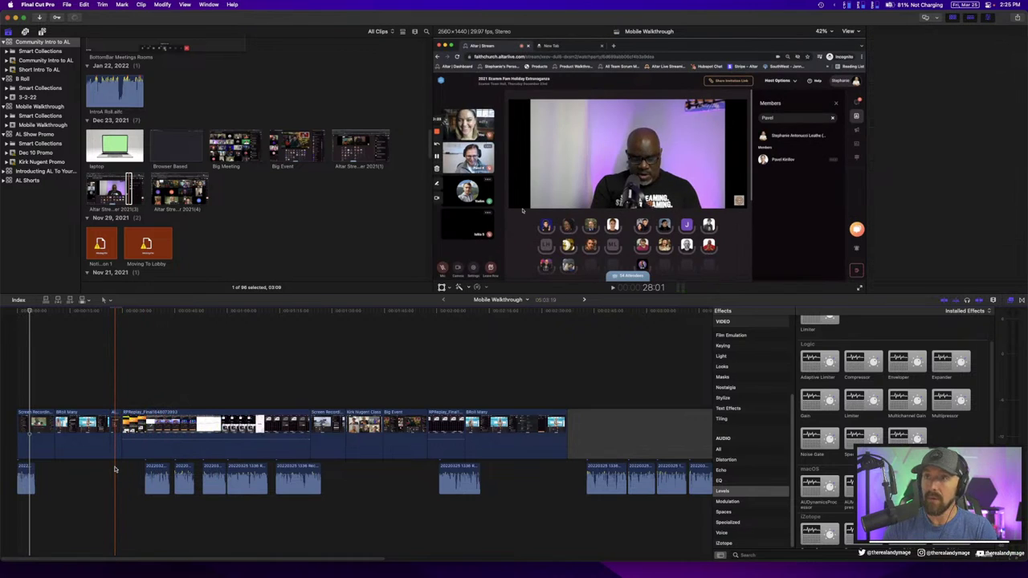
key("space")
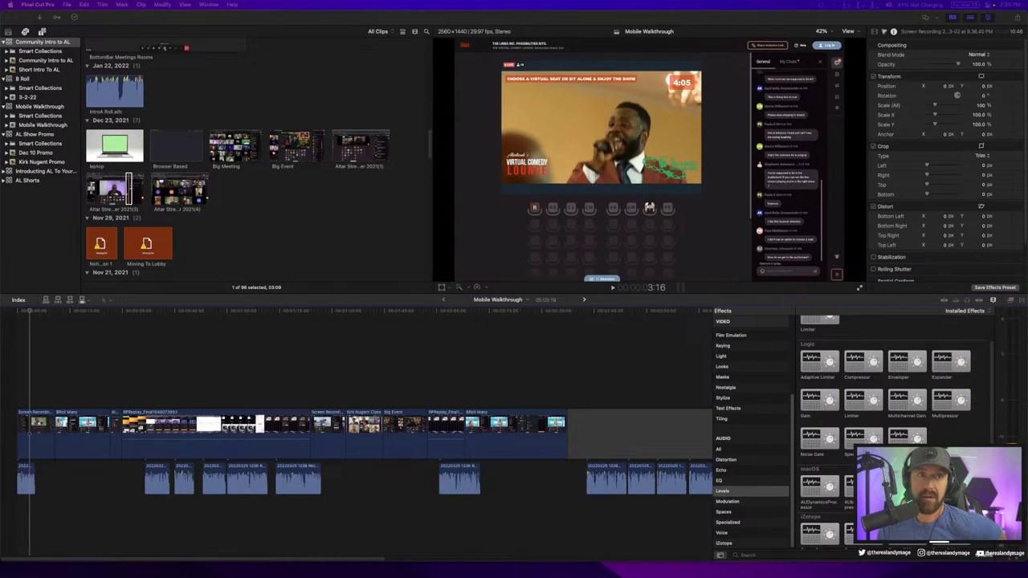
Clear the library clip selection and leave Final Cut Pro for the Windows desktop
key("ctrl+Up")
key("ctrl+Up")
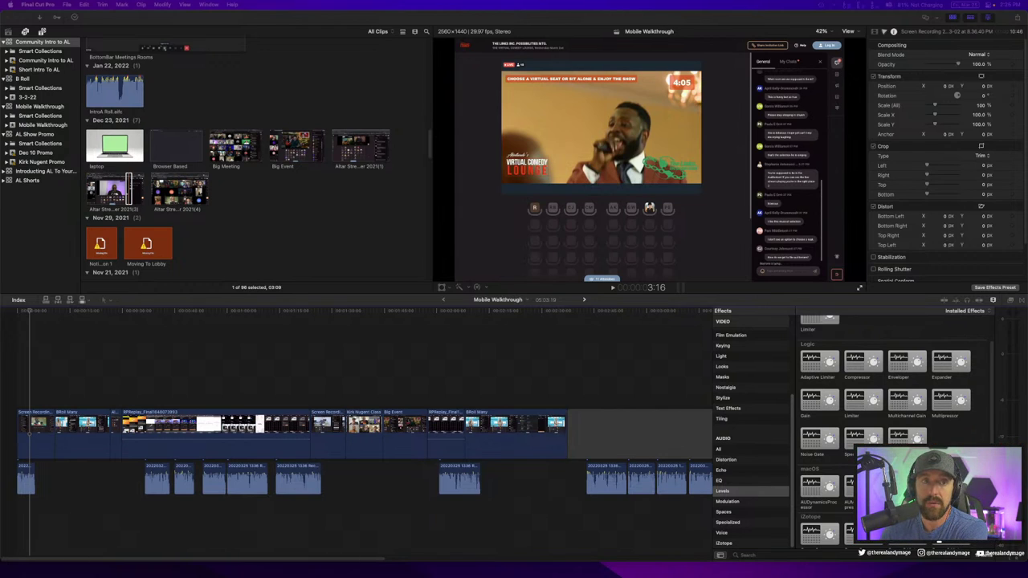
left_click(394, 229)
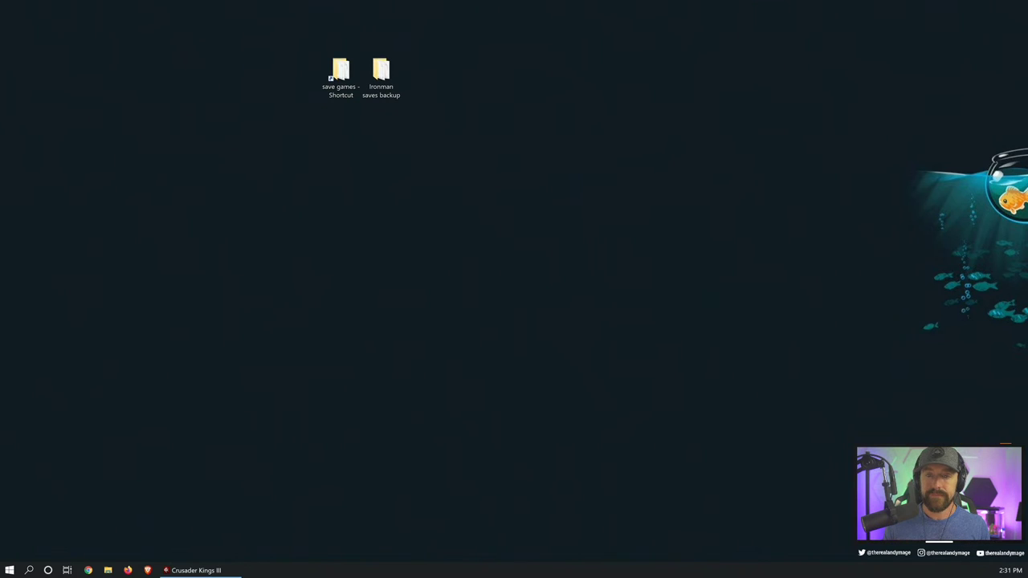
Duplicate the two displays at 2560 × 1440, keep the new setting, and close Settings
key("super+i")
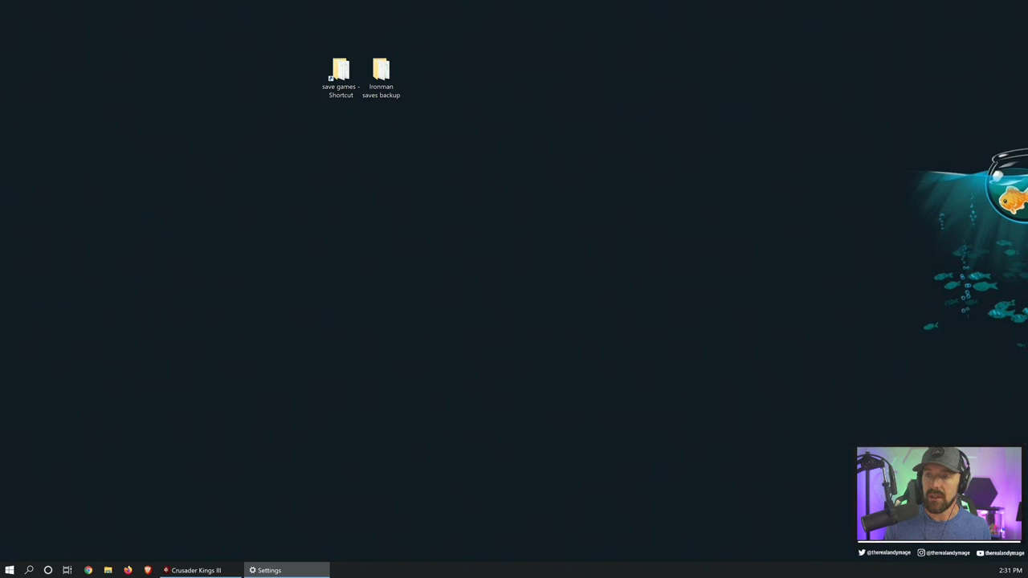
key("Return")
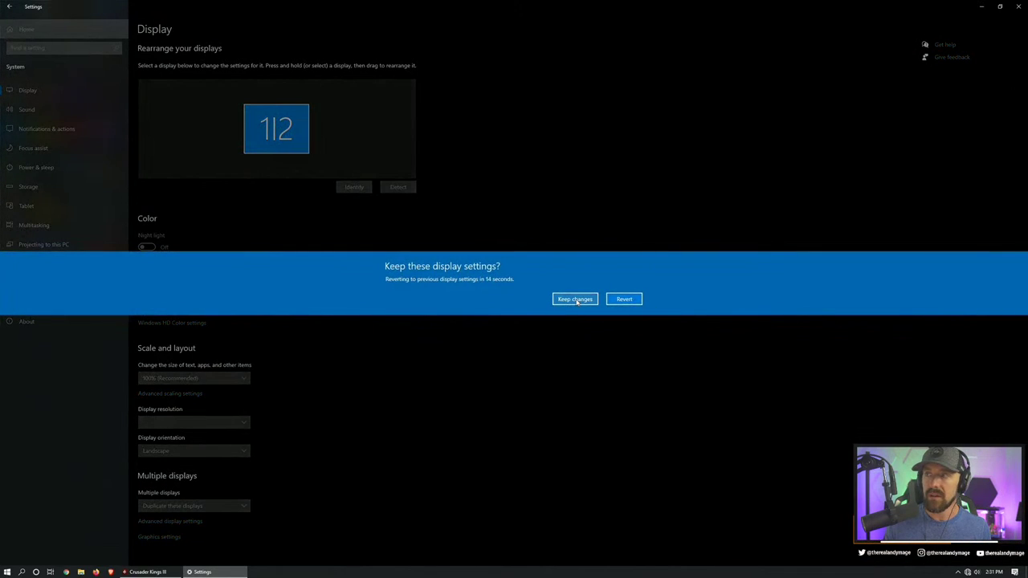
left_click(576, 302)
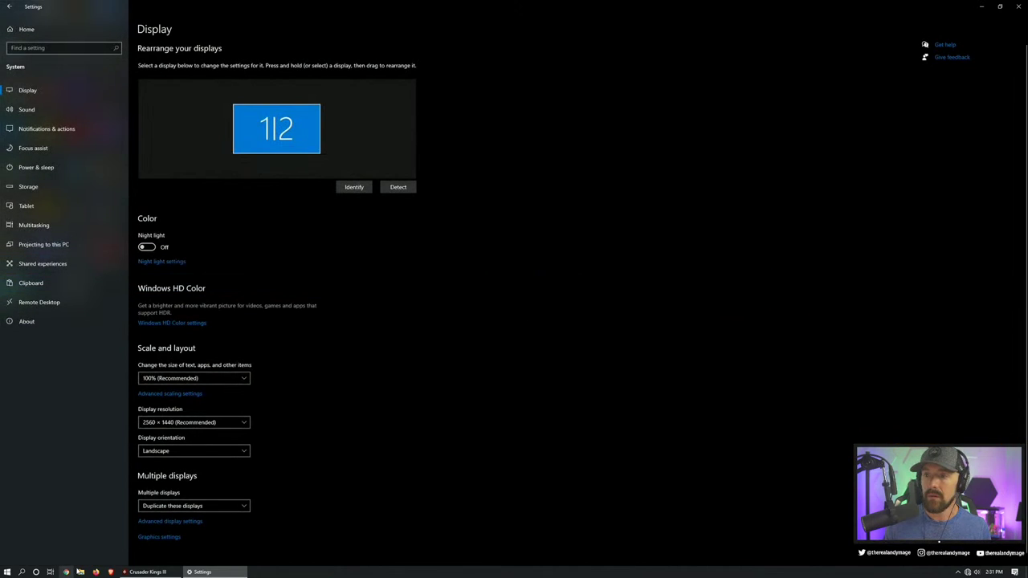
left_click(1018, 5)
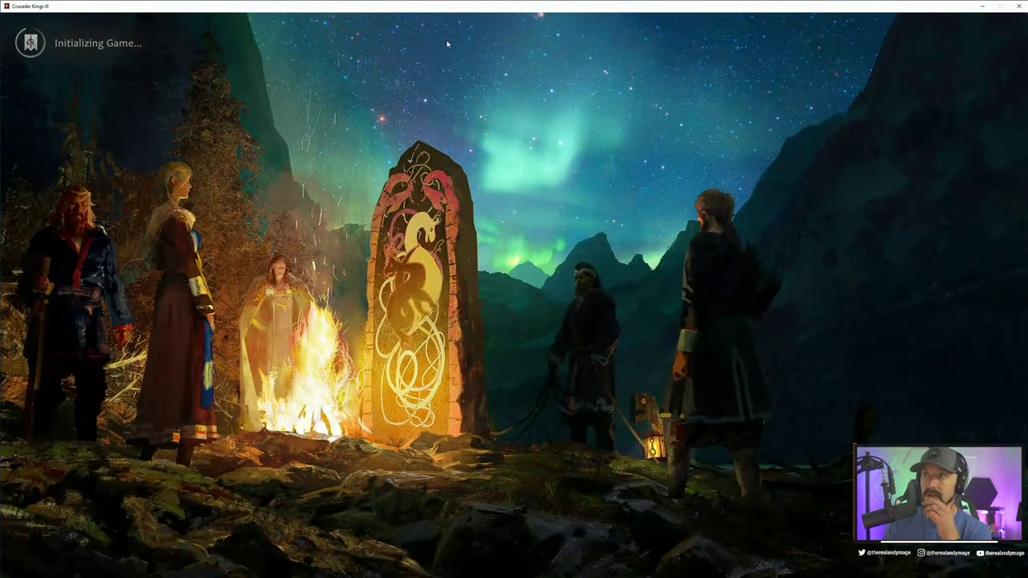
Restore the loading game and bring up its Exit Game dialog from the paused campaign
left_click(981, 6)
left_click(131, 571)
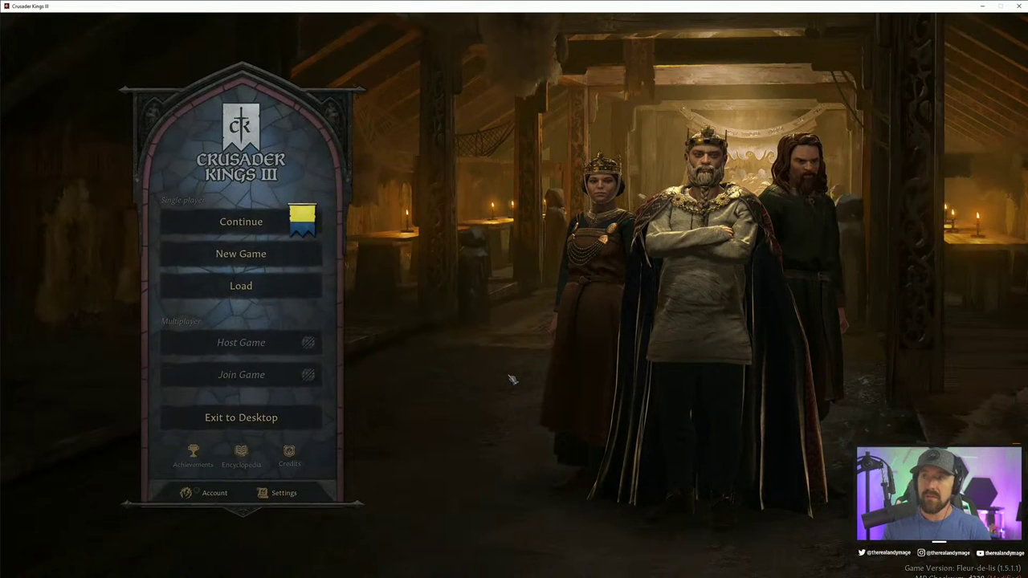
left_click(255, 227)
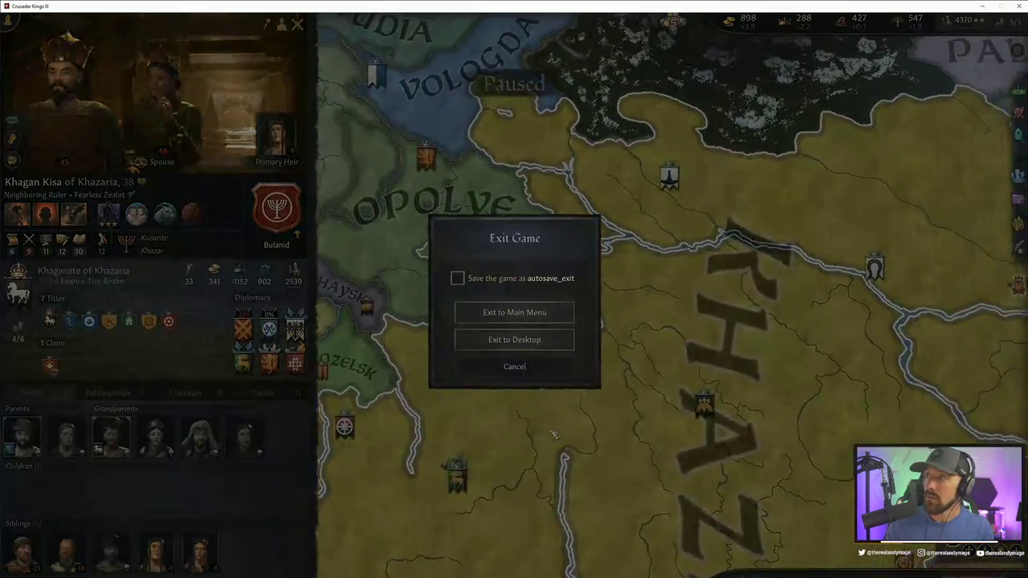
Exit Crusader Kings III to the desktop and relaunch it, playing anyway despite the failed cloud sync
left_click(533, 341)
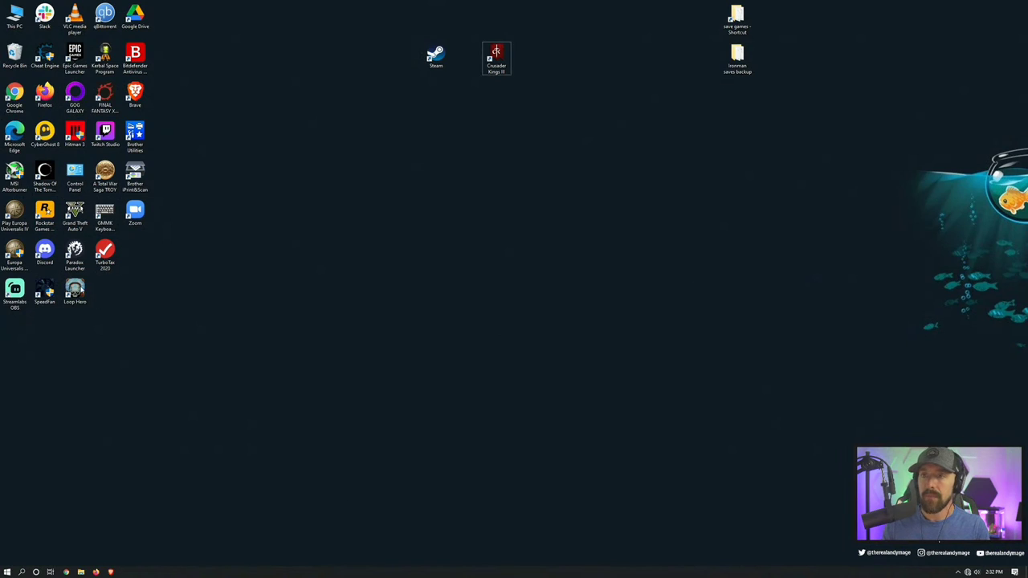
double_click(492, 69)
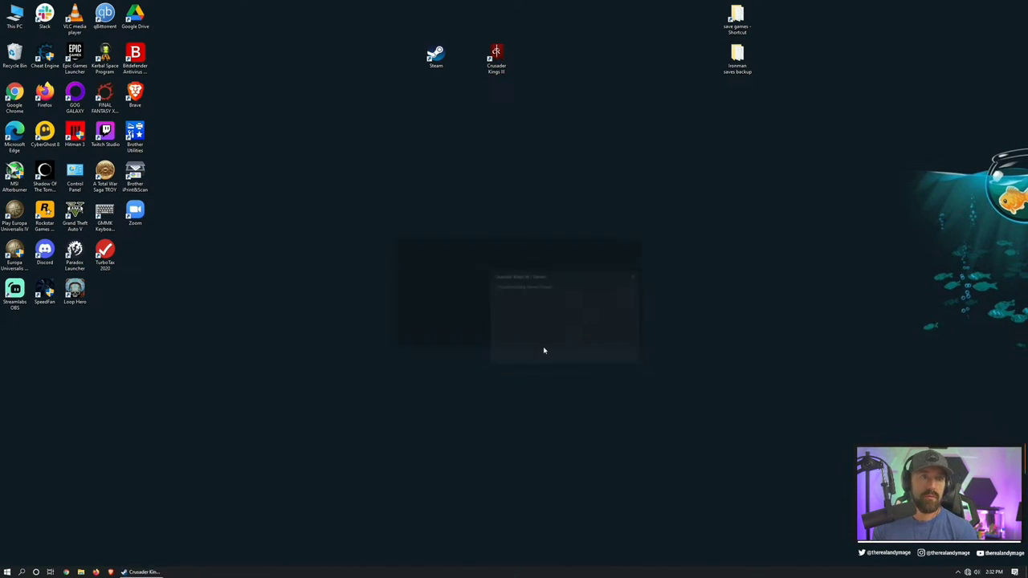
left_click(493, 336)
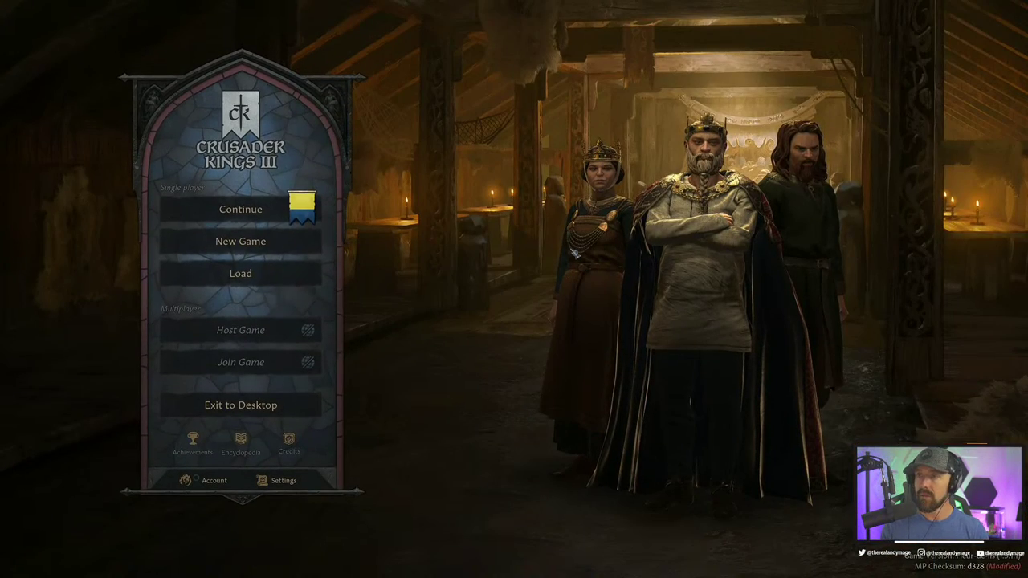
Continue the saved Kingdom of Ukraine game and browse the map in de jure empires mode
left_click(281, 210)
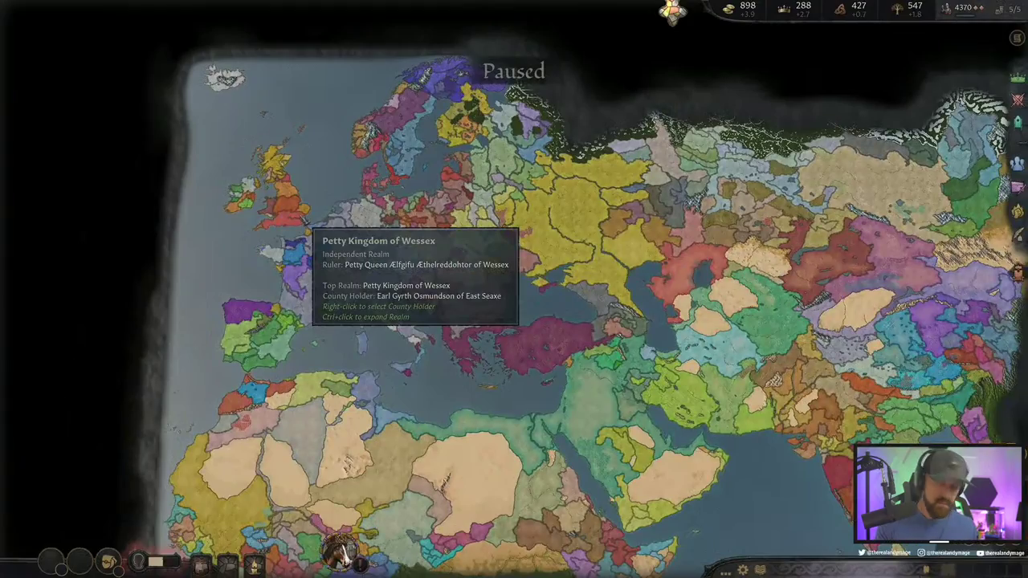
scroll(305, 225, "up", 5)
scroll(453, 250, "up", 3)
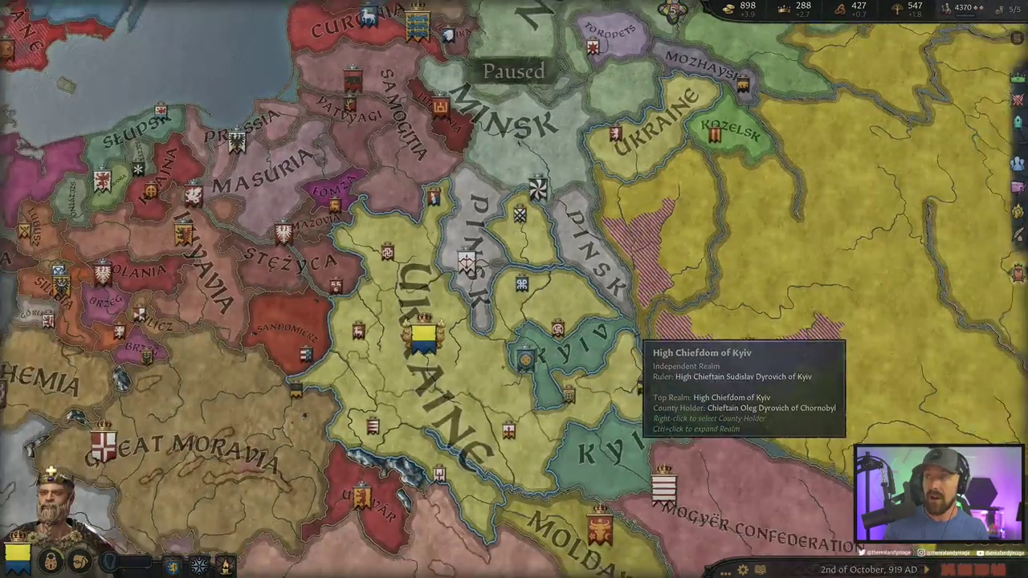
key("d")
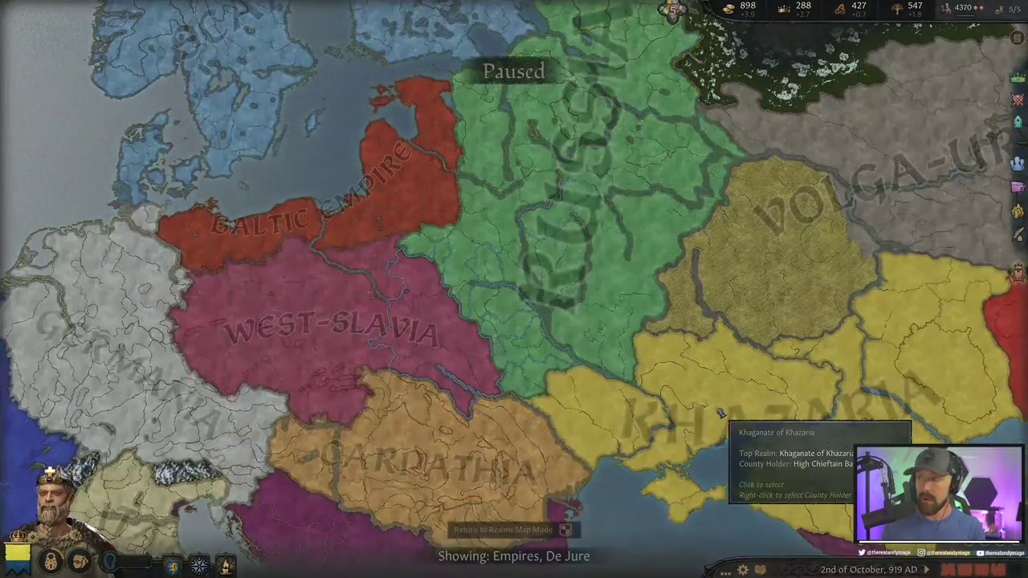
scroll(687, 343, "down", 2)
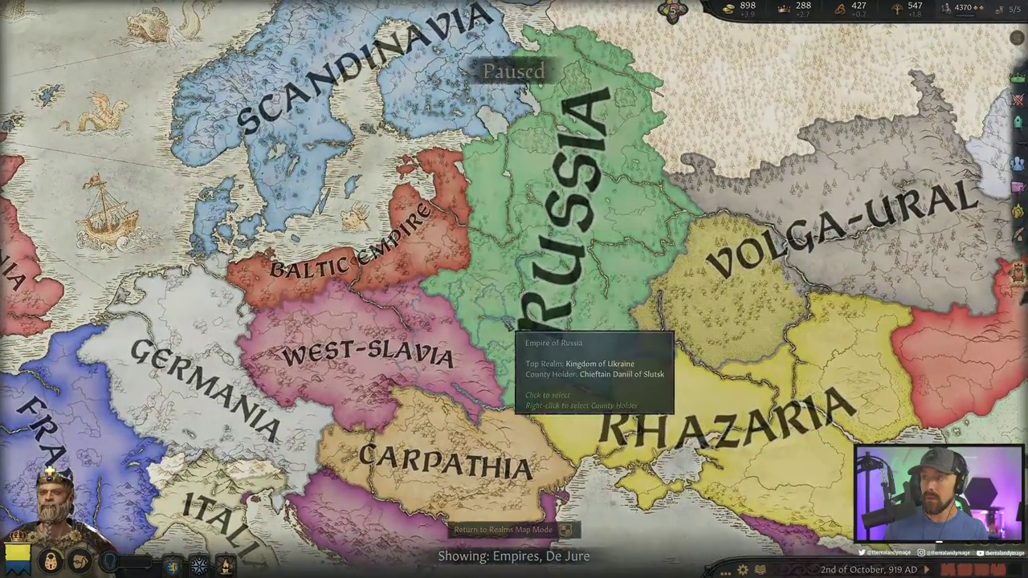
scroll(518, 363, "up", 2)
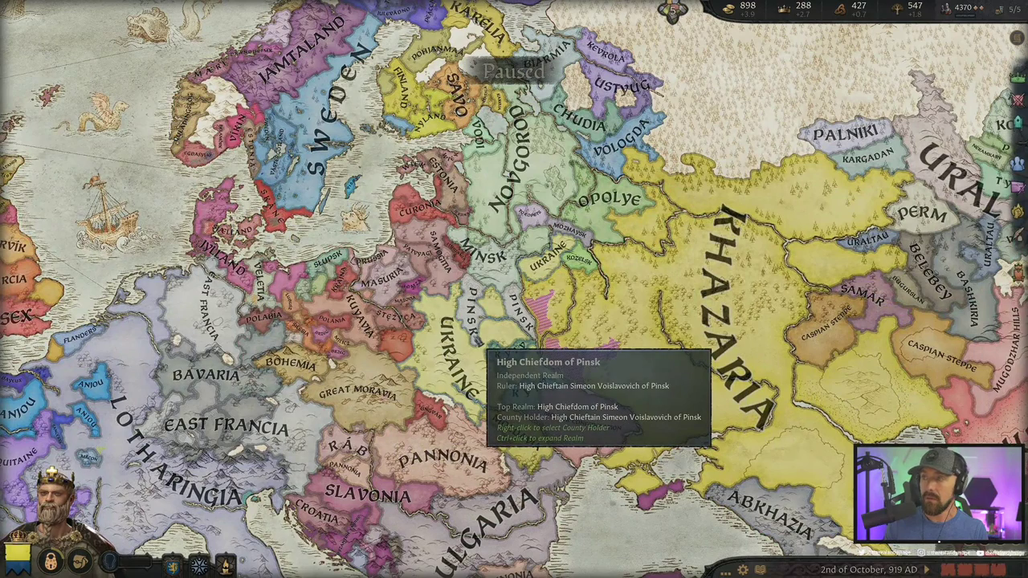
scroll(482, 347, "down", 2)
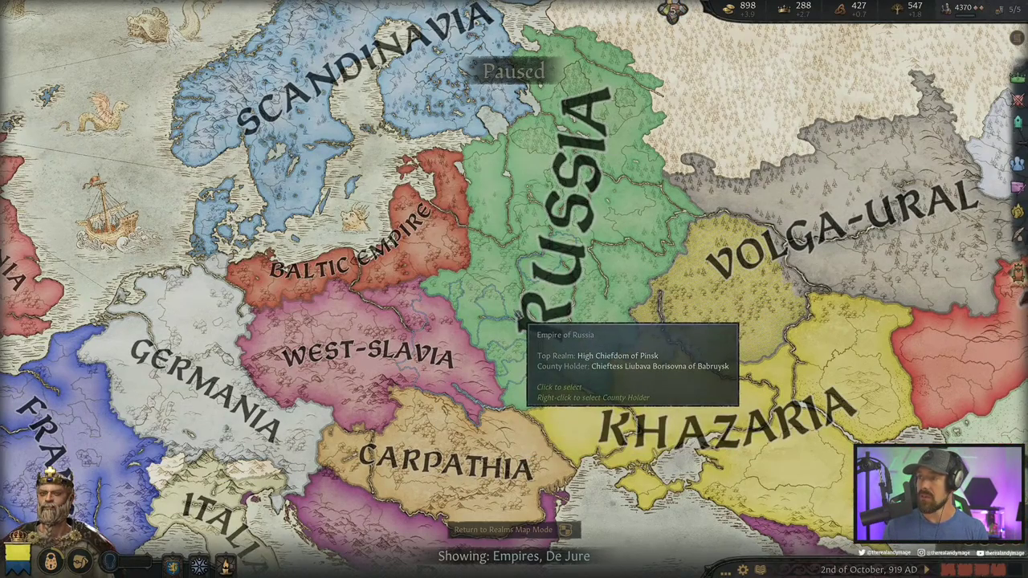
scroll(525, 321, "up", 2)
scroll(526, 321, "up", 3)
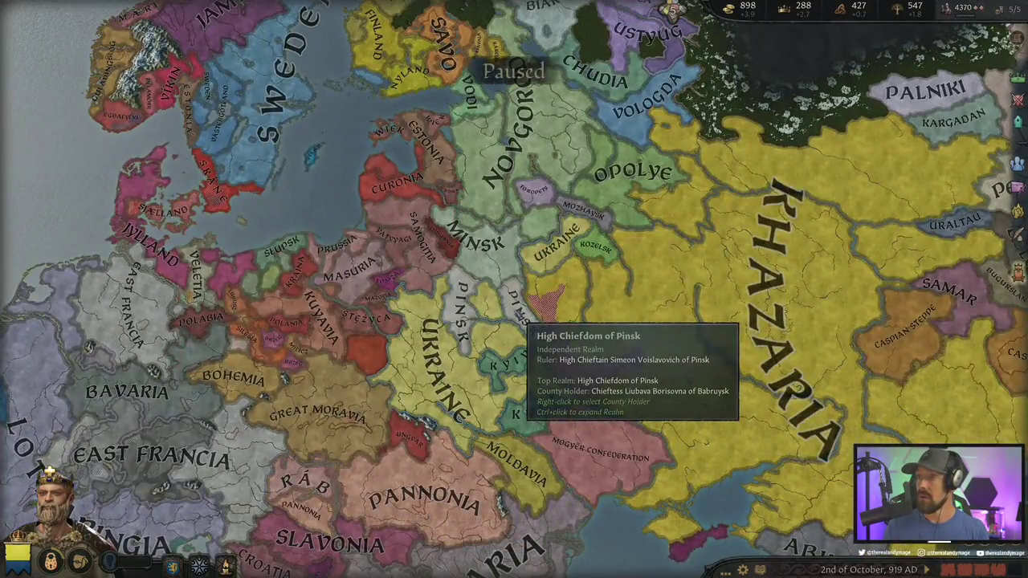
scroll(491, 353, "up", 2)
scroll(492, 360, "up", 2)
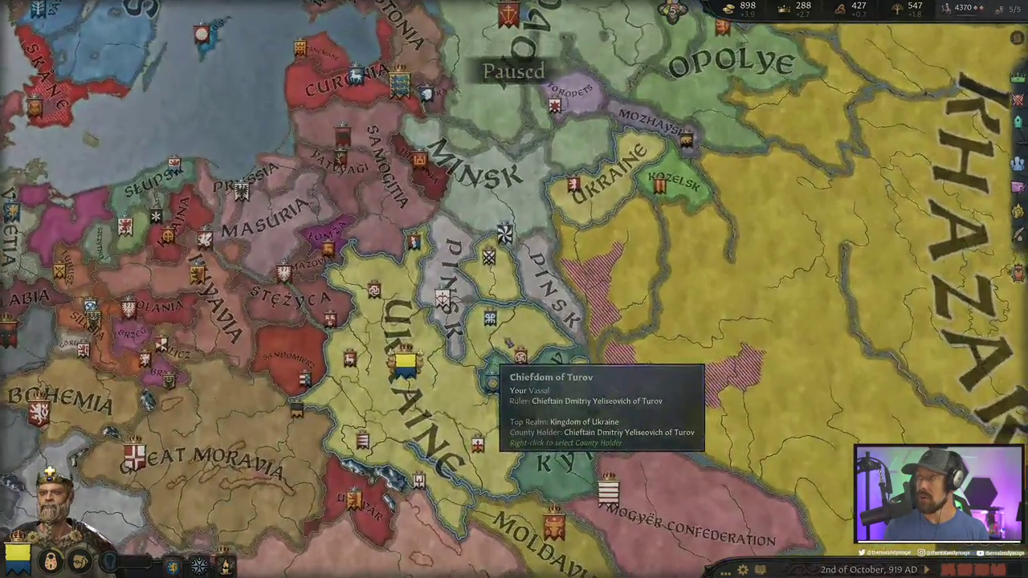
scroll(491, 359, "down", 1)
scroll(522, 442, "down", 1)
scroll(504, 423, "down", 1)
scroll(537, 261, "down", 1)
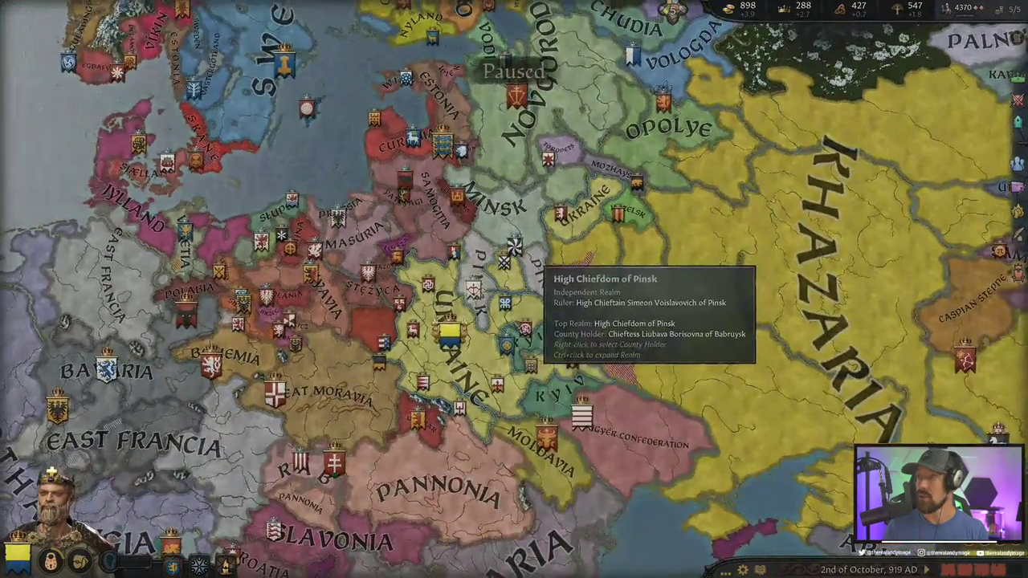
key("w")
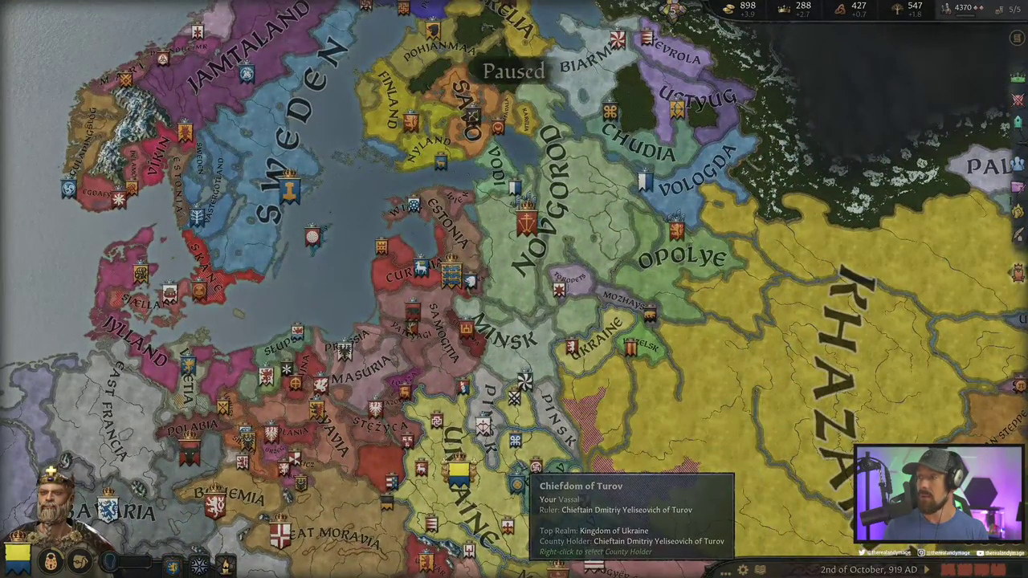
scroll(555, 397, "up", 1)
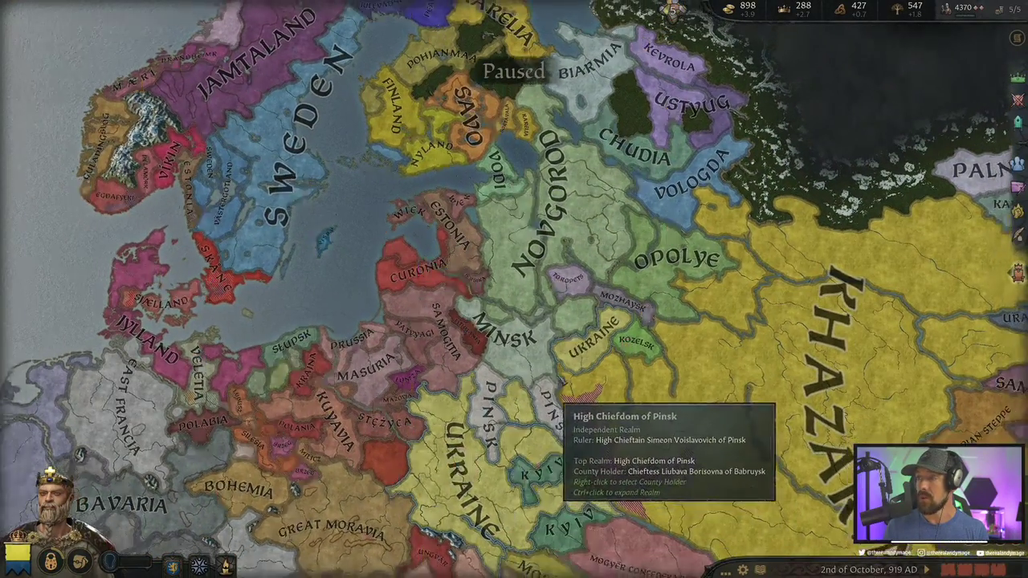
scroll(555, 398, "down", 1)
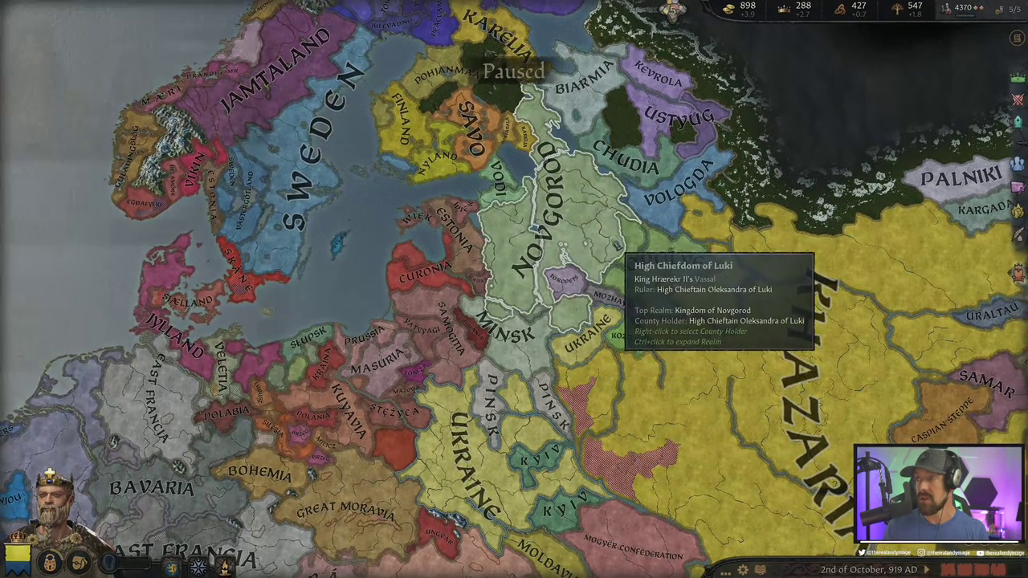
Review the character panel of Novgorod's King Hrærekr II, then close it
left_click(618, 250)
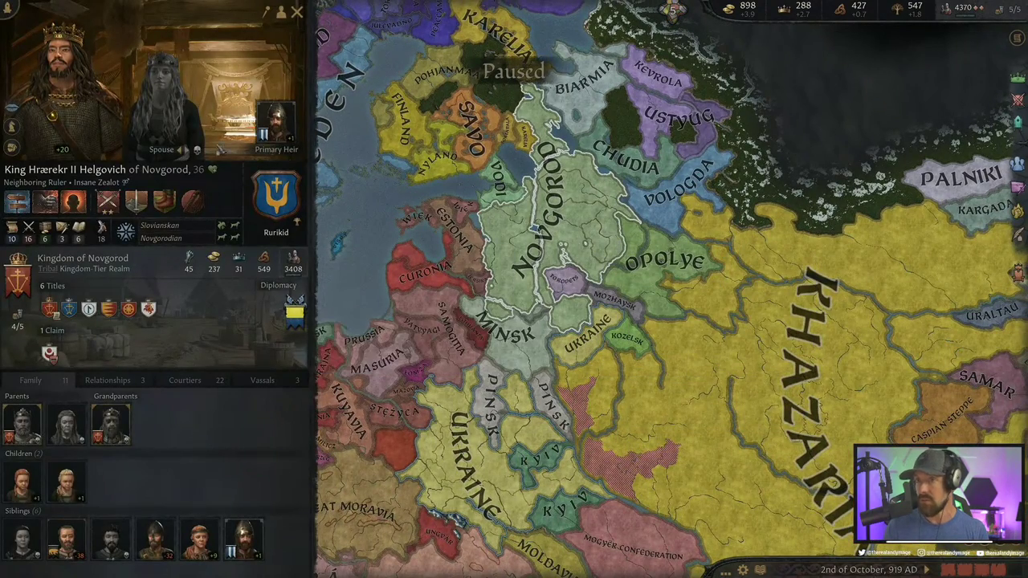
mouse_move(107, 125)
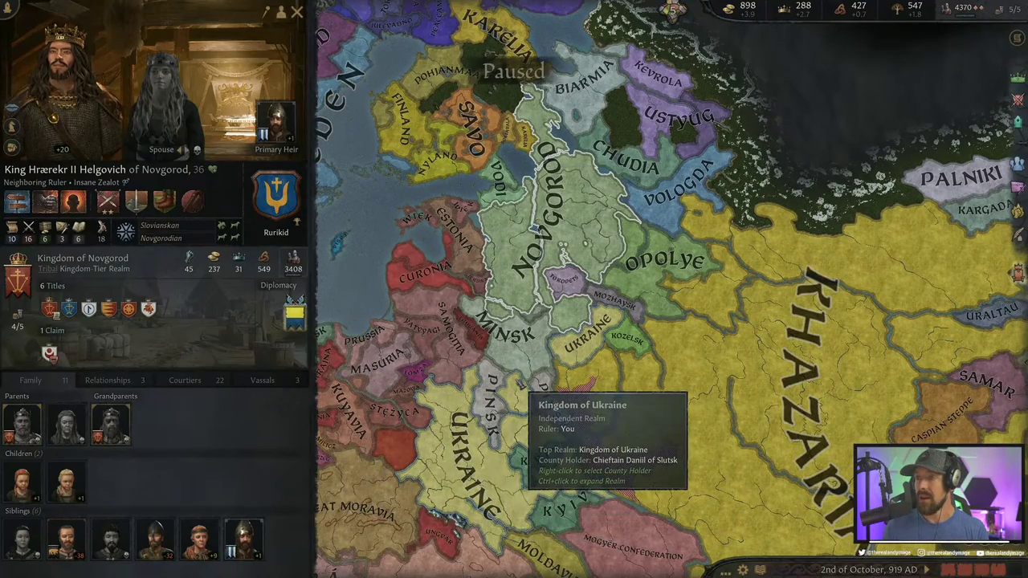
scroll(526, 392, "down", 5)
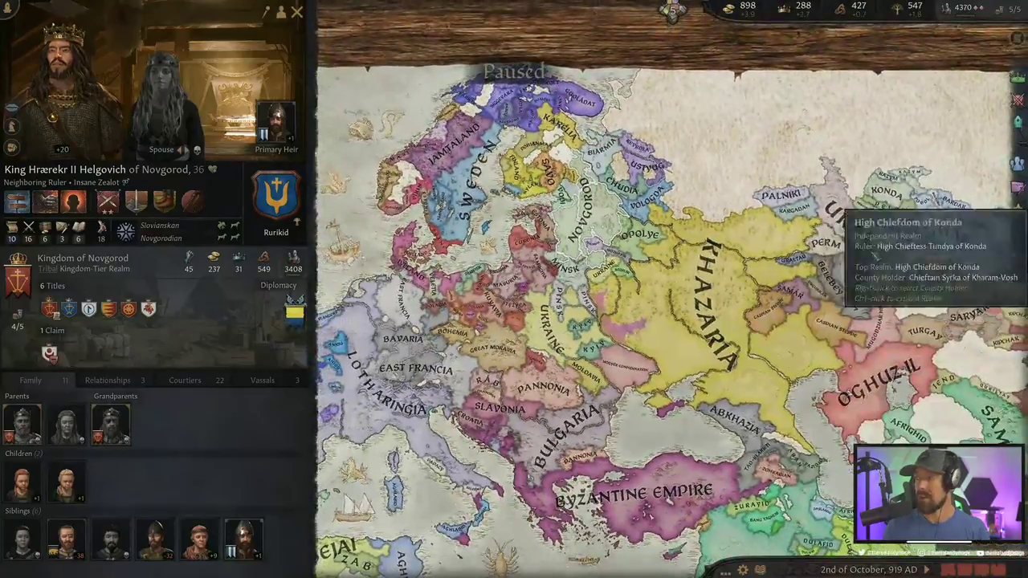
scroll(554, 317, "up", 5)
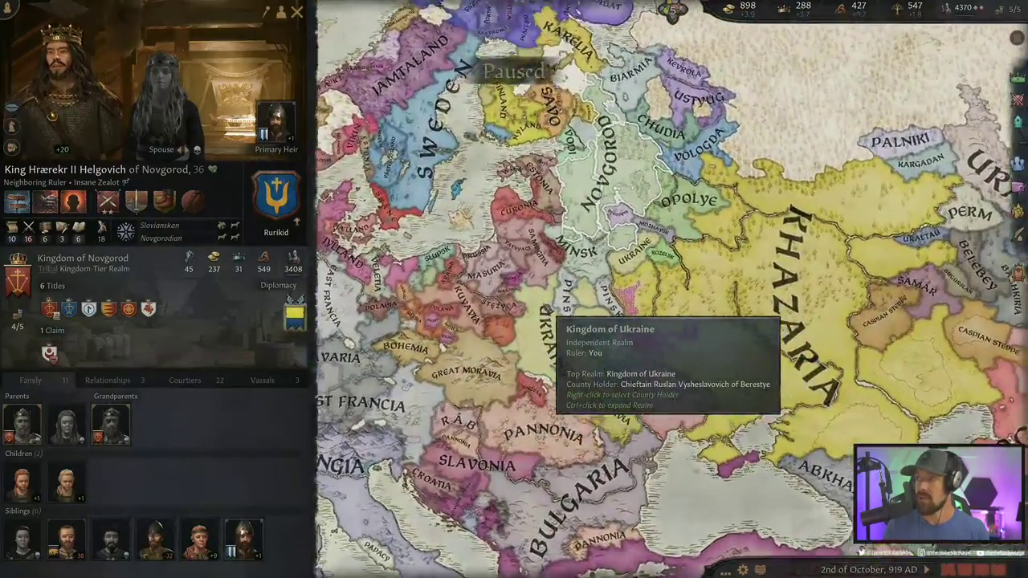
key("Escape")
scroll(606, 357, "up", 3)
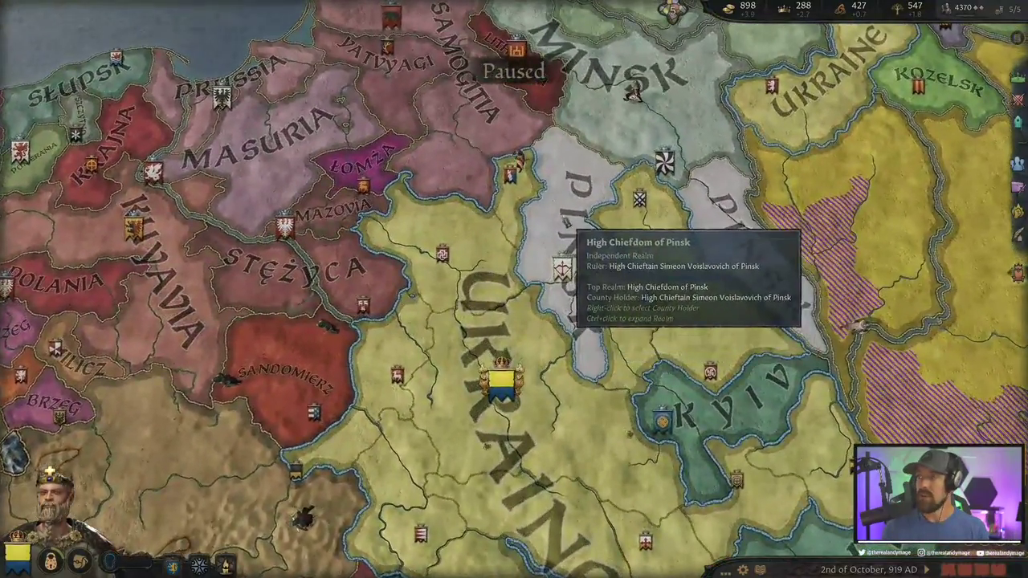
left_click(571, 240)
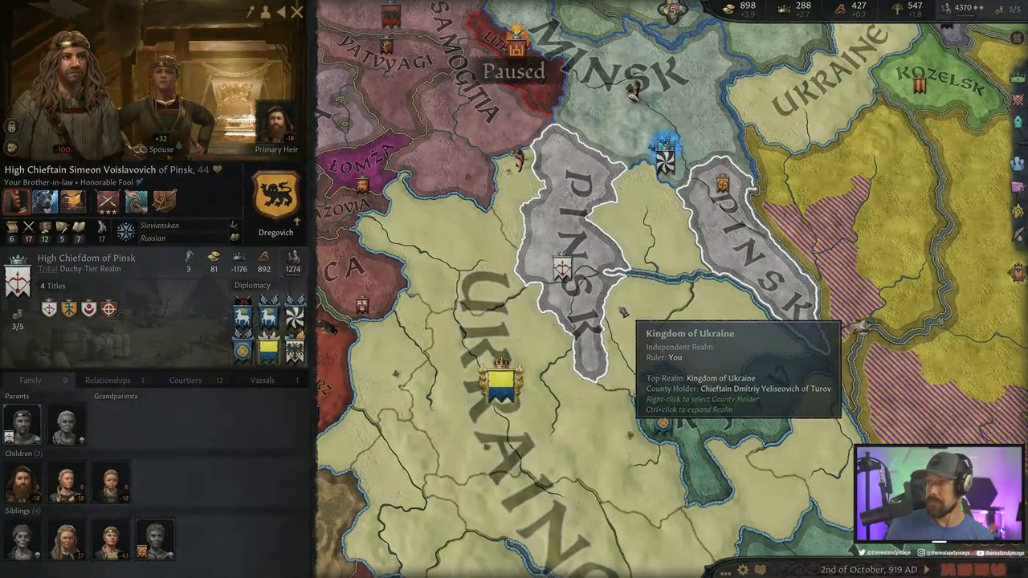
scroll(620, 313, "down", 2)
scroll(630, 321, "down", 2)
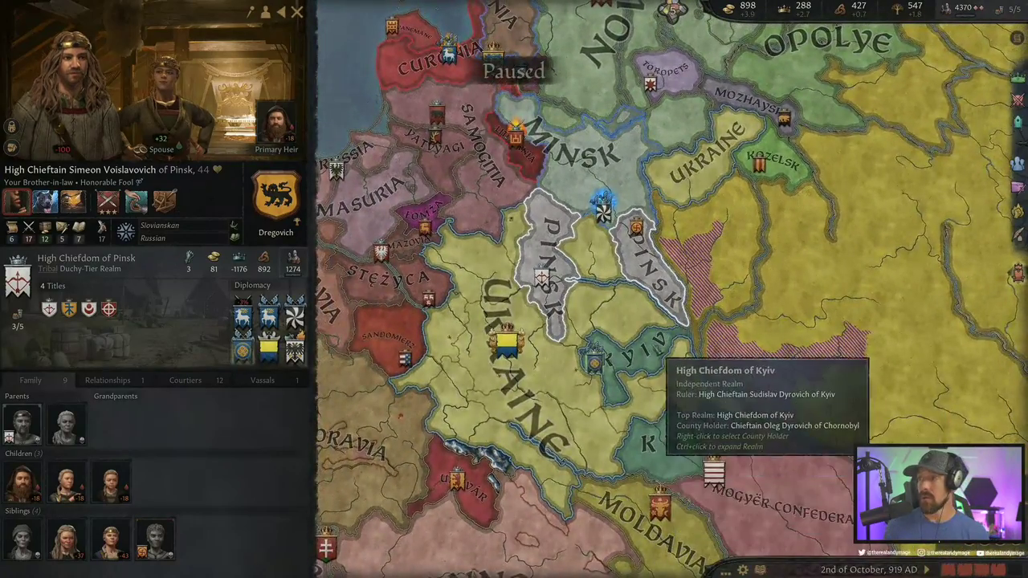
key("a")
key("s")
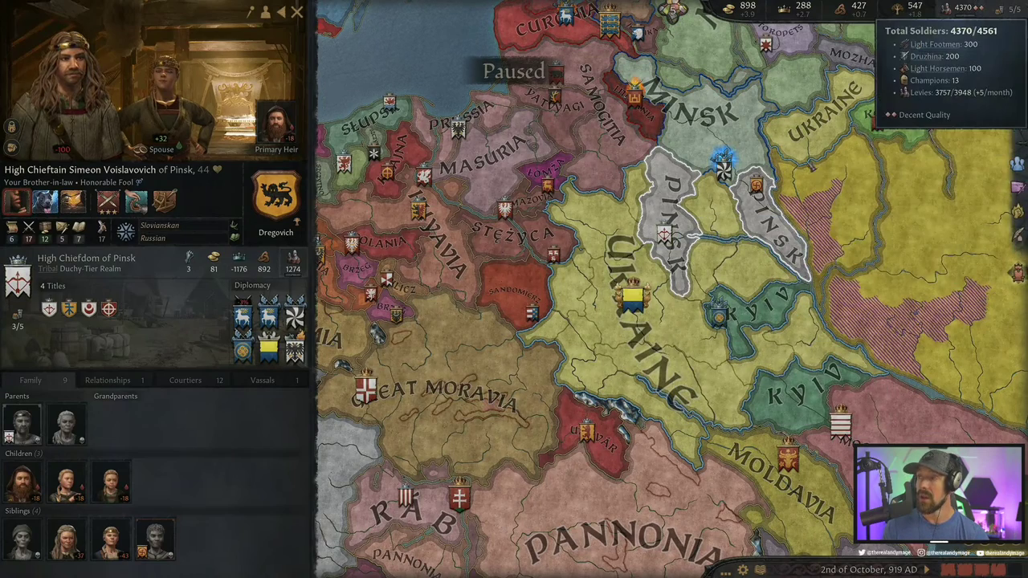
key("w")
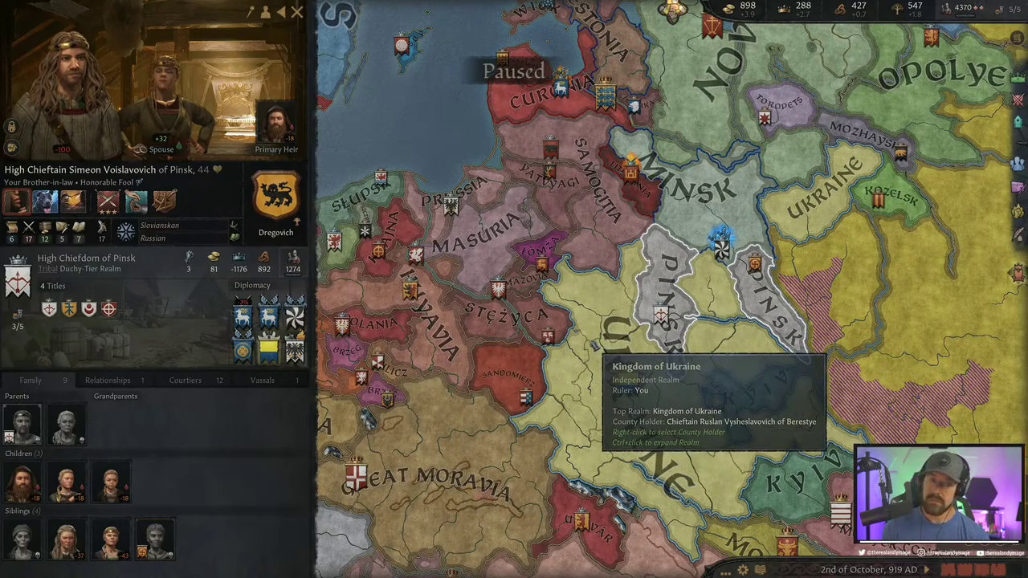
scroll(594, 345, "up", 5)
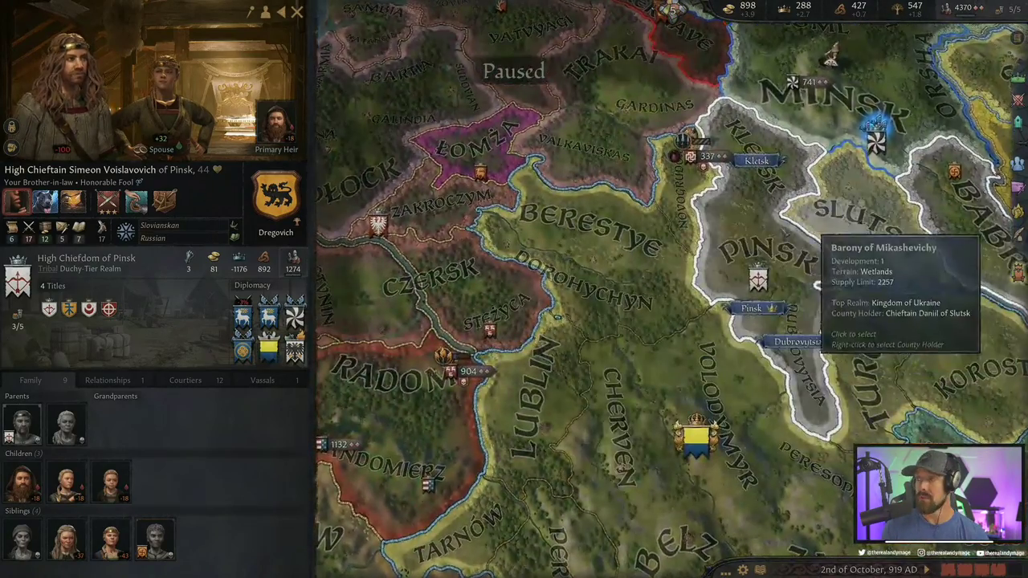
left_click(710, 215)
Begin a war declaration on High Chieftain Simeon of Pinsk, check attacking allies, then cancel it
right_click(30, 377)
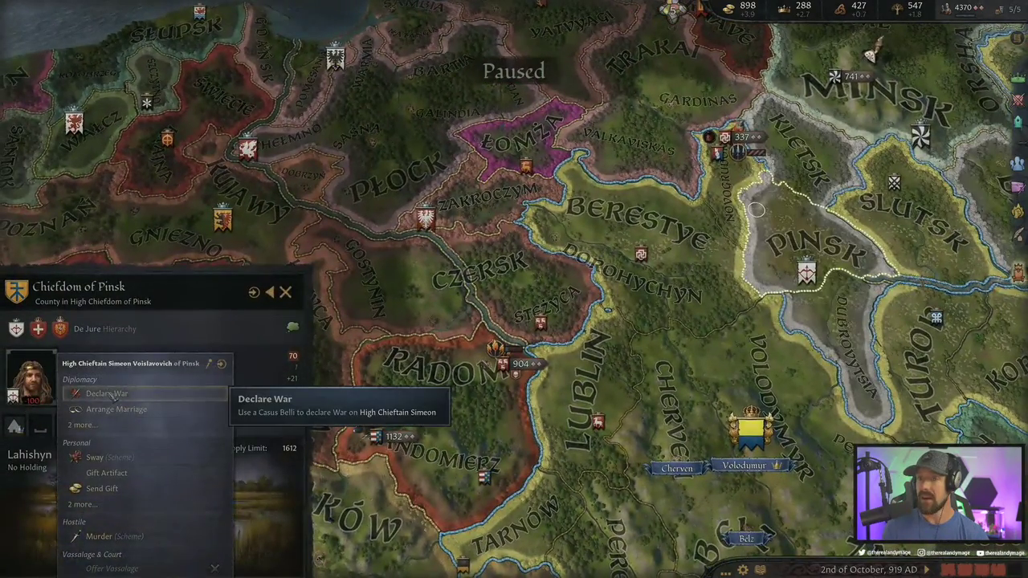
left_click(106, 394)
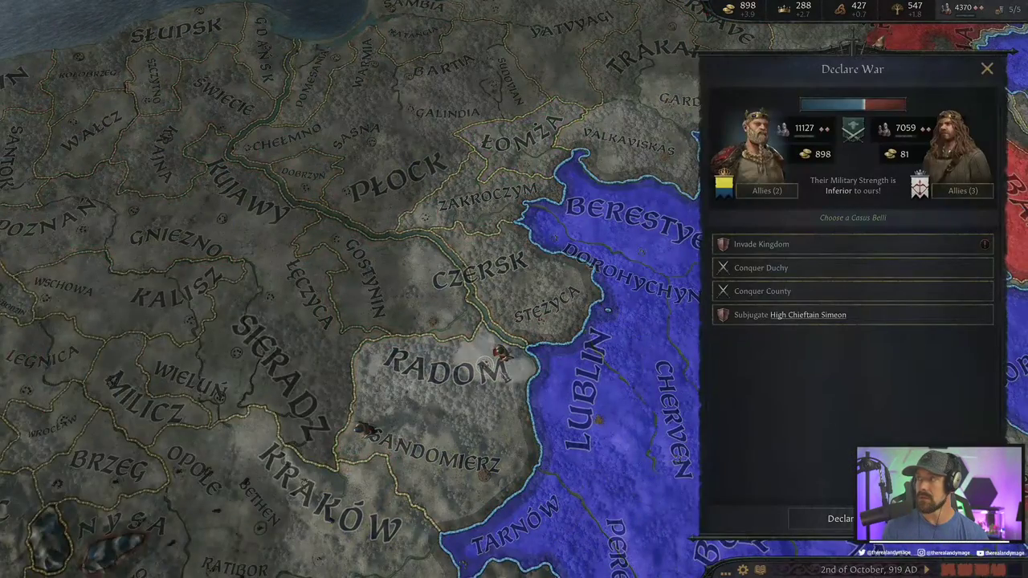
scroll(474, 397, "down", 5)
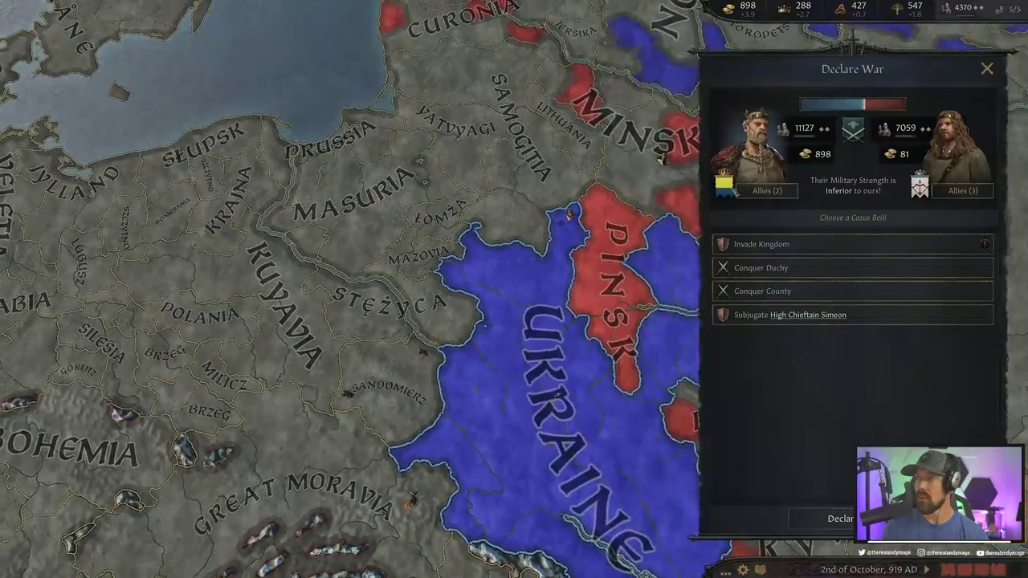
left_click(809, 138)
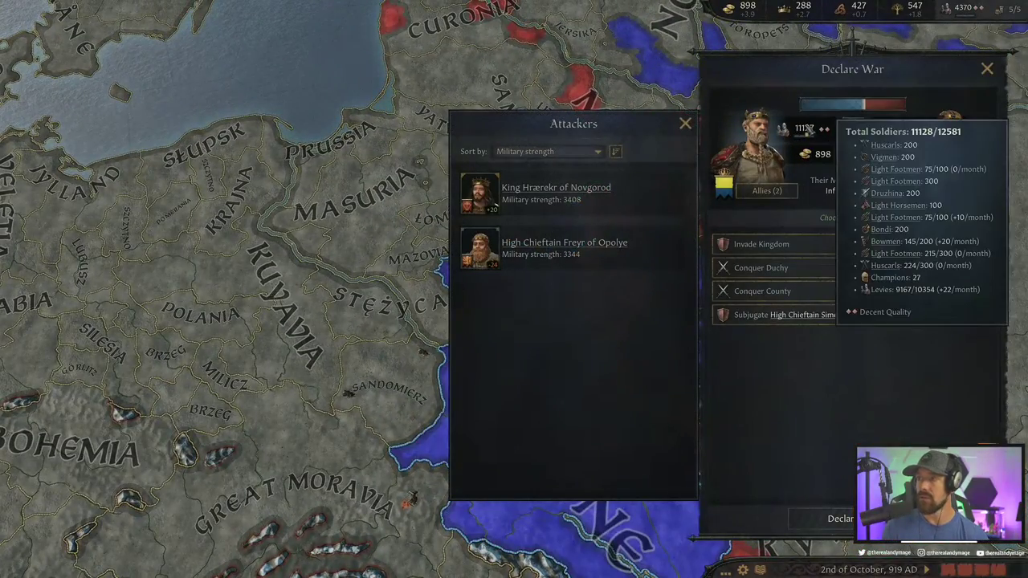
key("w")
key("d")
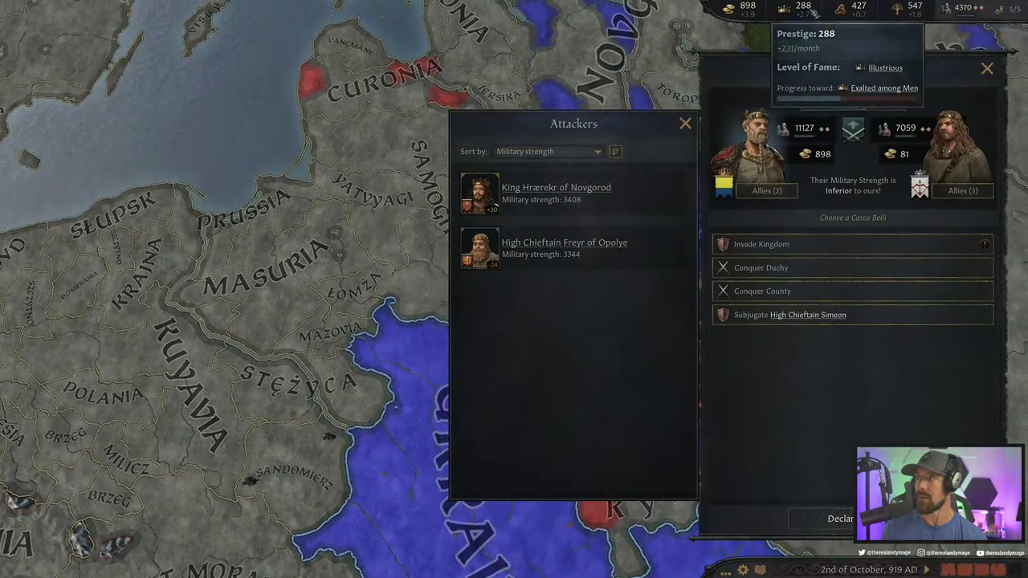
left_click(686, 123)
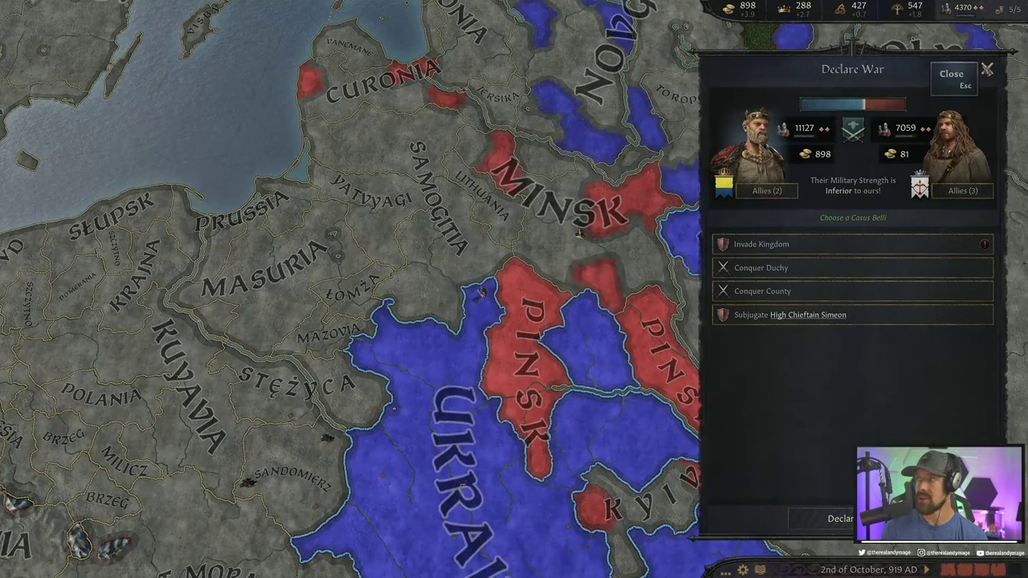
key("Escape")
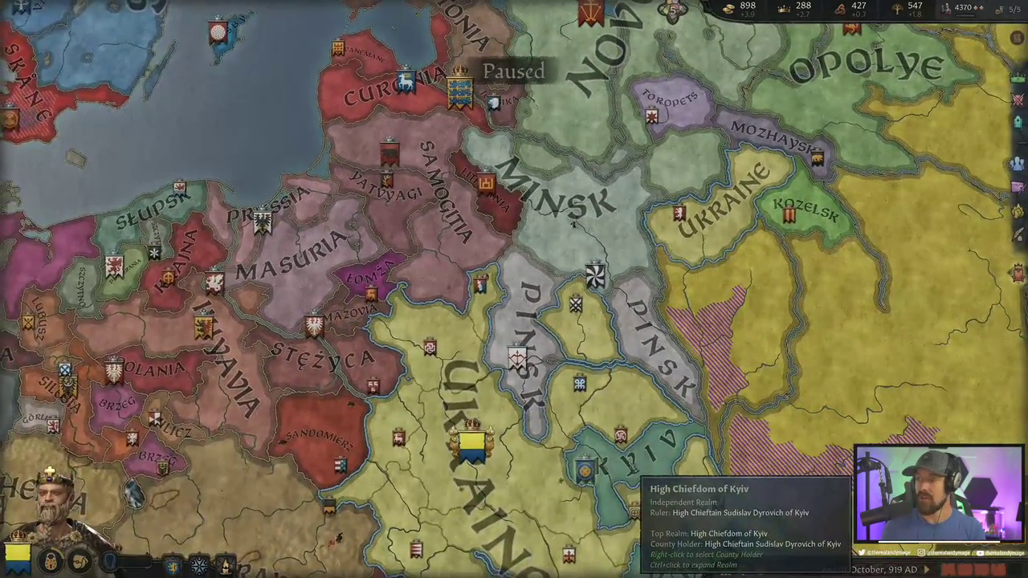
left_click(626, 473)
right_click(56, 73)
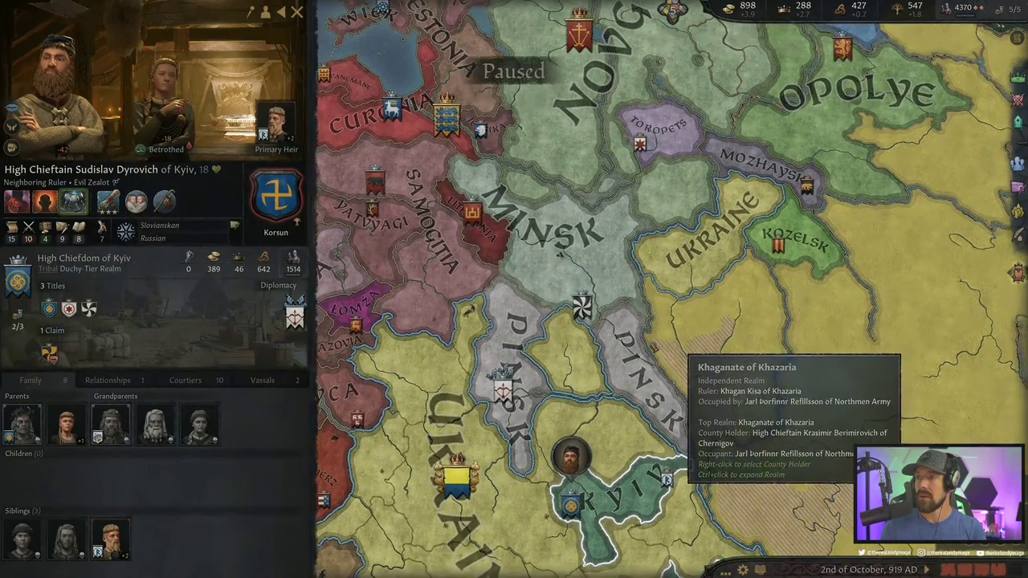
left_click(459, 283)
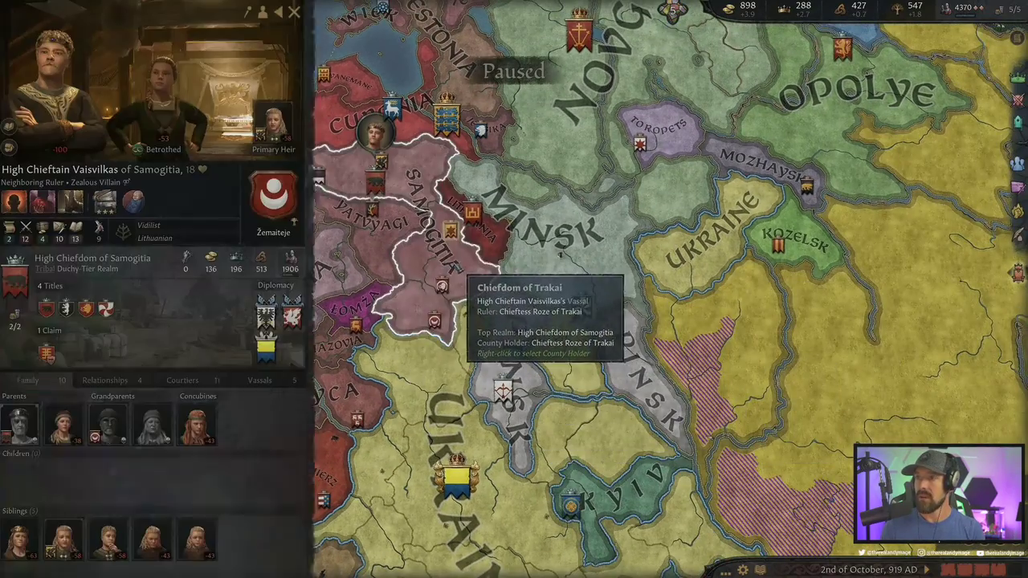
right_click(57, 73)
left_click(173, 220)
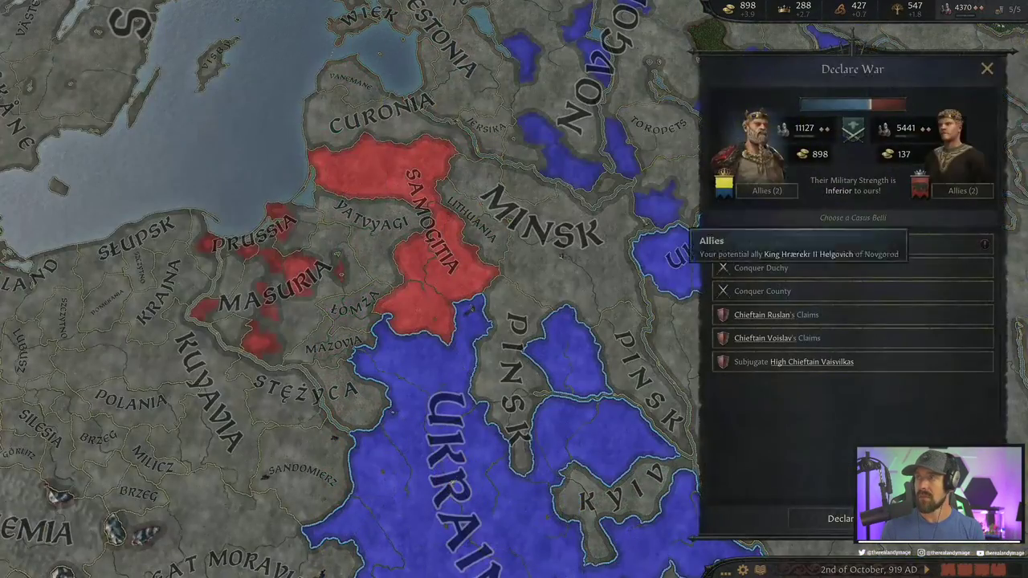
key("Escape")
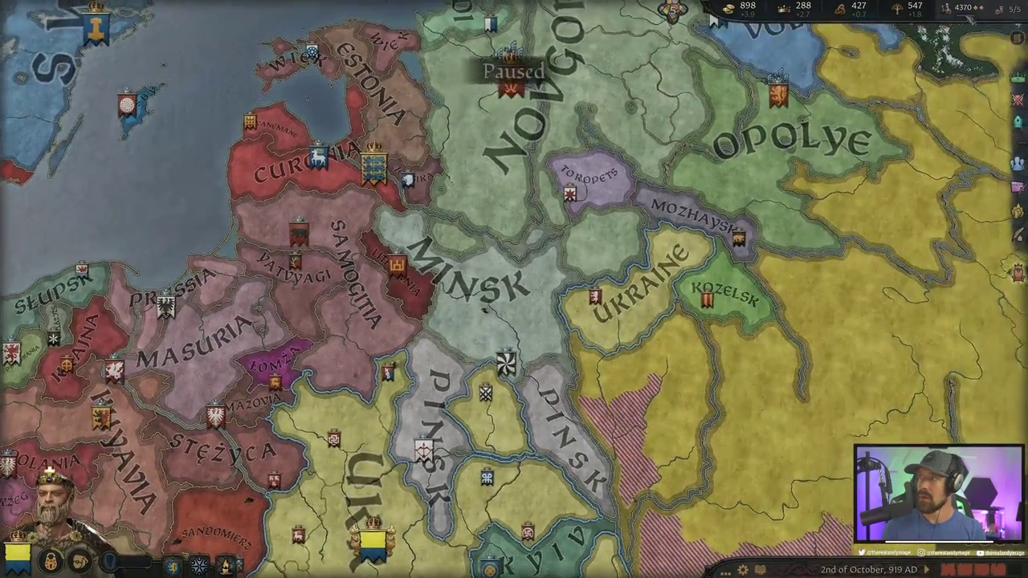
left_click_drag(539, 275, 473, 320)
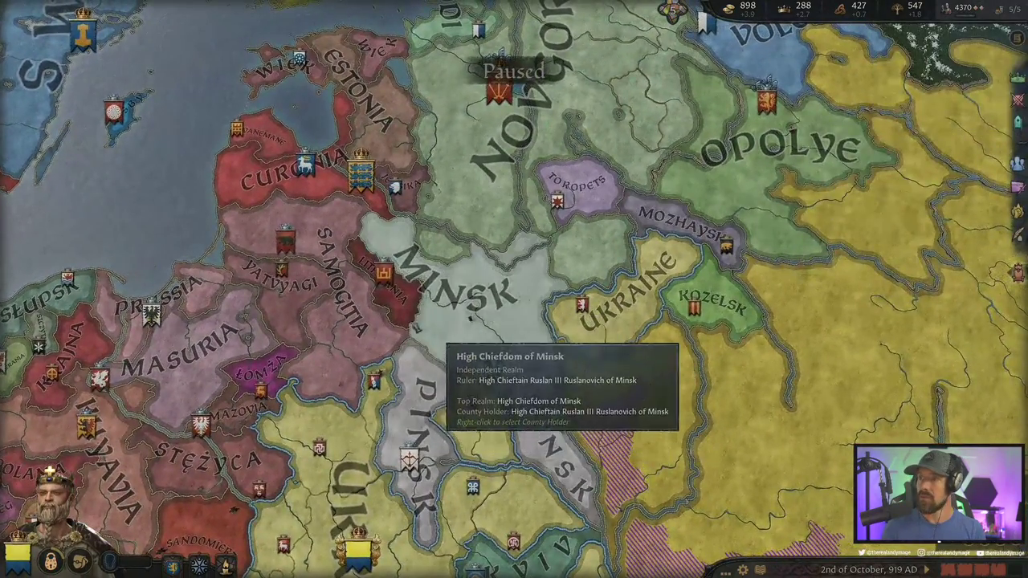
right_click(472, 320)
right_click(57, 72)
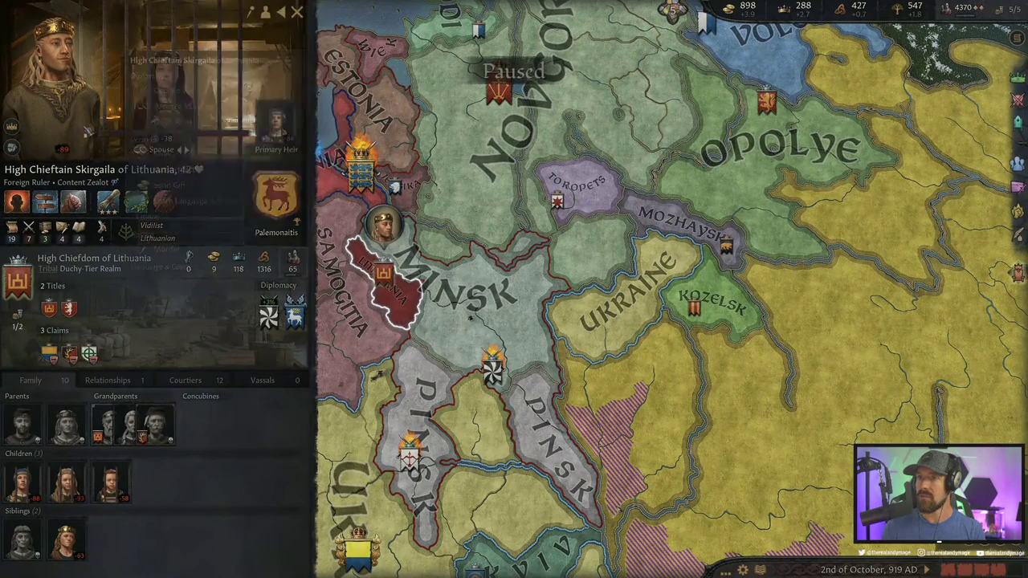
left_click(180, 106)
key("Escape")
right_click(56, 72)
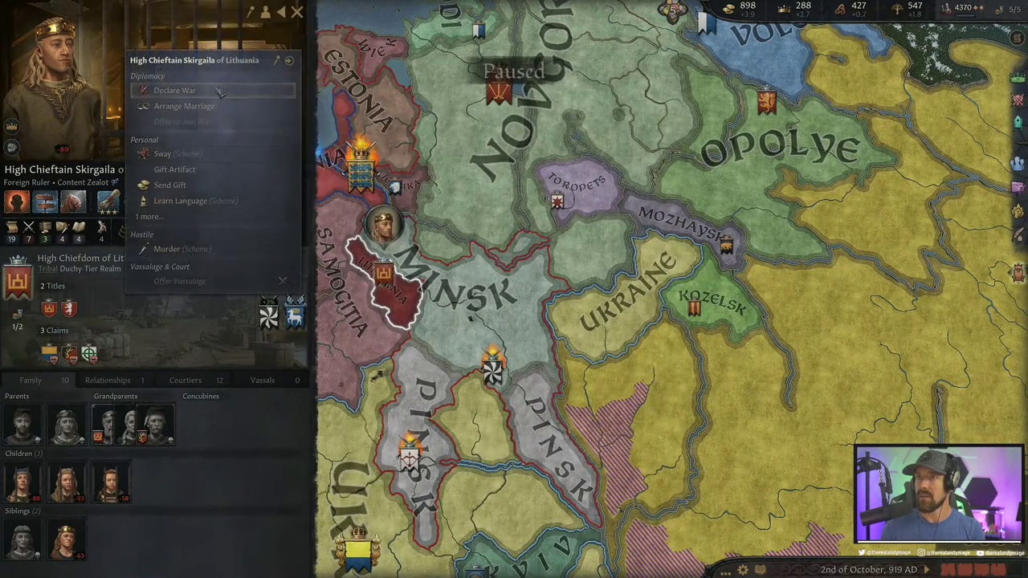
left_click(174, 90)
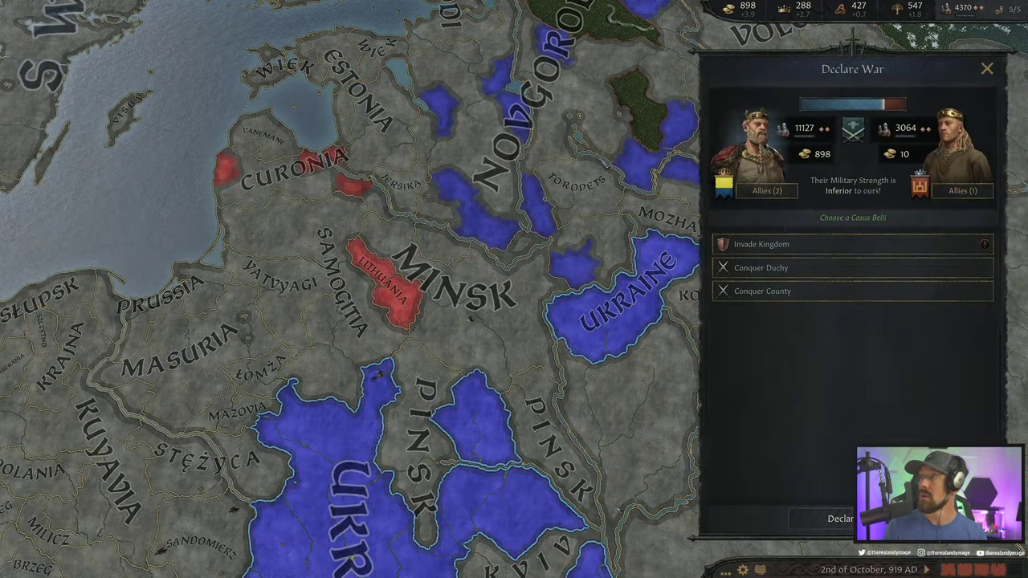
left_click(969, 196)
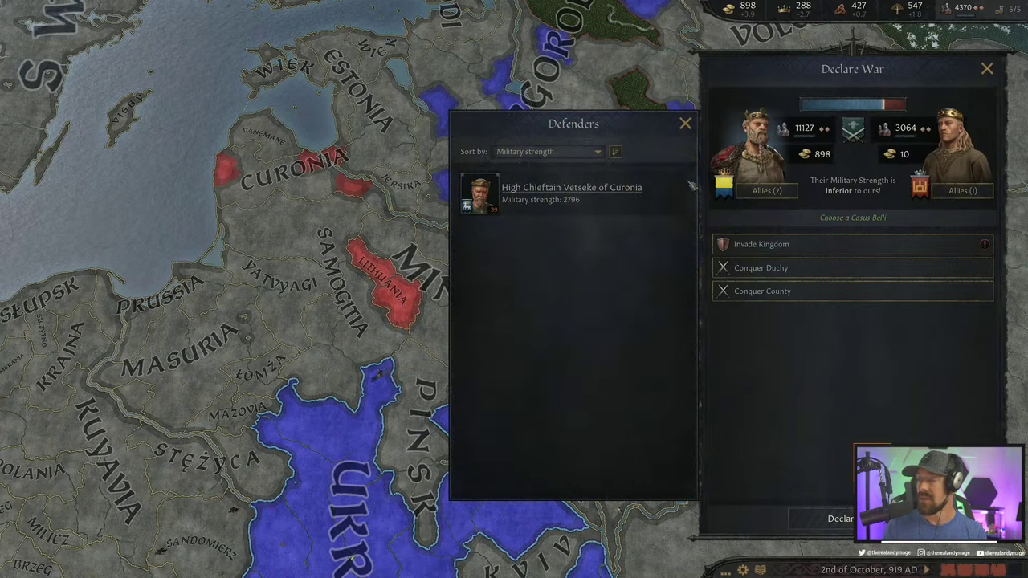
left_click(685, 124)
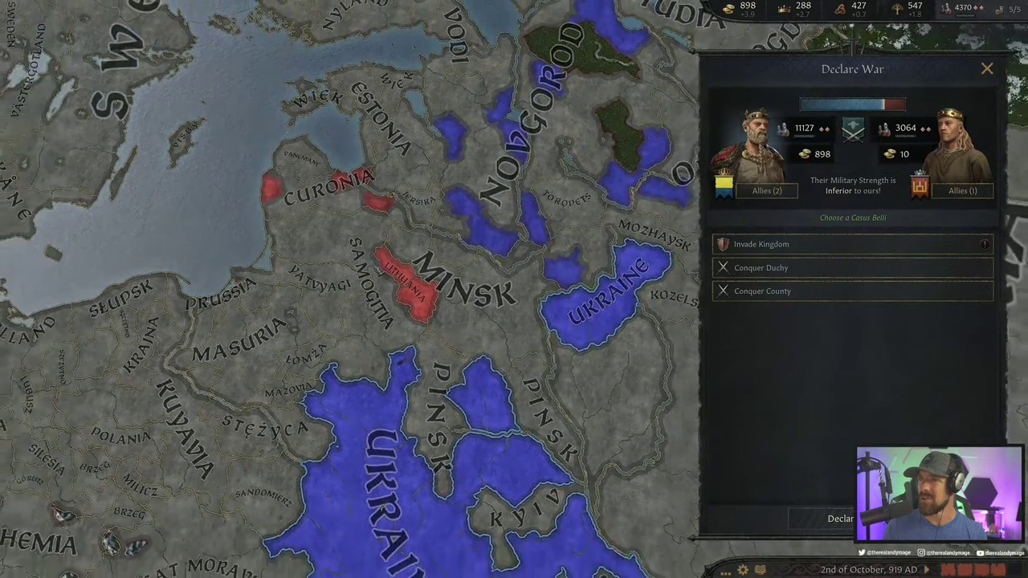
left_click(987, 72)
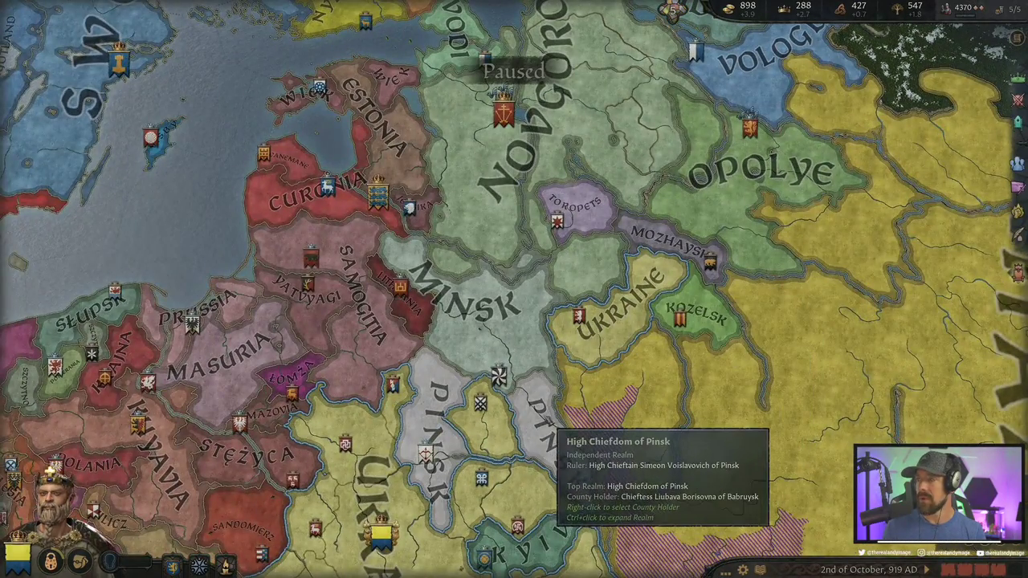
left_click(534, 429)
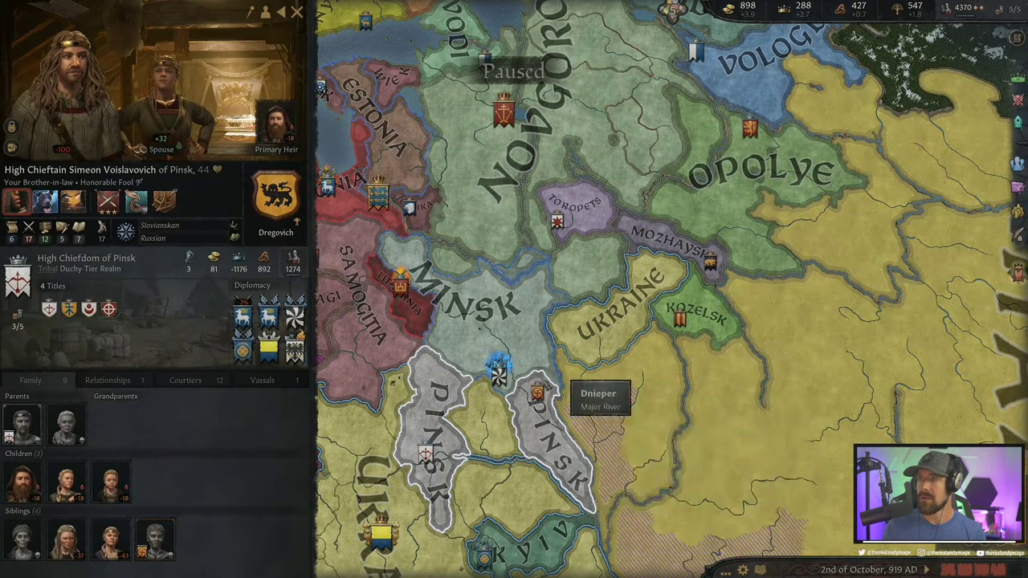
left_click(482, 297)
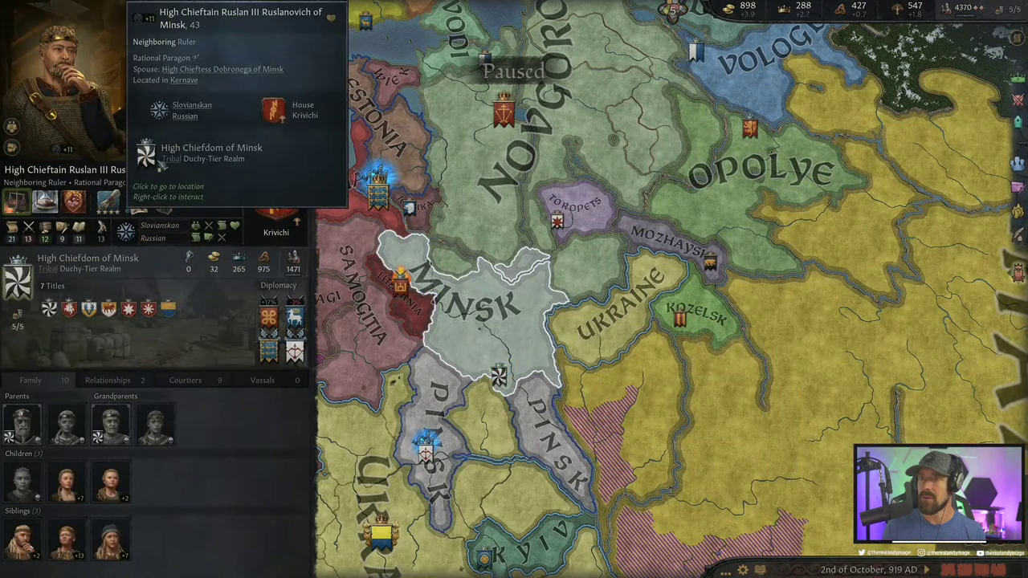
mouse_move(310, 320)
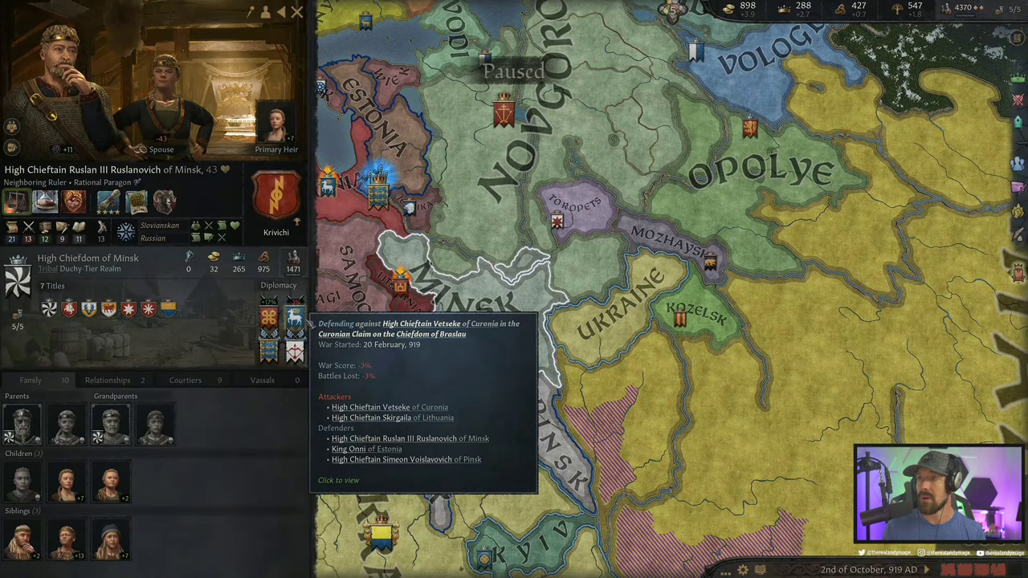
right_click(132, 48)
left_click(209, 98)
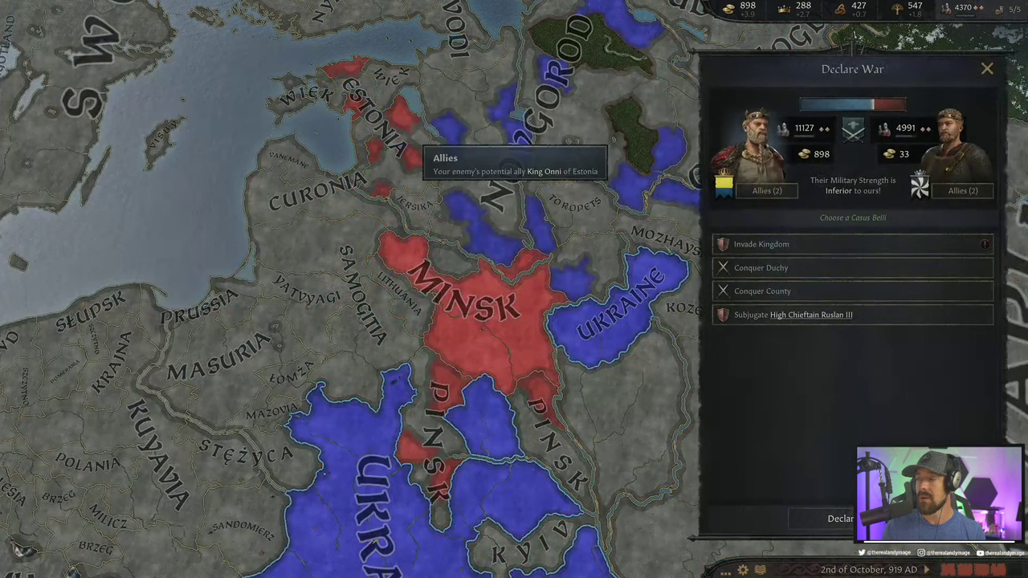
mouse_move(904, 134)
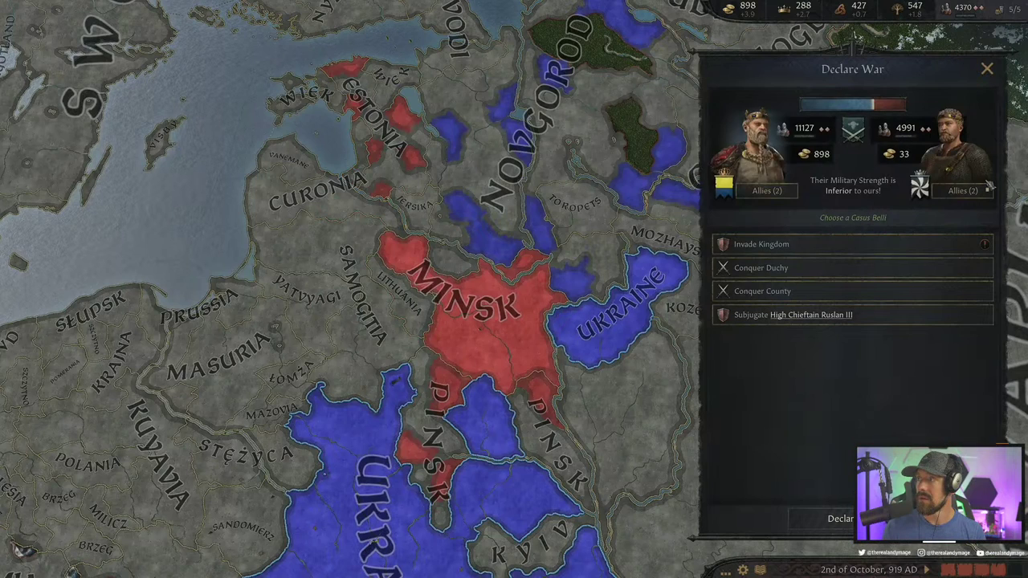
left_click(979, 191)
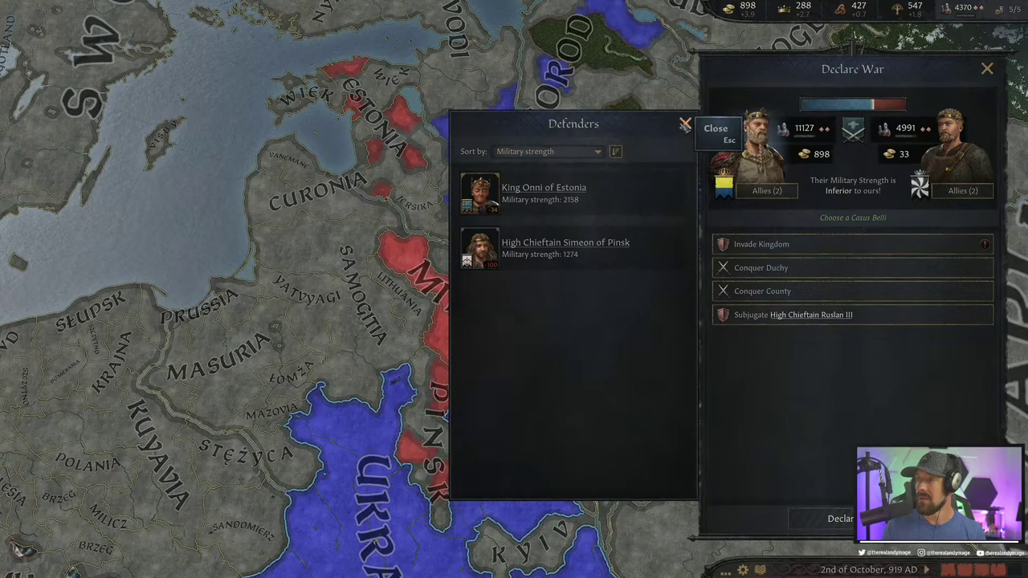
left_click(684, 125)
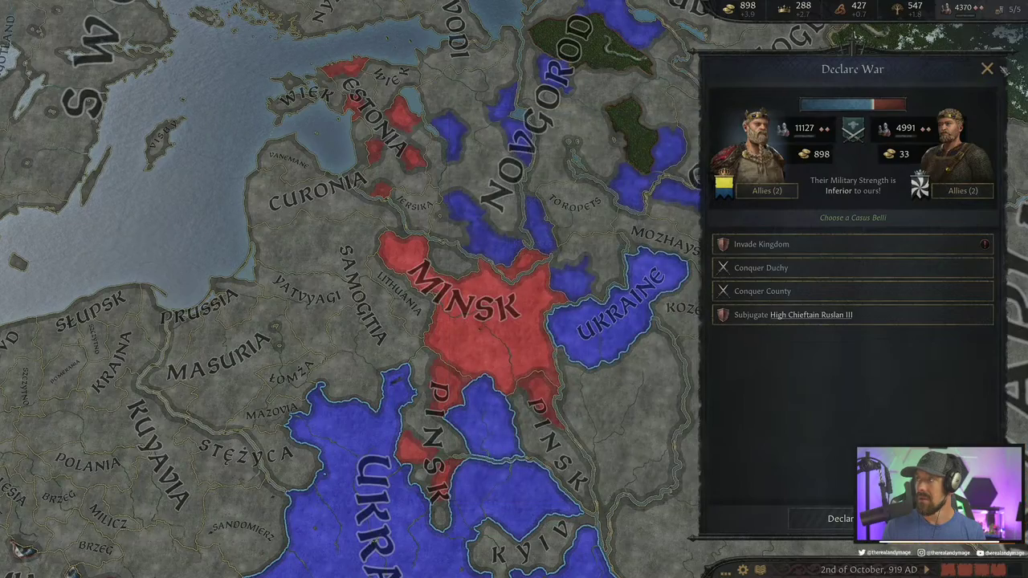
left_click(987, 69)
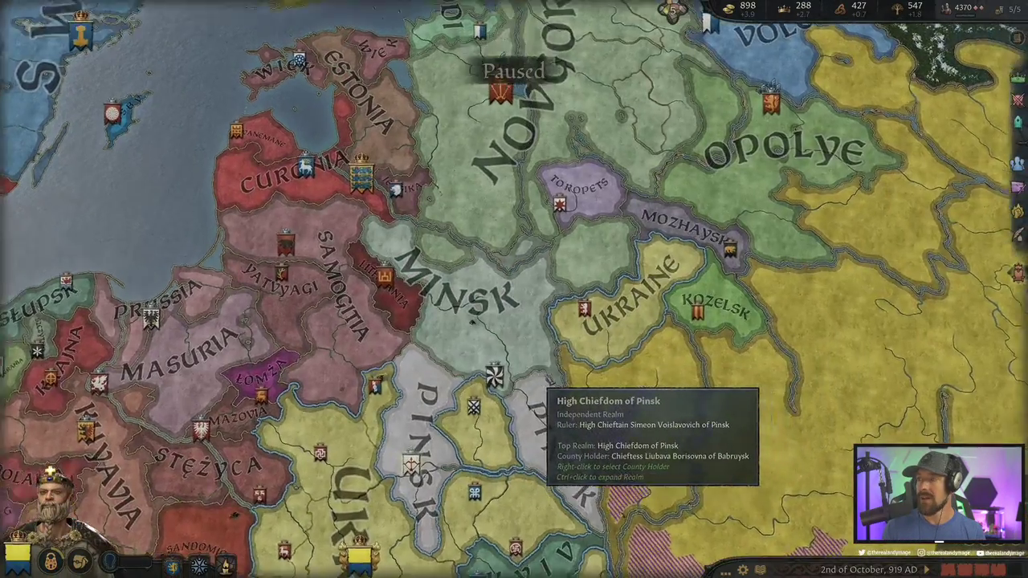
key("a")
key("s")
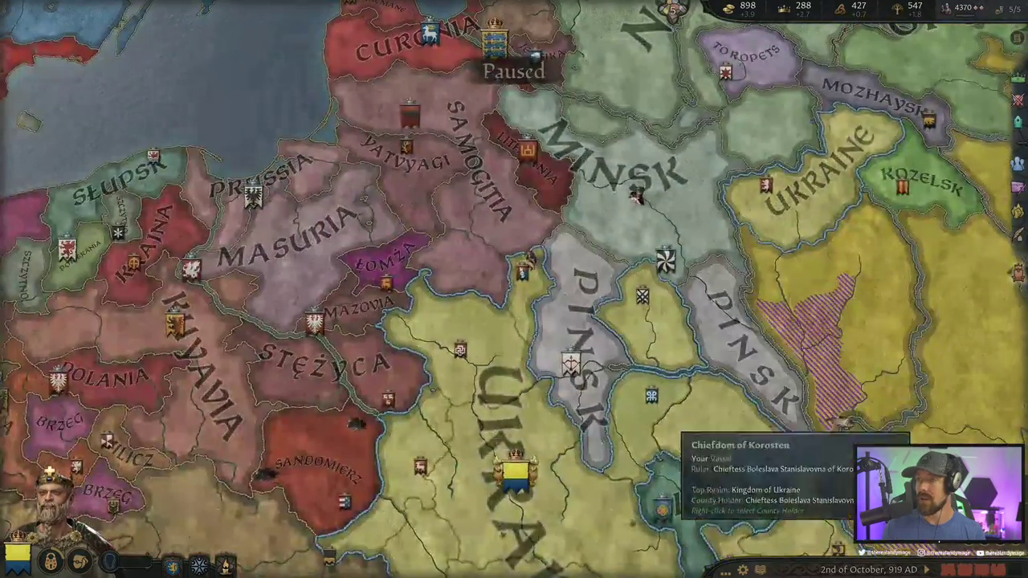
key("a")
key("s")
scroll(514, 289, "down", 2)
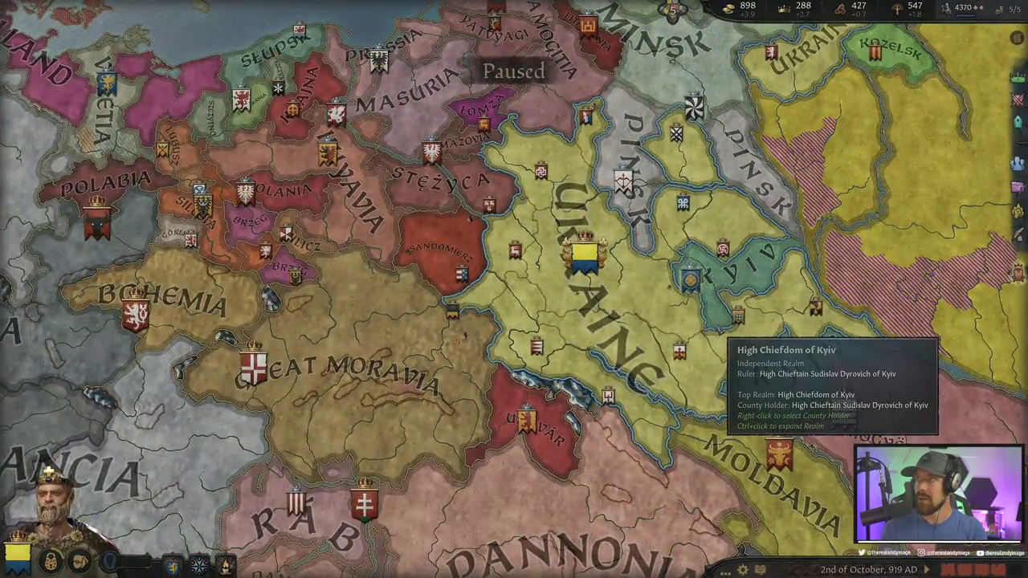
key("F1")
key("Escape")
key("F3")
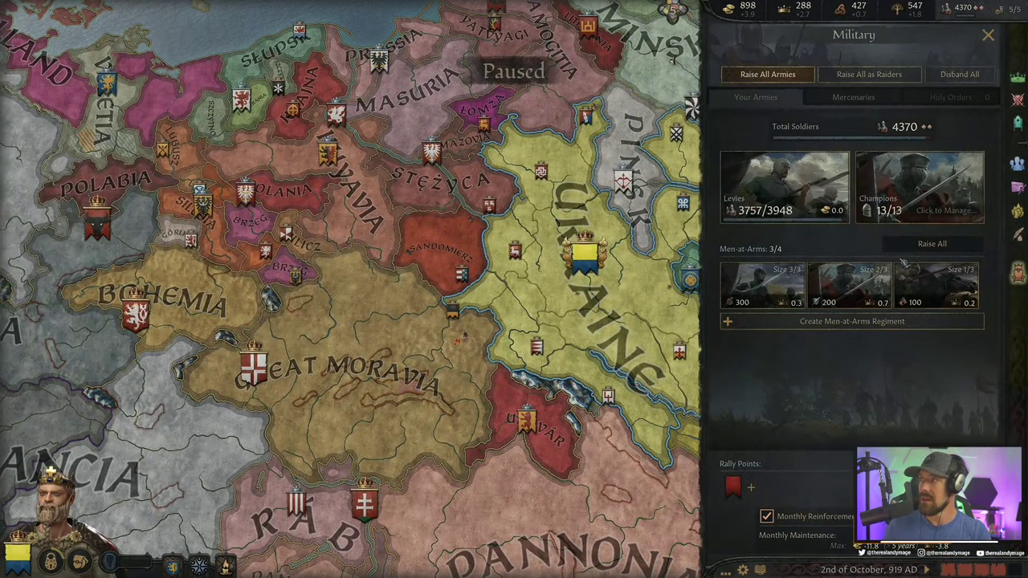
left_click(857, 323)
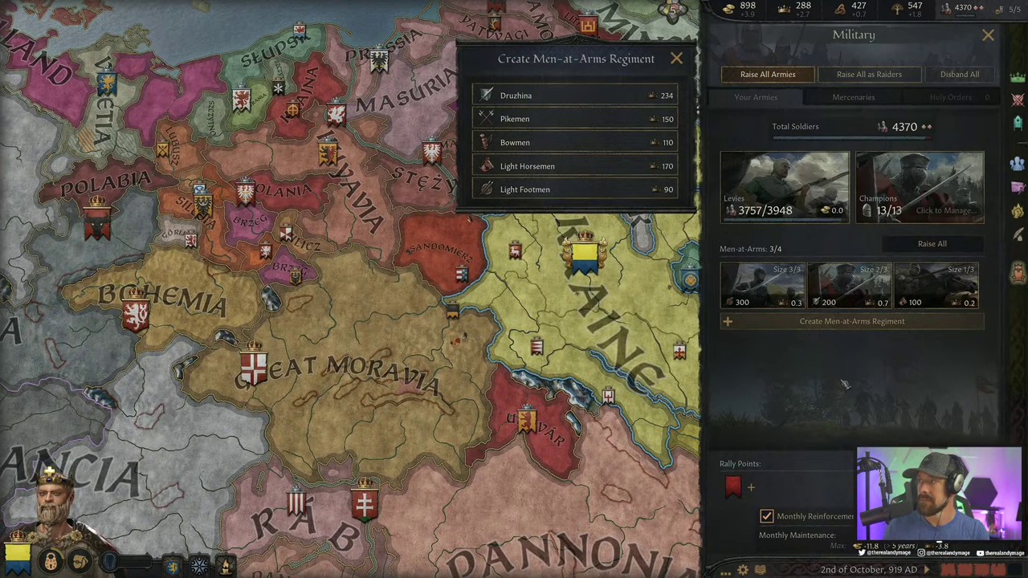
left_click(935, 293)
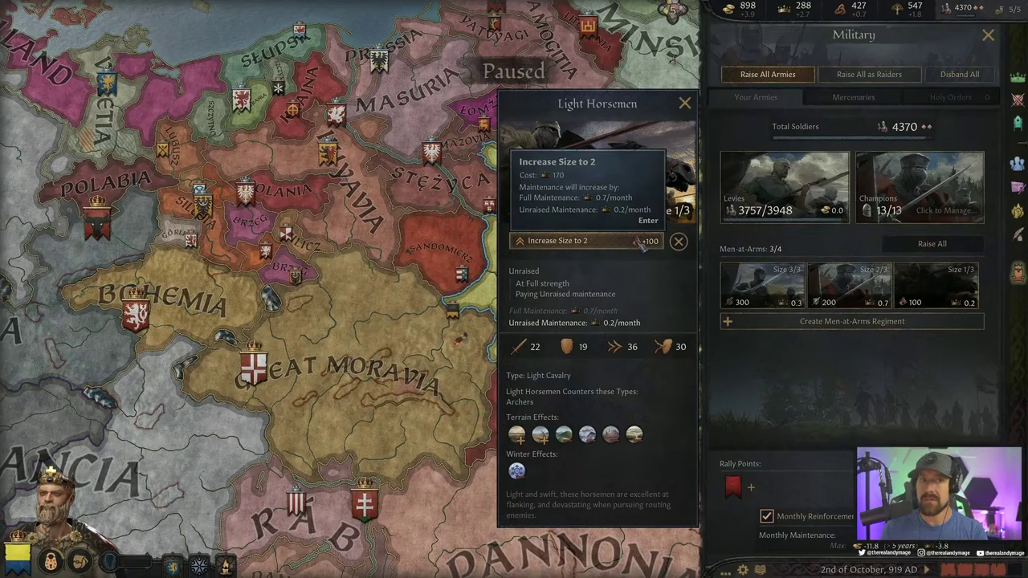
key("Escape")
key("Escape")
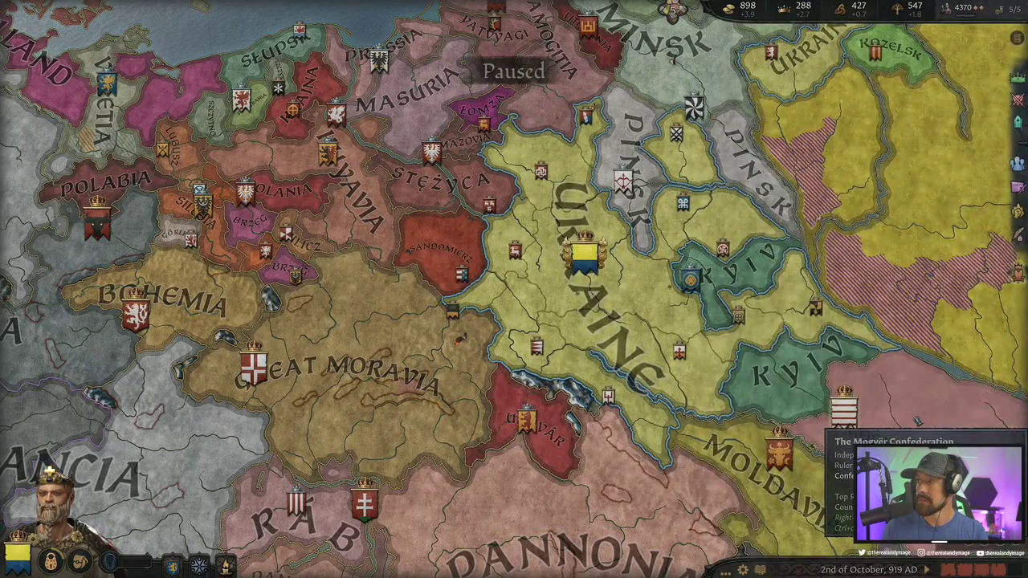
scroll(871, 309, "up", 3)
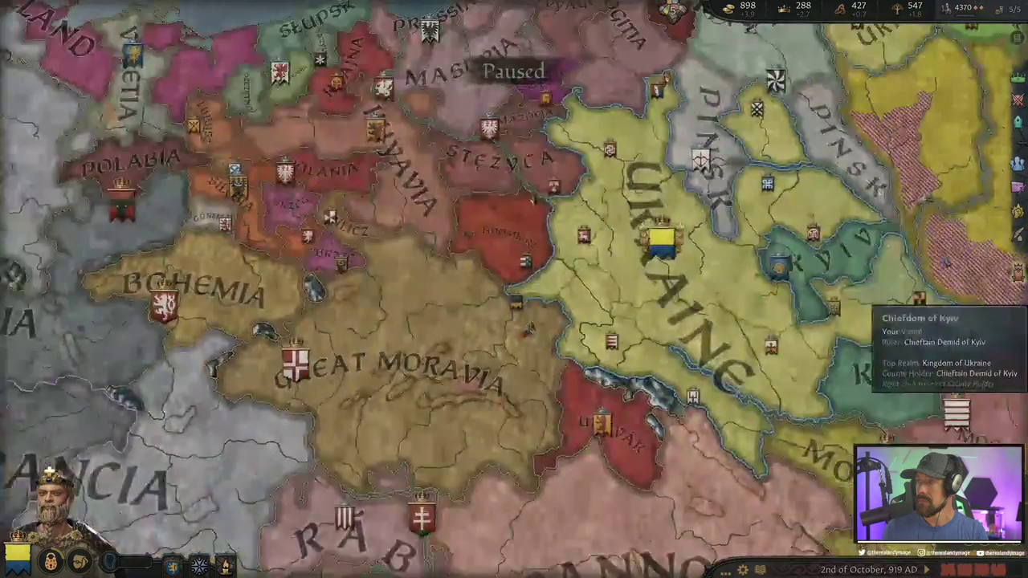
scroll(866, 304, "down", 2)
scroll(578, 297, "up", 2)
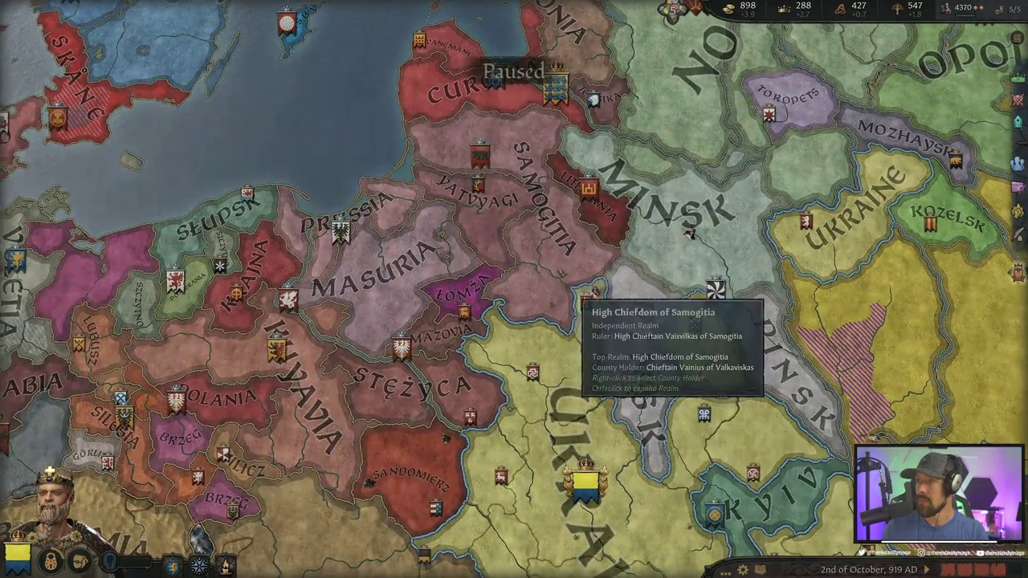
left_click(580, 300)
Open the Curonian Claim on Braslau war from Skirgaila of Lithuania's interactions, then close it
left_click(623, 247)
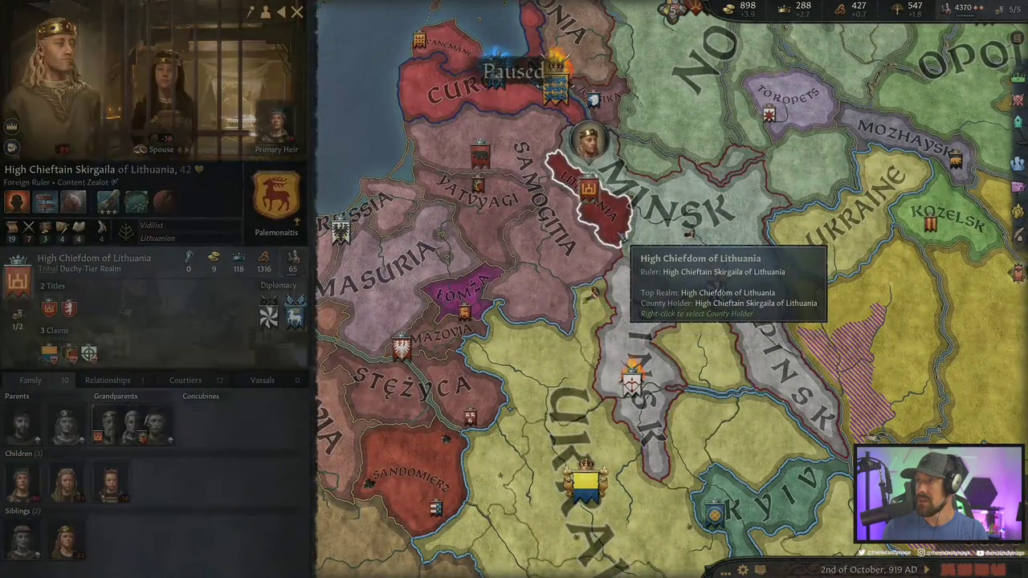
right_click(116, 64)
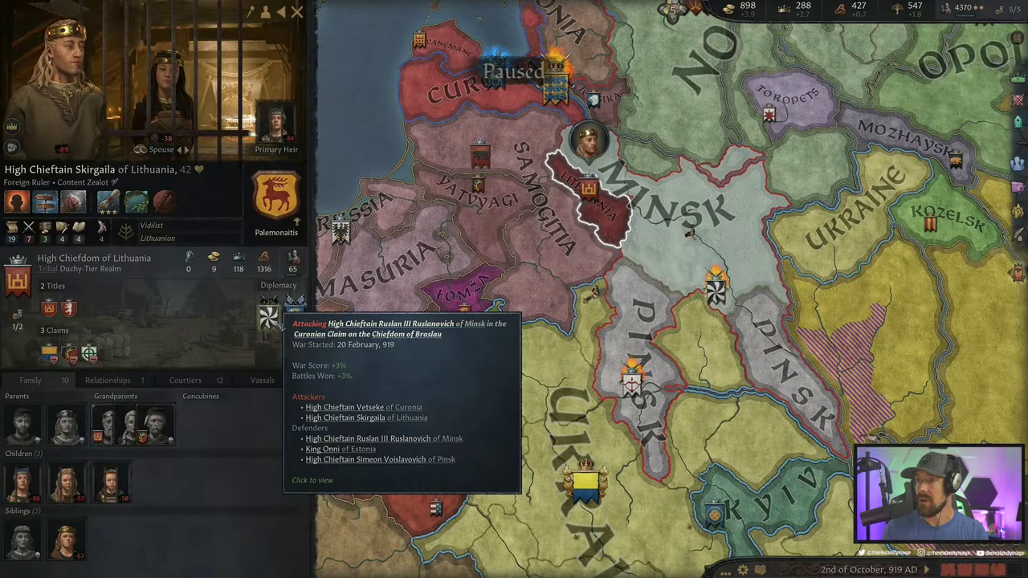
left_click(273, 318)
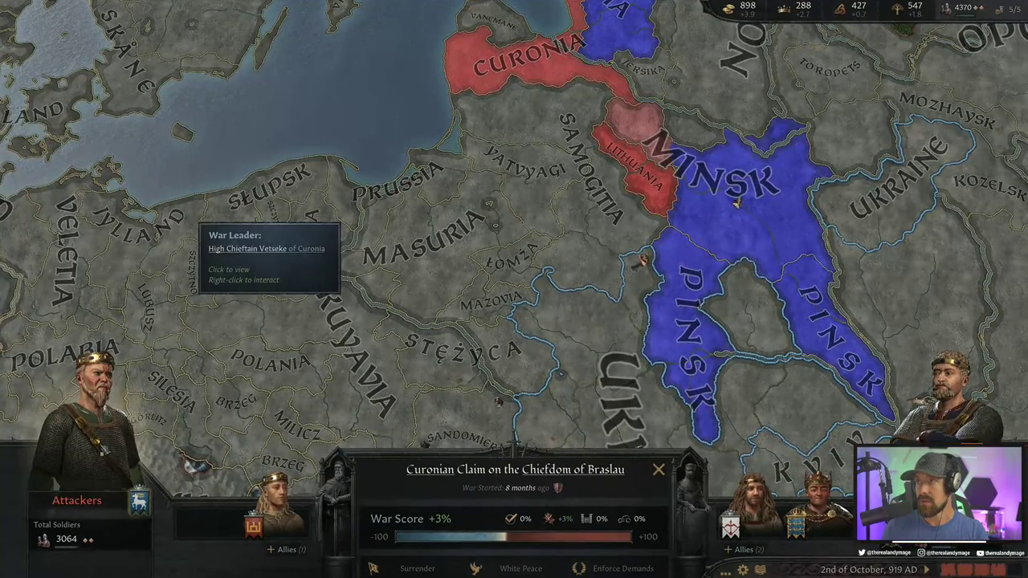
key("d")
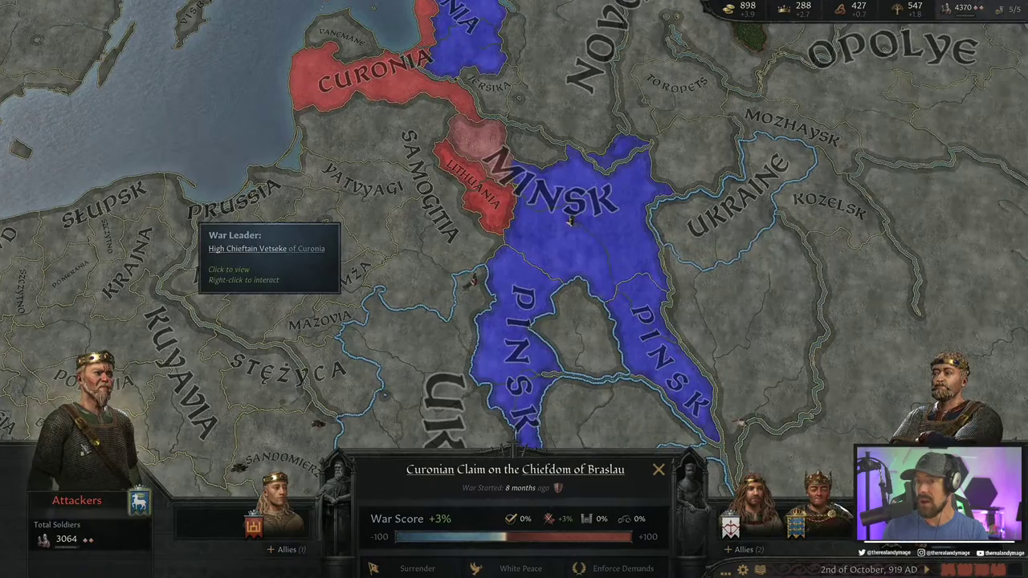
key("Escape")
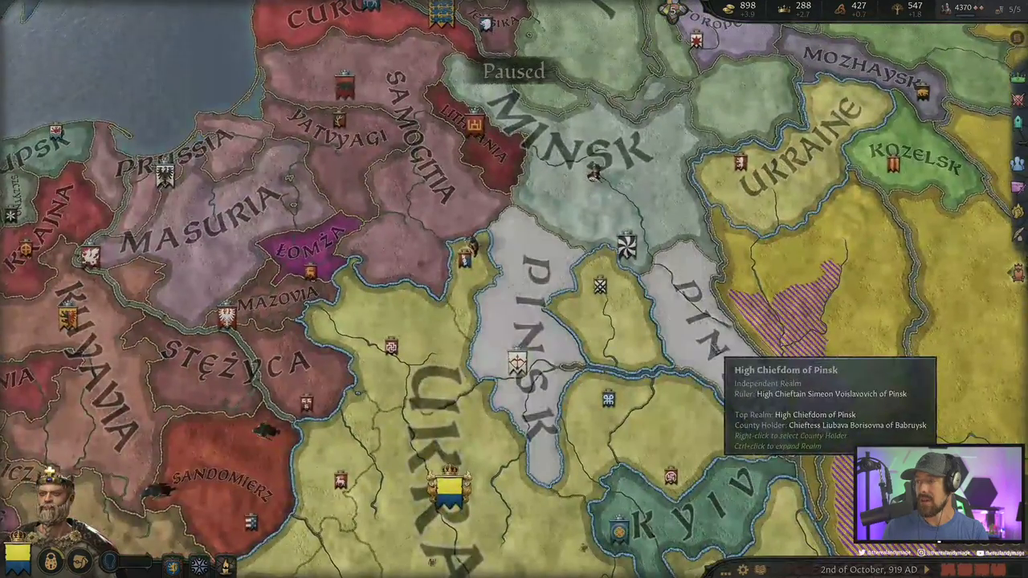
Start a war declaration against Pinsk's ruler and check which allies would defend him
left_click(597, 375)
right_click(72, 89)
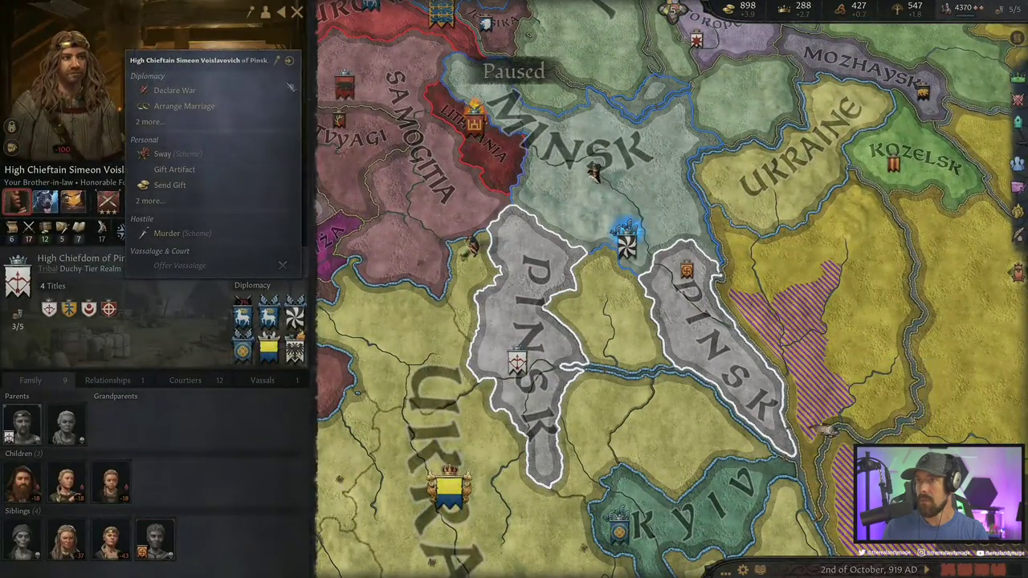
left_click(276, 92)
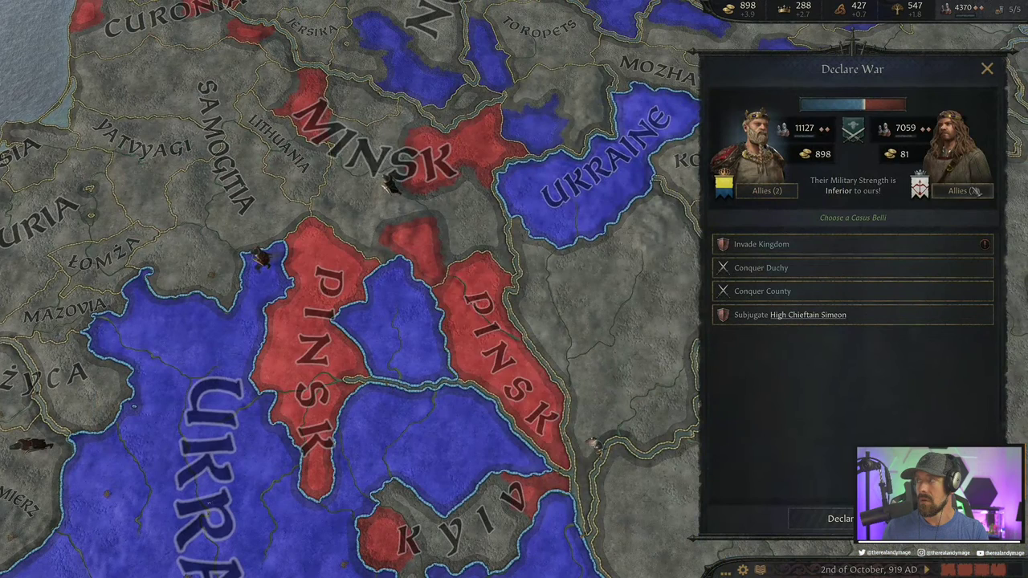
left_click(971, 190)
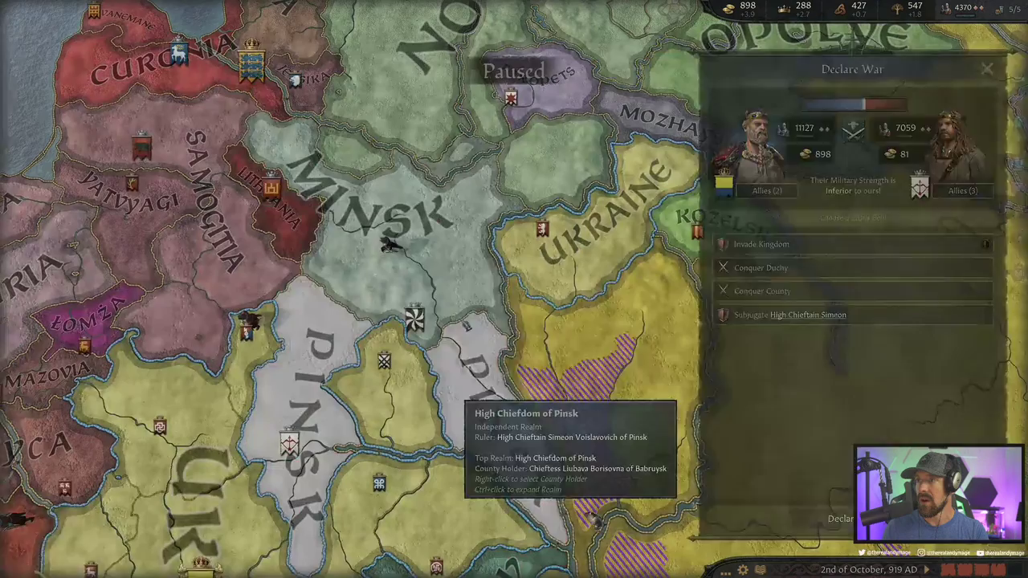
Begin declaring war on Ruslan of Minsk with Conquer Duchy, targeting the High Chiefdom of Minsk
right_click(382, 241)
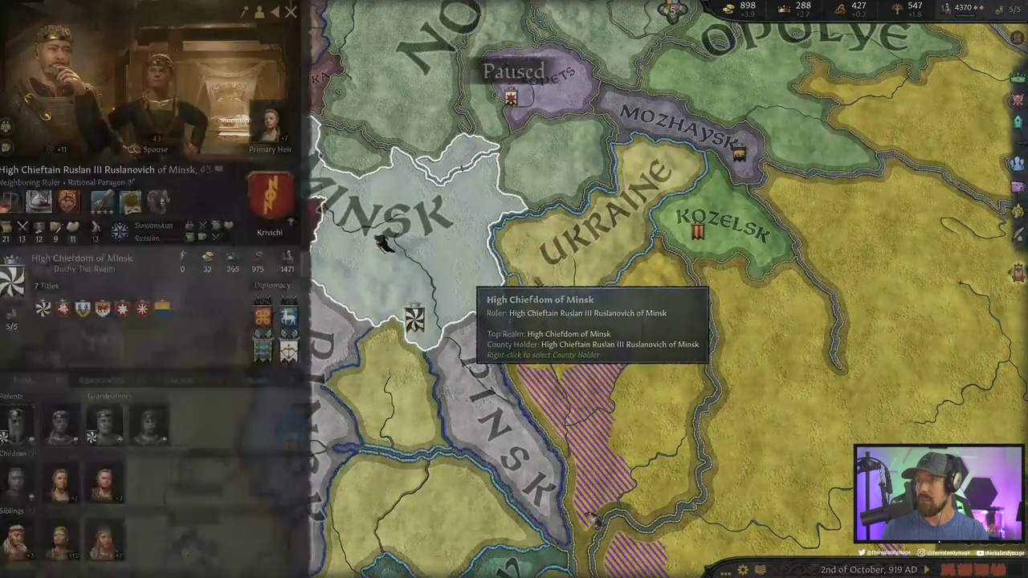
right_click(104, 68)
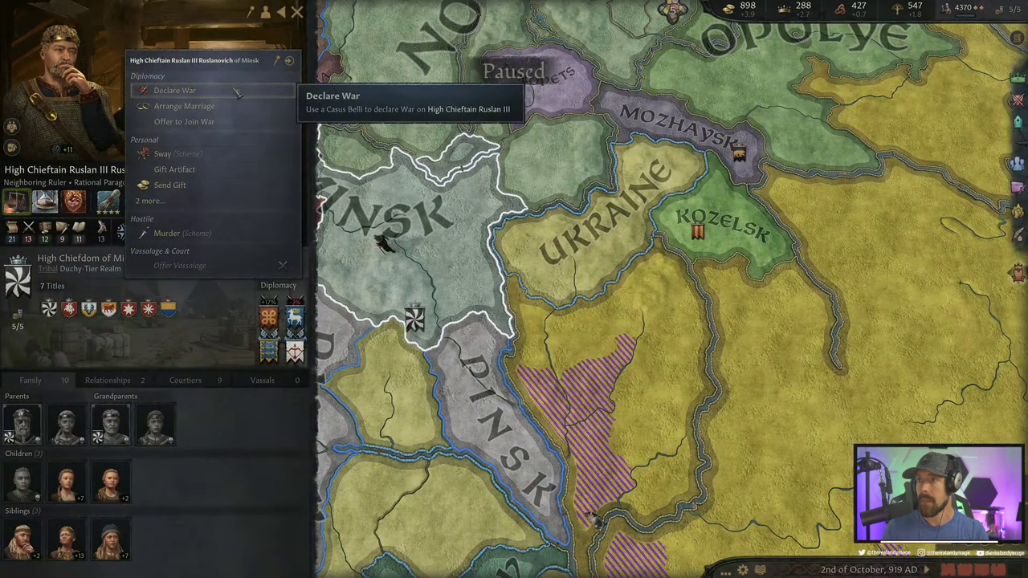
left_click(237, 94)
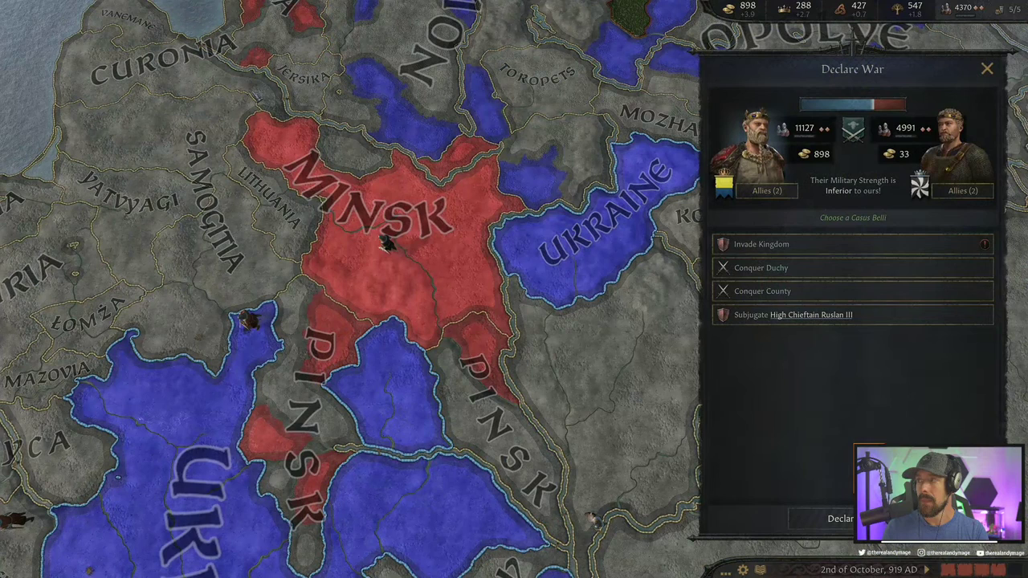
left_click(848, 292)
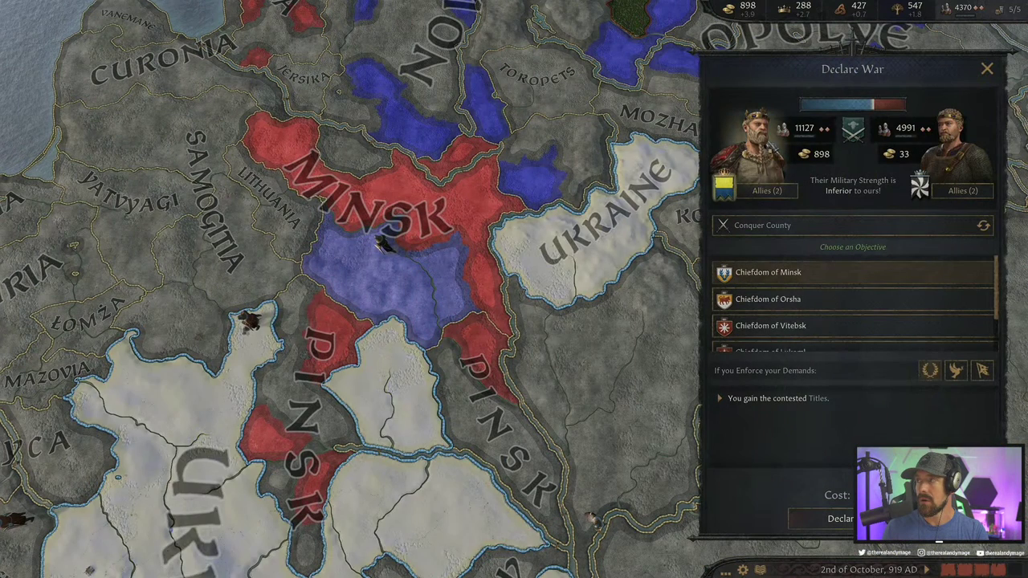
left_click(963, 228)
left_click(823, 269)
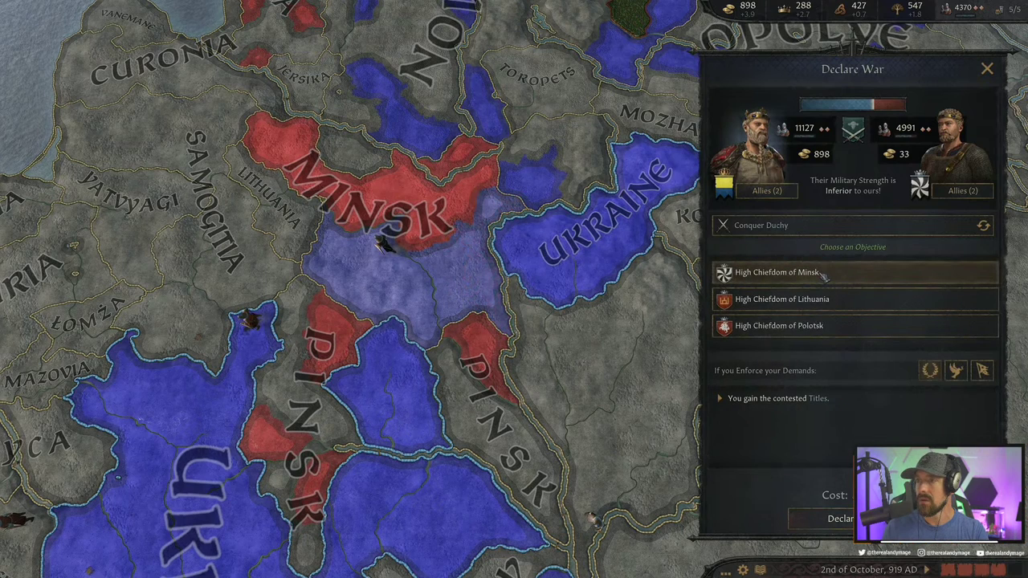
left_click(833, 300)
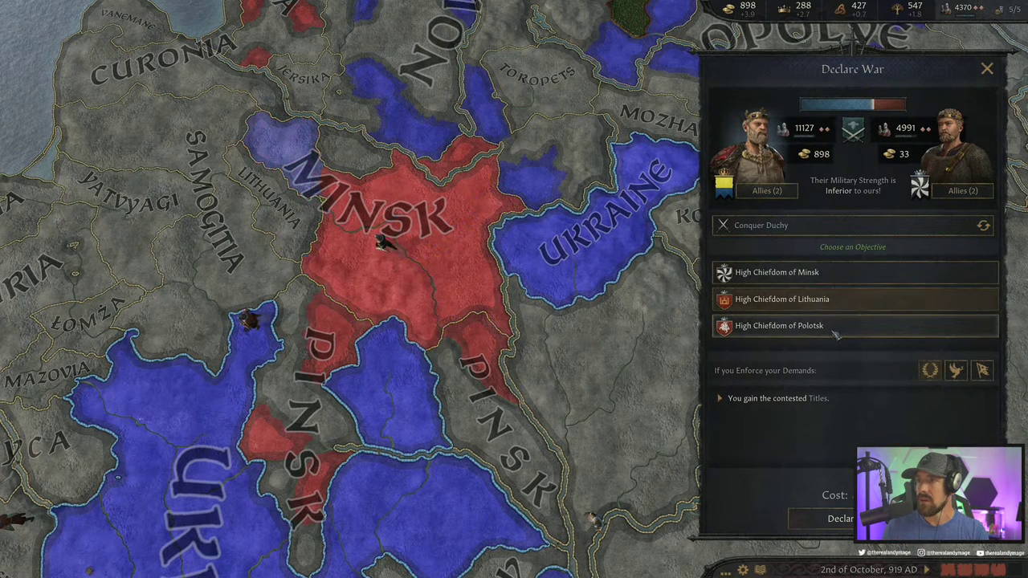
left_click(834, 332)
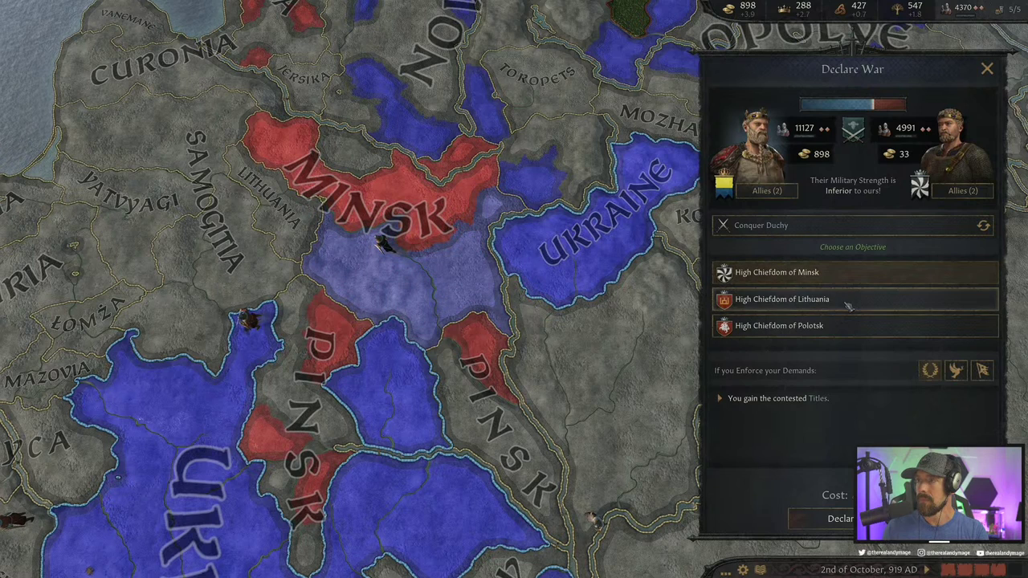
left_click(847, 302)
left_click(844, 274)
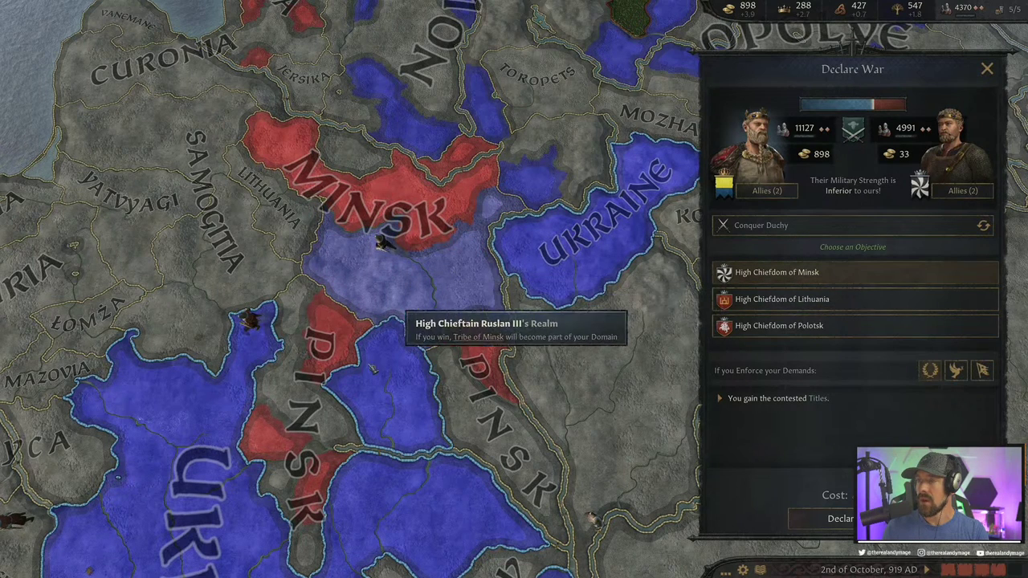
Save the game from the game menu and reopen the war declaration against Minsk
key("Escape")
key("Escape")
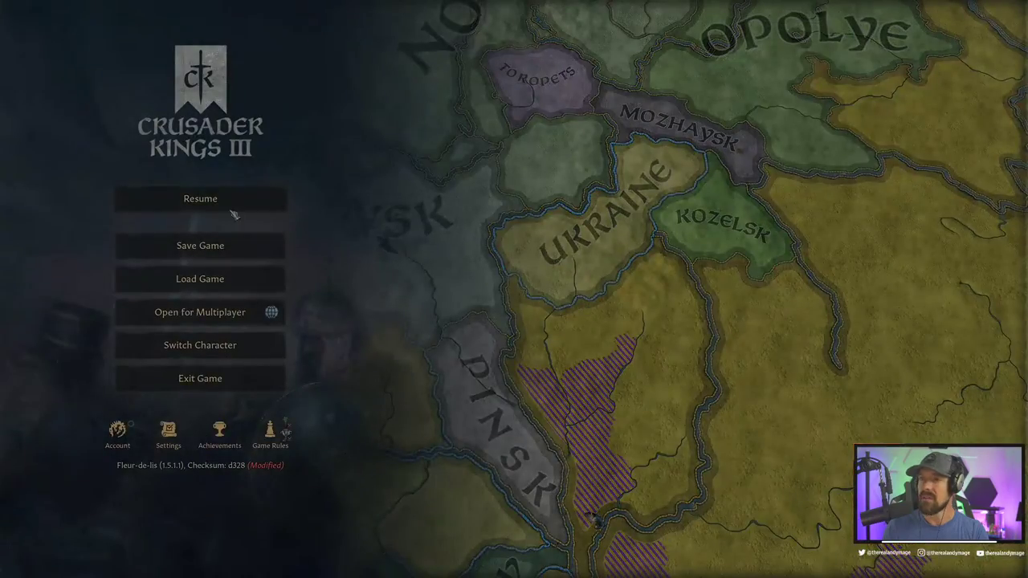
left_click(252, 246)
key("Escape")
key("Escape")
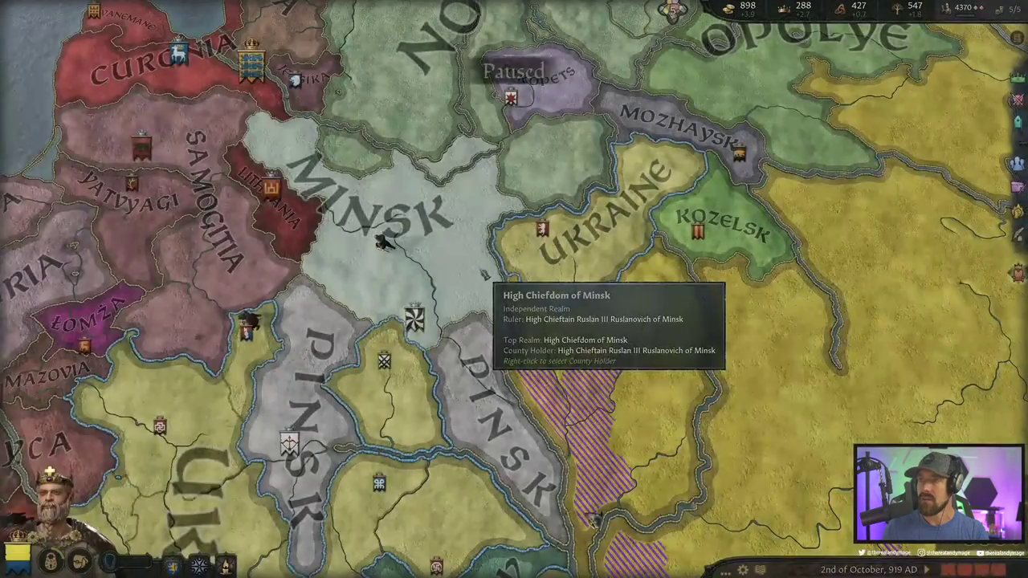
left_click(269, 317)
left_click(185, 104)
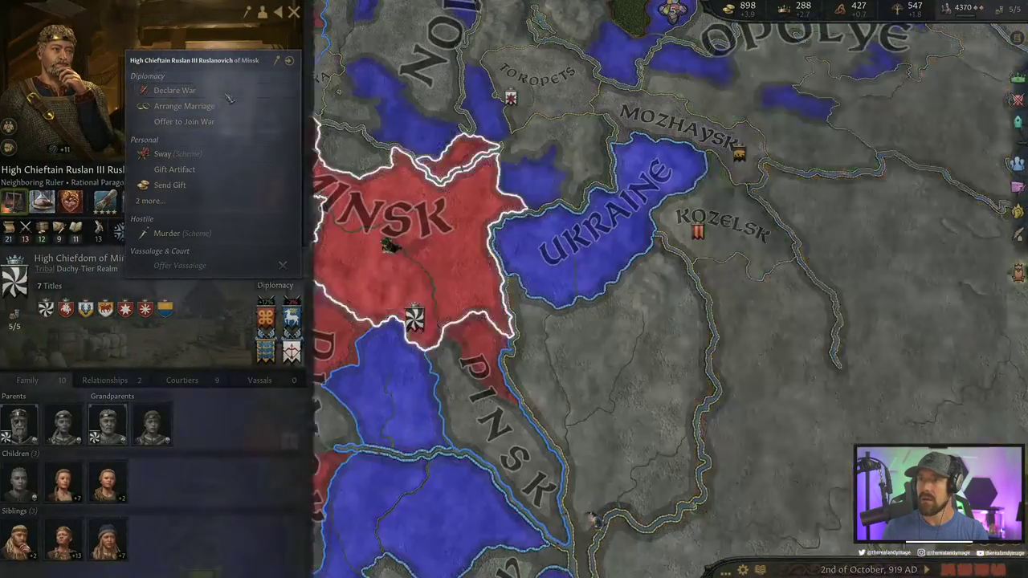
Compare Subjugate, settle on Conquer Duchy against Minsk, and declare the war
left_click(872, 270)
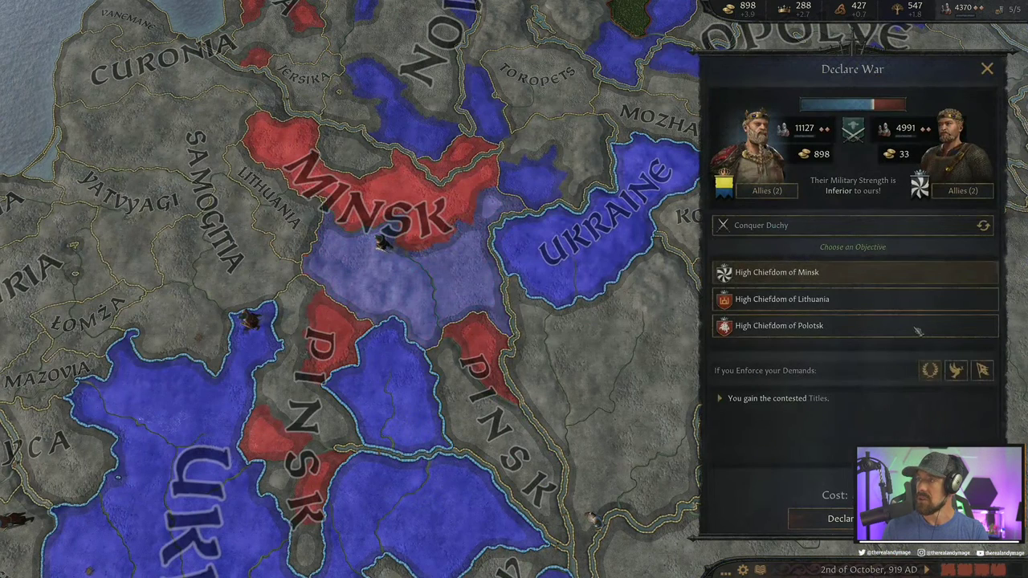
left_click(975, 233)
left_click(860, 321)
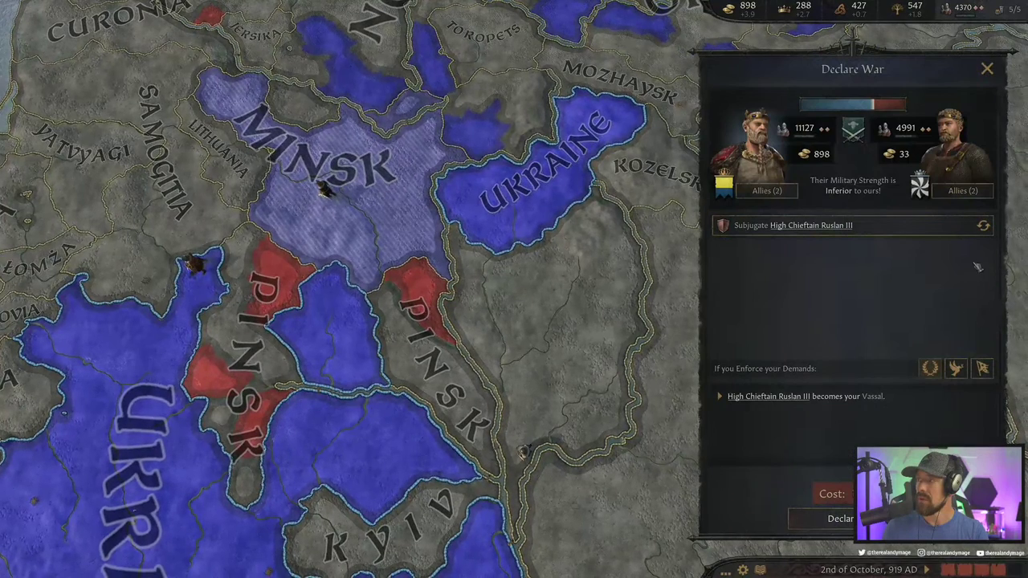
left_click(981, 227)
left_click(892, 265)
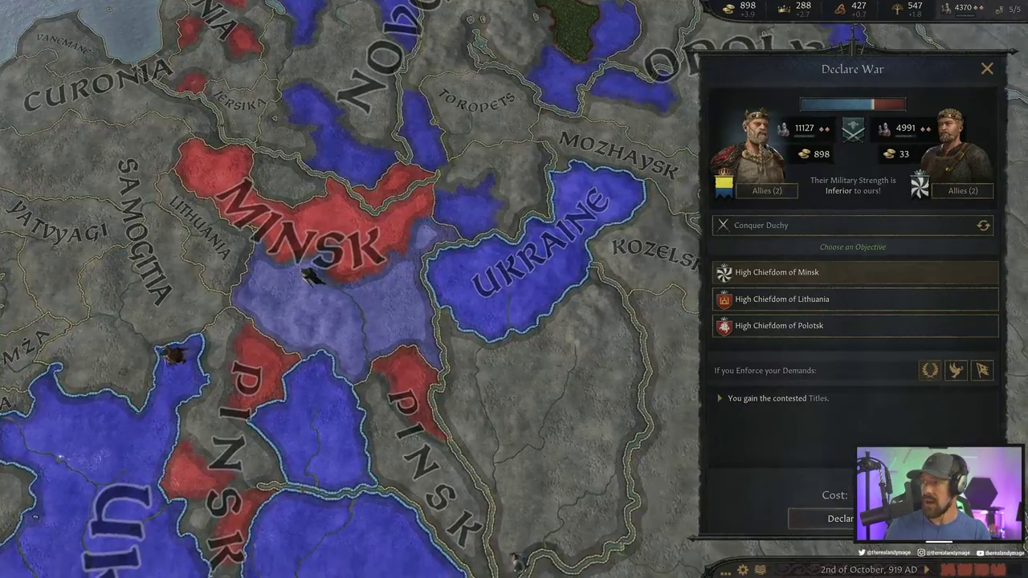
left_click(835, 518)
Move the Zaslavl rally point to Smolensk and raise all armies there
scroll(503, 304, "up", 3)
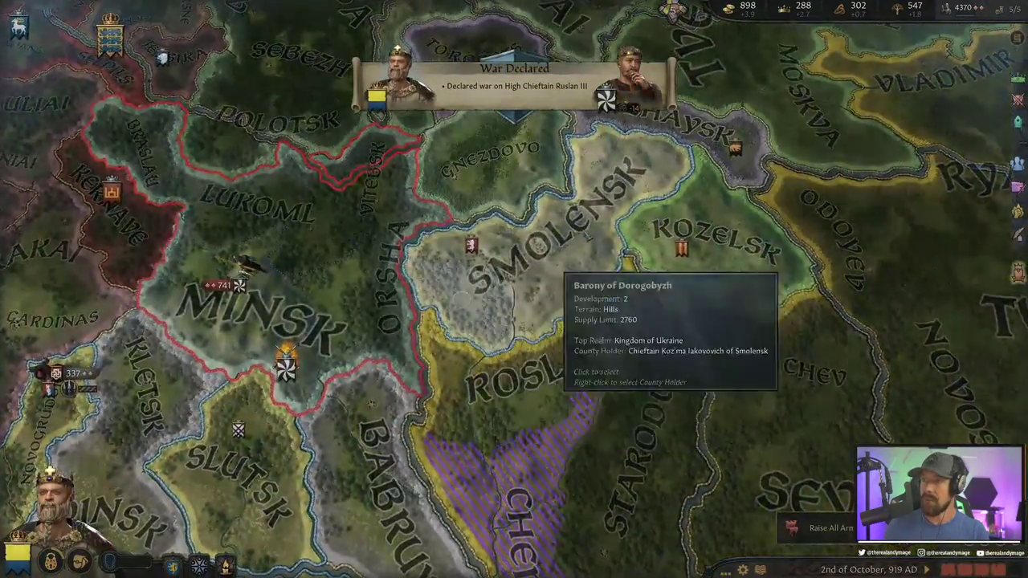
scroll(624, 215, "up", 2)
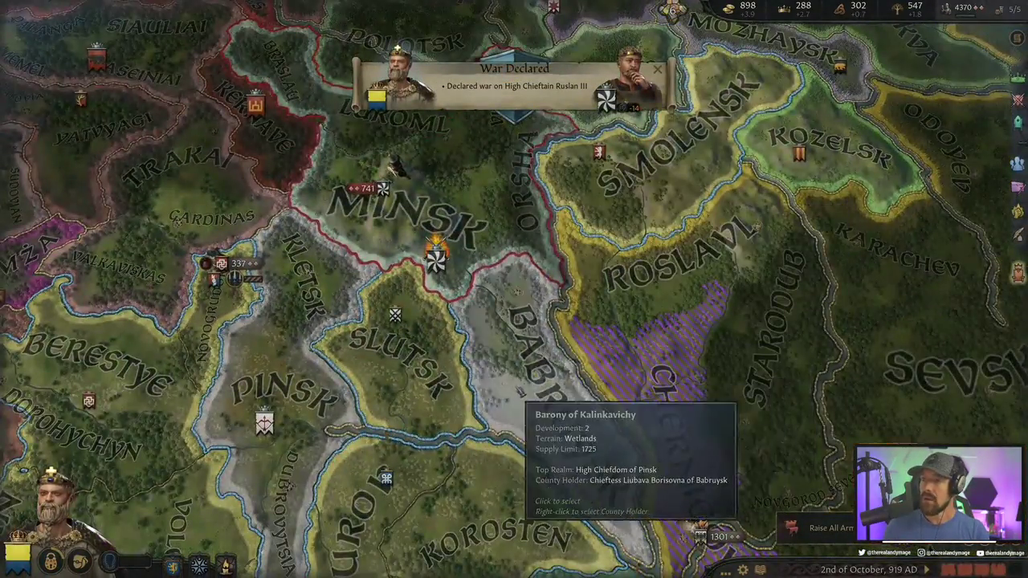
left_click_drag(586, 396, 811, 170)
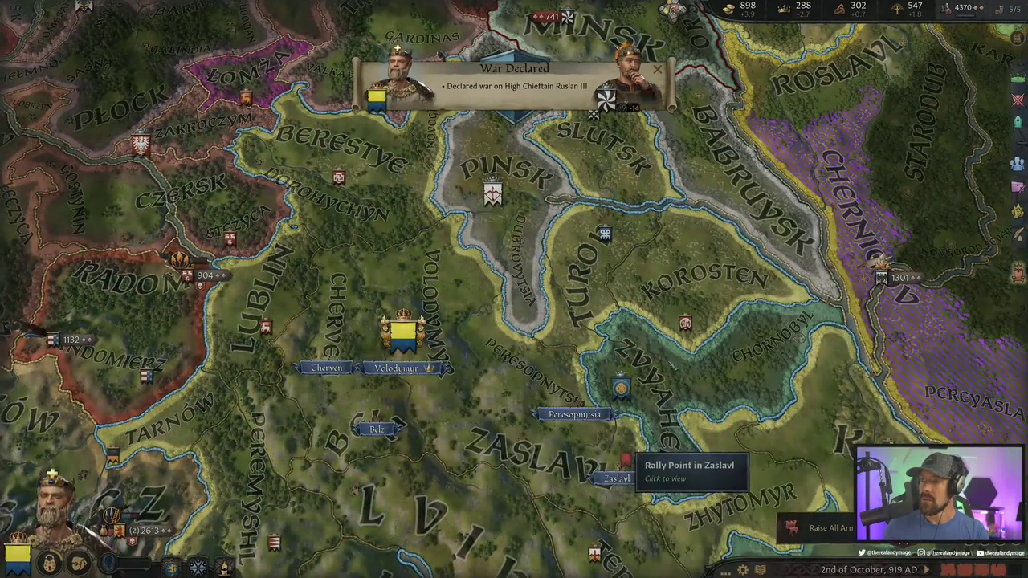
left_click(624, 460)
right_click(617, 219)
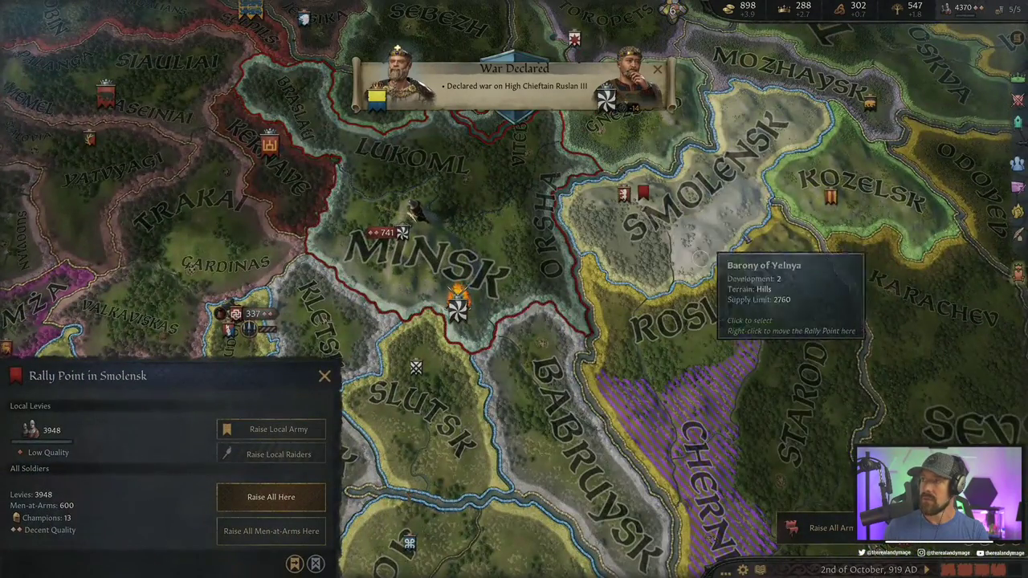
left_click(281, 497)
key("space")
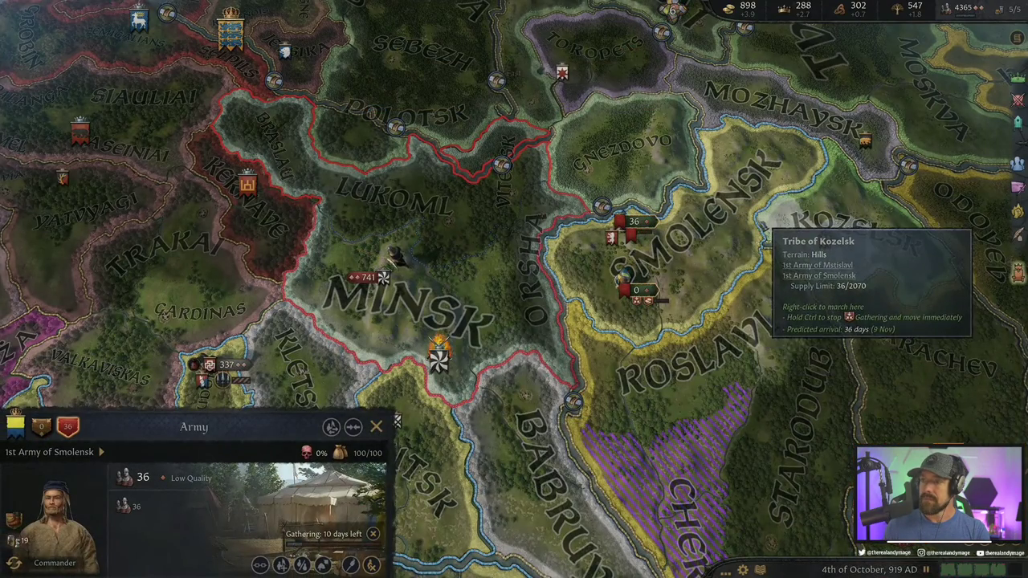
key("space")
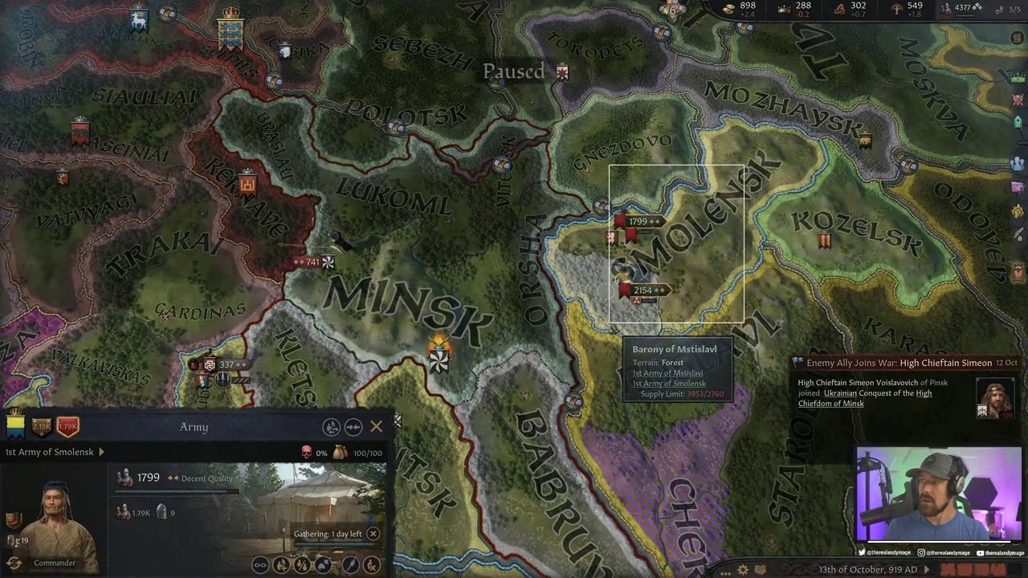
key("space")
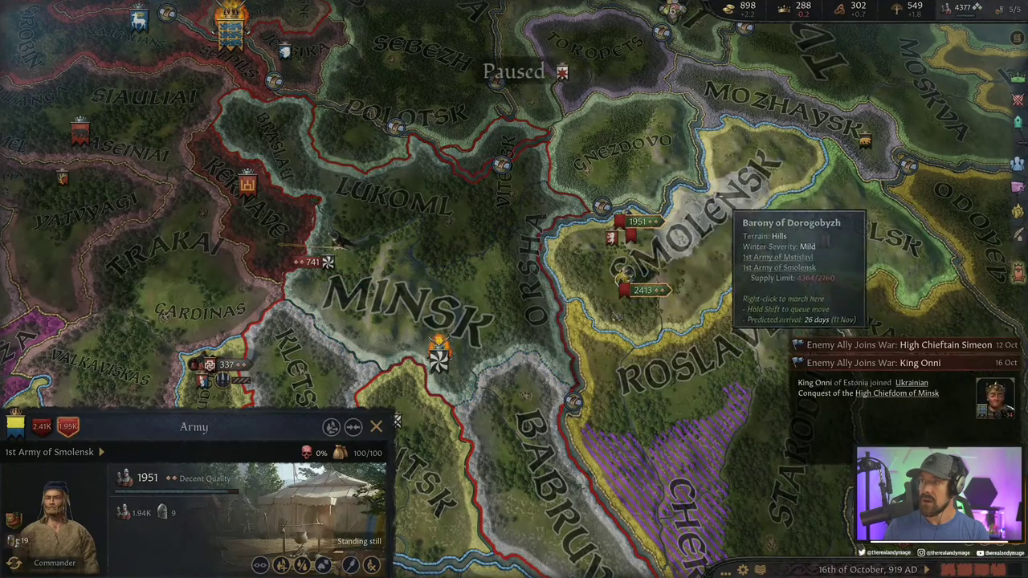
March the Smolensk army toward Vitebsk and let a few days pass
scroll(531, 199, "up", 2)
right_click(517, 173)
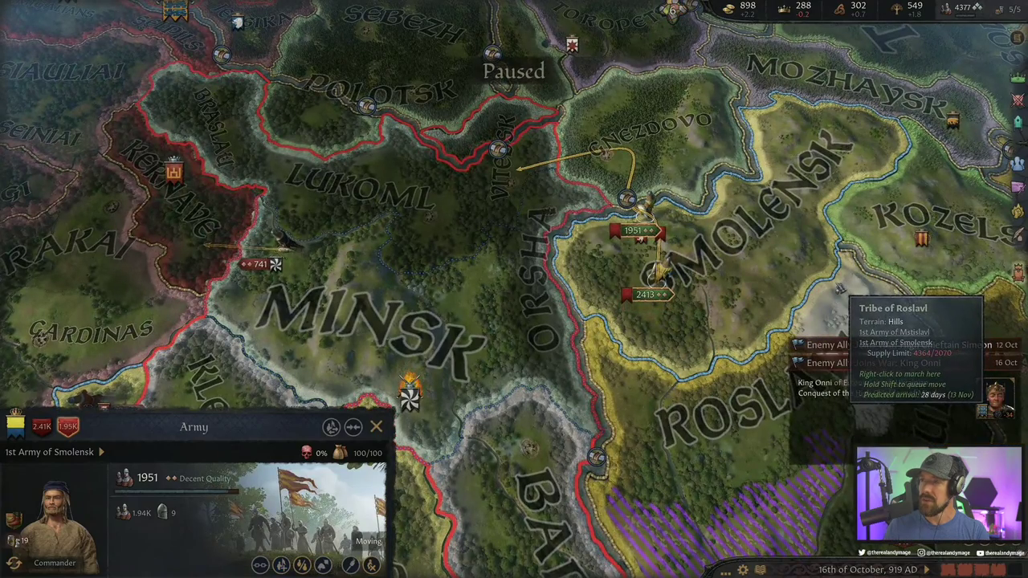
key("space")
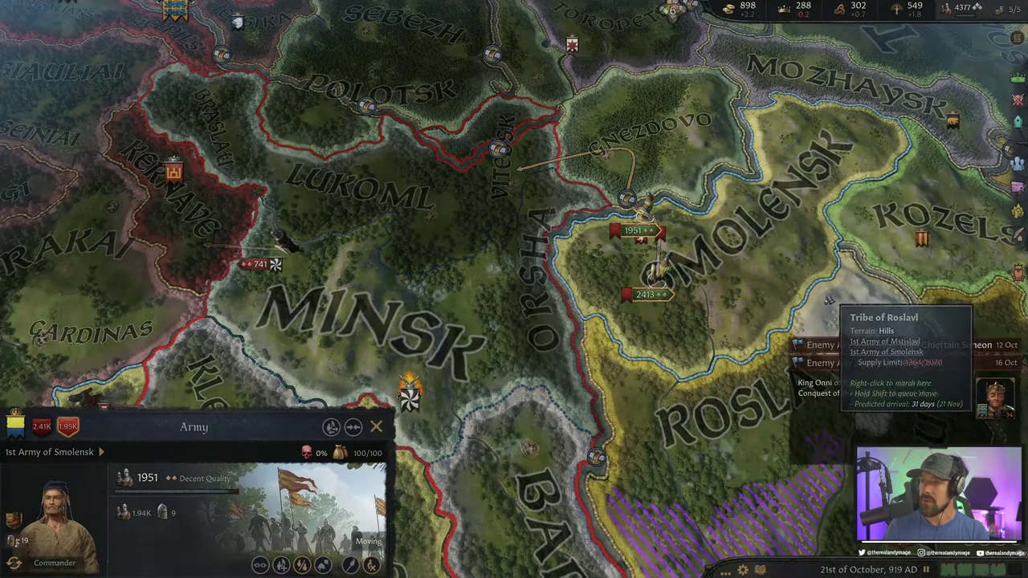
key("space")
Send the 2413-strong 1st Army of Mstislavl to Tribe of Babruysk and resume time
left_click(639, 295)
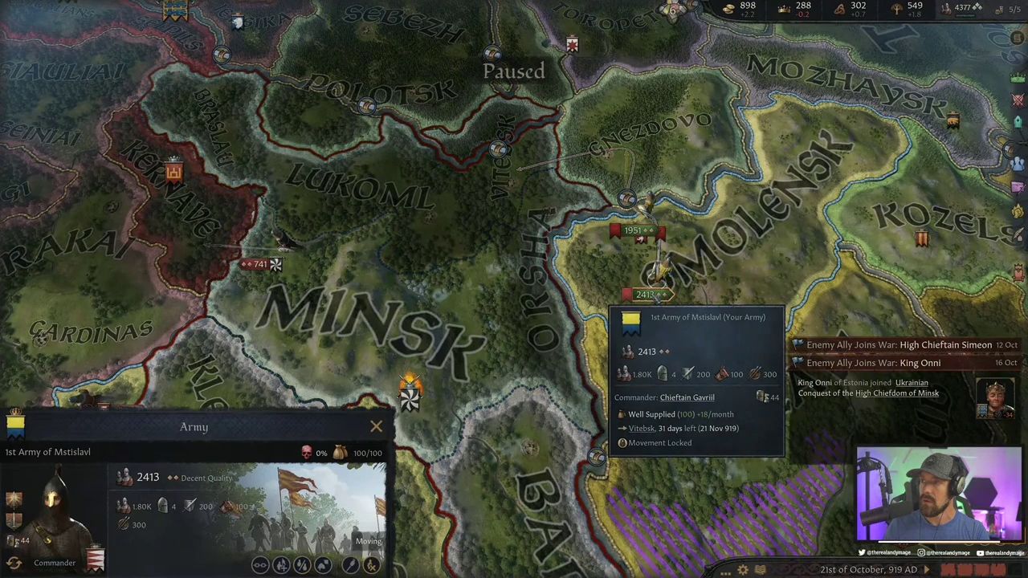
right_click(530, 448)
key("space")
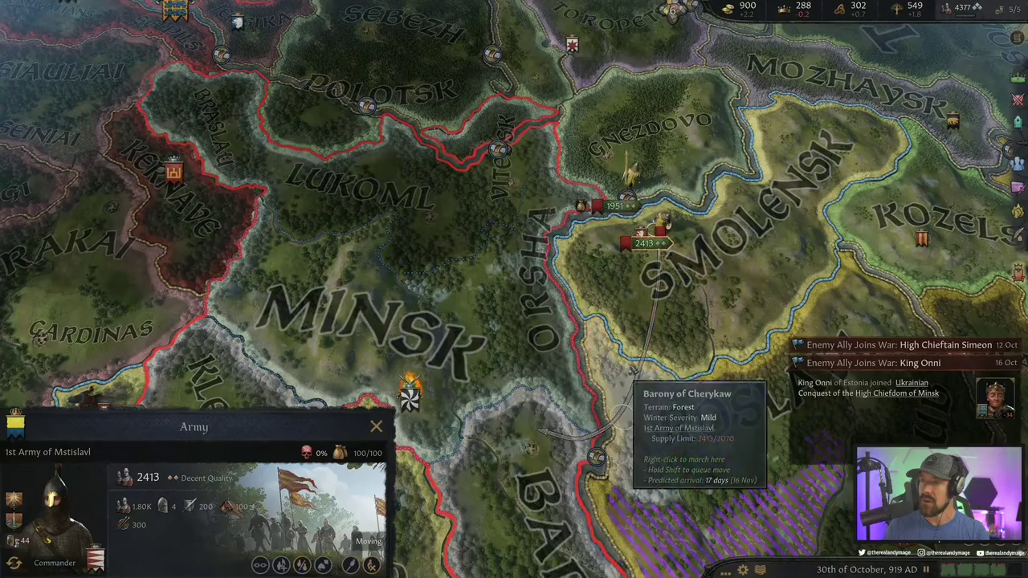
left_click_drag(635, 305, 755, 245)
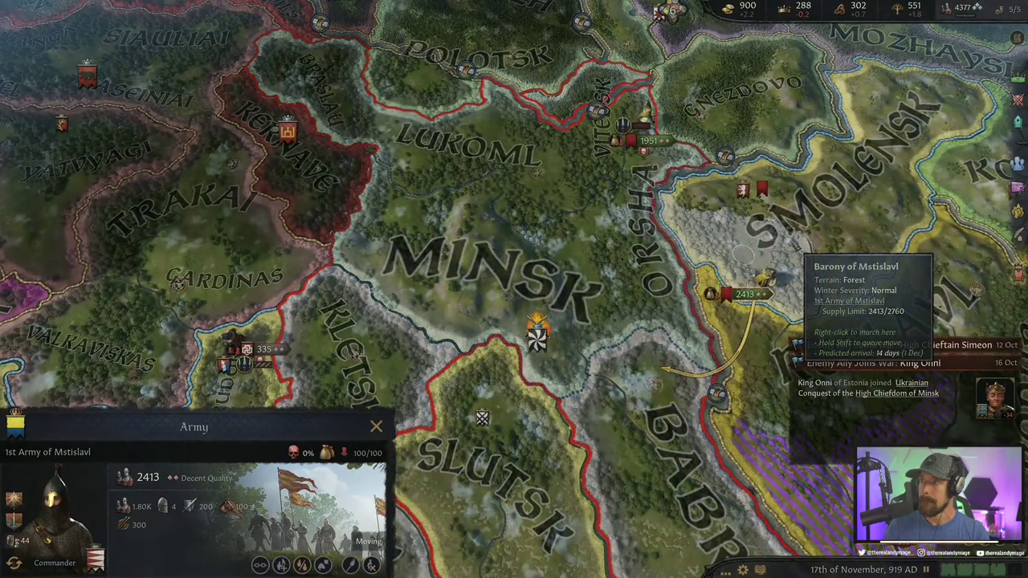
scroll(755, 245, "down", 2)
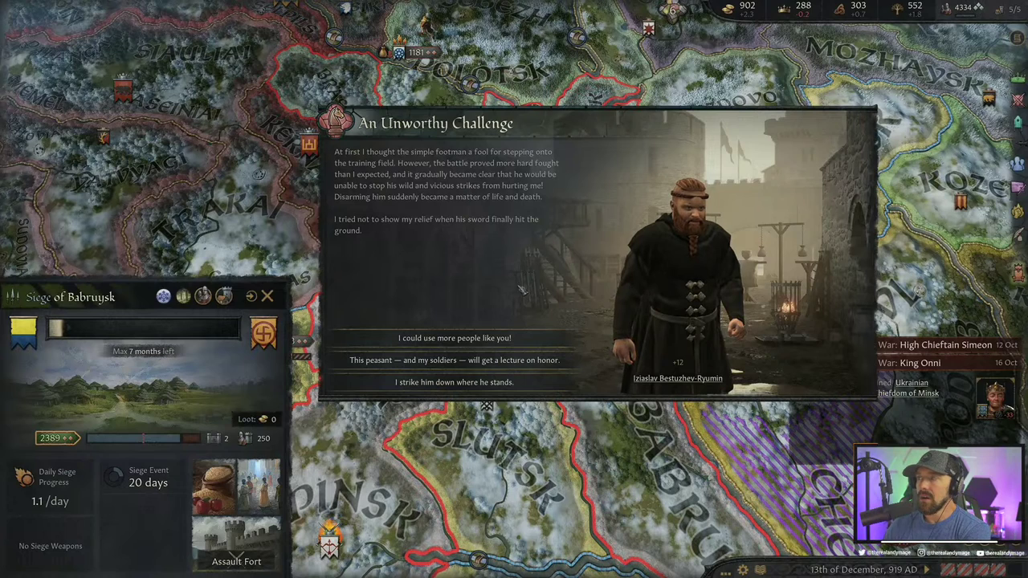
Compare Iziaslav Bestuzhev-Ryumin's prowess against the realm's champions in the military overview
mouse_move(521, 339)
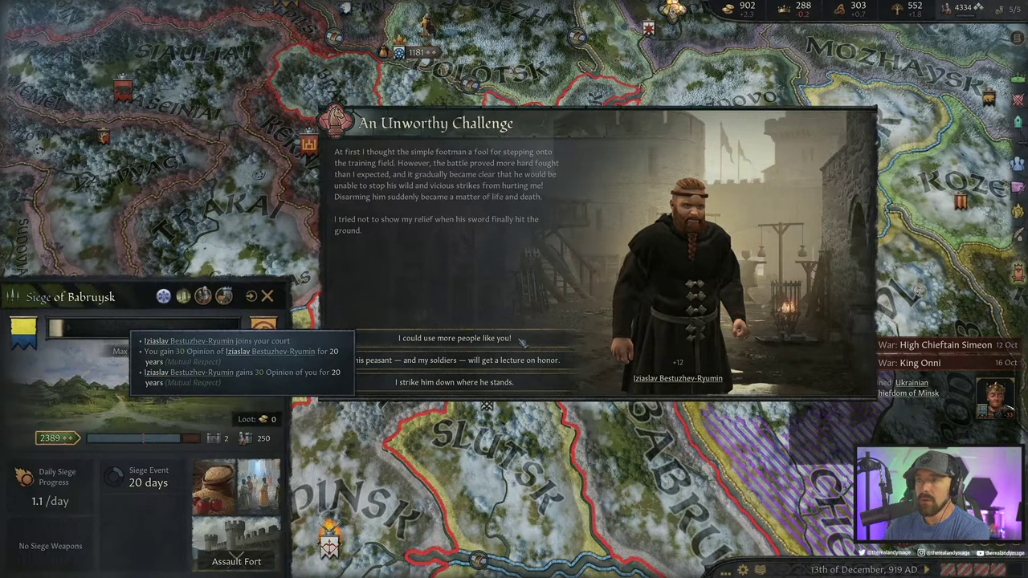
left_click(680, 289)
mouse_move(67, 146)
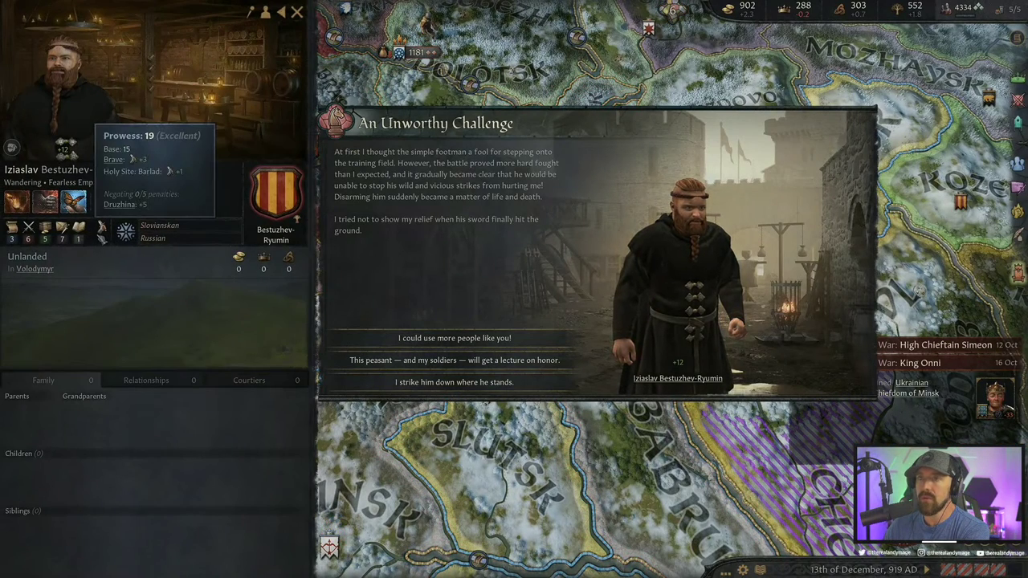
mouse_move(458, 369)
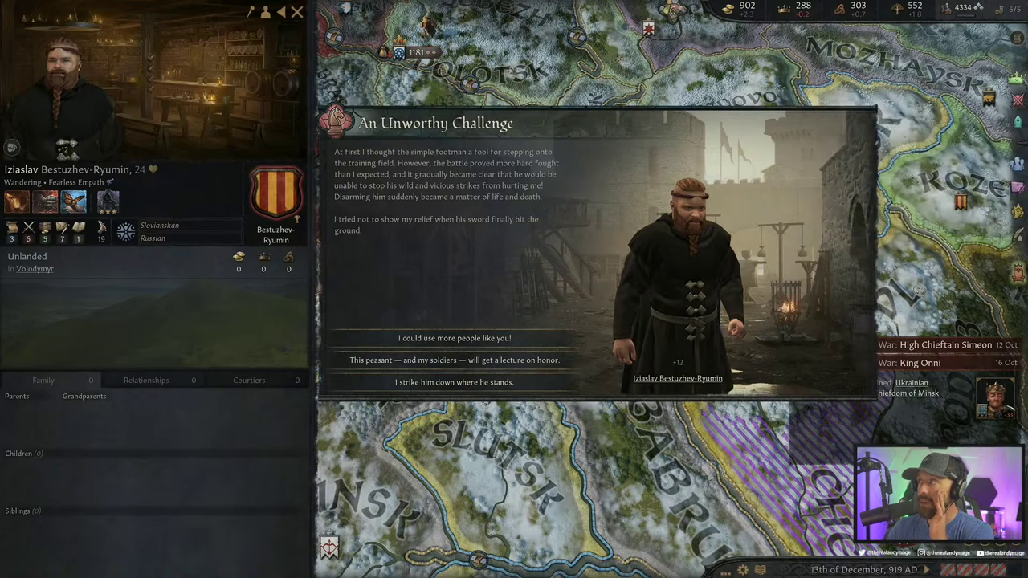
left_click(1016, 100)
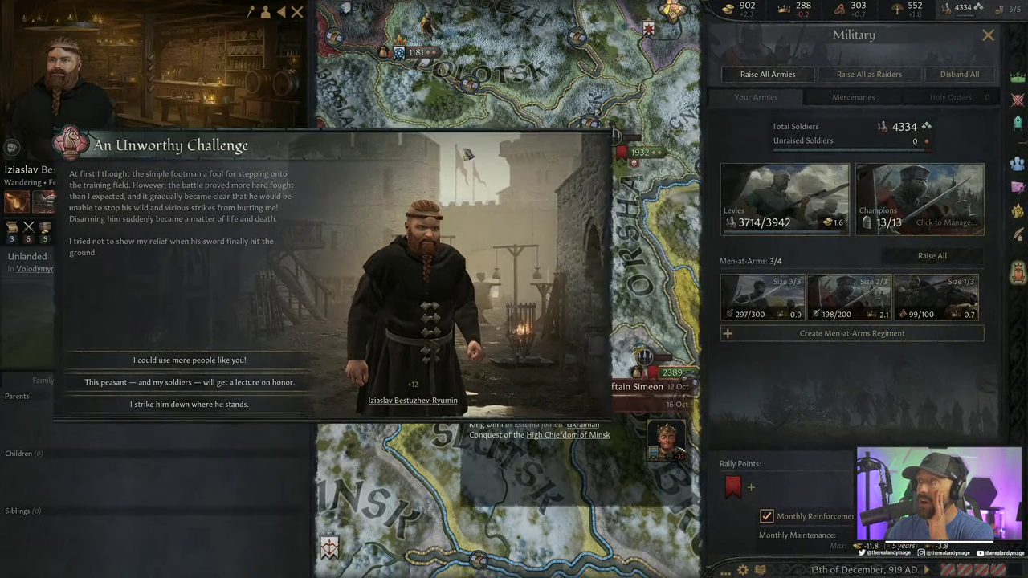
left_click(943, 213)
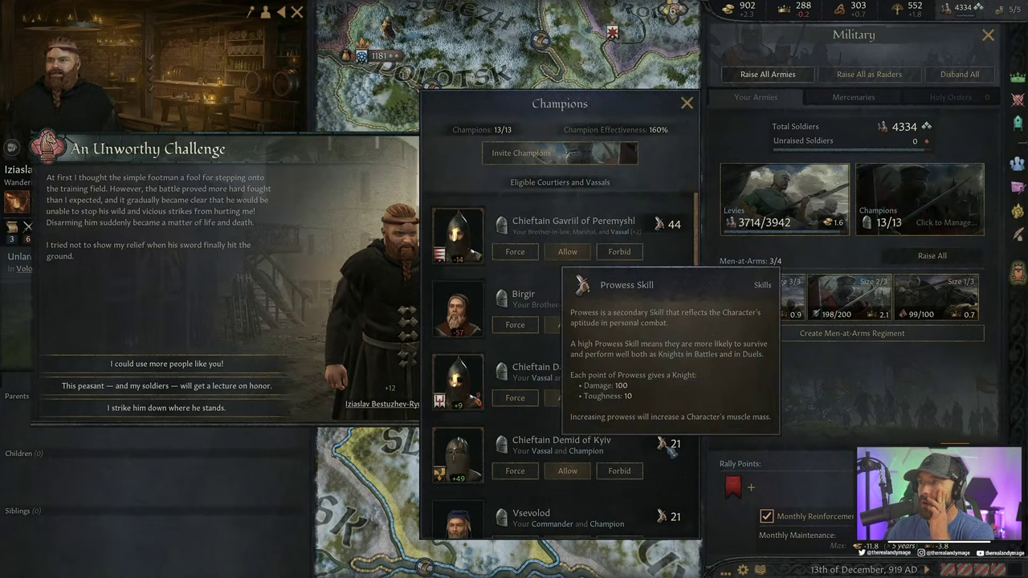
mouse_move(462, 237)
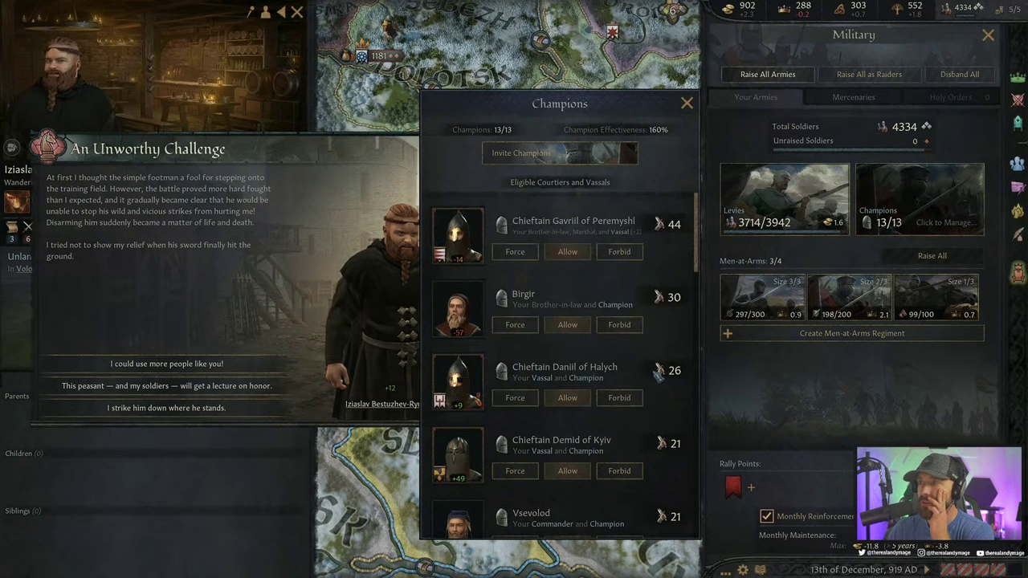
scroll(668, 375, "down", 1)
scroll(678, 375, "down", 1)
scroll(678, 375, "down", 1)
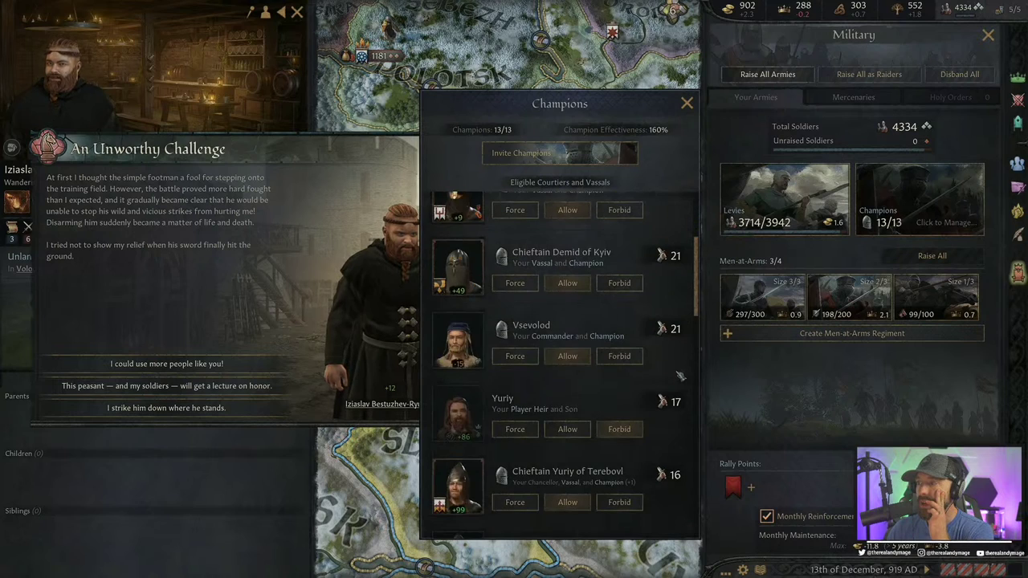
scroll(679, 377, "down", 1)
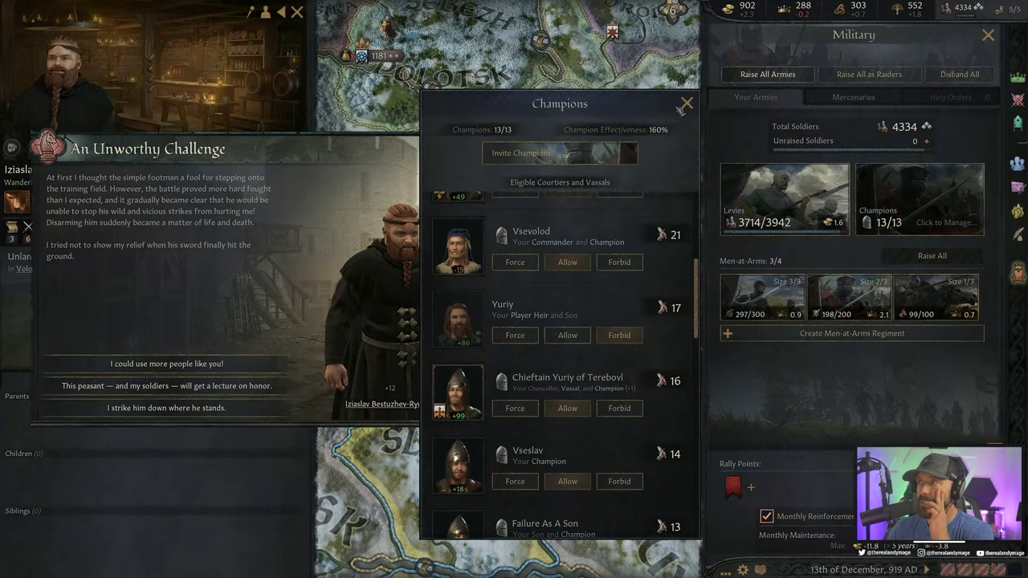
left_click(685, 104)
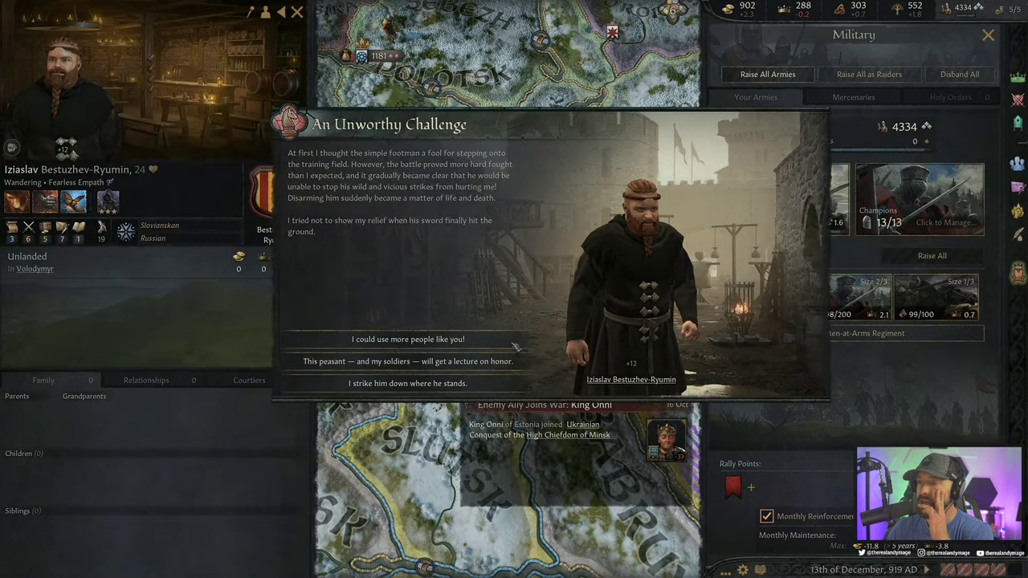
Answer 'I could use more people like you!' to welcome the footman into court
mouse_move(480, 357)
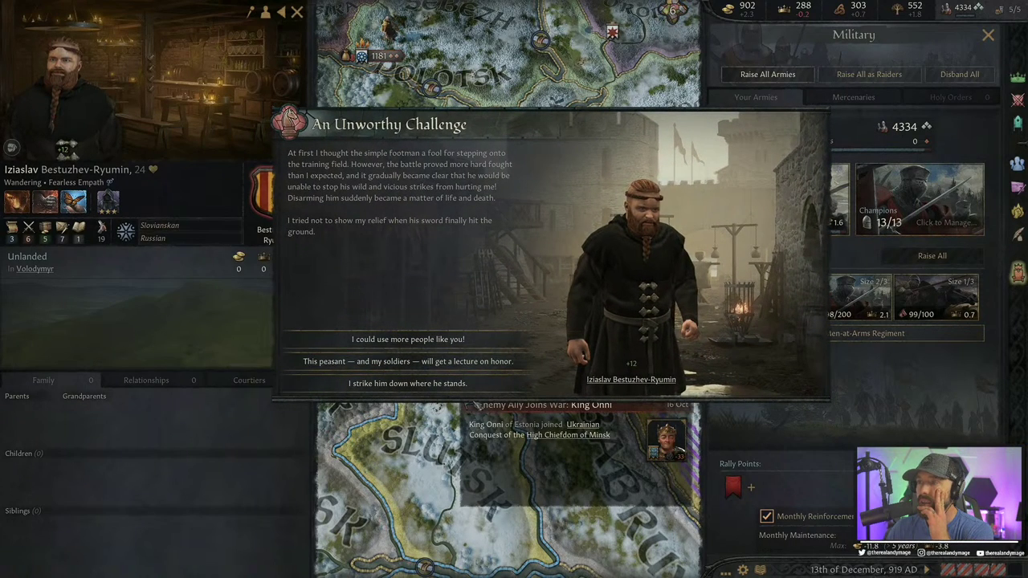
mouse_move(478, 388)
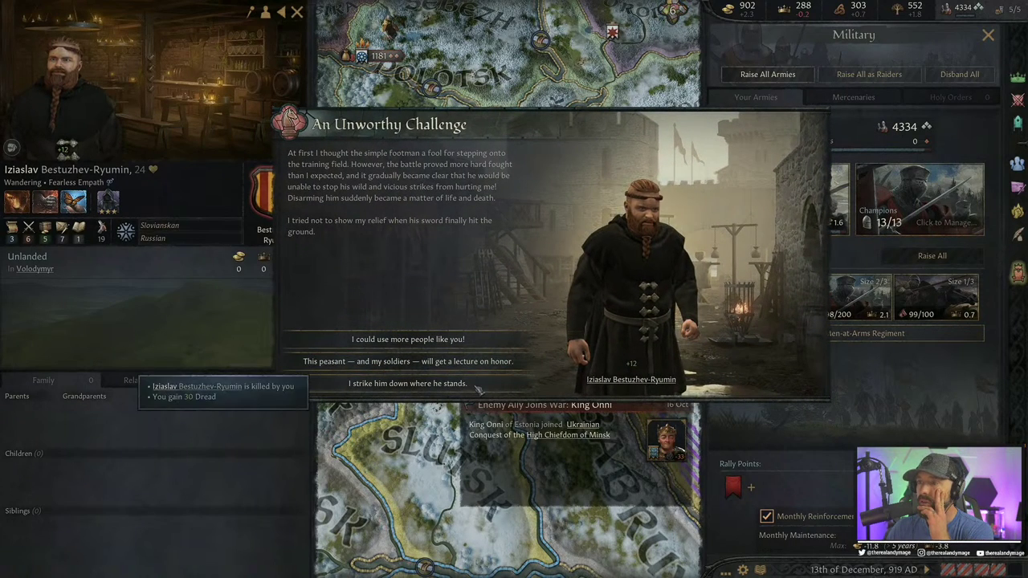
left_click(476, 347)
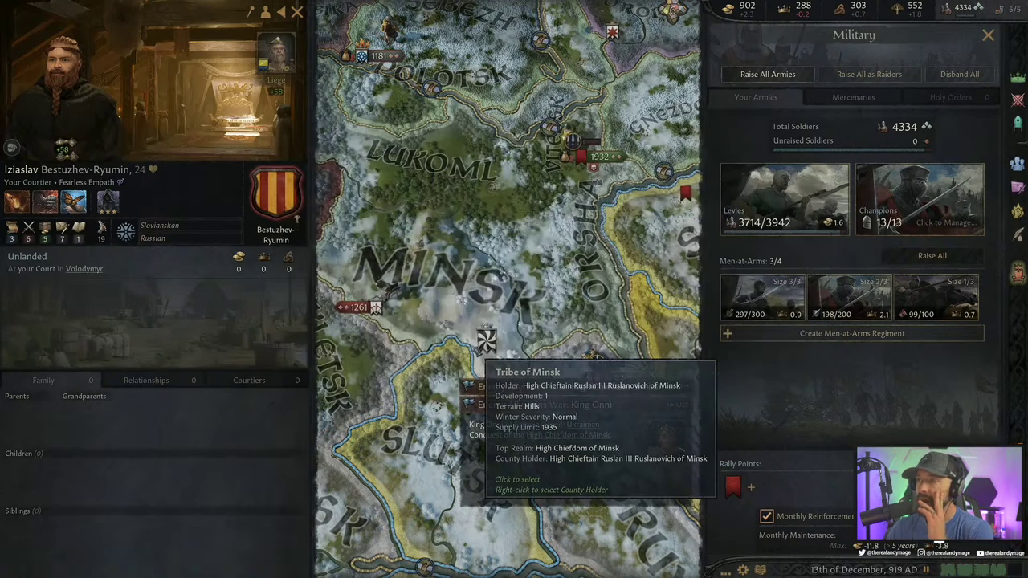
key("space")
Review the champions list again, then close it and Iziaslav's character details
left_click(916, 221)
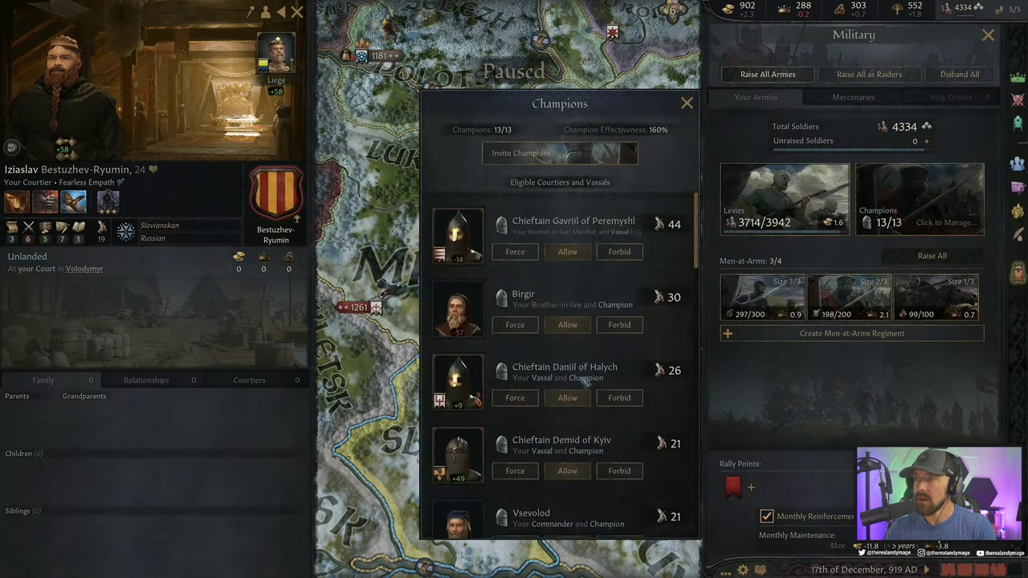
scroll(552, 481, "down", 1)
scroll(552, 504, "down", 1)
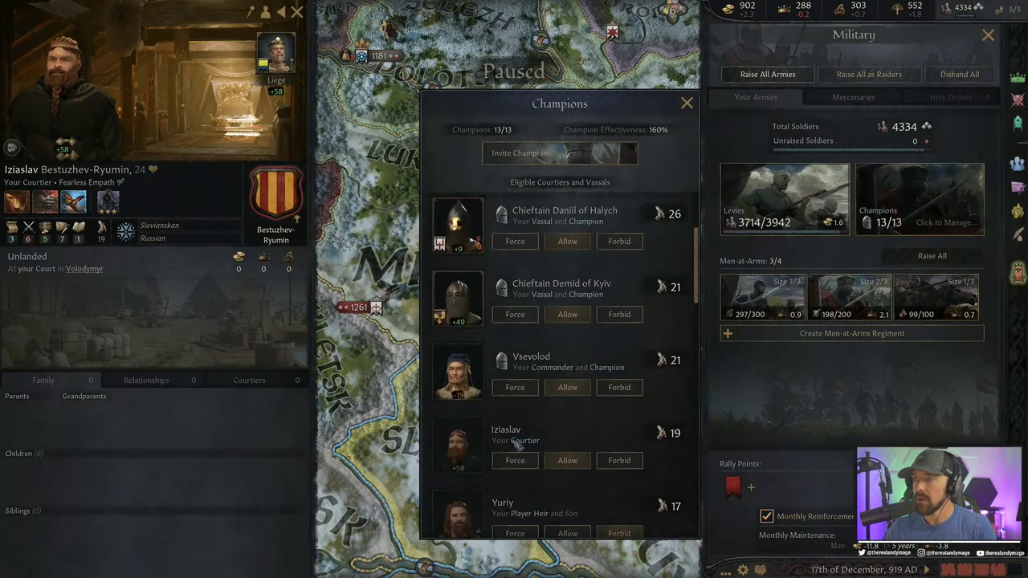
mouse_move(471, 454)
key("Escape")
scroll(462, 385, "up", 2)
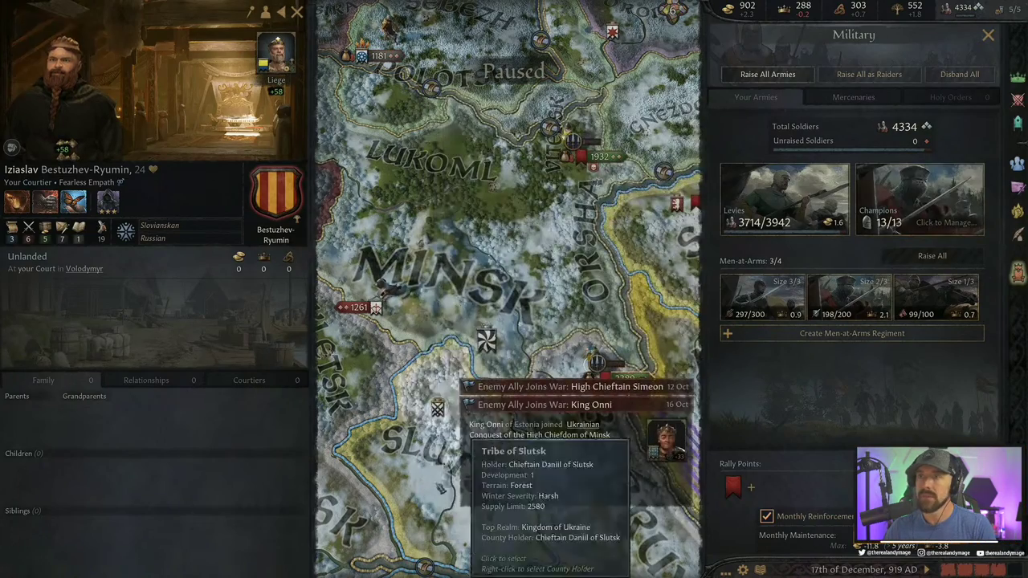
key("Escape")
scroll(482, 336, "up", 2)
Let time advance and answer 'I am glad to be well again' to the recovery event
key("space")
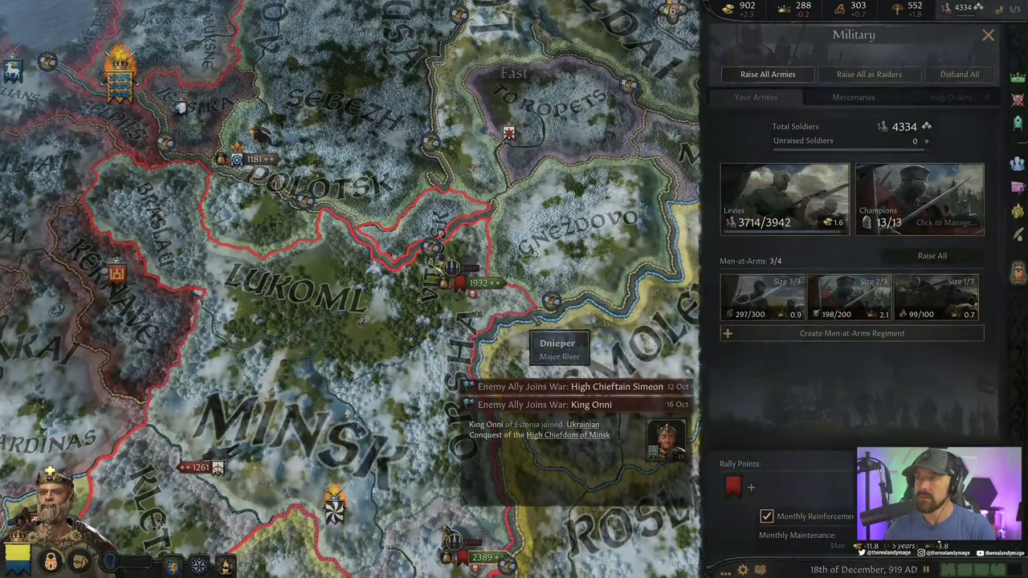
key("Escape")
key("space")
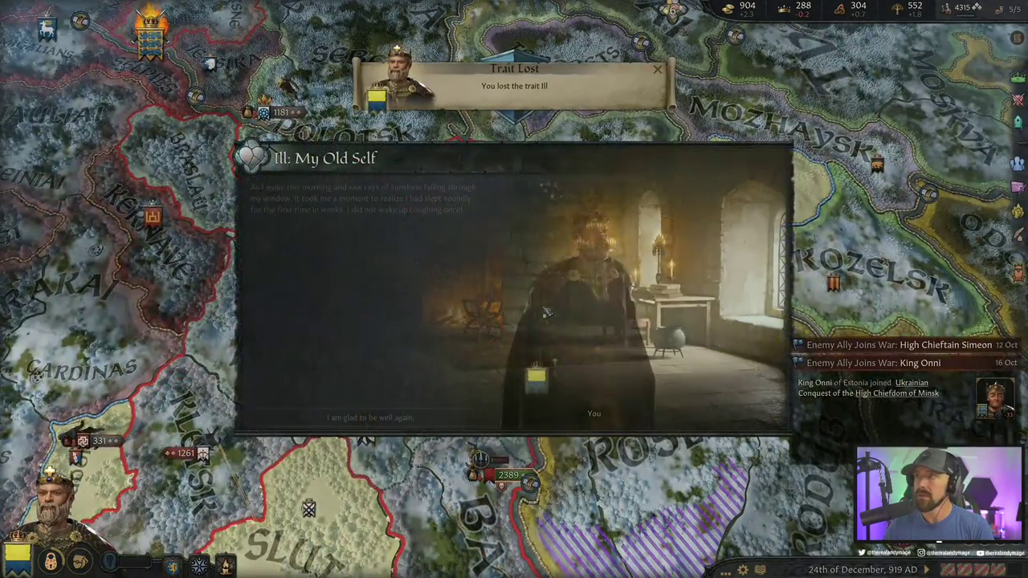
left_click(430, 418)
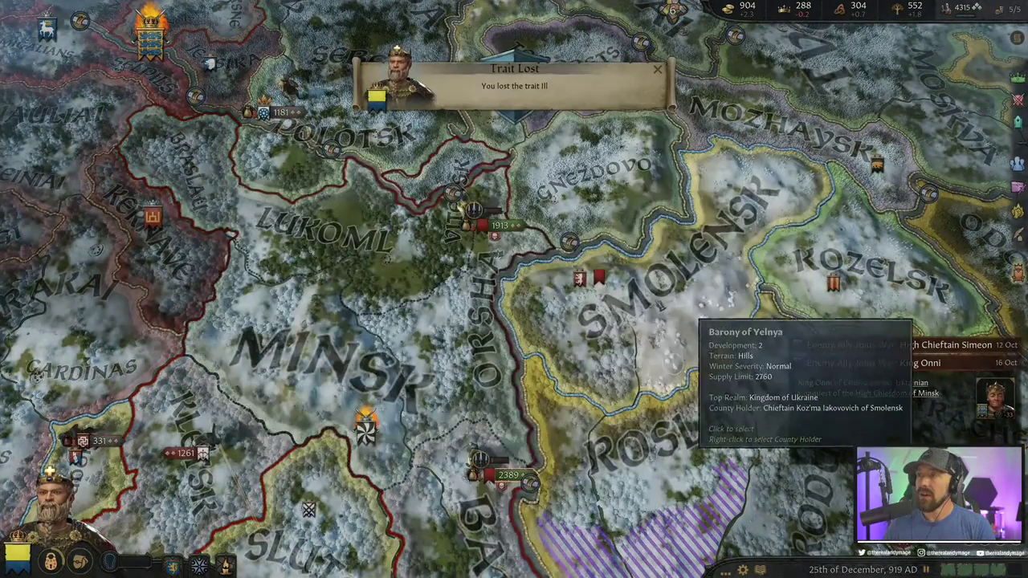
Review the Dangerous Faction alert and Peasant Rabble's members, then close the Factions panel
scroll(651, 361, "down", 2)
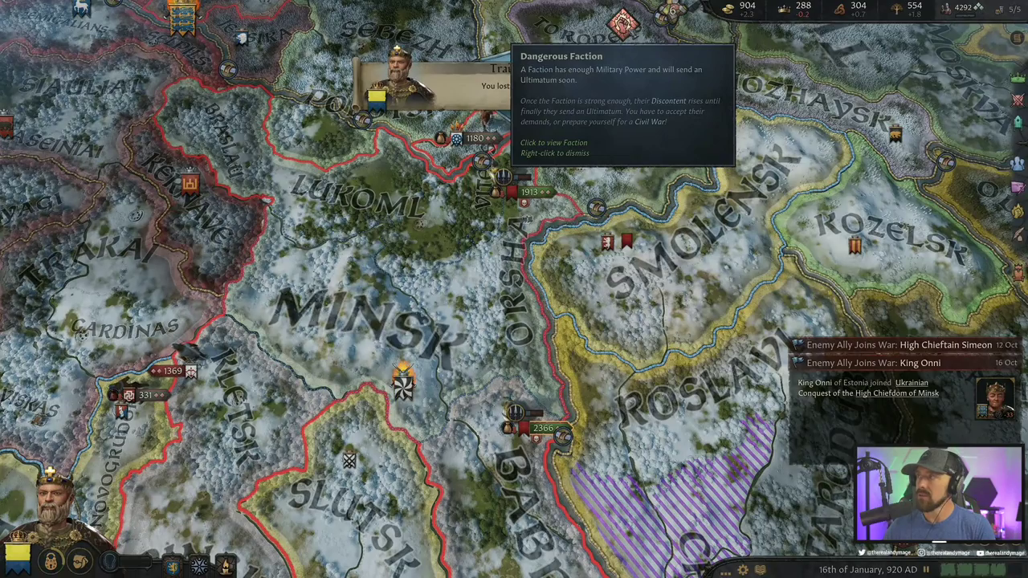
left_click(502, 44)
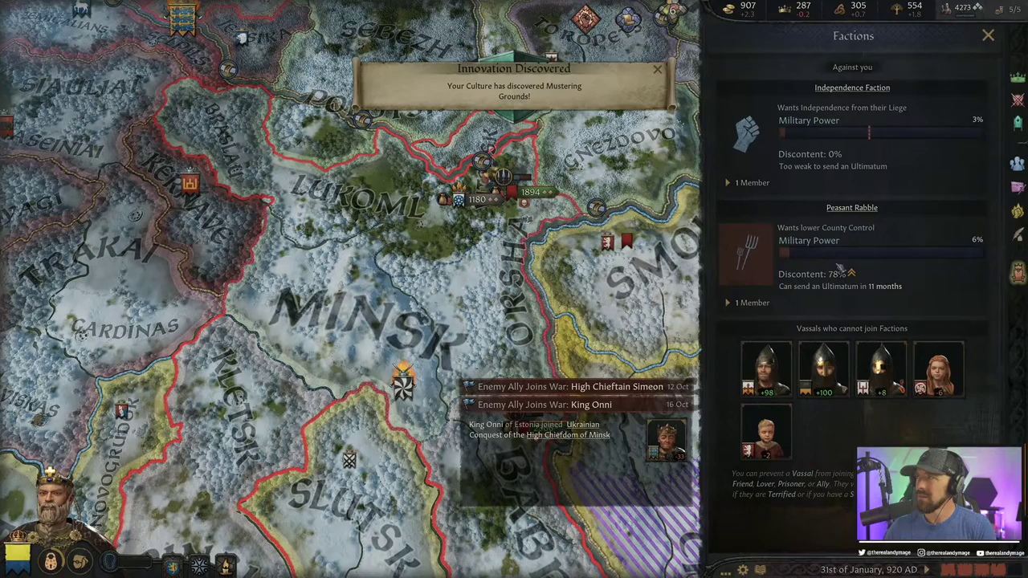
left_click(738, 304)
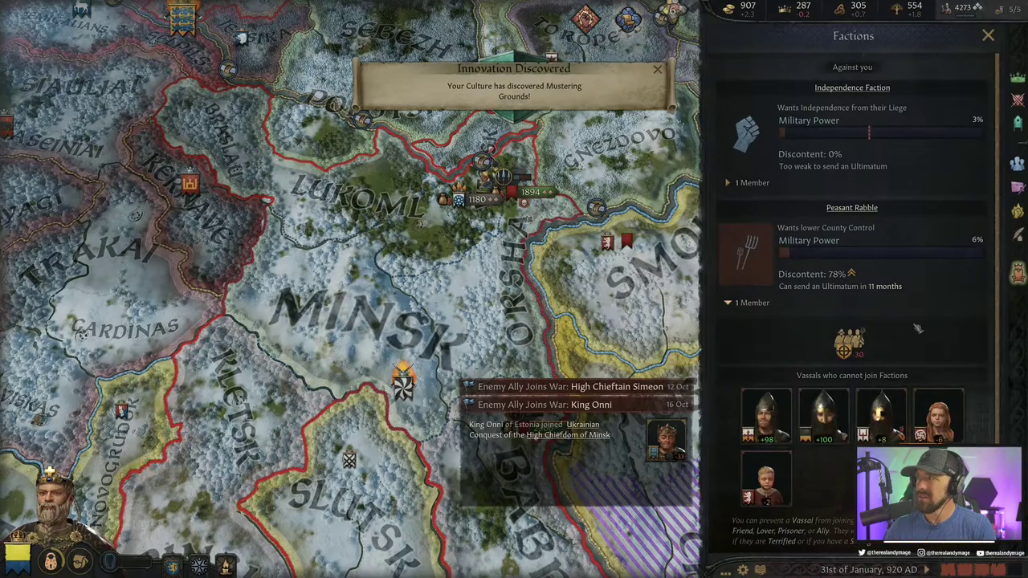
key("Escape")
key("Escape")
key("Escape")
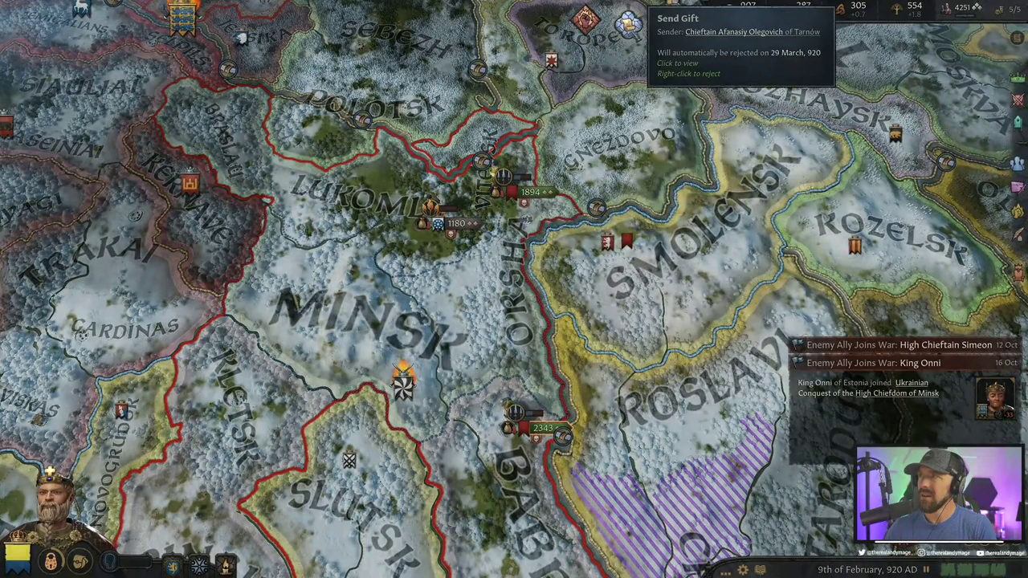
Accept the vassal's gift of gold, pausing while deciding and then resuming time
left_click(629, 19)
key("space")
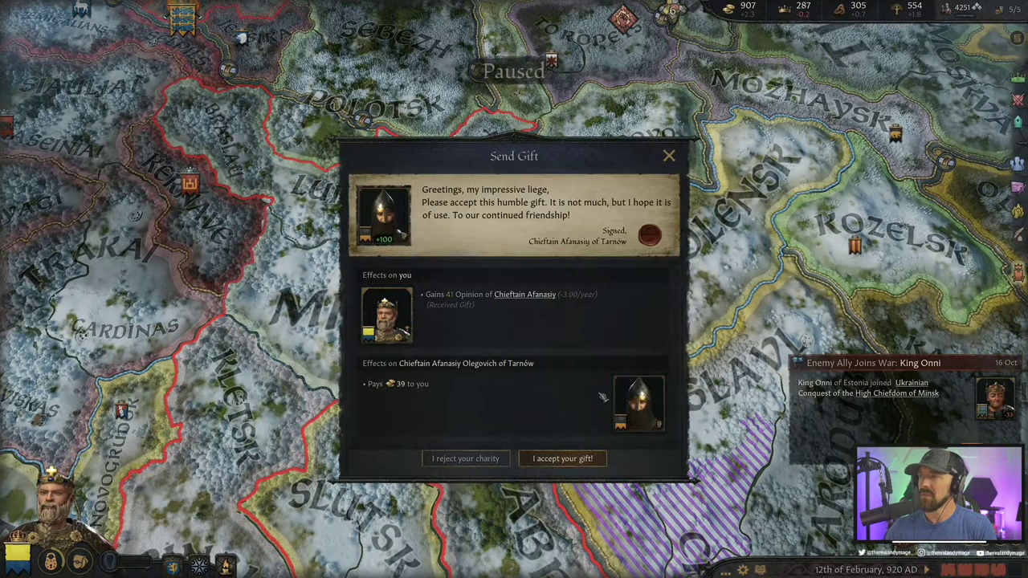
mouse_move(620, 396)
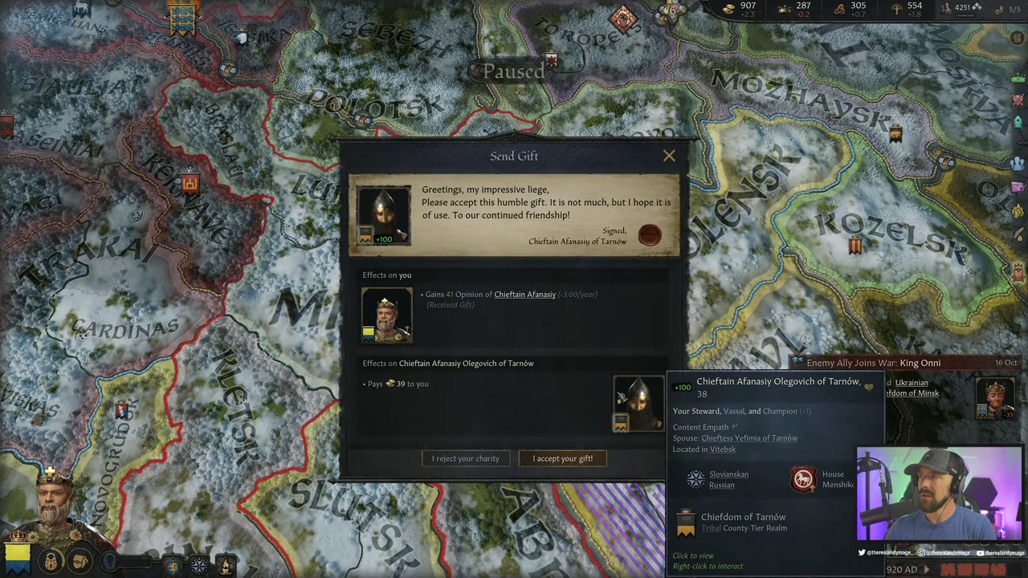
left_click(552, 461)
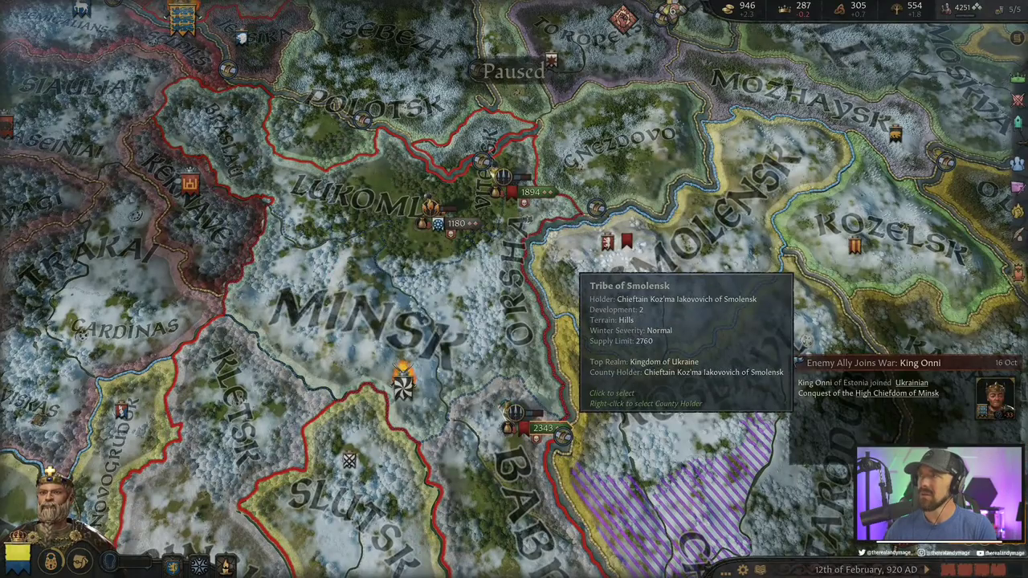
key("space")
Check the Current Situation ransom-prisoner alert, then dismiss the ransom window
left_click(671, 12)
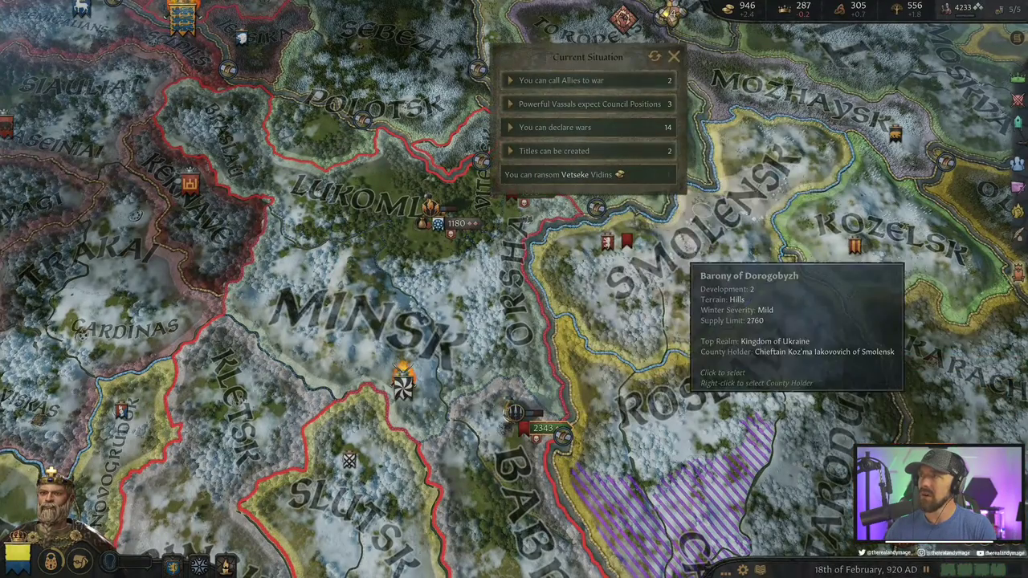
left_click(586, 174)
key("Escape")
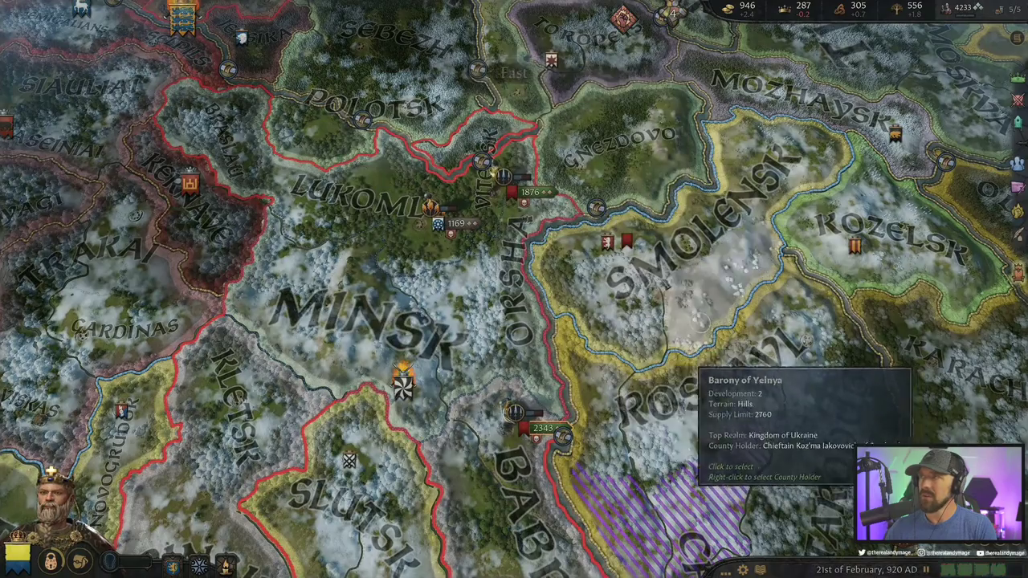
scroll(755, 342, "up", 3)
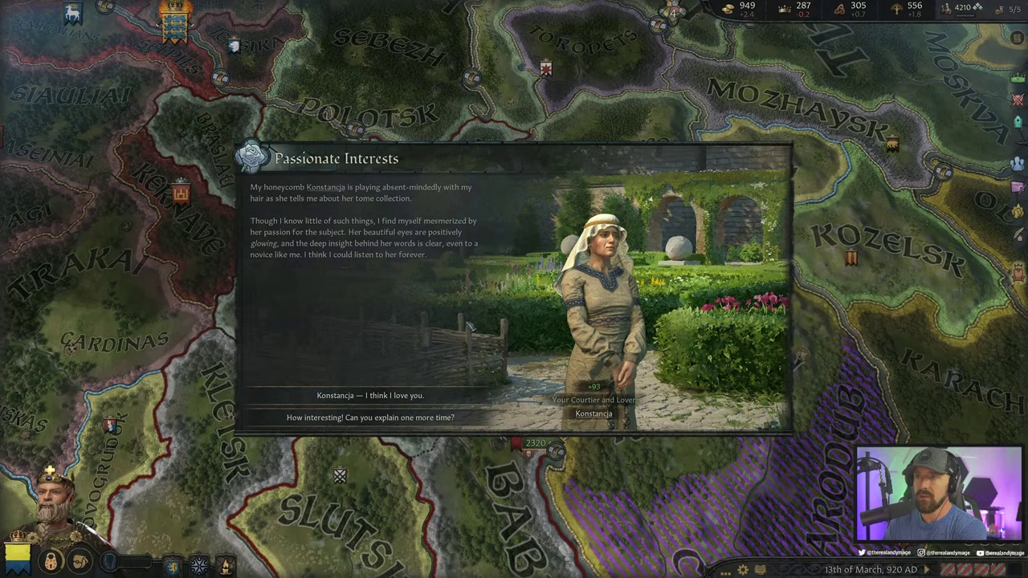
Review the courtier's character sheet, then the king's own
mouse_move(442, 402)
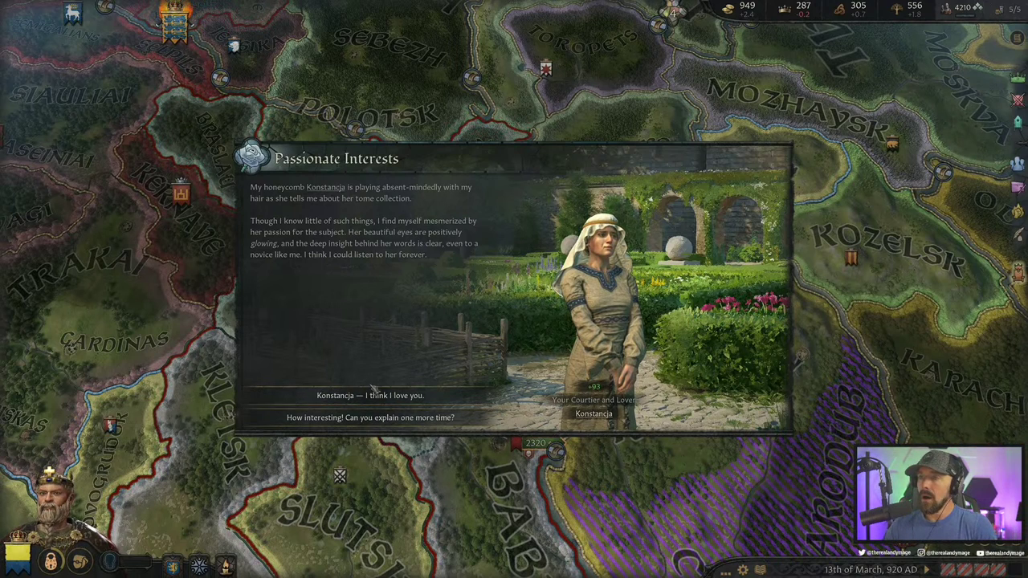
left_click(593, 413)
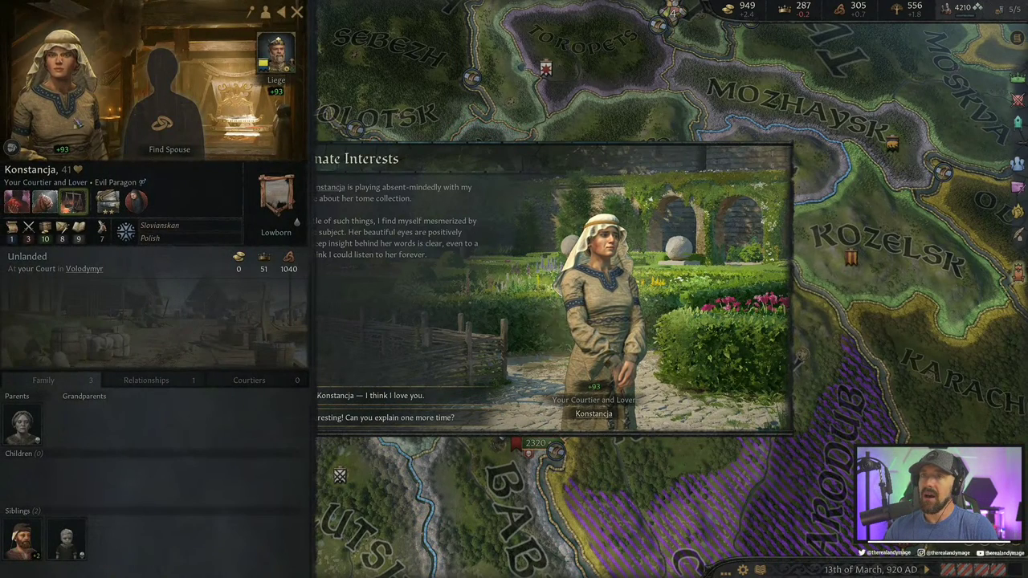
left_click(275, 52)
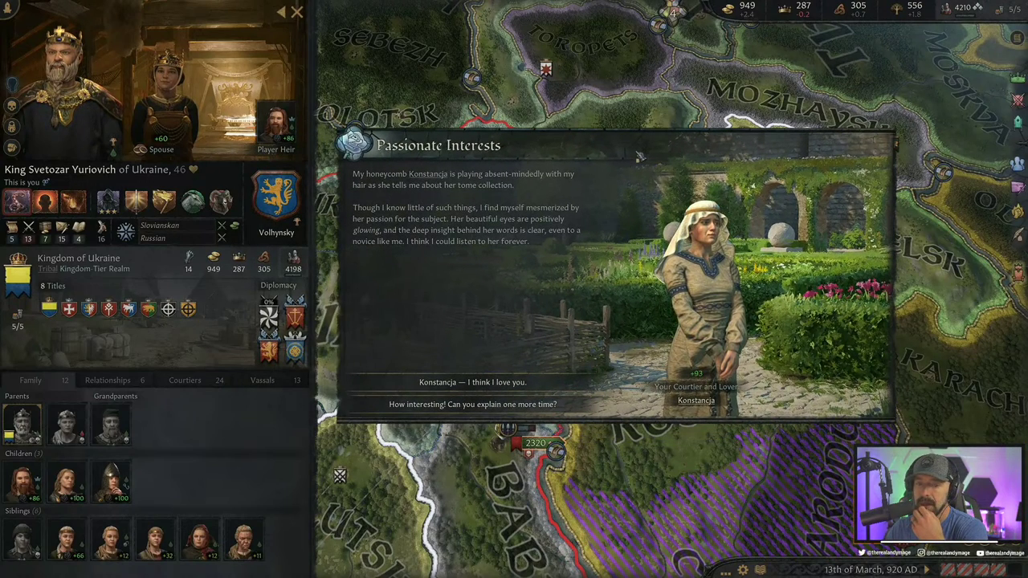
Declare 'I think I love you', then accept her refusal with 'It was foolish of me…'
mouse_move(464, 387)
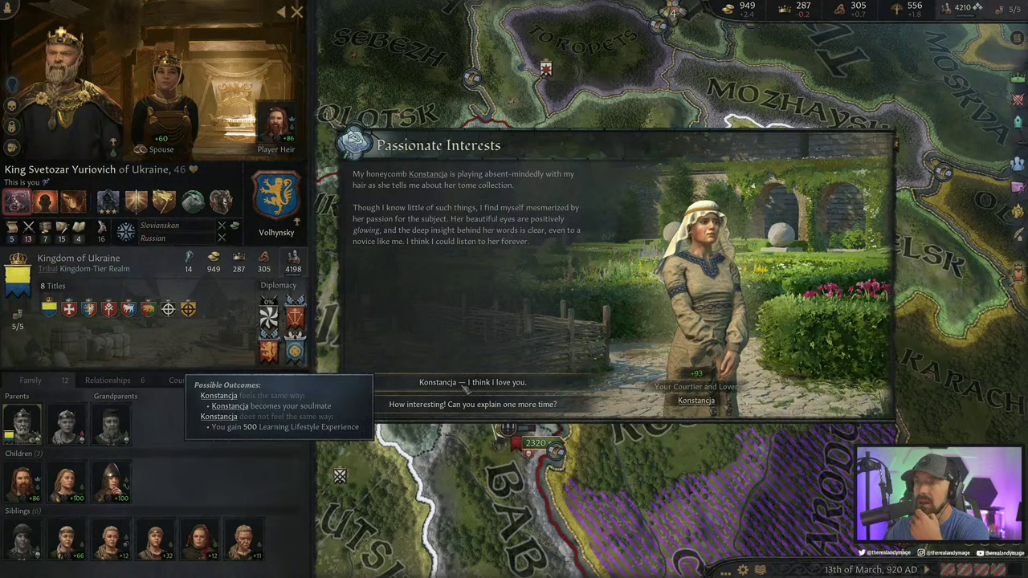
mouse_move(467, 408)
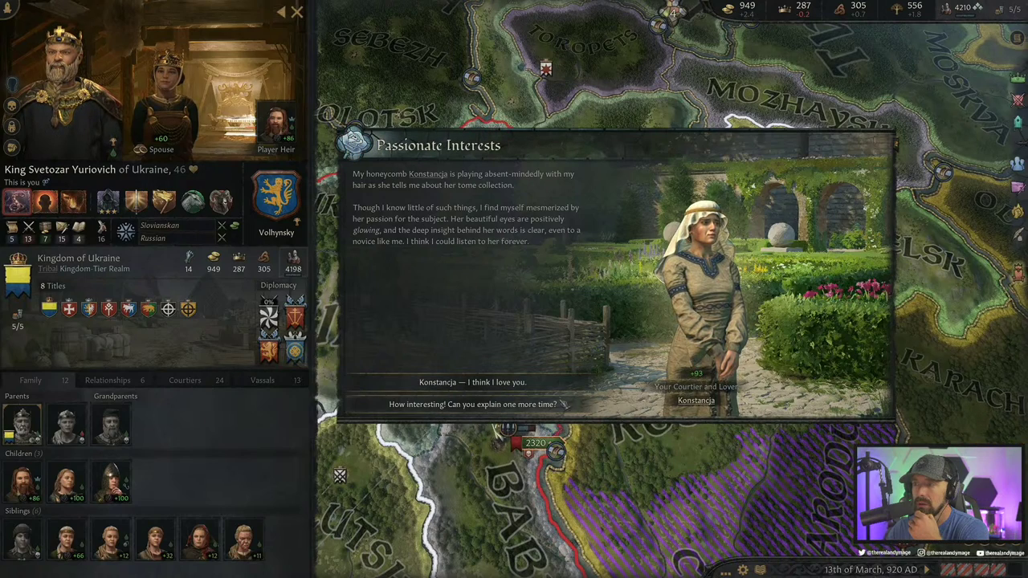
left_click(562, 383)
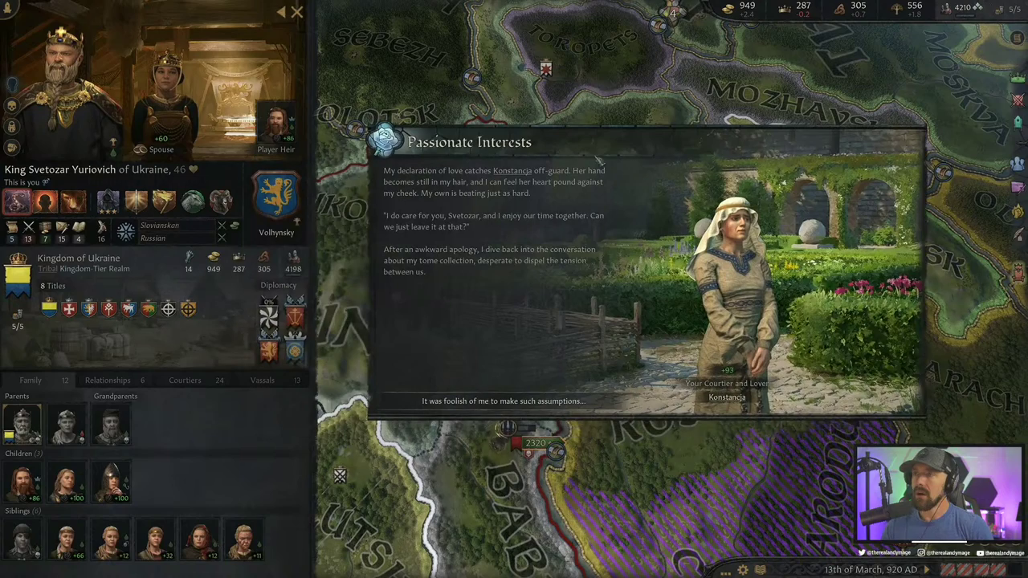
left_click(501, 403)
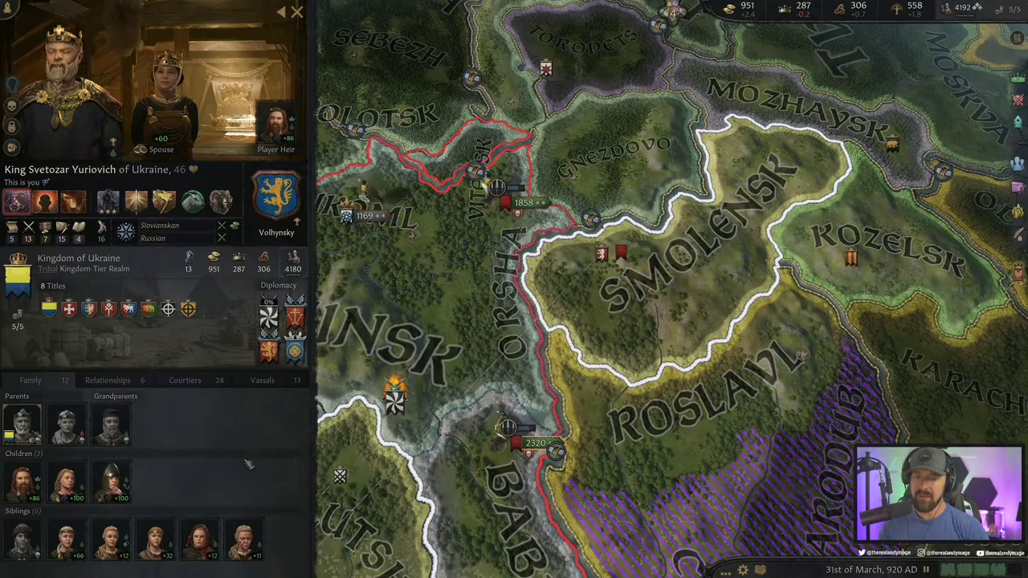
Close the king's character panel and let time run to 19 April 920, then pause
key("space")
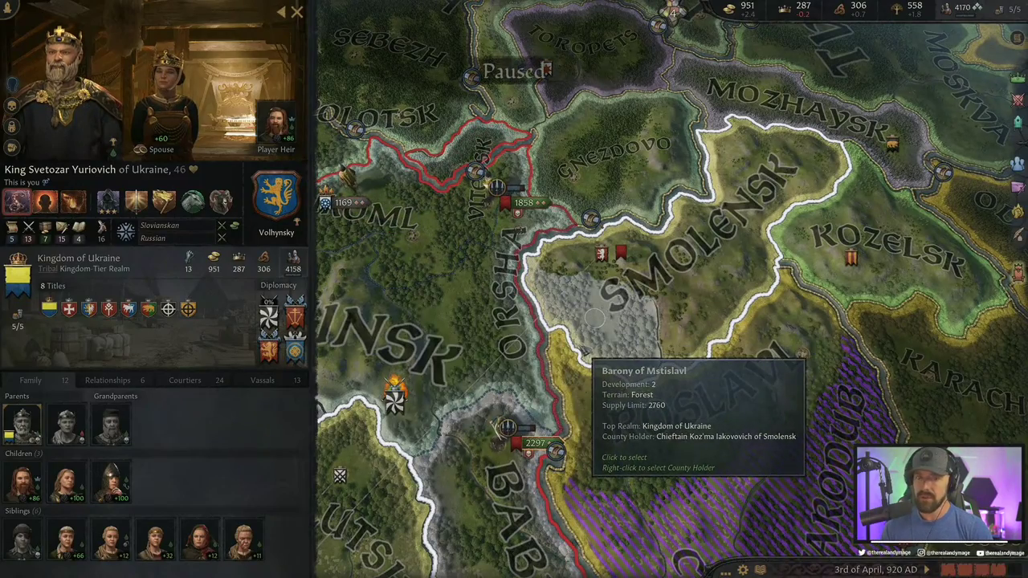
key("Escape")
scroll(562, 354, "down", 3)
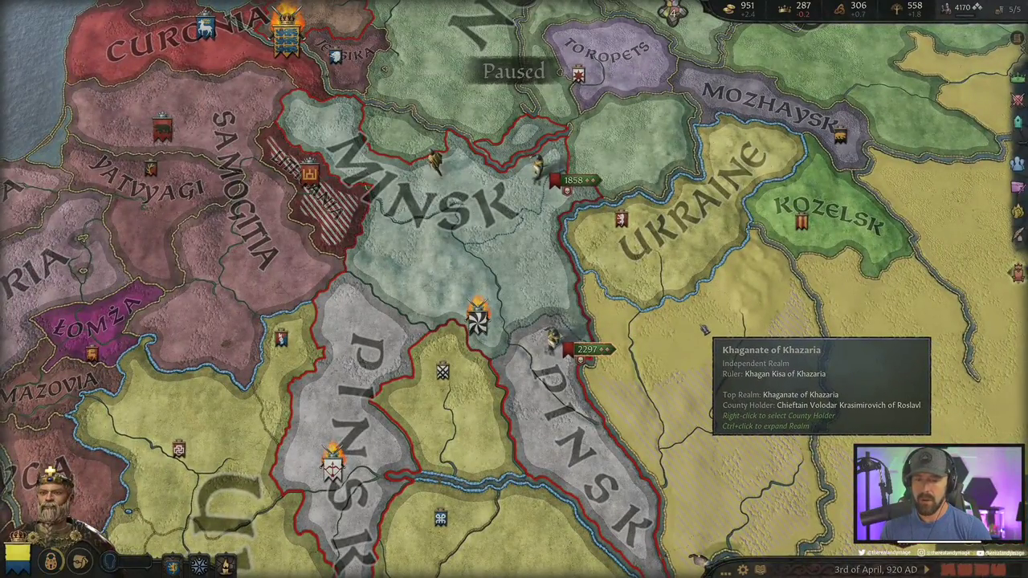
key("space")
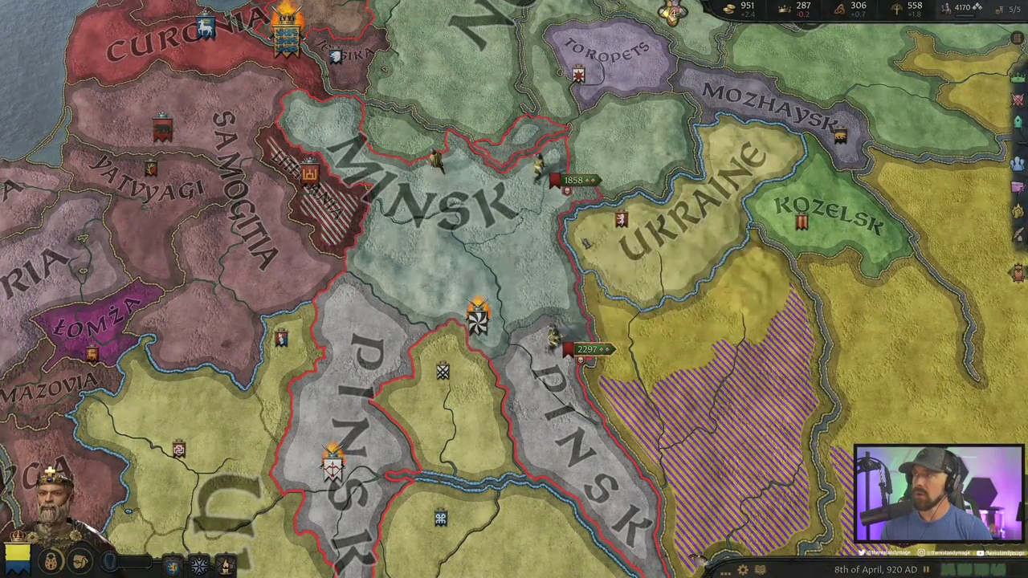
scroll(596, 345, "down", 2)
scroll(595, 347, "down", 3)
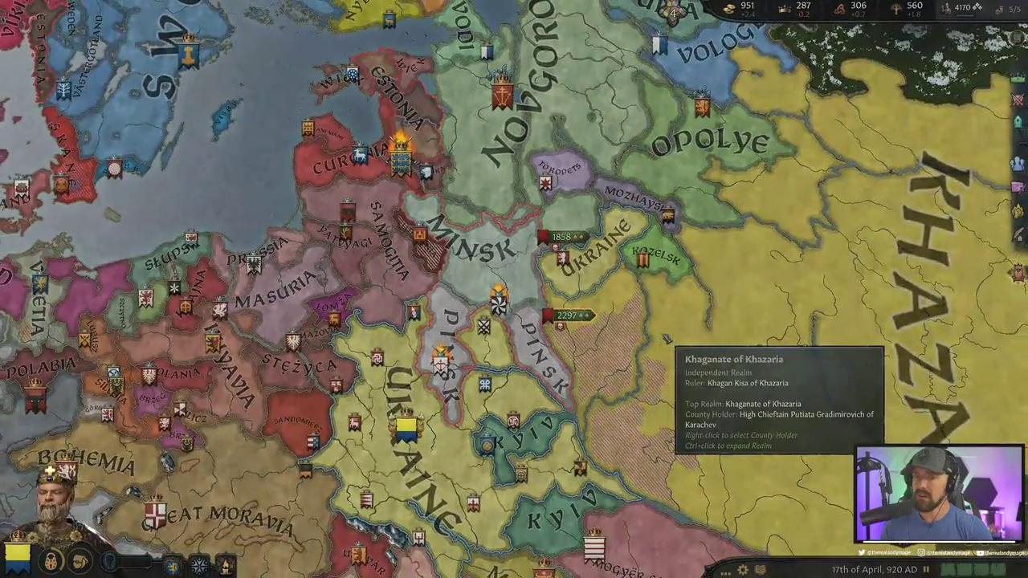
key("space")
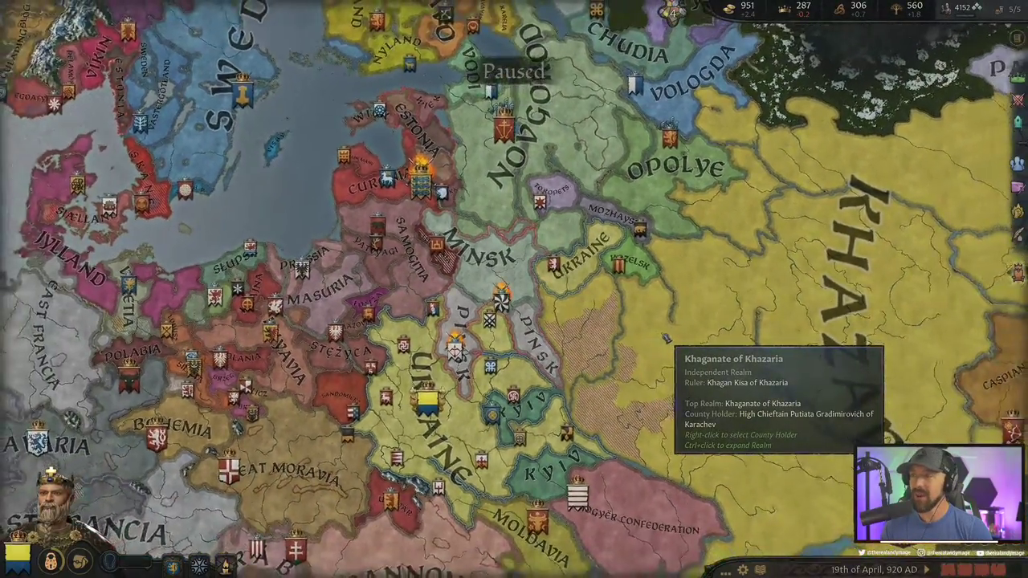
Glance at the king's details, then zoom out over Minsk, Ukraine and Khazaria
scroll(667, 337, "up", 3)
left_click(49, 505)
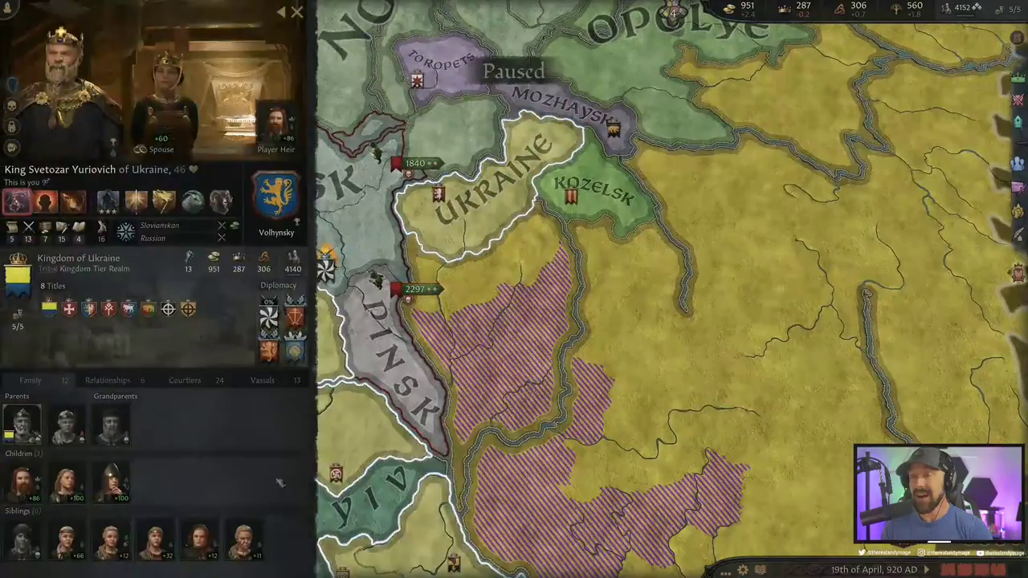
key("Escape")
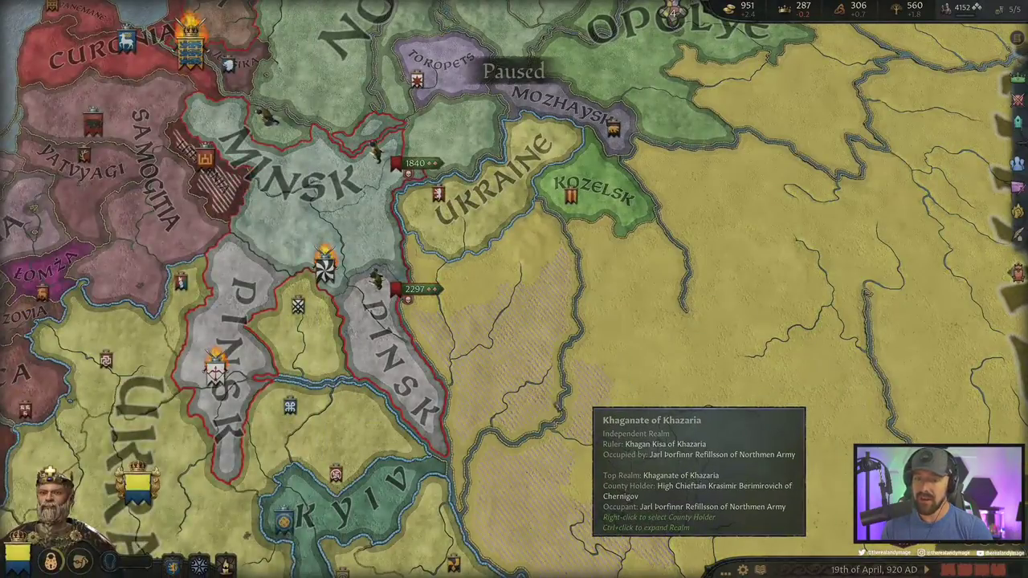
scroll(652, 299, "down", 2)
scroll(634, 309, "down", 2)
scroll(617, 313, "up", 3)
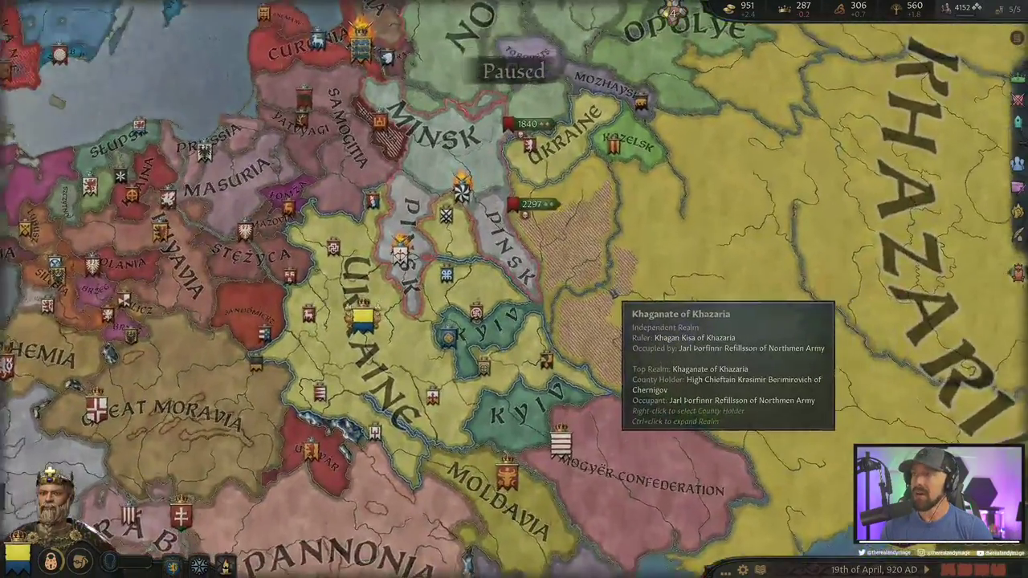
scroll(616, 313, "up", 2)
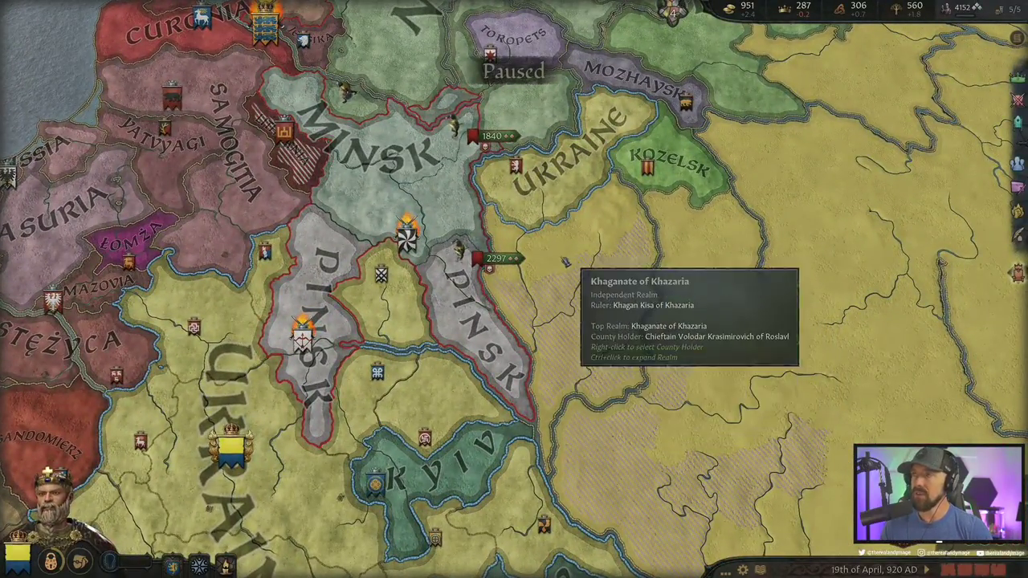
scroll(561, 287, "down", 3)
scroll(408, 408, "down", 3)
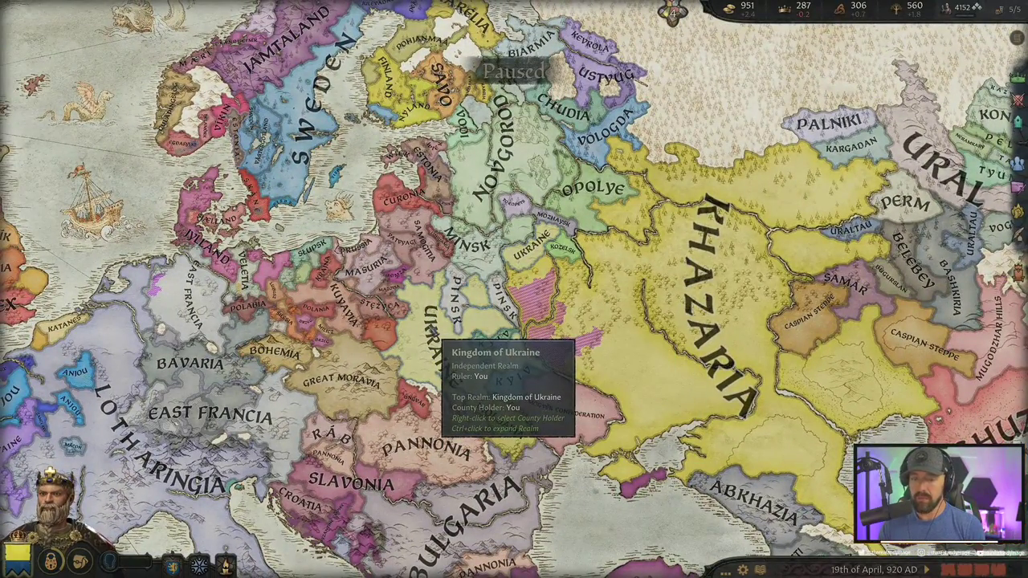
scroll(446, 341, "up", 3)
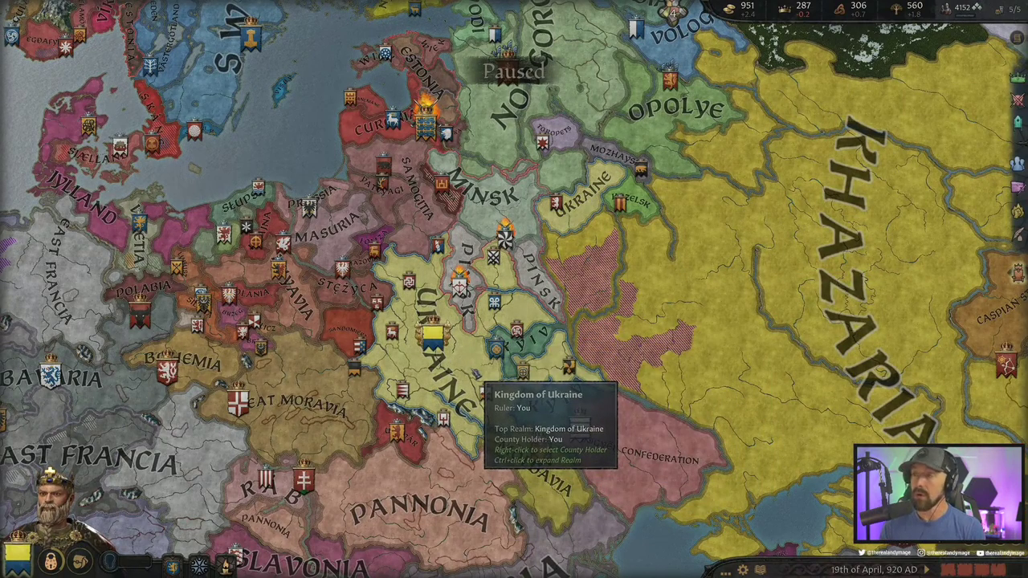
Compare the Empires De Jure, Faiths and Kingdoms De Jure map modes, then centre on Smolensk
key("2")
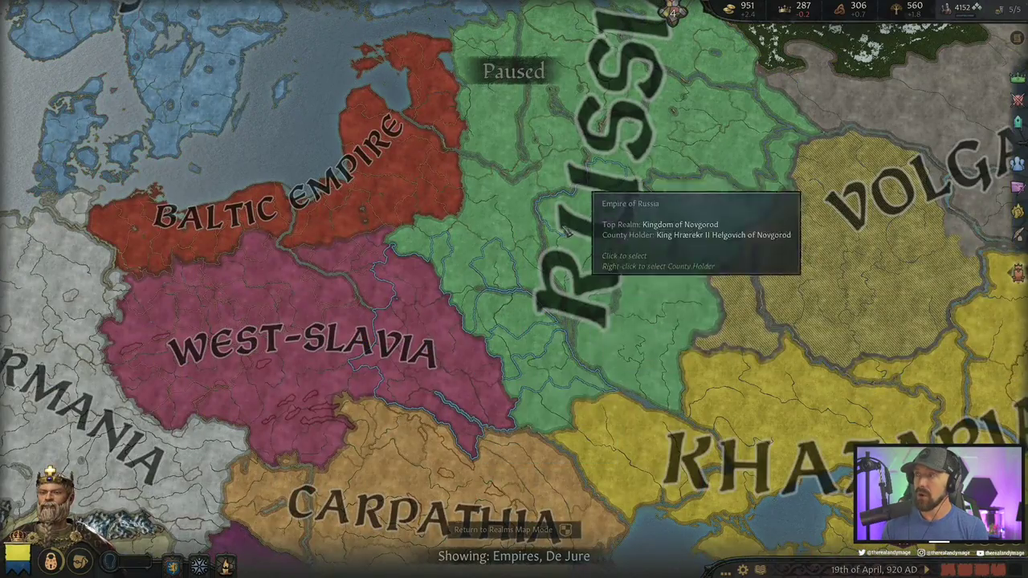
key("4")
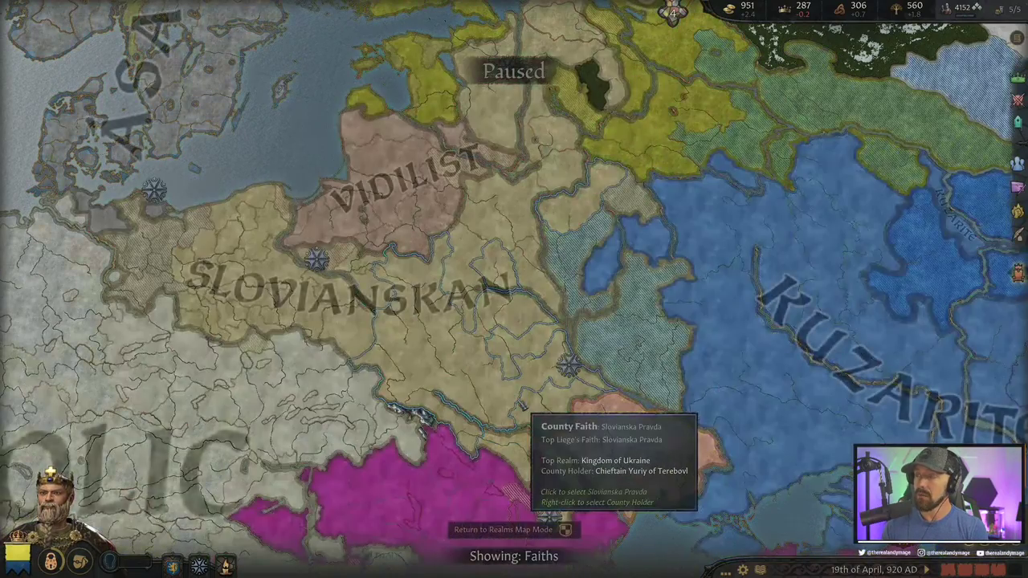
key("2")
scroll(475, 363, "up", 5)
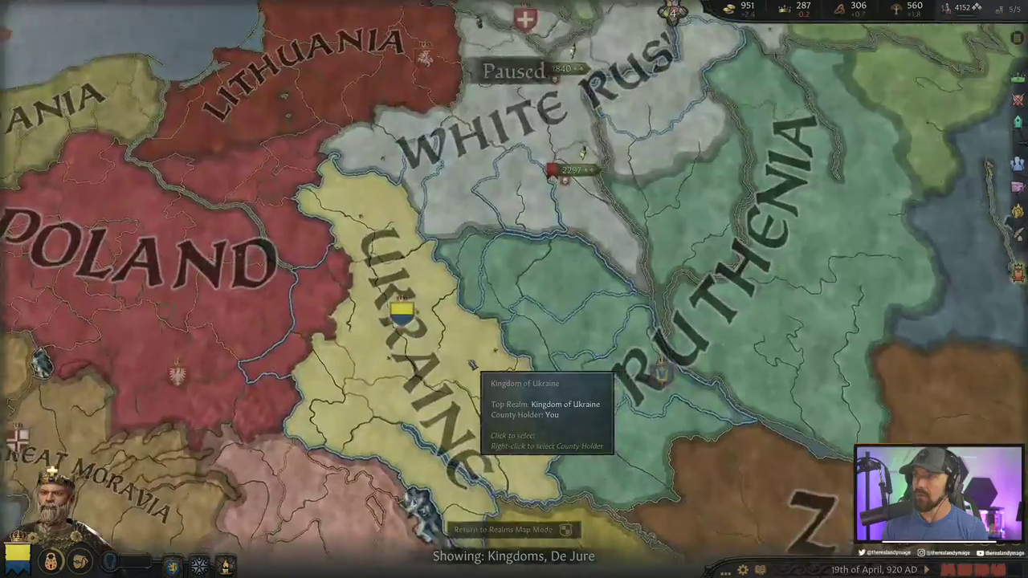
scroll(365, 277, "up", 5)
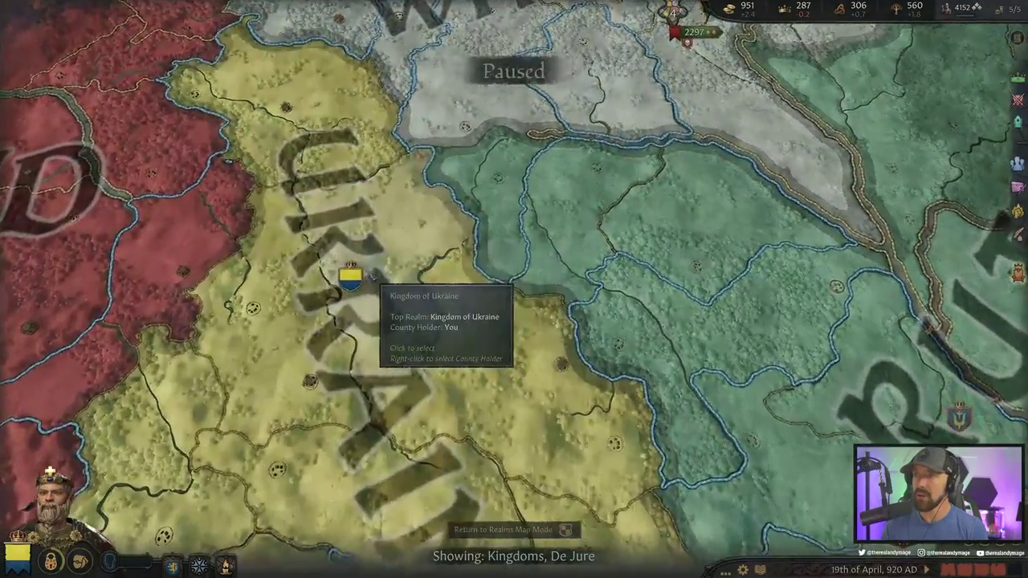
scroll(502, 277, "up", 5)
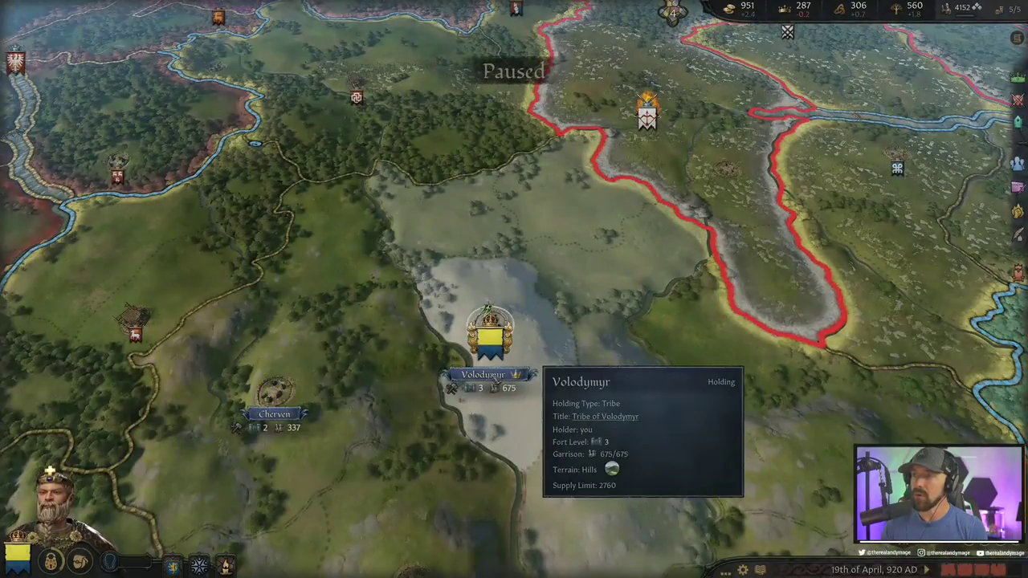
scroll(534, 376, "down", 5)
scroll(650, 337, "down", 5)
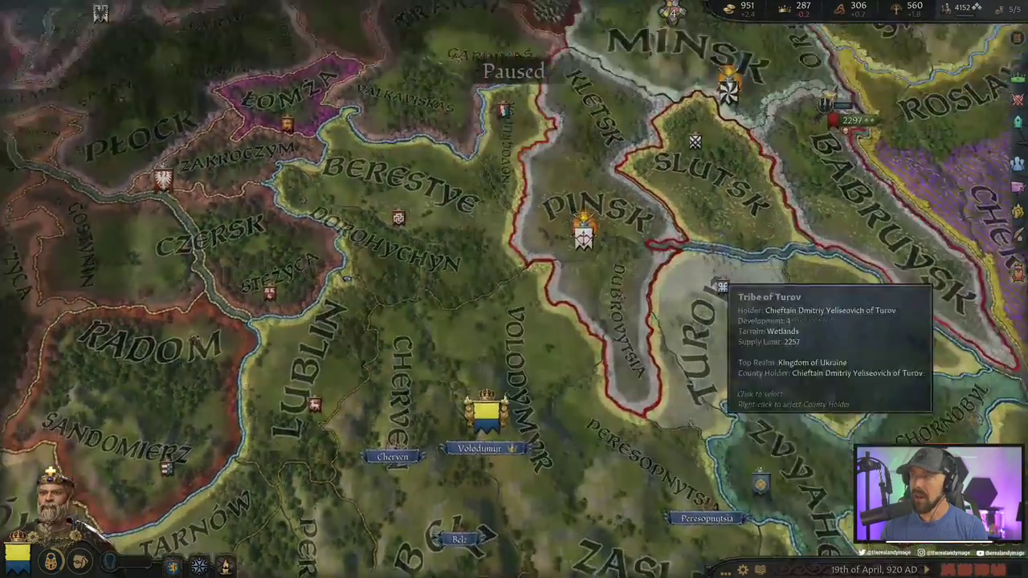
key("w")
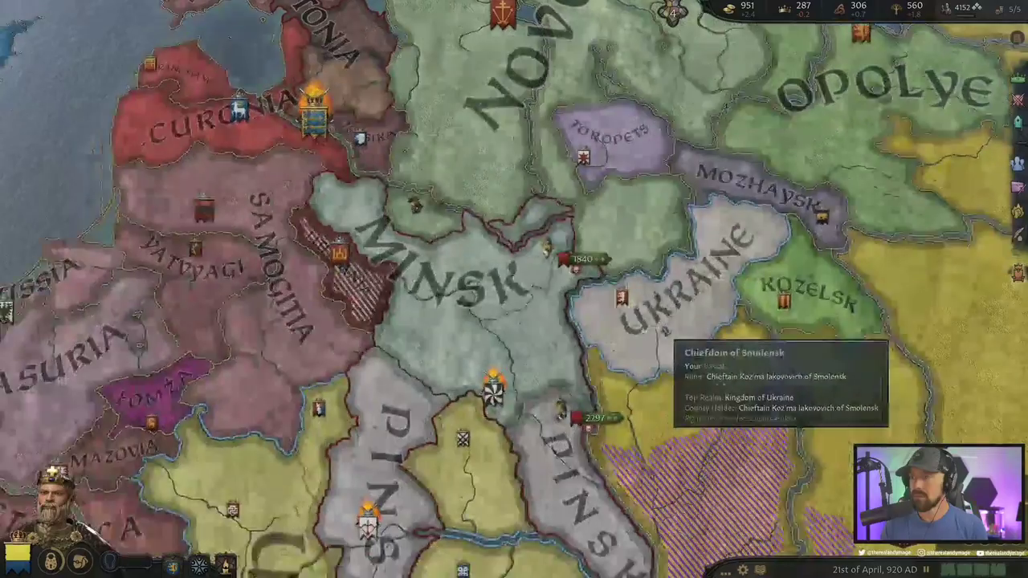
scroll(658, 335, "up", 3)
scroll(654, 343, "up", 2)
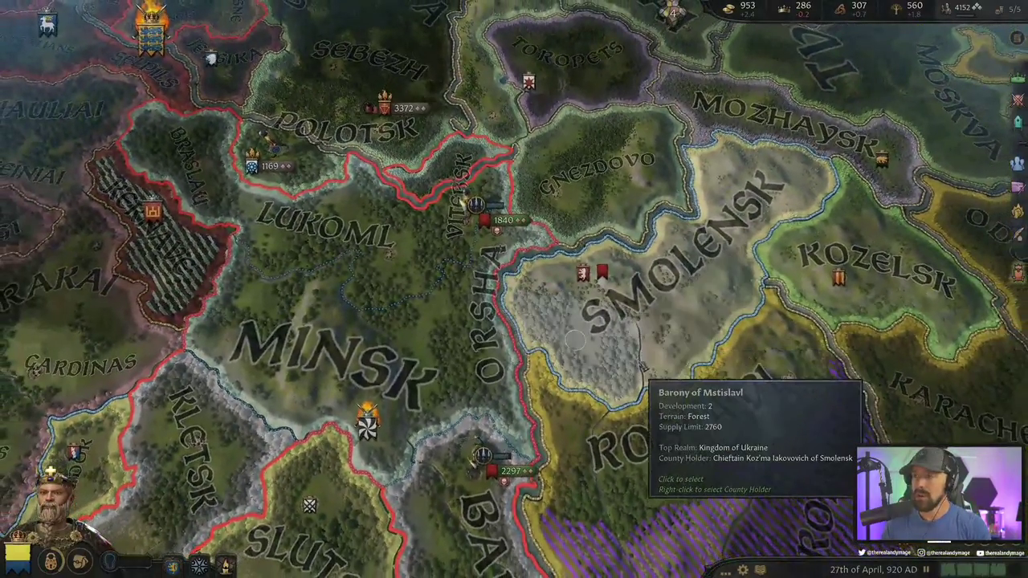
Pause and order the 1st Army of Smolensk to march into Orsha
scroll(575, 341, "down", 4)
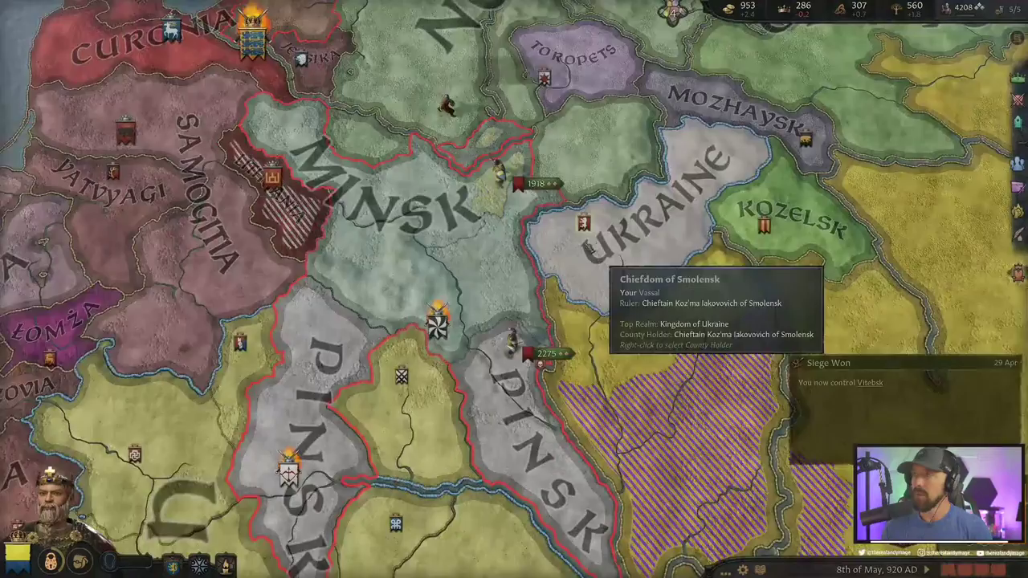
scroll(514, 207, "up", 4)
key("space")
left_click(452, 153)
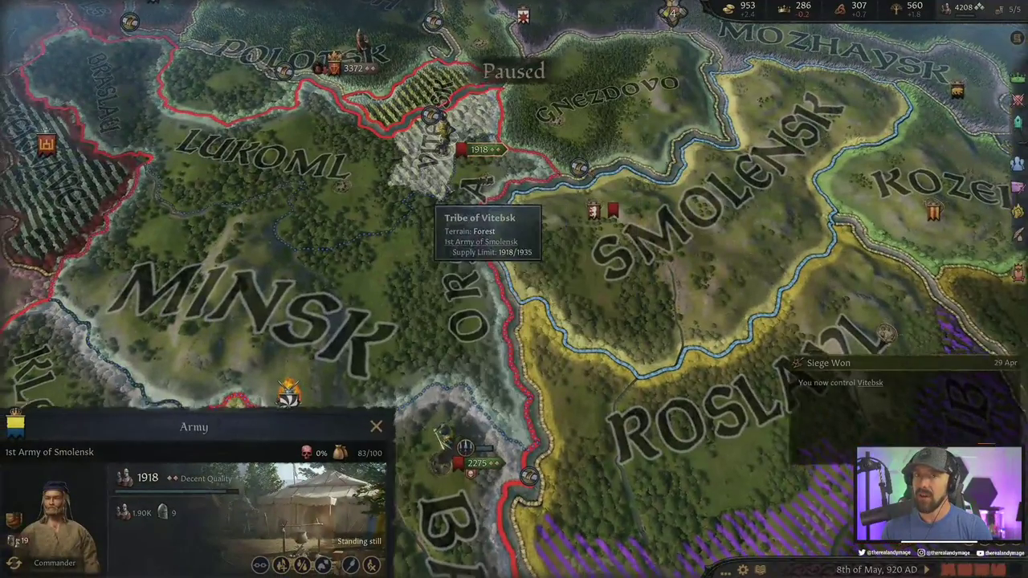
scroll(450, 201, "up", 1)
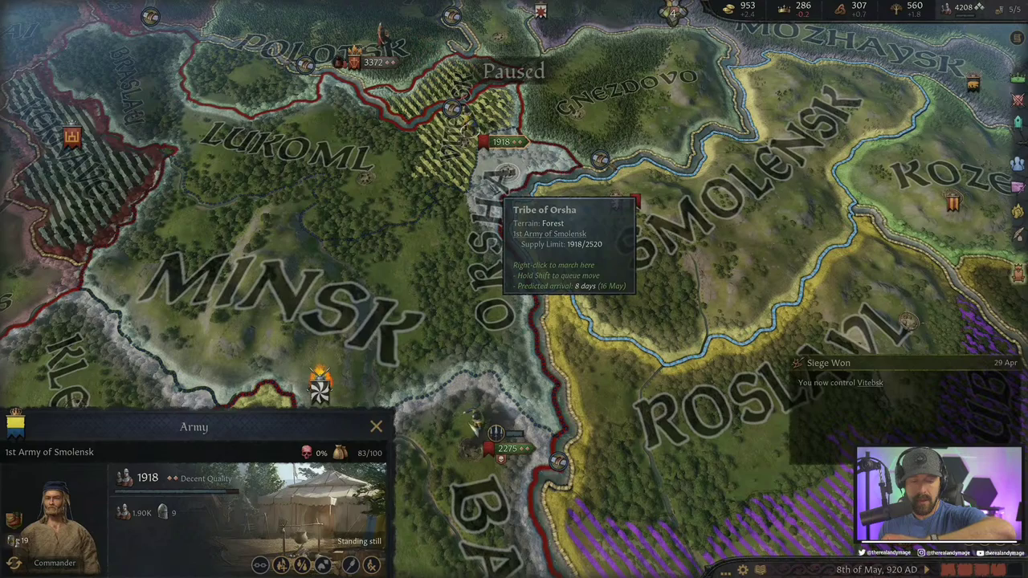
right_click(520, 182)
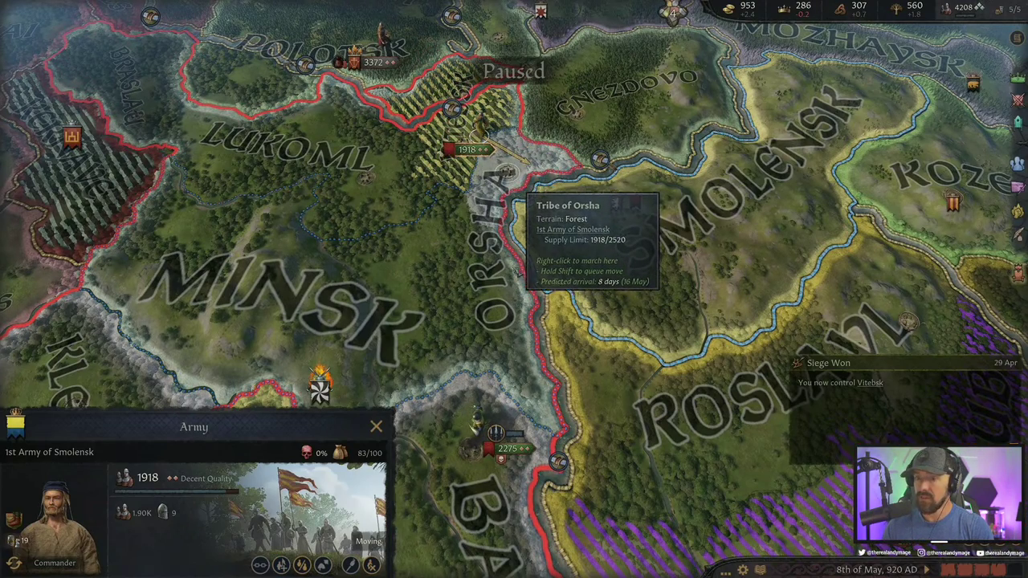
Run time past 19 May while the army besieges Orsha, until the Expectations event
key("s")
key("a")
key("space")
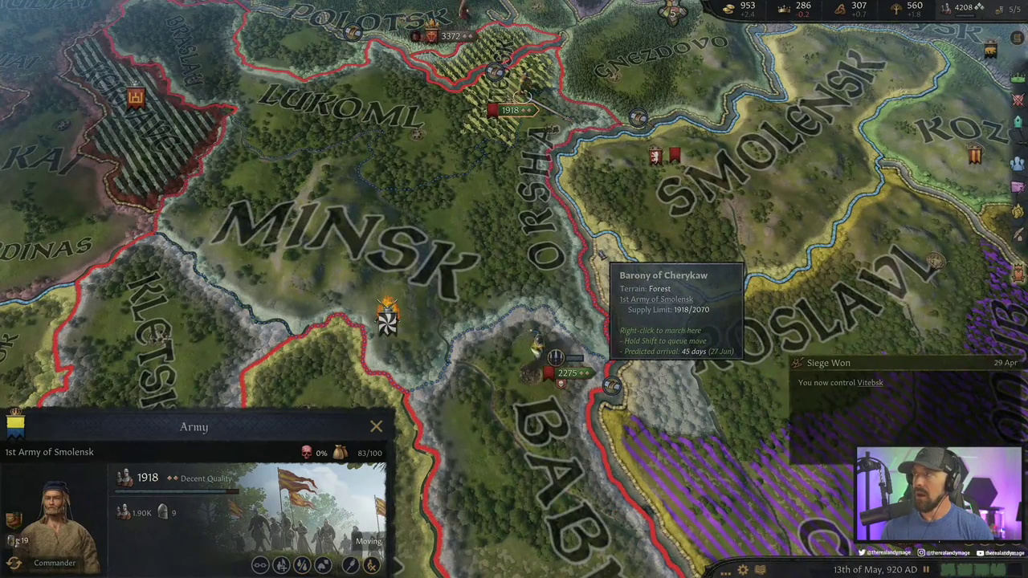
key("space")
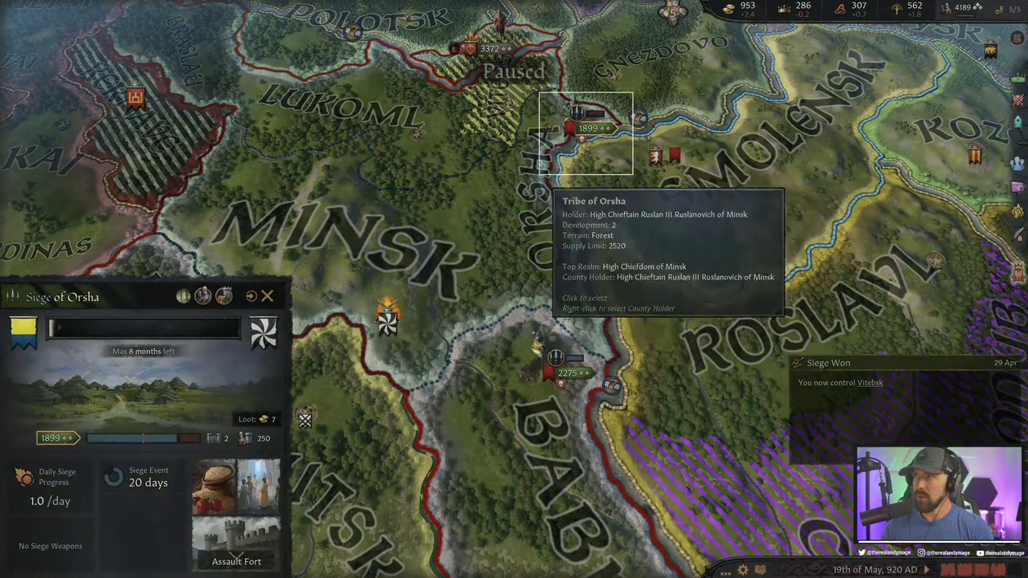
left_click(578, 126)
key("space")
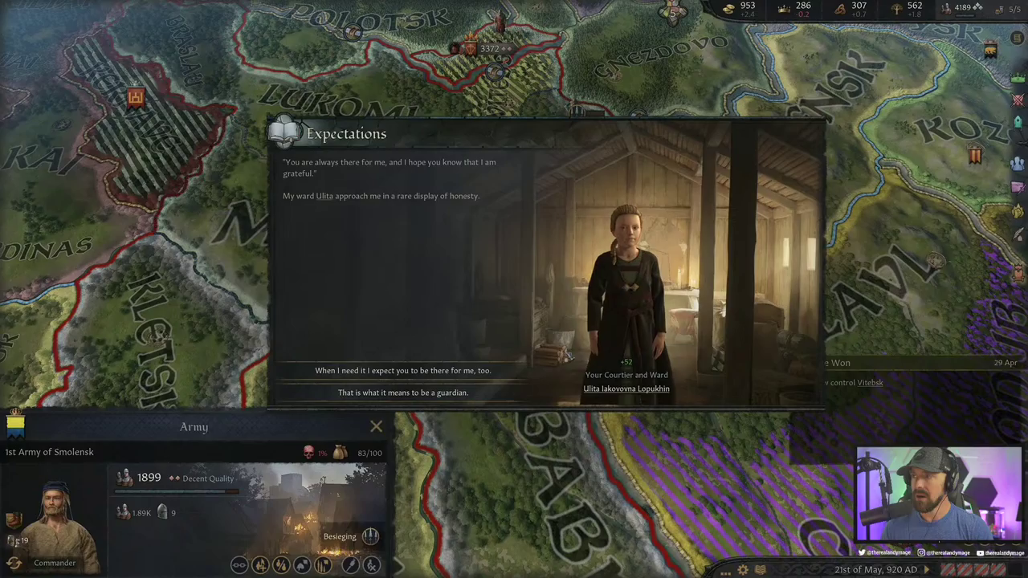
Answer the ward 'That is what it means to be a guardian.' and march the 1st Army of Mstislavl toward Minsk
left_click(423, 392)
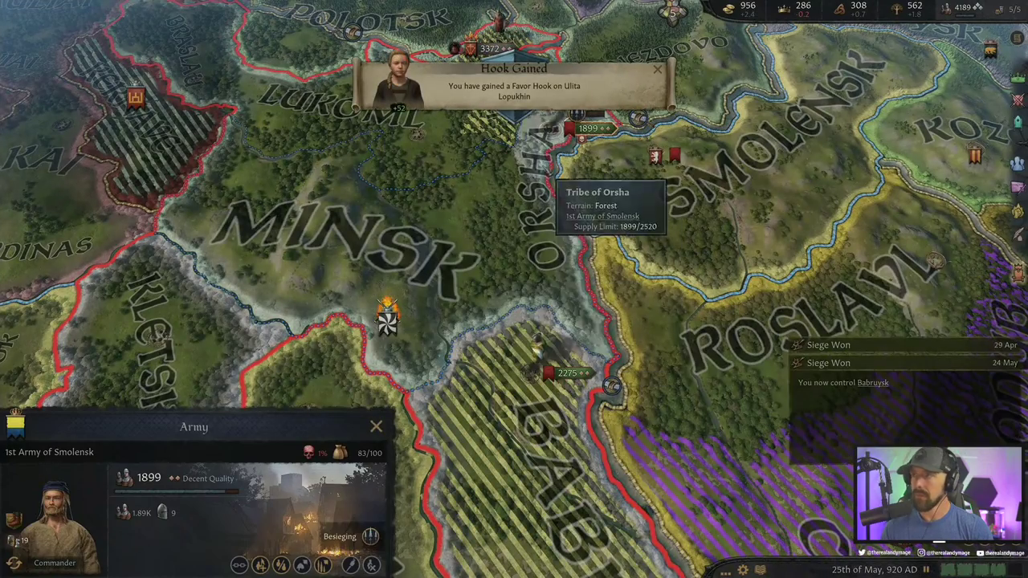
scroll(609, 281, "down", 2)
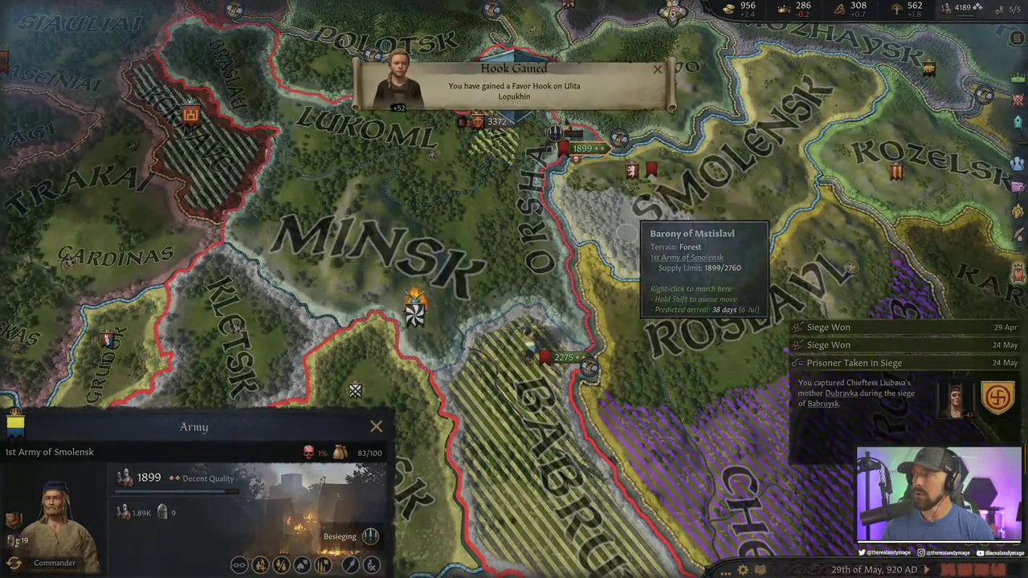
scroll(582, 318, "down", 2)
left_click(546, 353)
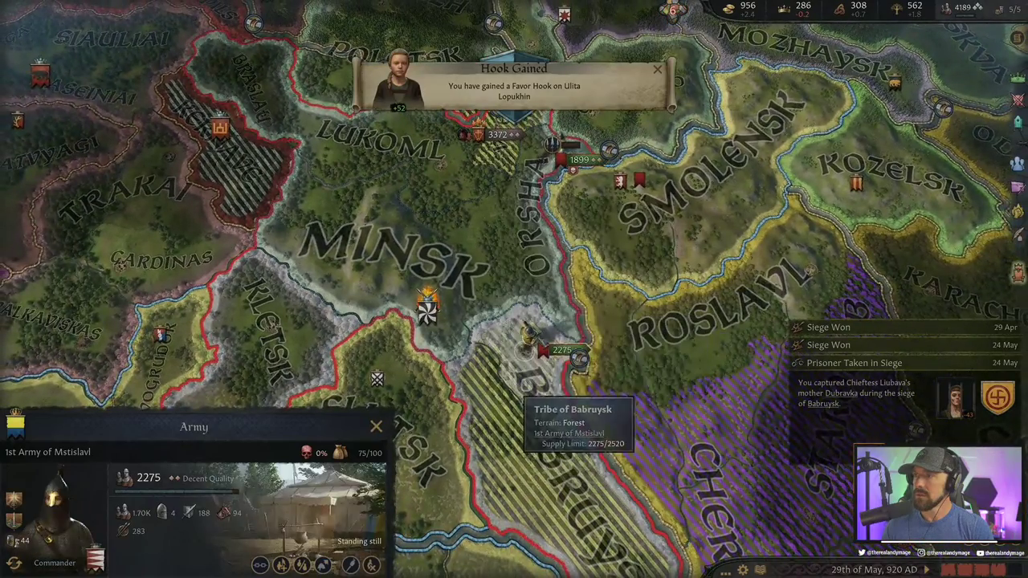
right_click(530, 341)
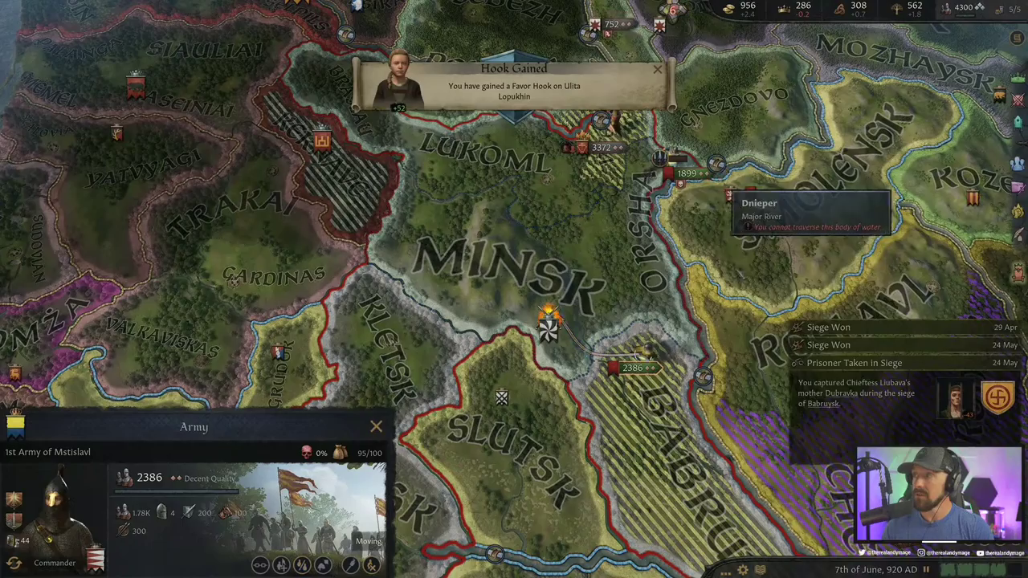
Watch the 1st Army of Mstislavl start the Siege of Minsk, pausing on 26 July 920
scroll(361, 293, "down", 1)
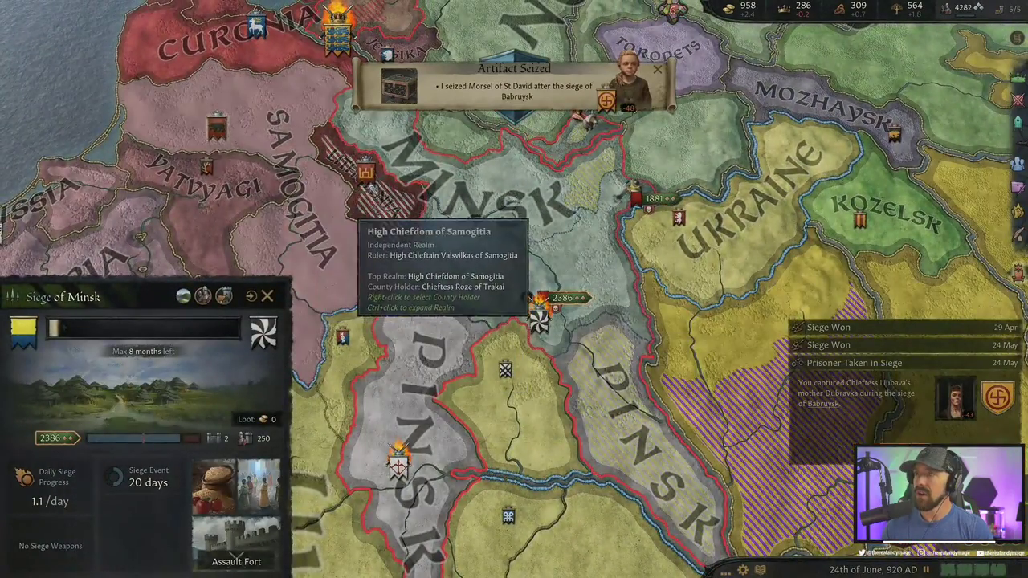
scroll(450, 277, "up", 2)
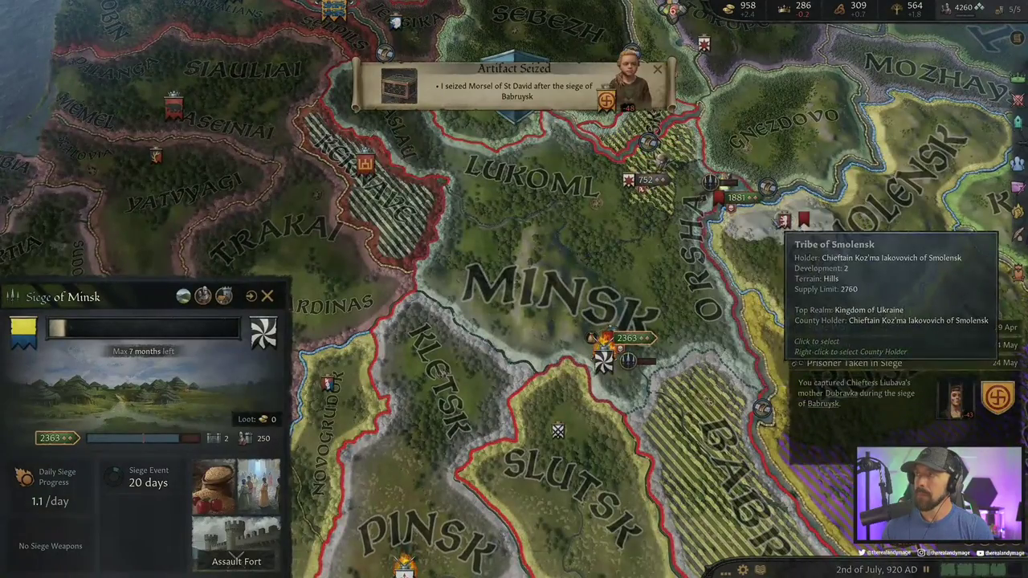
scroll(843, 225, "up", 1)
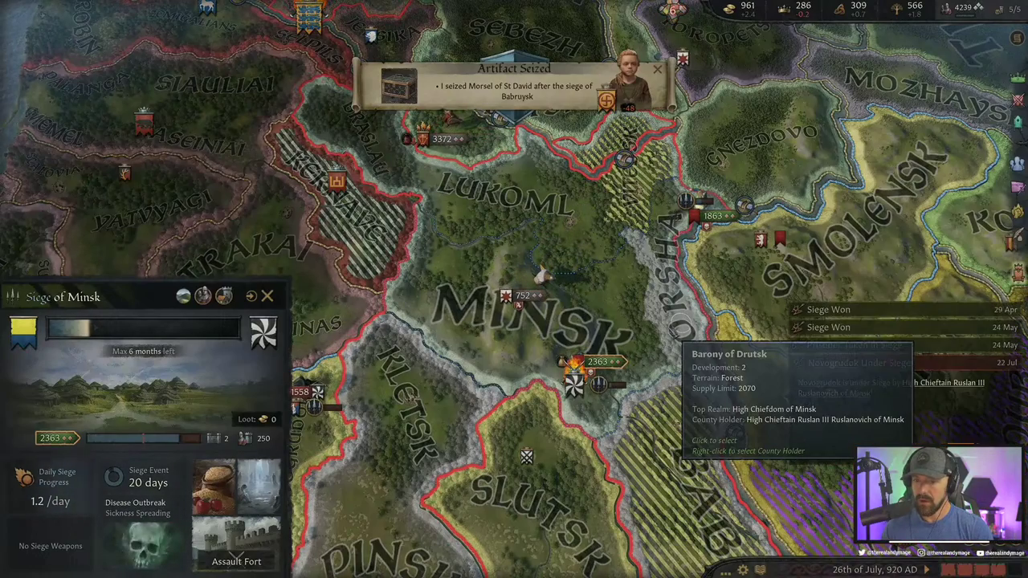
key("space")
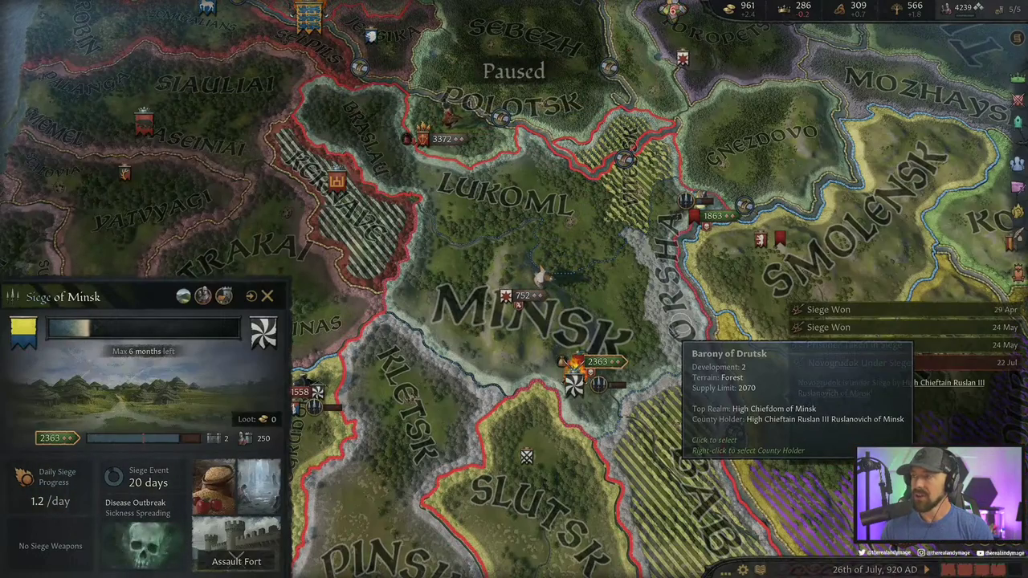
scroll(676, 339, "down", 3)
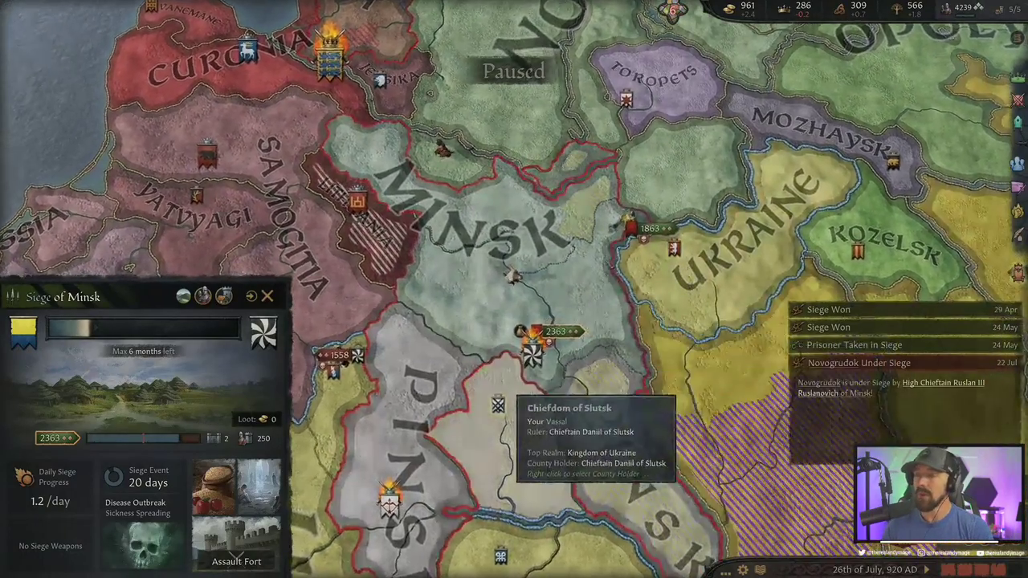
Inspect the Kingdom of Ukraine title and its de jure duchies, then resume time
key("a")
scroll(491, 448, "down", 2)
right_click(488, 446)
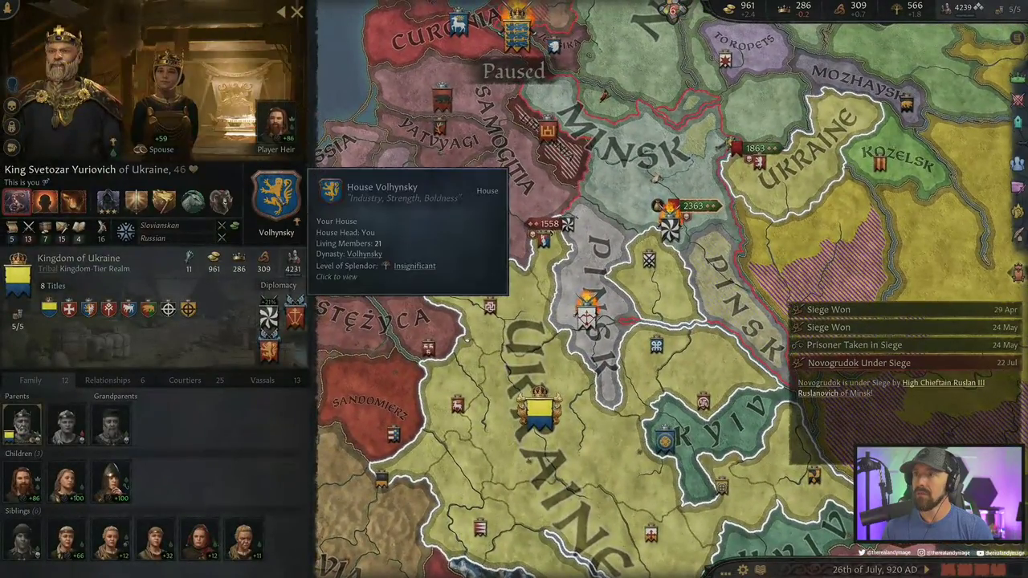
left_click(78, 257)
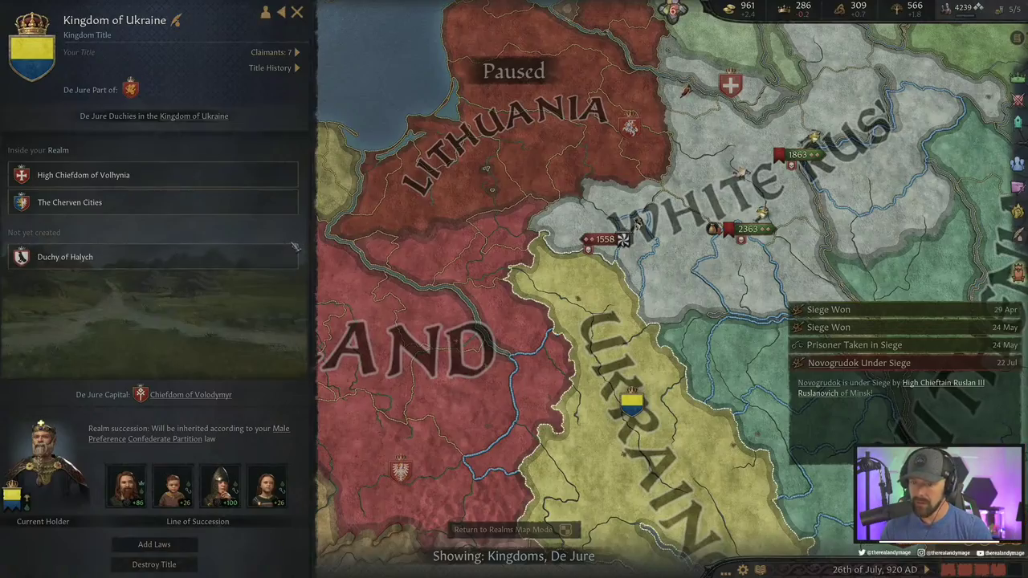
key("Escape")
scroll(401, 309, "up", 3)
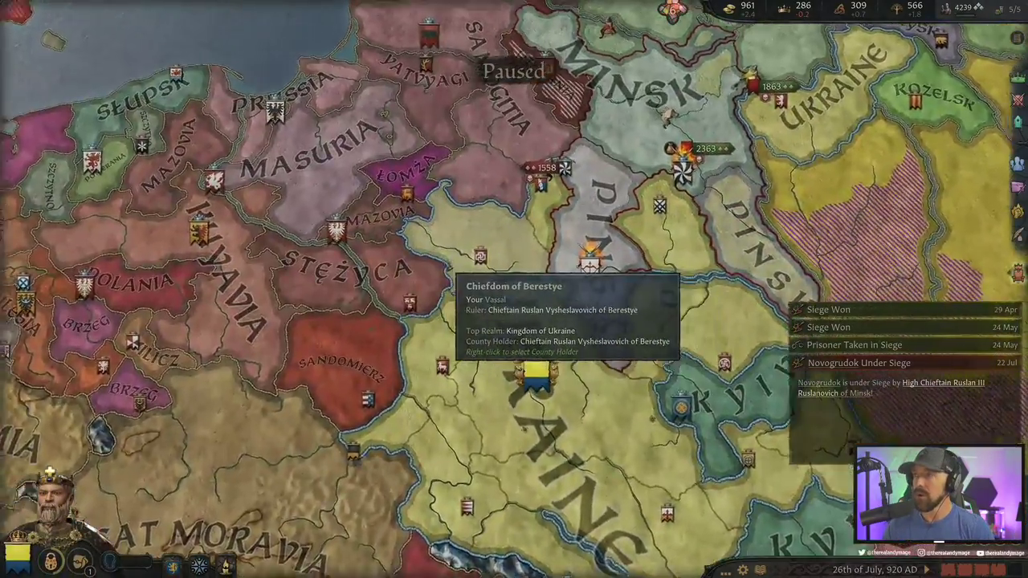
scroll(811, 205, "up", 4)
key("space")
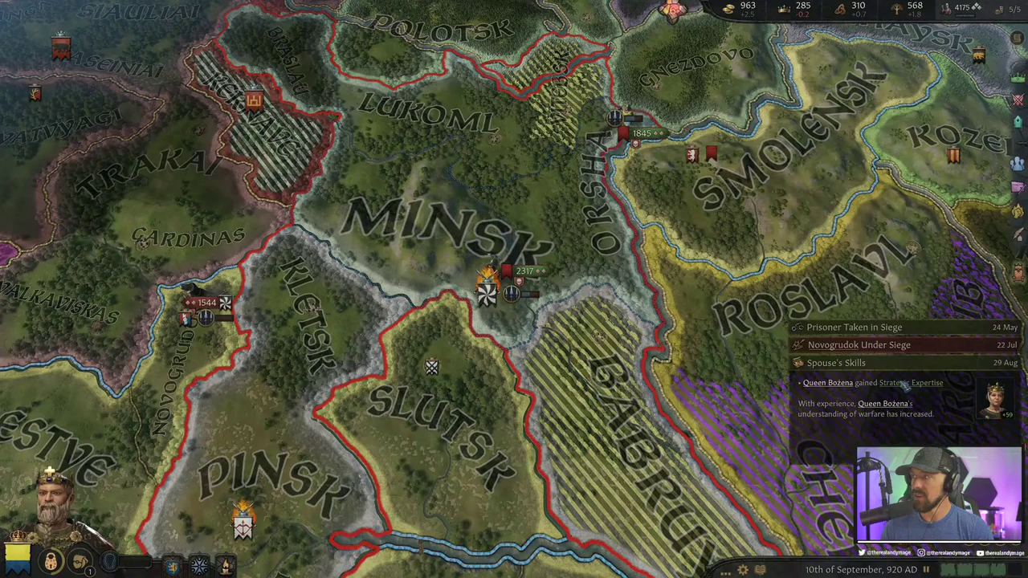
Check the Current Situation overview's list of prisoners who can be ransomed
mouse_move(904, 385)
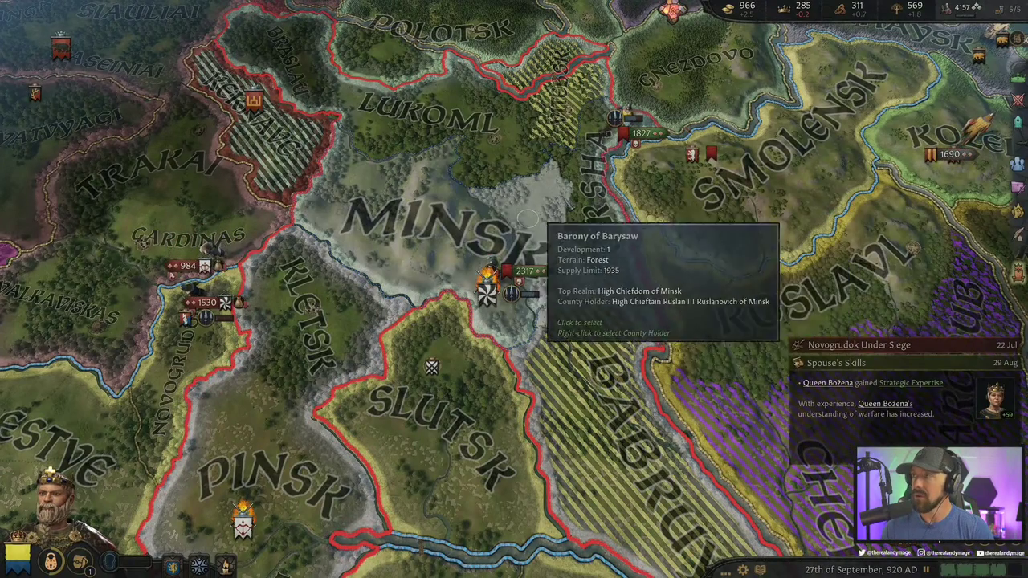
left_click(672, 10)
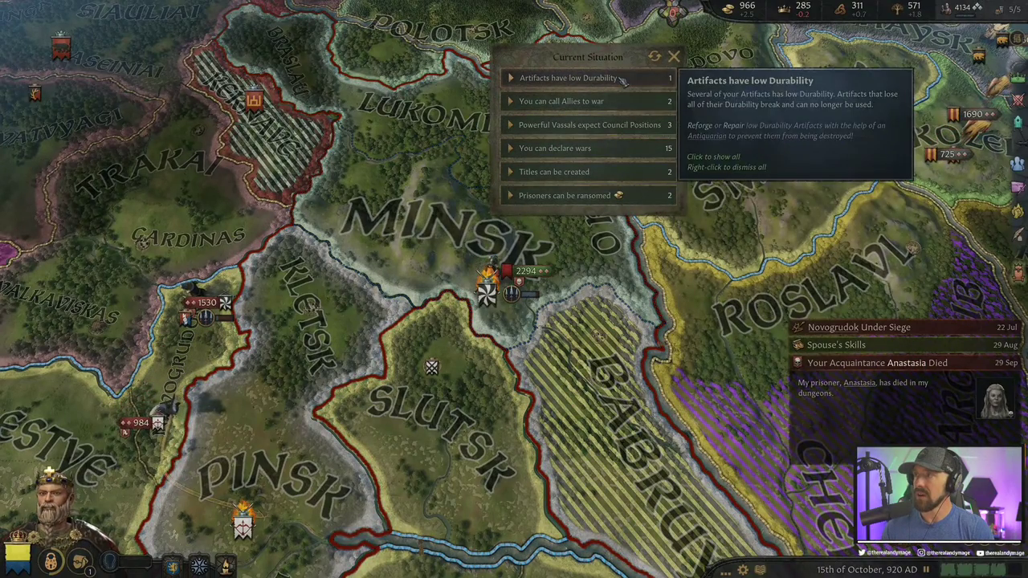
left_click(634, 195)
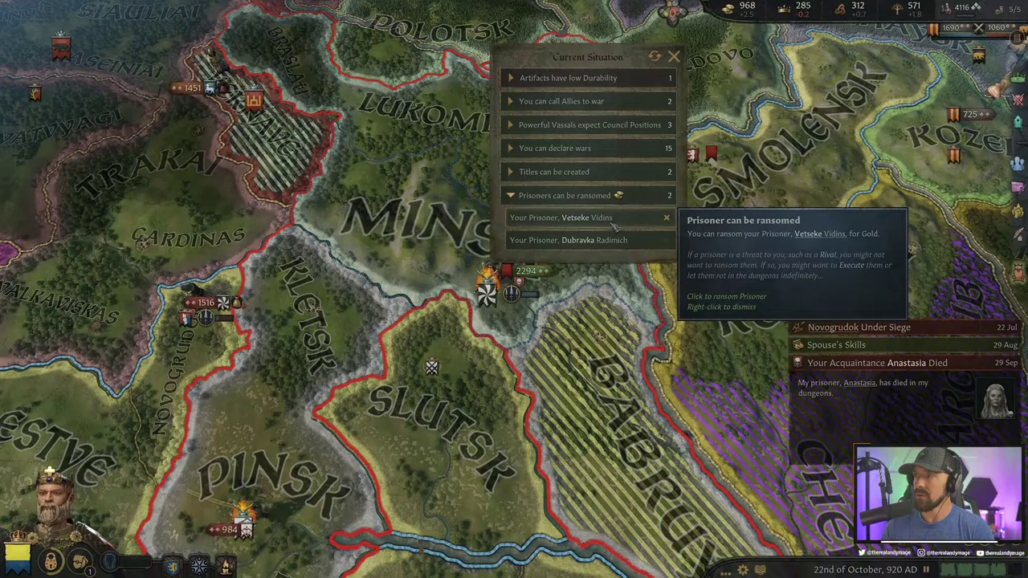
key("Escape")
key("Escape")
key("Escape")
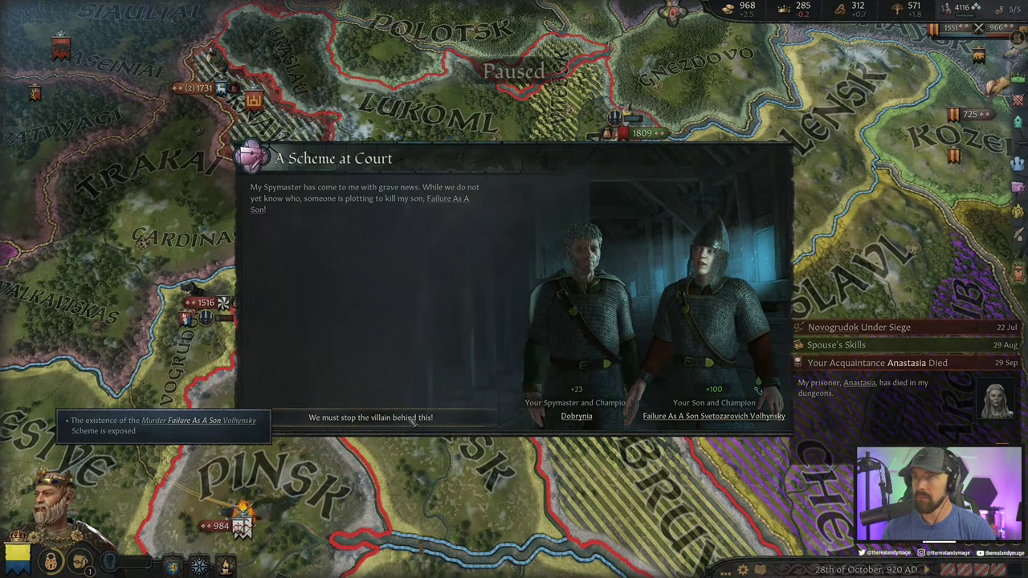
Answer the Scheme at Court event with 'We must stop the villain behind this!' and resume time
left_click(413, 419)
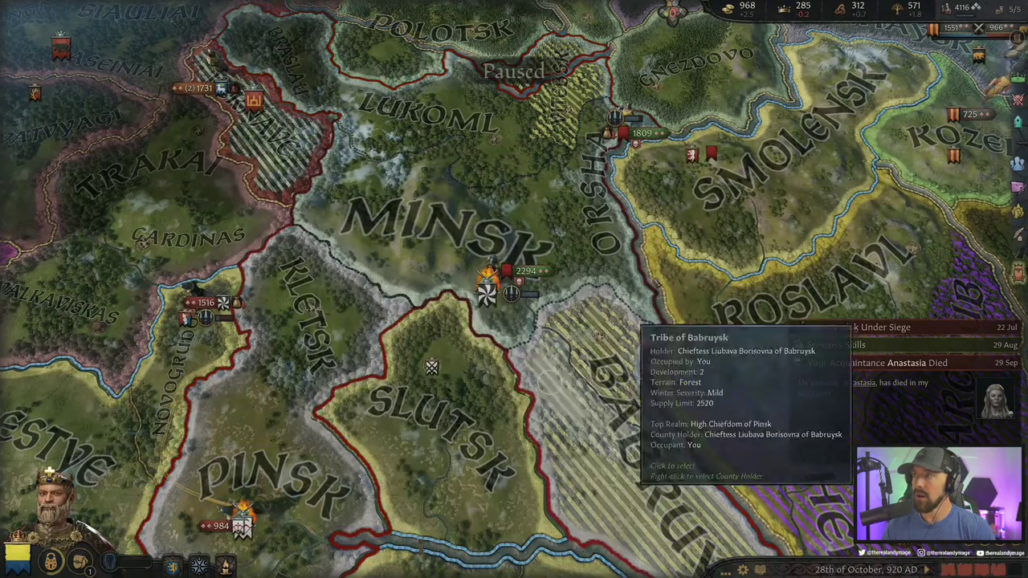
key("space")
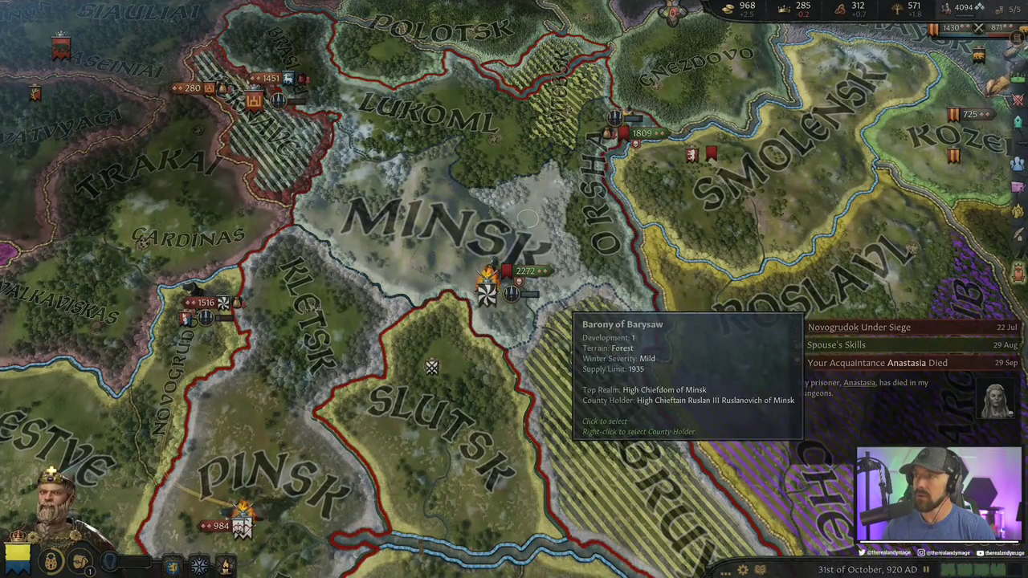
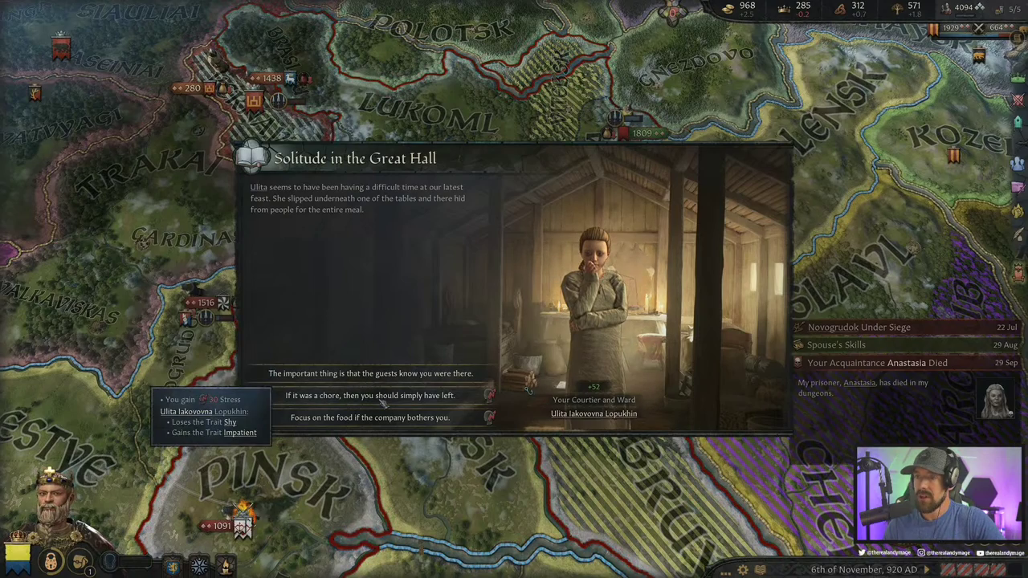
Answer the great-hall event and march the 1st Army of Mstislavl toward Minsk
left_click(463, 375)
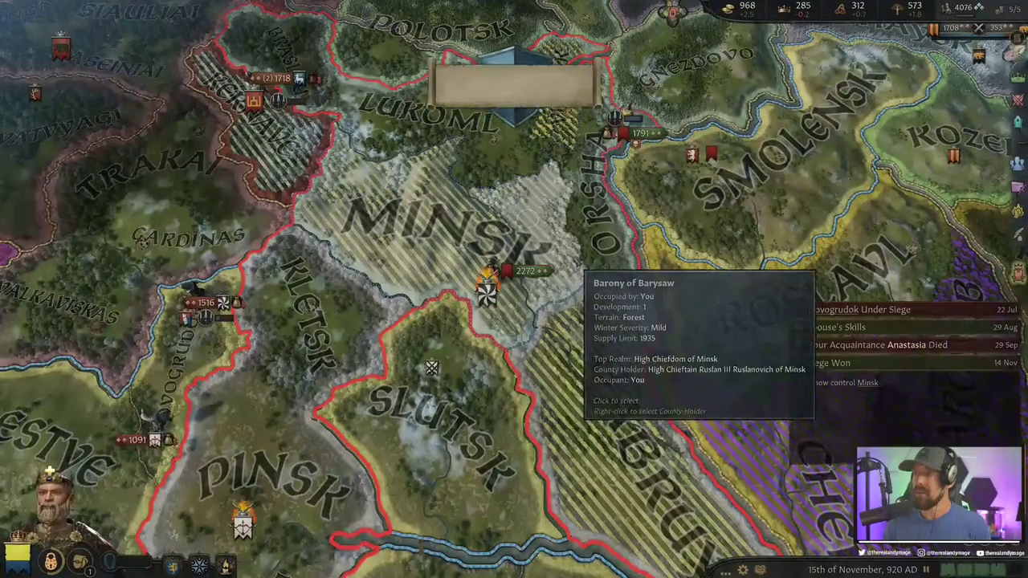
left_click(487, 289)
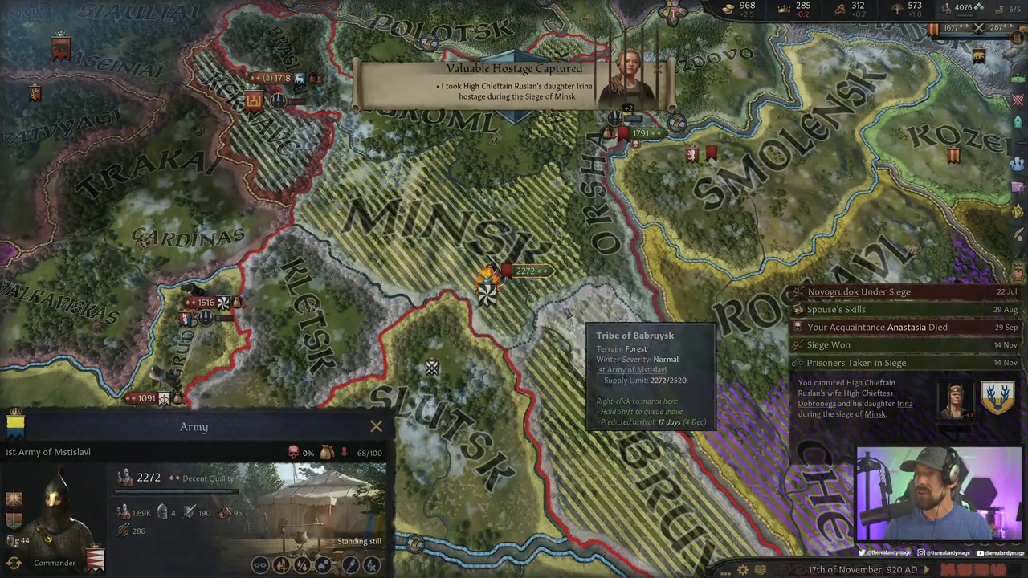
key("a")
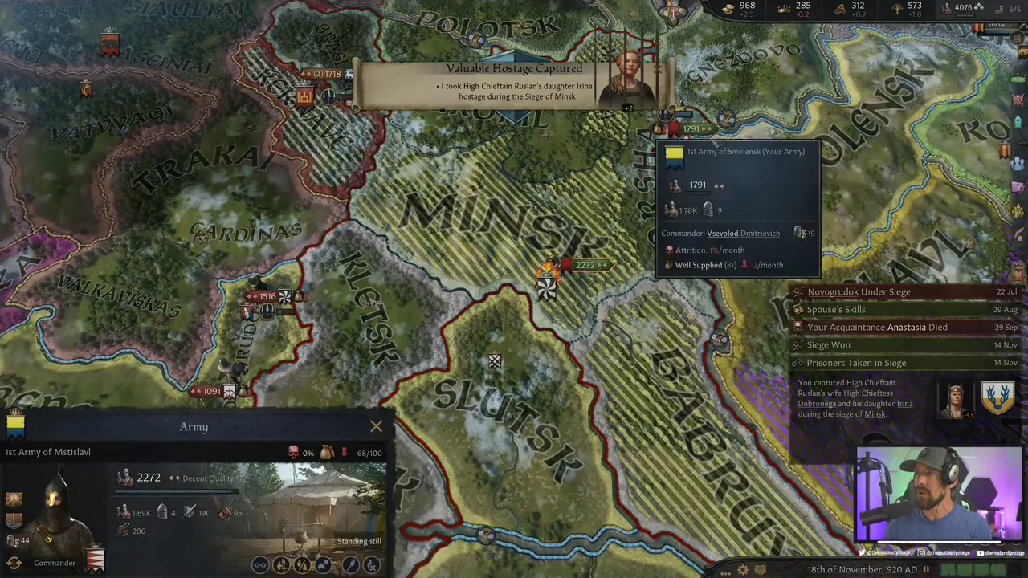
left_click(674, 130)
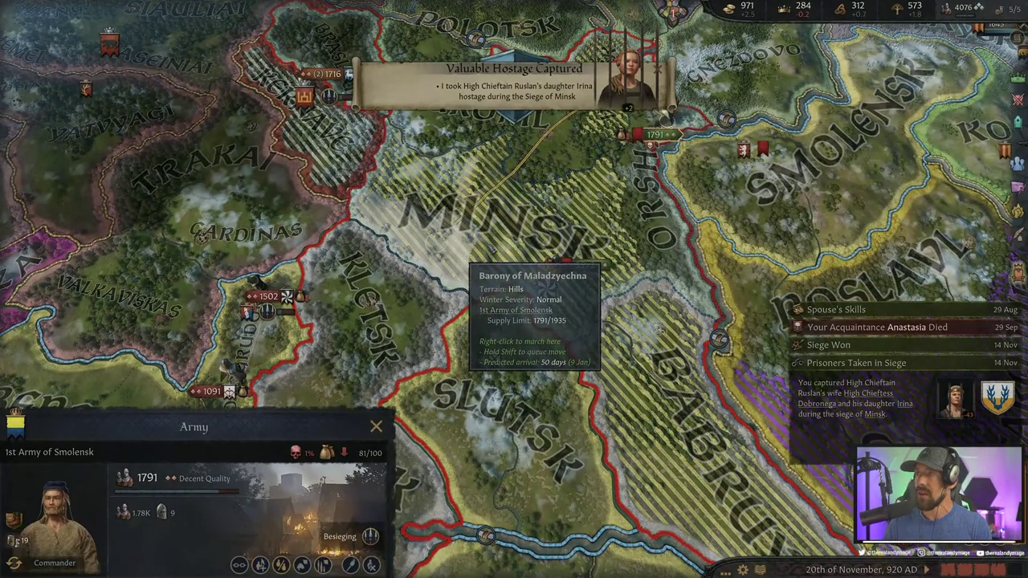
key("Escape")
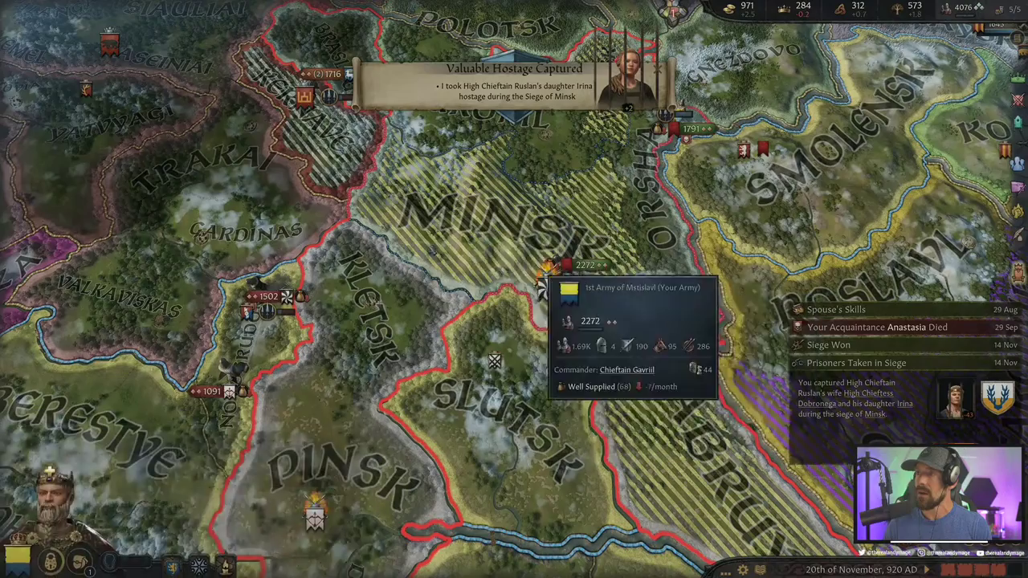
left_click(562, 265)
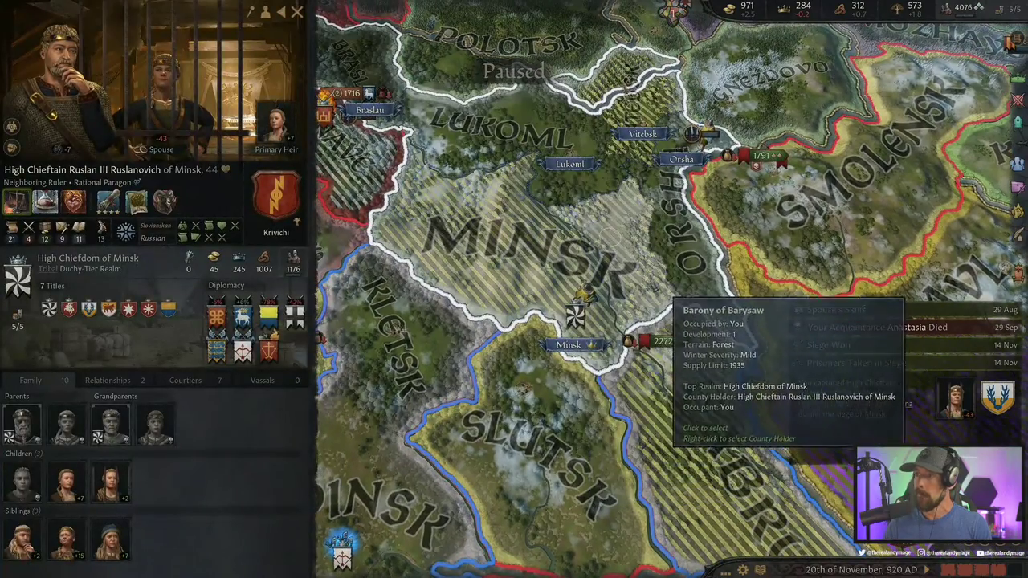
left_click(582, 293)
right_click(496, 285)
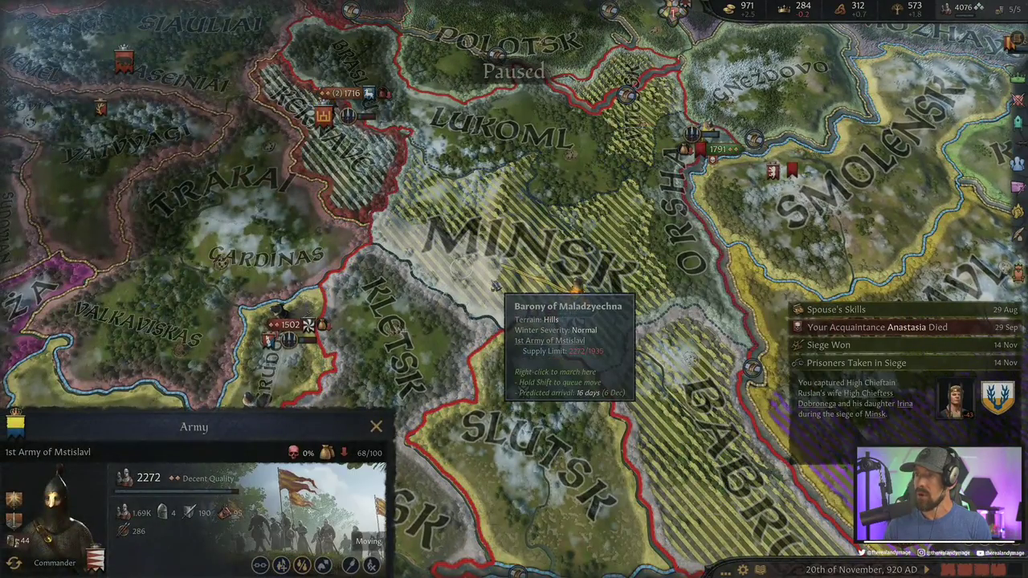
Send the 1st Army of Smolensk marching toward Minsk and let time run
key("space")
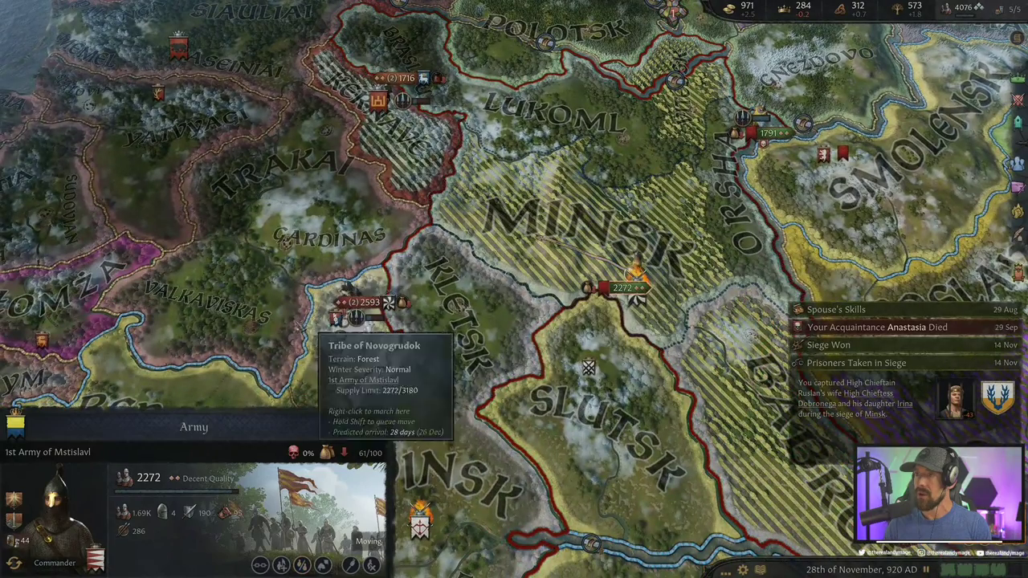
key("space")
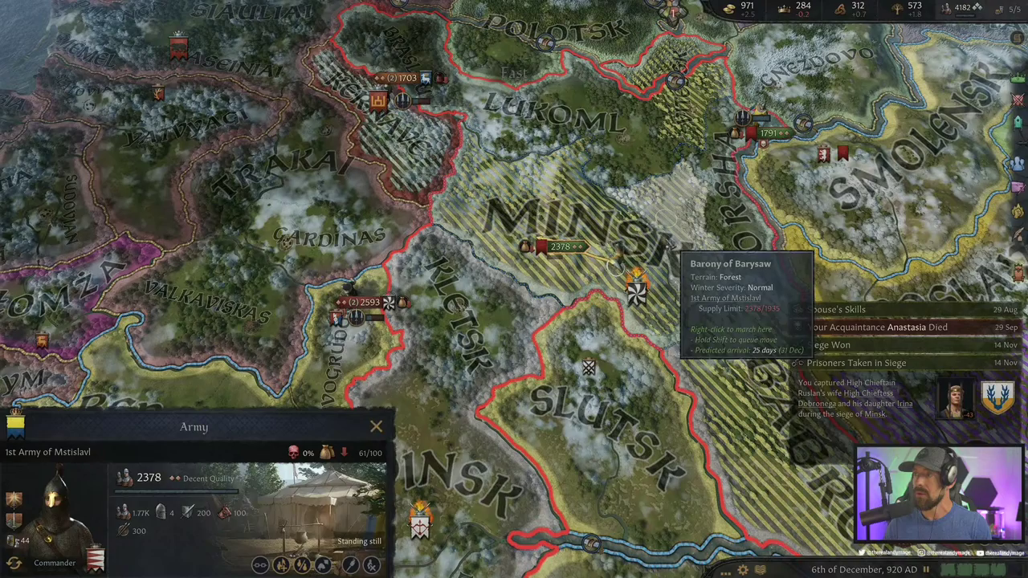
left_click(763, 132)
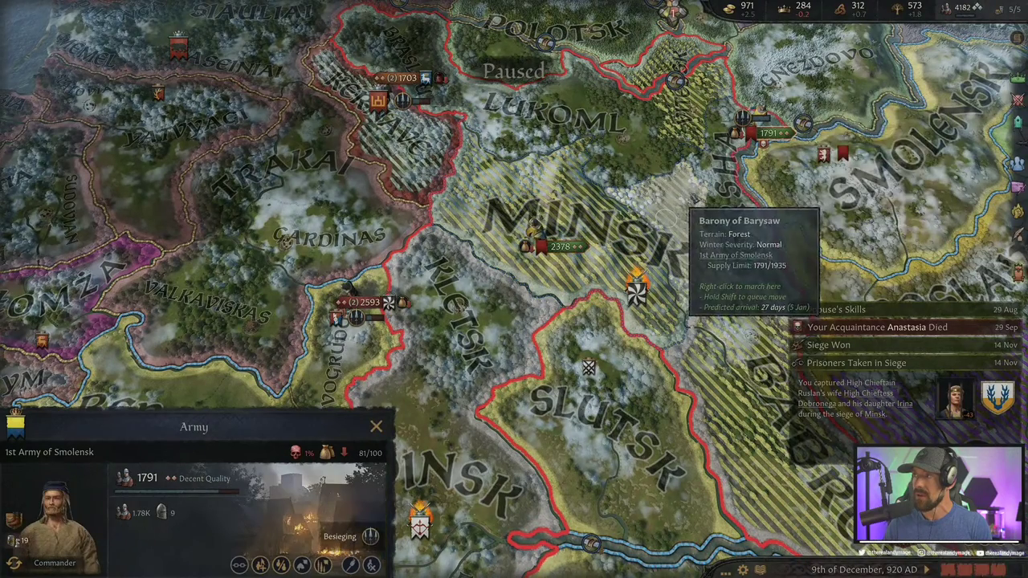
key("space")
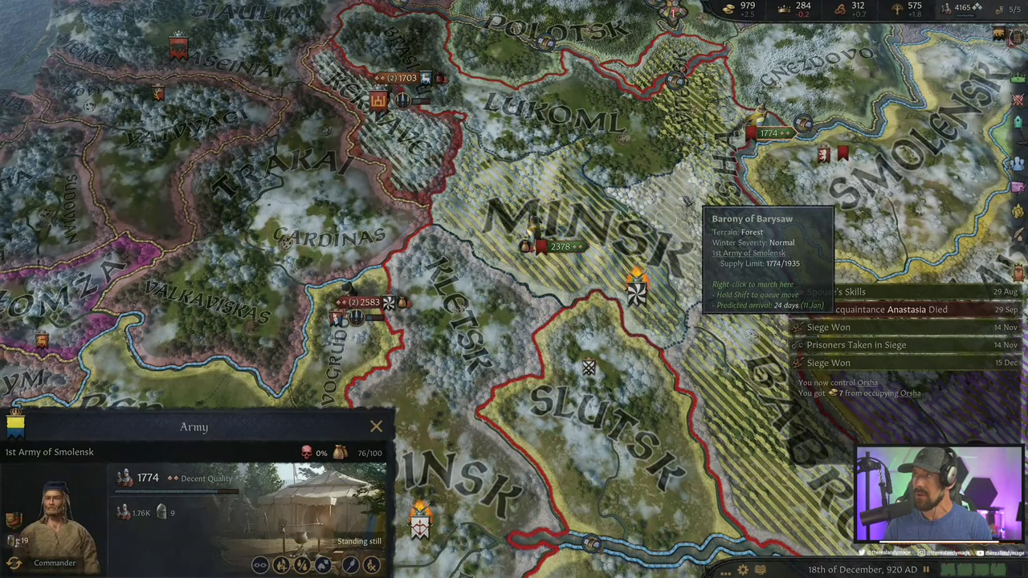
right_click(528, 239)
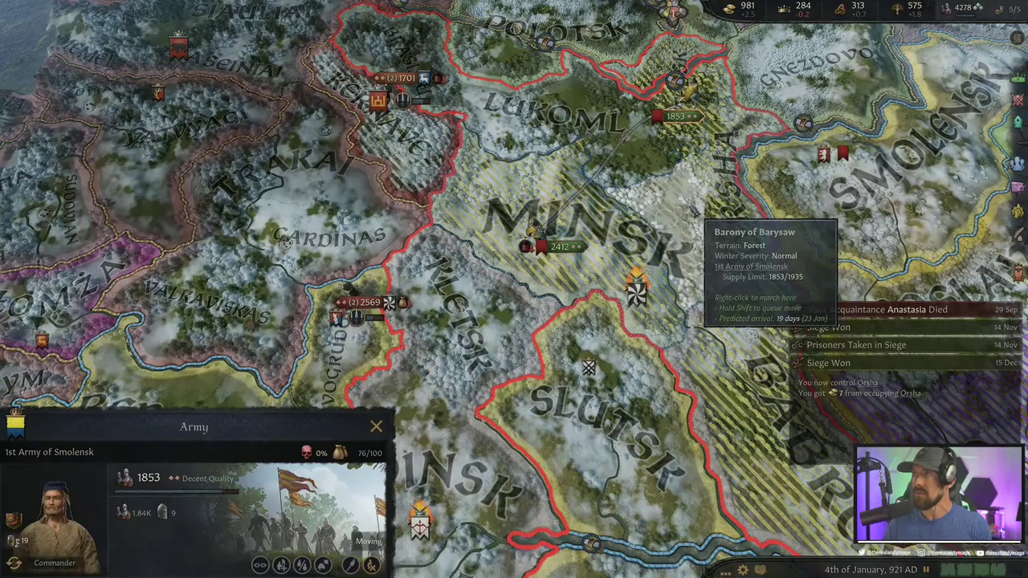
key("space")
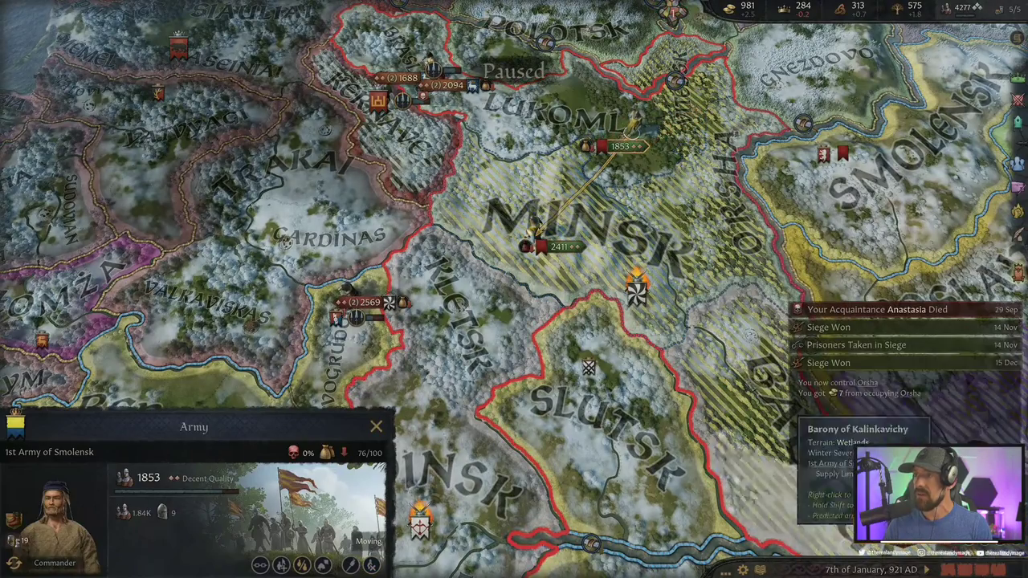
scroll(742, 381, "down", 3)
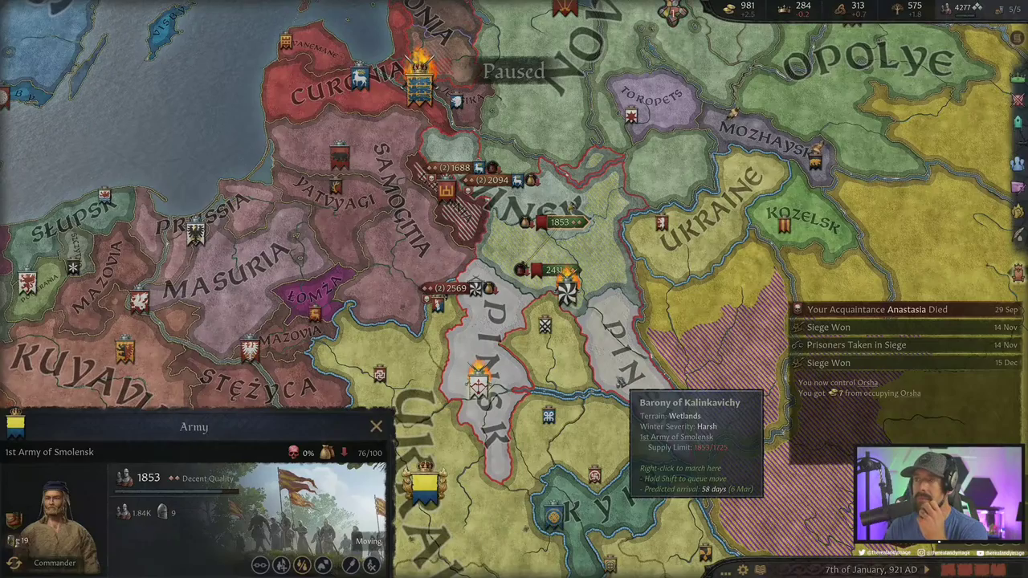
scroll(621, 382, "up", 3)
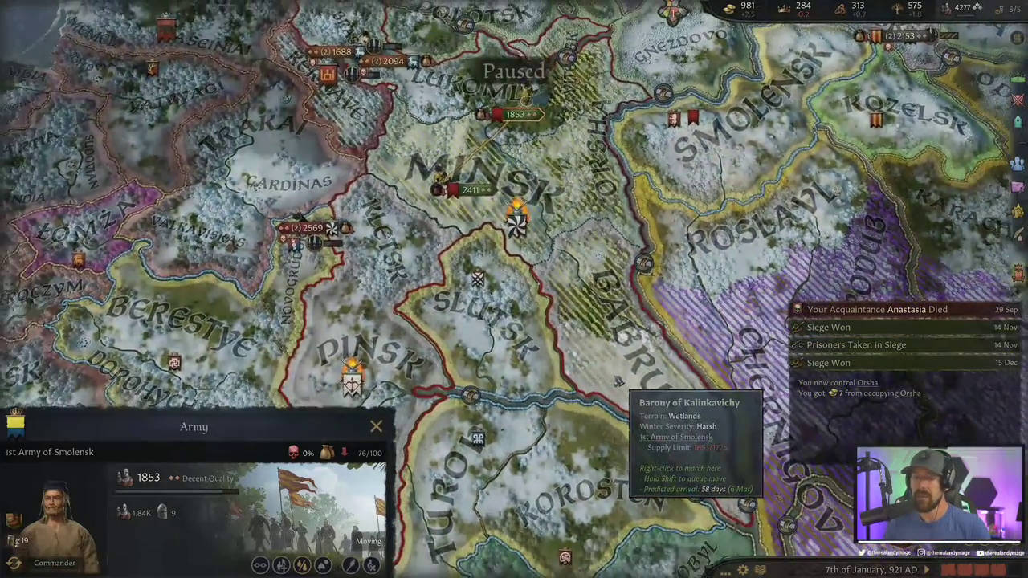
key("space")
scroll(620, 382, "down", 3)
scroll(610, 377, "up", 4)
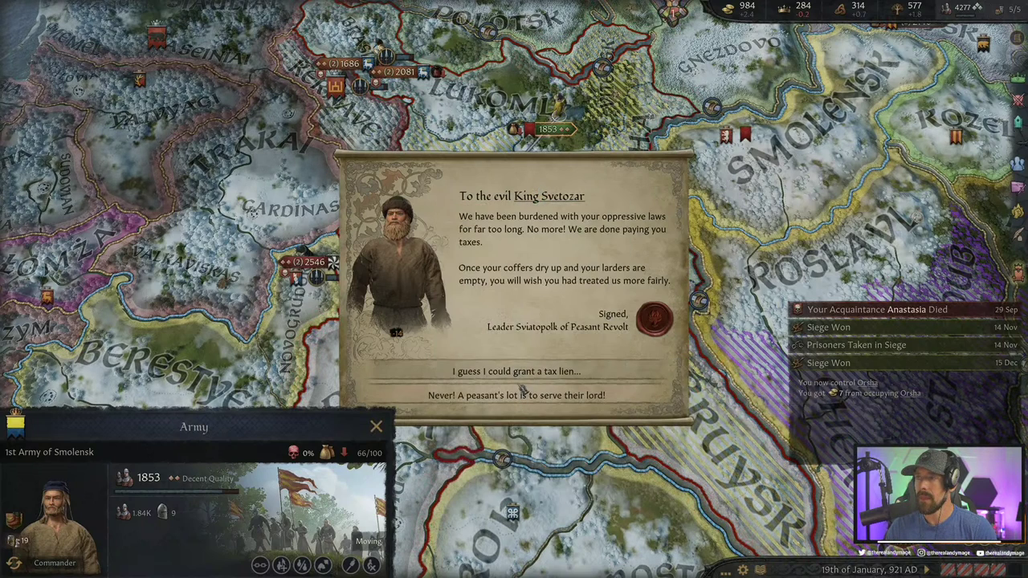
Refuse the peasants' tax demands with 'Never!' and rally the troops against the uprising
left_click(526, 396)
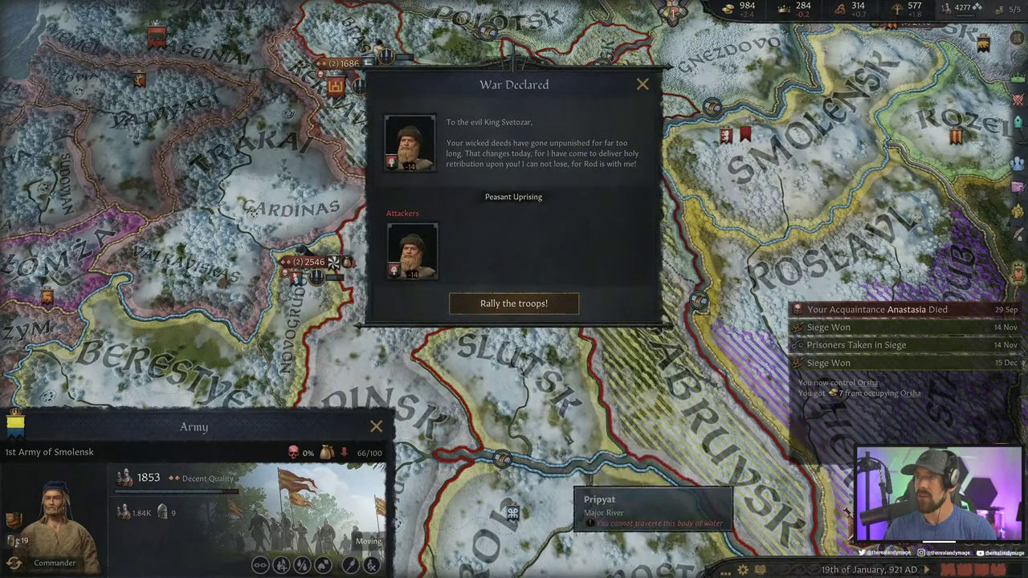
left_click(514, 303)
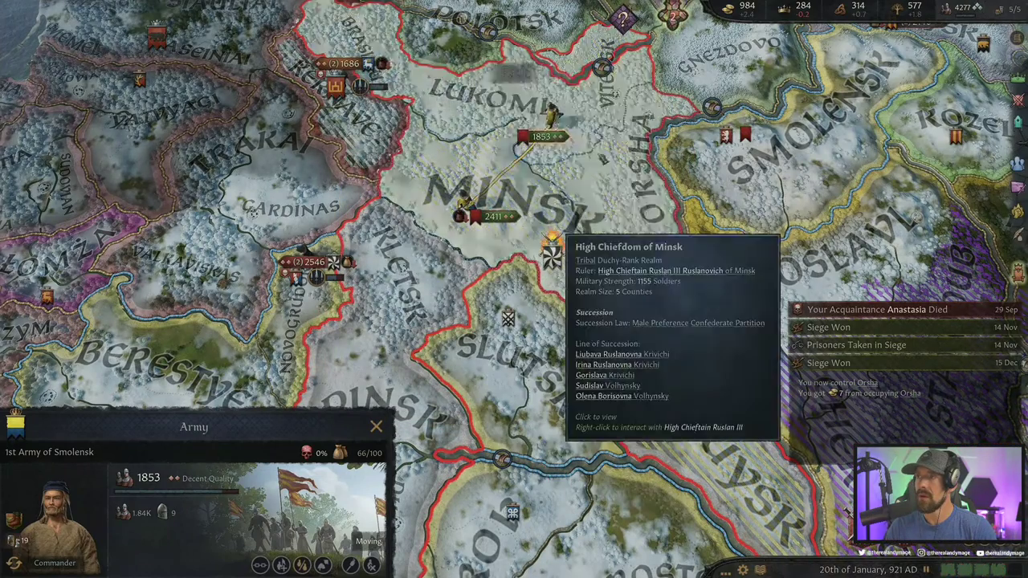
left_click_drag(488, 94, 619, 230)
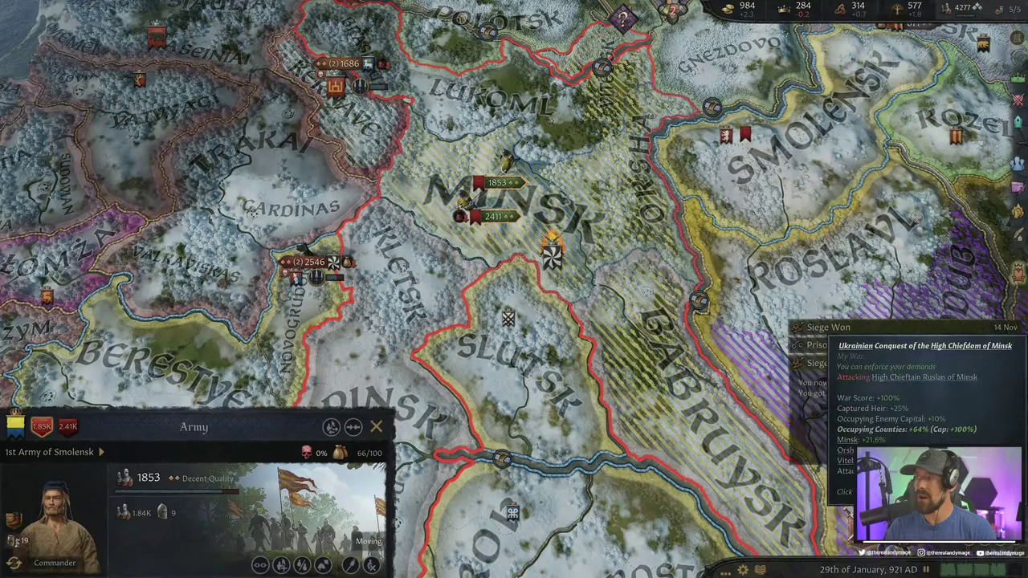
key("space")
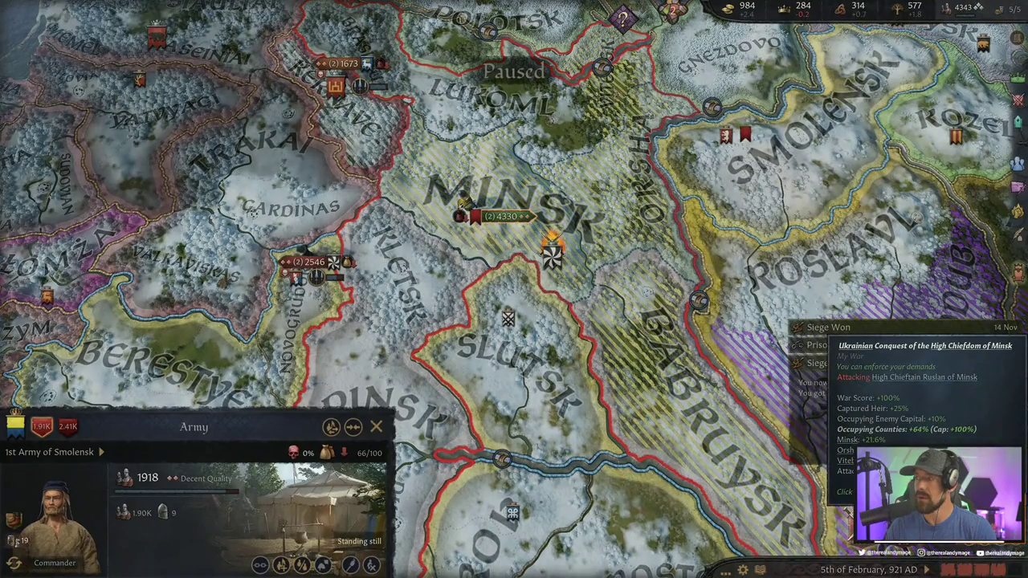
Enforce demands in the Minsk conquest war, accepting victory and the contested titles
left_click(845, 514)
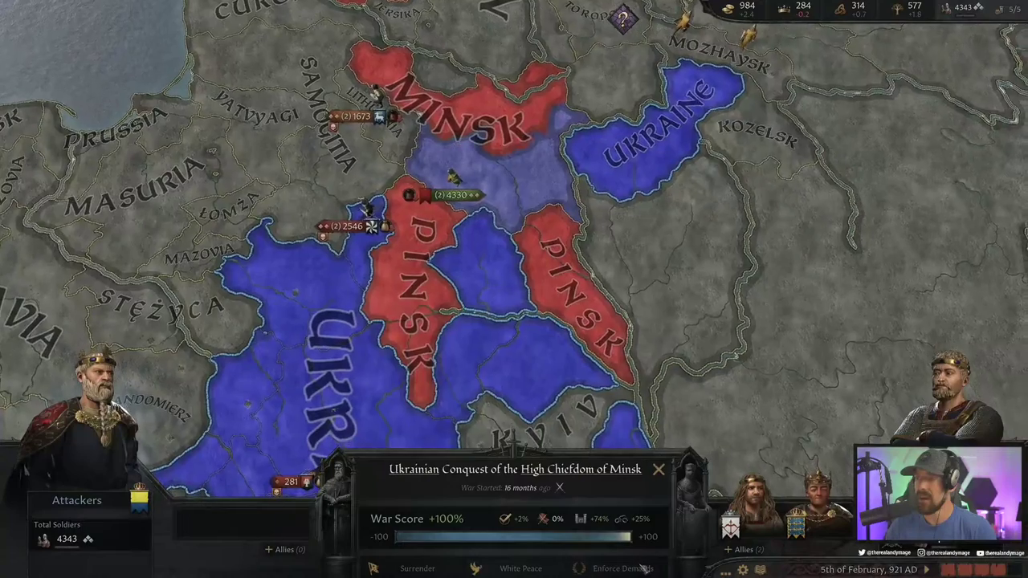
left_click(657, 568)
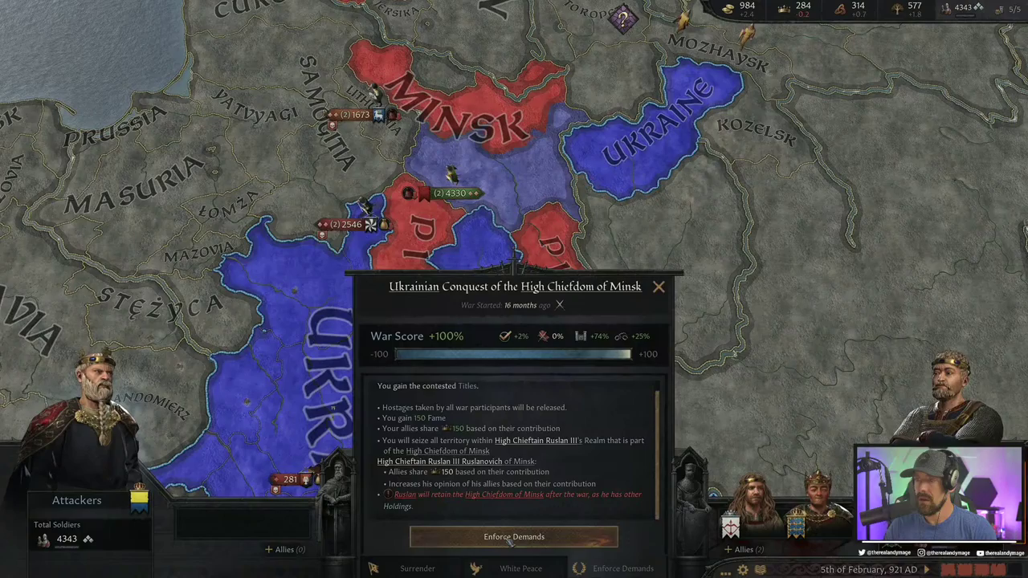
left_click(510, 538)
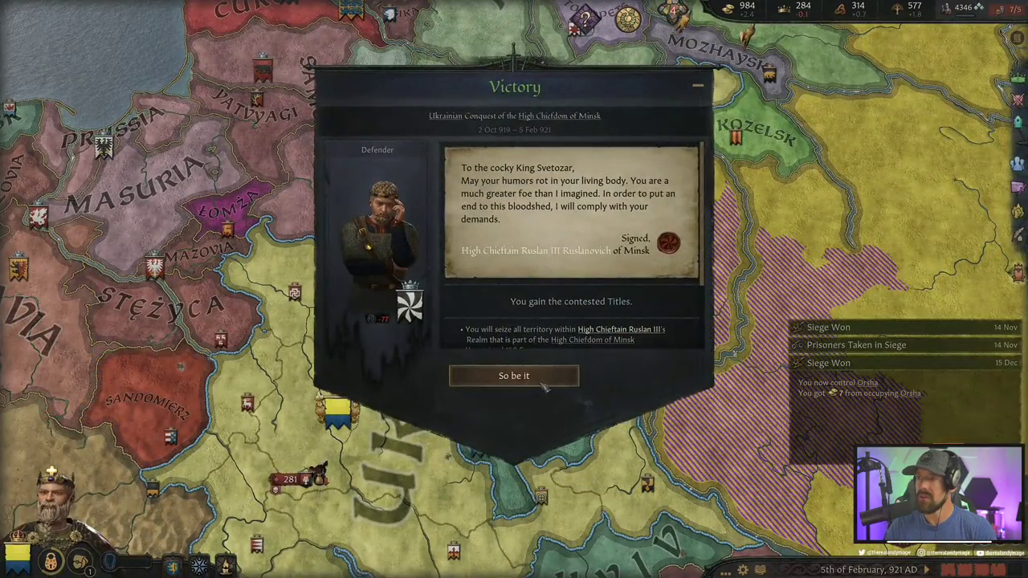
left_click(513, 375)
left_click(459, 294)
Split the 1st Army of Smolensk into two halves
scroll(646, 215, "up", 2)
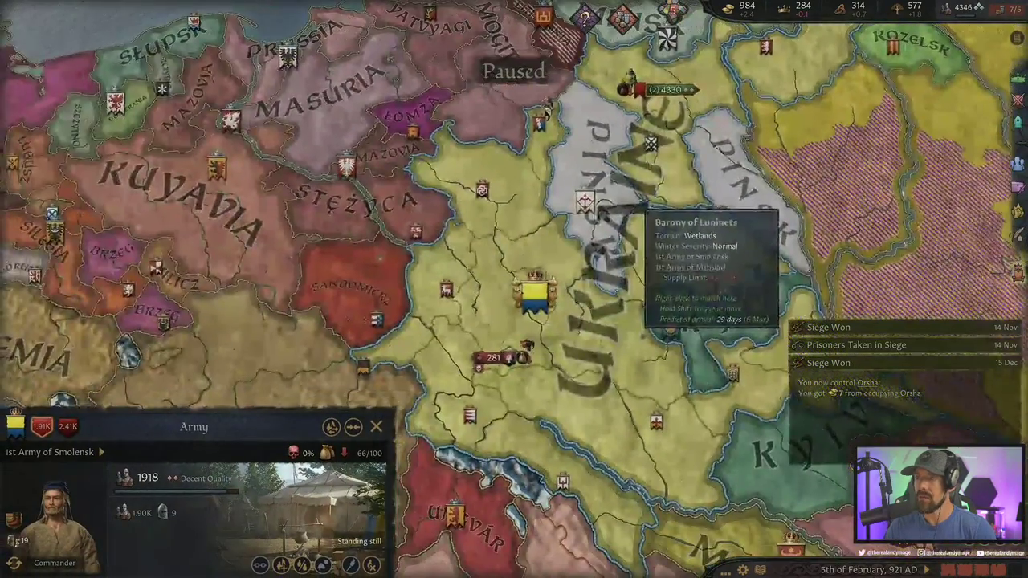
scroll(679, 267, "up", 2)
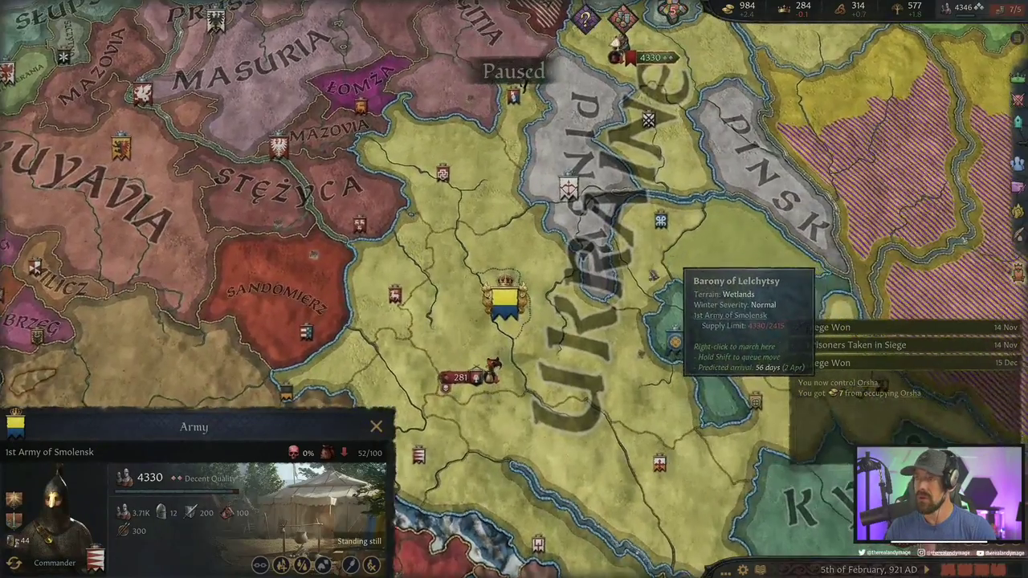
scroll(696, 202, "up", 1)
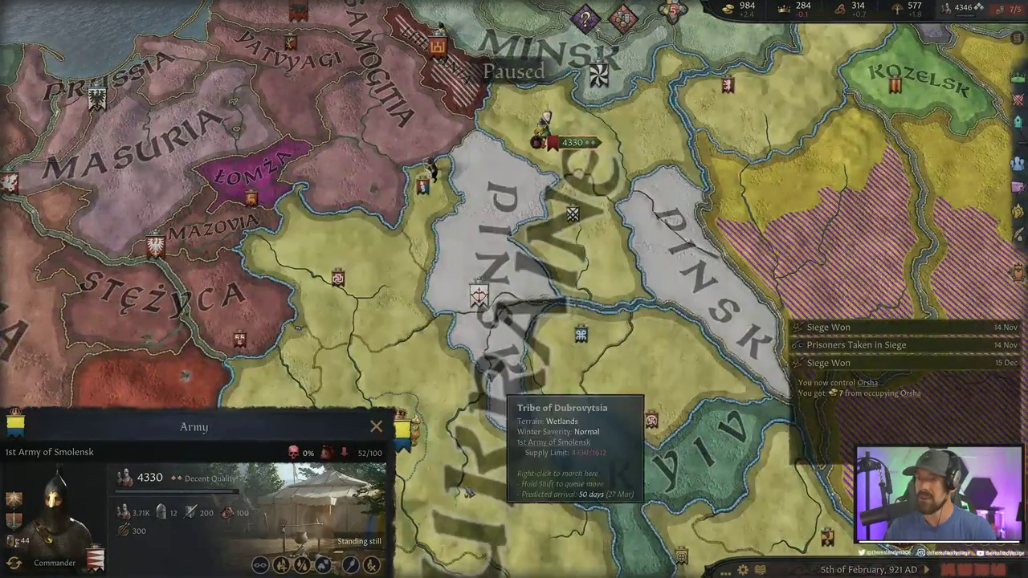
left_click(301, 563)
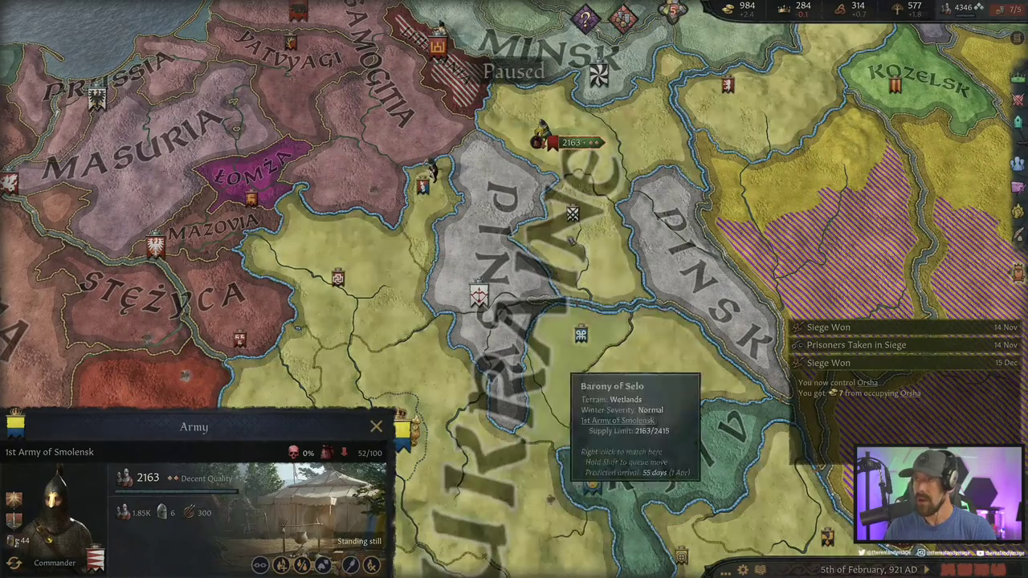
March the 2nd Army of Smolensk from Minsk south toward Lviv
scroll(552, 144, "up", 3)
left_click(533, 130)
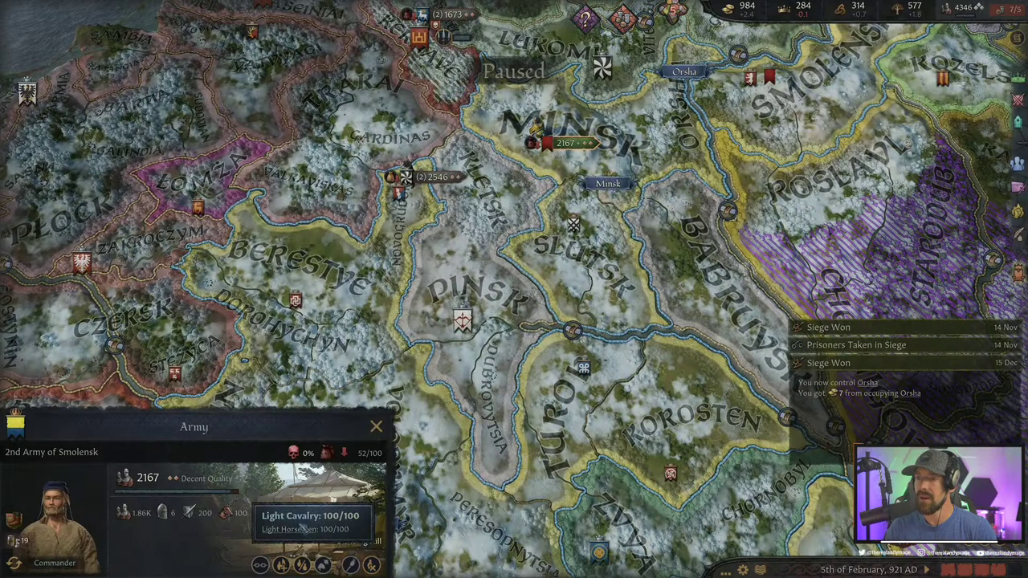
mouse_move(304, 529)
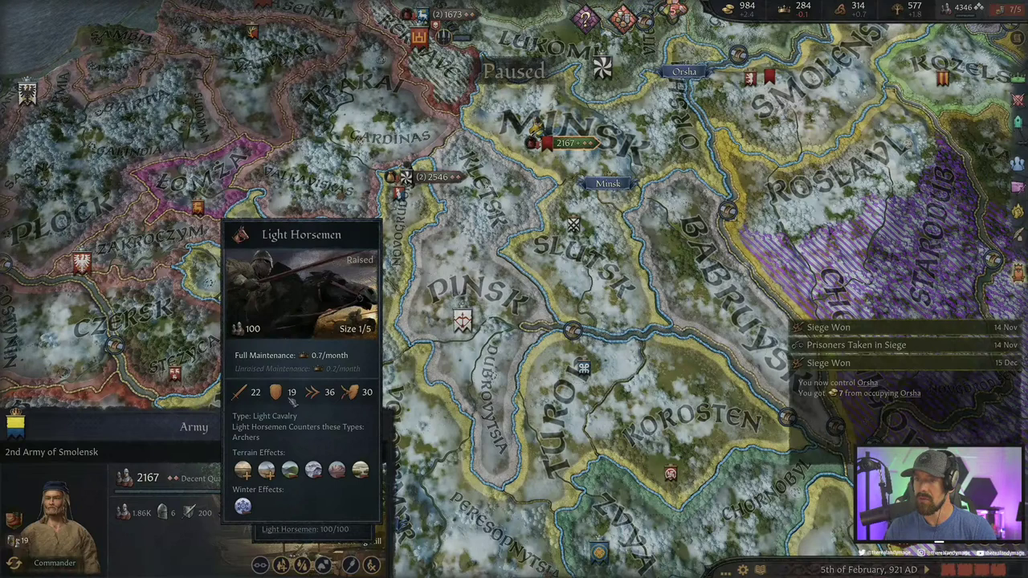
mouse_move(316, 396)
key("Escape")
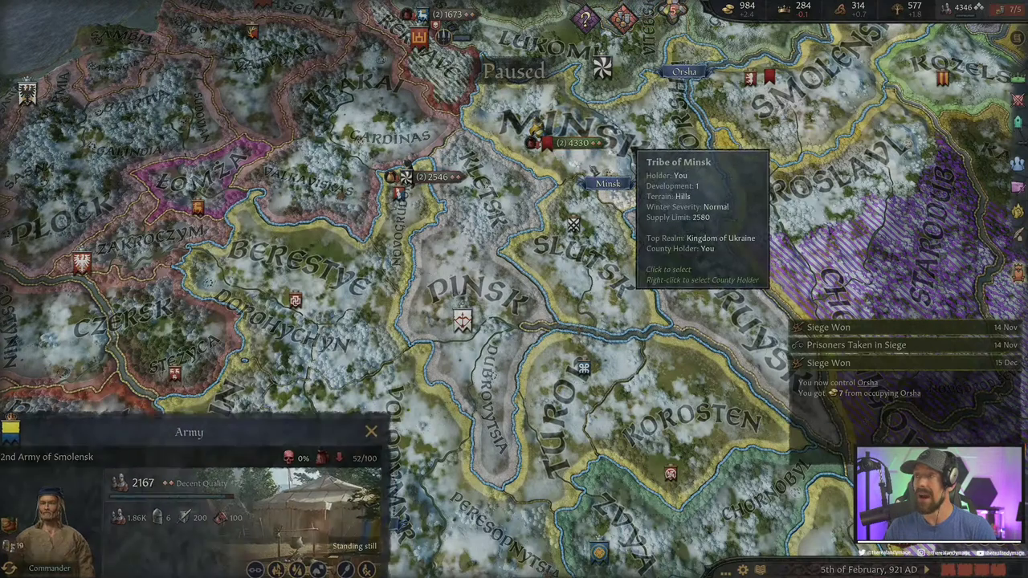
left_click(533, 132)
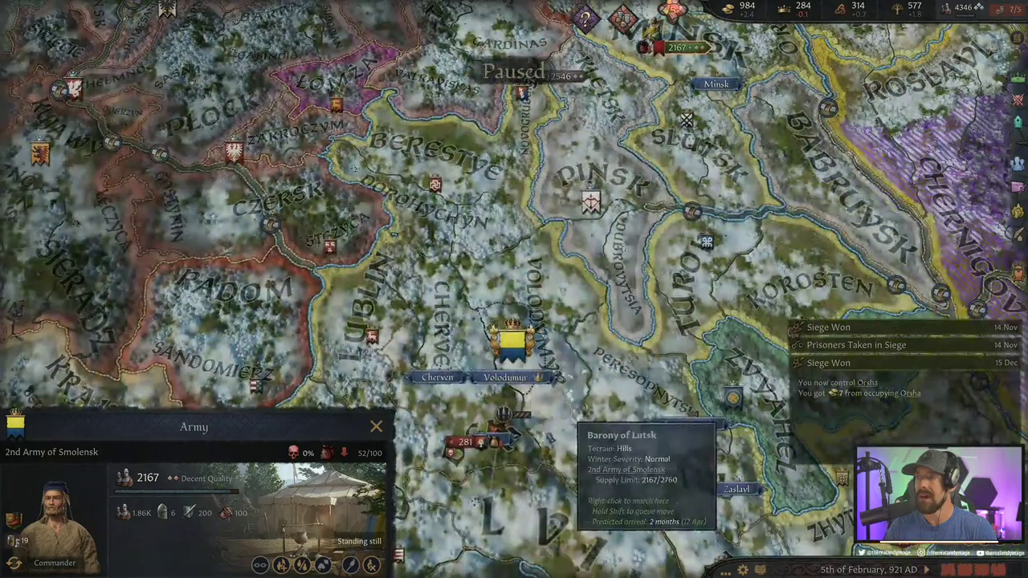
right_click(486, 466)
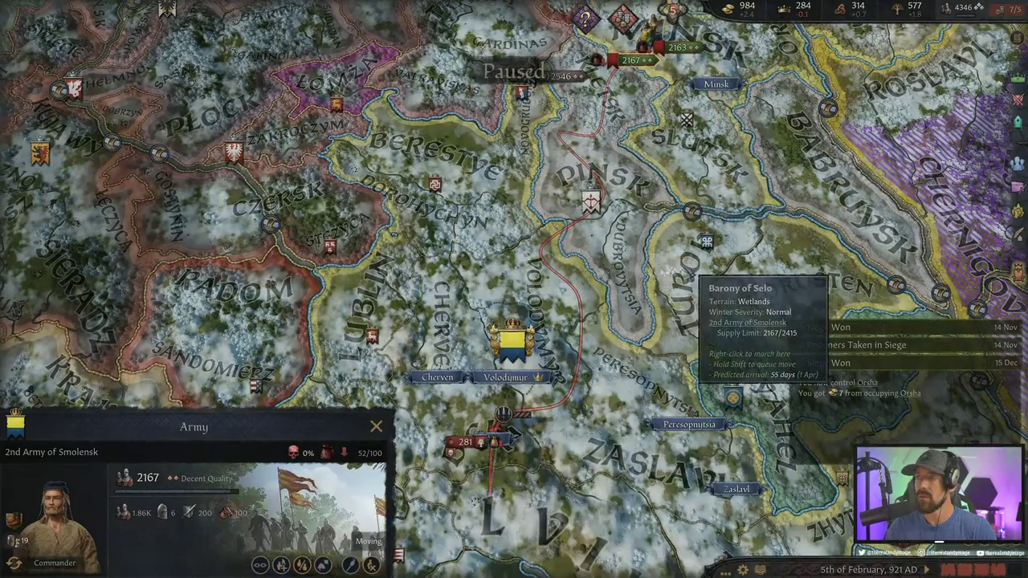
Disband the 1st Army of Smolensk and pause the game
key("w")
left_click(642, 110)
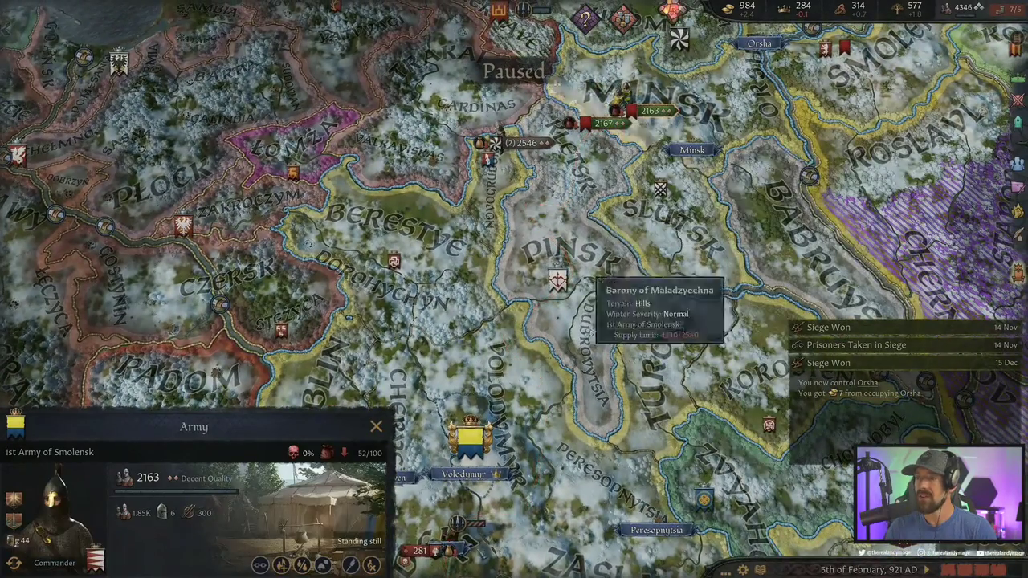
key("s")
left_click(374, 564)
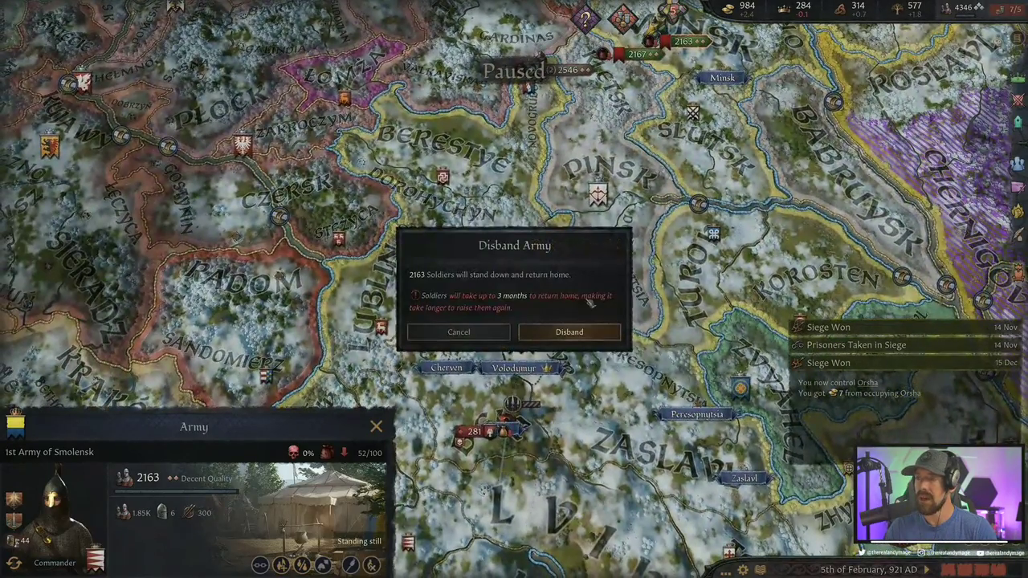
left_click(562, 330)
mouse_move(622, 17)
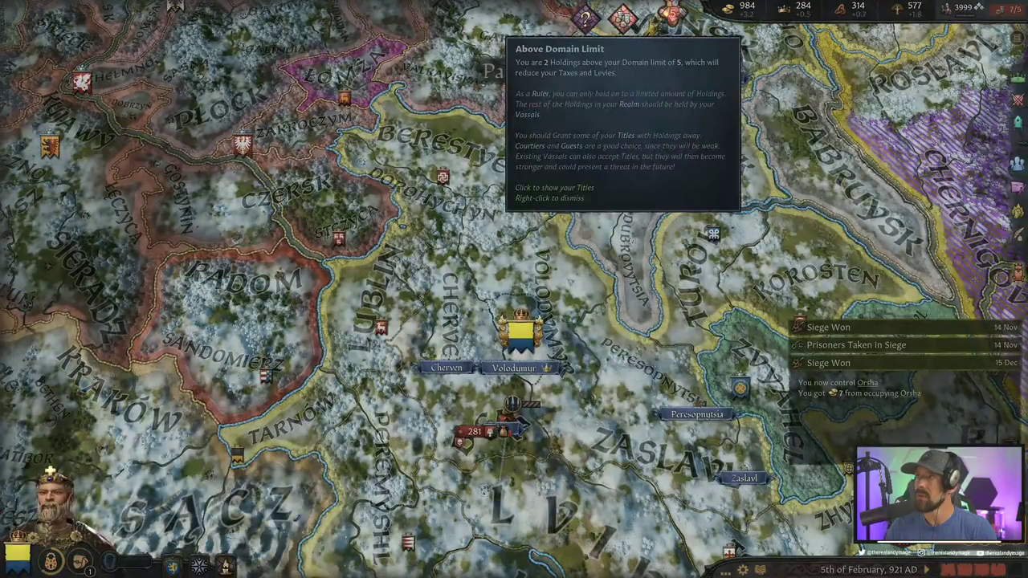
scroll(663, 310, "down", 3)
scroll(650, 390, "up", 5)
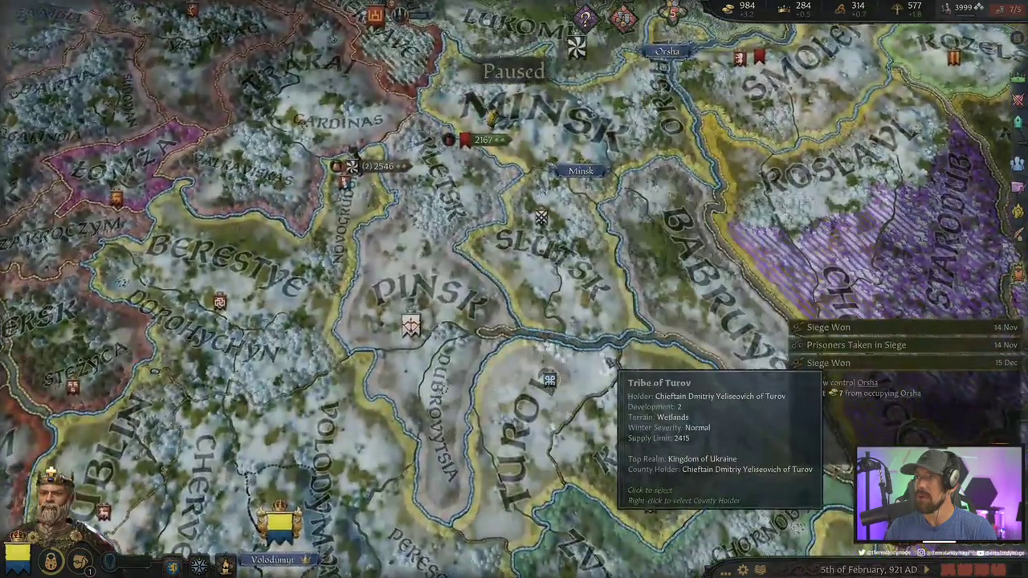
scroll(615, 372, "down", 3)
scroll(587, 351, "up", 3)
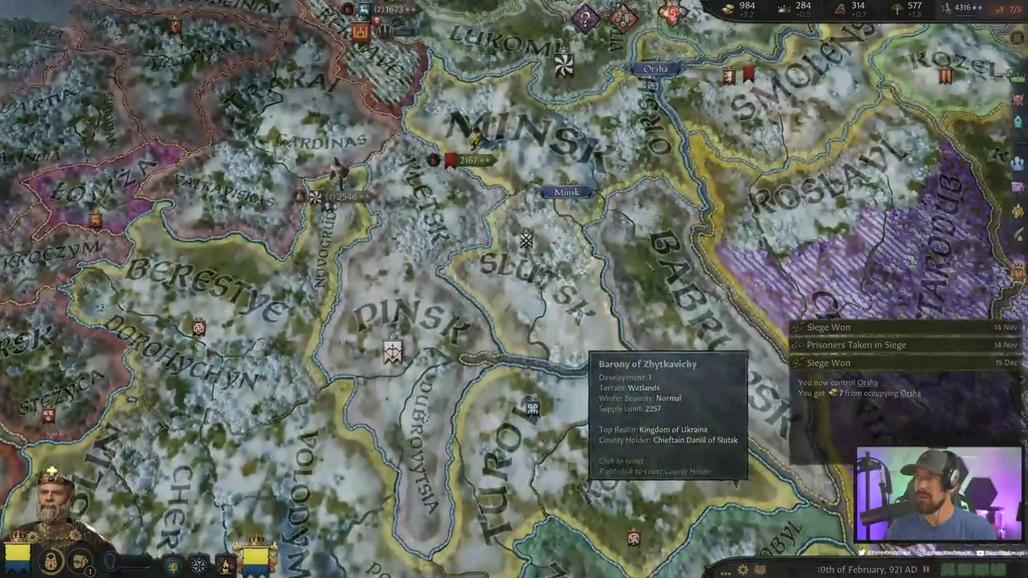
scroll(586, 353, "down", 2)
scroll(676, 369, "down", 1)
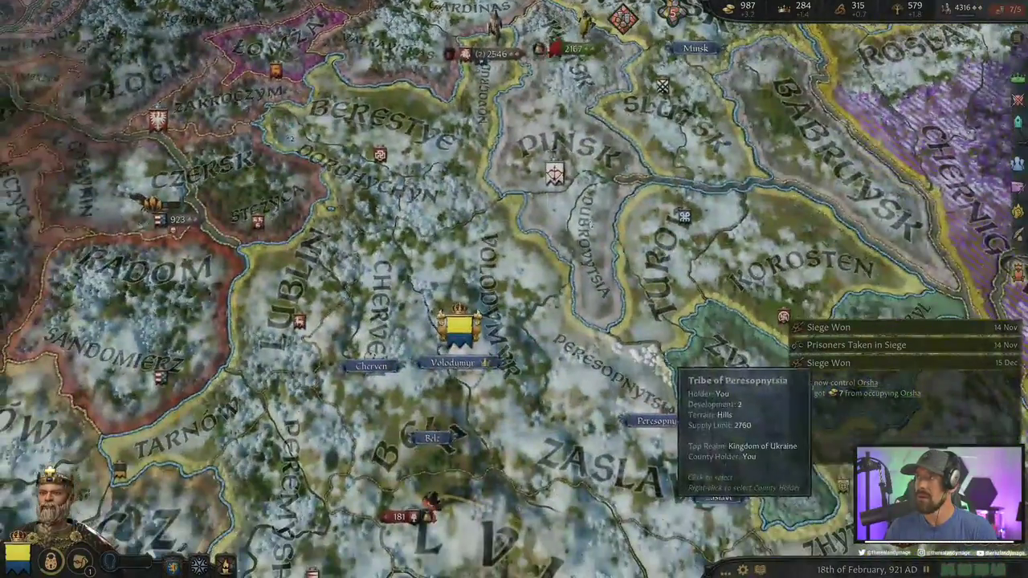
key("space")
scroll(675, 371, "down", 3)
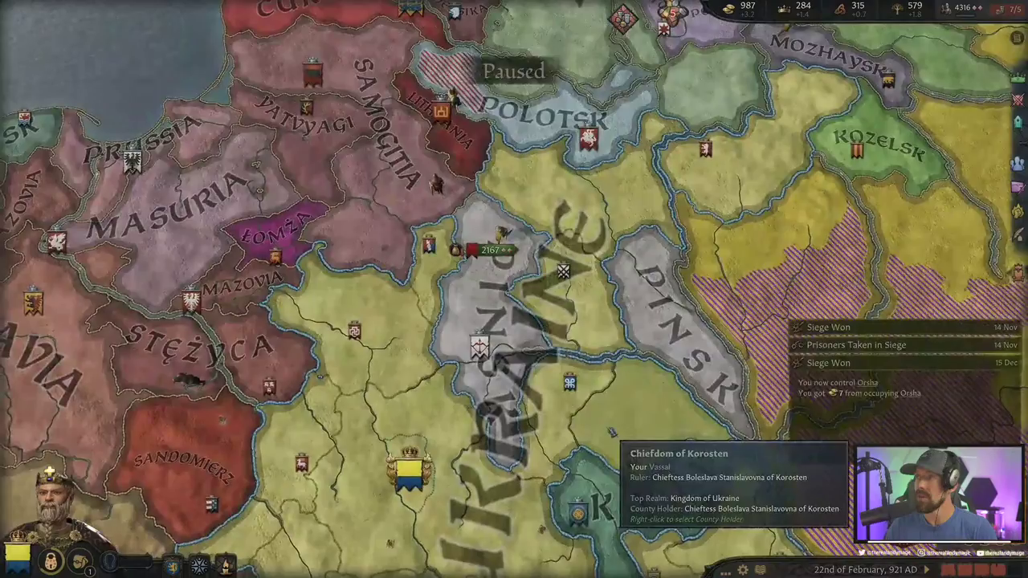
scroll(612, 433, "up", 3)
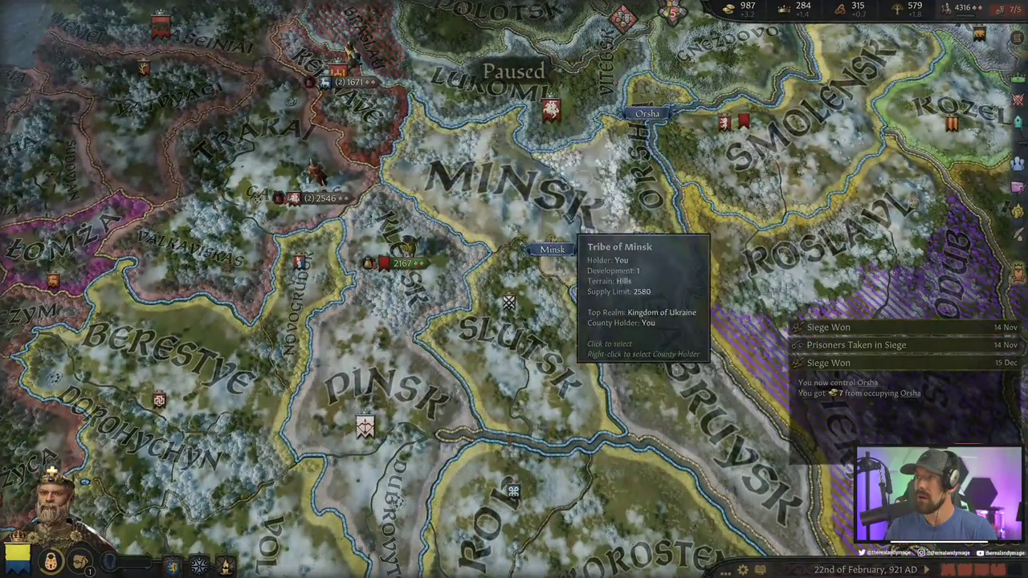
Grant Minsk to the shy 26-year-old candidate ranked by Stewardship, then send the 2nd Army south
left_click(562, 239)
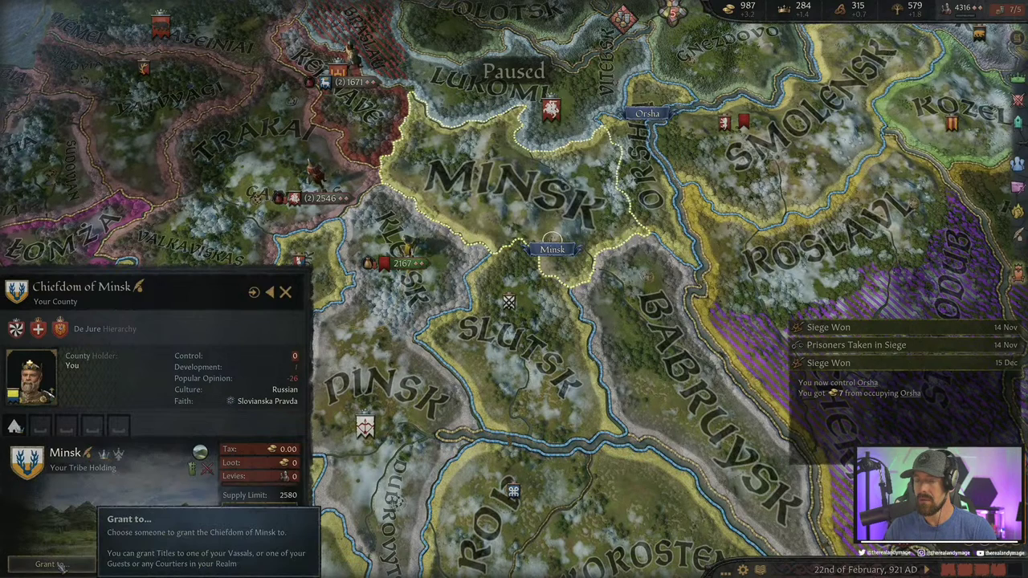
left_click(60, 564)
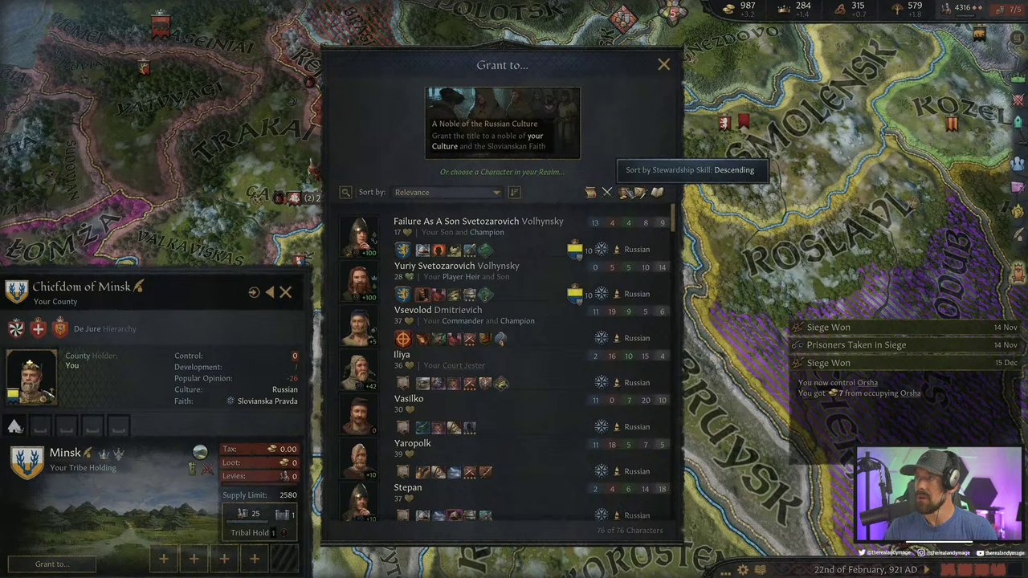
left_click(625, 192)
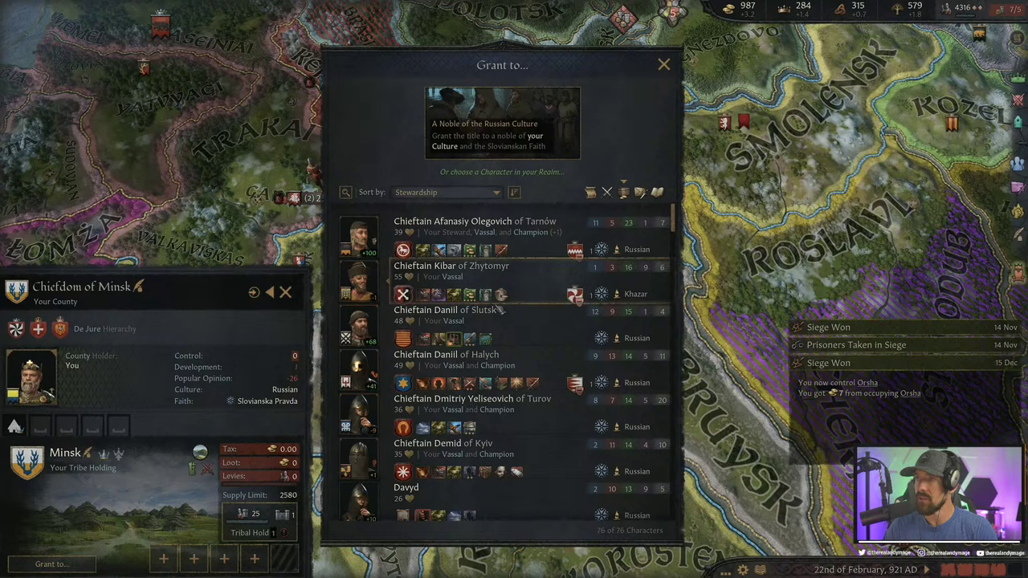
scroll(539, 447, "down", 2)
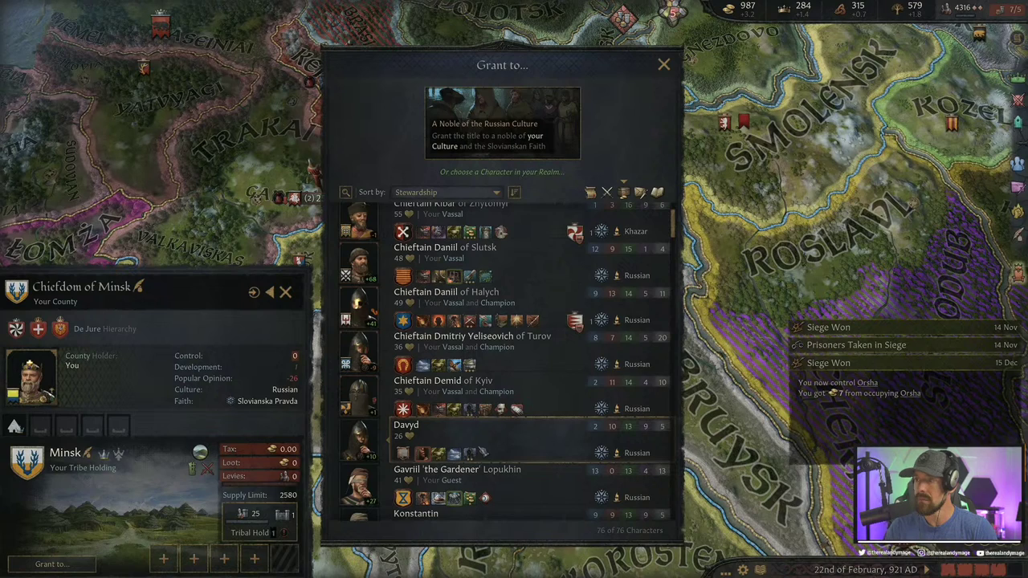
mouse_move(423, 453)
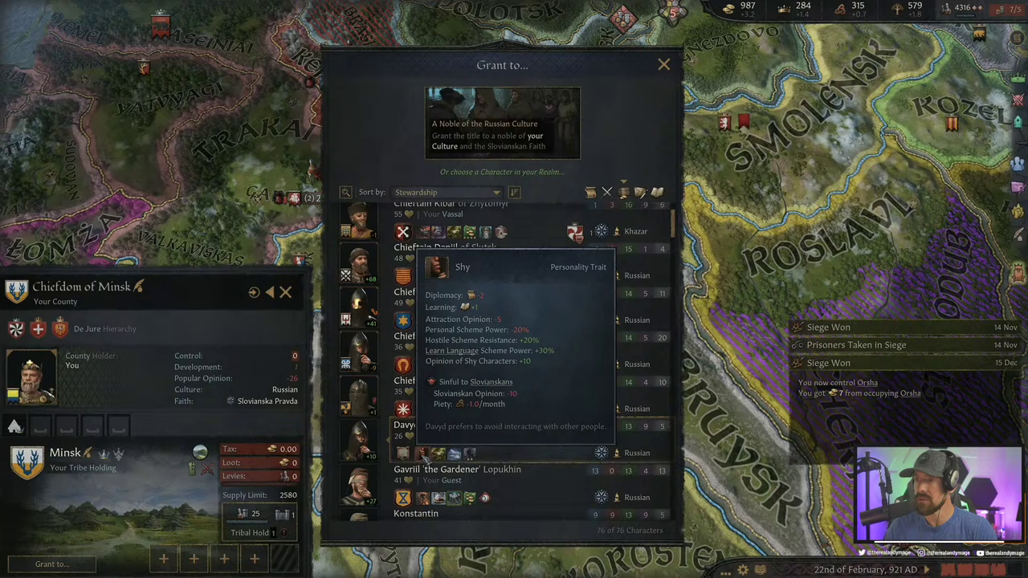
left_click(423, 449)
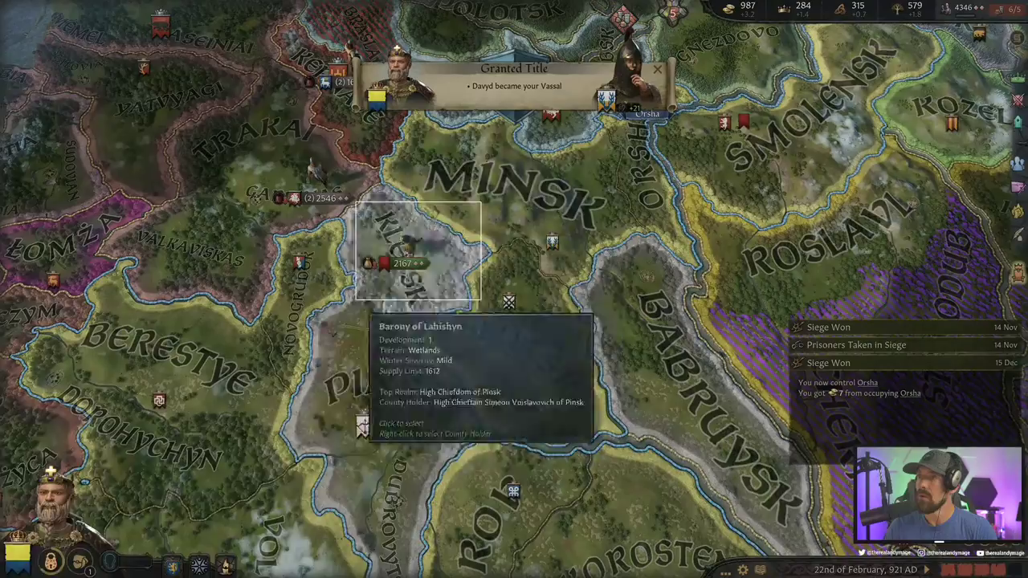
left_click_drag(481, 201, 355, 300)
right_click(514, 554)
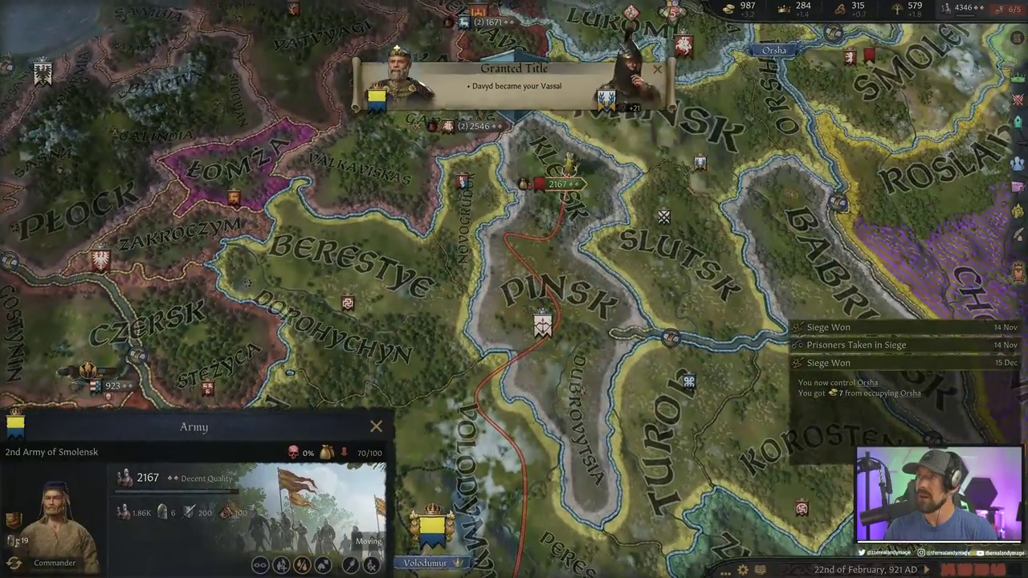
Pan the map south toward Moldavia and back, dismissing the title-grant notice
scroll(722, 261, "down", 2)
scroll(723, 273, "down", 2)
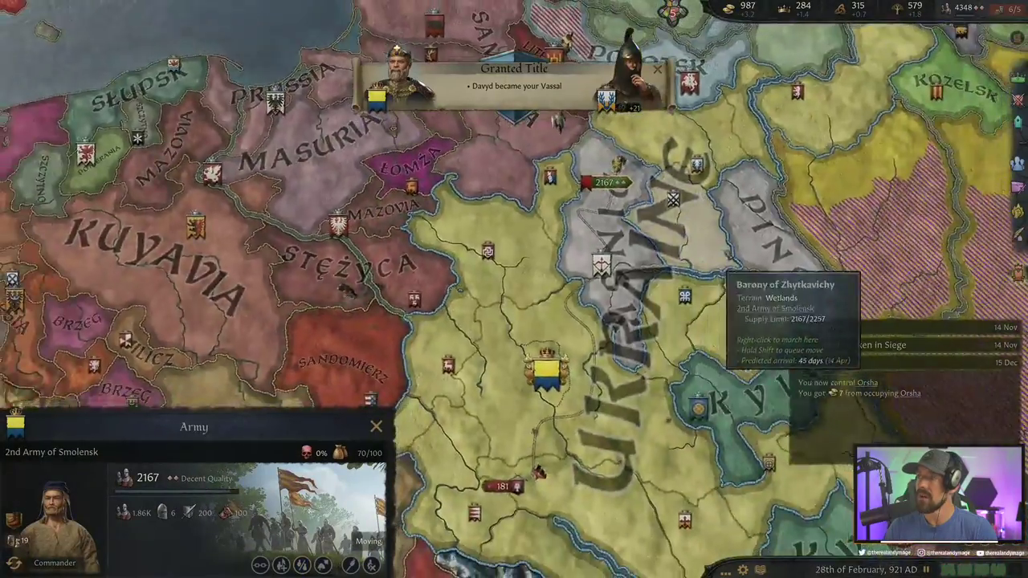
key("s")
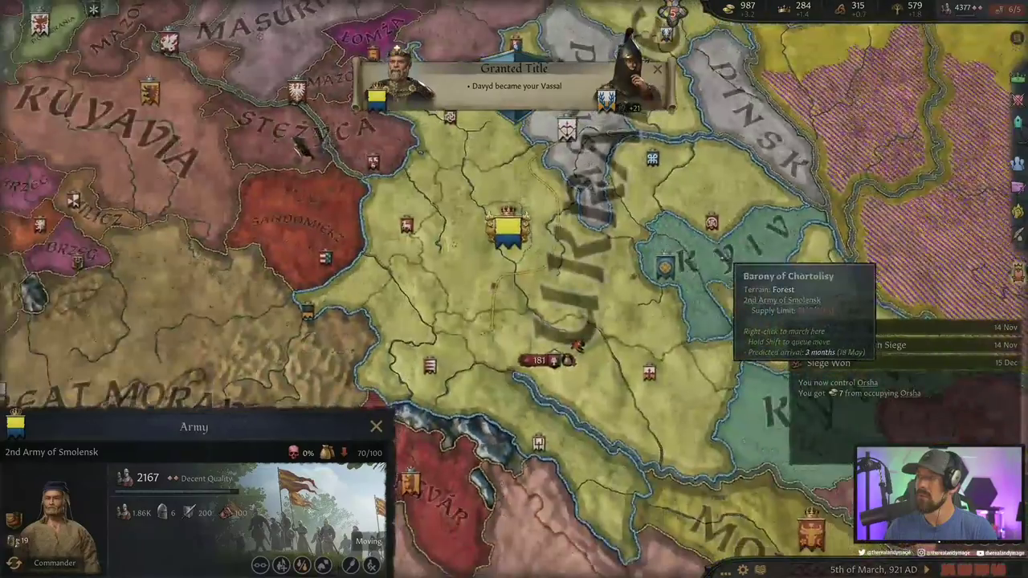
key("w")
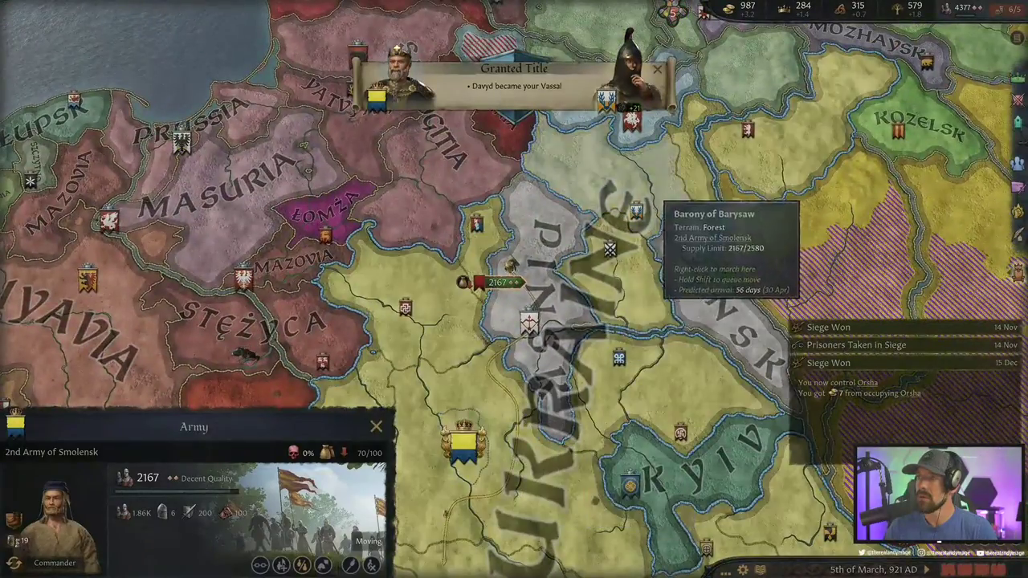
key("space")
key("s")
scroll(638, 434, "up", 3)
scroll(640, 368, "up", 2)
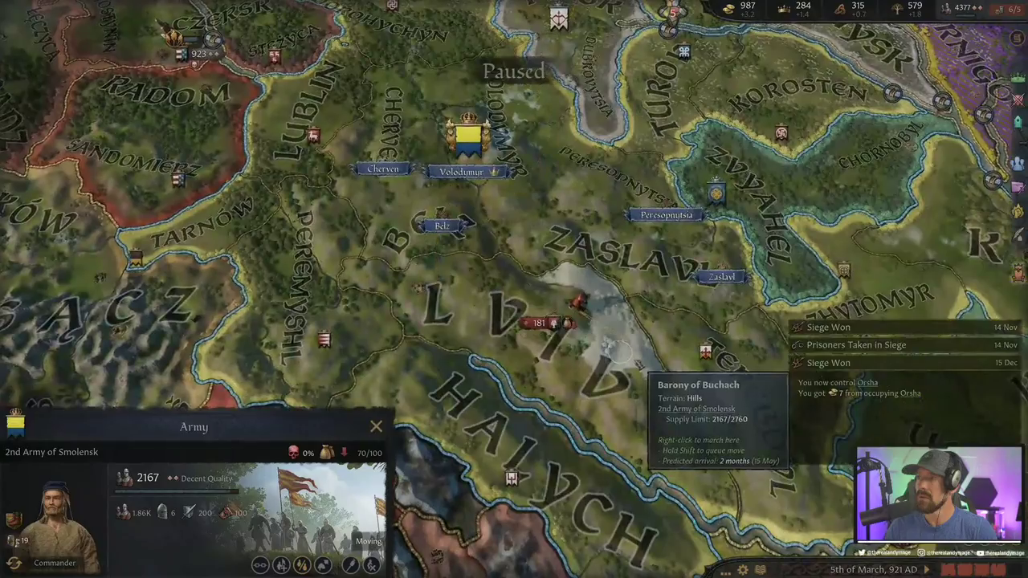
Close the army details and let time run until the Child of My Dynasty event
key("d")
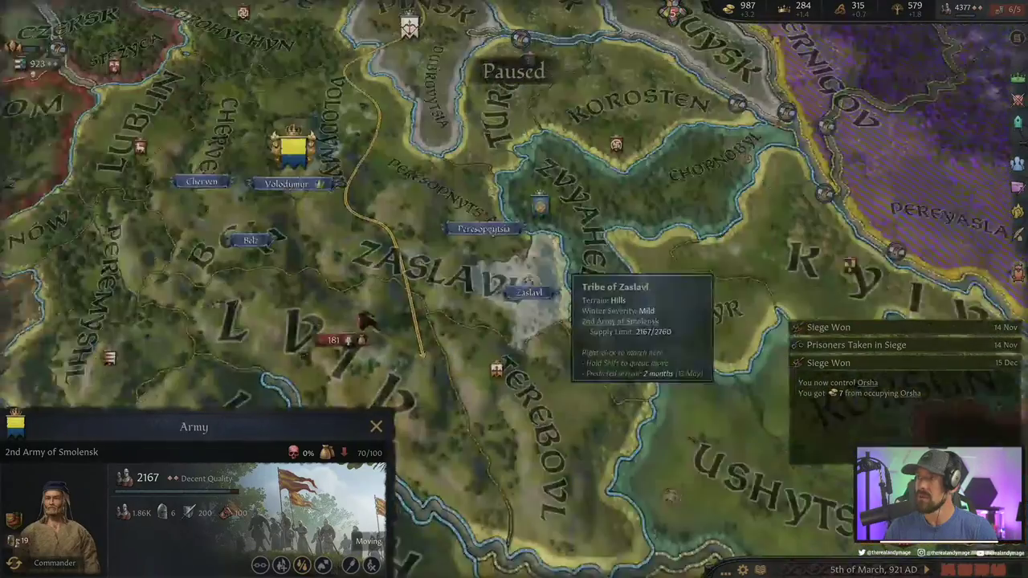
key("d")
key("d")
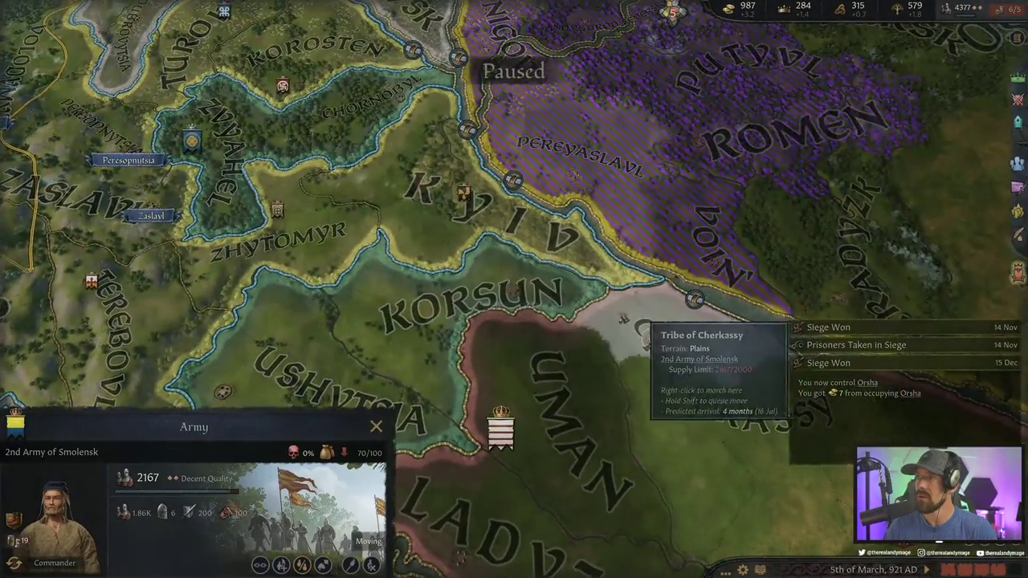
key("Escape")
key("a")
key("s")
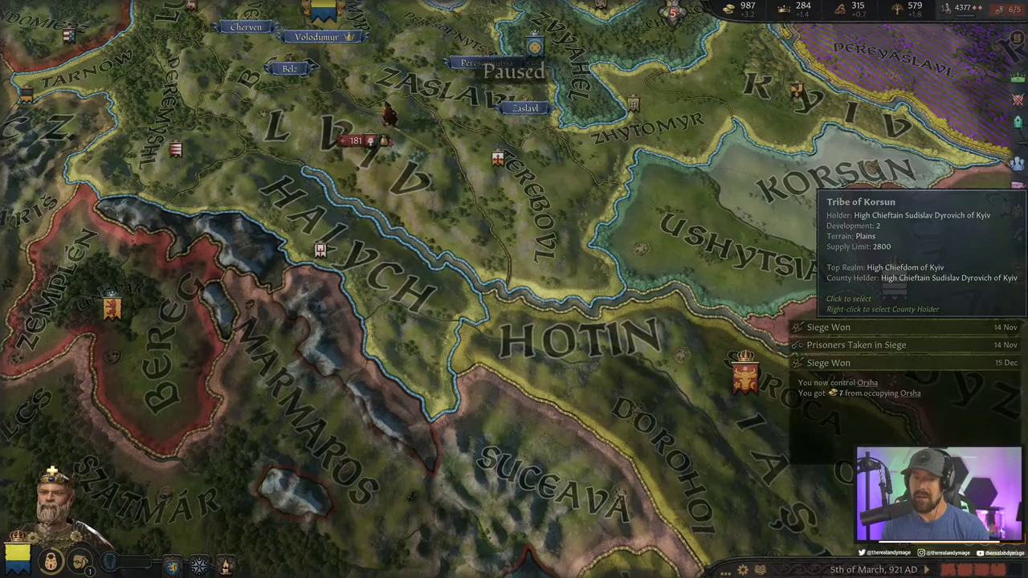
key("space")
scroll(654, 188, "up", 3)
key("w")
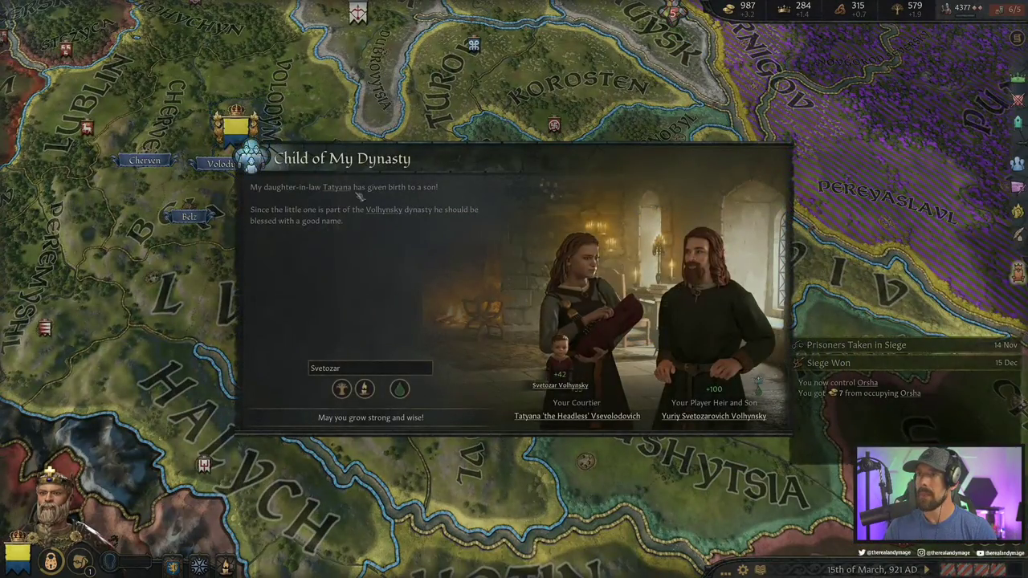
Open the mother's character panel and accept the birth with 'May you grow strong and wise!'
left_click(337, 187)
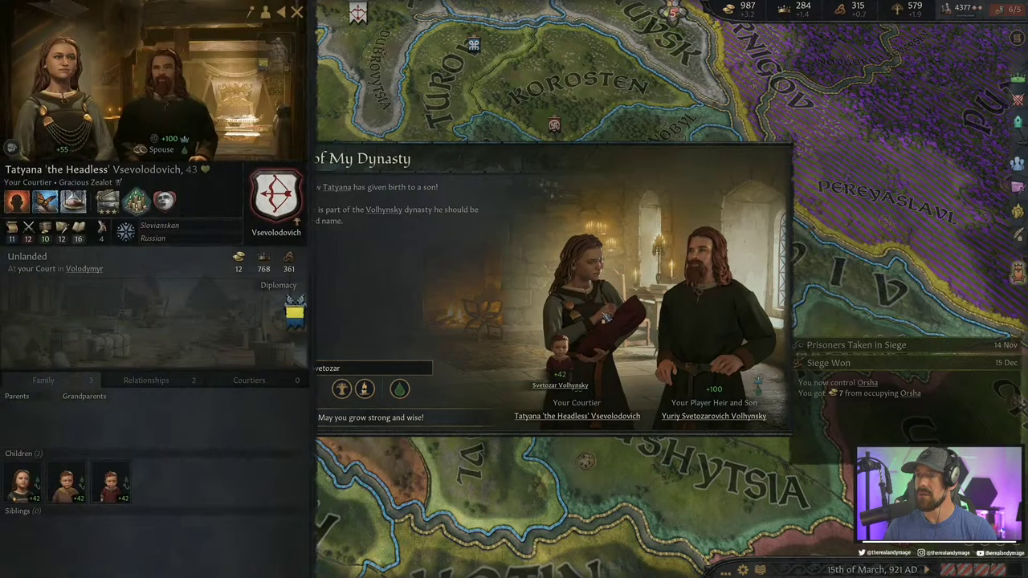
mouse_move(169, 205)
mouse_move(138, 204)
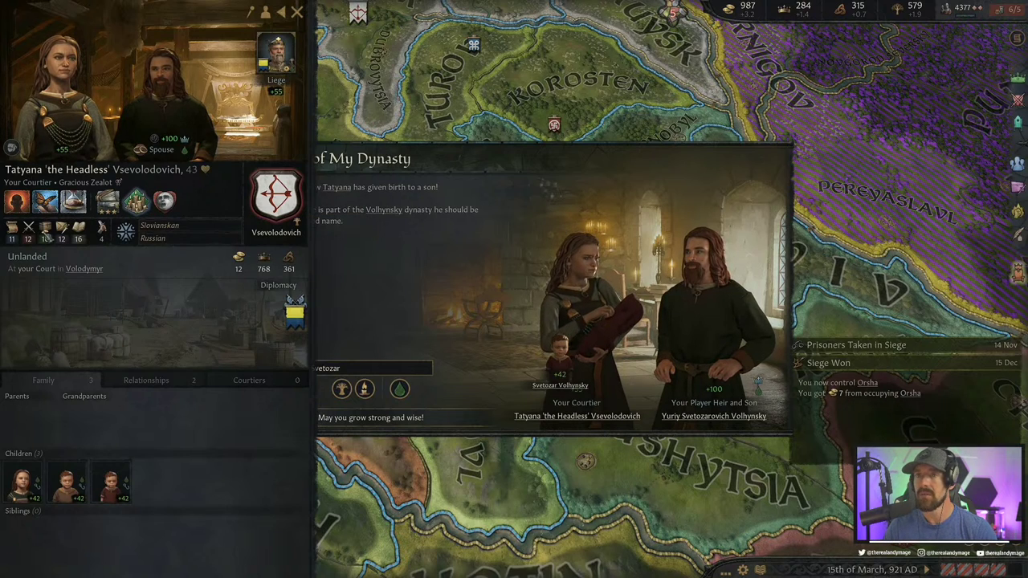
left_click(345, 370)
type("Yuriy")
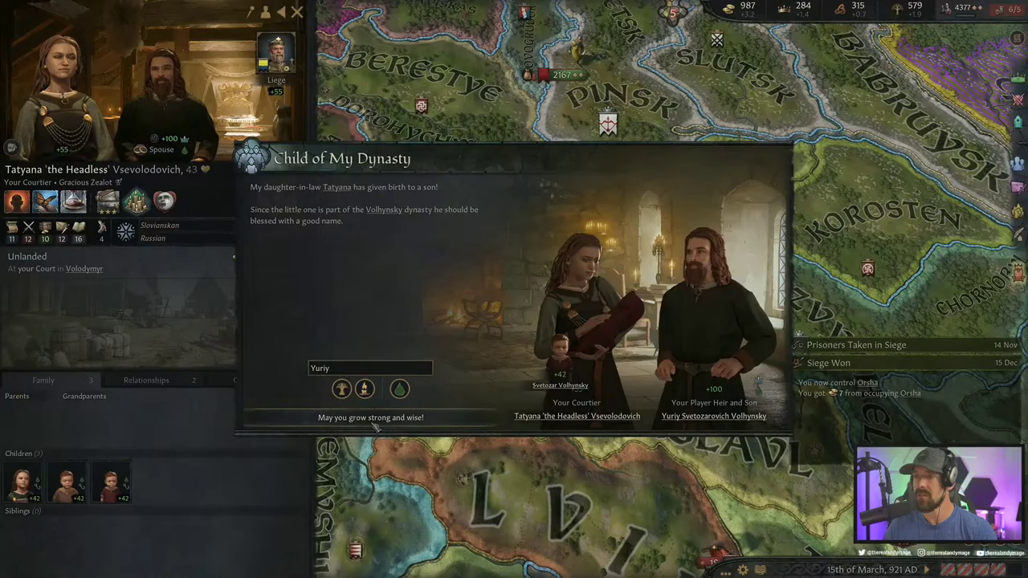
left_click(371, 418)
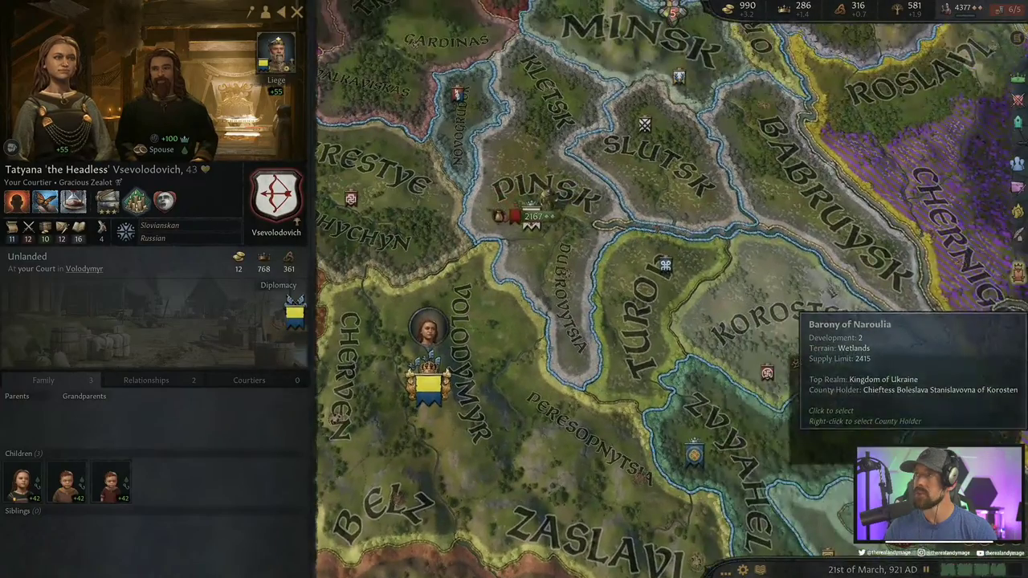
March the 2nd Army of Smolensk south toward Terebovl and let time run
left_click(530, 215)
key("space")
right_click(559, 373)
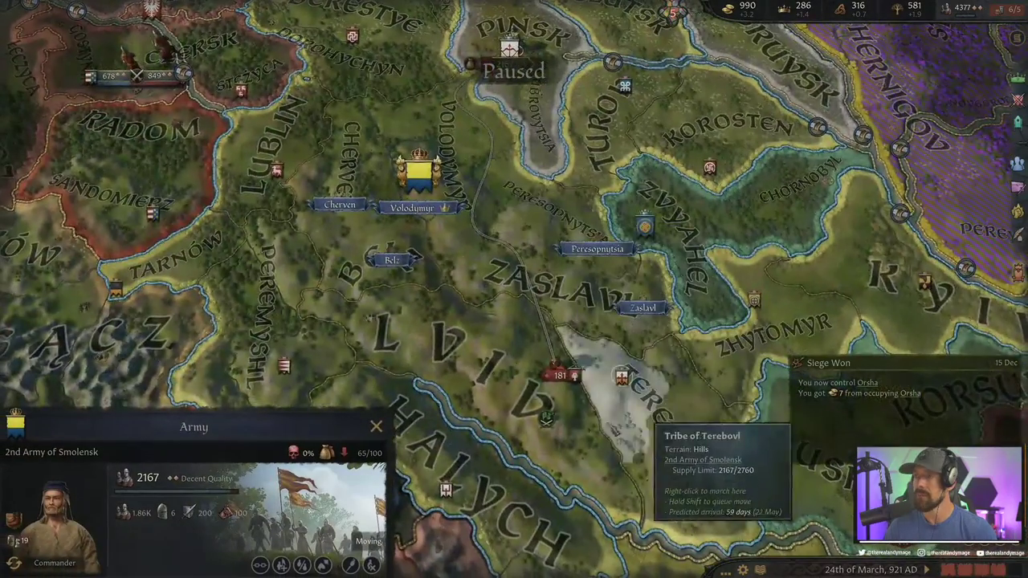
key("space")
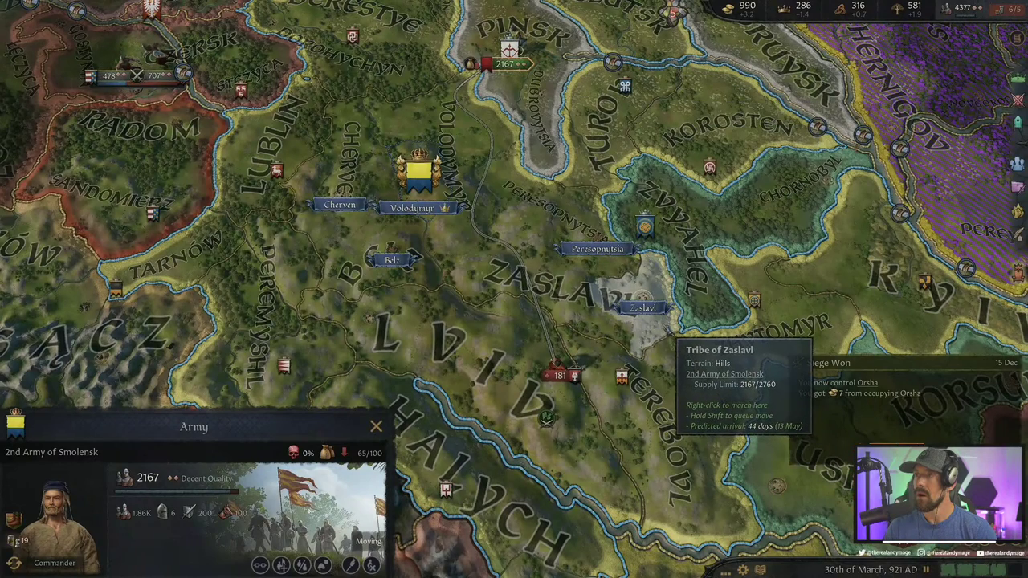
Ransom two prisoners for 10 gold each, declining the chieftess's ransom offer
left_click(672, 12)
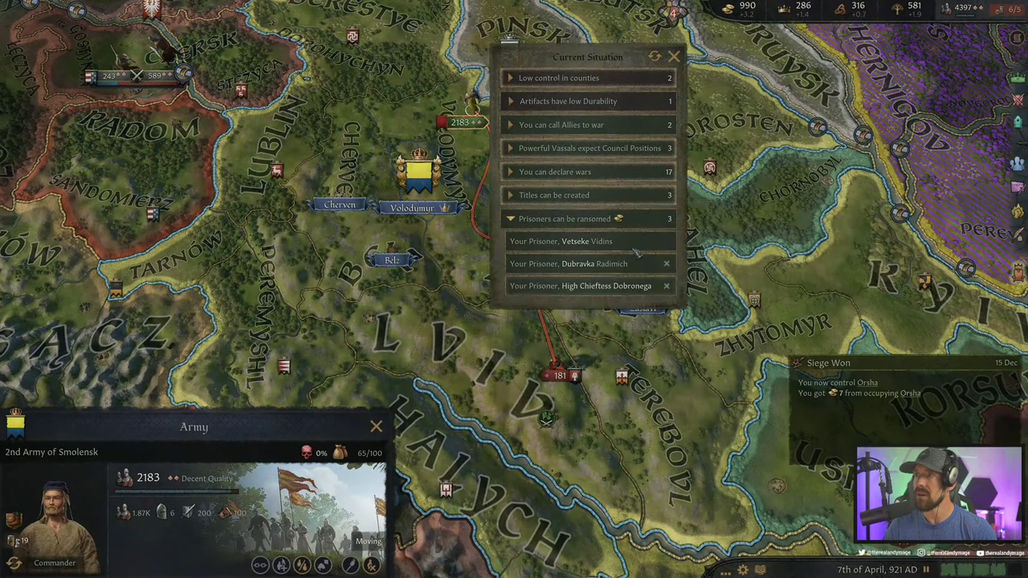
left_click(598, 241)
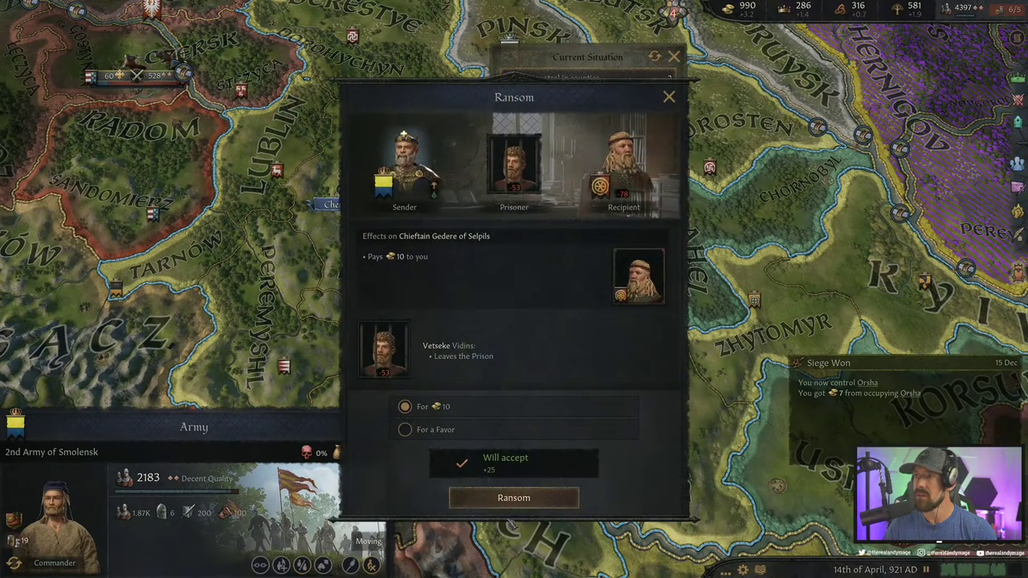
left_click(514, 496)
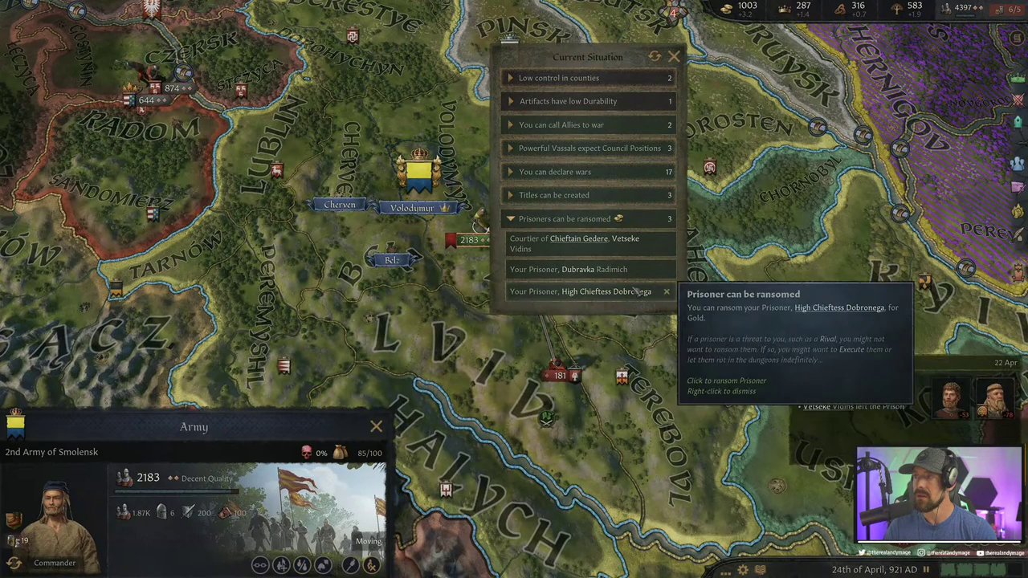
left_click(648, 248)
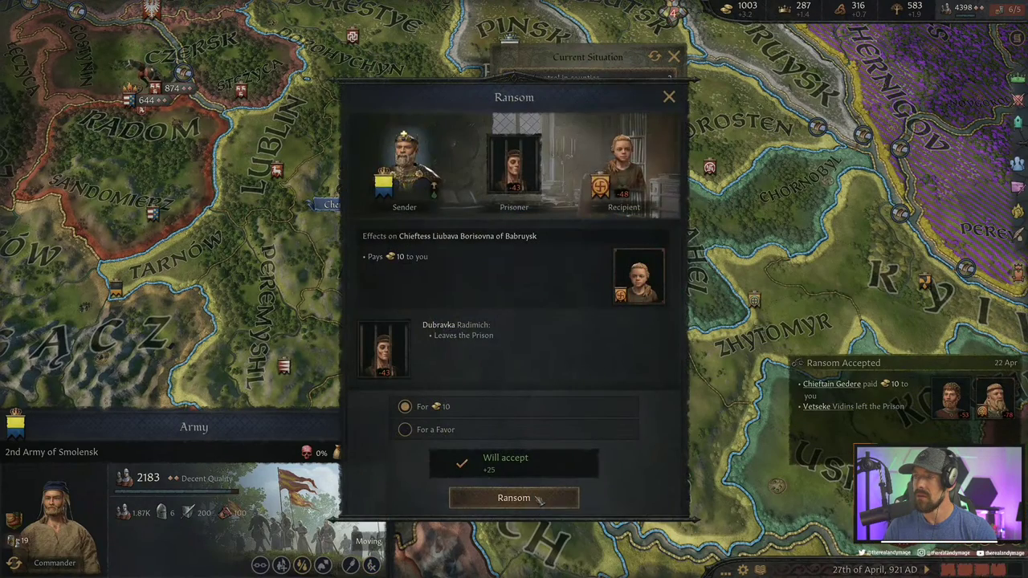
left_click(516, 495)
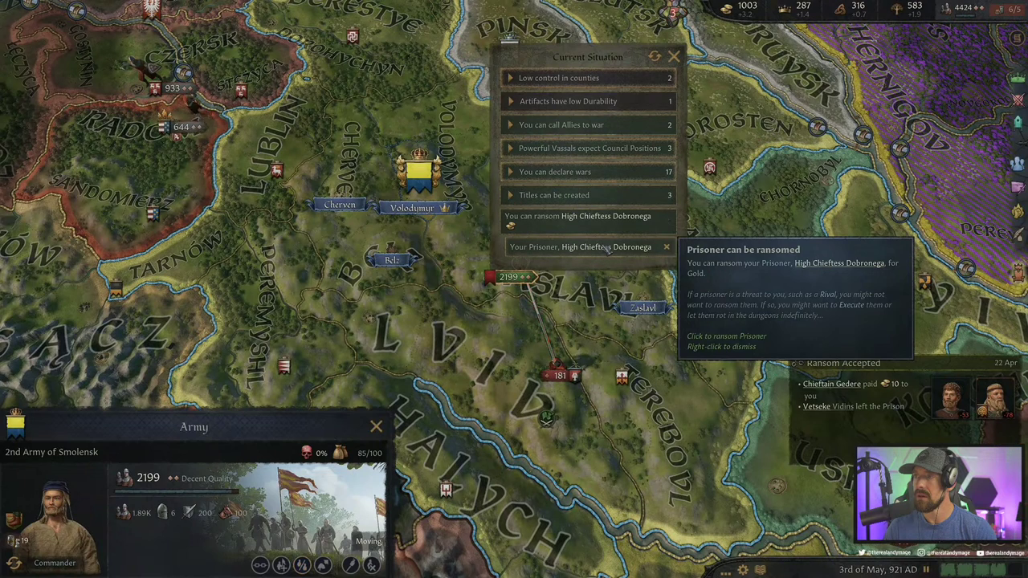
left_click(608, 248)
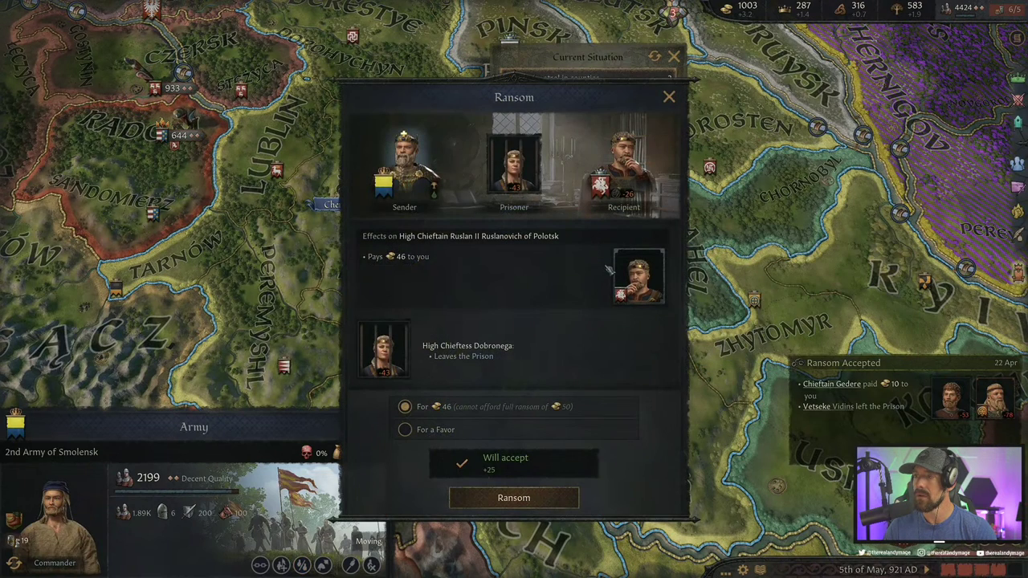
left_click(514, 497)
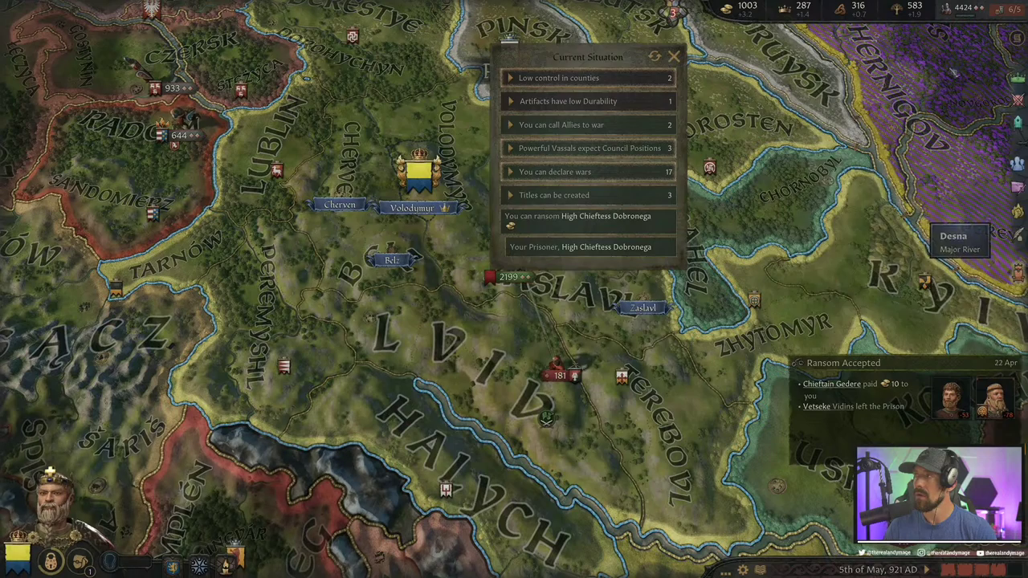
key("F4")
Behead the imprisoned High Chieftess from the Prisoners list and resume time on the map
key("F5")
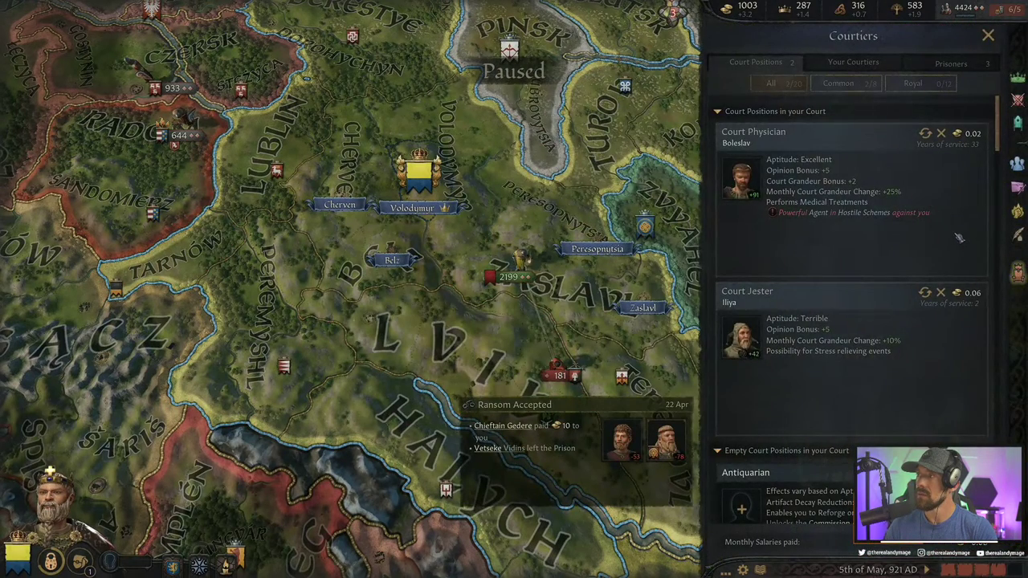
left_click(939, 64)
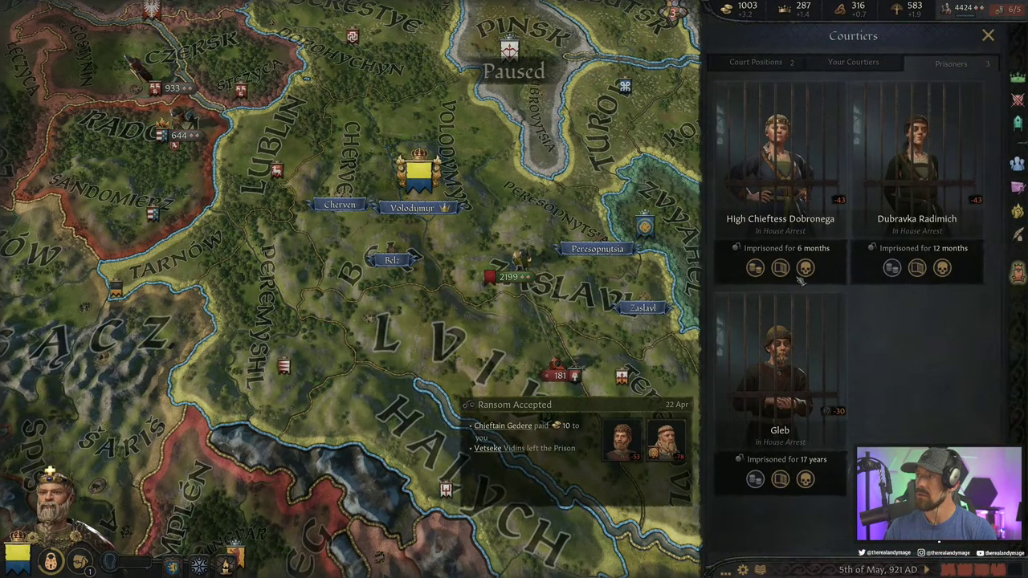
left_click(806, 267)
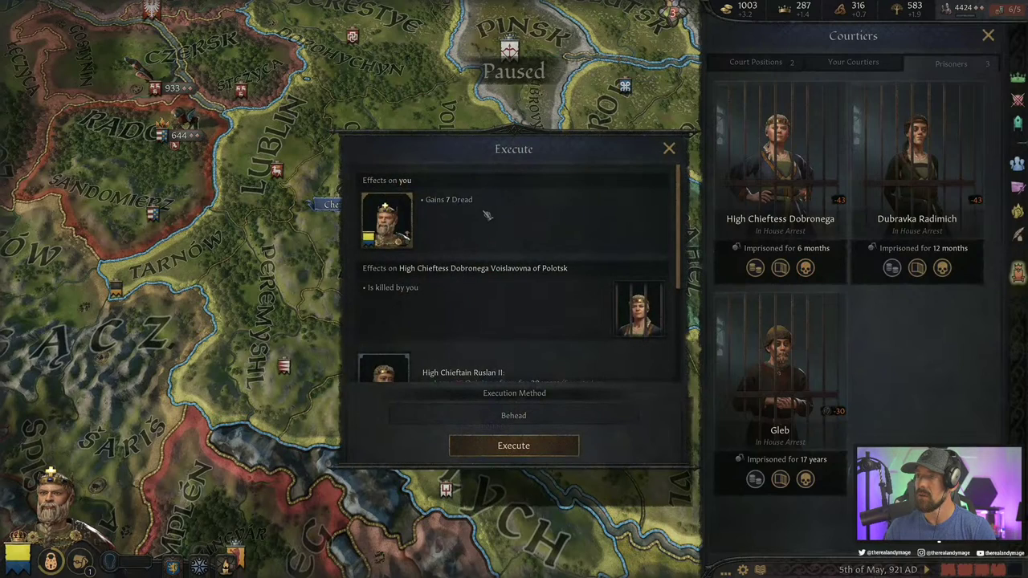
scroll(514, 333, "down", 2)
mouse_move(405, 301)
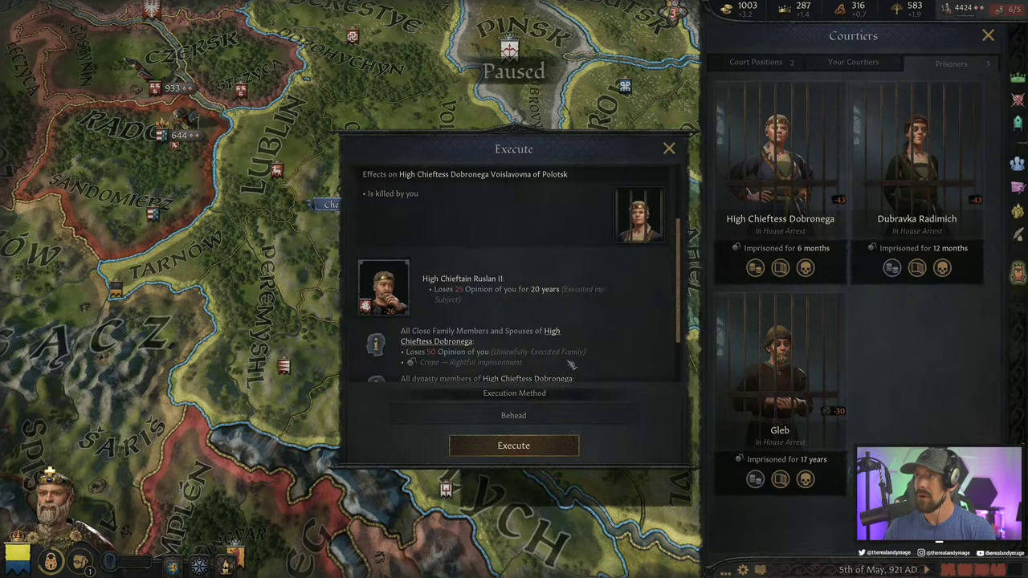
left_click(560, 458)
key("space")
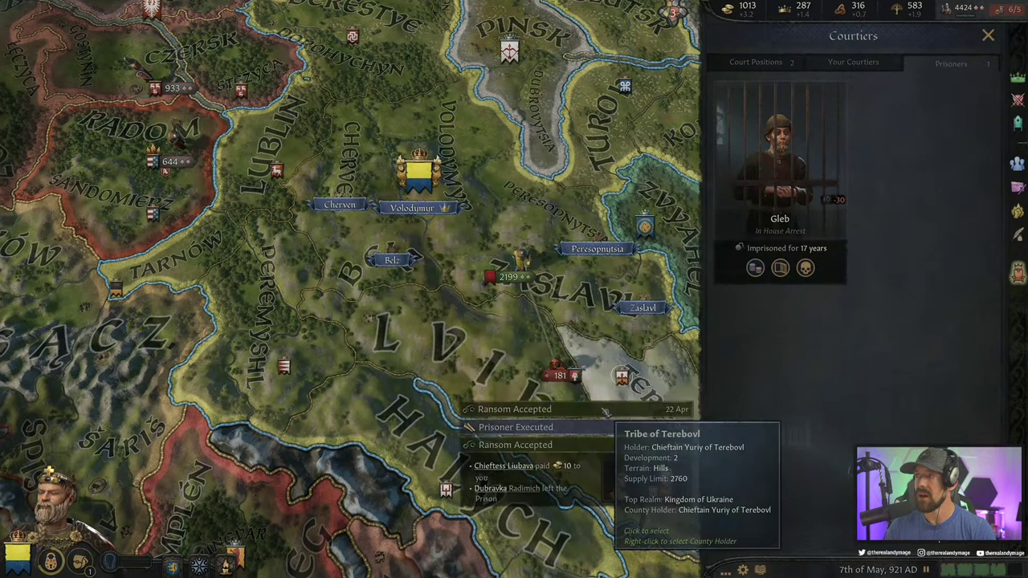
key("Escape")
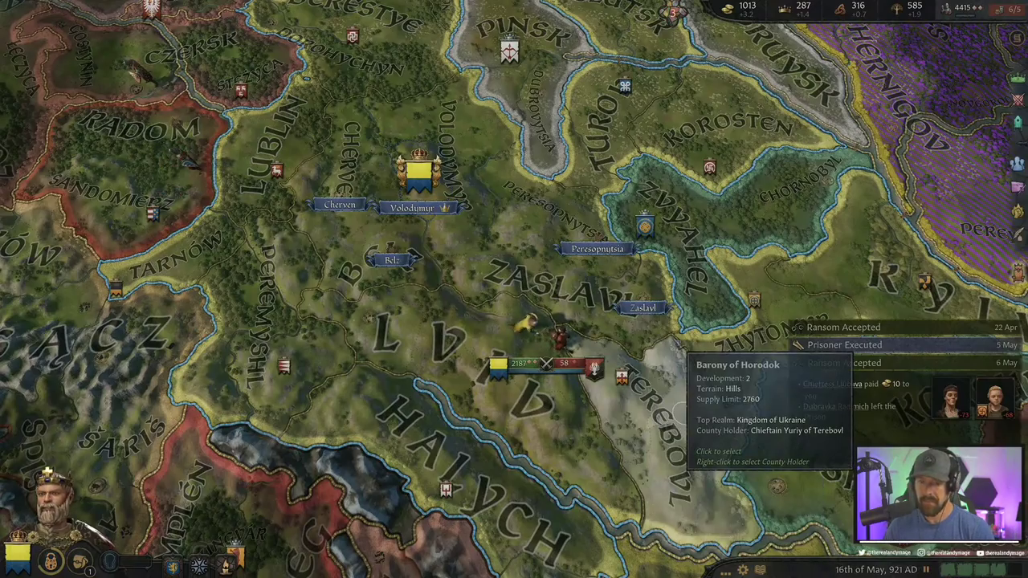
Enforce demands to win the Peasant Uprising and disband the peasant faction
key("space")
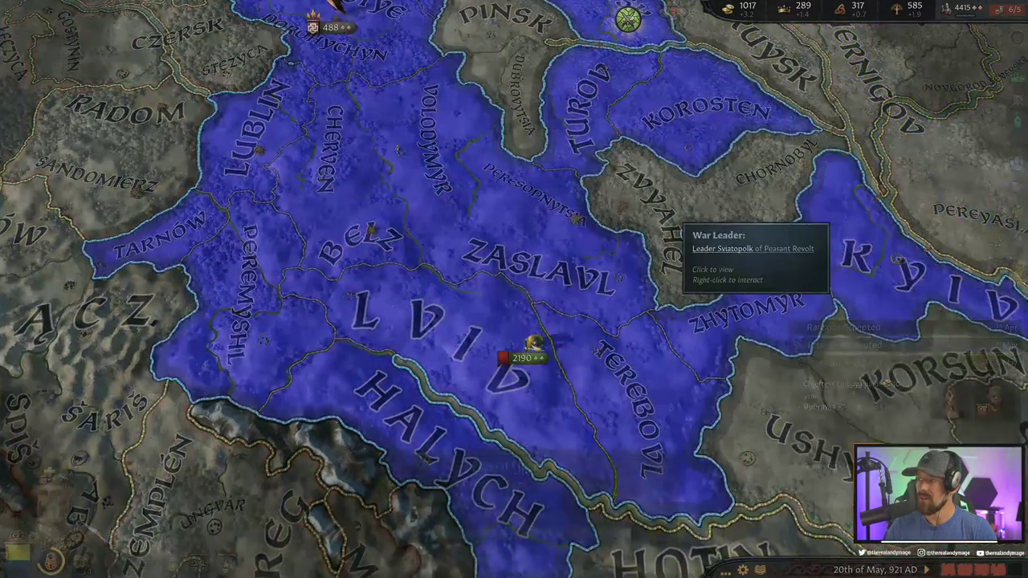
left_click(678, 227)
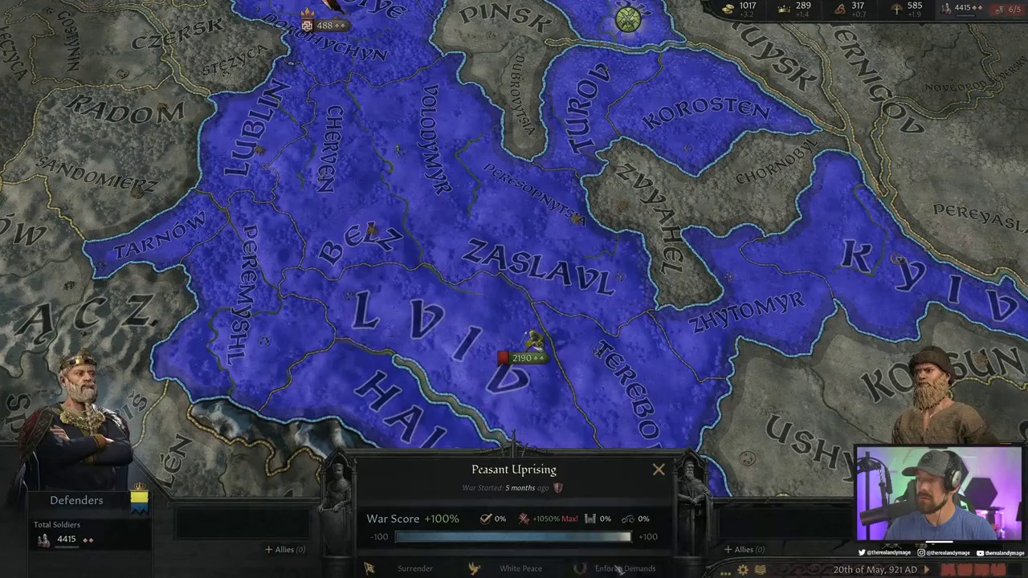
left_click(618, 569)
left_click(554, 536)
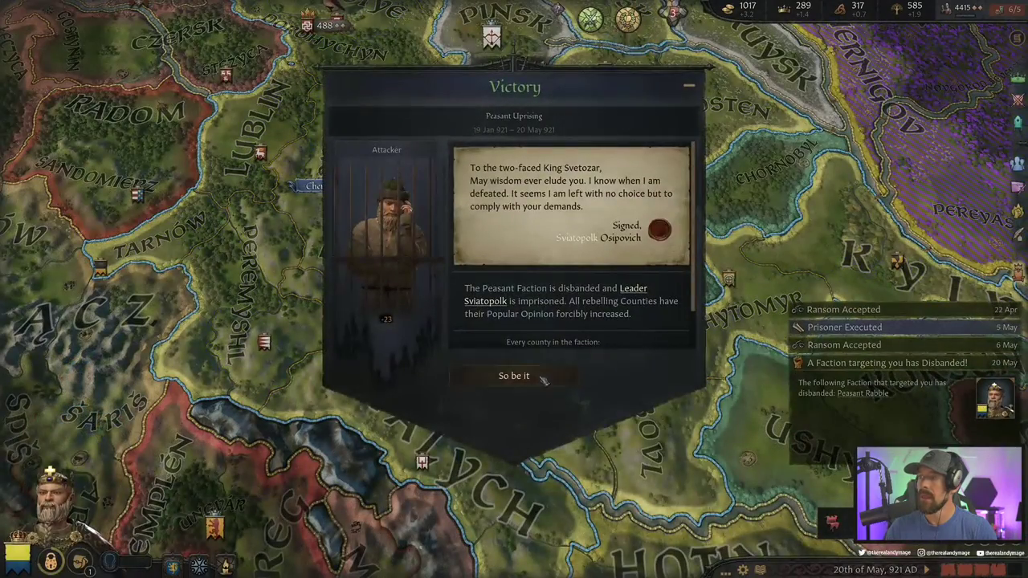
left_click(513, 376)
scroll(722, 297, "down", 5)
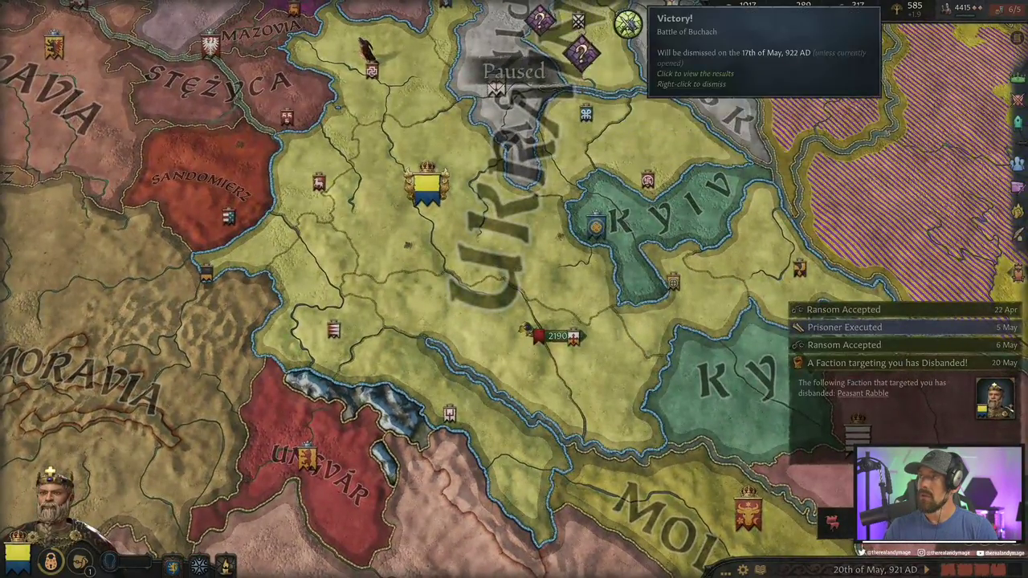
Dismiss the Battle of Buchach notice and disband all raised armies
right_click(628, 24)
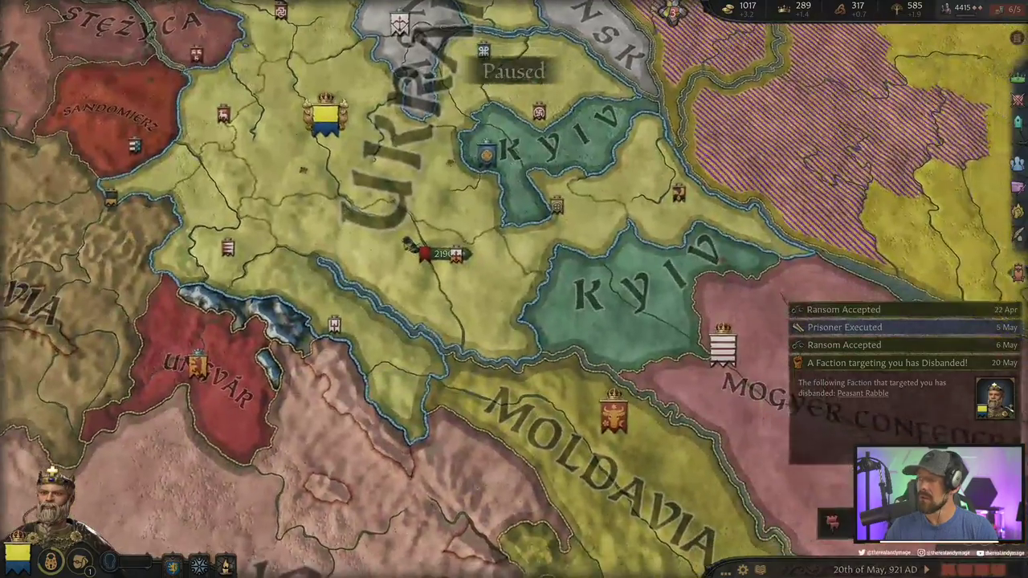
left_click(199, 564)
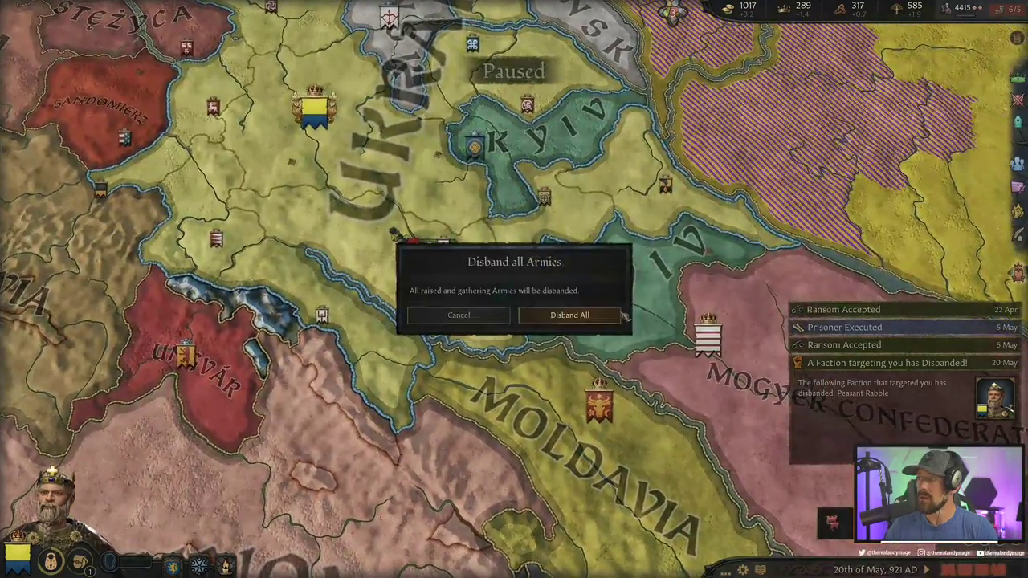
left_click(570, 315)
scroll(598, 341, "down", 3)
key("w")
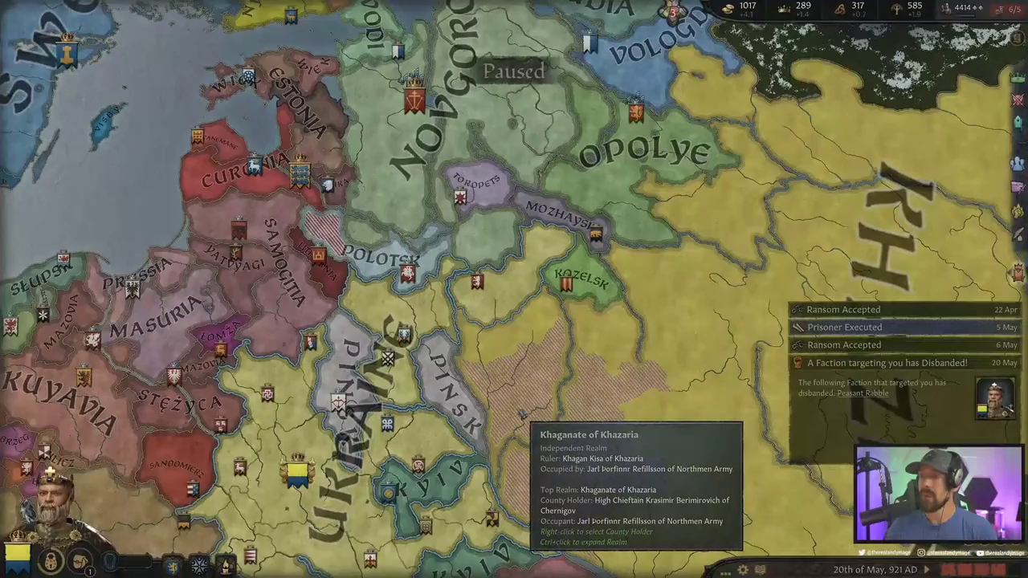
scroll(520, 412, "up", 1)
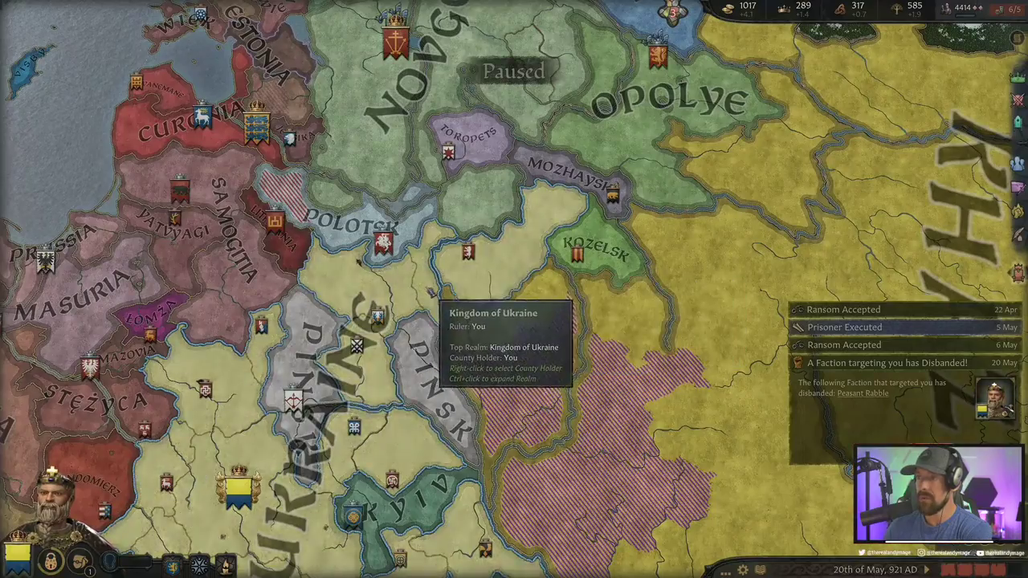
scroll(410, 277, "up", 2)
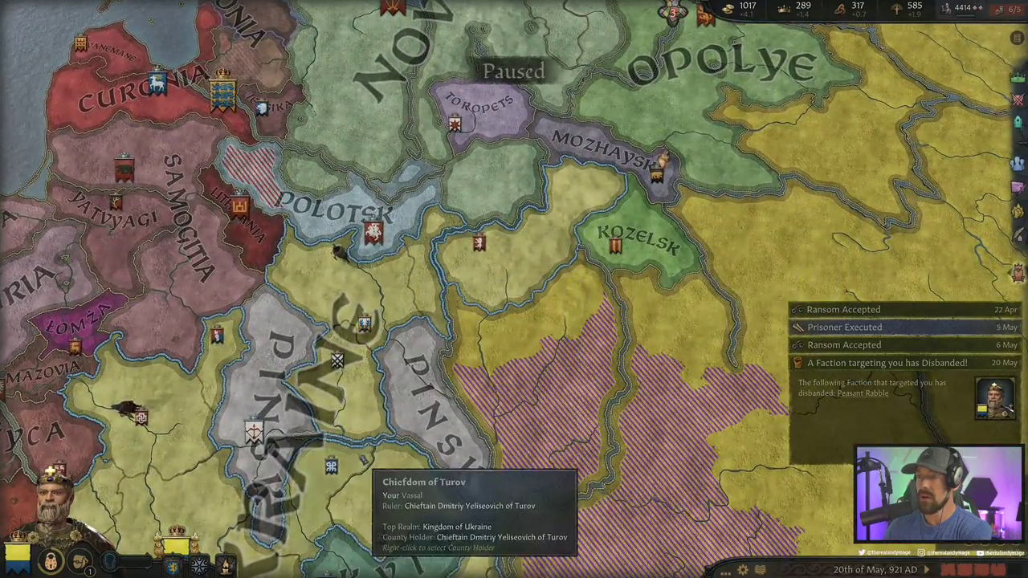
scroll(562, 342, "down", 3)
scroll(433, 248, "down", 1)
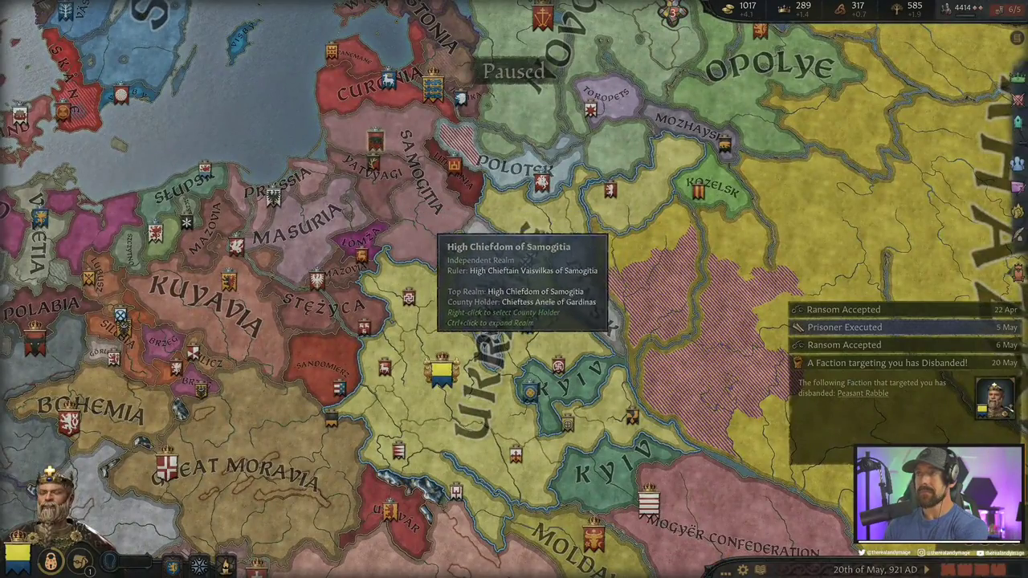
scroll(783, 249, "up", 1)
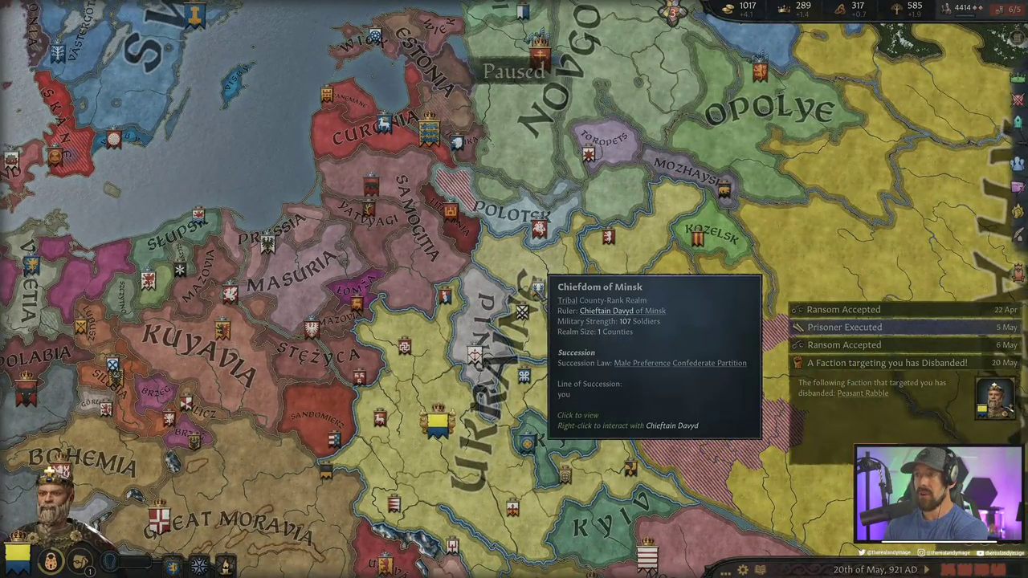
left_click(454, 368)
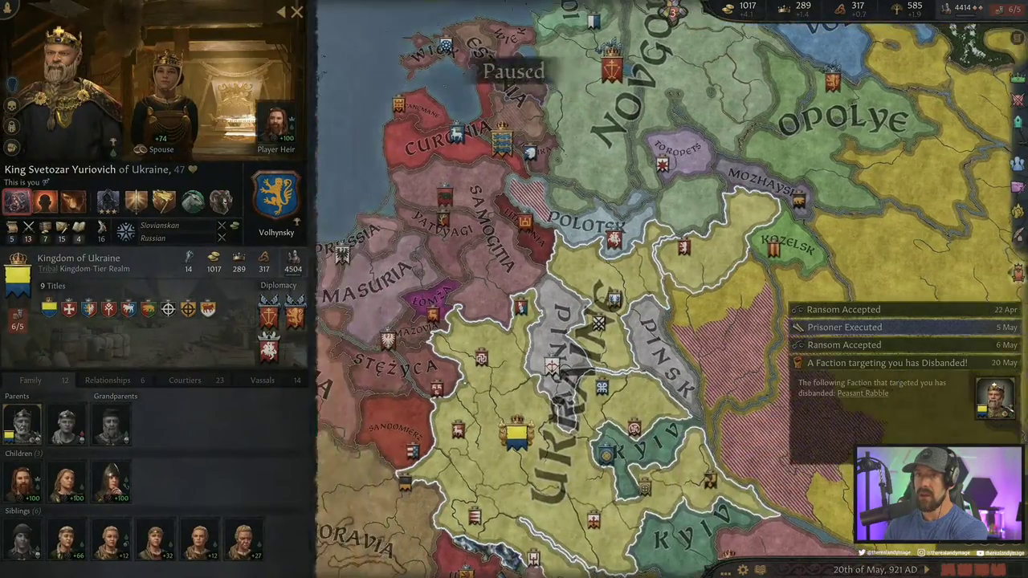
left_click(78, 257)
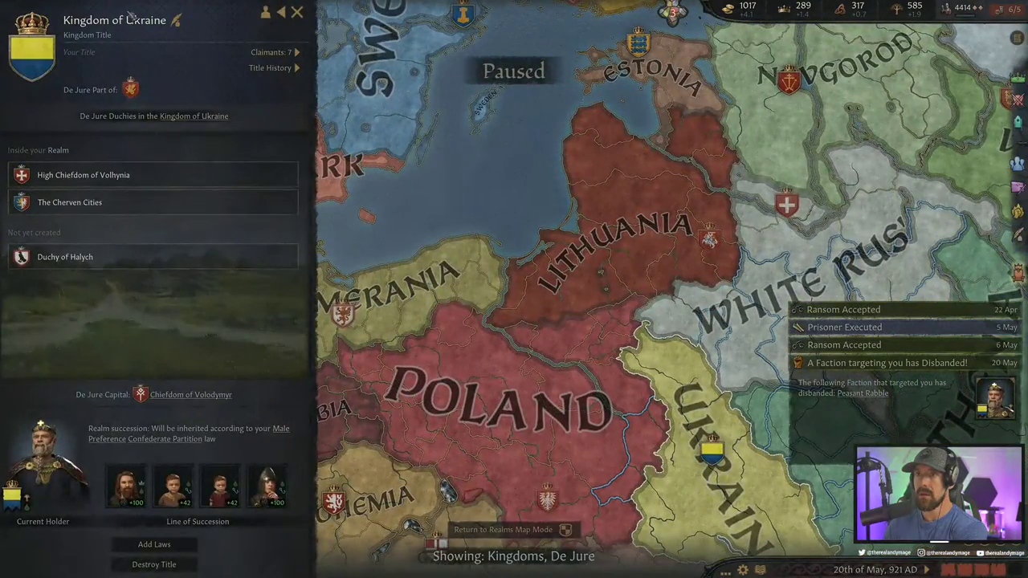
left_click(31, 56)
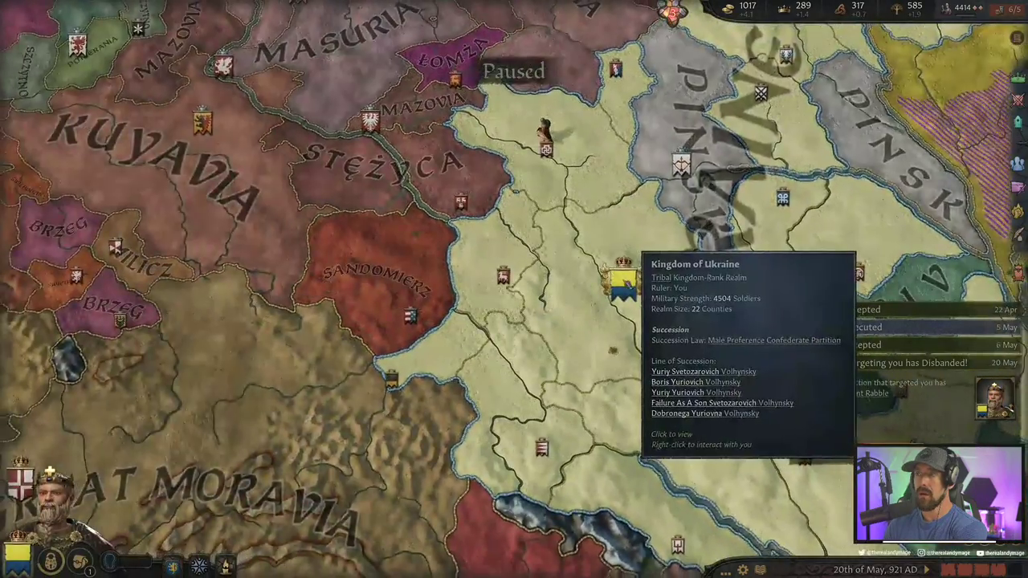
left_click(622, 277)
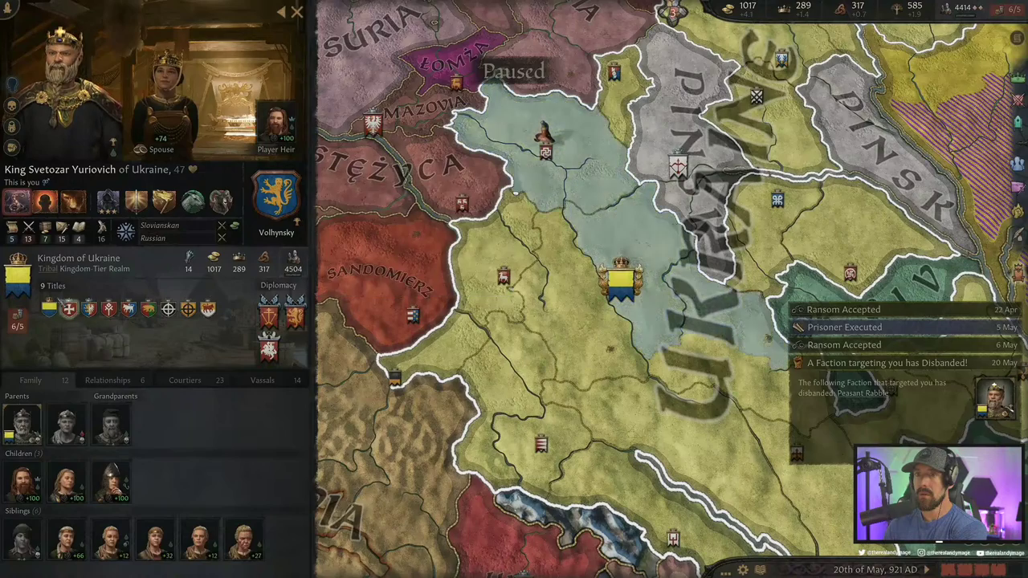
left_click(78, 257)
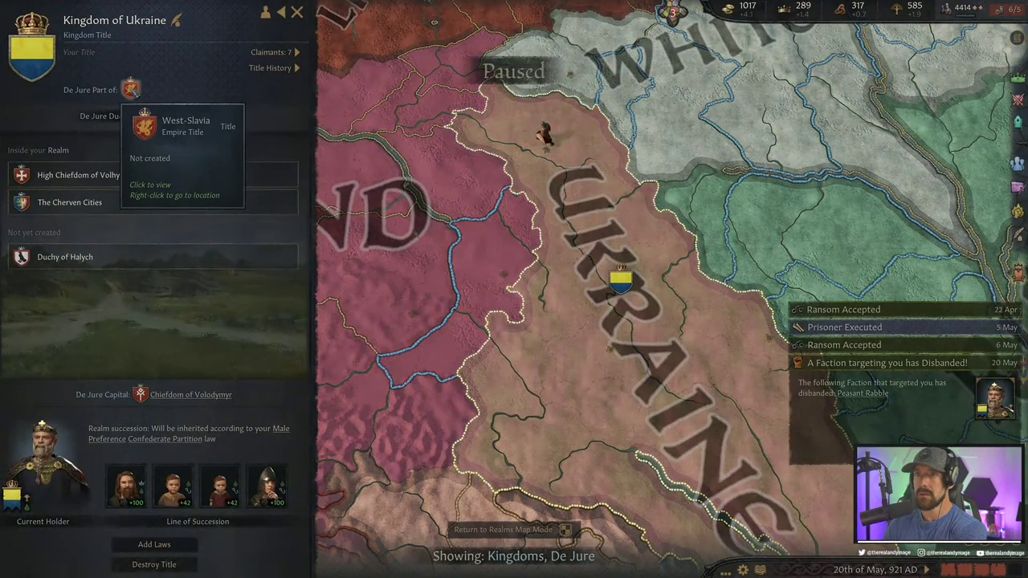
left_click(132, 90)
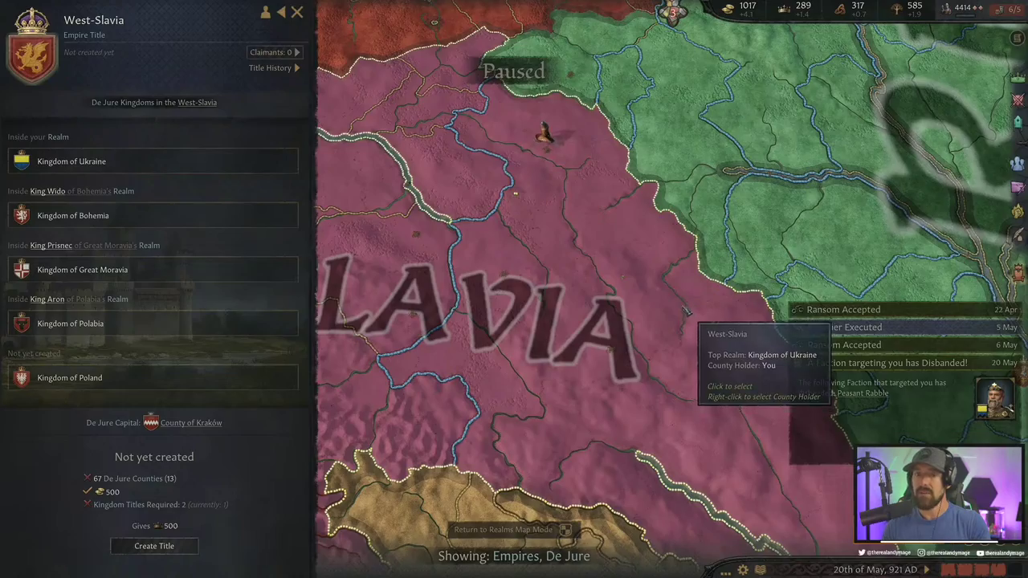
left_click(297, 148)
key("Escape")
scroll(582, 369, "down", 3)
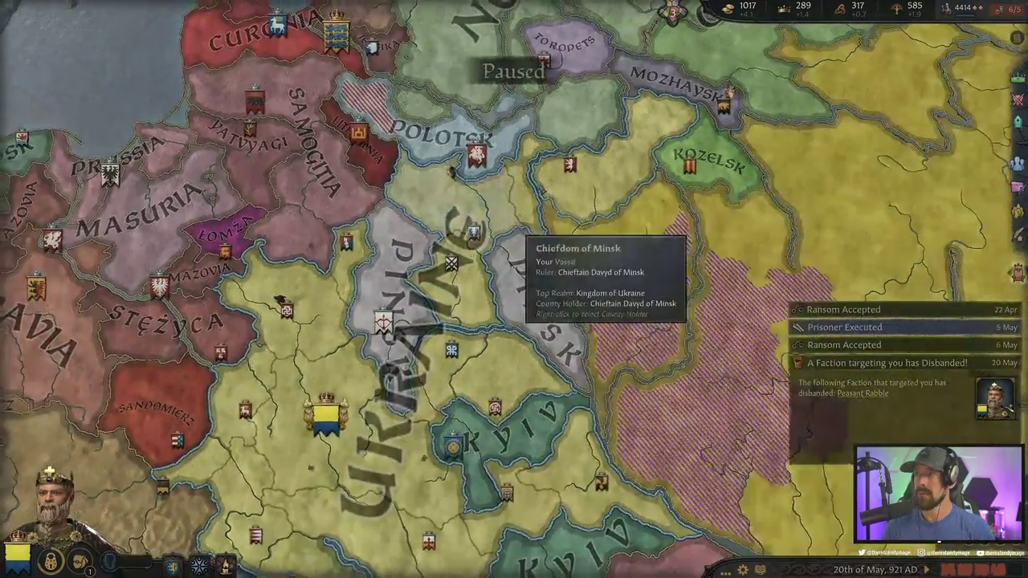
right_click(574, 152)
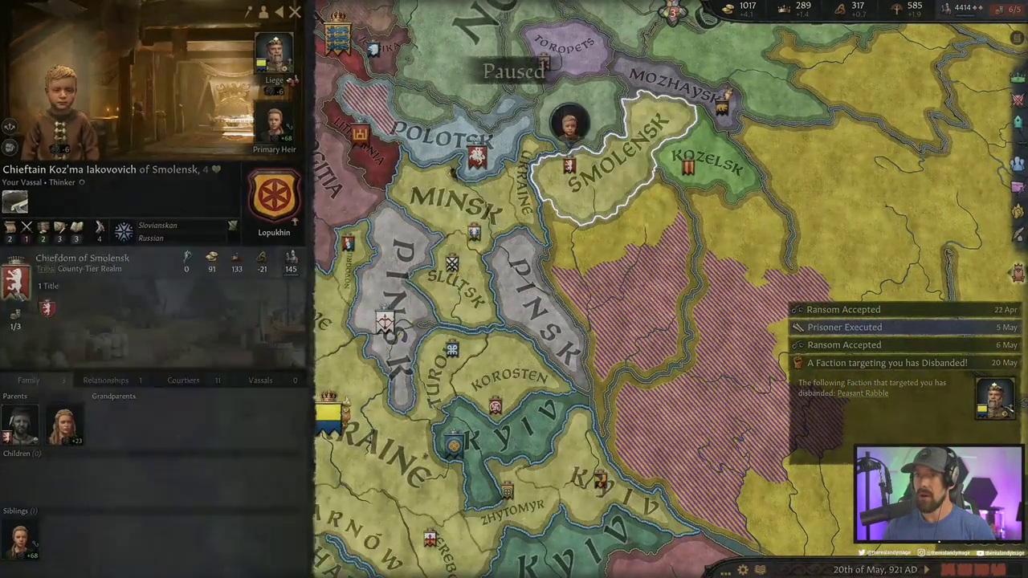
left_click(85, 257)
left_click(173, 95)
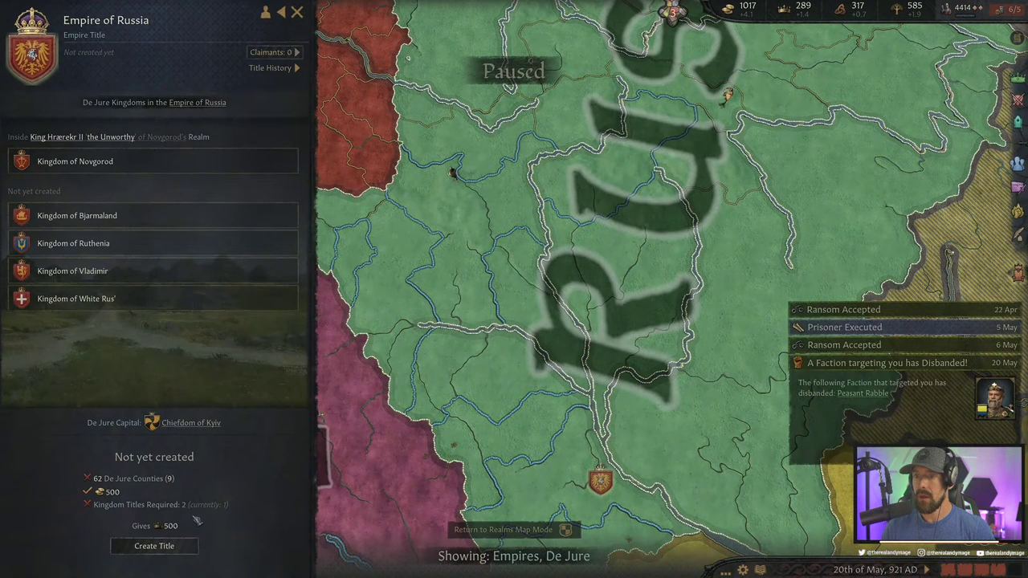
mouse_move(169, 480)
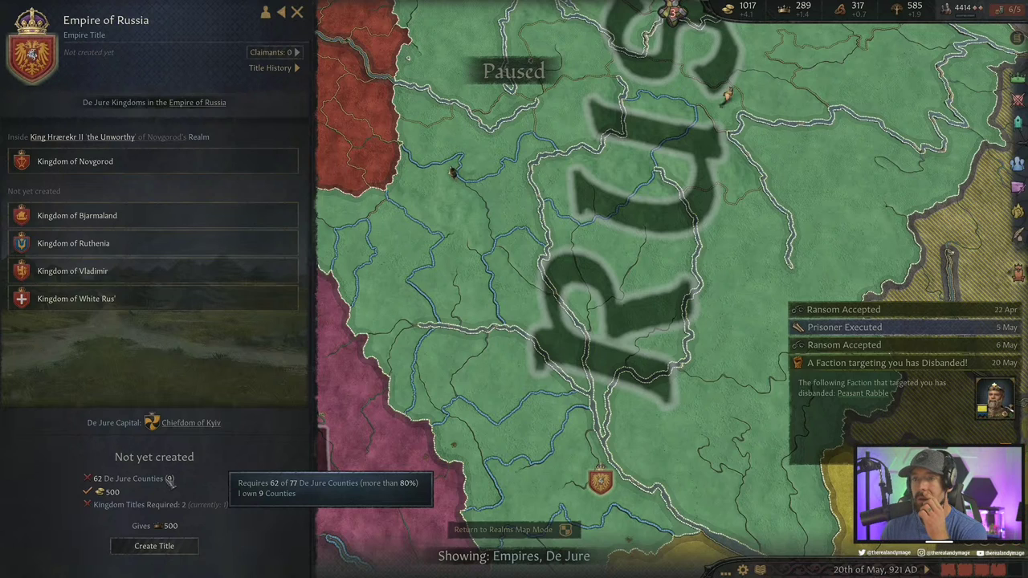
scroll(763, 265, "down", 5)
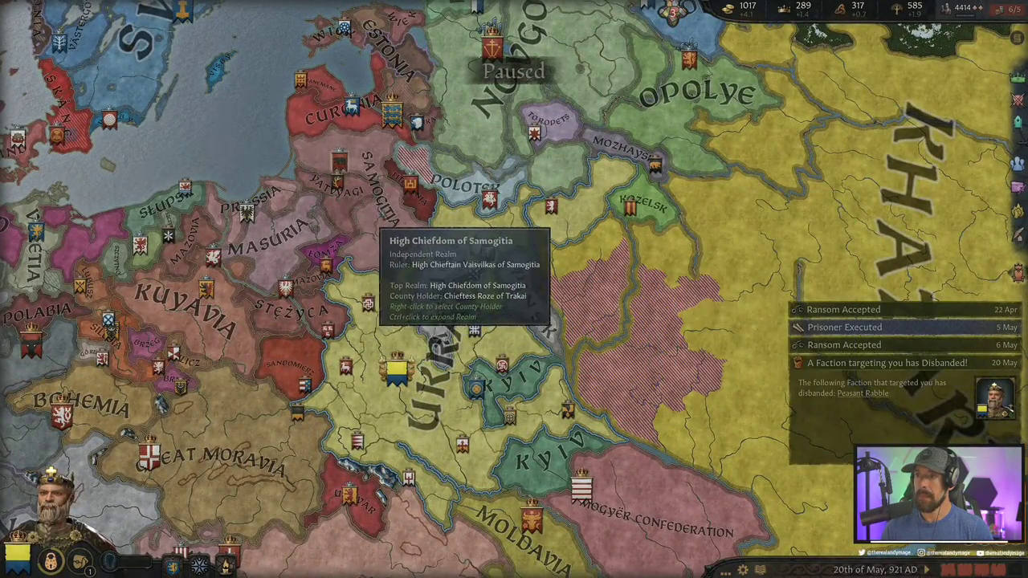
left_click(373, 234)
left_click(95, 258)
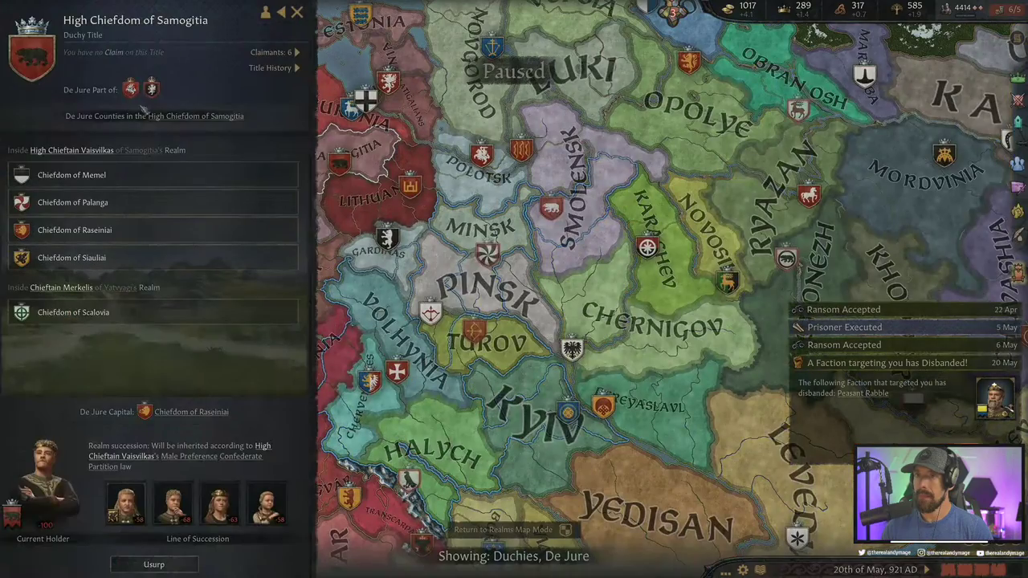
key("Escape")
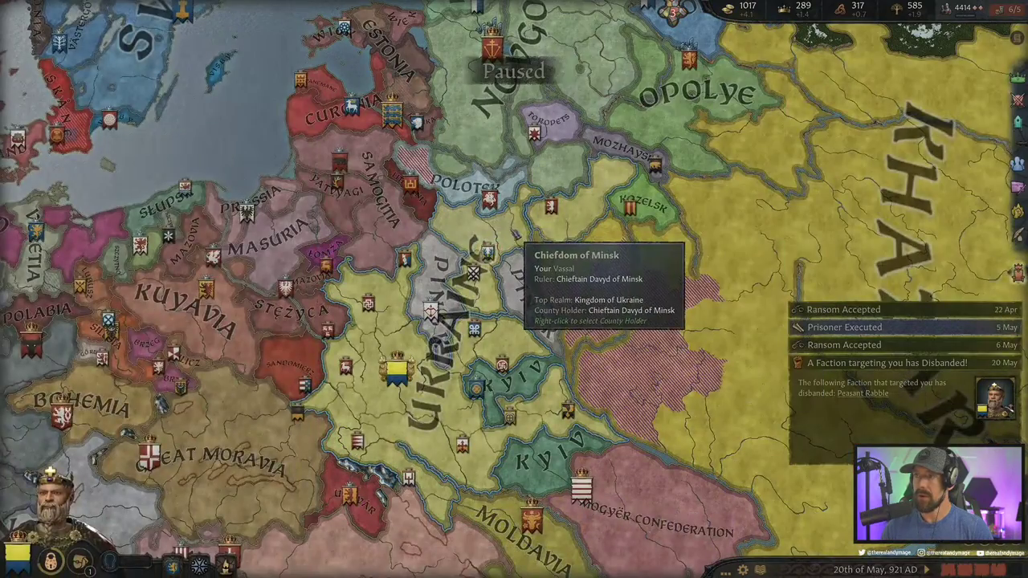
left_click(522, 234)
left_click(603, 219)
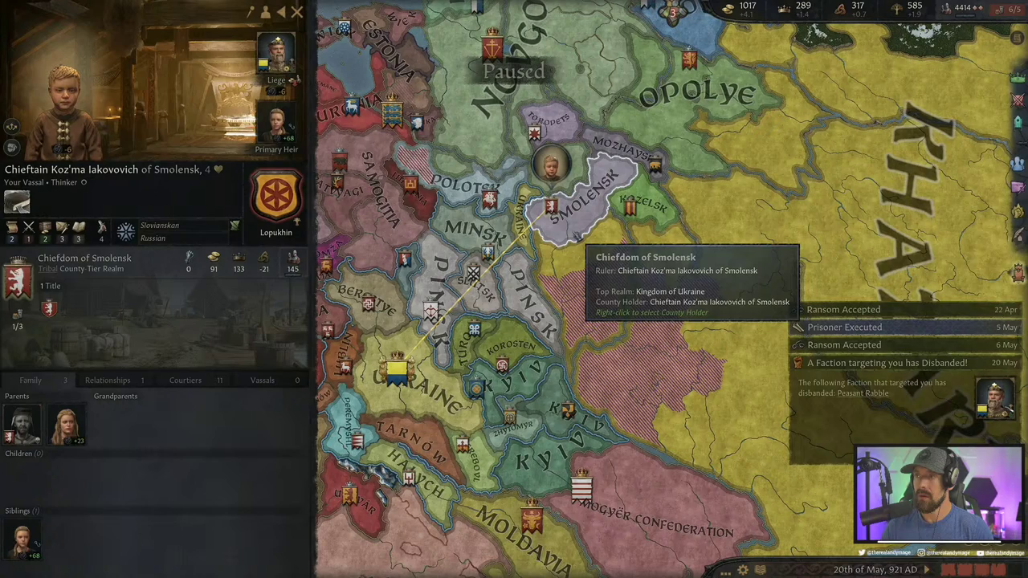
key("e")
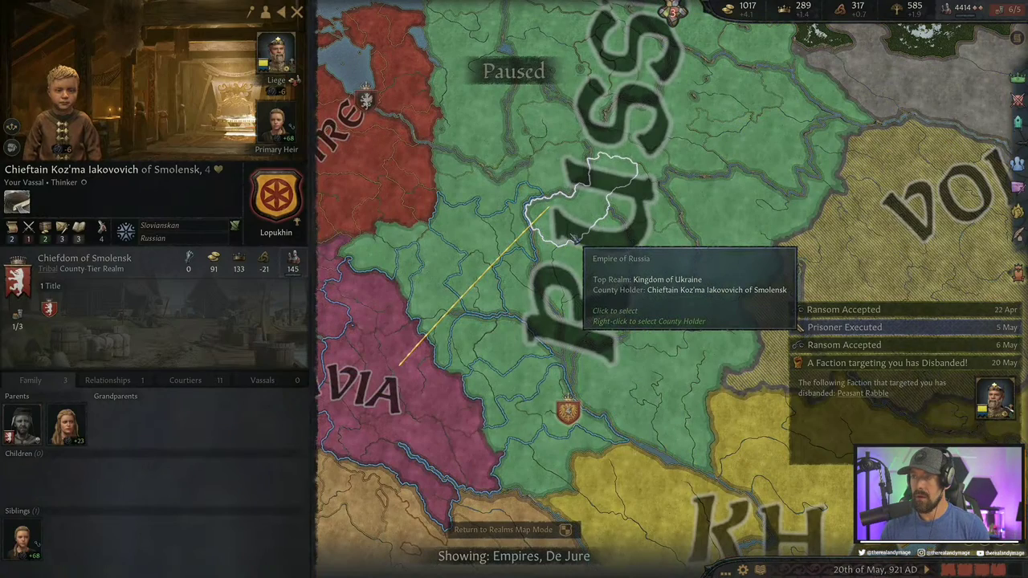
key("w")
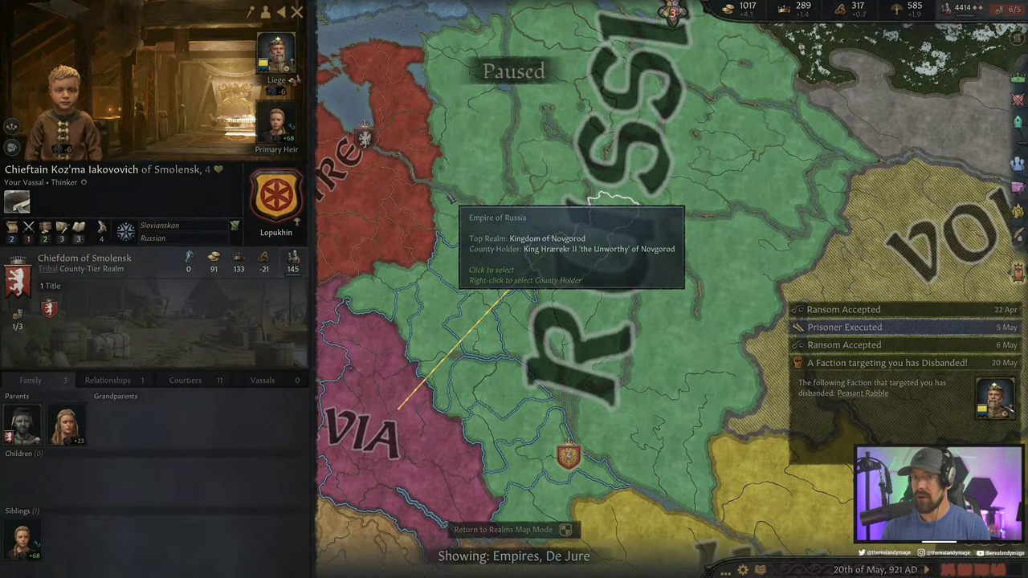
key("k")
key("F1")
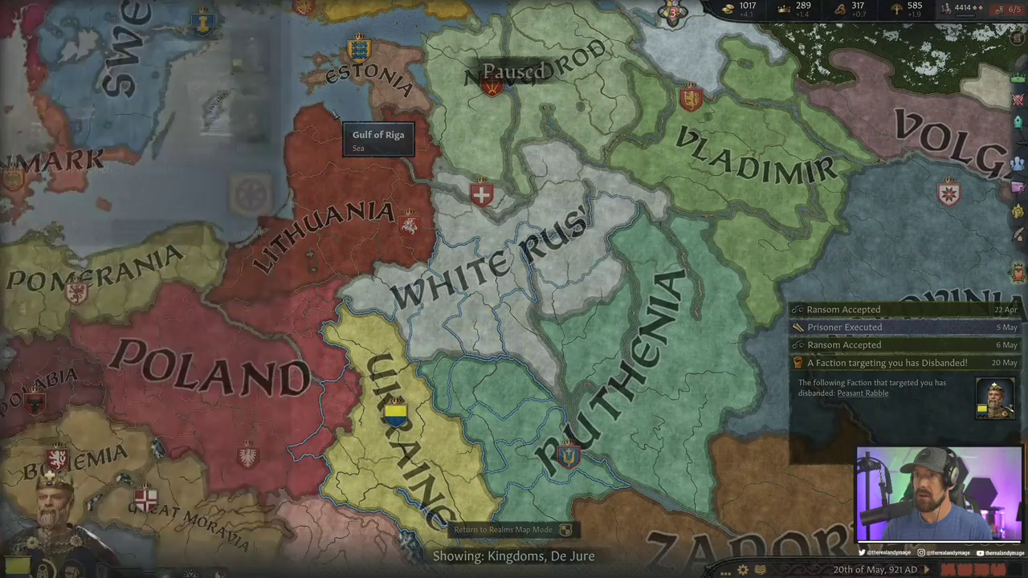
key("d")
key("s")
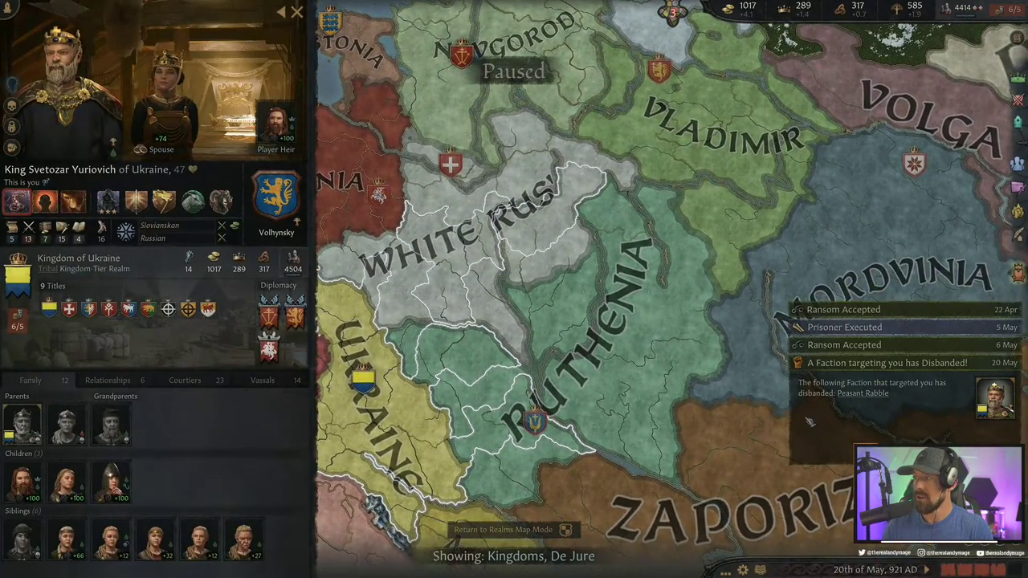
mouse_move(54, 115)
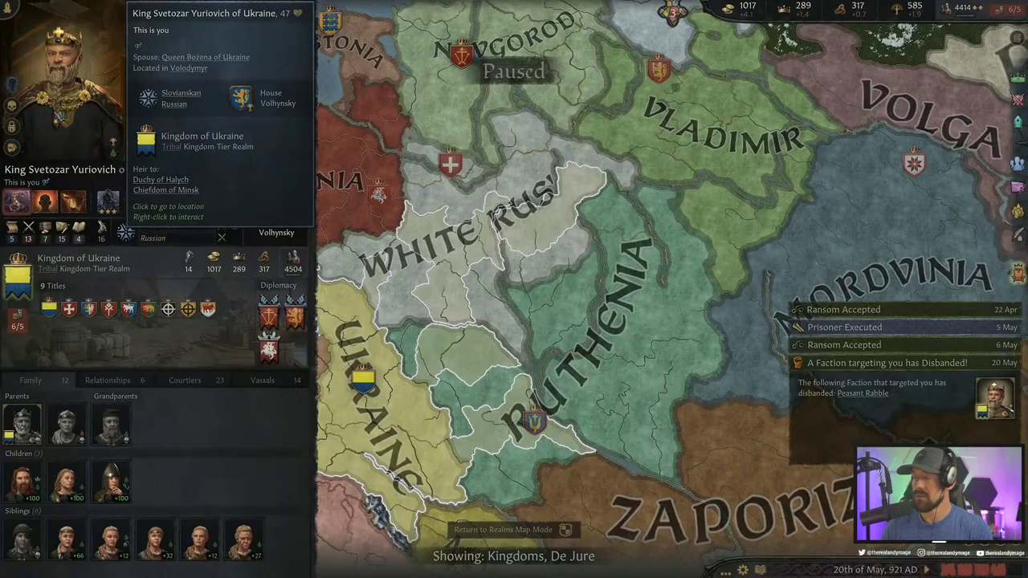
key("w")
key("a")
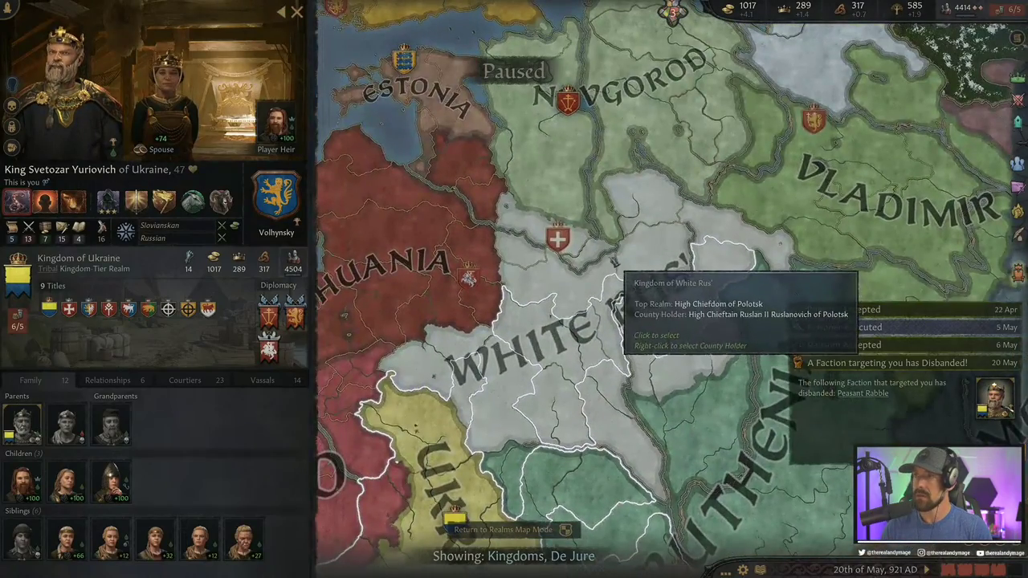
key("s")
key("a")
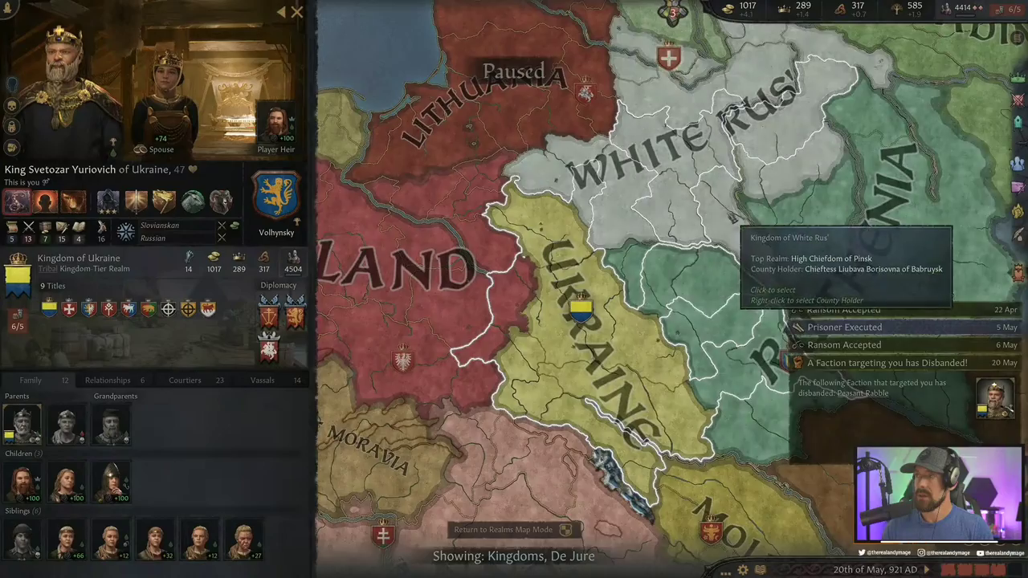
key("w")
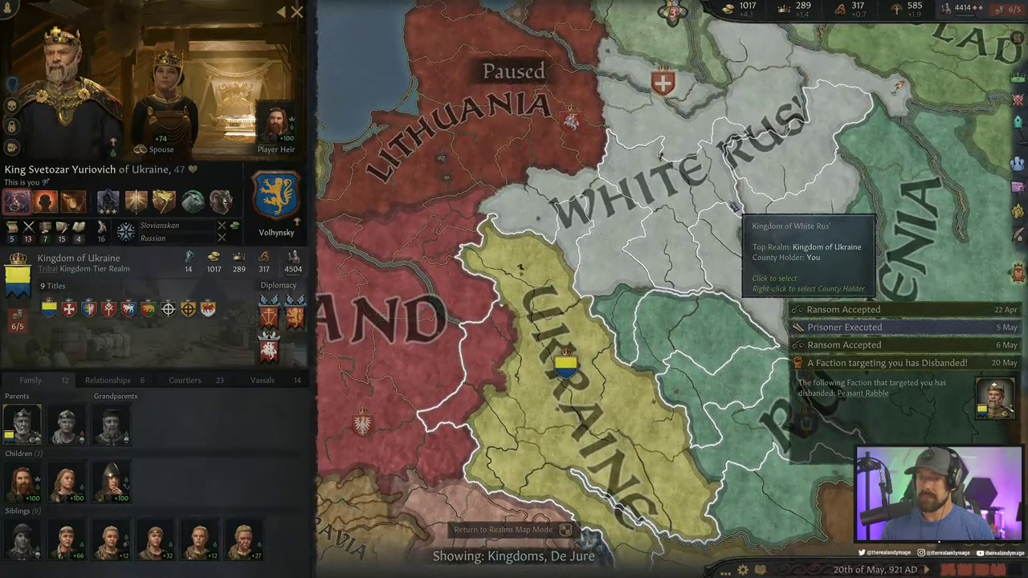
key("Escape")
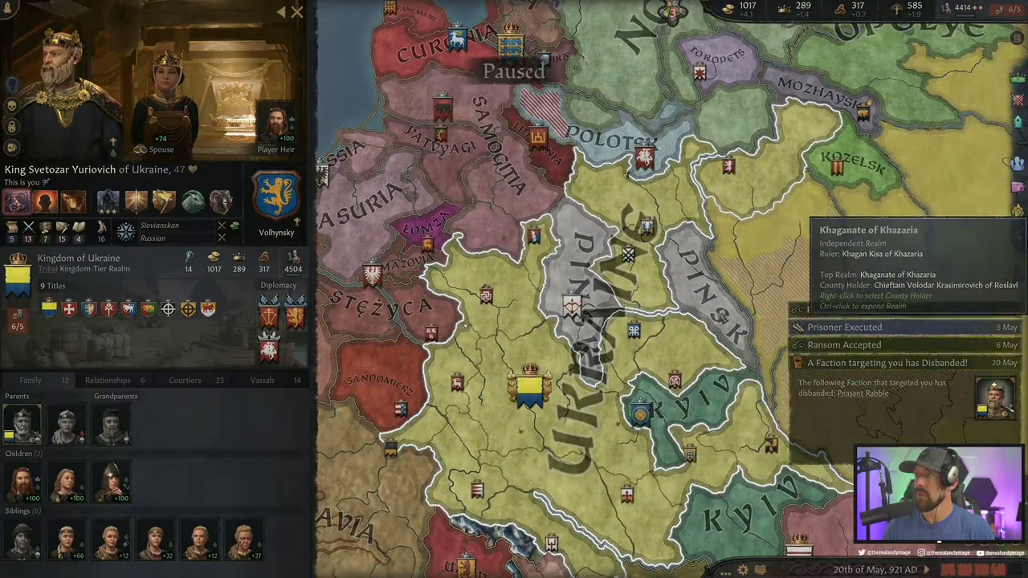
Consider declaring war on Pinsk, check its defenders, then cancel the declaration
left_click(723, 309)
right_click(121, 65)
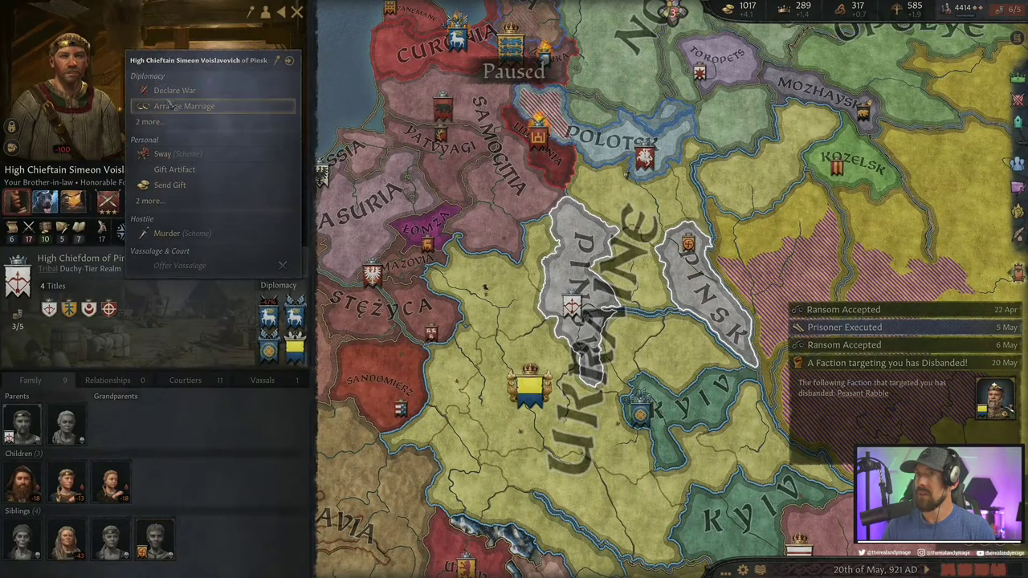
left_click(175, 91)
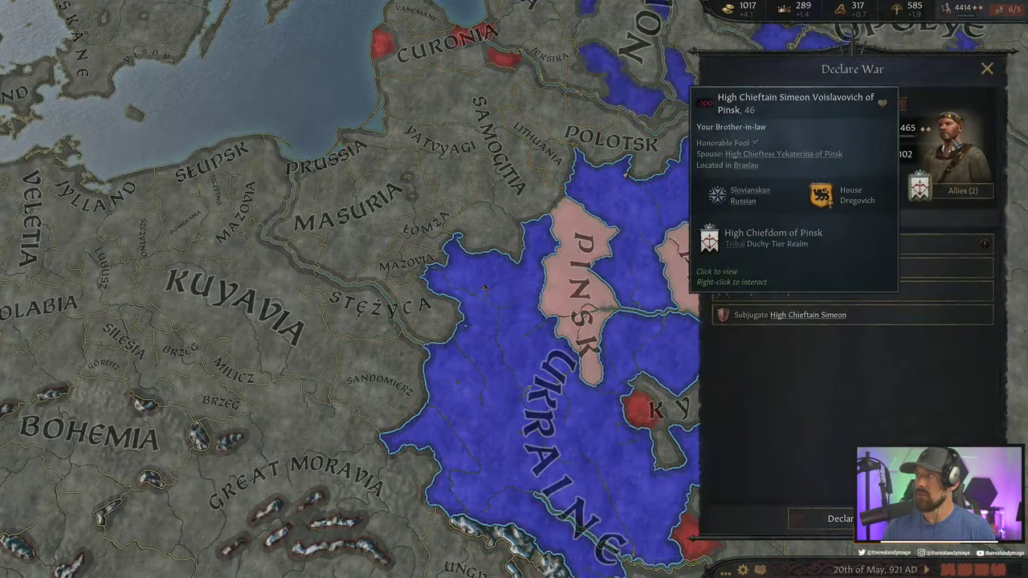
left_click(963, 191)
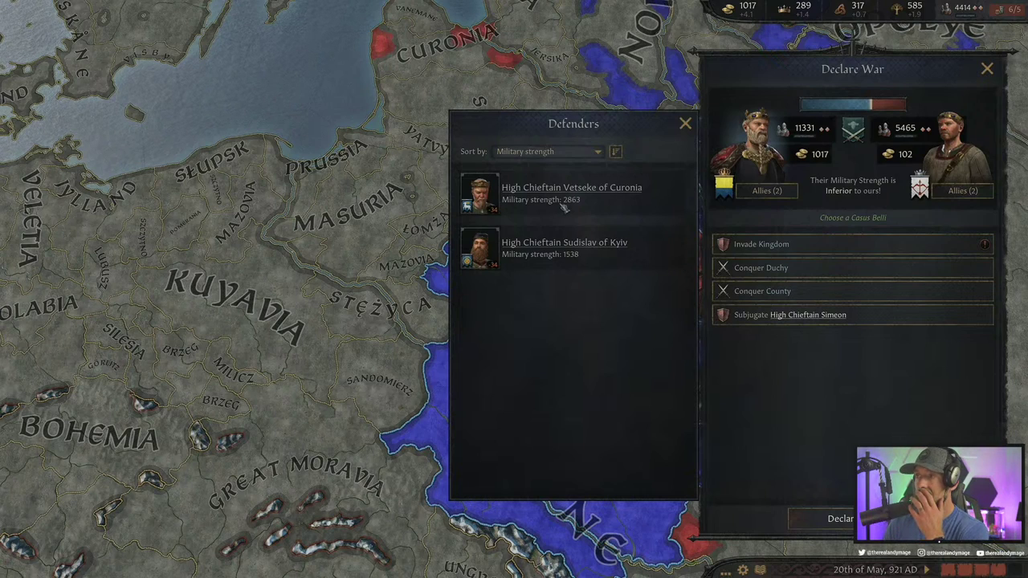
left_click(685, 123)
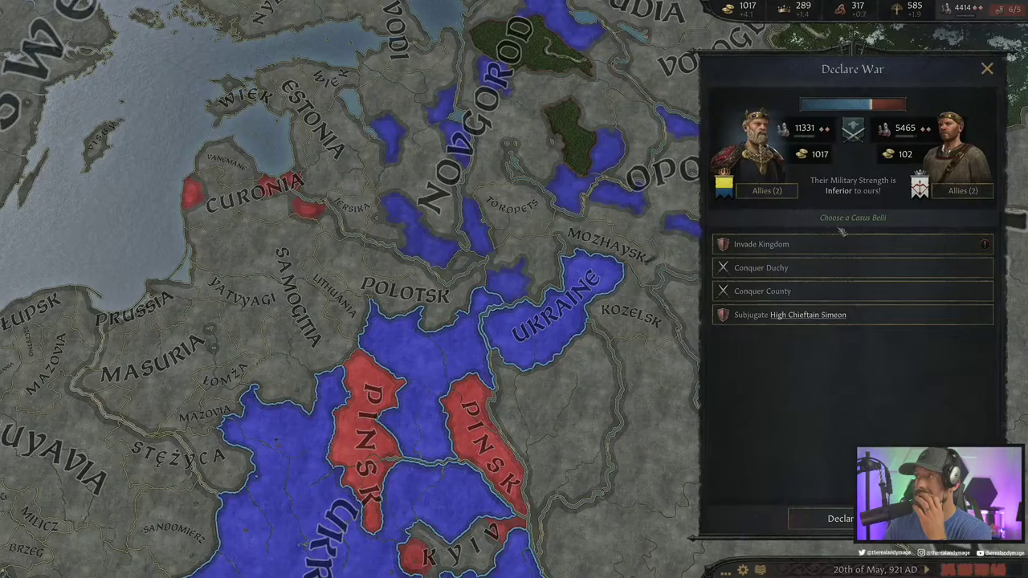
key("Escape")
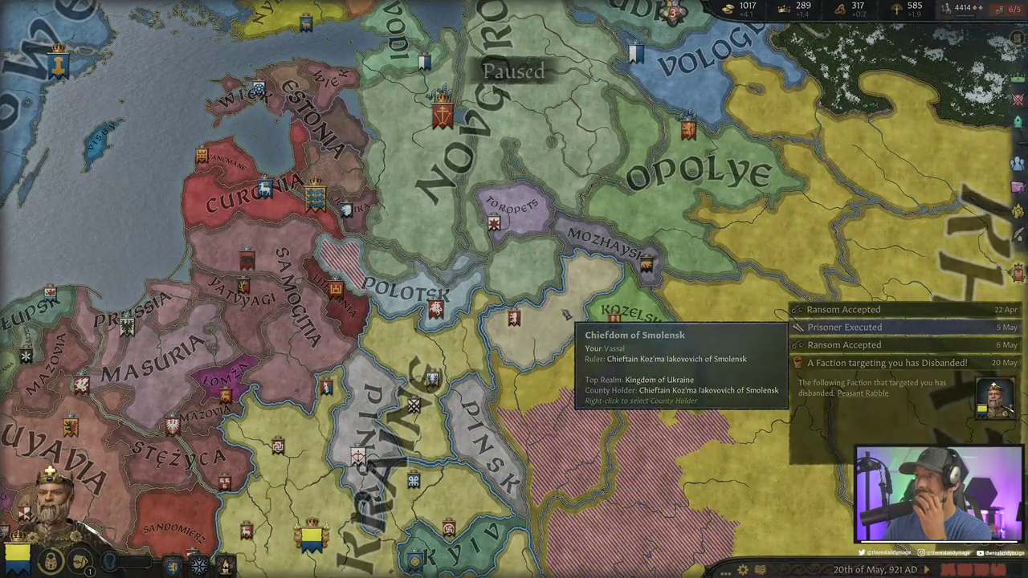
scroll(482, 361, "up", 5)
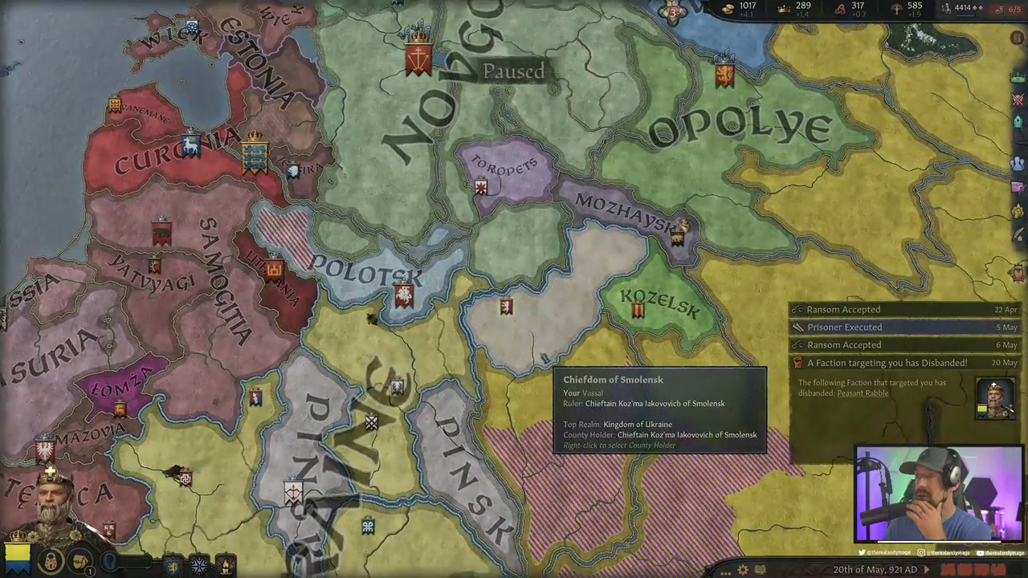
scroll(555, 329, "down", 5)
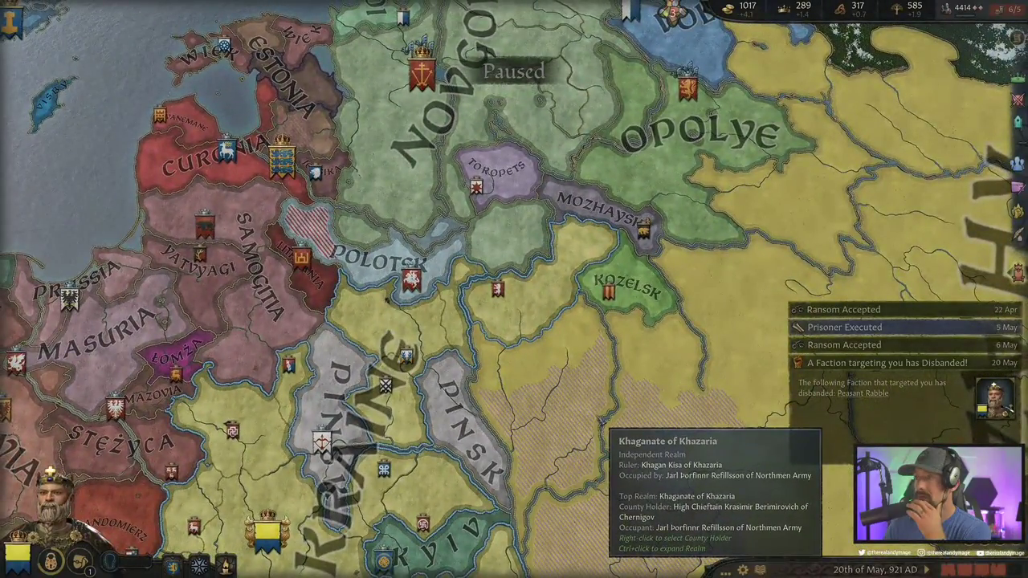
Review the Polotsk ruler's interactions without taking action
left_click(456, 266)
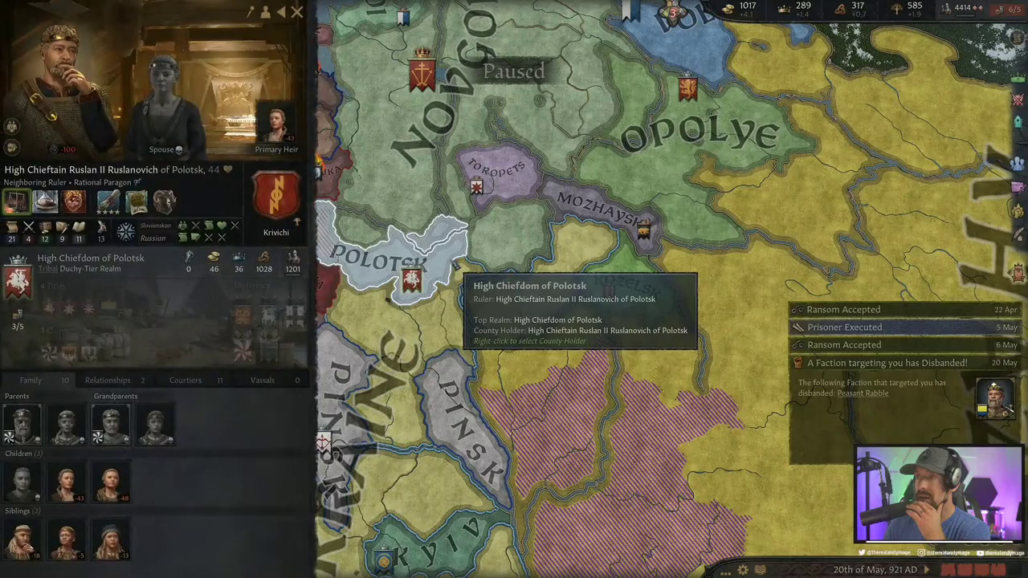
key("a")
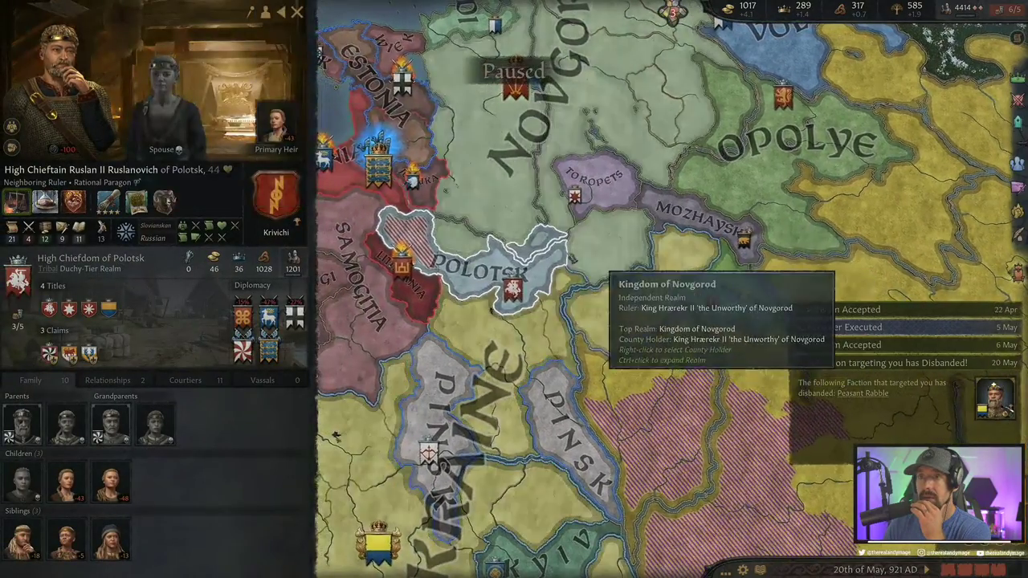
right_click(127, 58)
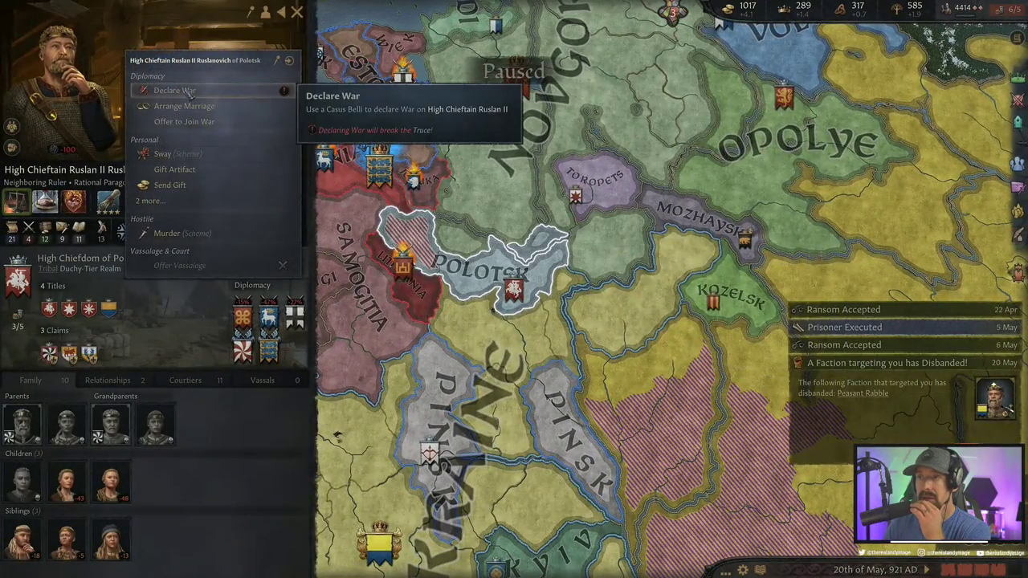
key("Escape")
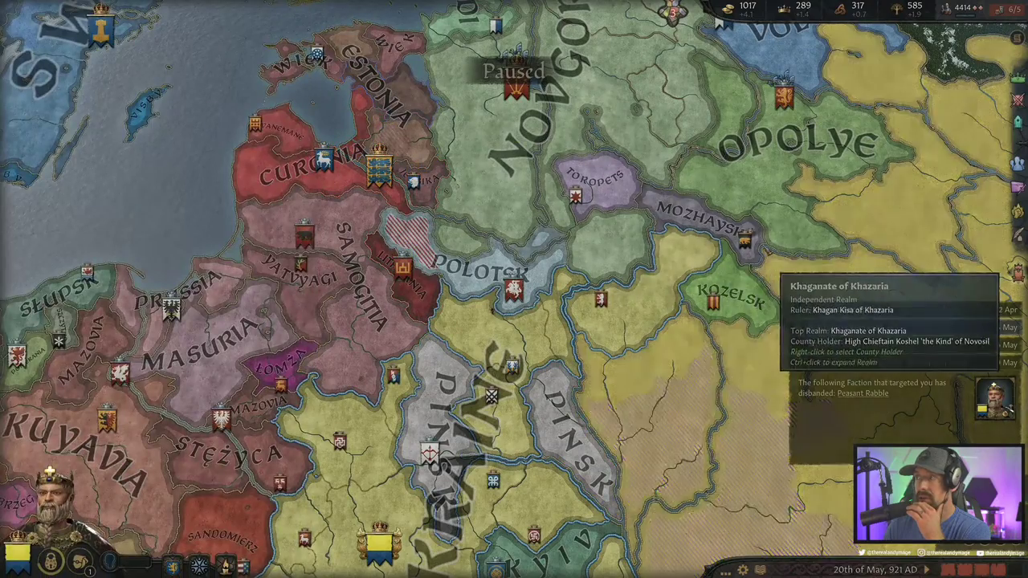
Declare war on Mozhaysk's chieftain using the Conquer County casus belli
left_click(722, 224)
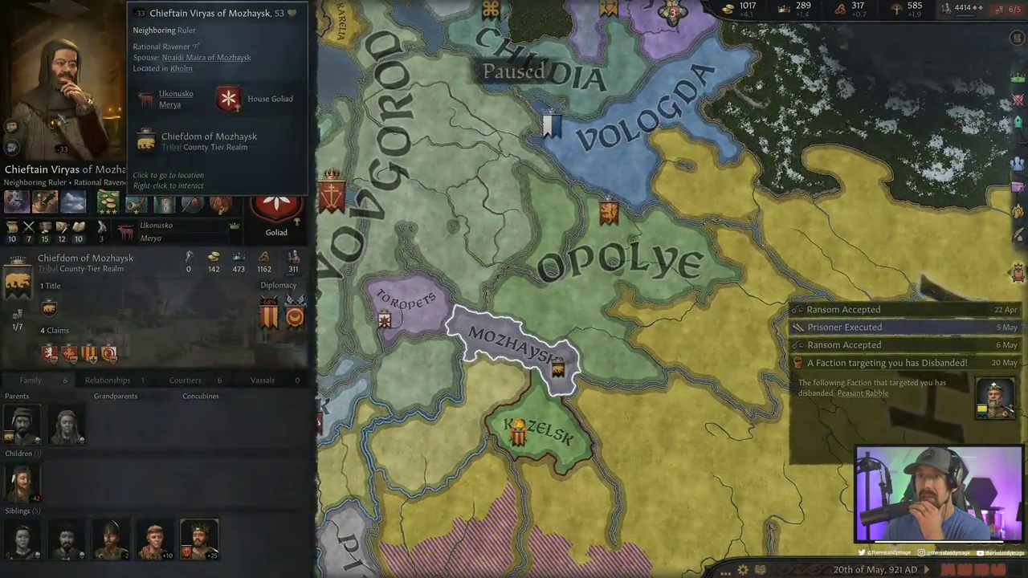
right_click(65, 80)
left_click(193, 104)
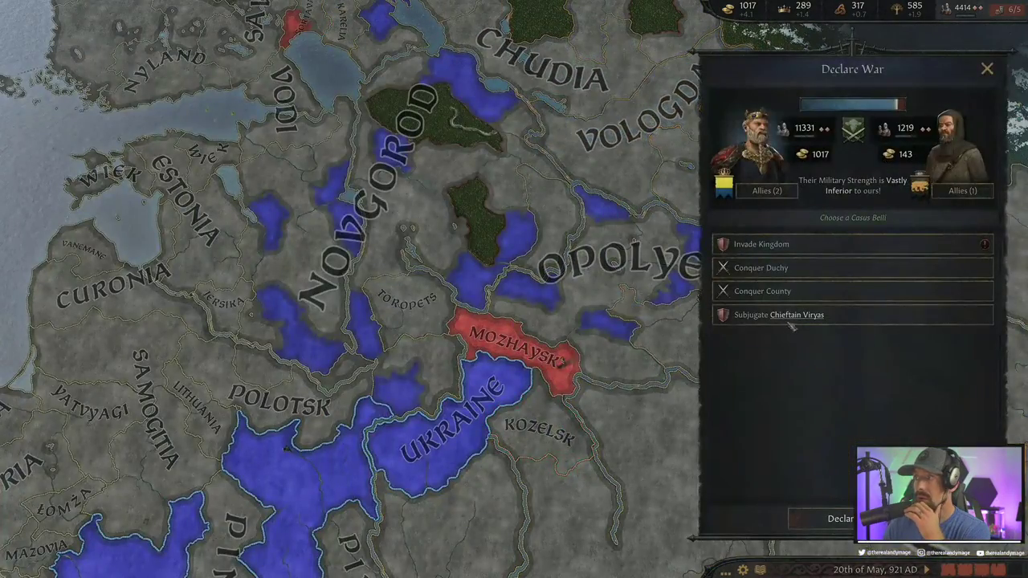
left_click(888, 289)
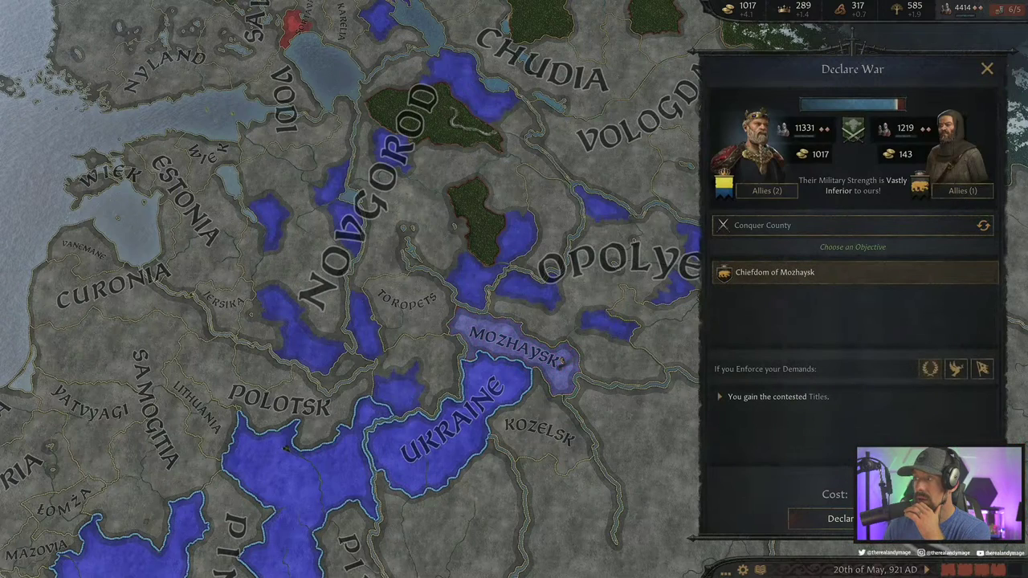
left_click(834, 519)
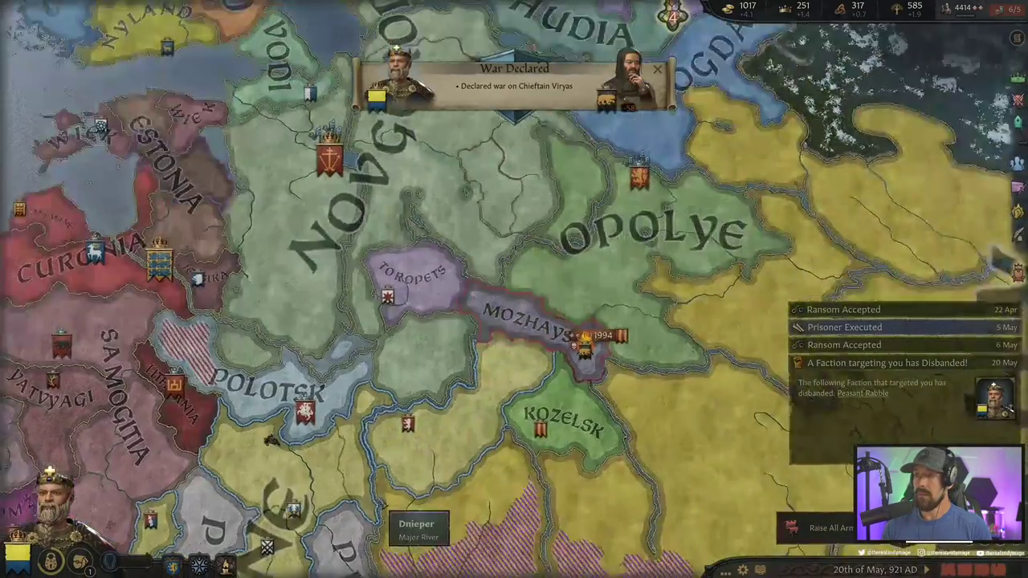
Move the Smolensk rally point to Vyazma, raise all levies there, and unpause
scroll(571, 353, "up", 5)
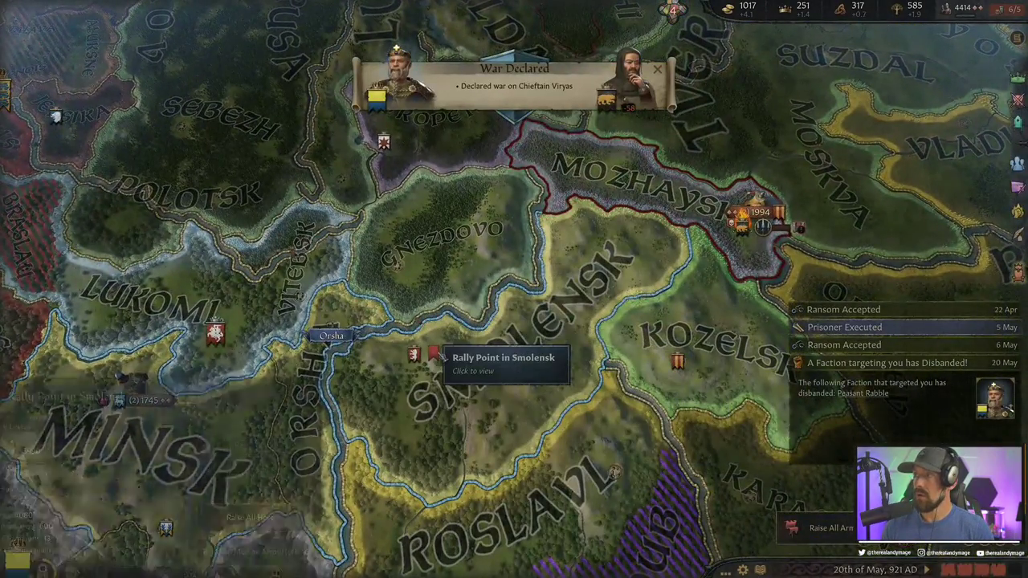
left_click(433, 354)
right_click(595, 235)
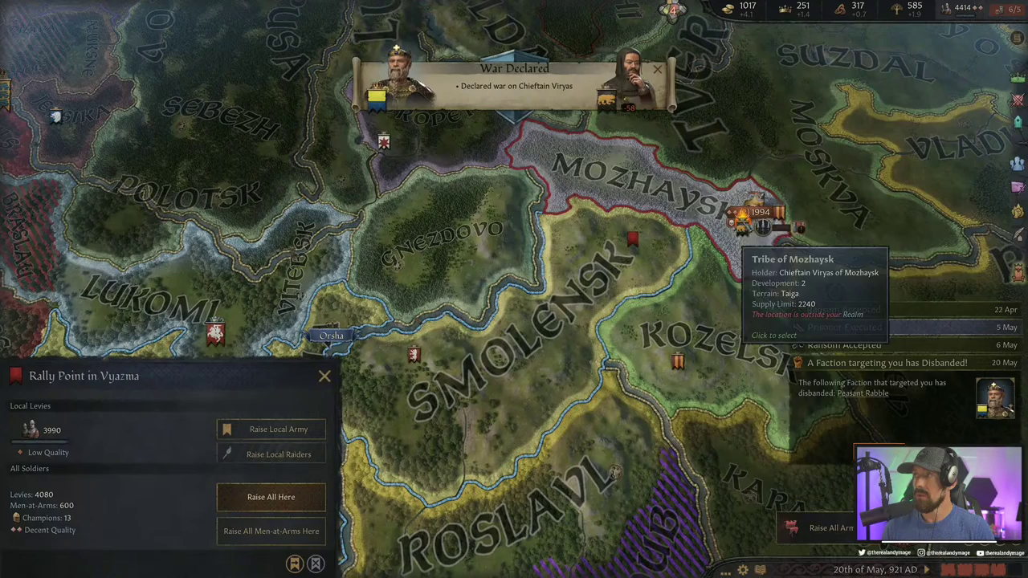
key("w")
key("d")
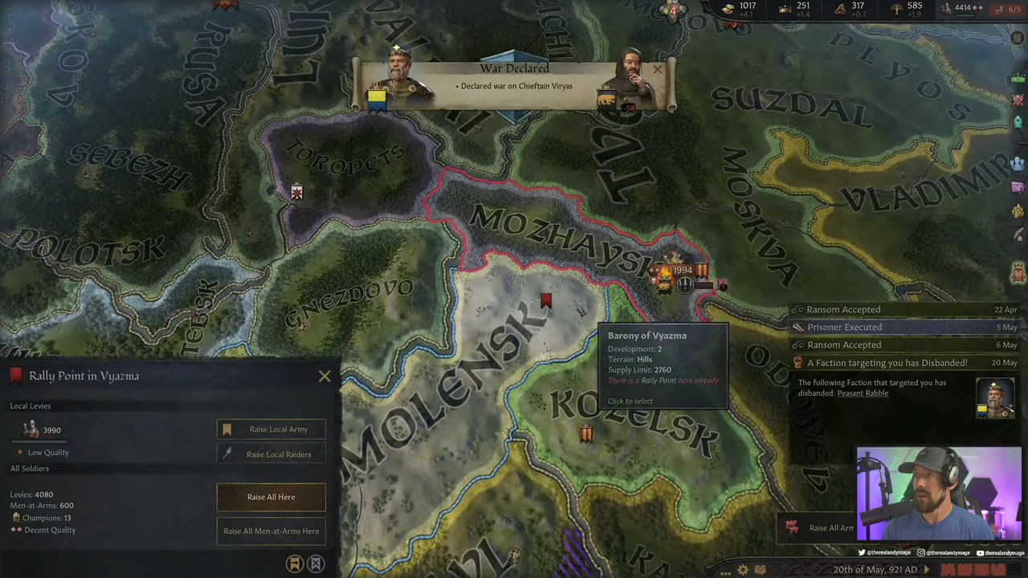
left_click(277, 498)
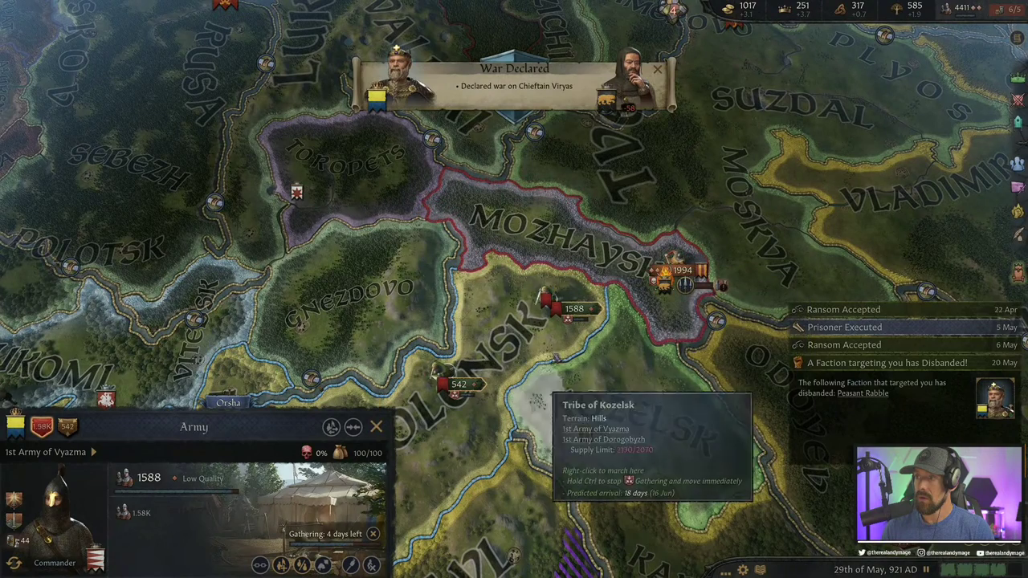
key("space")
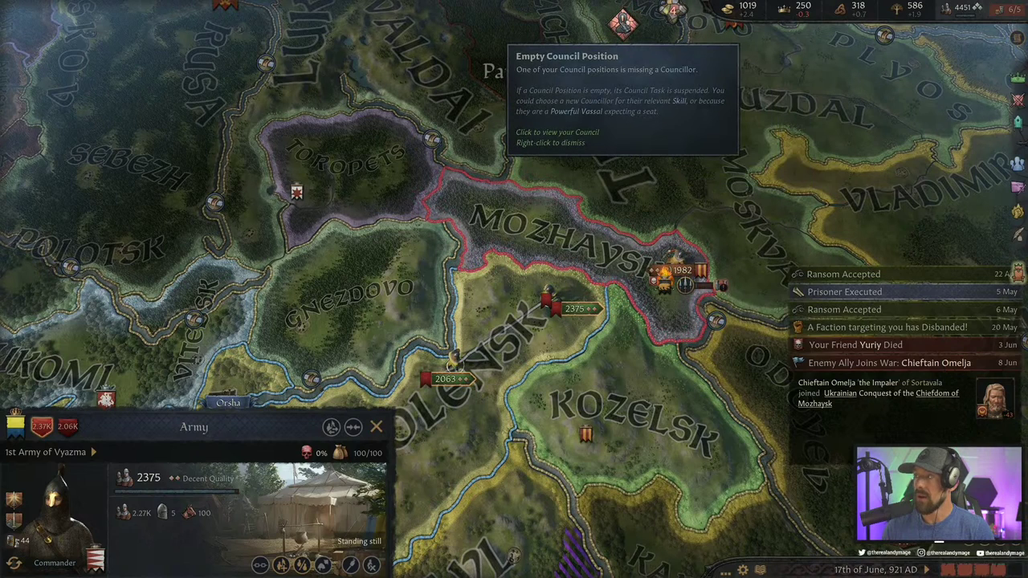
Appoint Chieftain Ruslan of Berestye, with Diplomacy 12, as the council's Chancellor
left_click(622, 24)
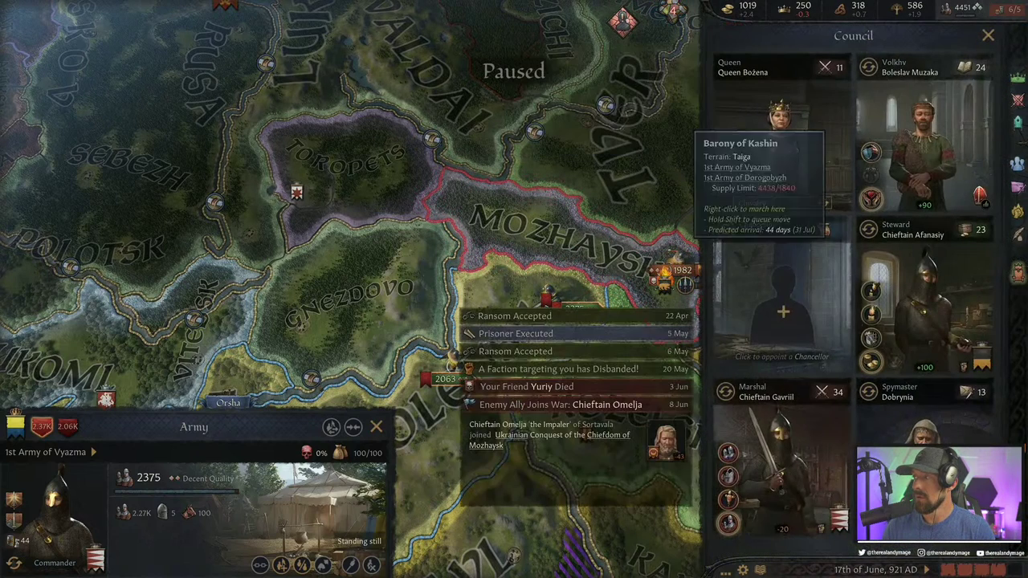
left_click(785, 313)
left_click(556, 97)
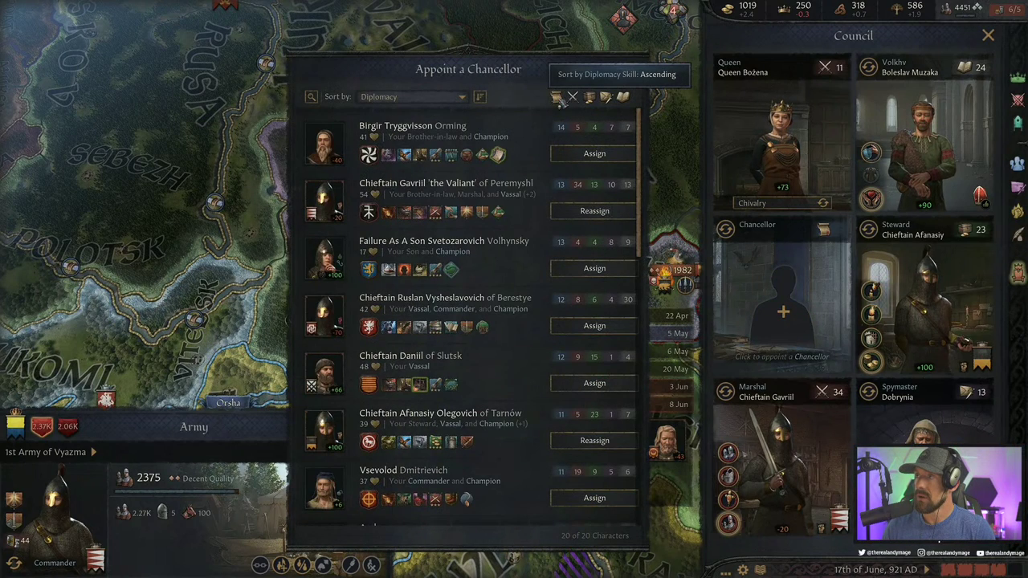
left_click(556, 97)
left_click(556, 97)
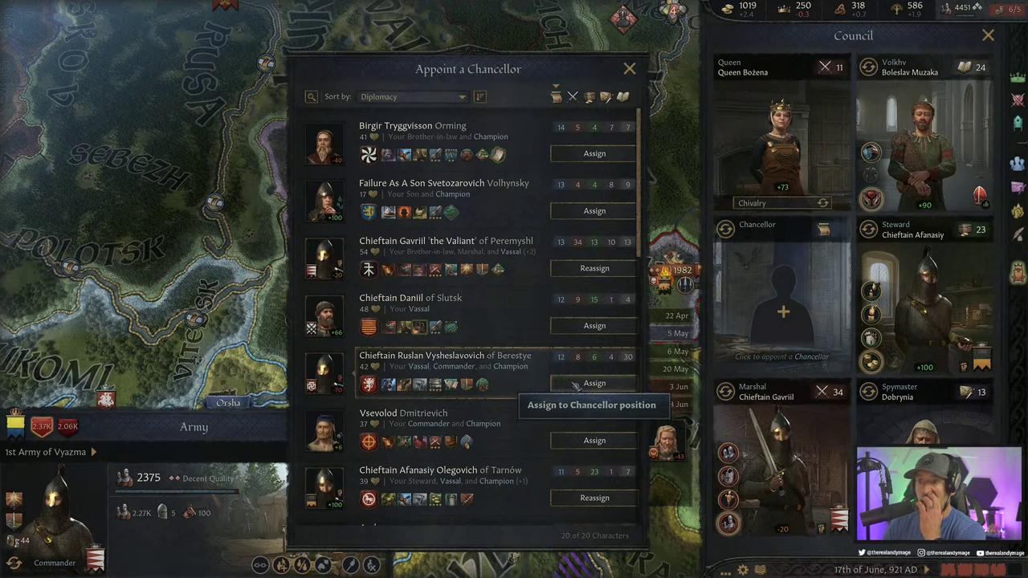
mouse_move(483, 386)
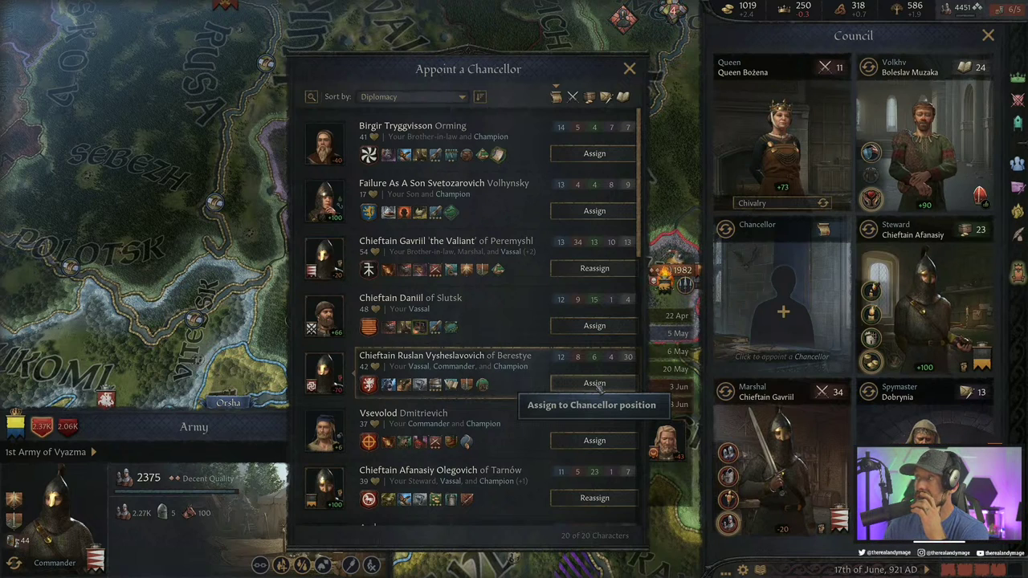
left_click(594, 383)
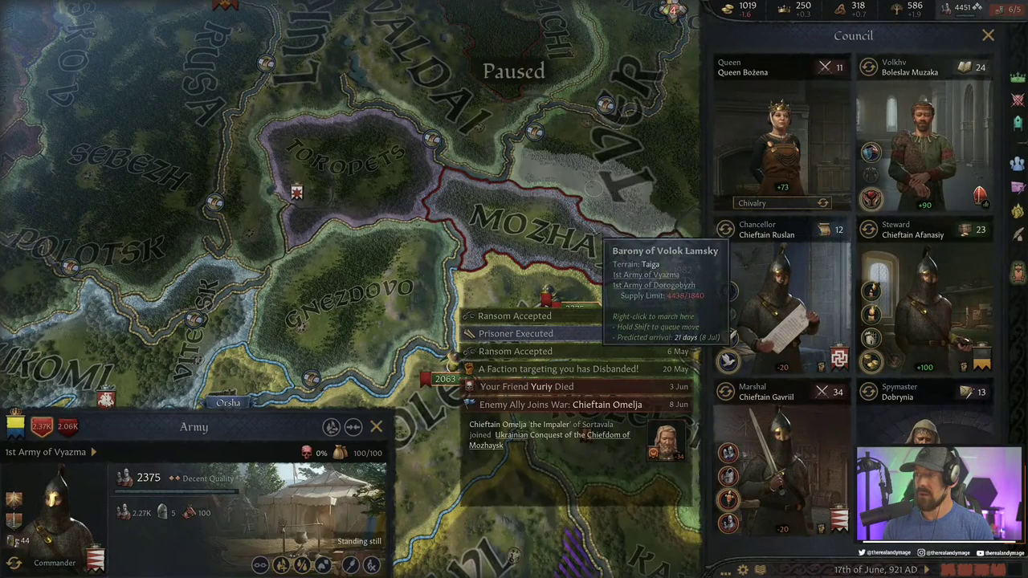
key("Escape")
Order the 1st Army of Vyazma to march into Mozhaysk
key("space")
key("space")
left_click(546, 305)
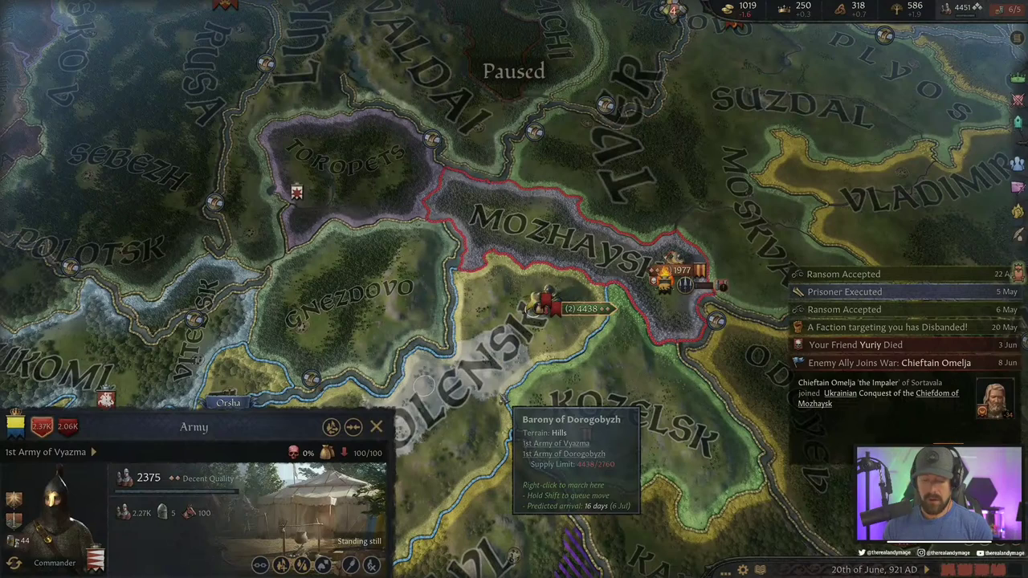
right_click(715, 320)
key("space")
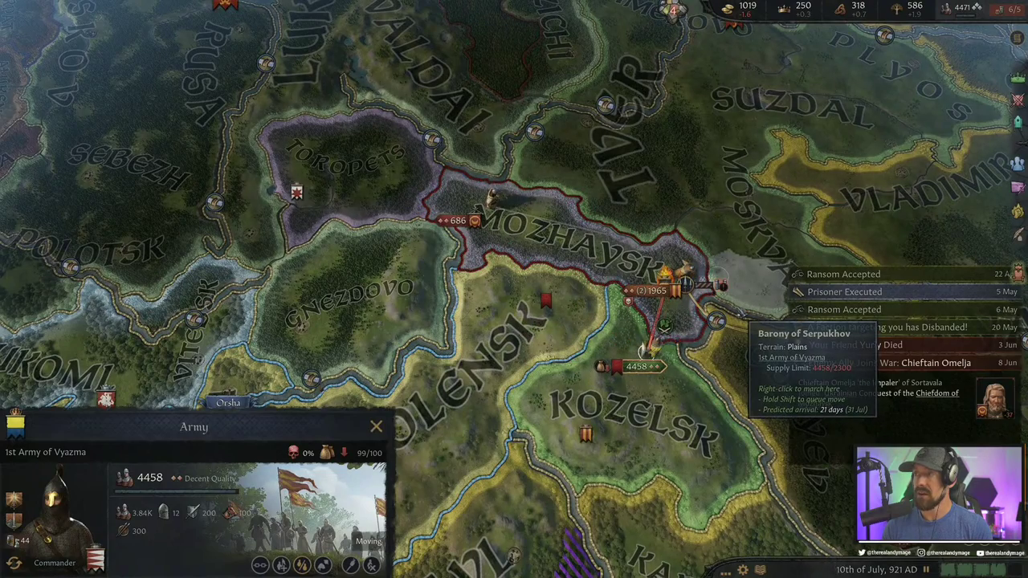
Watch the Battle of Mozhaysk around the fort, then bring up the Royal Court
left_click_drag(771, 378, 691, 365)
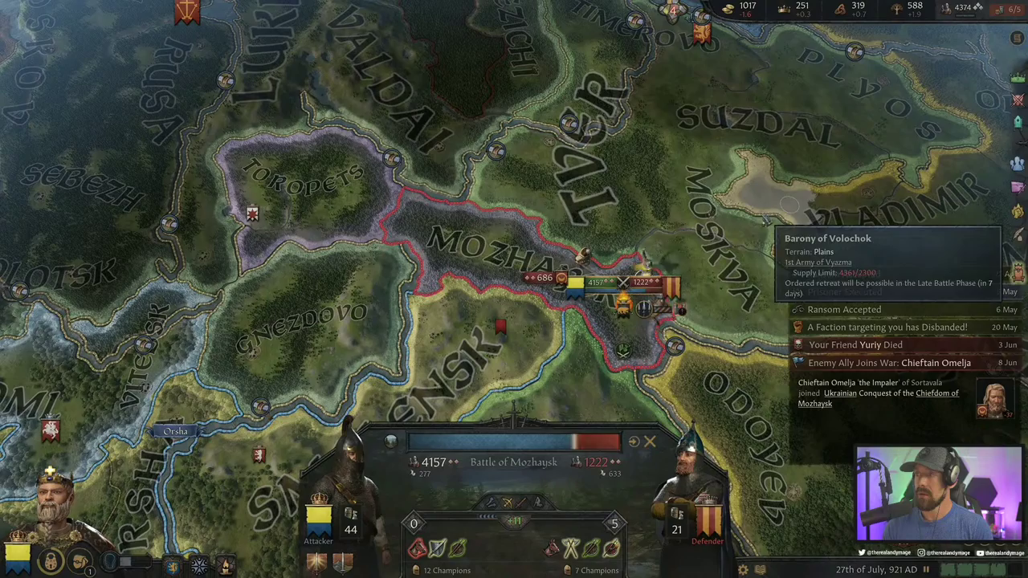
key("s")
key("d")
key("s")
key("d")
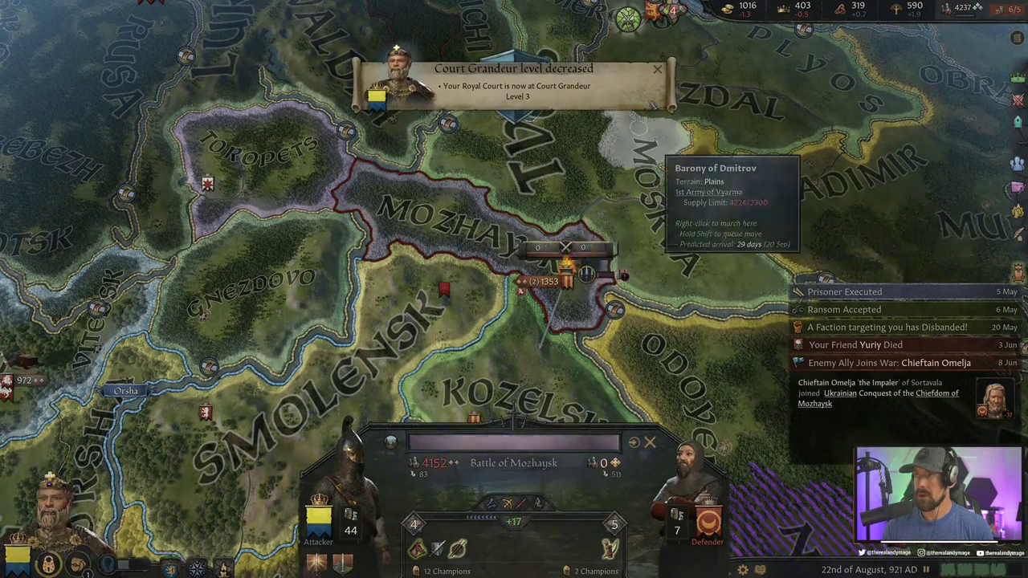
left_click(655, 80)
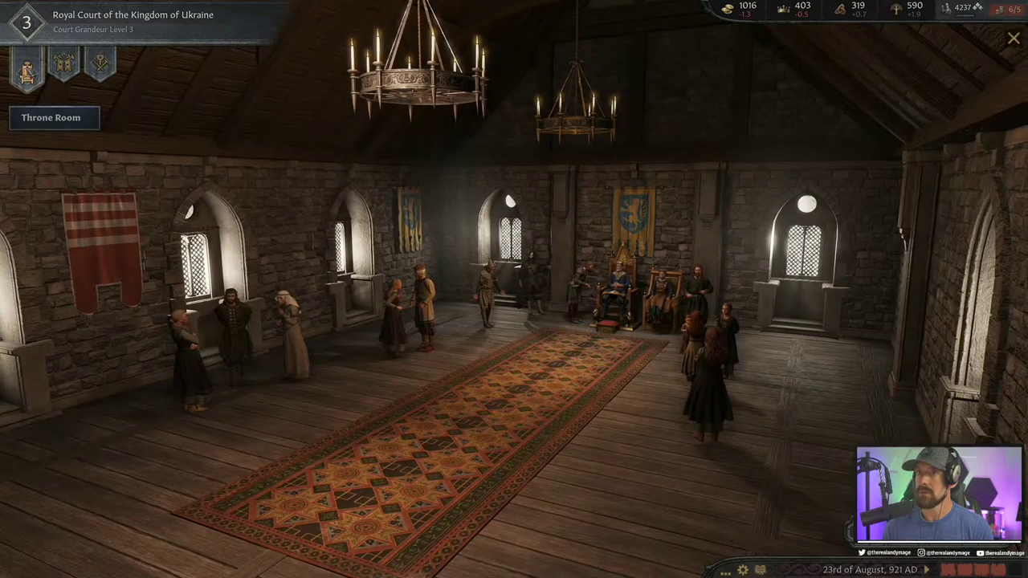
Upgrade court food from Bland Food to Modest Food, then leave the court
left_click(63, 64)
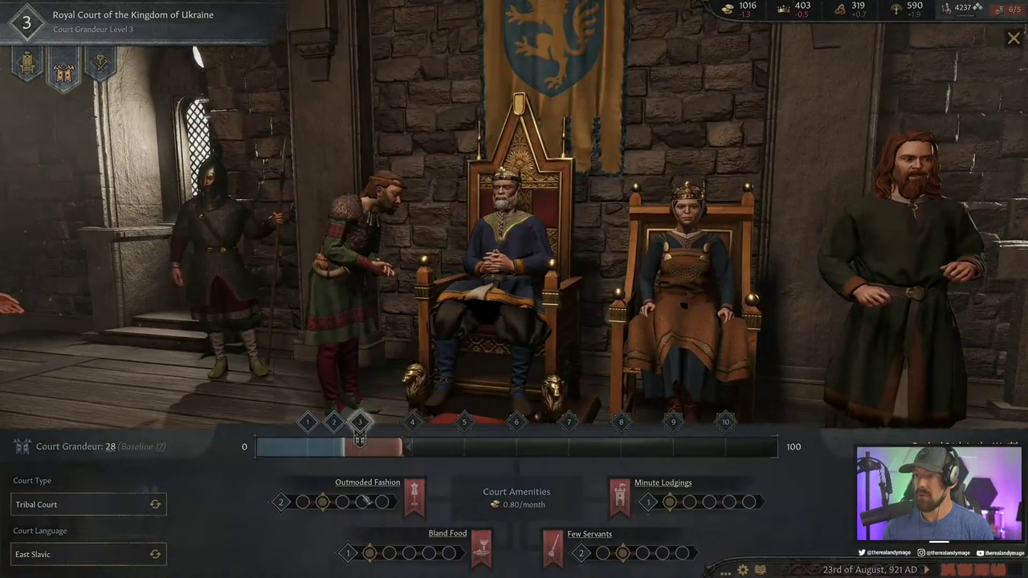
mouse_move(345, 514)
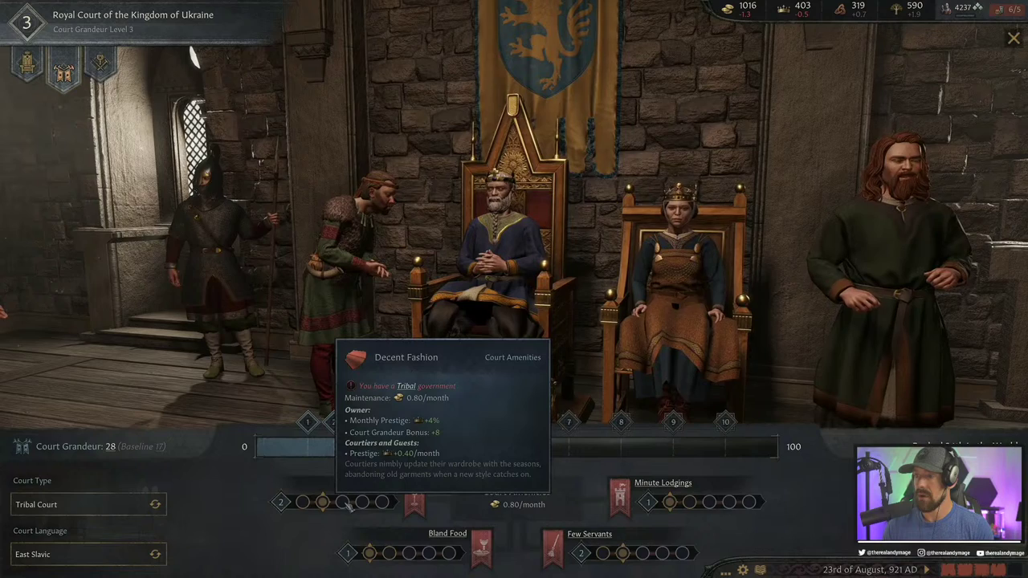
mouse_move(389, 553)
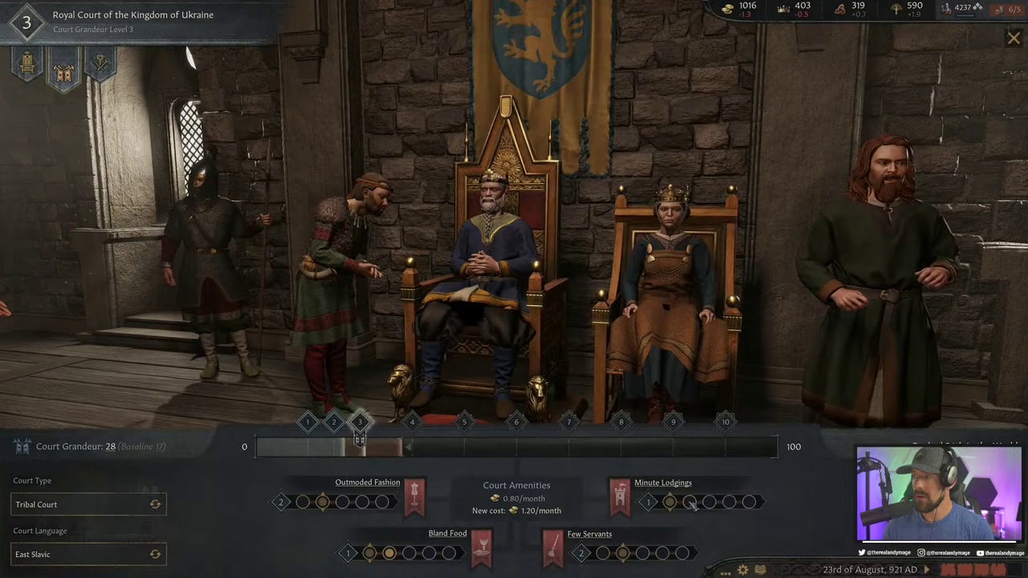
mouse_move(690, 501)
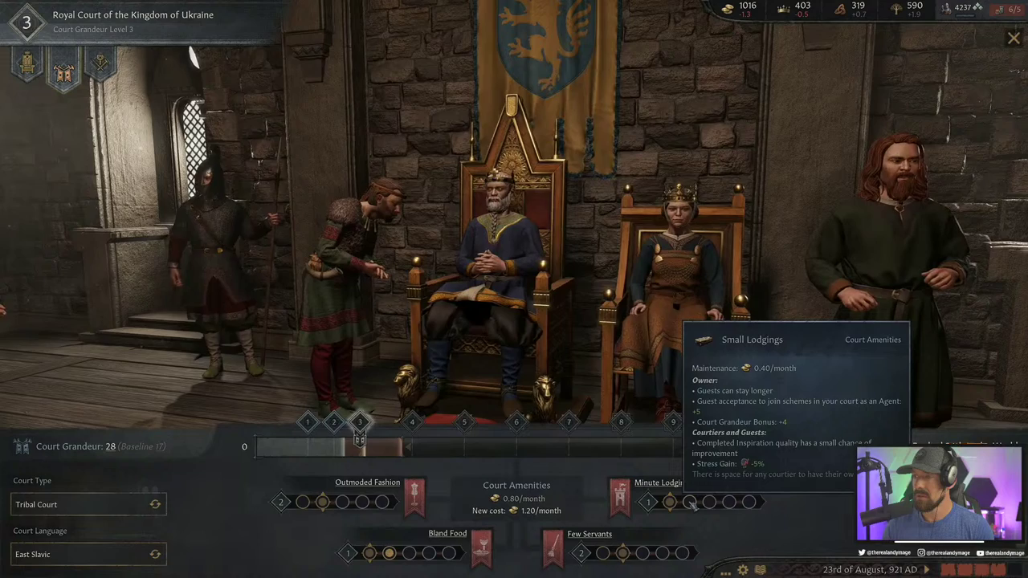
left_click(932, 502)
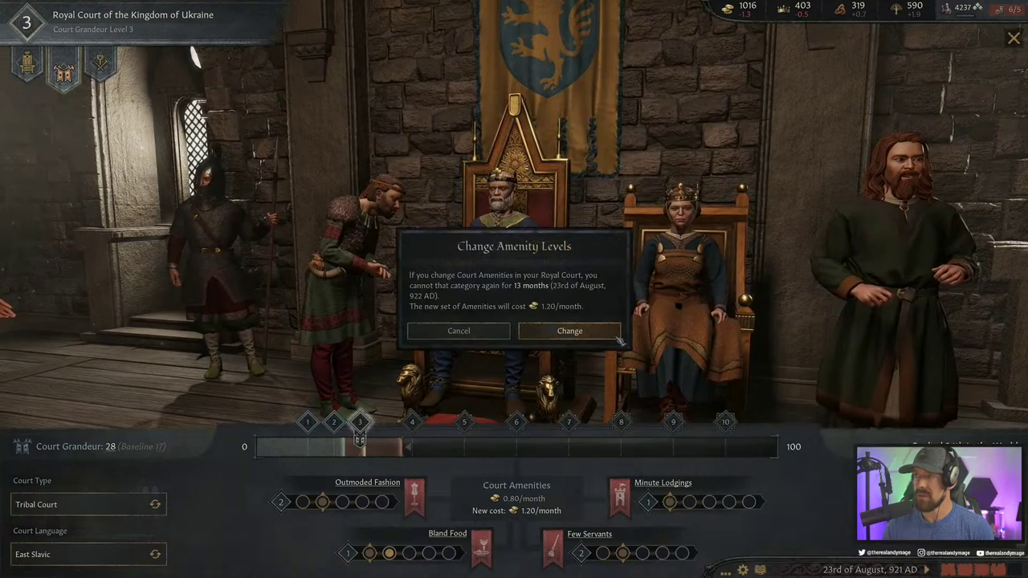
left_click(566, 330)
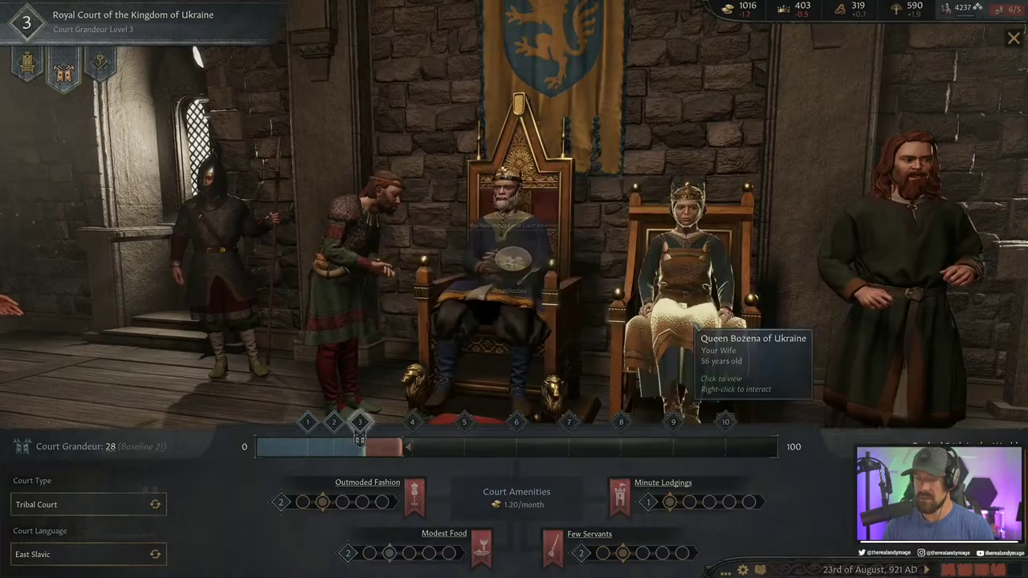
key("Escape")
Expand and look through the domain holdings list
key("Escape")
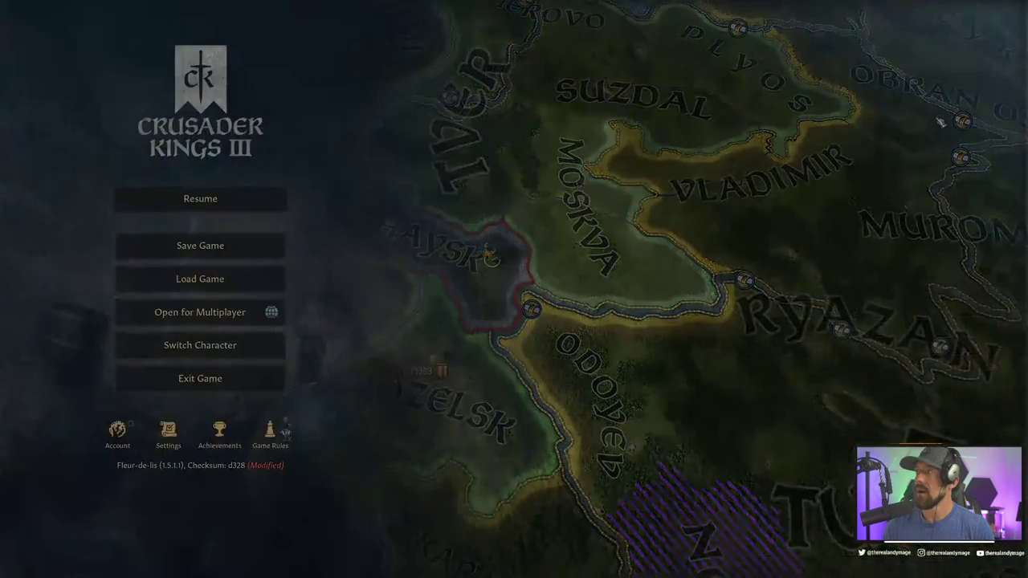
key("Escape")
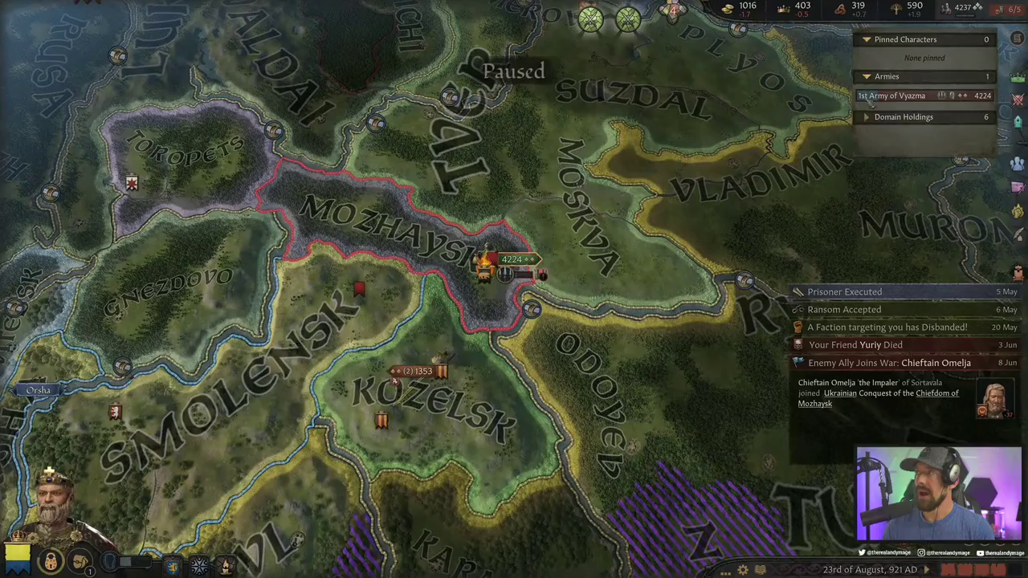
left_click(867, 118)
scroll(692, 362, "down", 5)
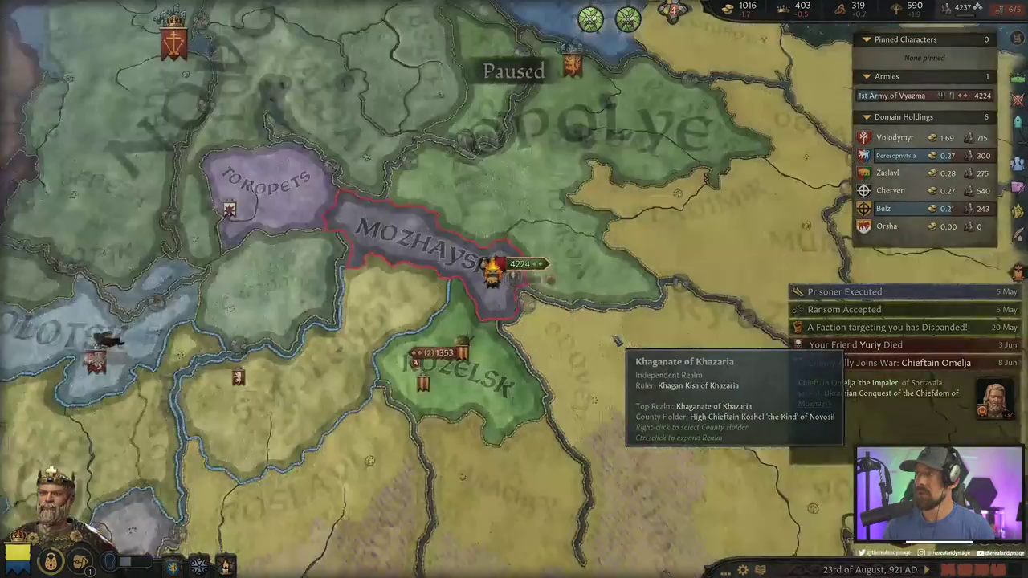
key("Escape")
key("Escape")
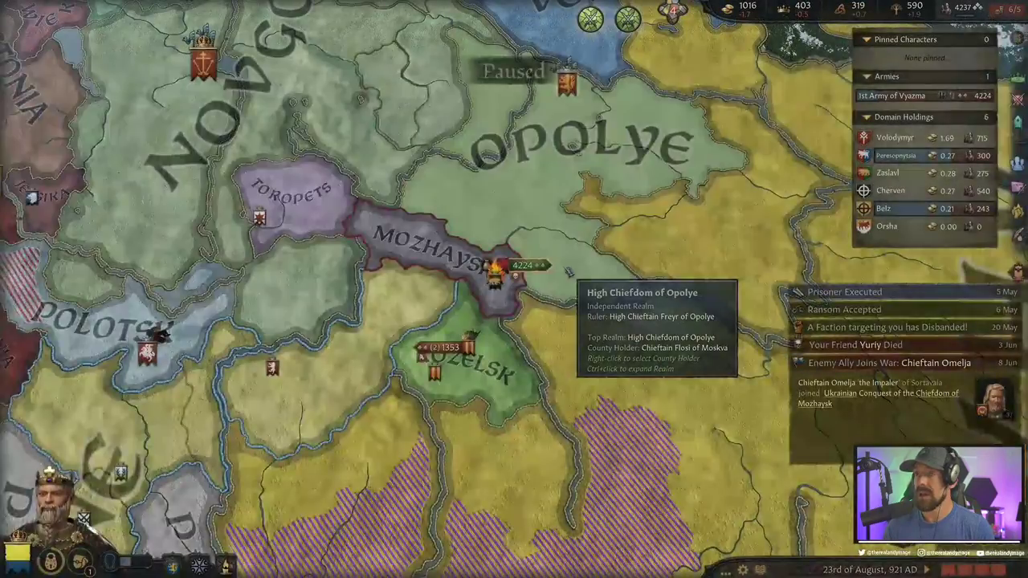
scroll(489, 265, "up", 5)
Pause and centre the map on the 1st Army of Vyazma besieging Mozhaysk
left_click(482, 277)
left_click_drag(608, 274, 647, 248)
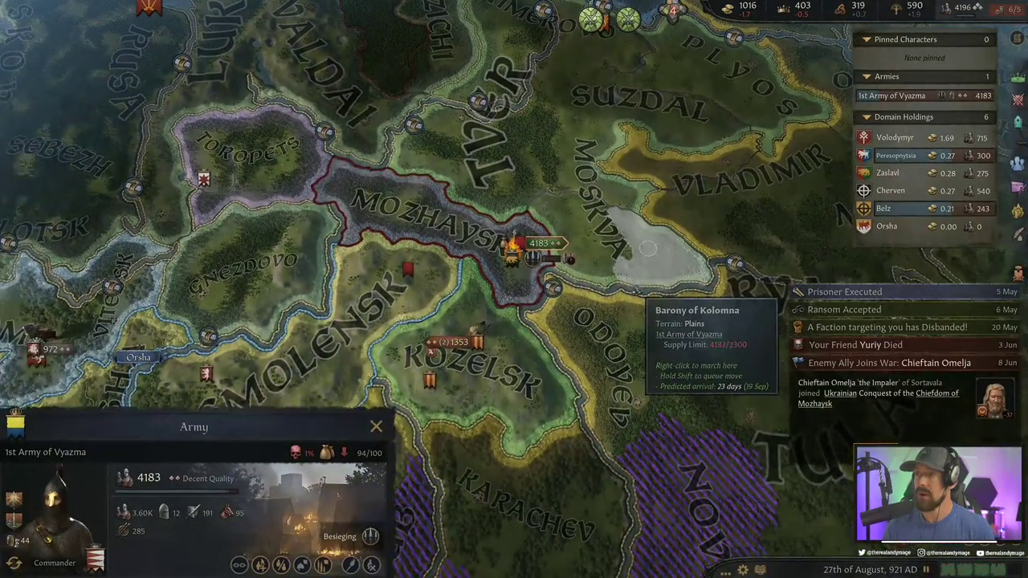
key("space")
scroll(622, 265, "up", 2)
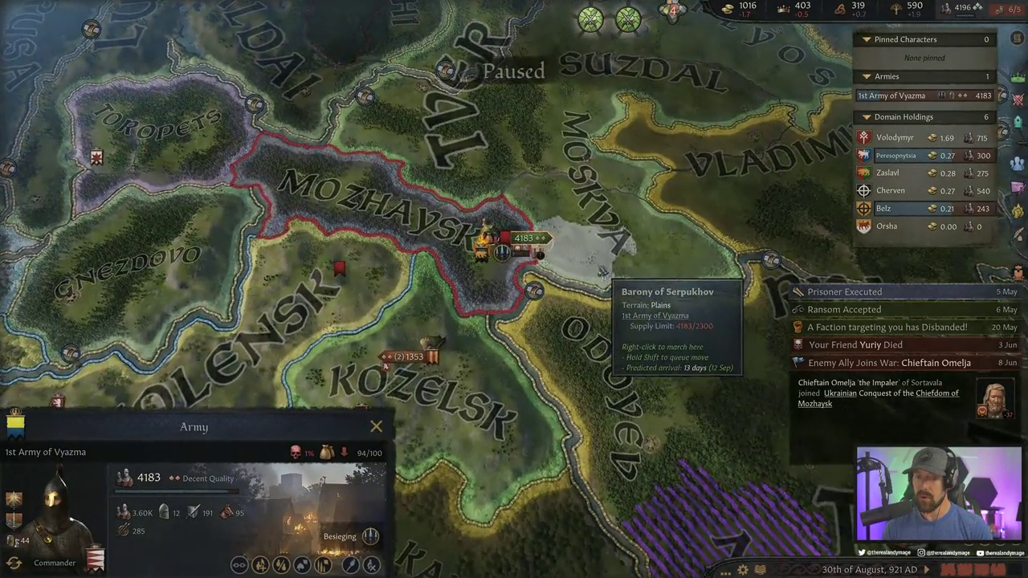
scroll(601, 267, "down", 1)
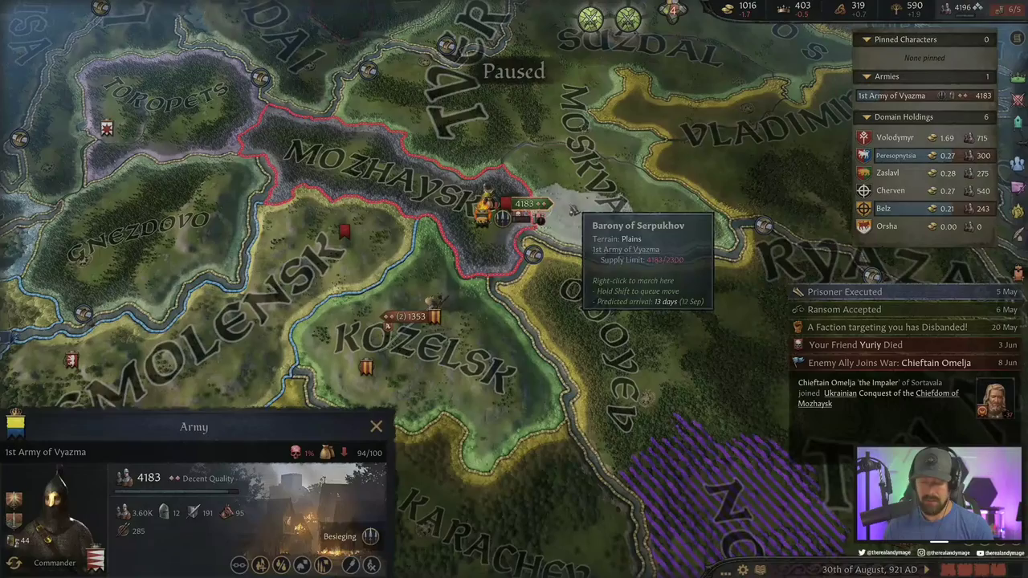
scroll(572, 236, "down", 1)
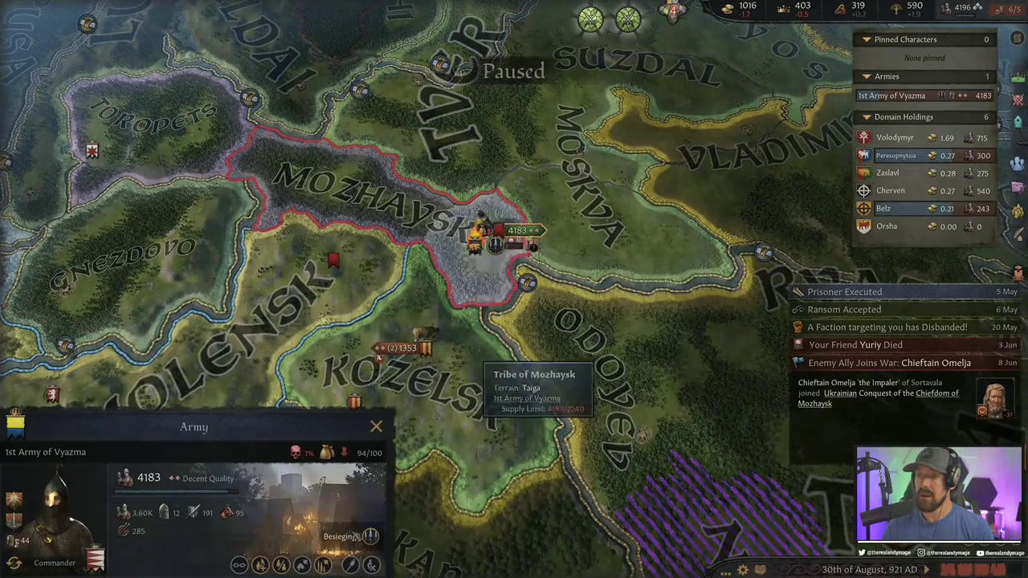
left_click_drag(513, 321, 529, 329)
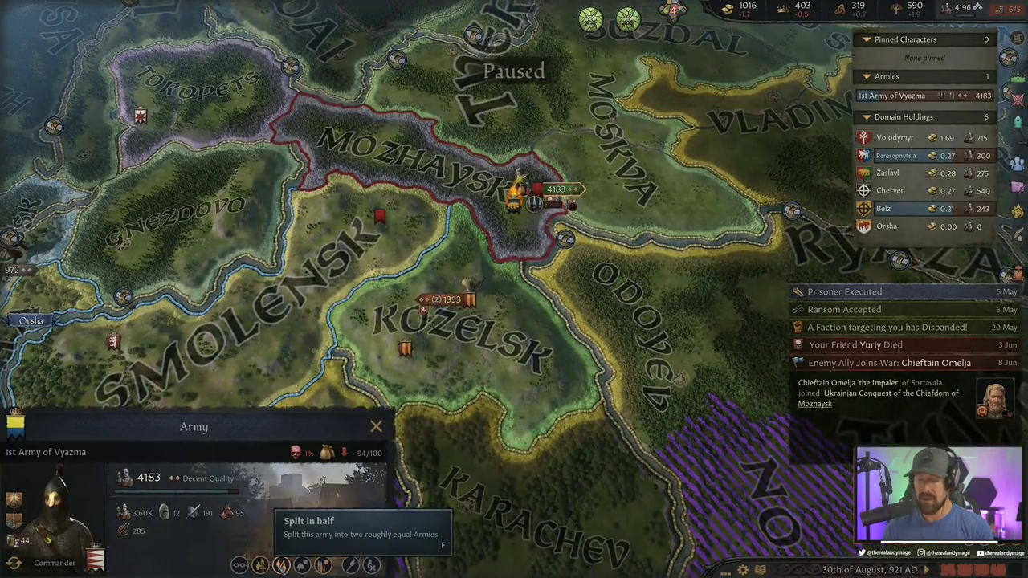
Split the army besieging Mozhaysk into two equal halves
left_click(281, 564)
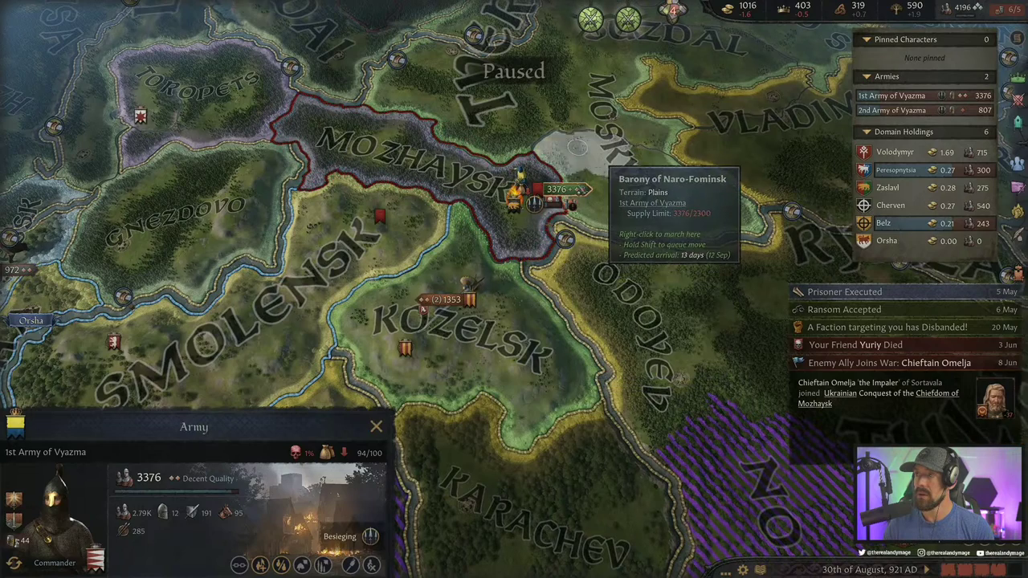
left_click(550, 272)
right_click(533, 200)
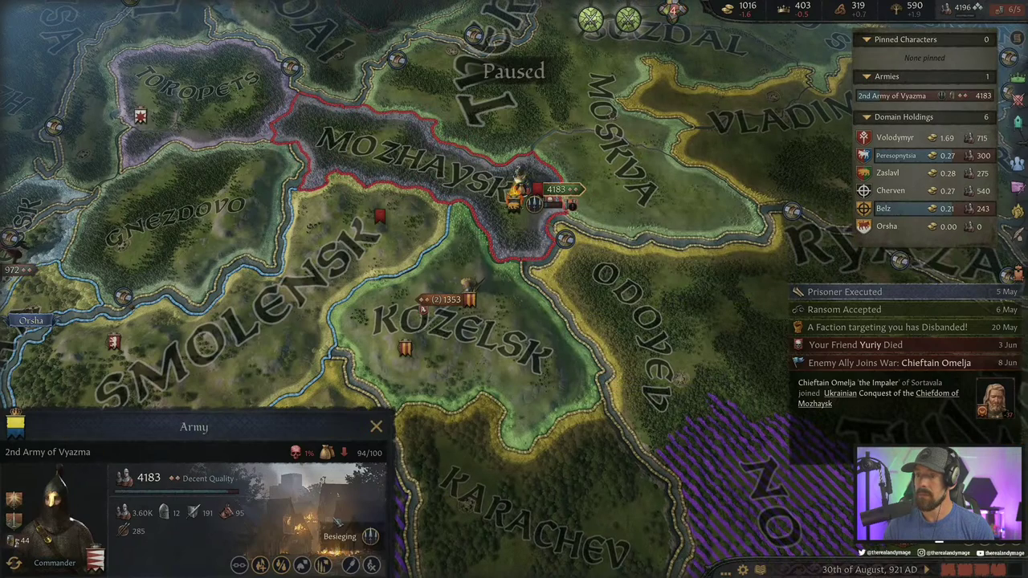
left_click(281, 565)
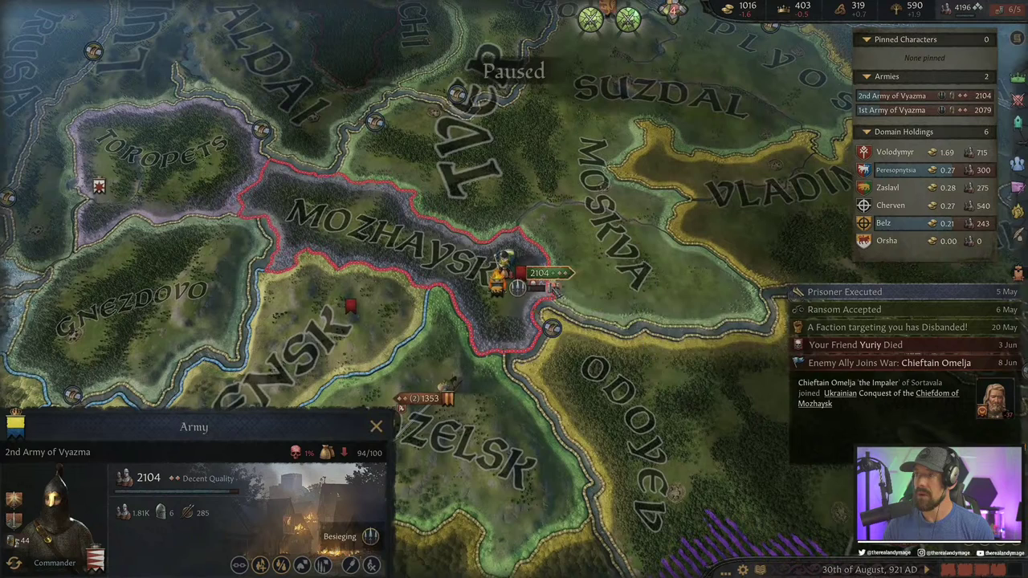
March the 1st Army of Vyazma to the Barony of Vyazma and let time run
left_click(500, 277)
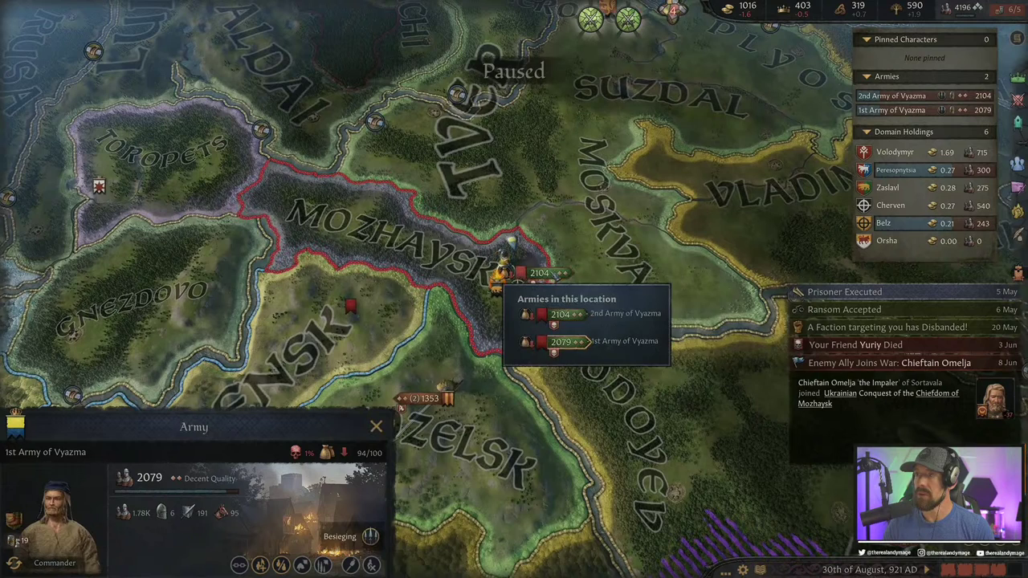
right_click(398, 398)
key("space")
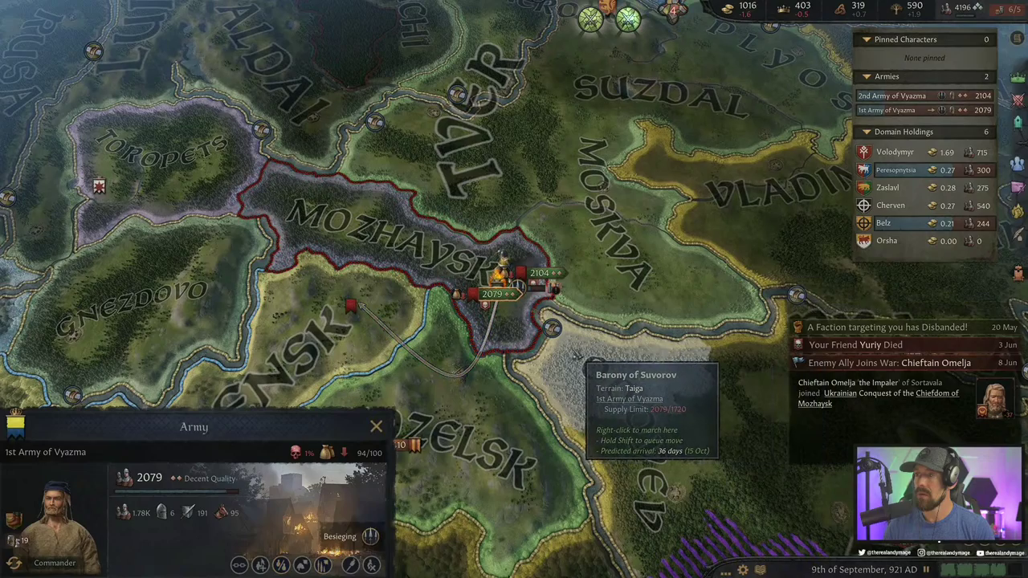
scroll(631, 299, "down", 2)
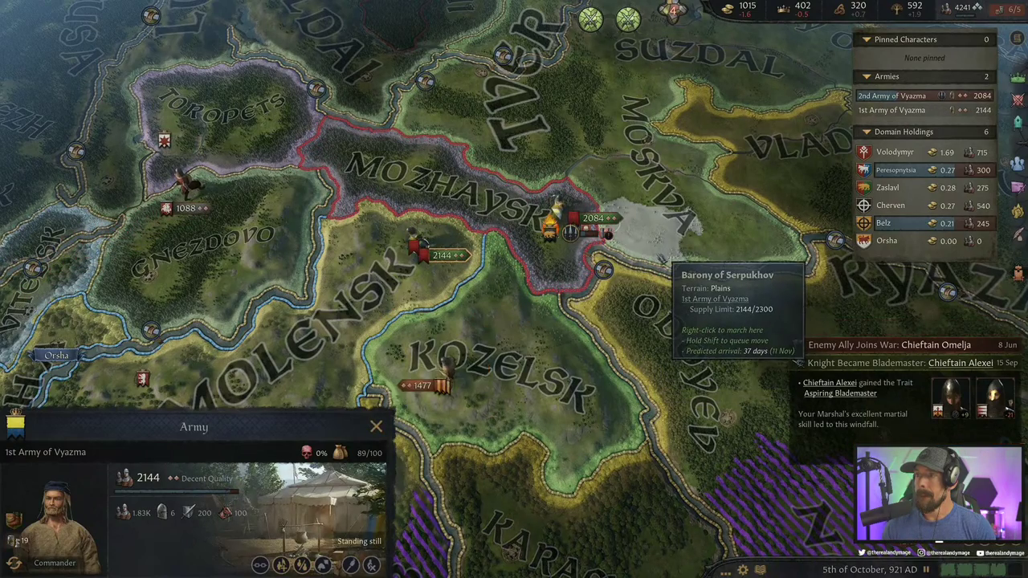
scroll(644, 294, "up", 1)
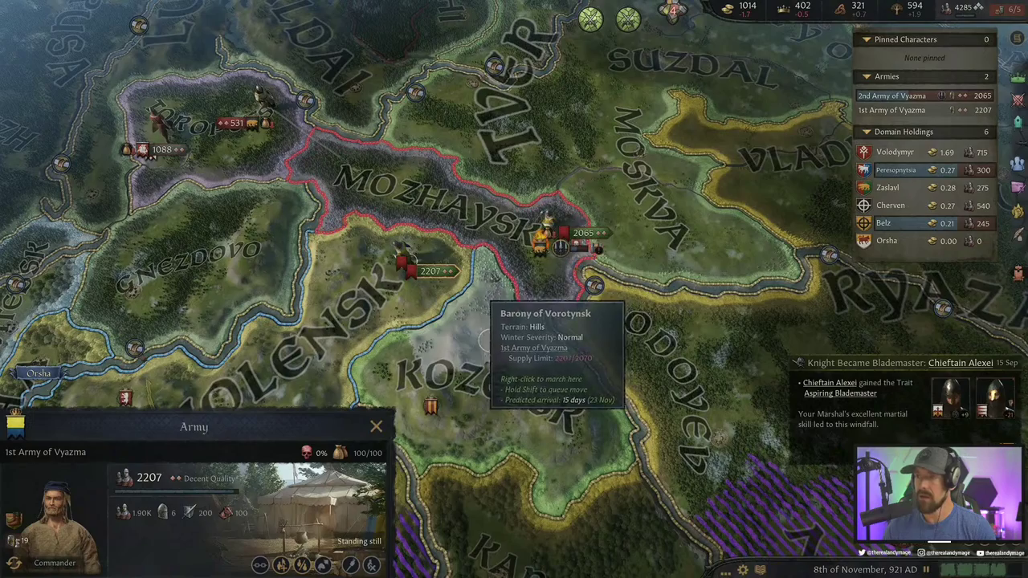
scroll(554, 253, "up", 1)
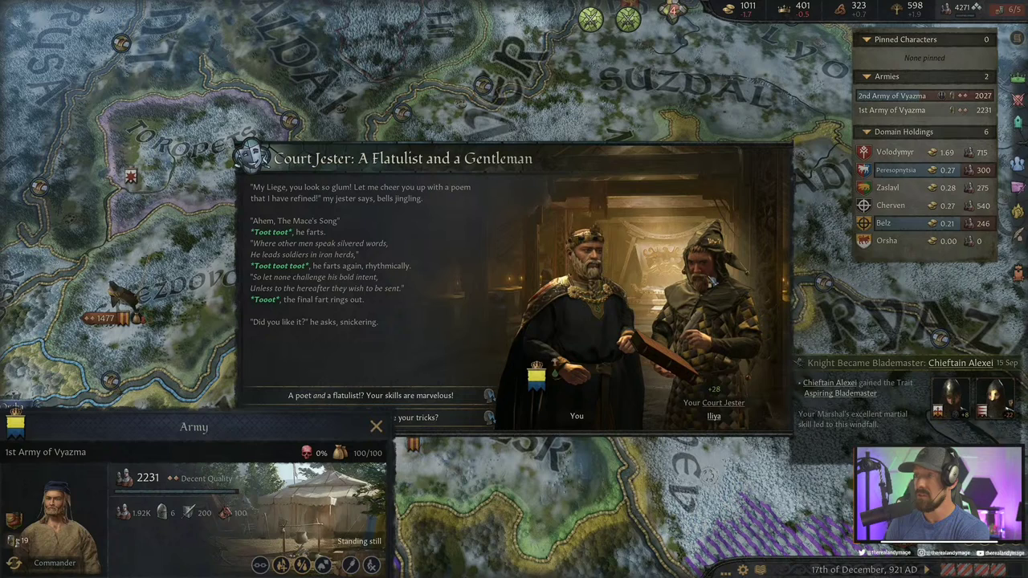
Answer the jester with 'A poet and a flatulist!? Your skills are marvelous!'
left_click_drag(524, 162, 511, 97)
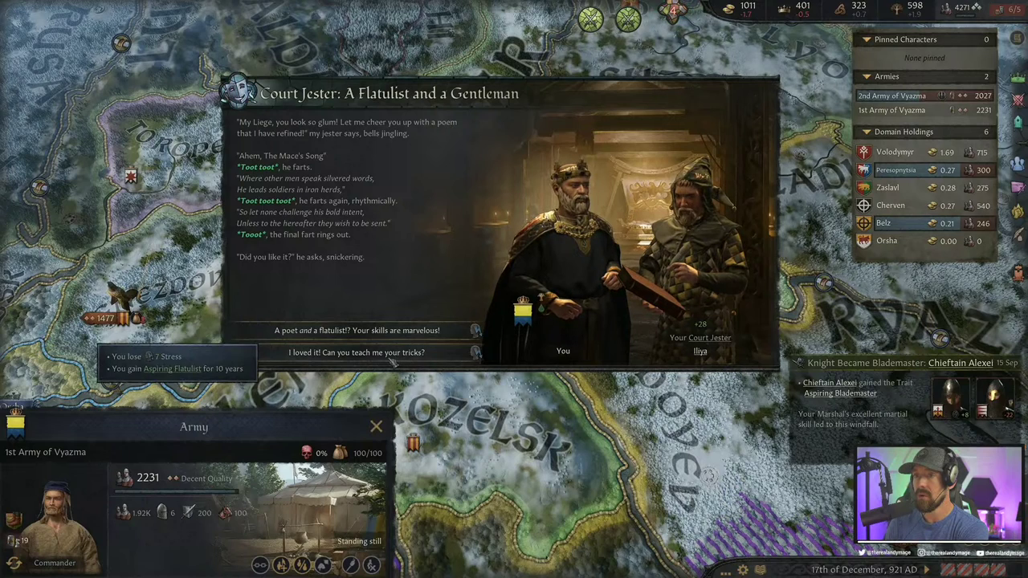
mouse_move(180, 371)
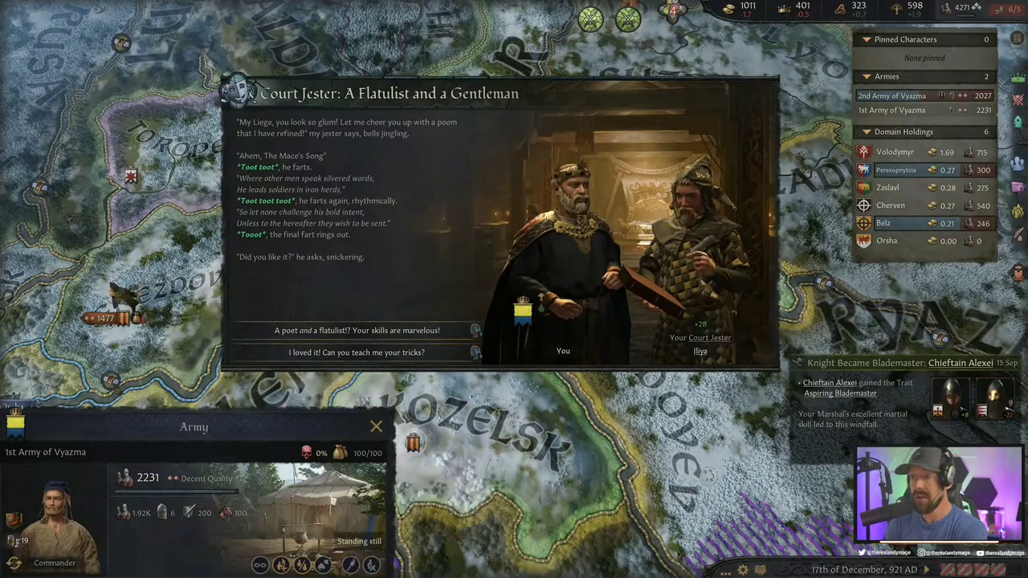
left_click(375, 426)
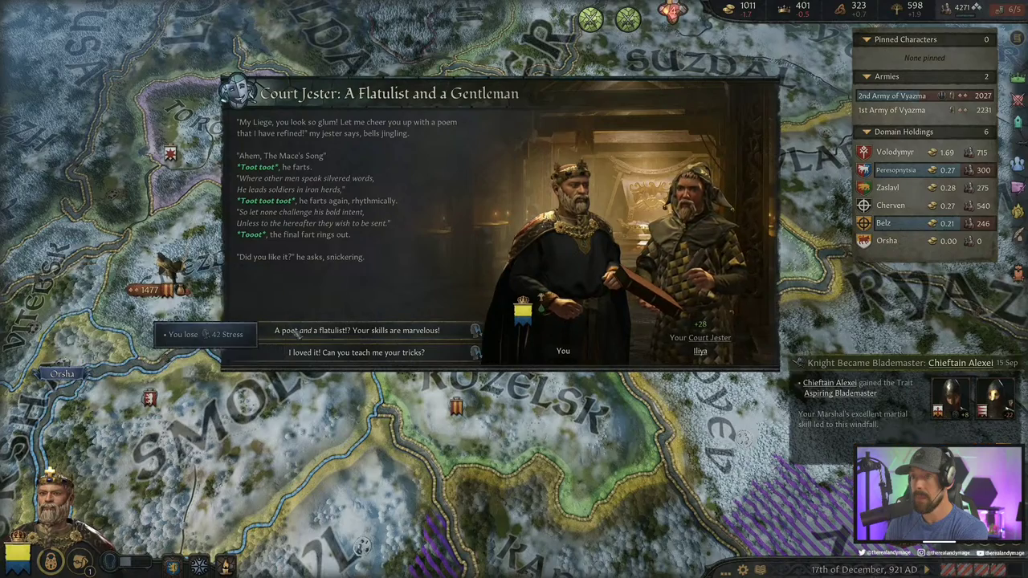
left_click(338, 352)
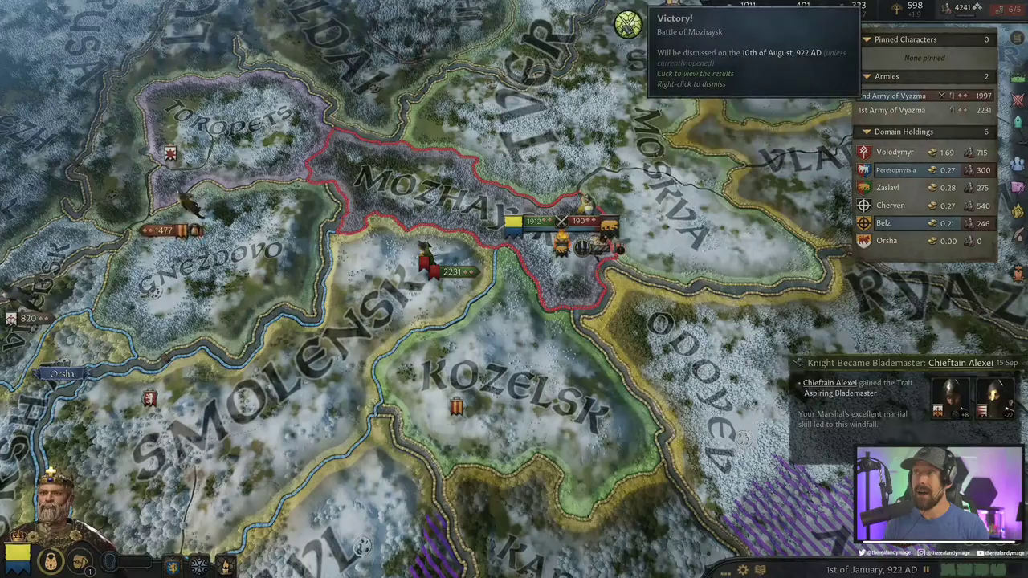
Select the 1st Army, then show the 2nd Army of Vyazma's details at Mozhaysk
left_click_drag(380, 217, 447, 294)
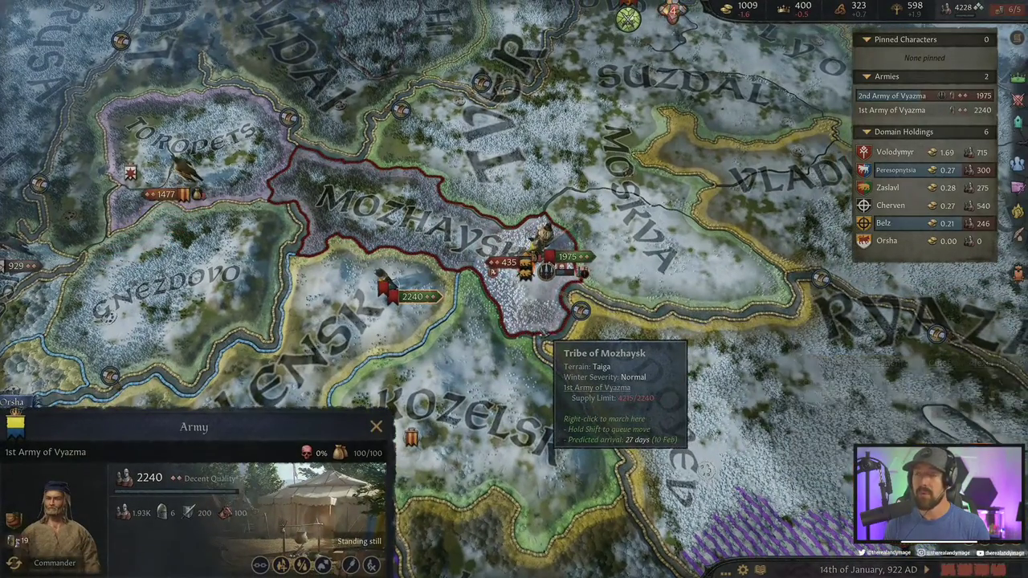
left_click(553, 261)
left_click_drag(674, 265, 611, 283)
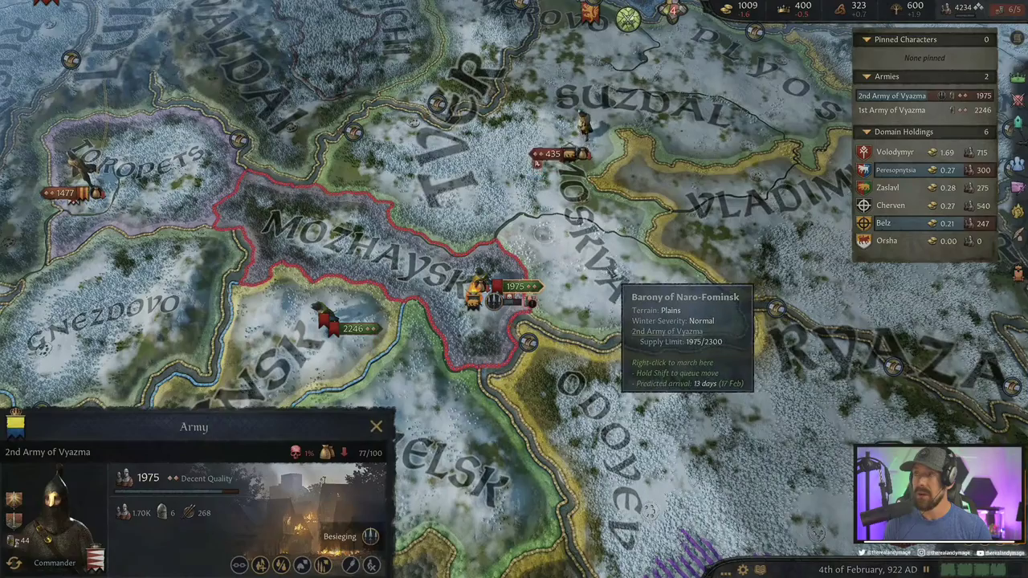
scroll(658, 29, "up", 2)
scroll(614, 325, "down", 2)
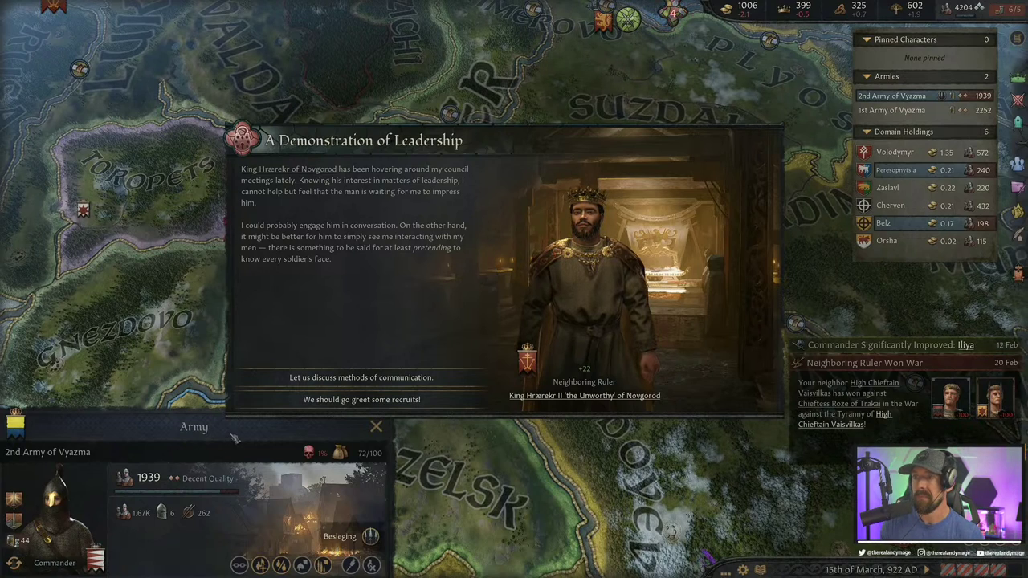
Choose 'We should go greet some recruits!' for the 2-year Respected Figurehead bonus
mouse_move(319, 382)
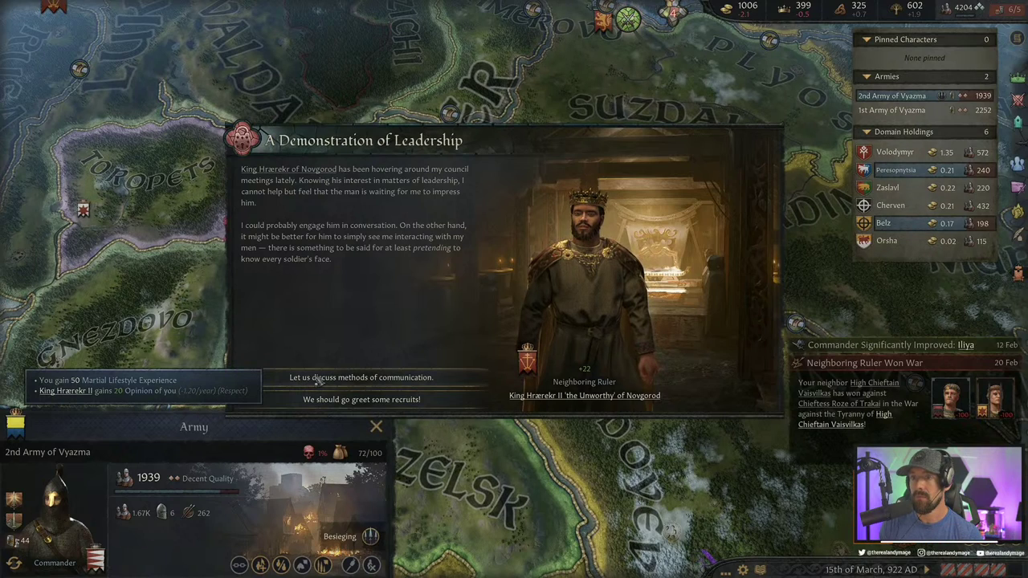
mouse_move(332, 406)
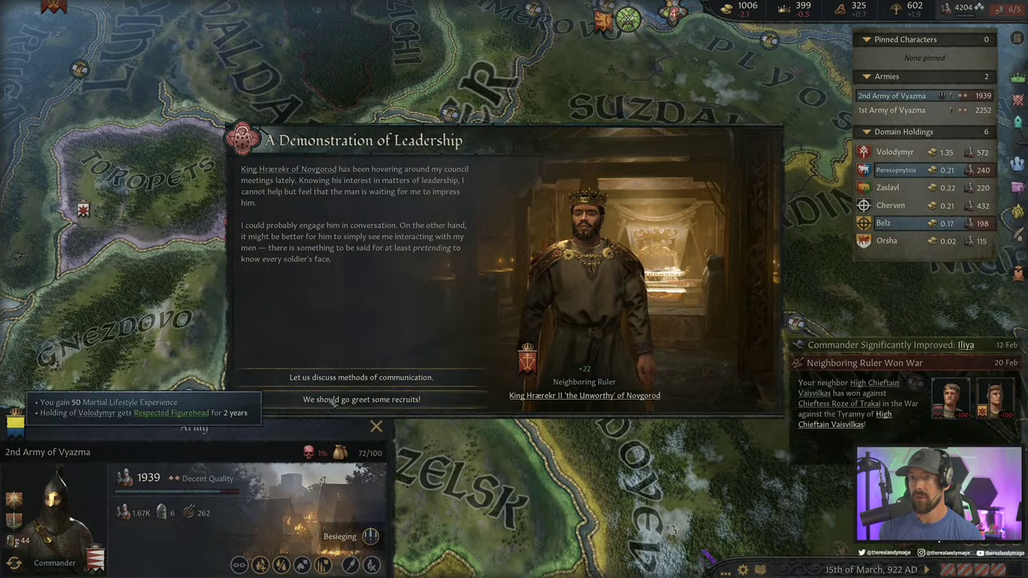
mouse_move(191, 417)
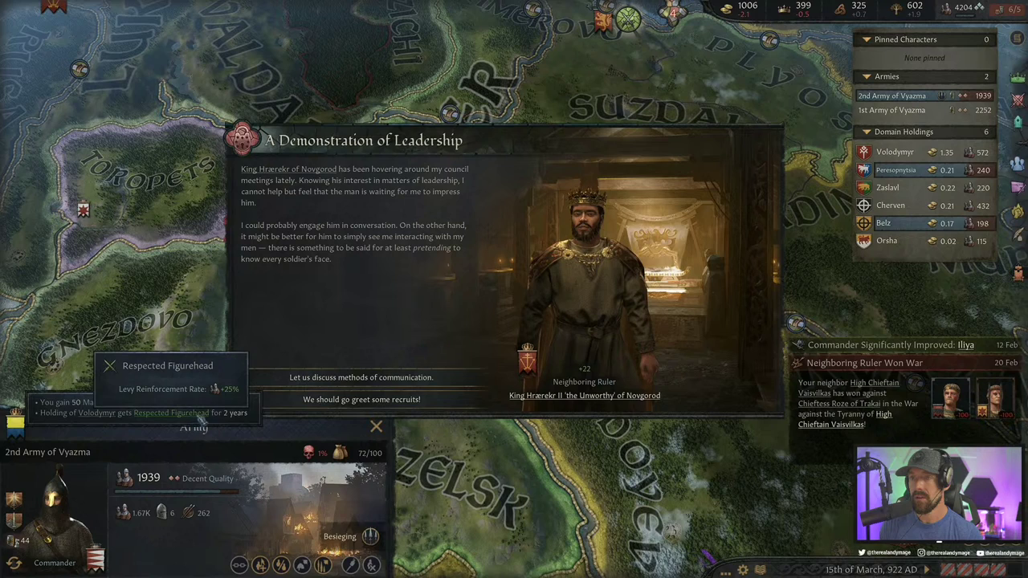
mouse_move(411, 376)
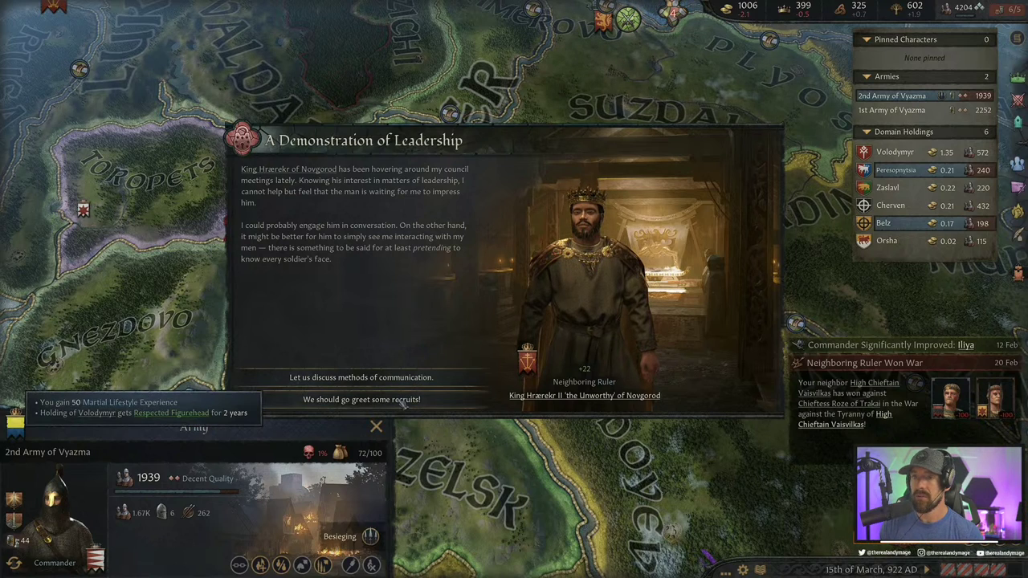
left_click(404, 404)
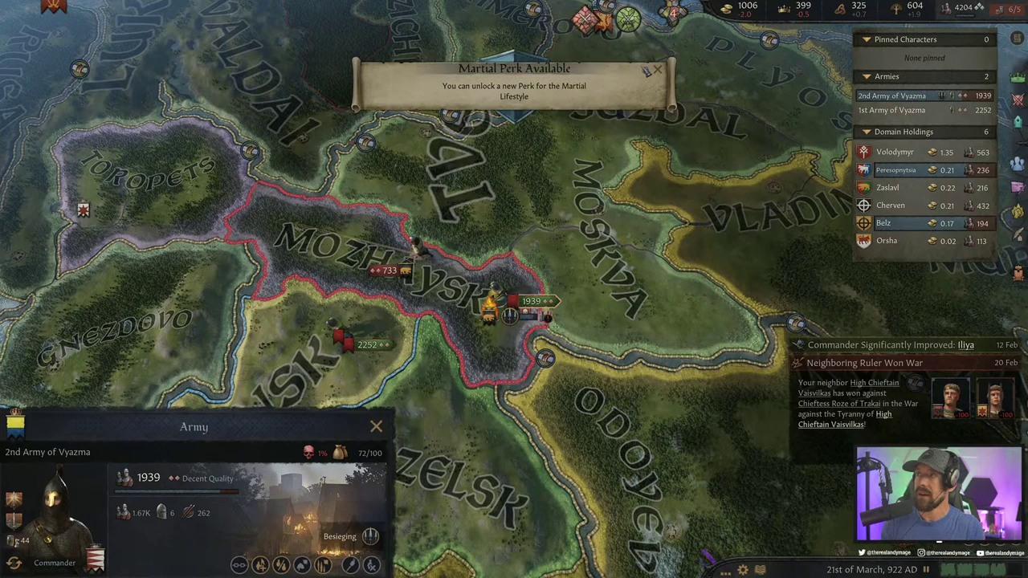
Unlock the Martial perk Hit and Run, reaching 7 of 27 perks
left_click(482, 81)
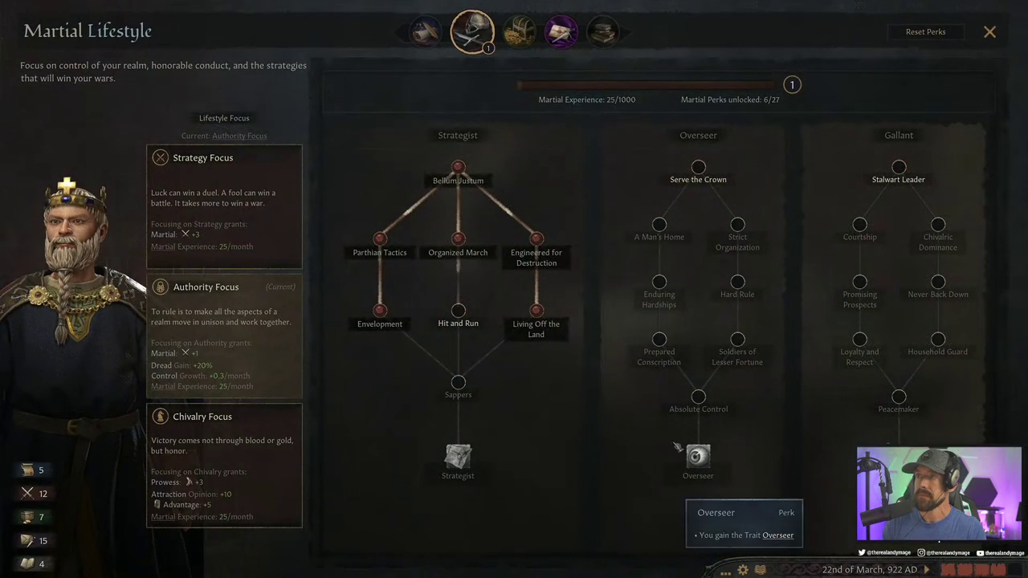
left_click(458, 313)
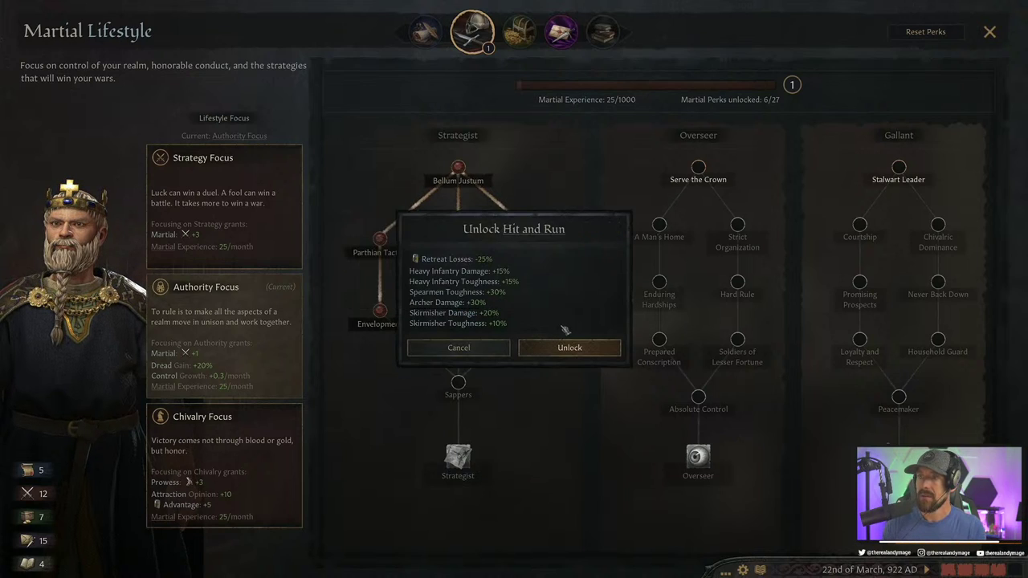
left_click(572, 347)
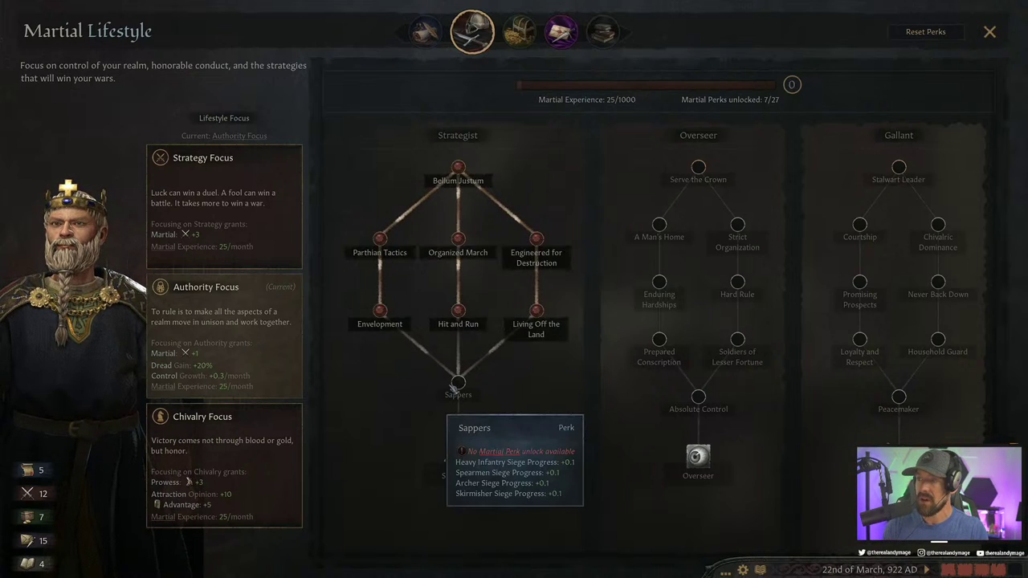
mouse_move(466, 470)
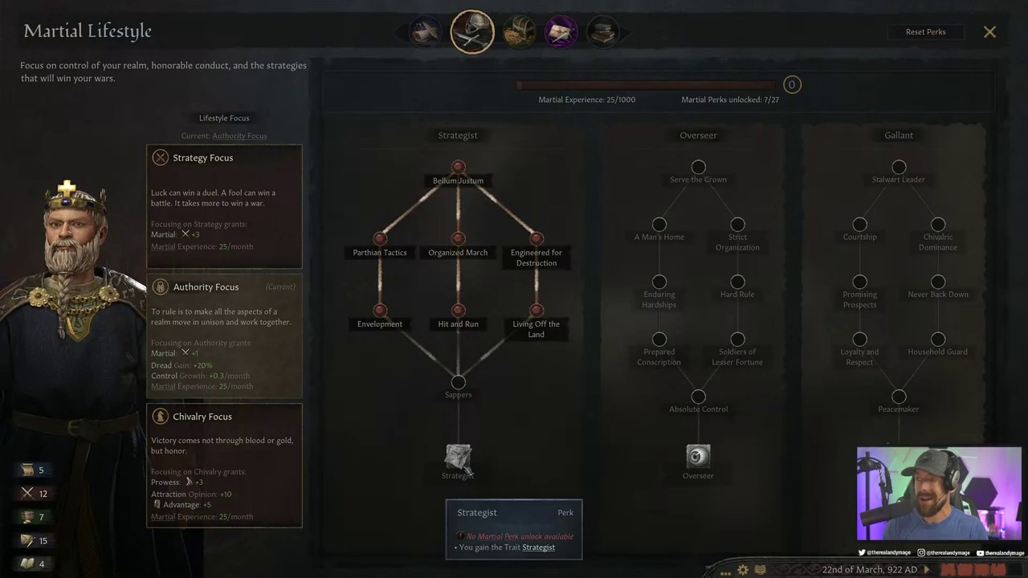
key("Escape")
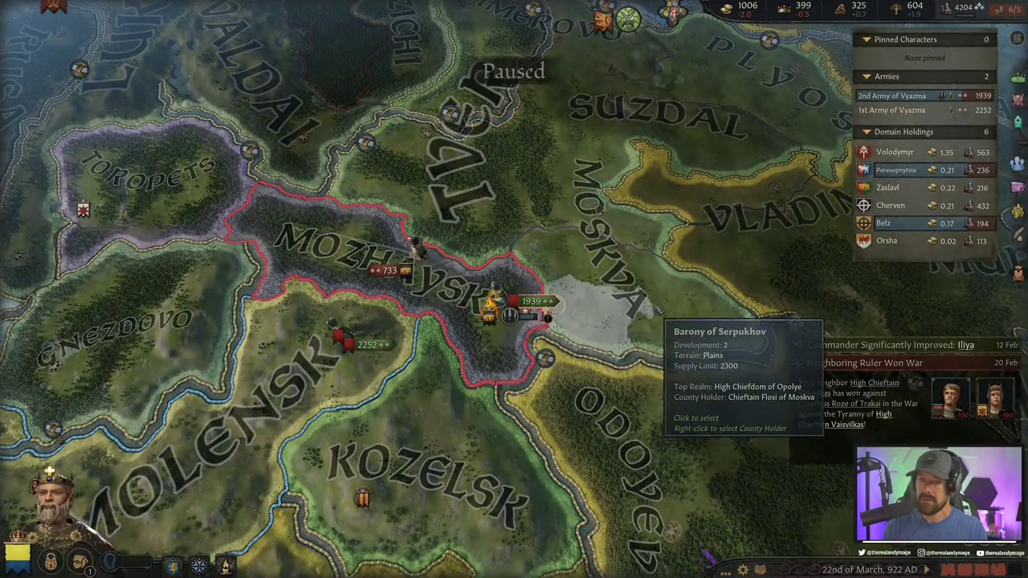
Select the 2nd Army of Vyazma, resume time, and dismiss the battle victory alert
mouse_move(546, 316)
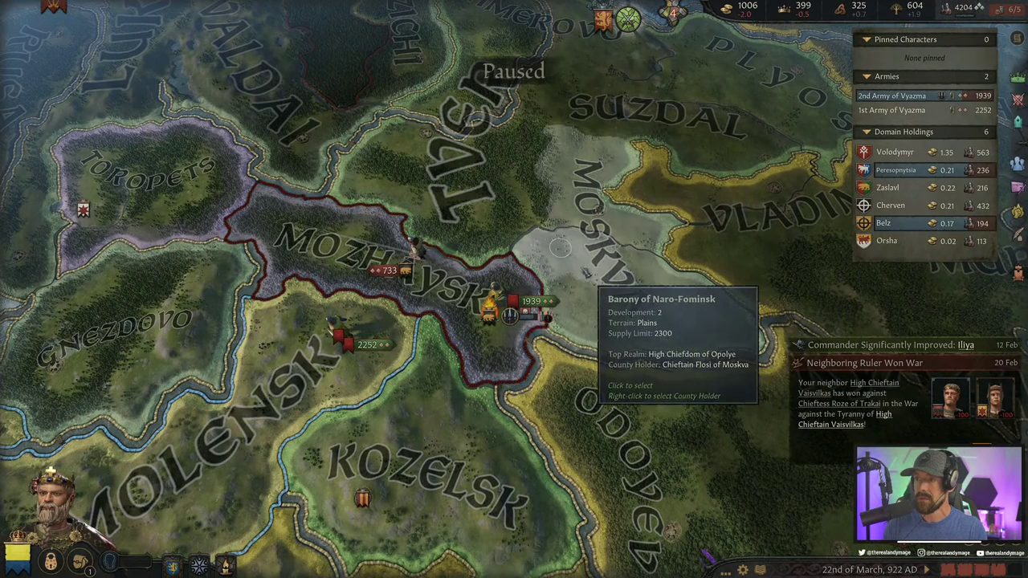
left_click(514, 309)
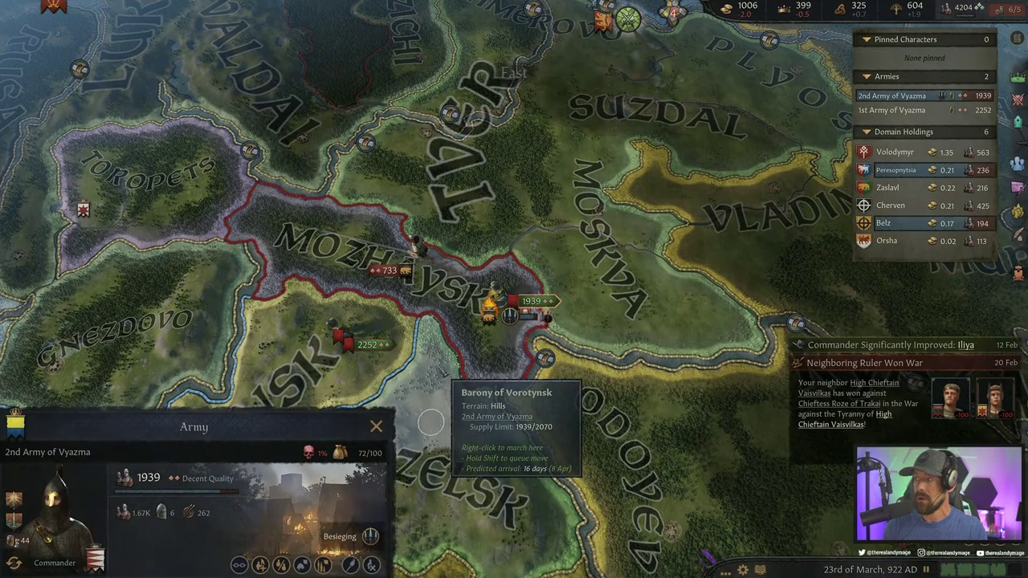
key("space")
right_click(628, 24)
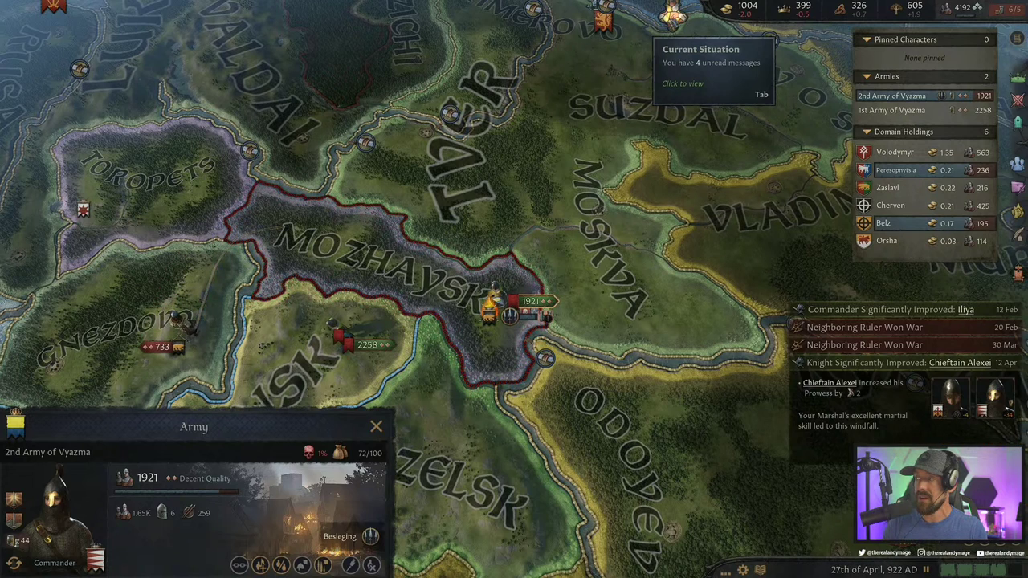
Review the Current Situation overview, pause, close the army details, and bring up the Council (F4)
left_click(673, 13)
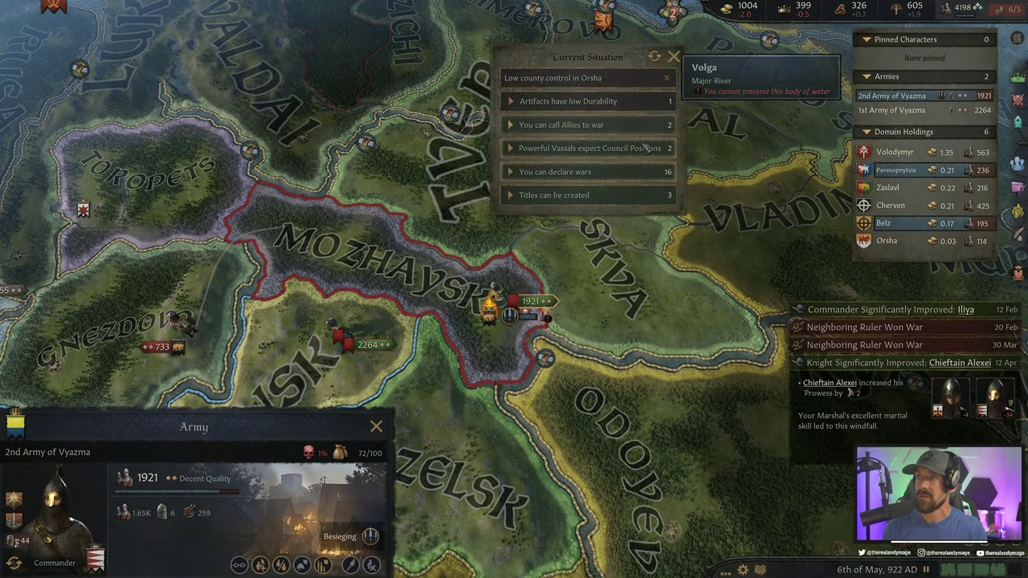
left_click(673, 56)
key("space")
scroll(707, 149, "down", 2)
key("Escape")
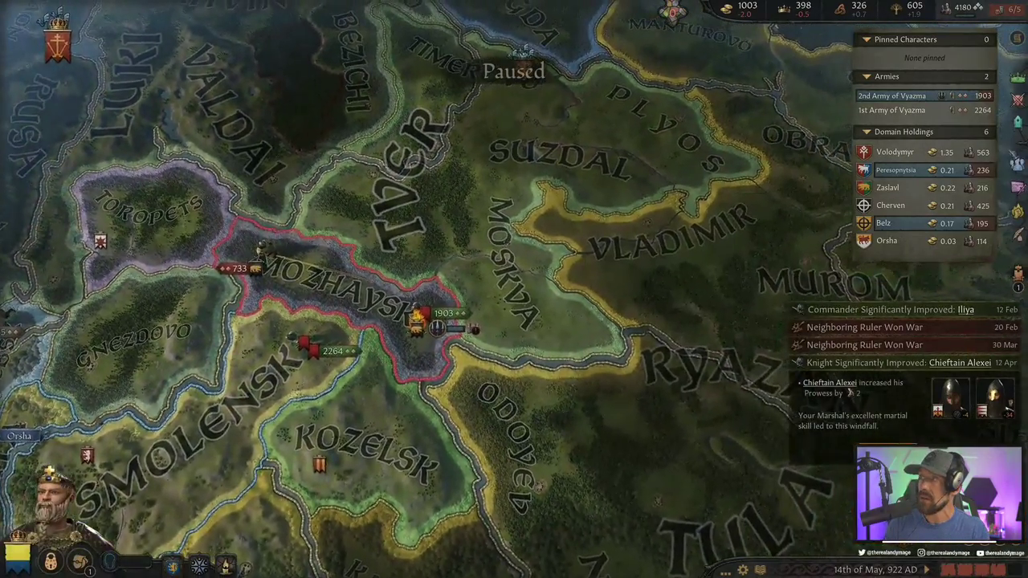
key("F4")
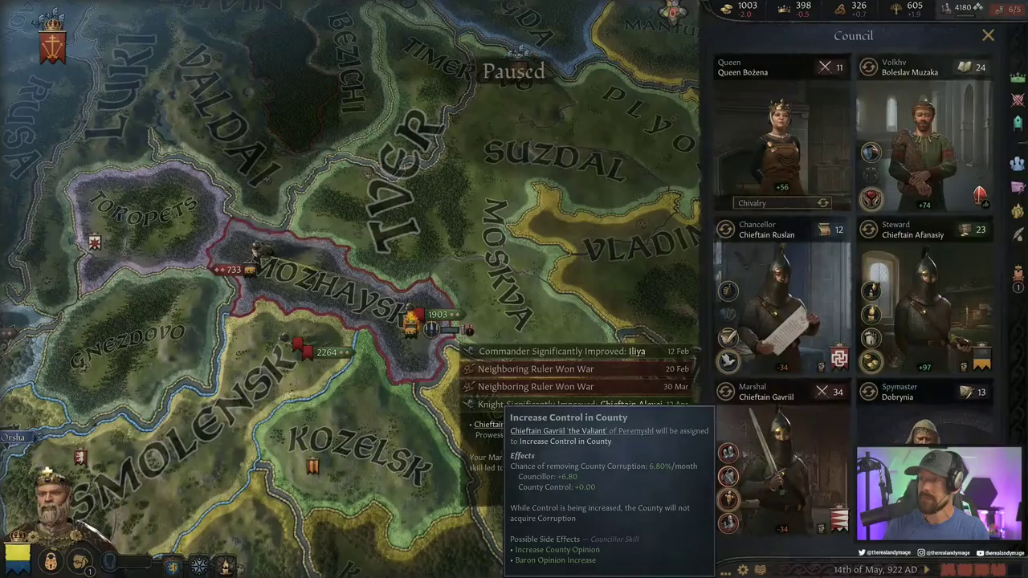
Give the Marshal the Increase Control task in Orsha, then close the Council
left_click(504, 412)
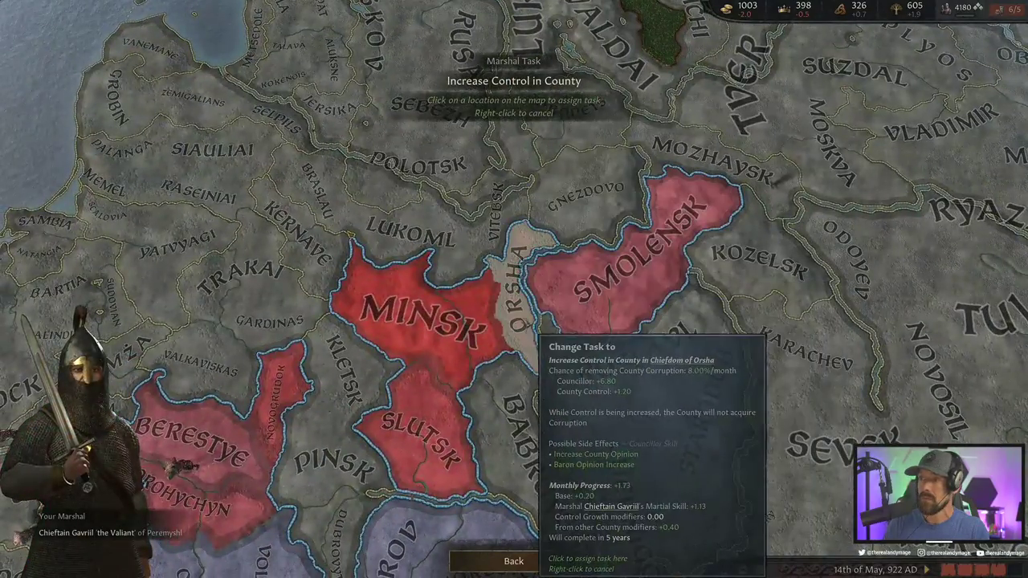
left_click(532, 327)
scroll(622, 283, "up", 3)
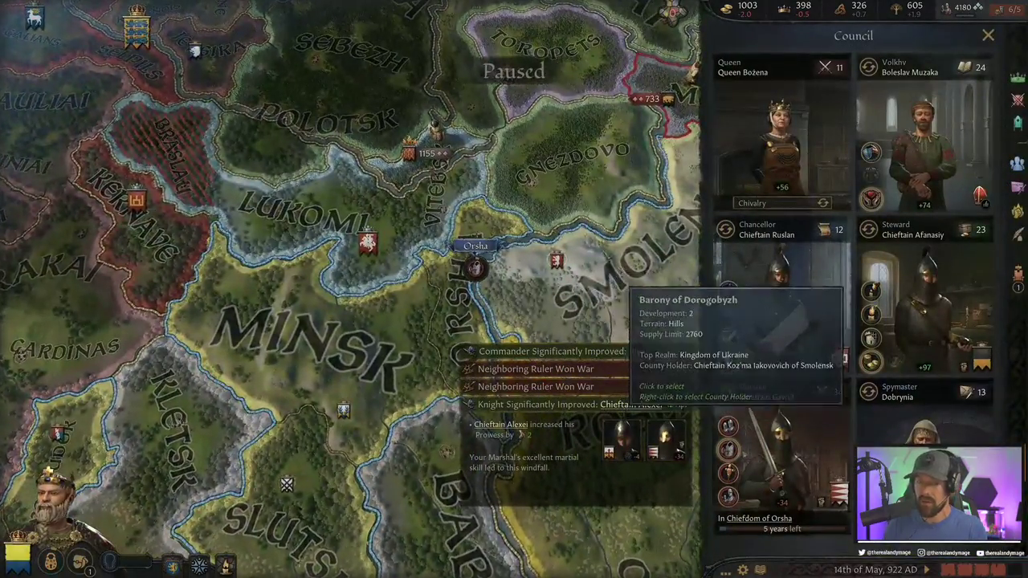
key("Escape")
key("Escape")
key("Escape")
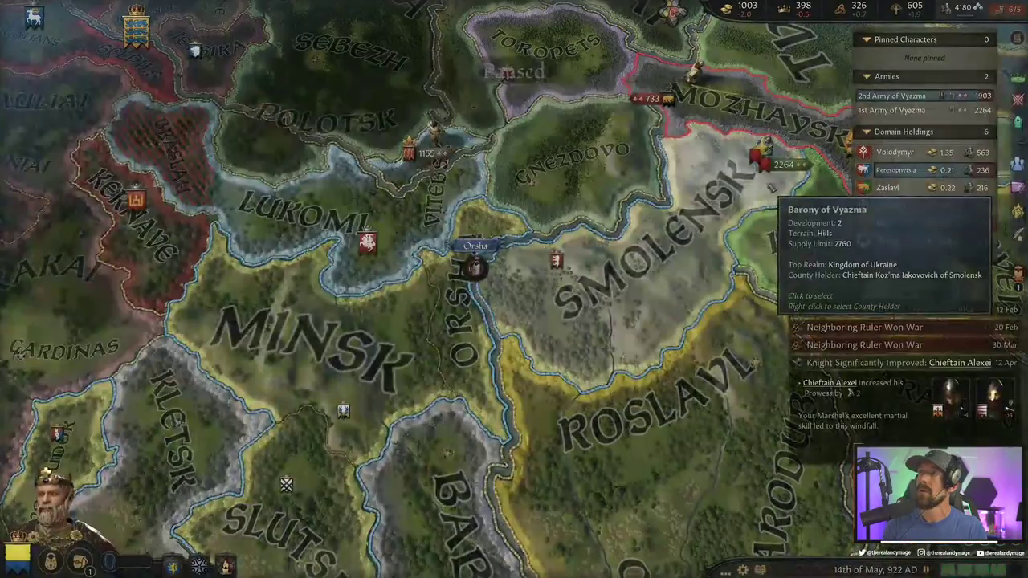
scroll(769, 189, "up", 5)
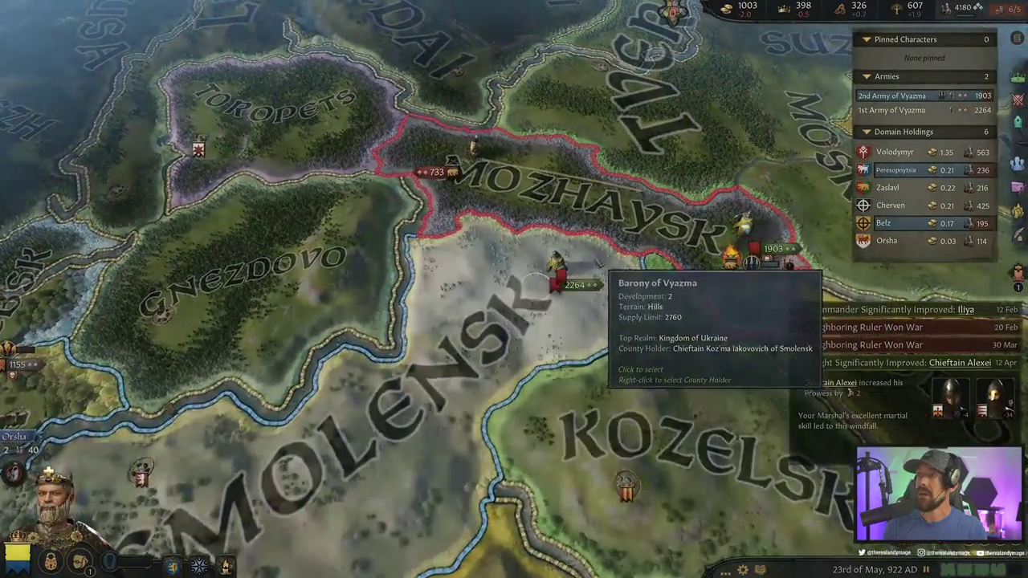
Select the 1st and 2nd Armies of Vyazma and pause once Mozhaysk falls
left_click(555, 276)
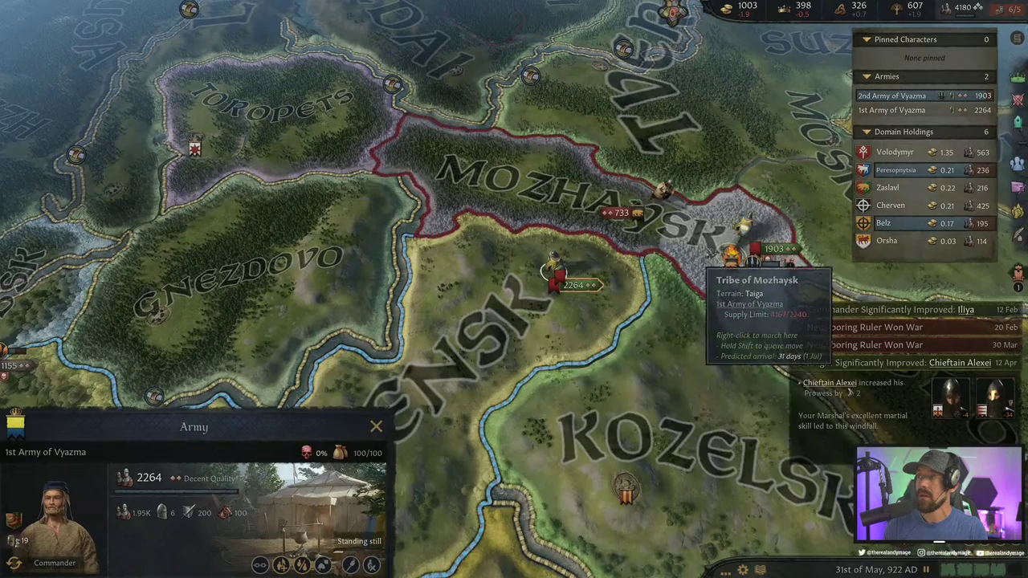
scroll(705, 270, "up", 1)
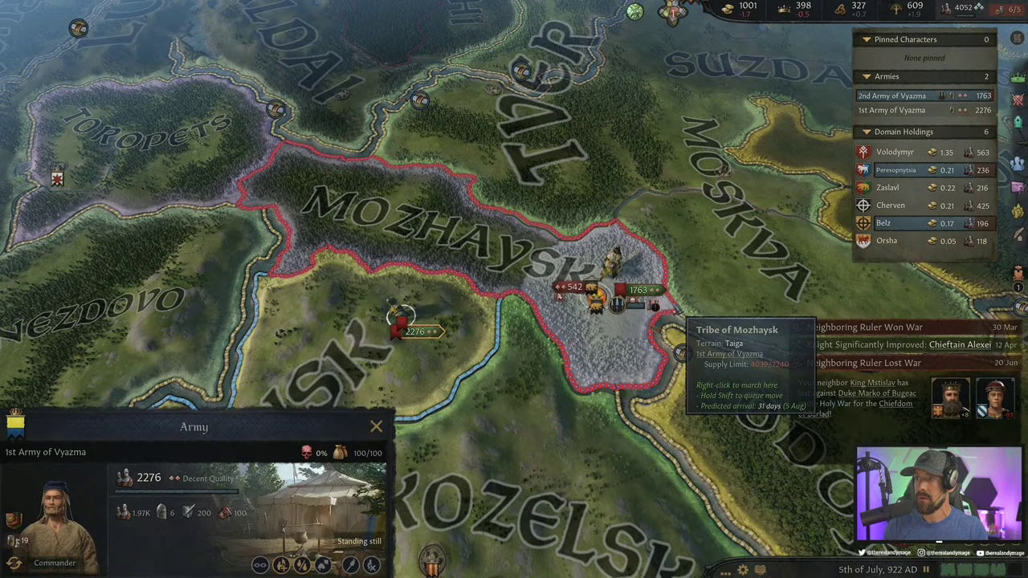
left_click(616, 259)
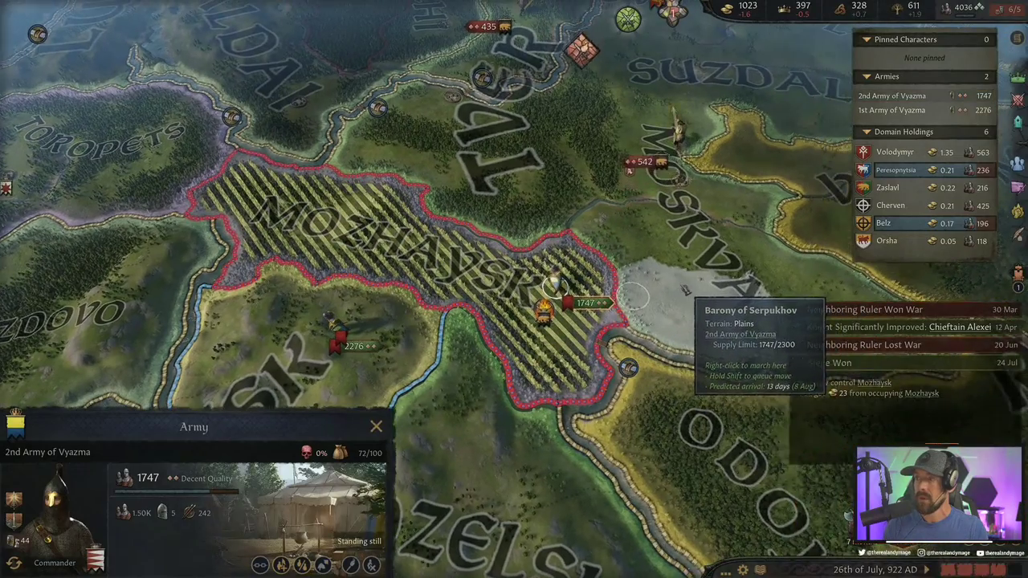
key("space")
Enforce demands in the Mozhaysk war, accept the victory, and box-select the army beside Mozhaysk
left_click(586, 17)
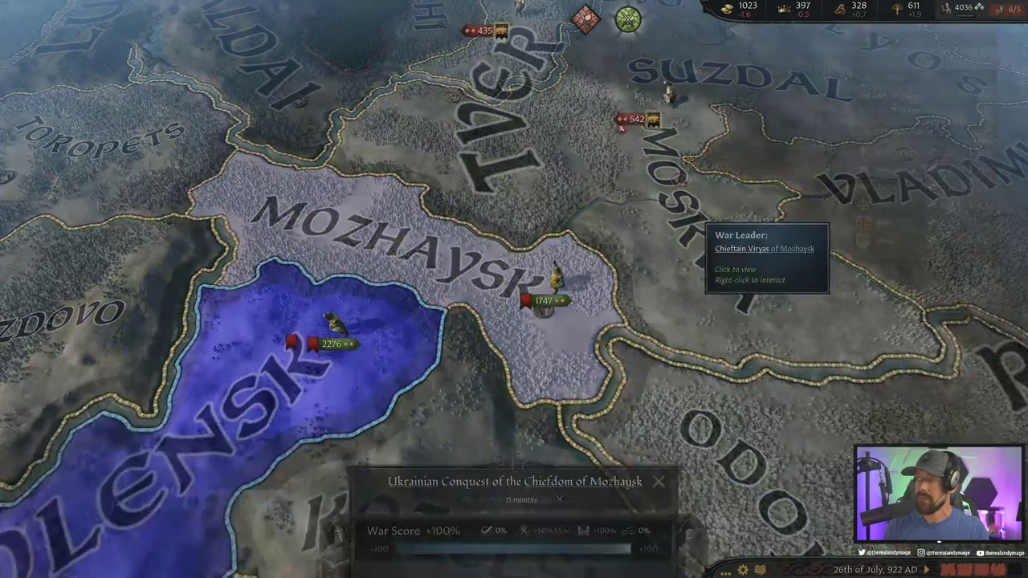
left_click(618, 568)
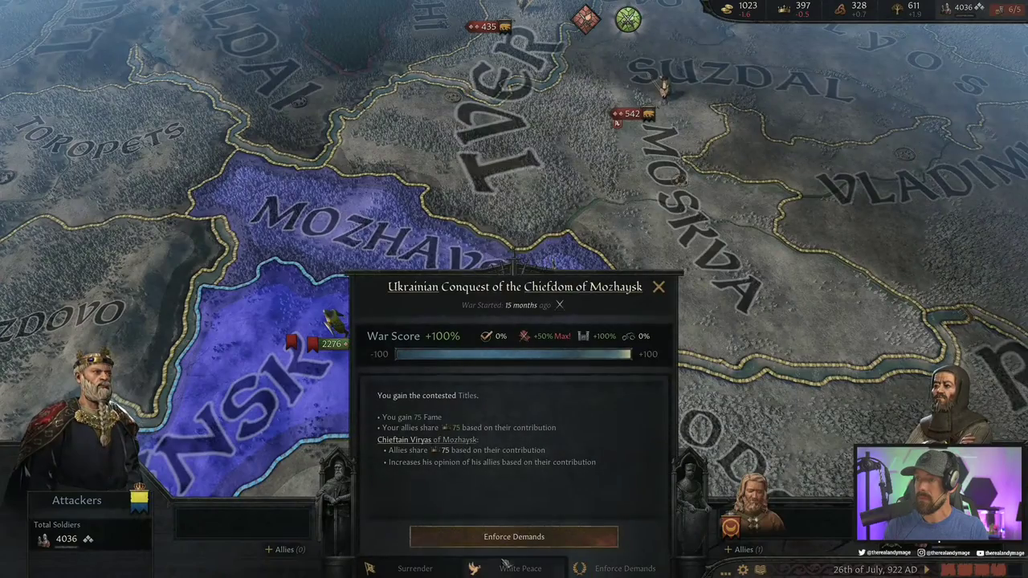
left_click(518, 539)
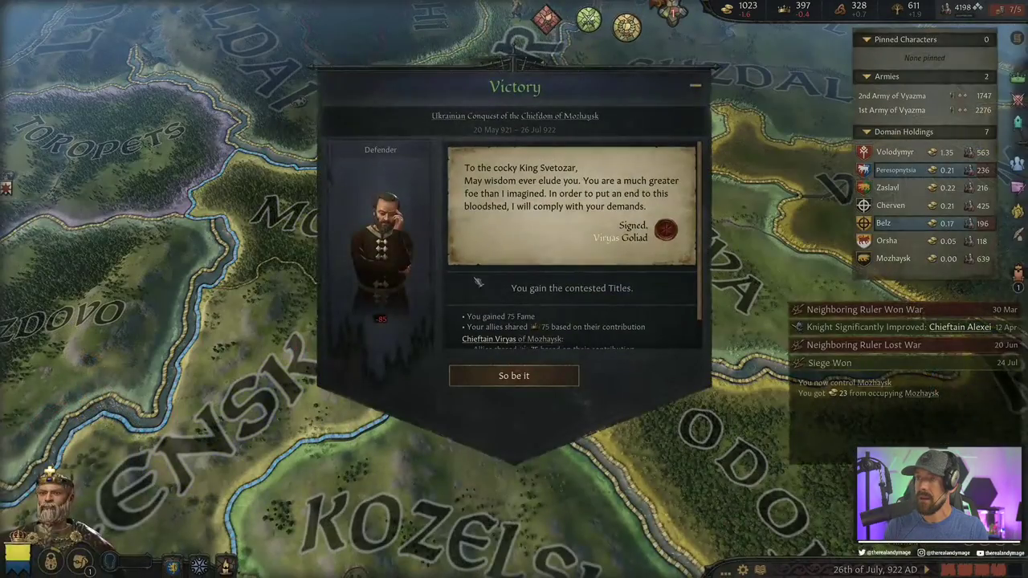
left_click(514, 375)
scroll(513, 377, "up", 3)
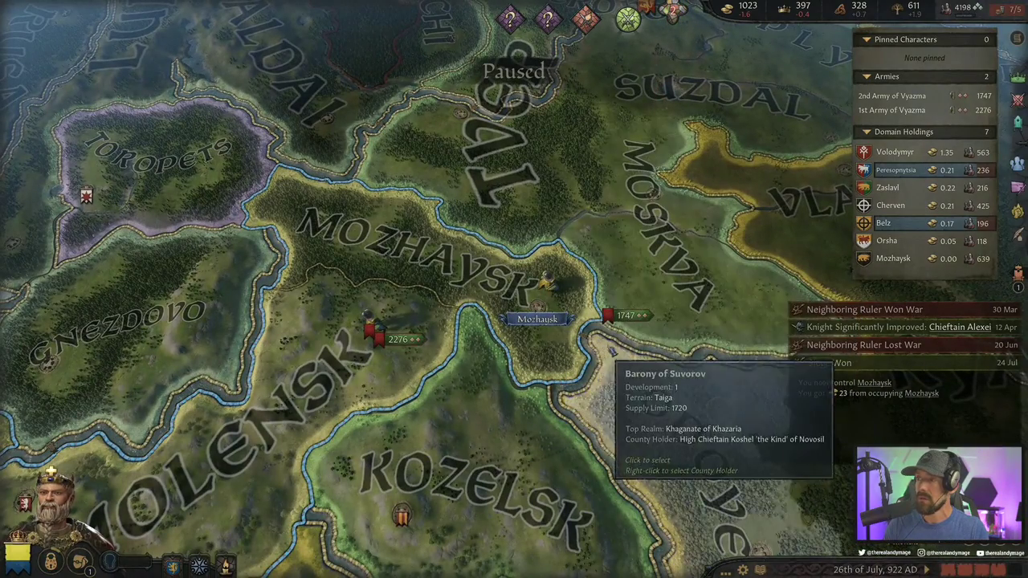
left_click_drag(635, 229, 233, 357)
Disband the 1st Army of Vyazma
key("a")
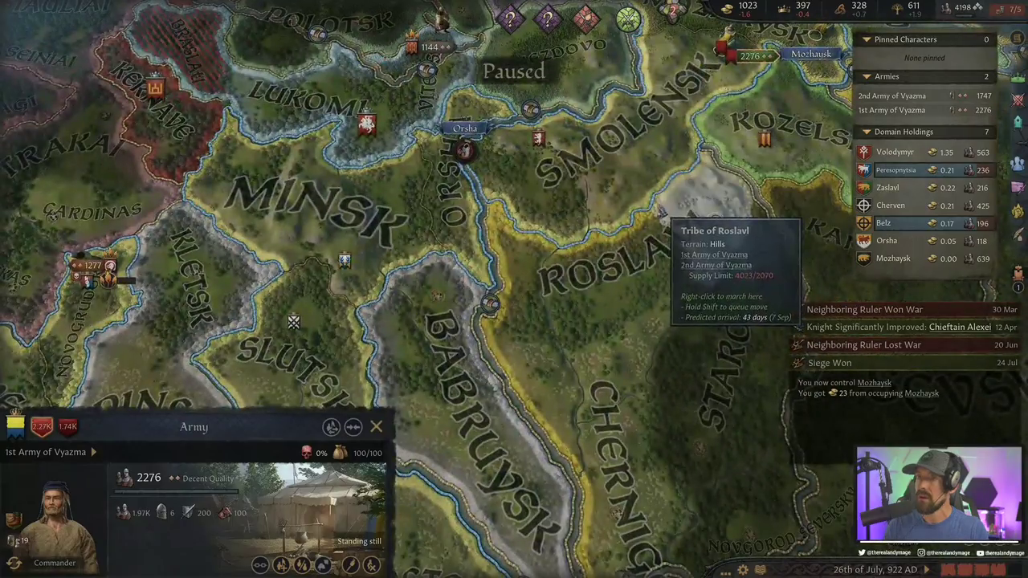
key("a")
key("w")
key("d")
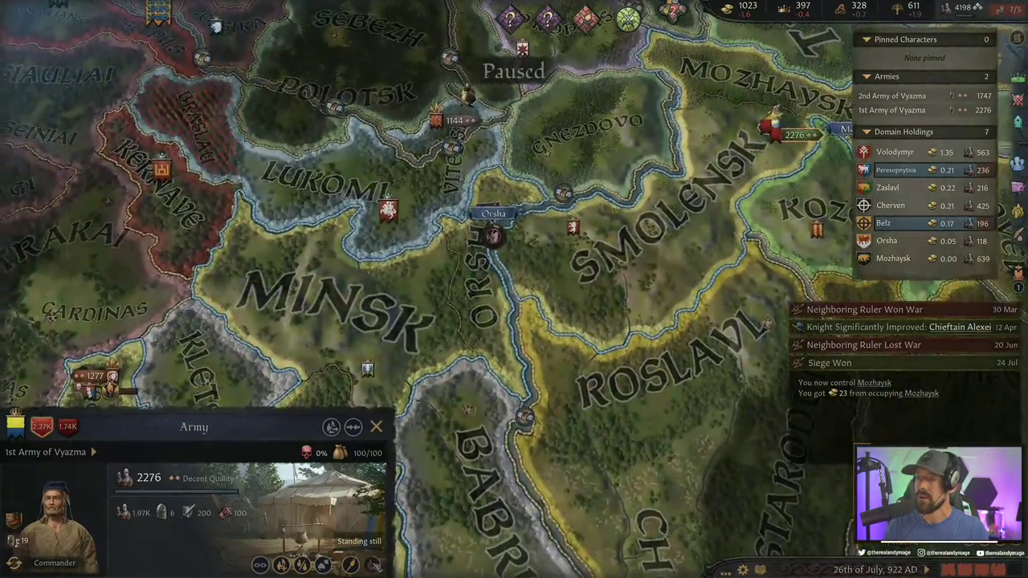
left_click(371, 565)
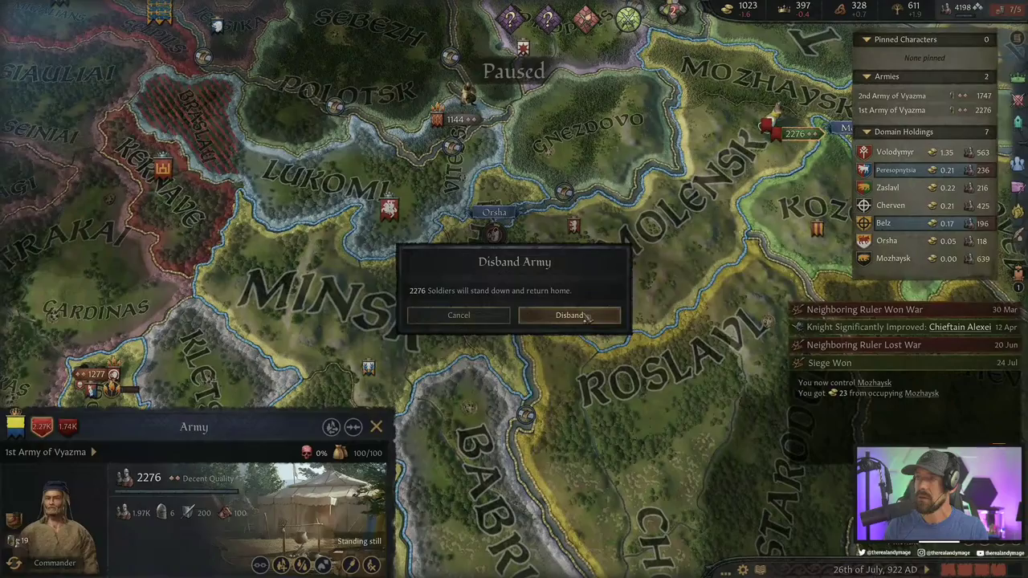
left_click(550, 314)
Move the levy rally point to Slonim and raise a local army there
key("a")
key("s")
key("w")
key("d")
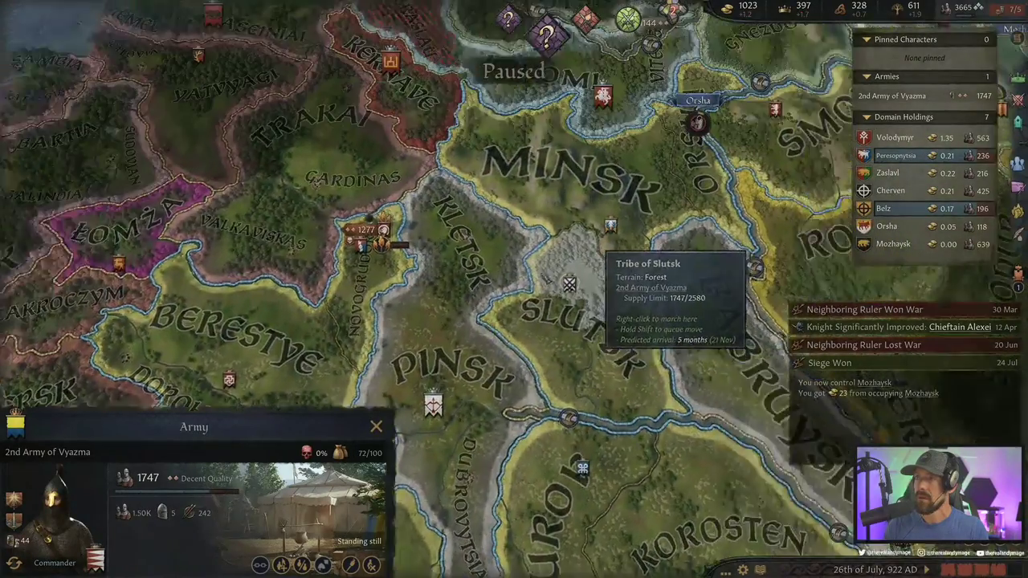
key("w")
key("d")
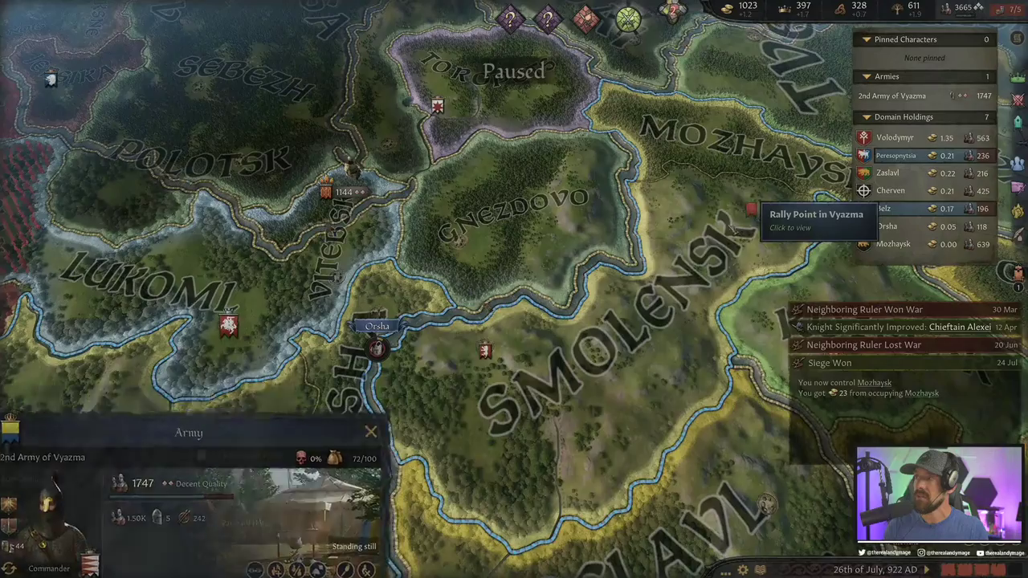
left_click(750, 212)
key("a")
key("s")
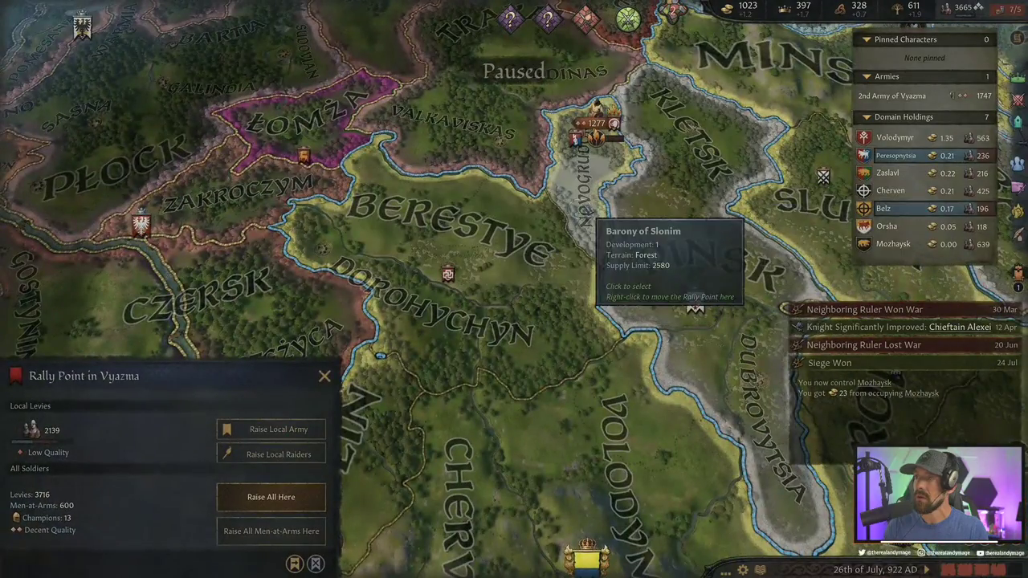
right_click(589, 197)
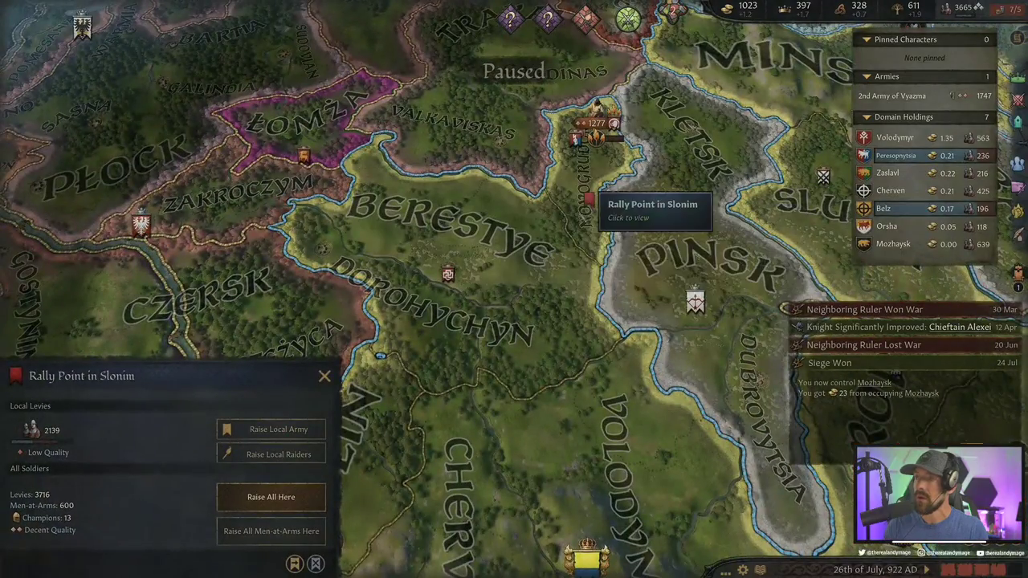
left_click(278, 430)
March the new Slonim army to Novogrudok against the raiders and resume time
key("w")
key("d")
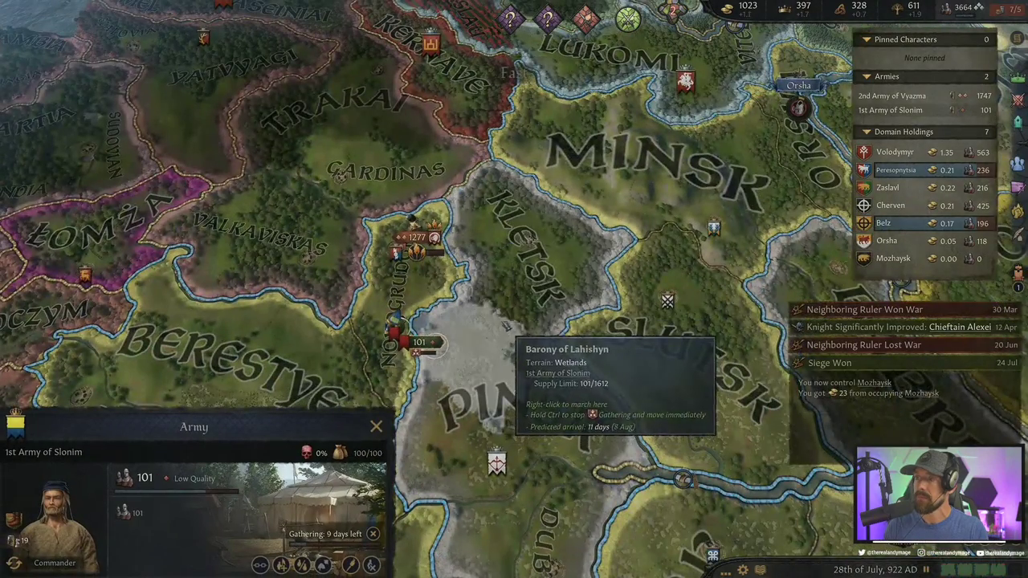
key("space")
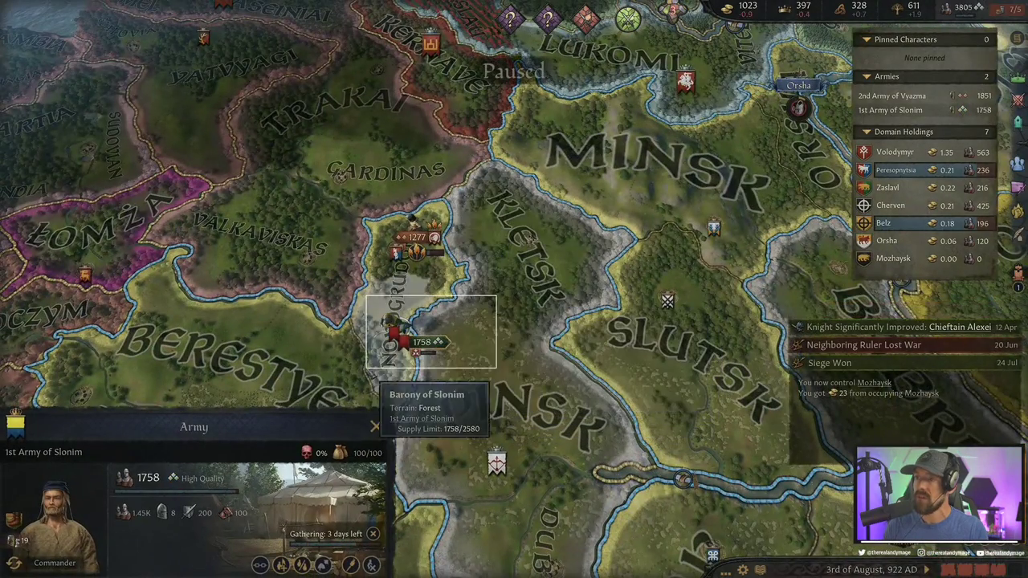
right_click(465, 235, "ctrl")
key("space")
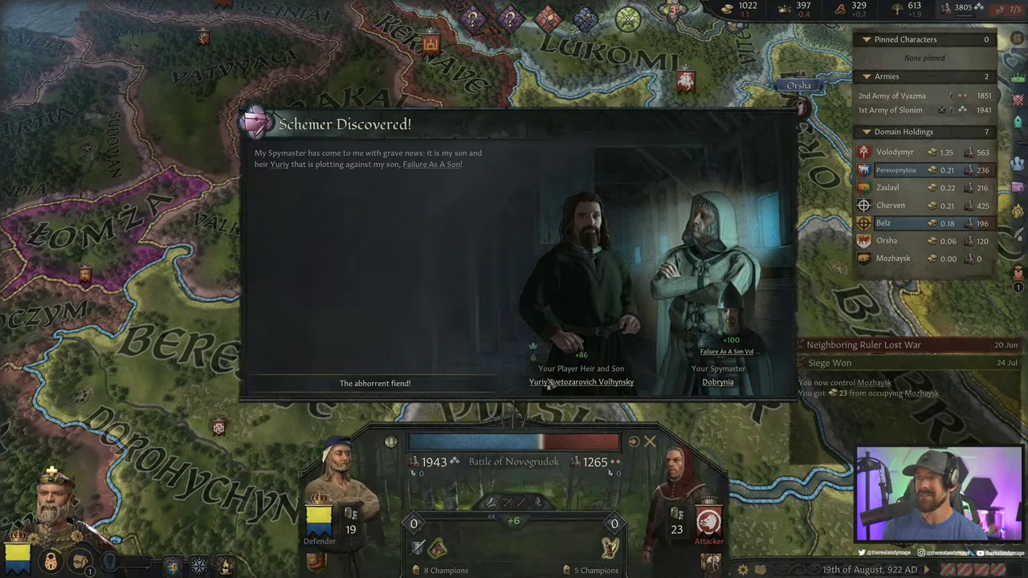
Inspect the scheming heir, spymaster and targeted son, then dismiss the Schemer Discovered event
left_click(578, 266)
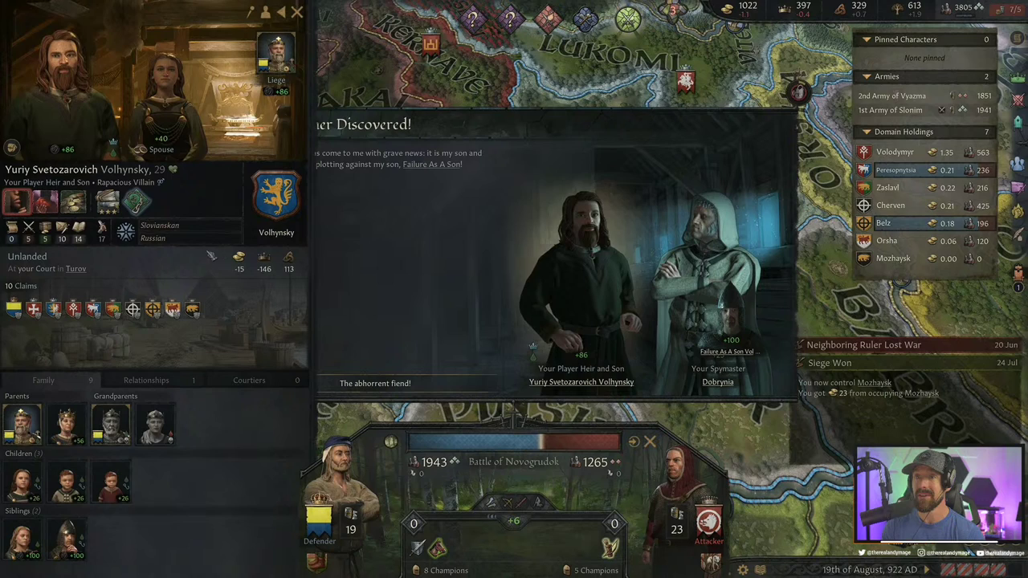
left_click(746, 248)
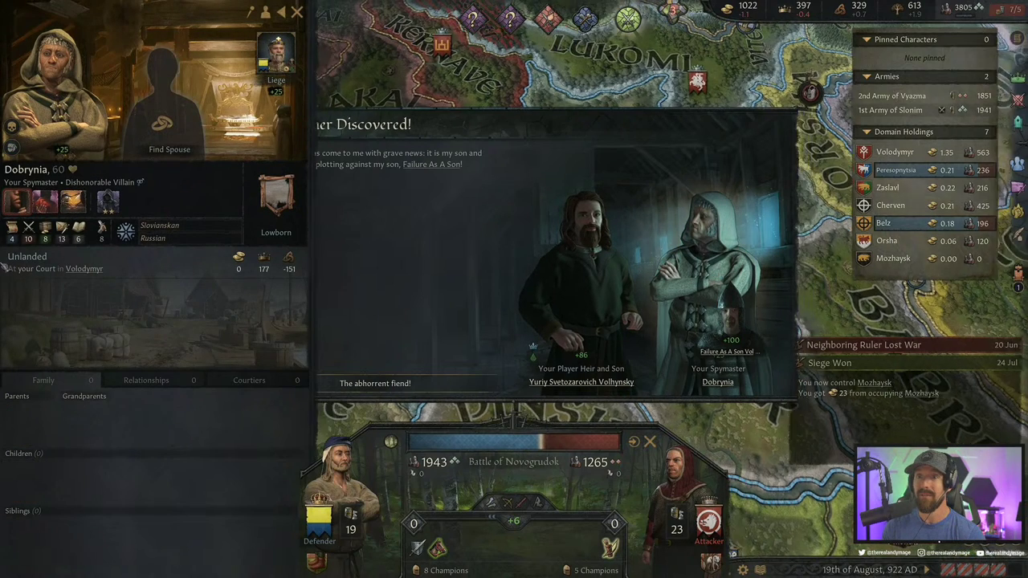
mouse_move(28, 228)
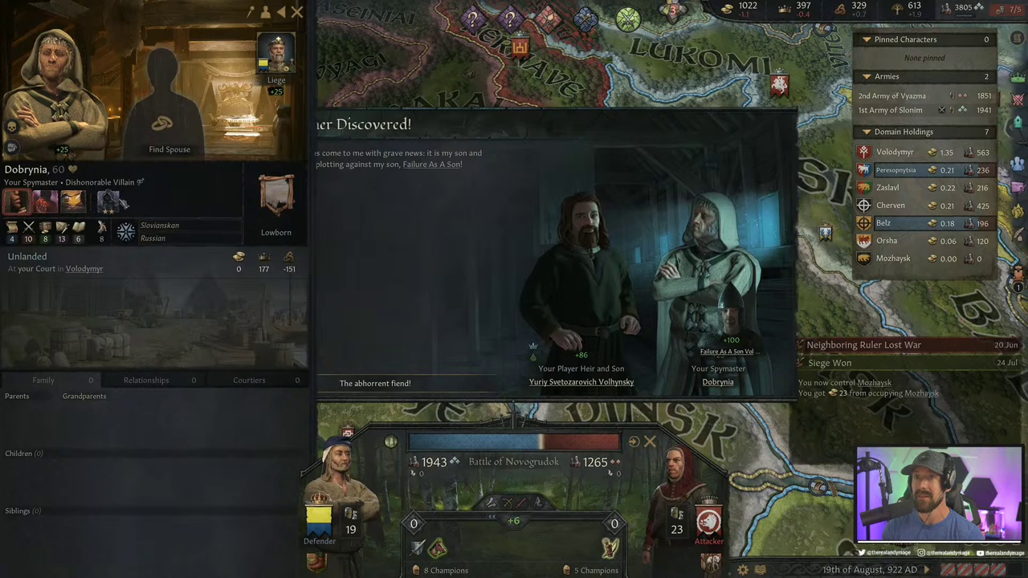
left_click(737, 329)
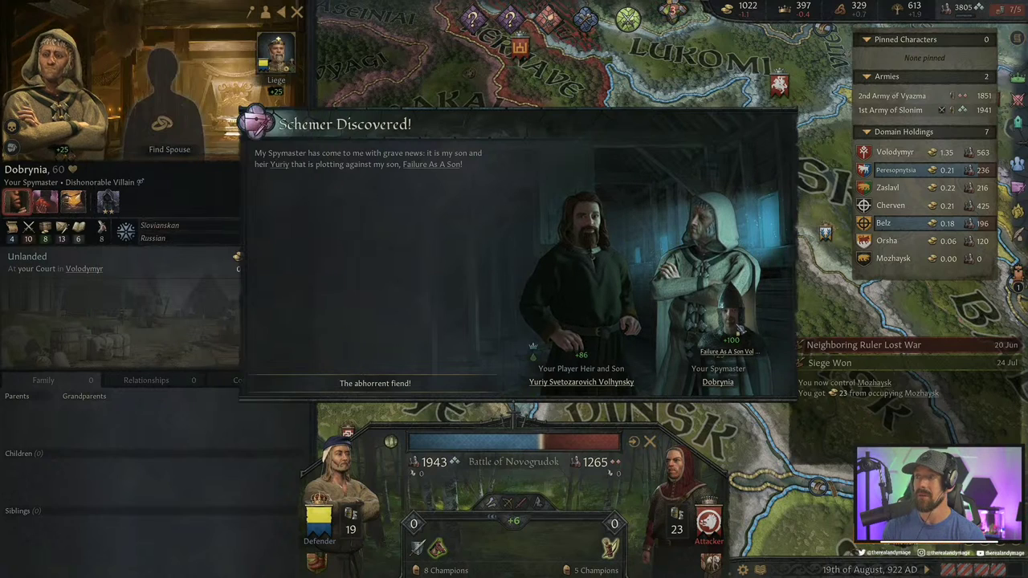
left_click(726, 325)
mouse_move(13, 230)
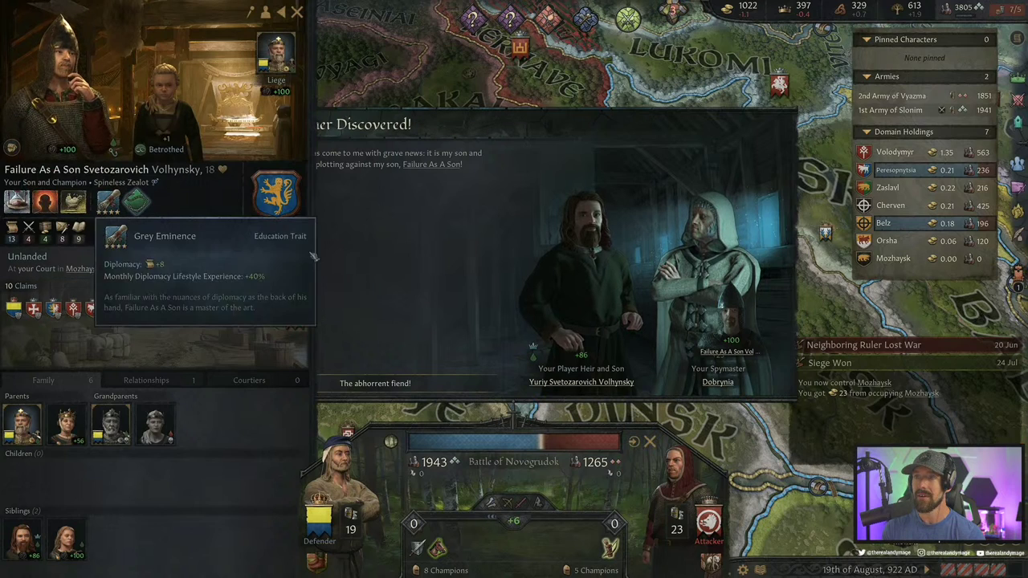
left_click(375, 383)
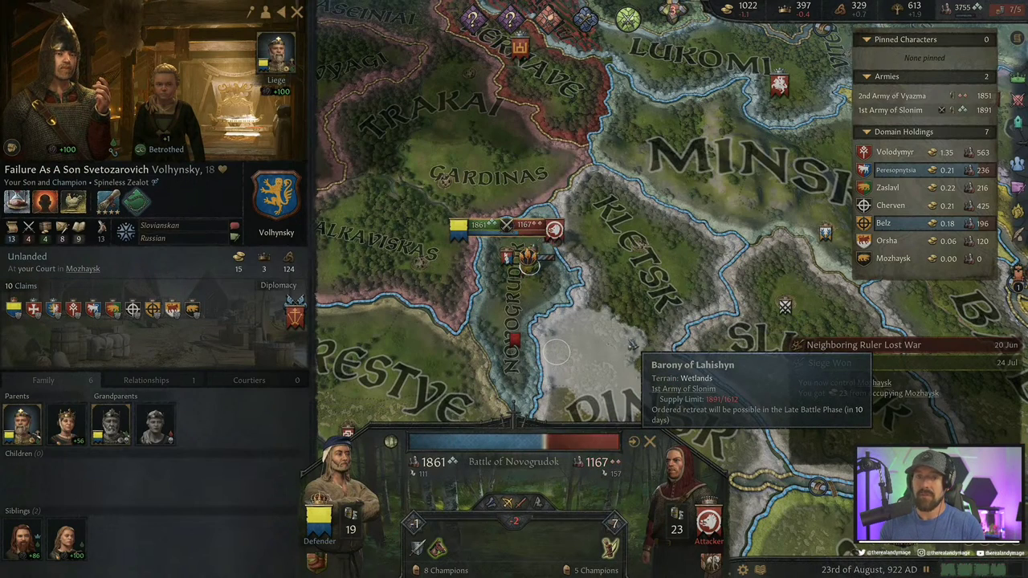
Pause and imprison the heir through his character interactions
key("space")
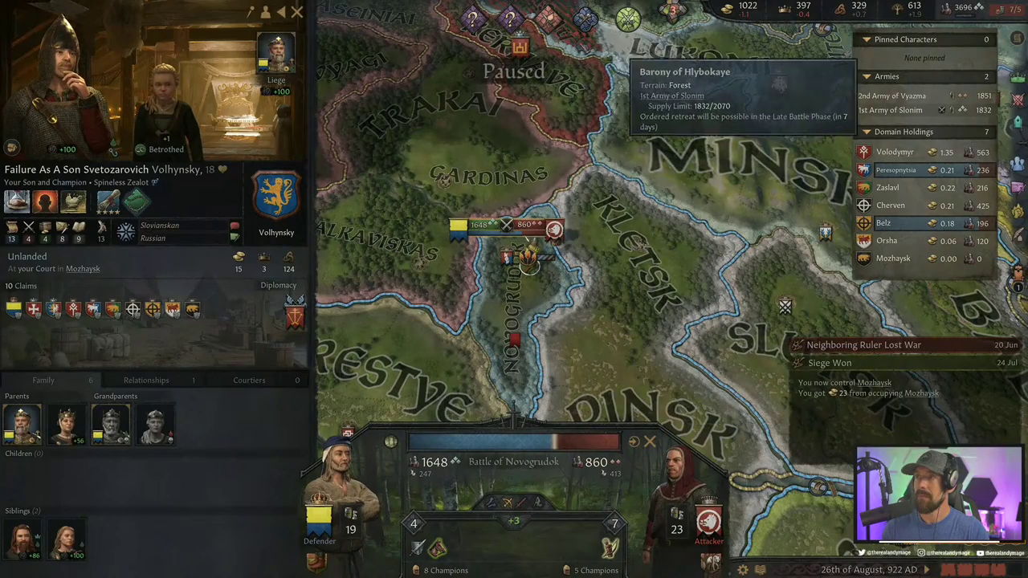
key("F1")
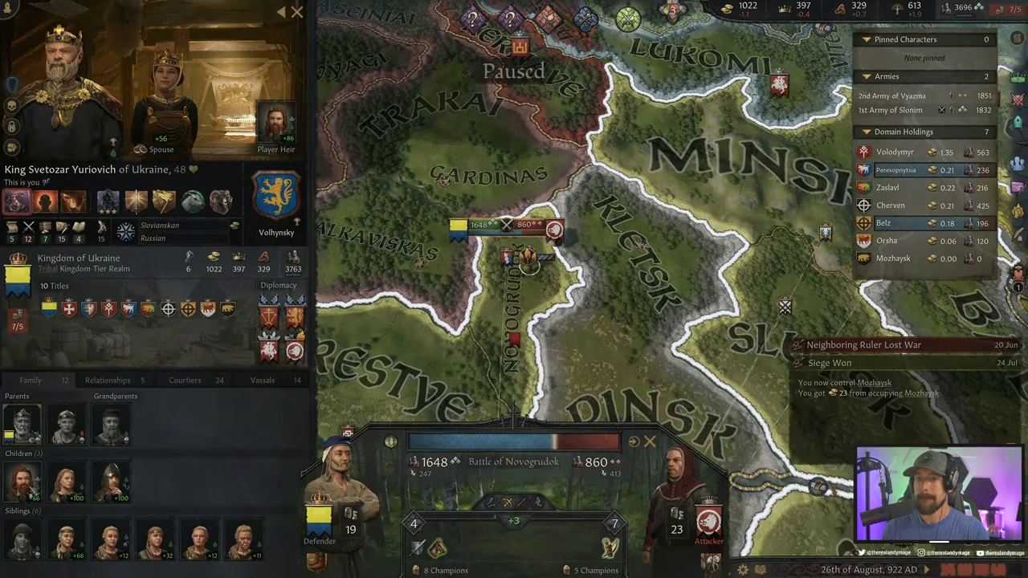
left_click(276, 124)
right_click(121, 64)
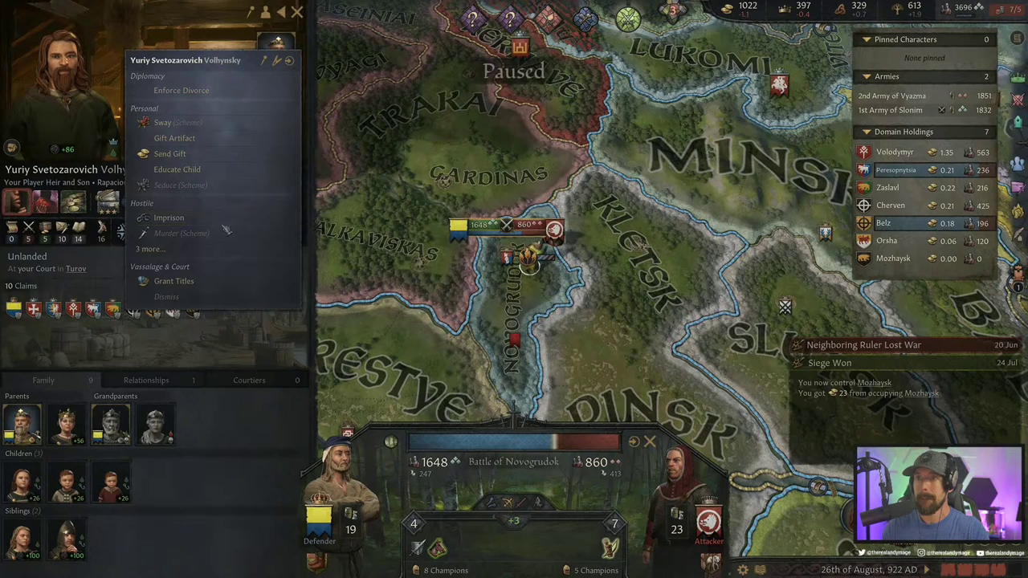
left_click(227, 218)
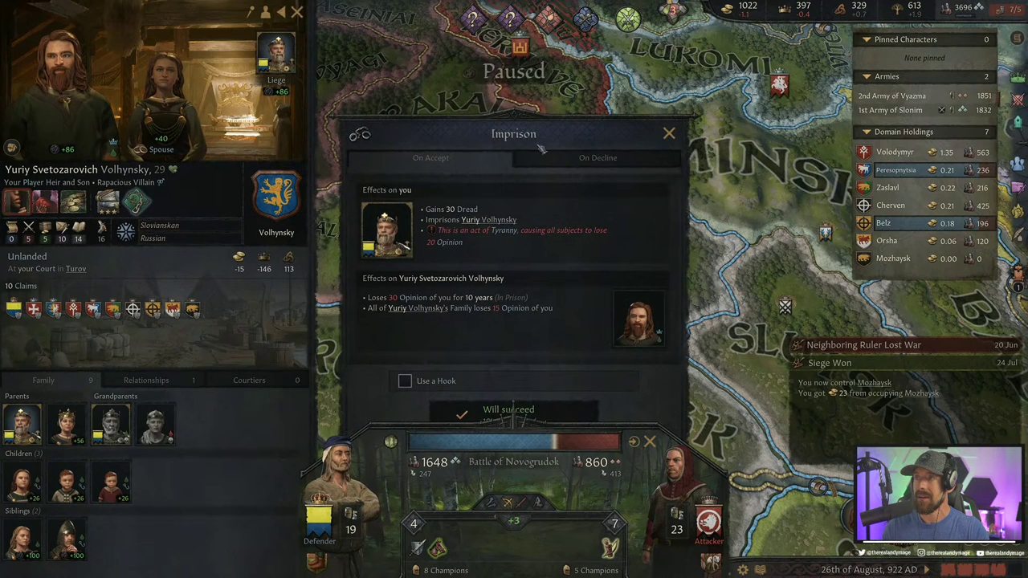
left_click_drag(539, 148, 552, 76)
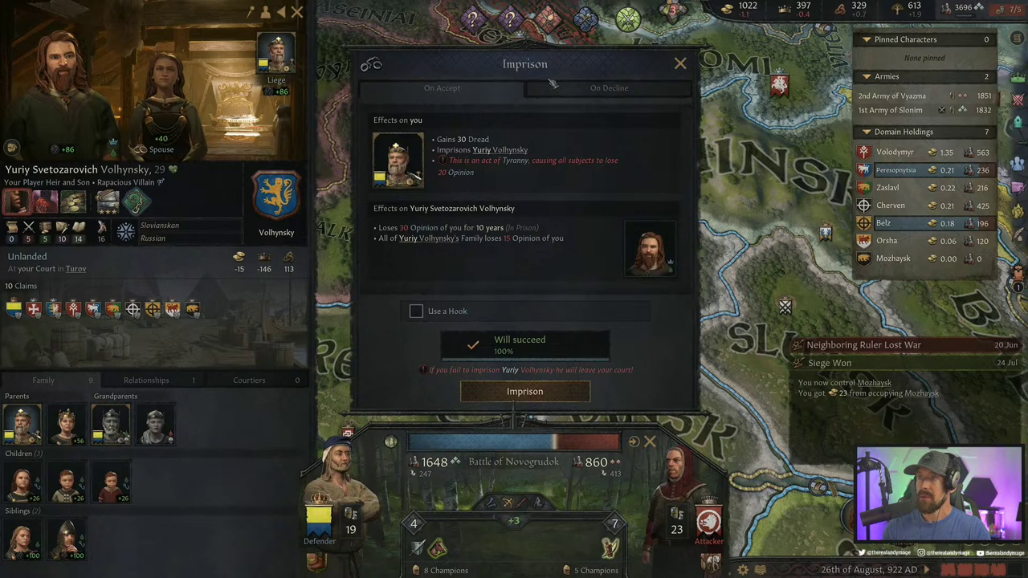
key("Escape")
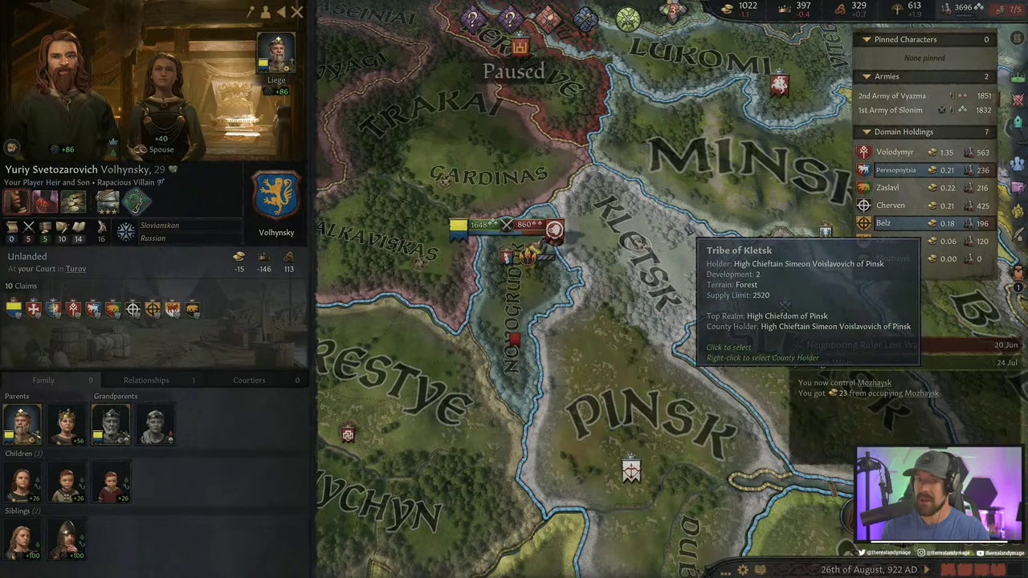
Resume time and dismiss the Rightful Liege advice and being-raided alerts
key("d")
key("w")
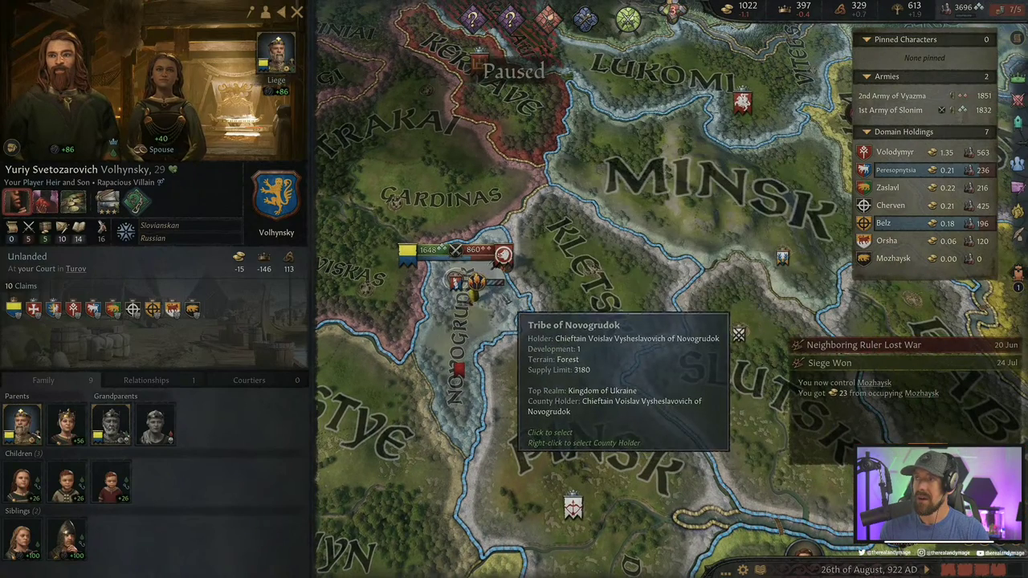
key("space")
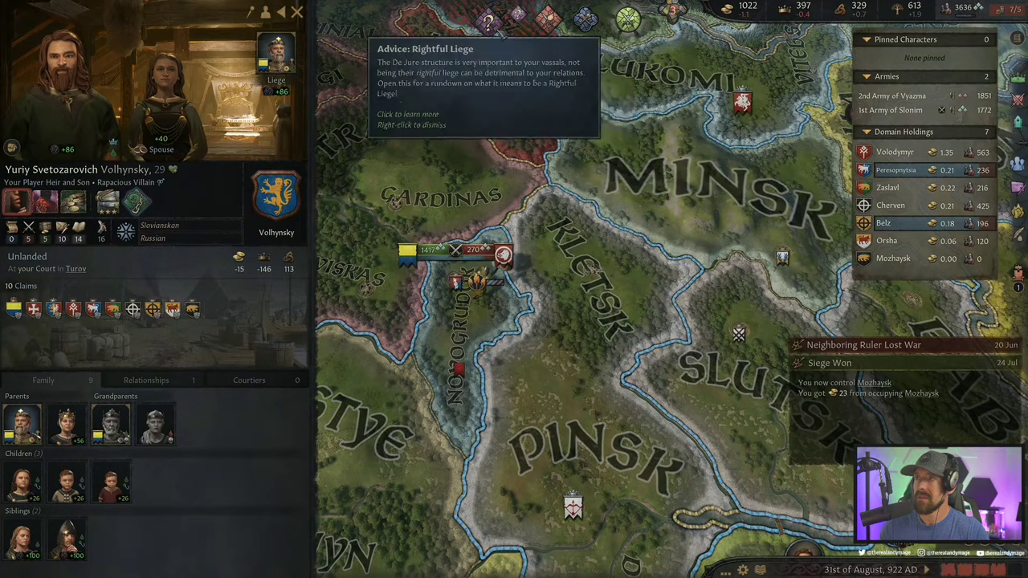
right_click(500, 31)
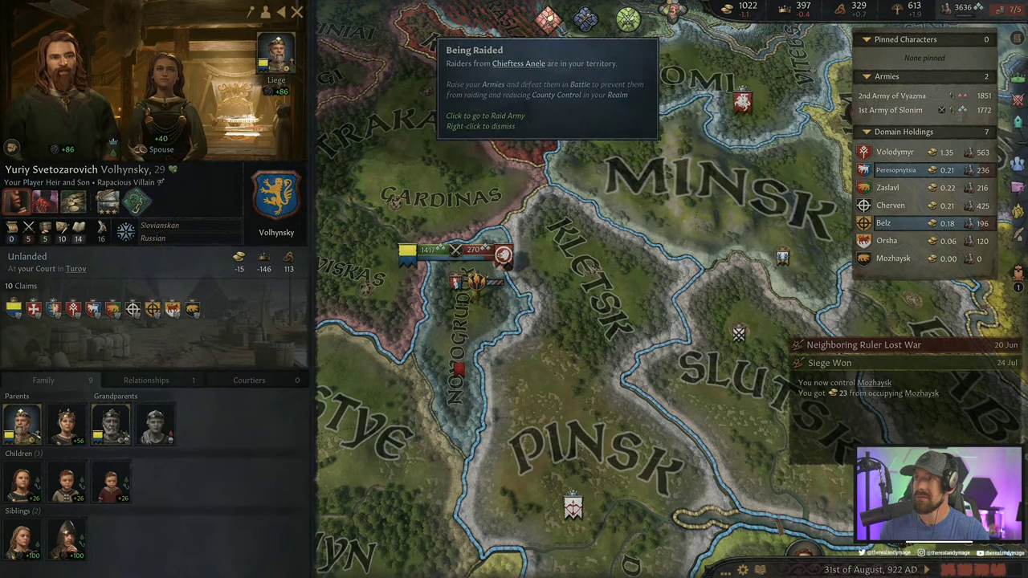
right_click(549, 19)
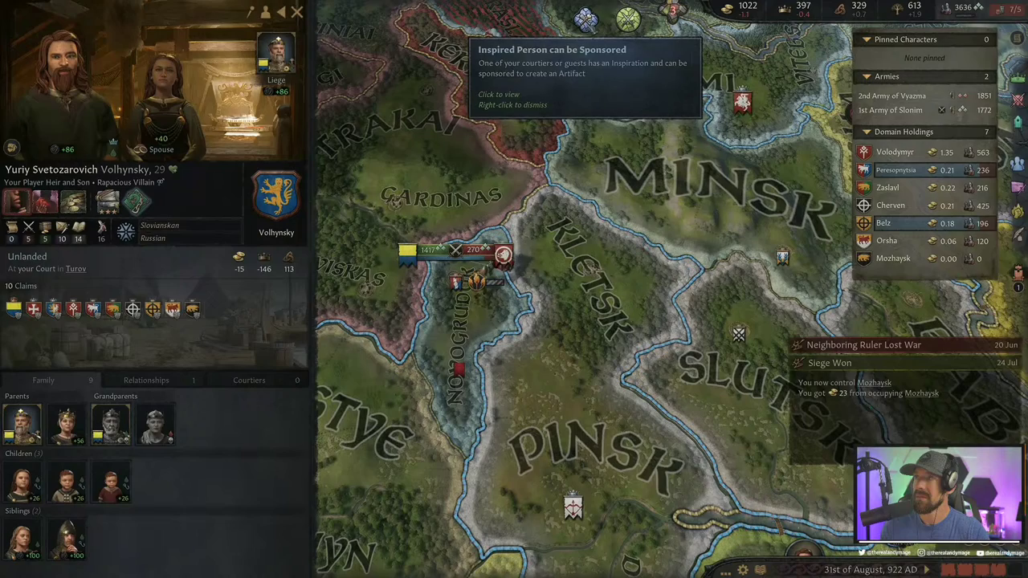
Open the Artisan Inspiration and review the inspired guest's character sheet
left_click(586, 19)
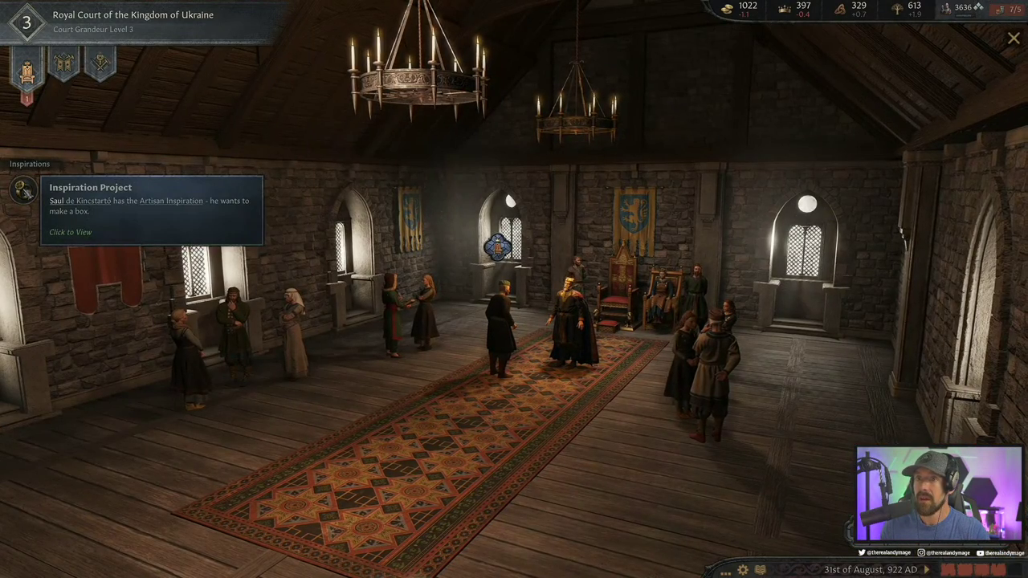
left_click(22, 190)
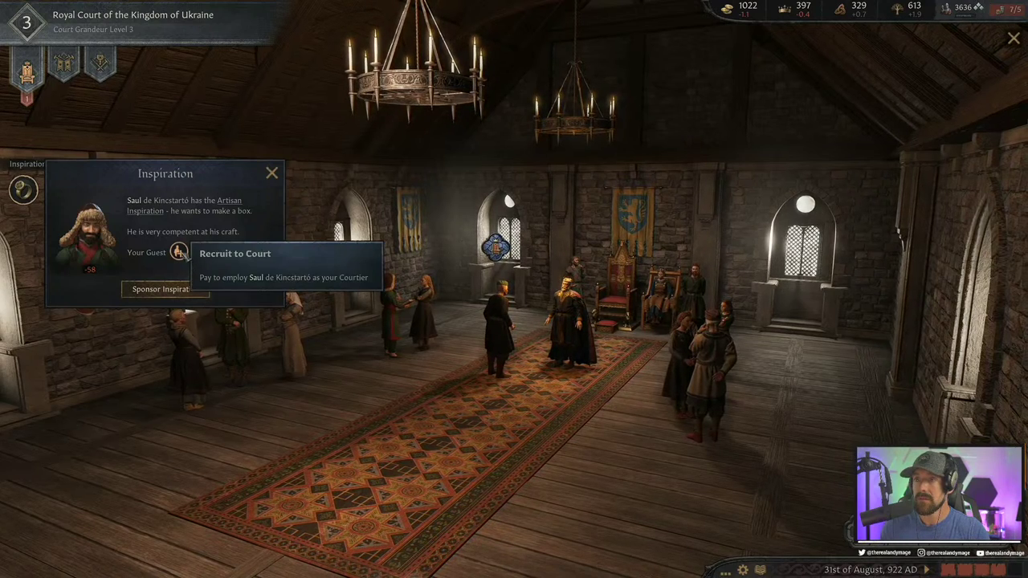
left_click(88, 233)
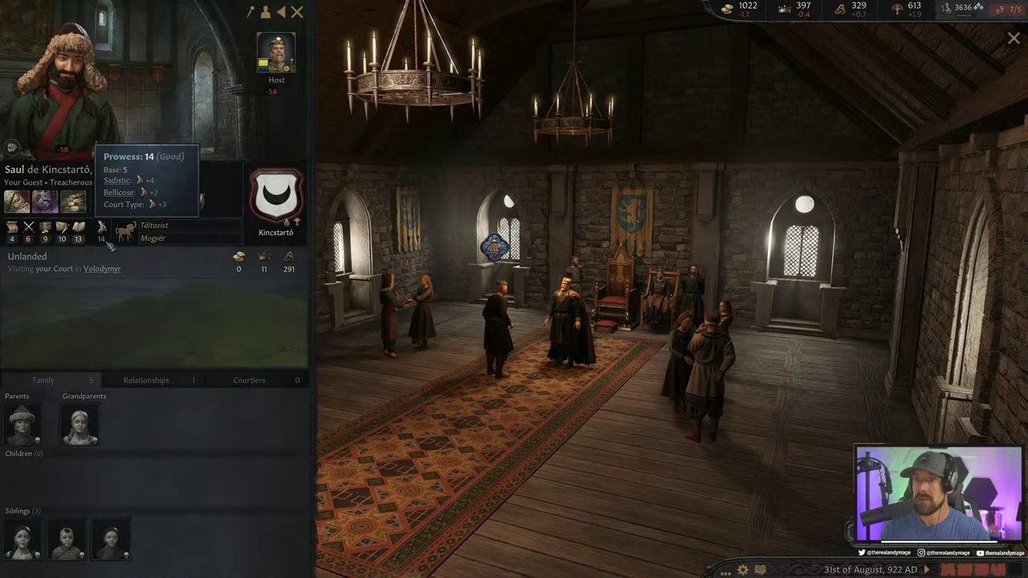
mouse_move(137, 202)
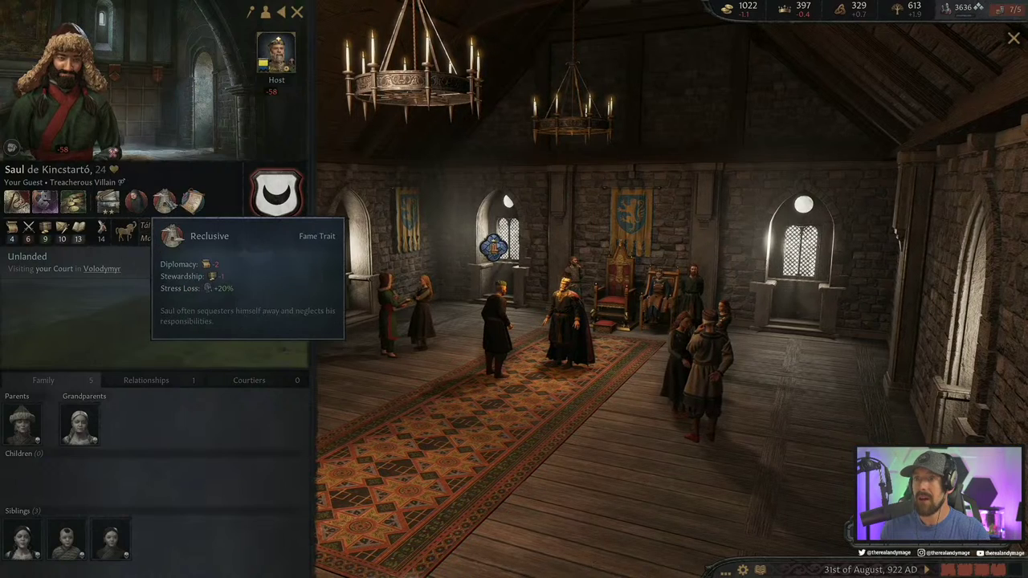
mouse_move(193, 202)
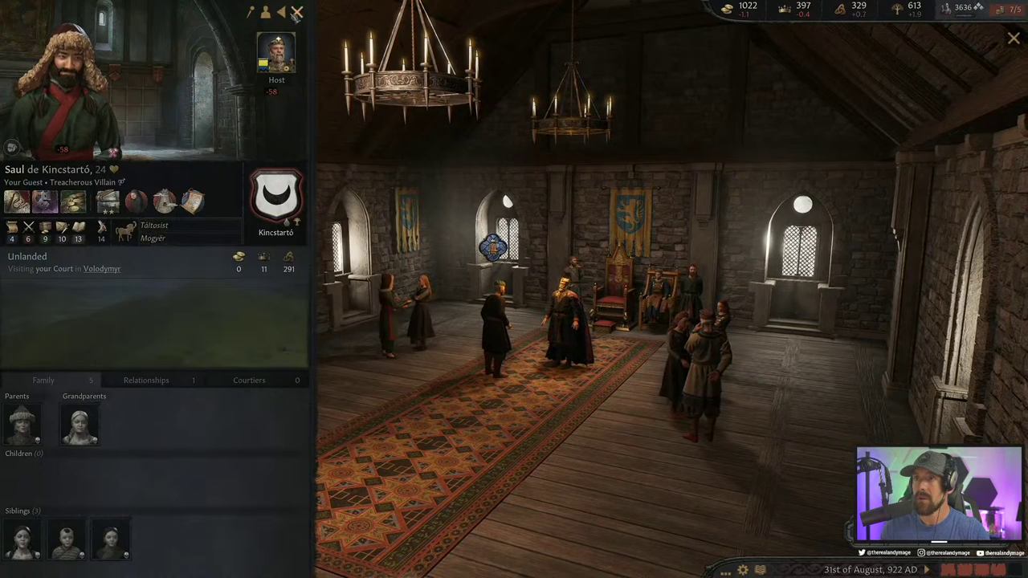
left_click(296, 13)
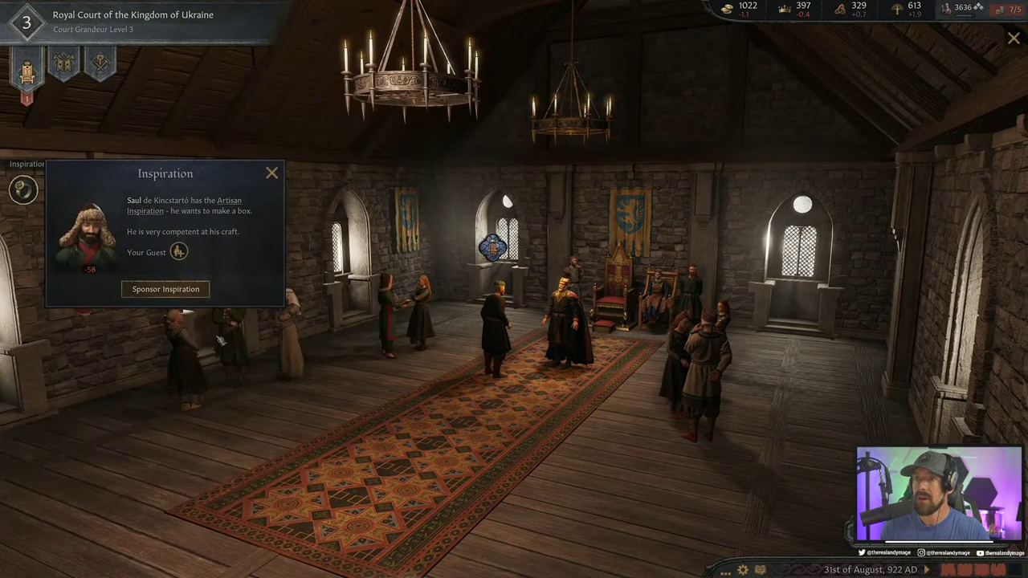
Sponsor the box-making inspiration for 50 gold and return to the map
left_click(184, 294)
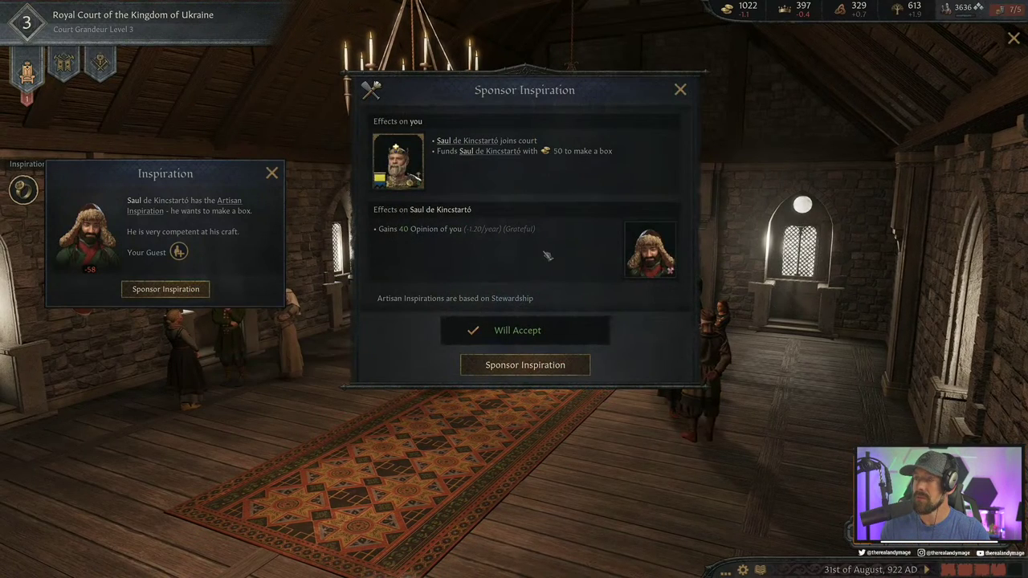
left_click(554, 369)
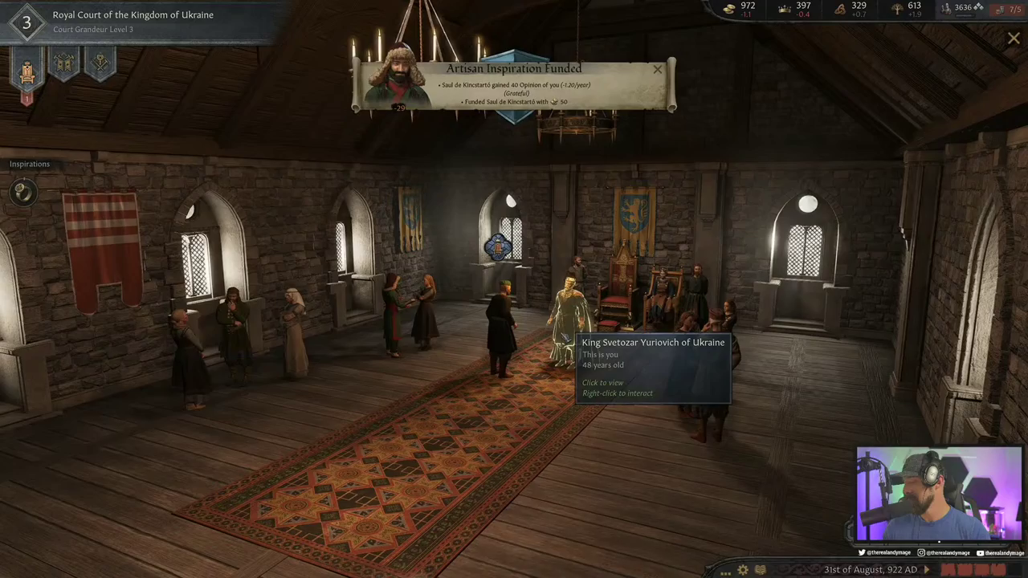
key("Escape")
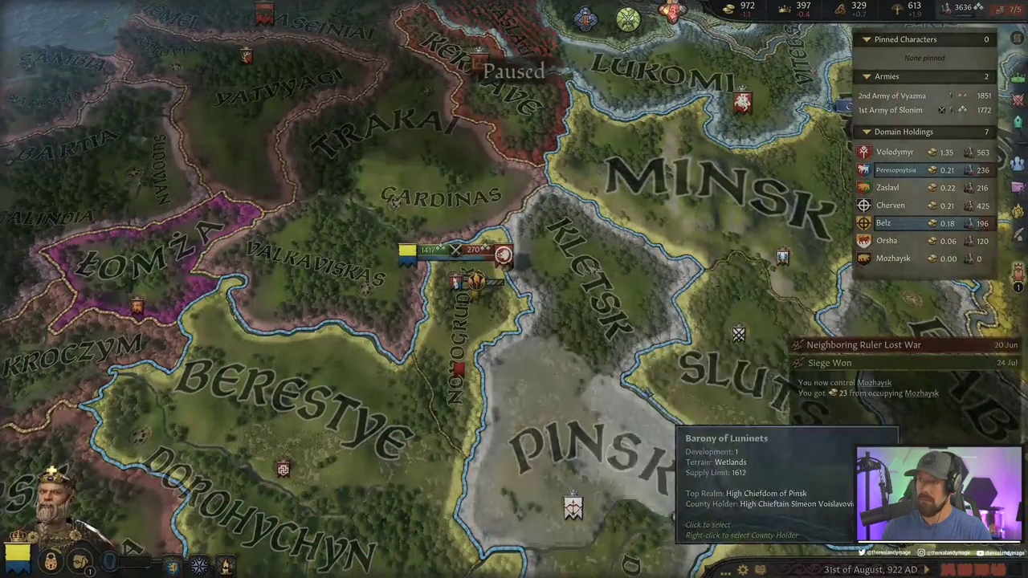
Select the 1st Army of Slonim, pause, and open the A Flesh Wound court event
left_click(478, 277)
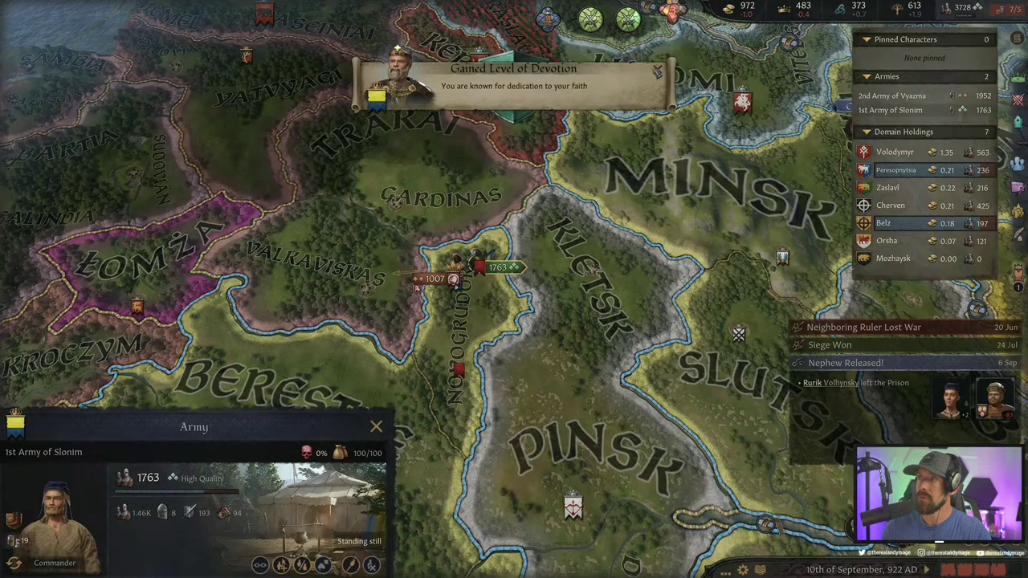
key("space")
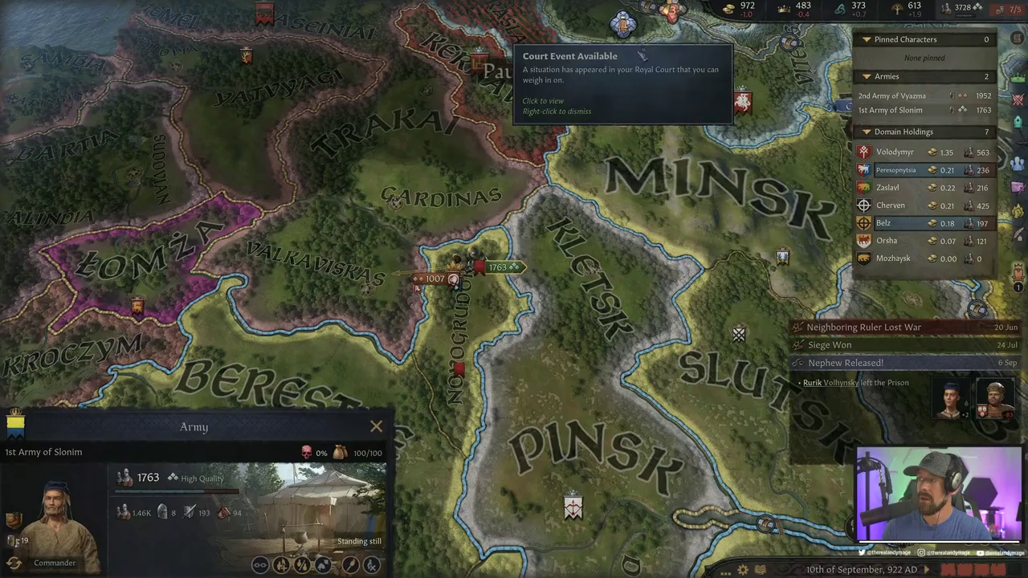
left_click(642, 55)
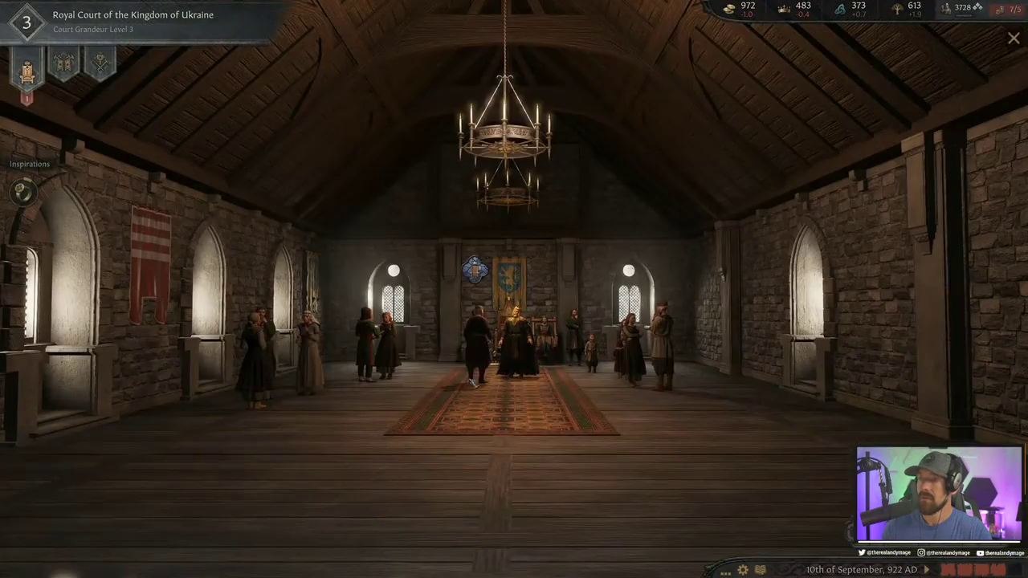
left_click(474, 270)
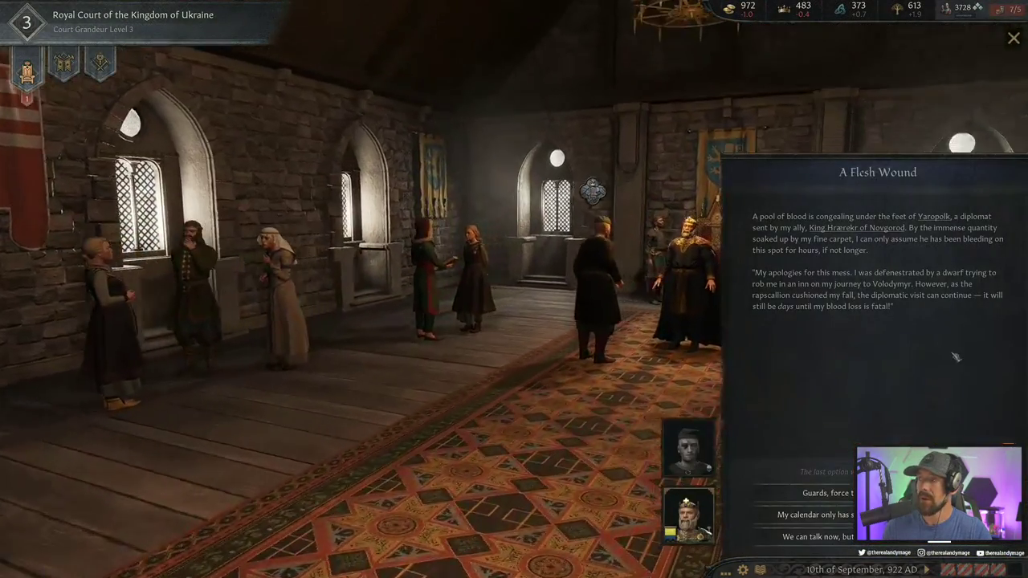
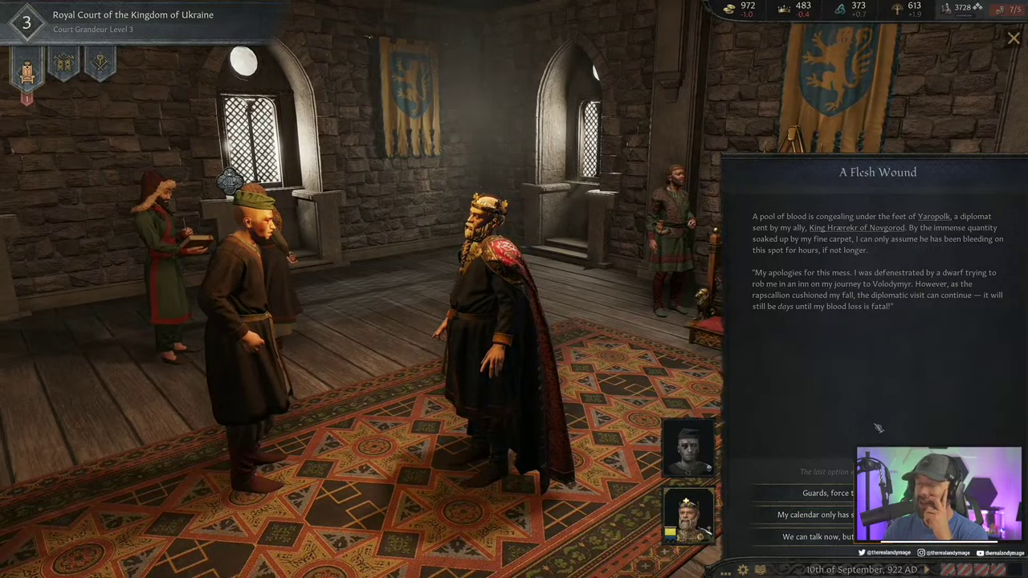
Have the court physician treat the bleeding diplomat, gaining 100 Diplomacy lifestyle experience
mouse_move(811, 493)
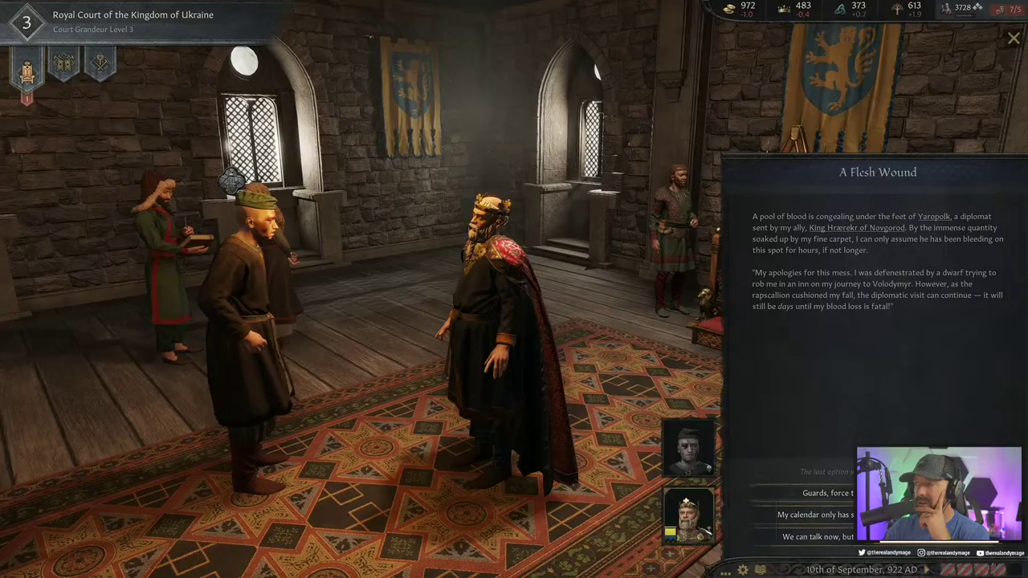
left_click(818, 493)
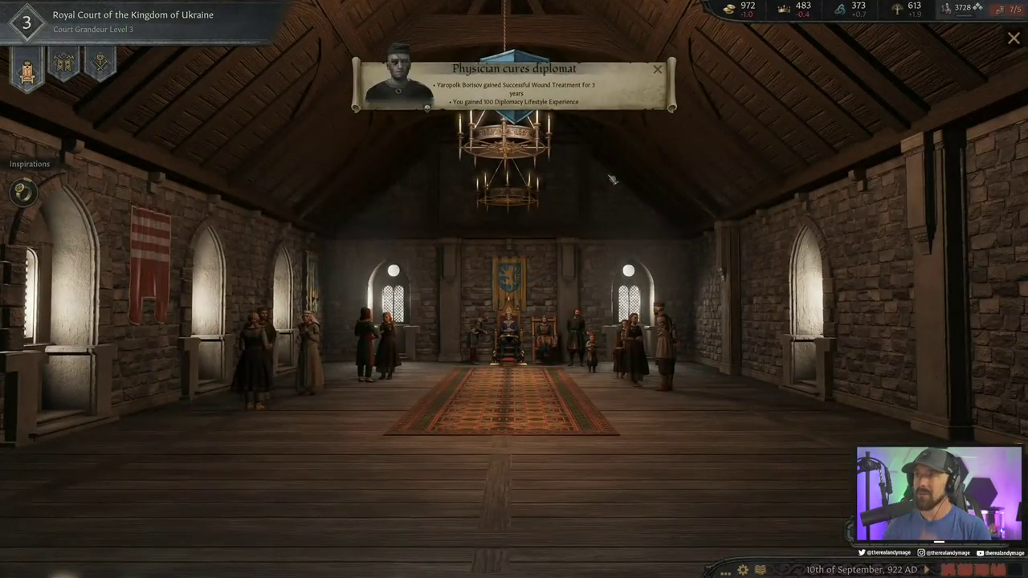
Leave the royal court and select the 1st Army of Slonim on the map
key("Escape")
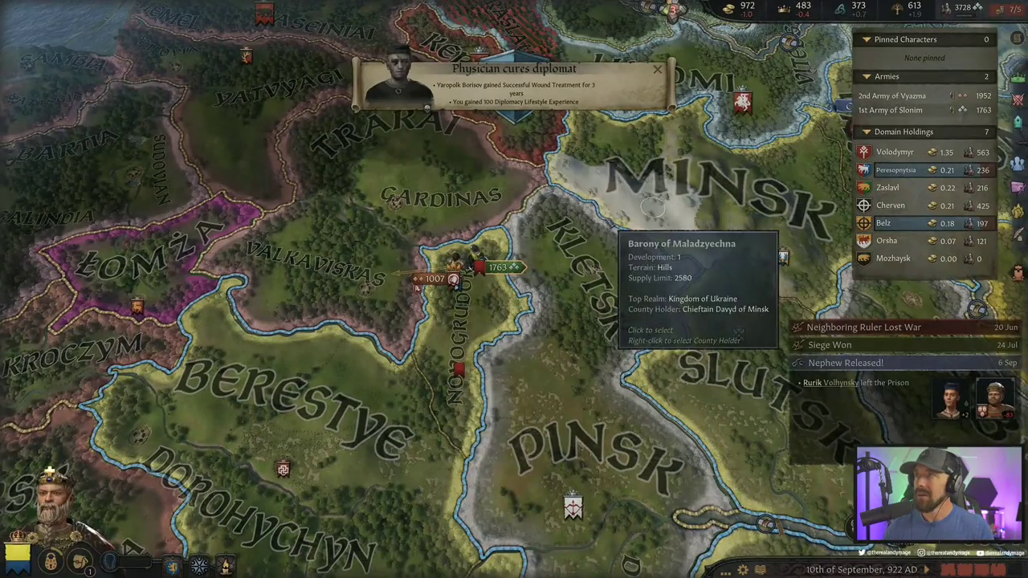
key("Escape")
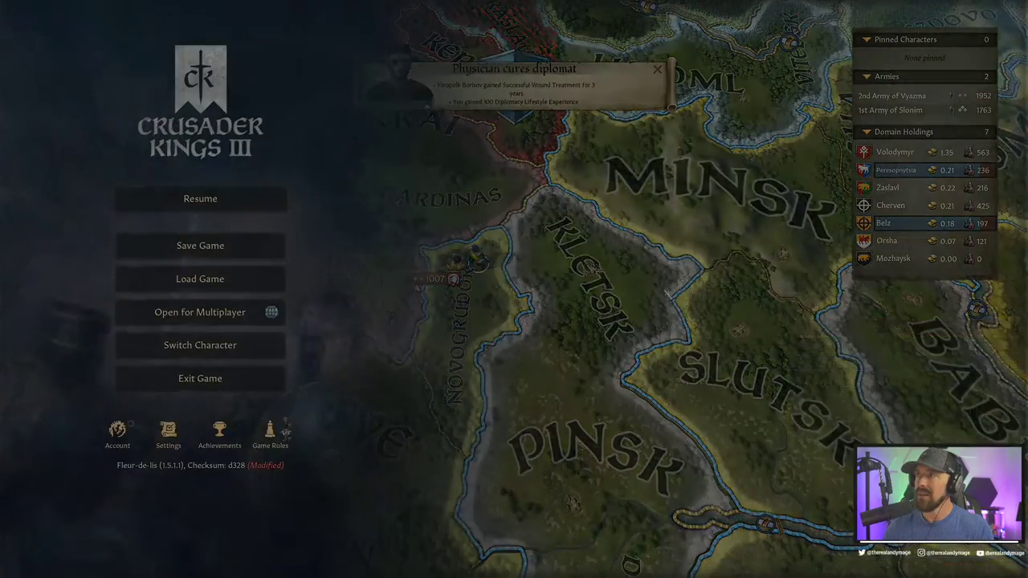
key("Escape")
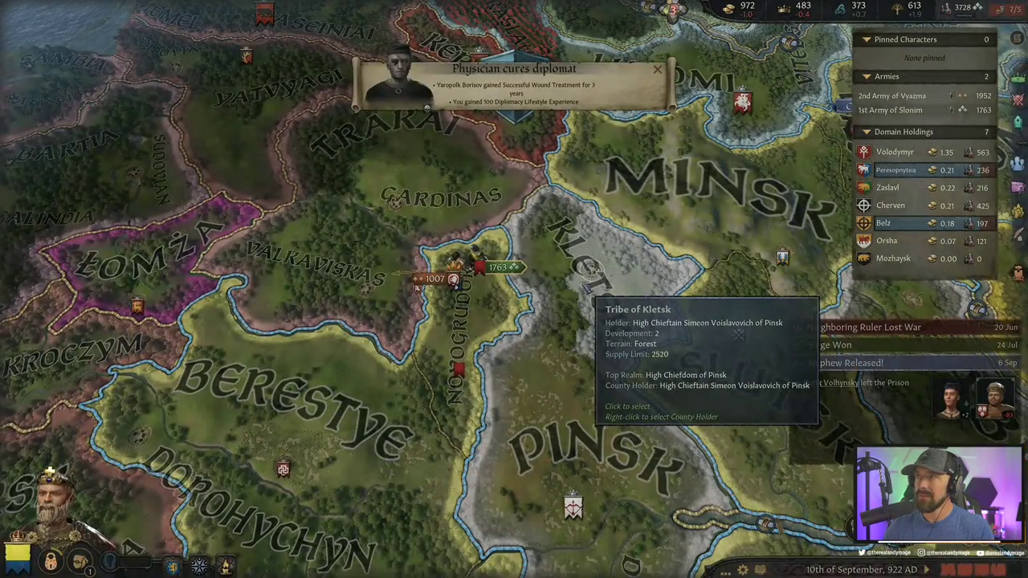
left_click(480, 266)
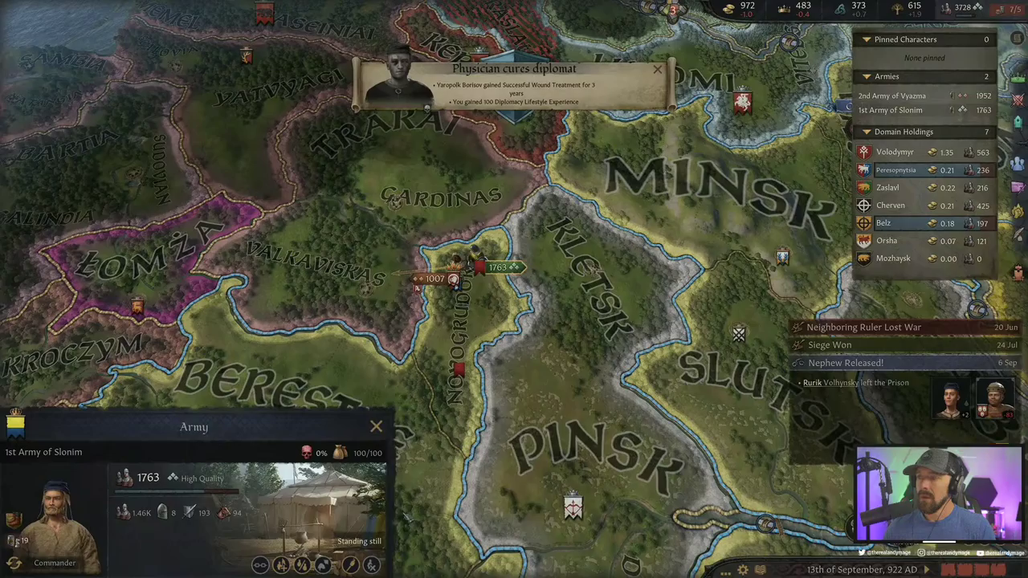
key("a")
key("s")
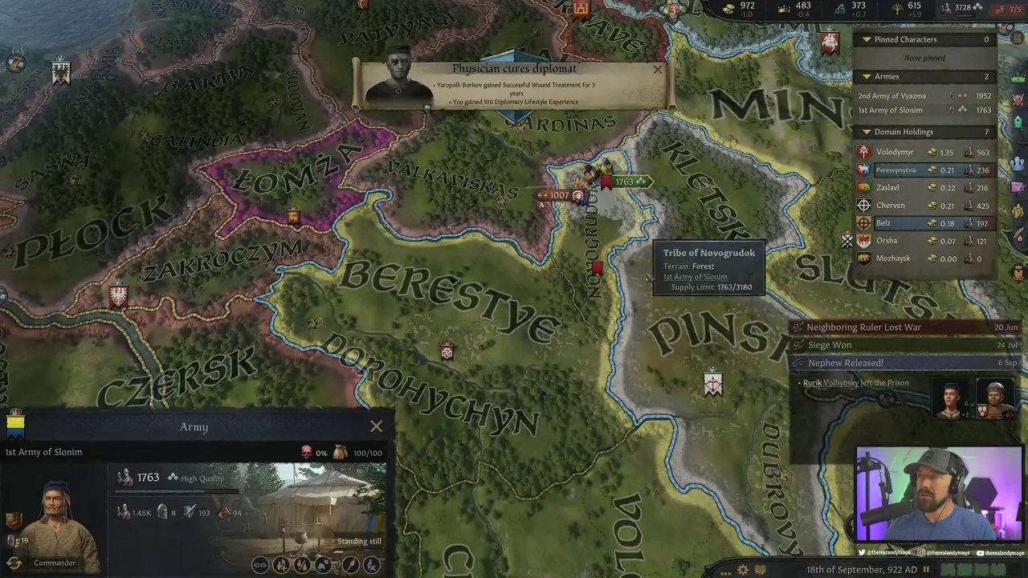
key("s")
key("a")
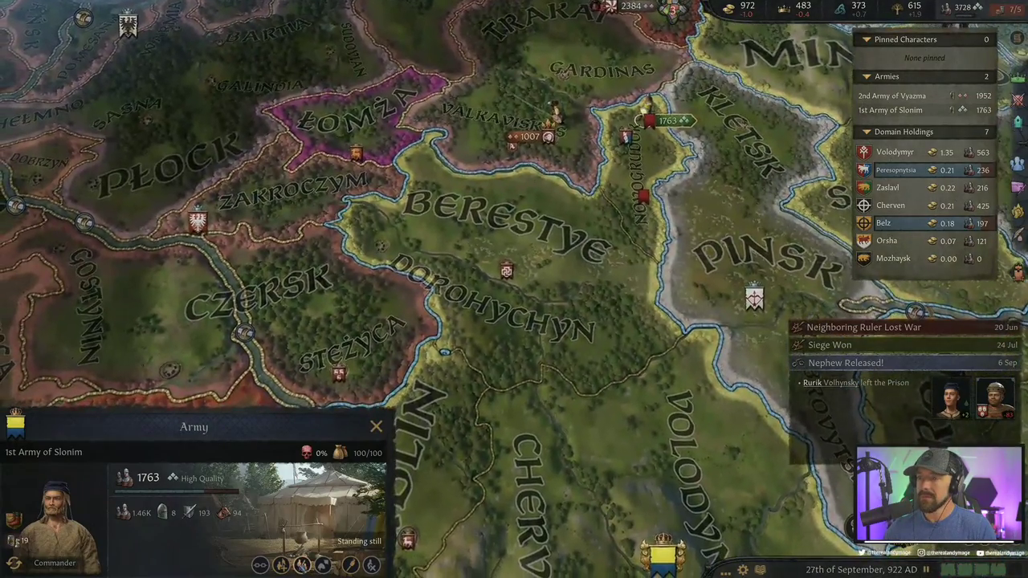
Pause, turn the army into raiders, send them toward Pinsk, and resume time
key("space")
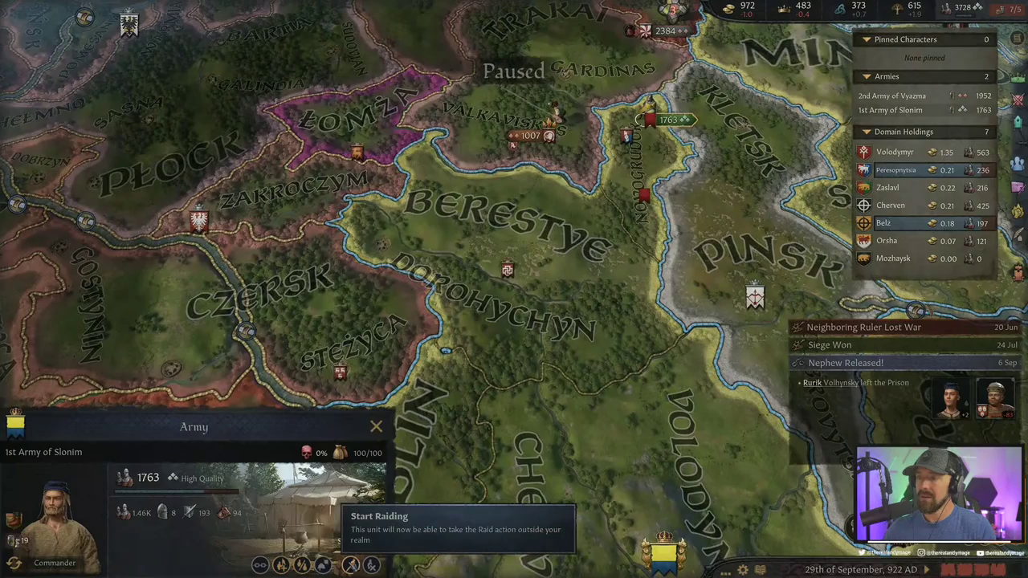
left_click(351, 565)
key("w")
key("d")
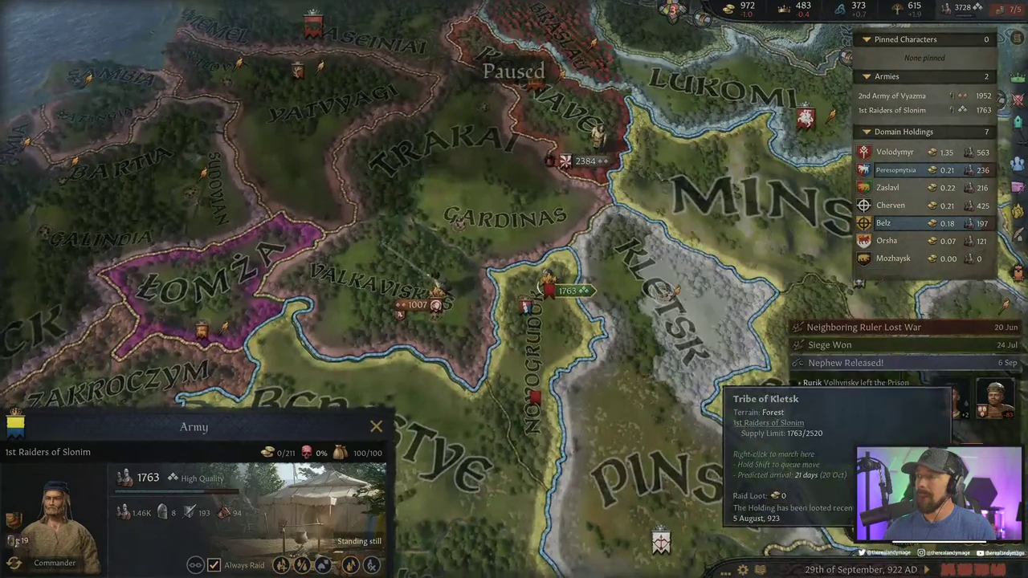
key("s")
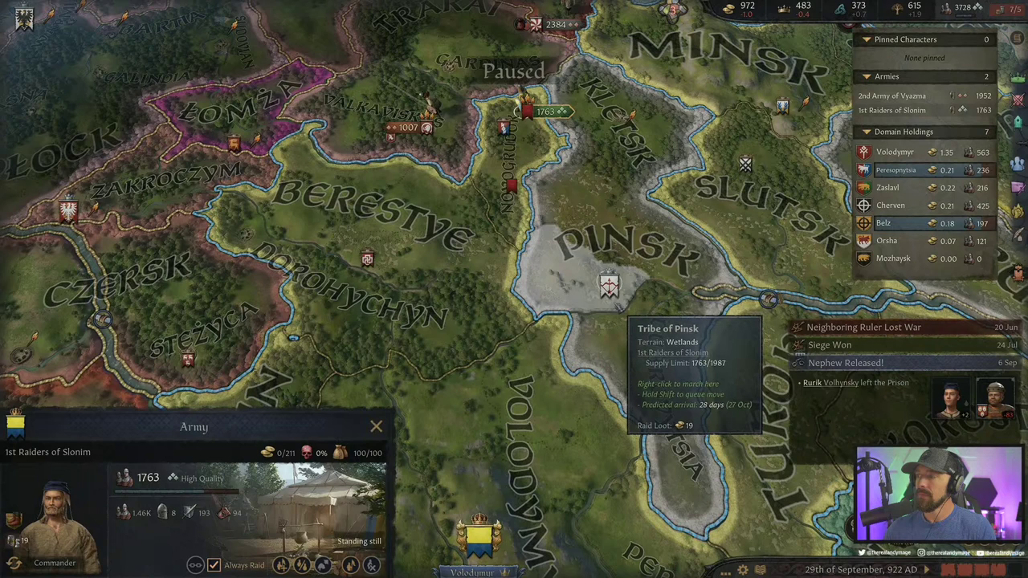
right_click(617, 308)
key("space")
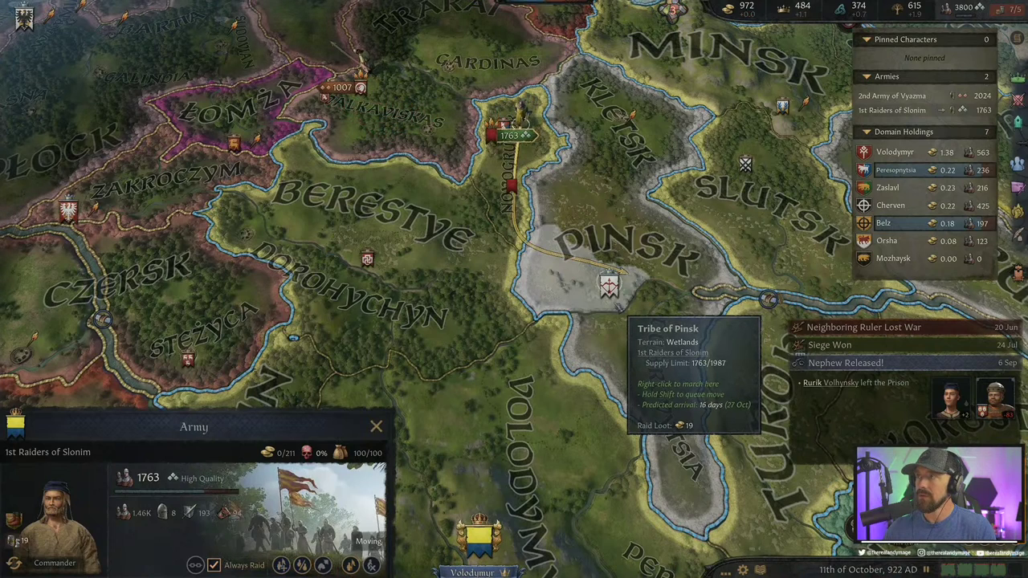
key("s")
key("d")
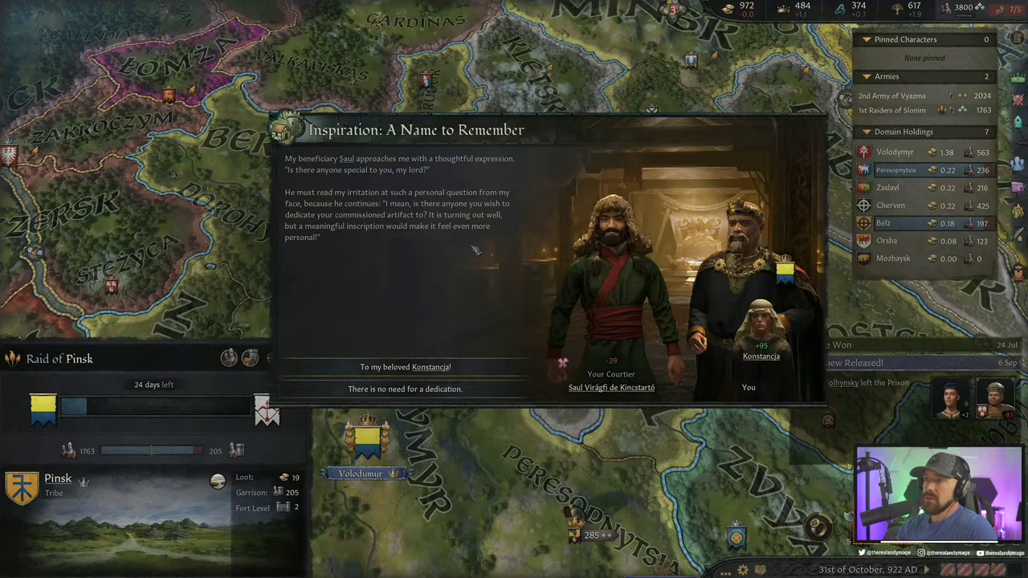
Choose 'There is no need for a dedication.' for the commissioned artifact
mouse_move(486, 373)
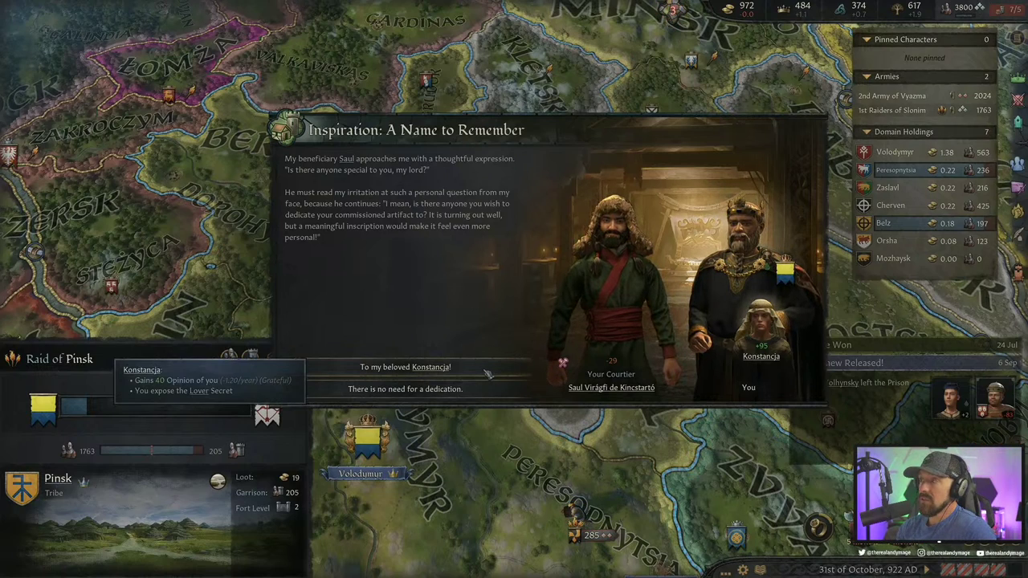
mouse_move(493, 397)
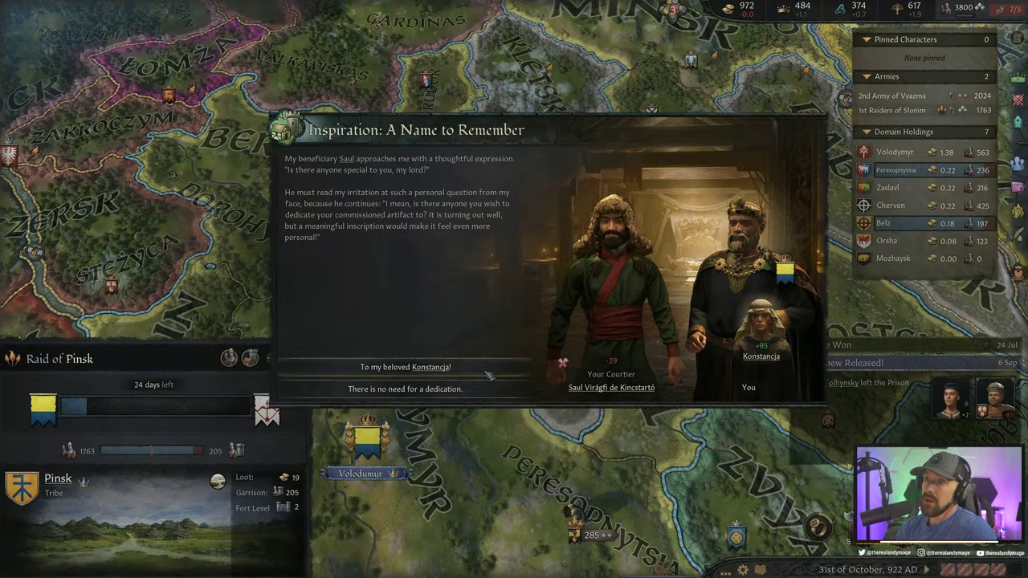
left_click(486, 390)
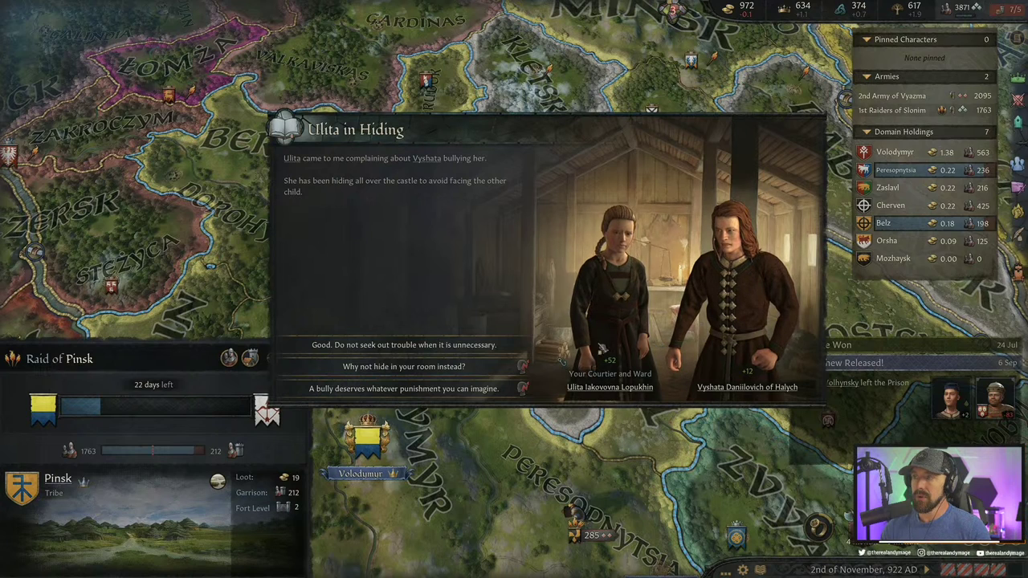
Approve of Ulita avoiding the bully, then select the raiding army and pause
left_click(468, 345)
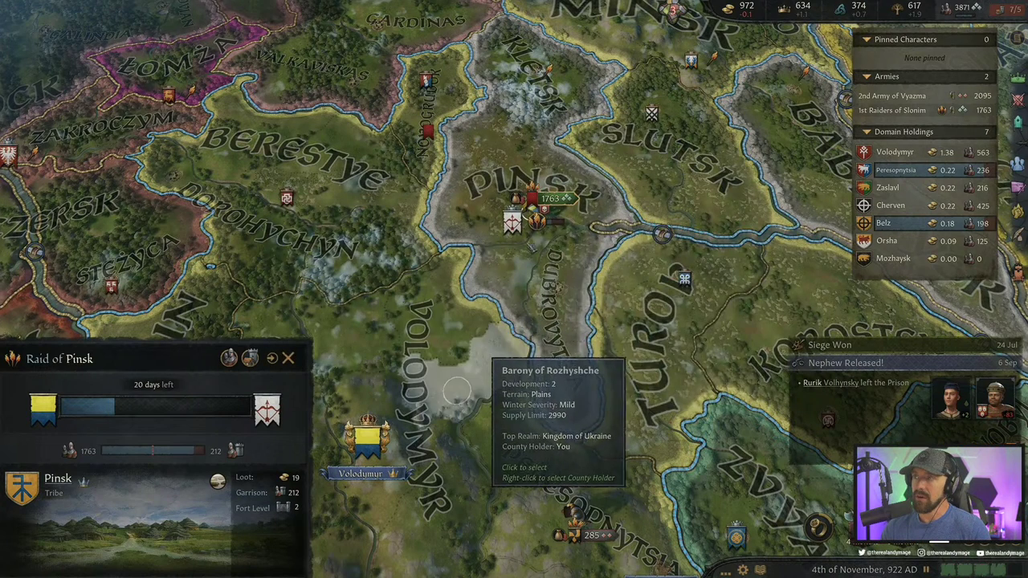
left_click(531, 210)
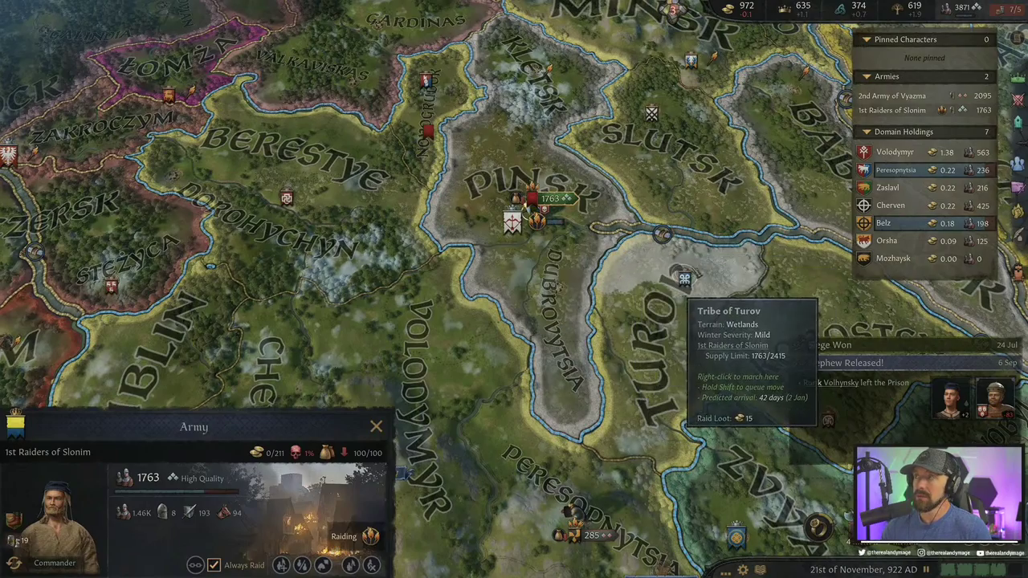
key("space")
scroll(610, 241, "up", 1)
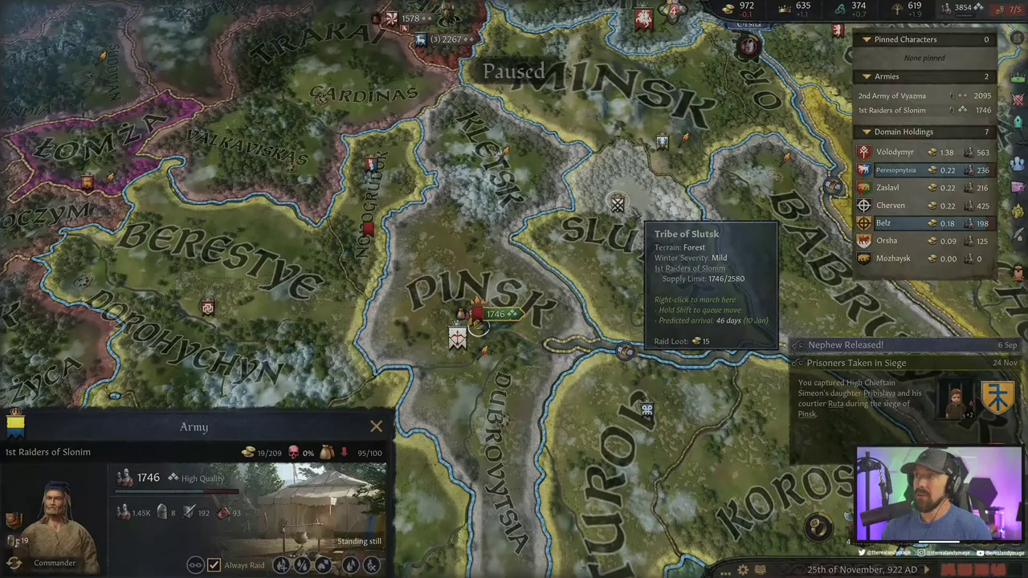
scroll(634, 213, "down", 3)
scroll(602, 265, "up", 3)
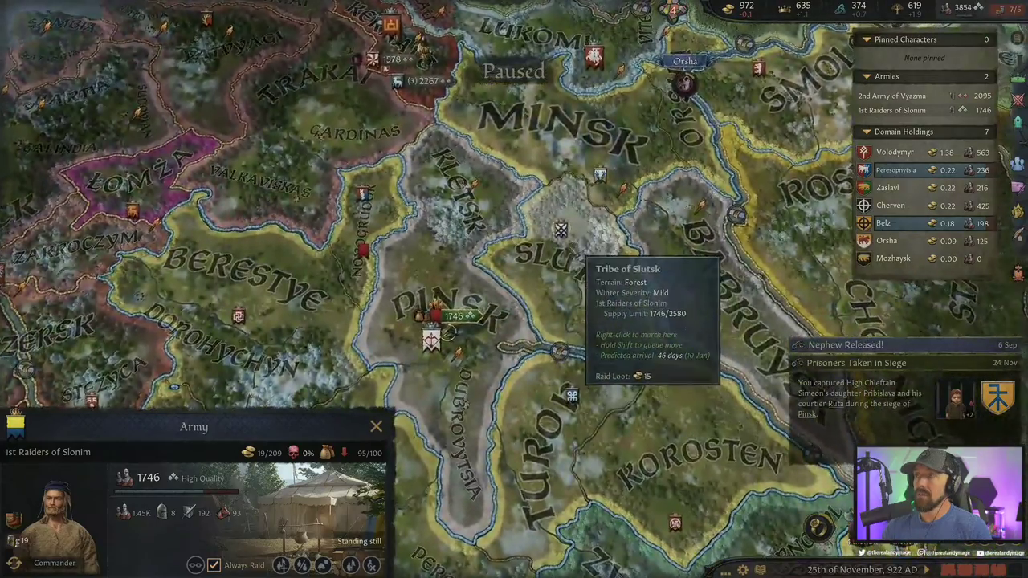
Redirect the raiders toward Valkaviskas and resume time
key("a")
key("s")
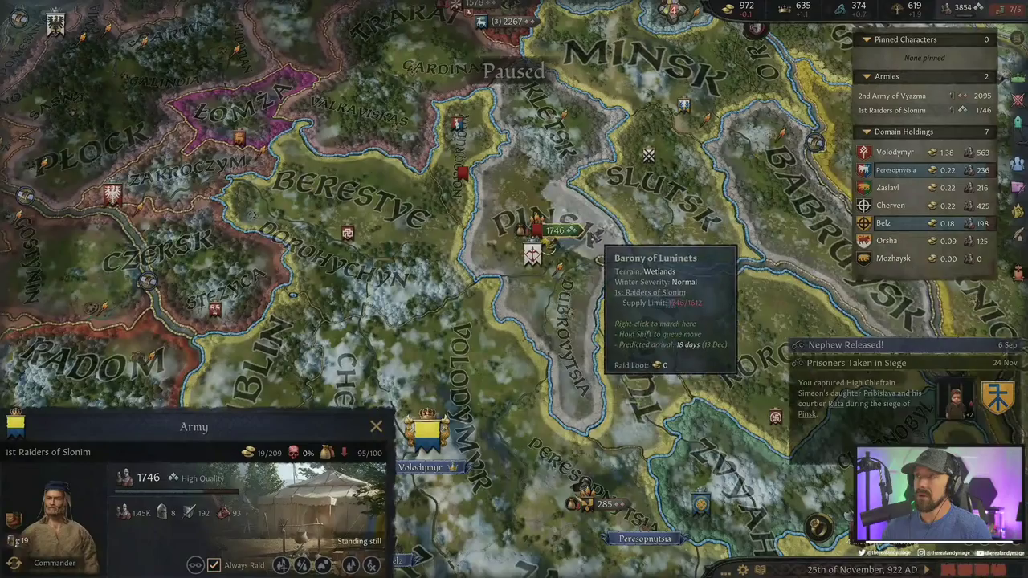
key("w")
key("a")
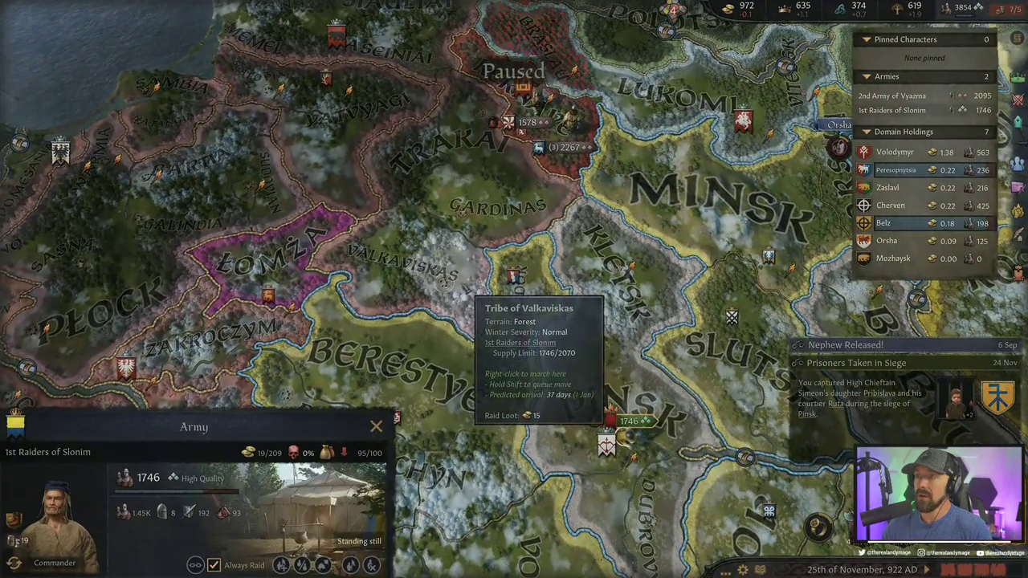
right_click(468, 288)
key("space")
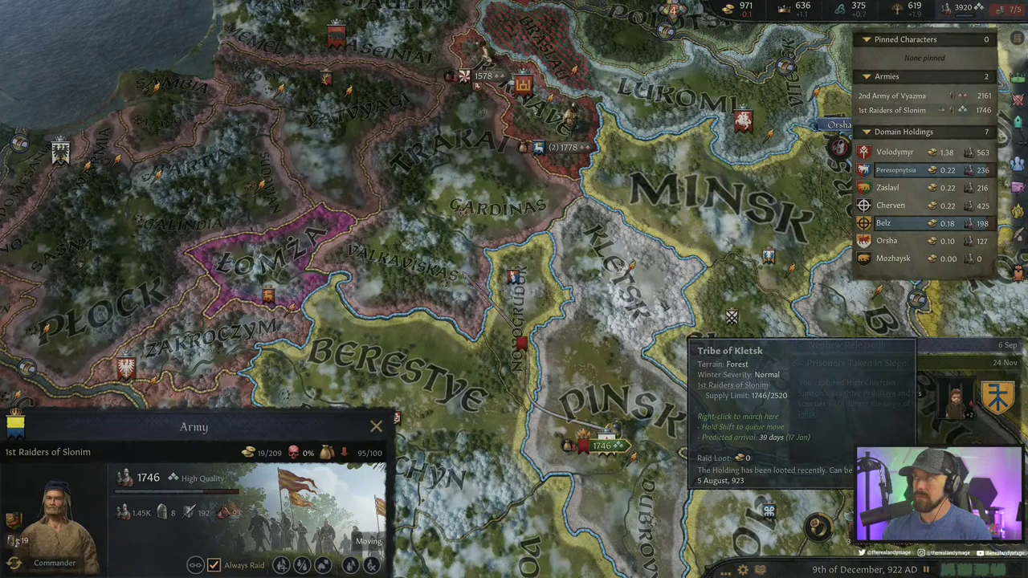
Send a ransom demand for the imprisoned captive from the Current Situation alerts
left_click(671, 11)
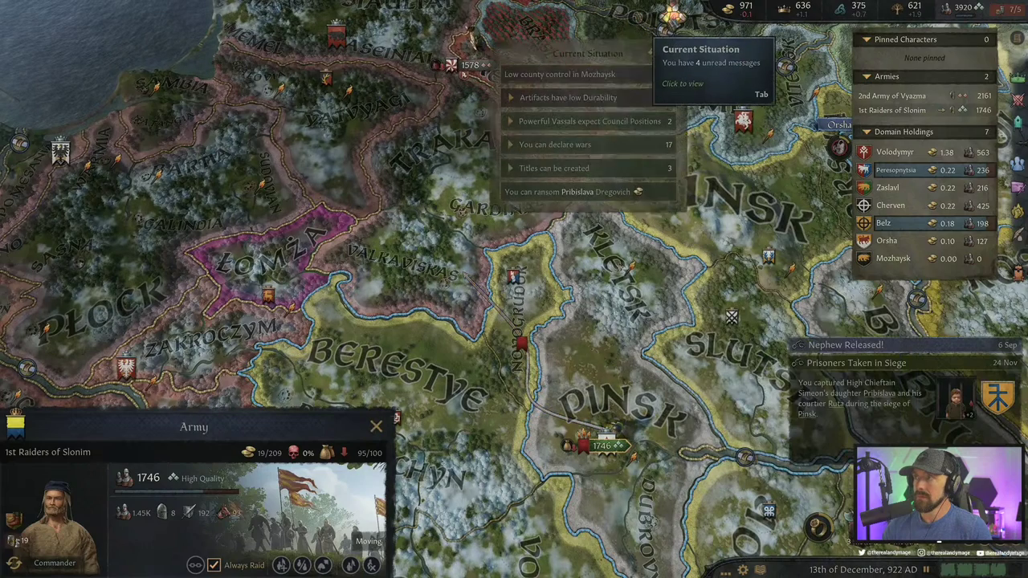
left_click(622, 197)
left_click(546, 432)
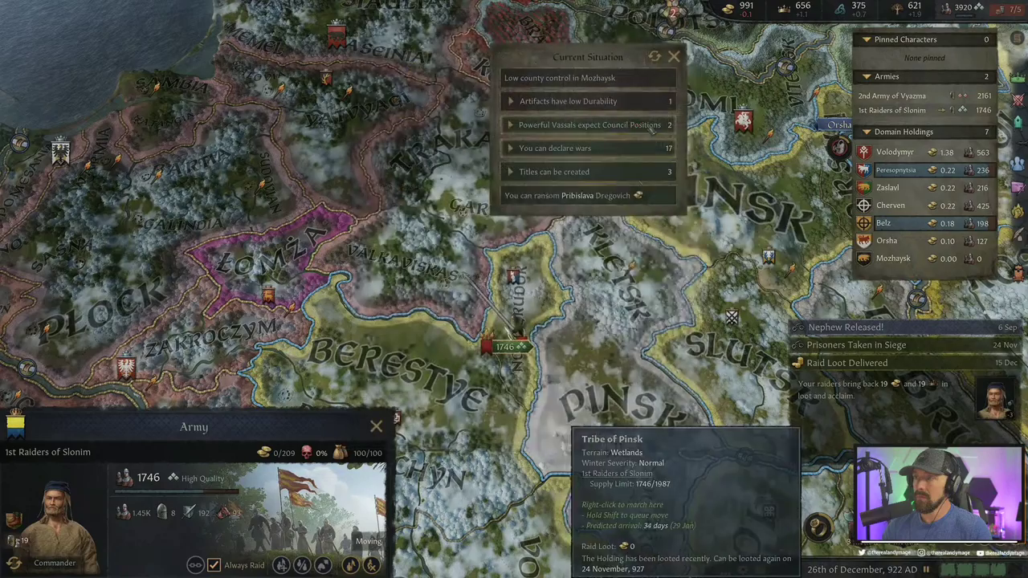
left_click(674, 57)
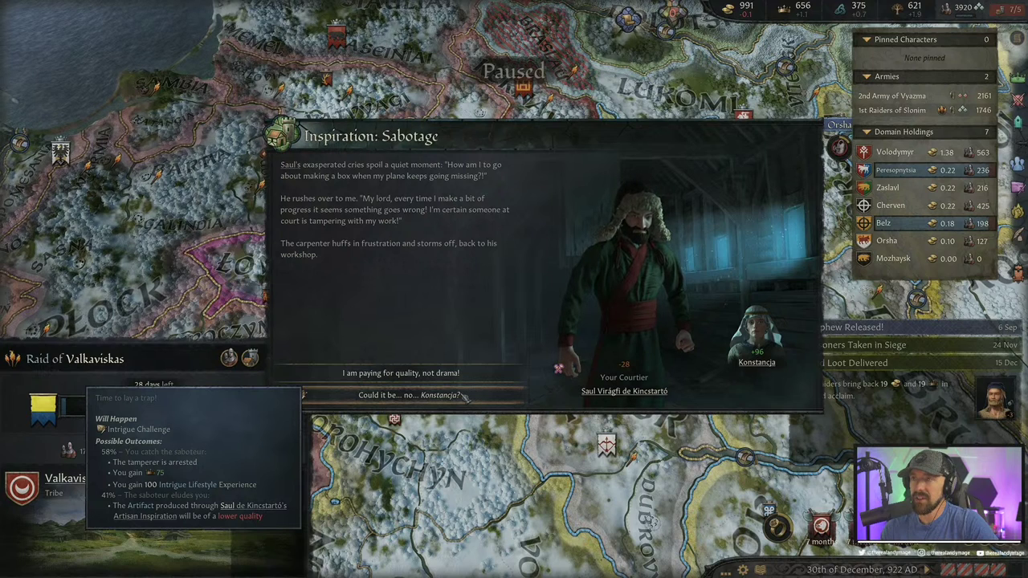
Name Konstancja as the saboteur, resume time, and reselect the raiding army
left_click(463, 395)
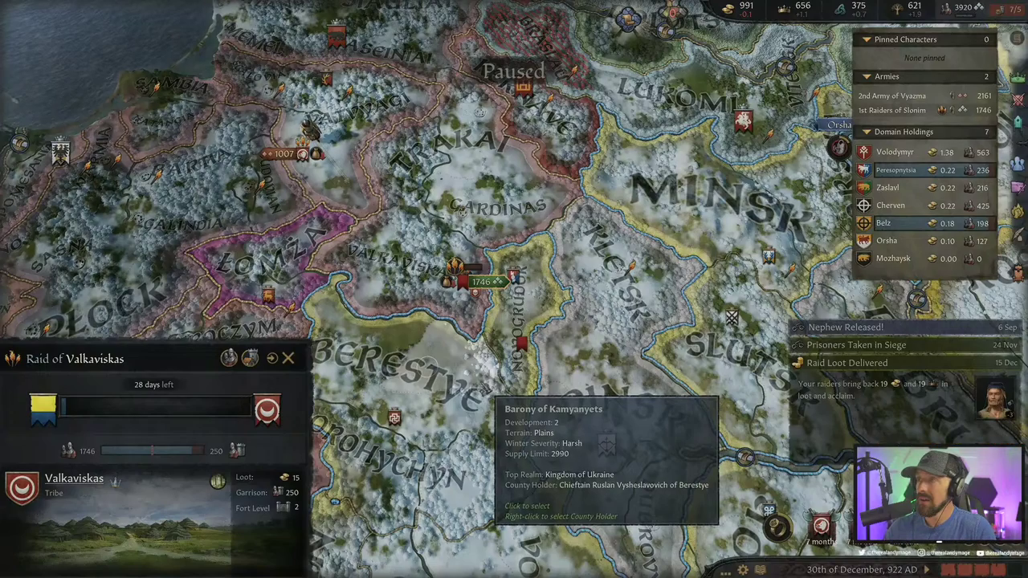
key("space")
left_click(475, 281)
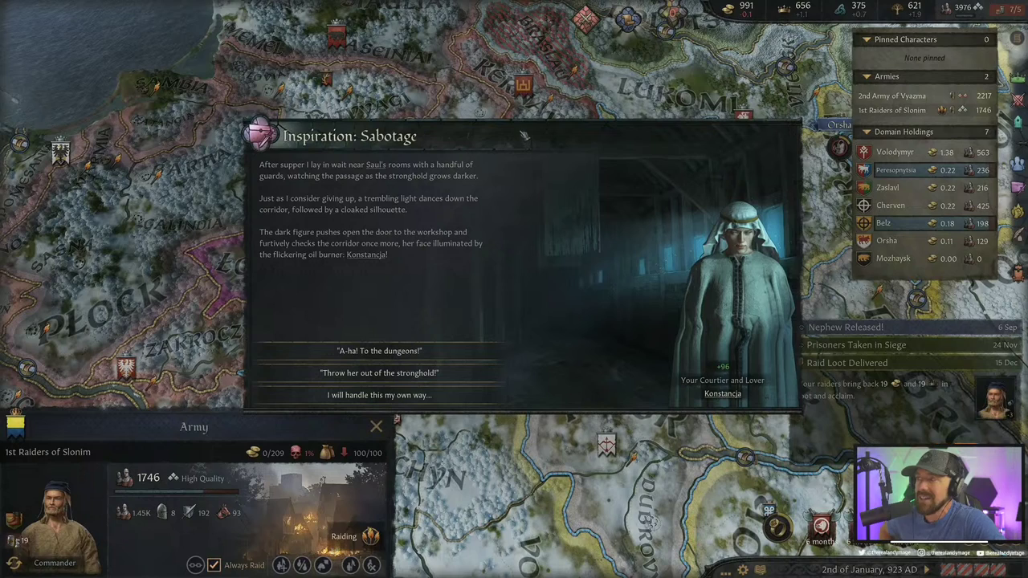
Throw Konstancja into the dungeons, accept the prisoner outcome, and pause when the army arrives
mouse_move(409, 365)
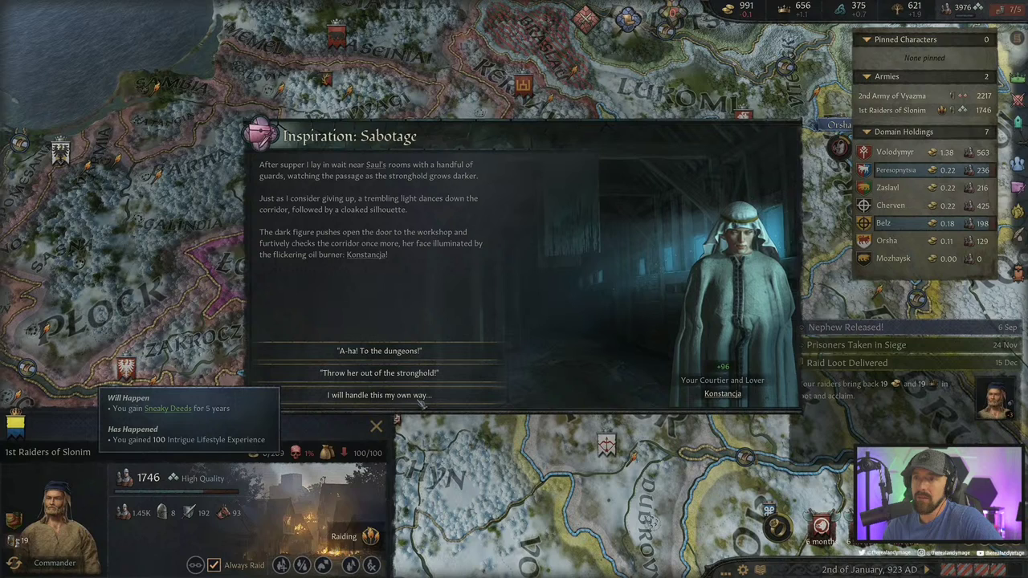
mouse_move(418, 395)
mouse_move(165, 410)
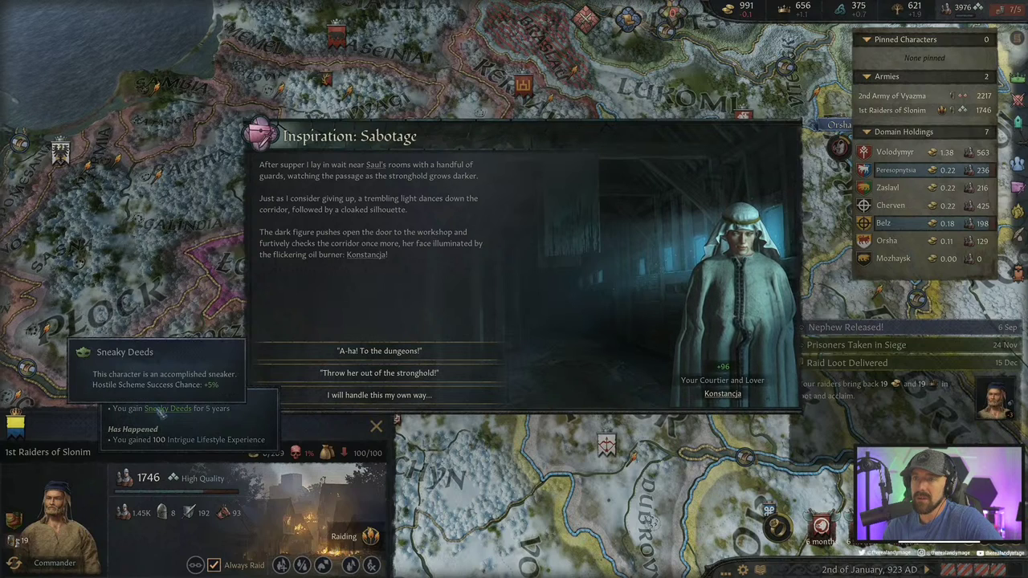
left_click(386, 353)
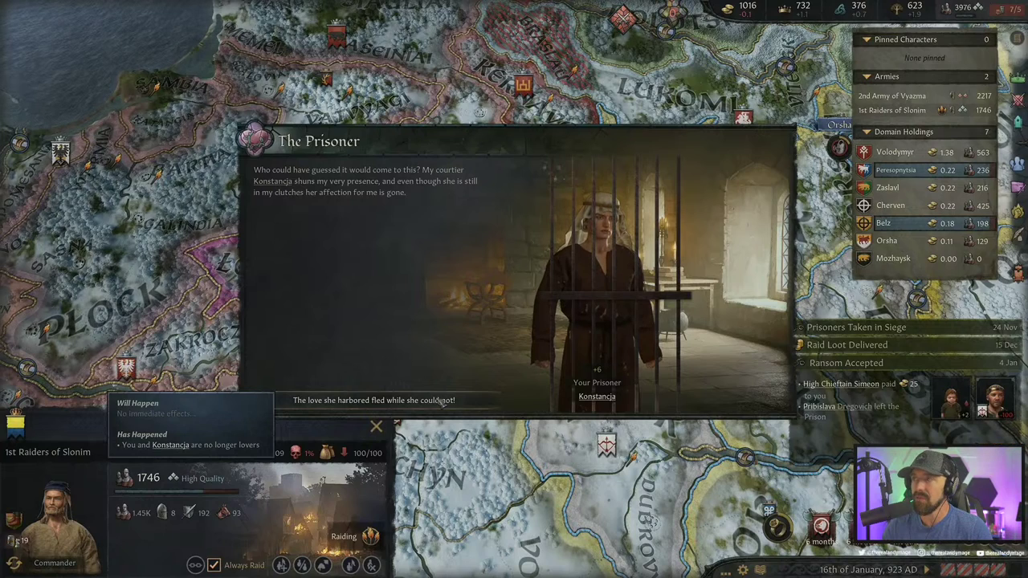
left_click(441, 400)
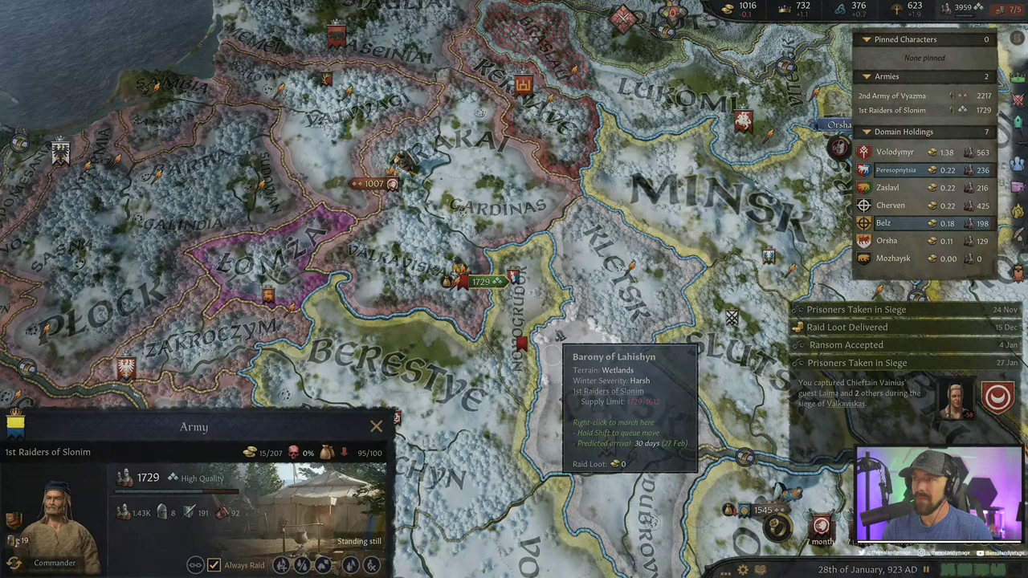
key("space")
key("space")
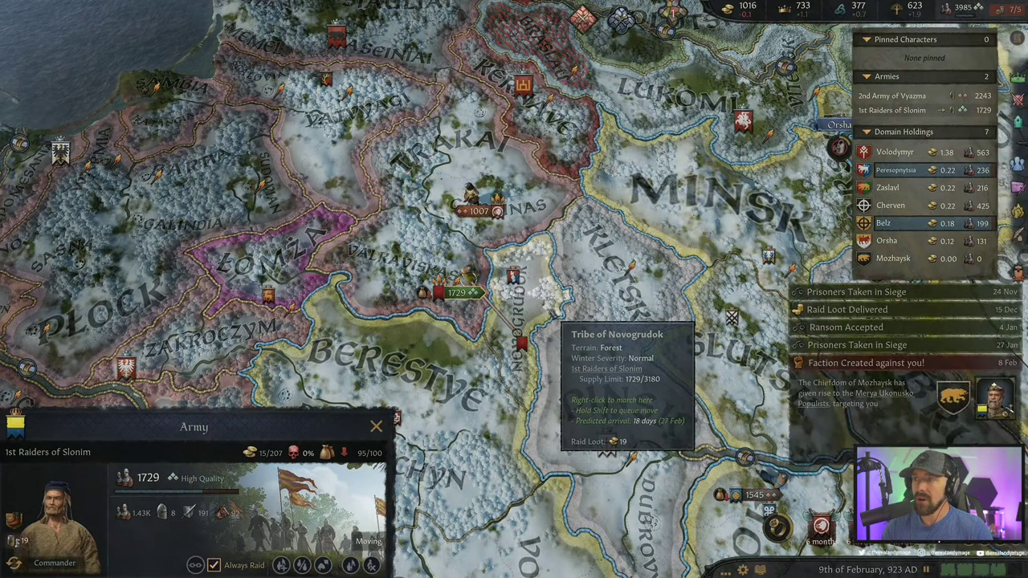
key("space")
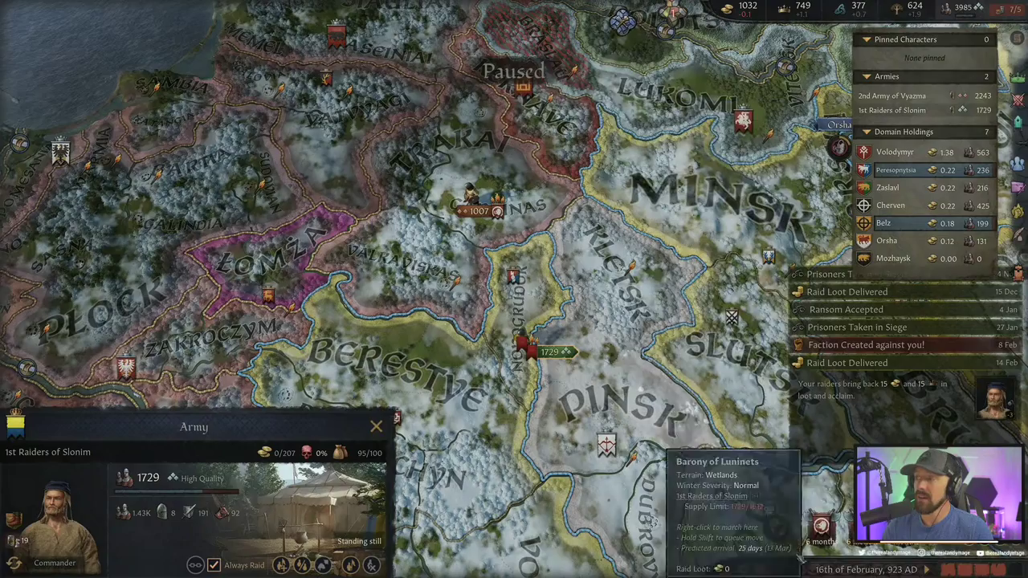
Unlock Malice Implicit in the Intrigue lifestyle's Torturer tree and return to the map
left_click_drag(354, 403, 365, 394)
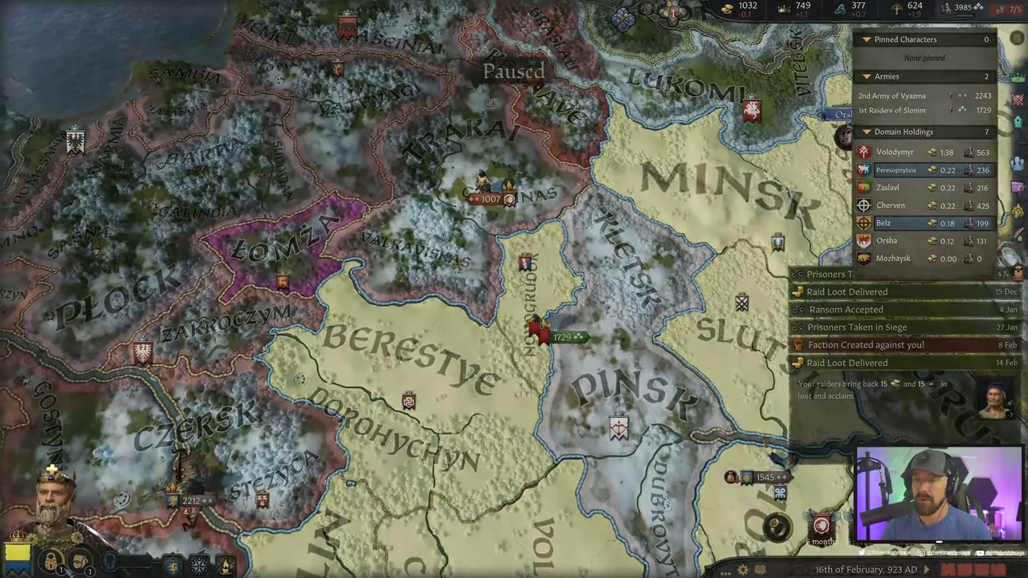
left_click(18, 552)
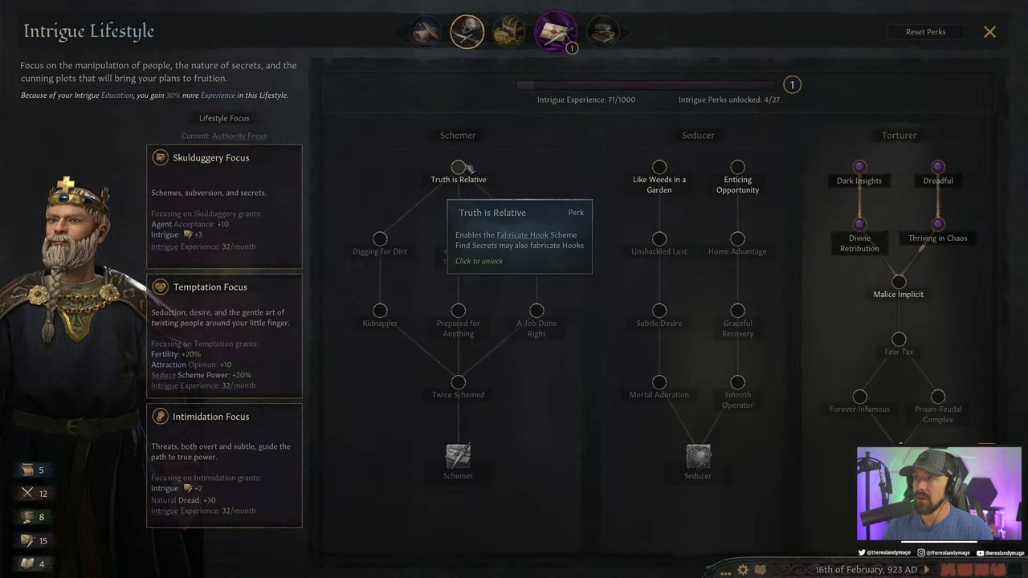
left_click(909, 294)
left_click(616, 318)
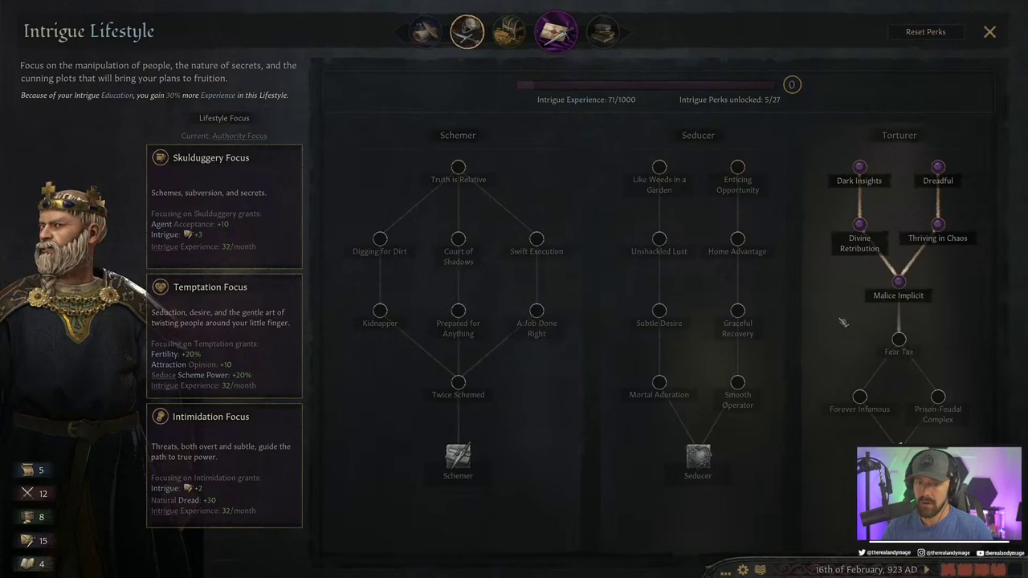
key("Escape")
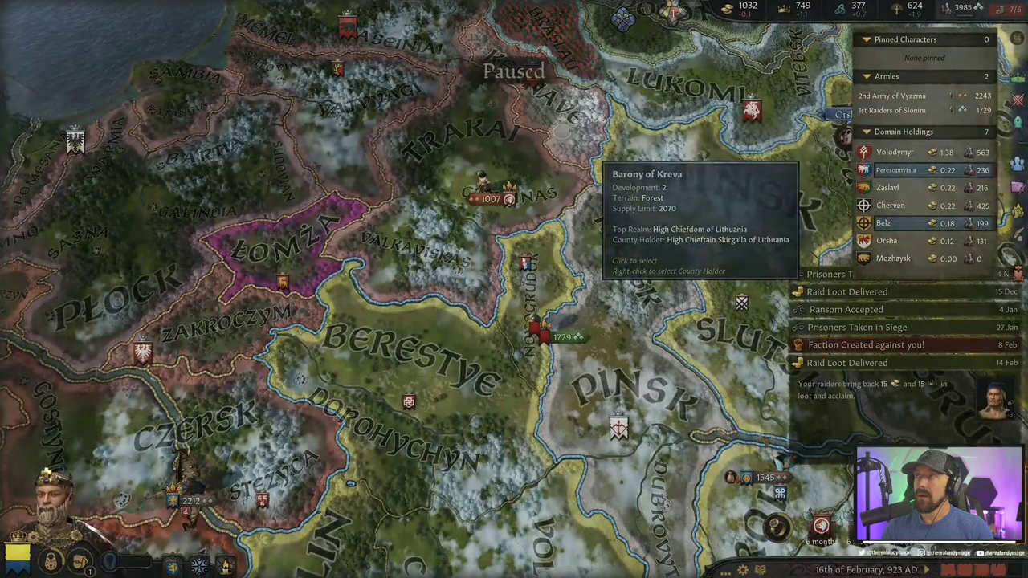
In the Royal Court, review the inspired guest's armor inspiration and character details
left_click(623, 26)
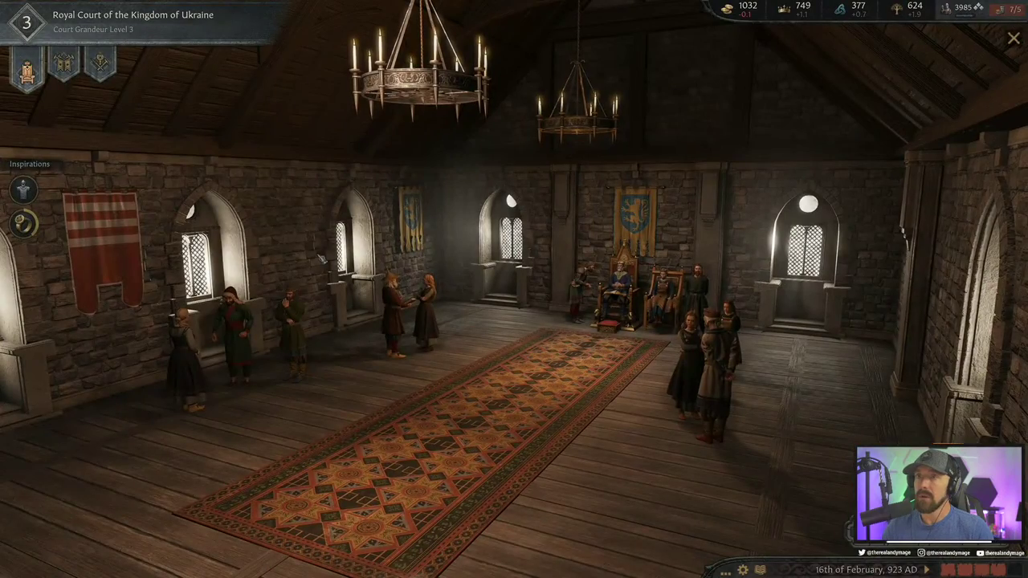
left_click(24, 190)
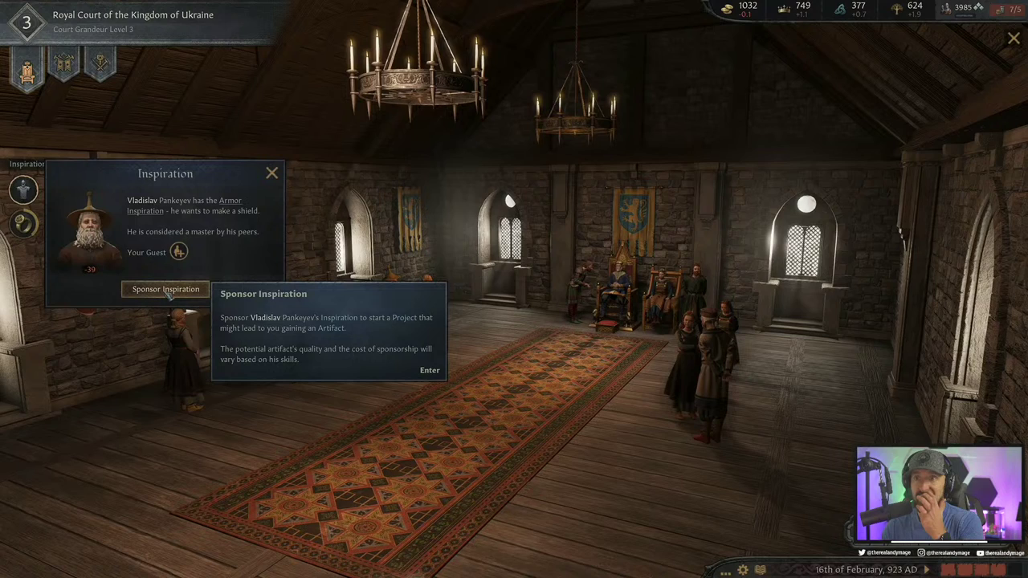
left_click(108, 265)
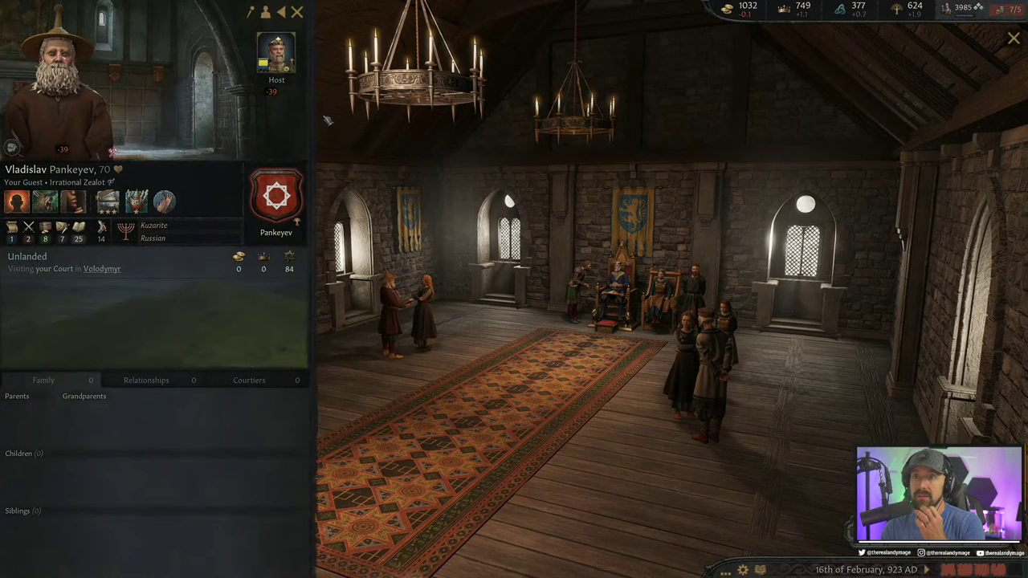
mouse_move(85, 230)
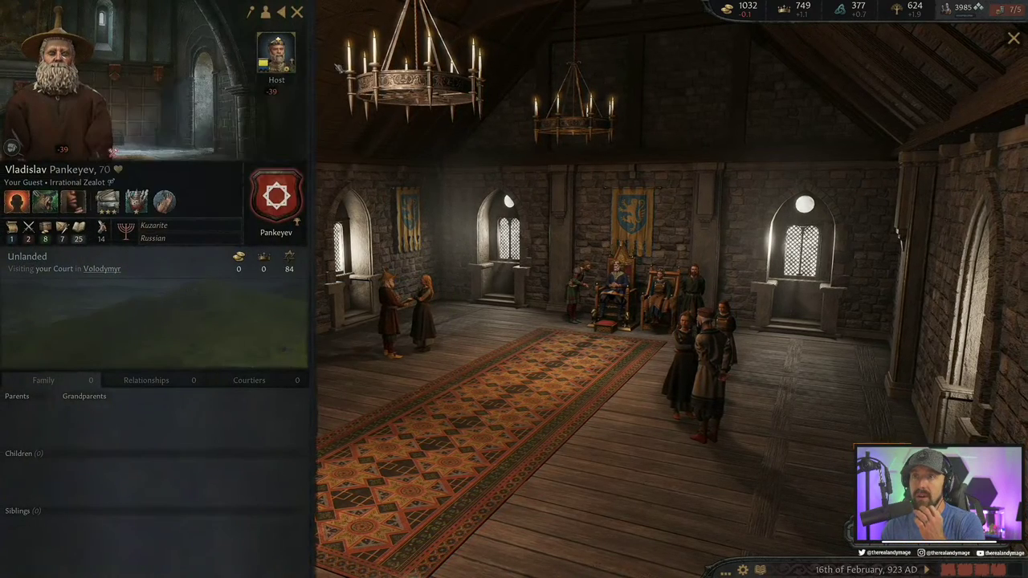
left_click(297, 12)
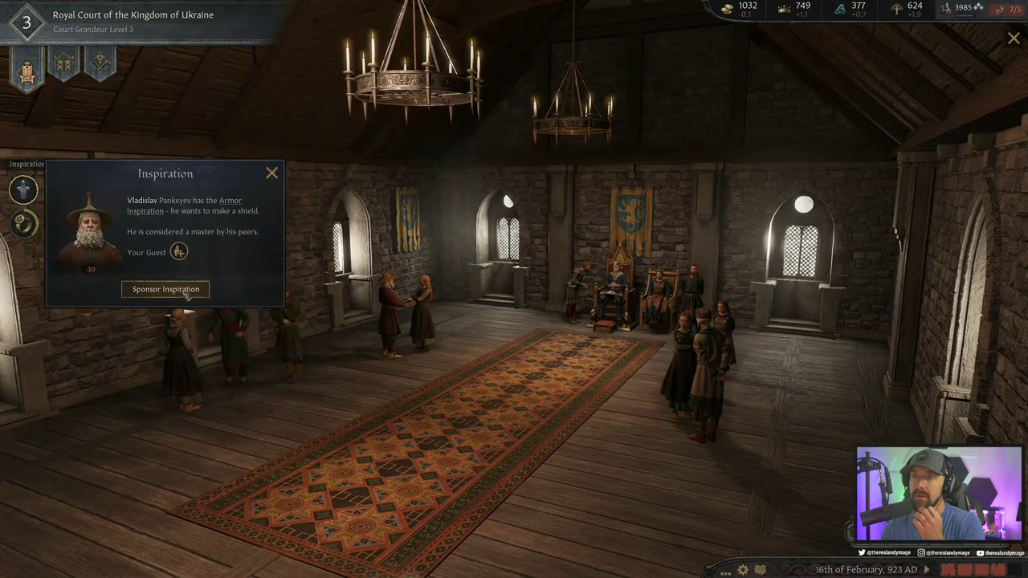
Fund the armor inspiration for 113 gold and return to the map
left_click(166, 289)
left_click(524, 366)
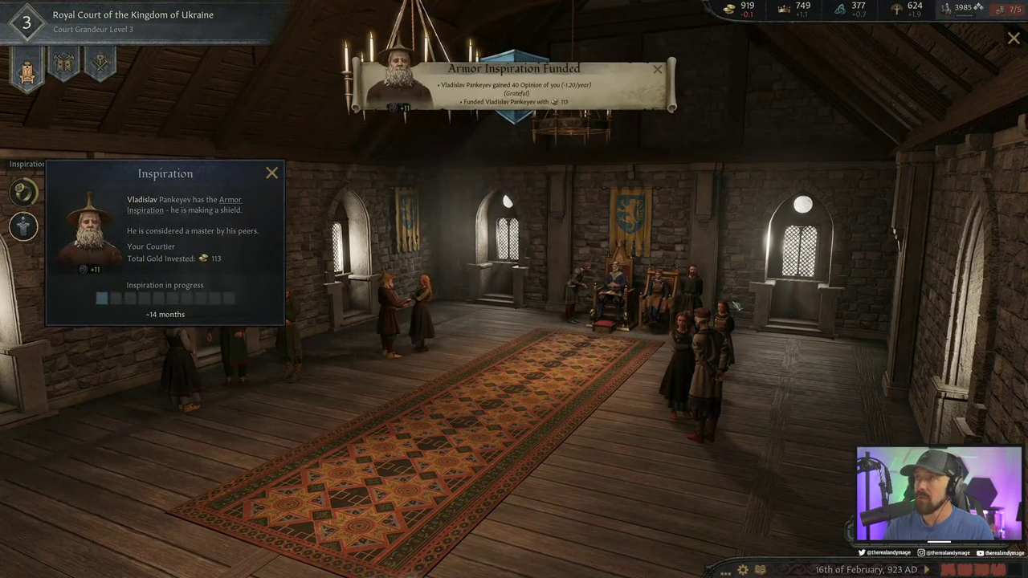
key("Escape")
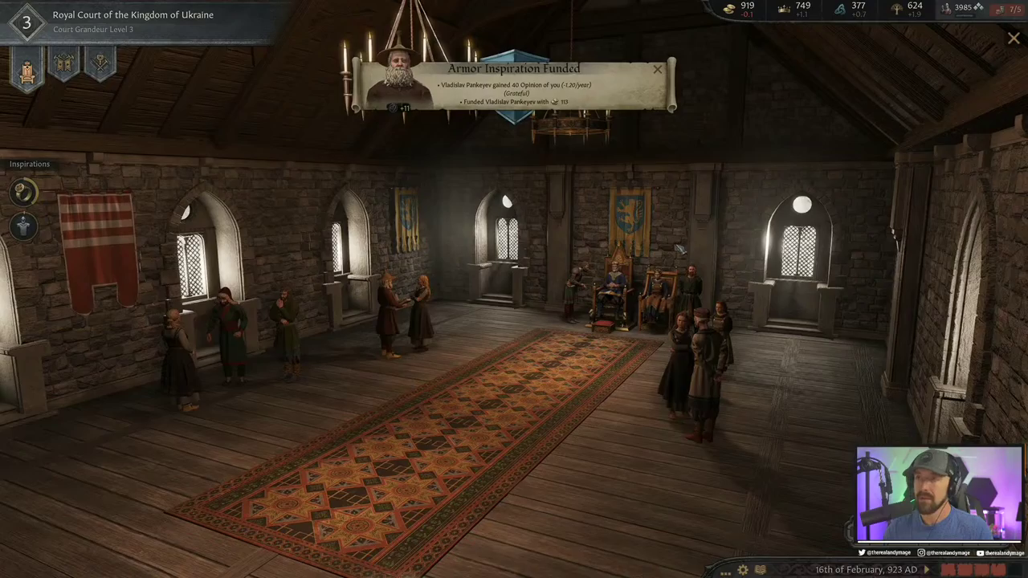
key("Escape")
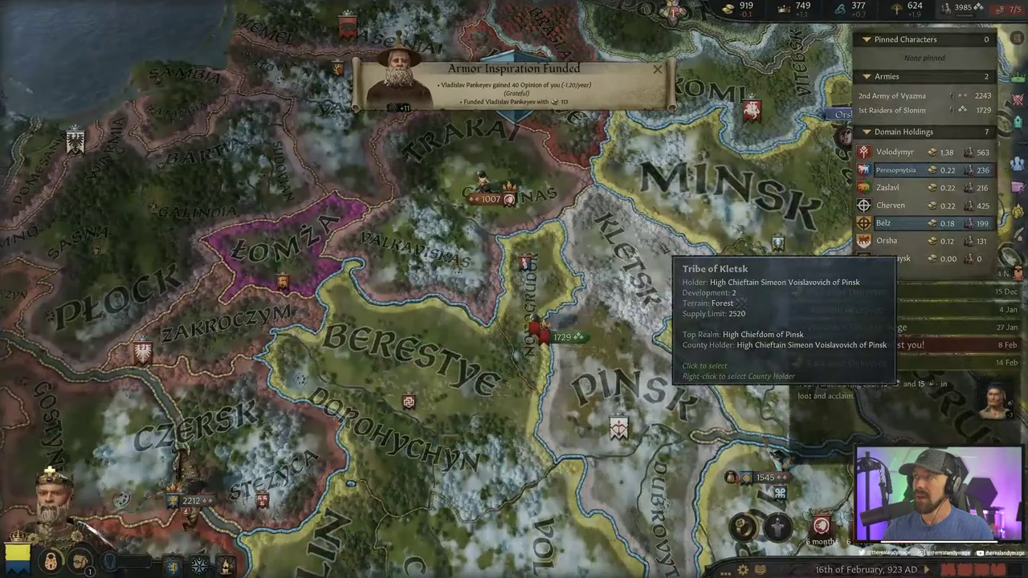
key("Escape")
key("Escape")
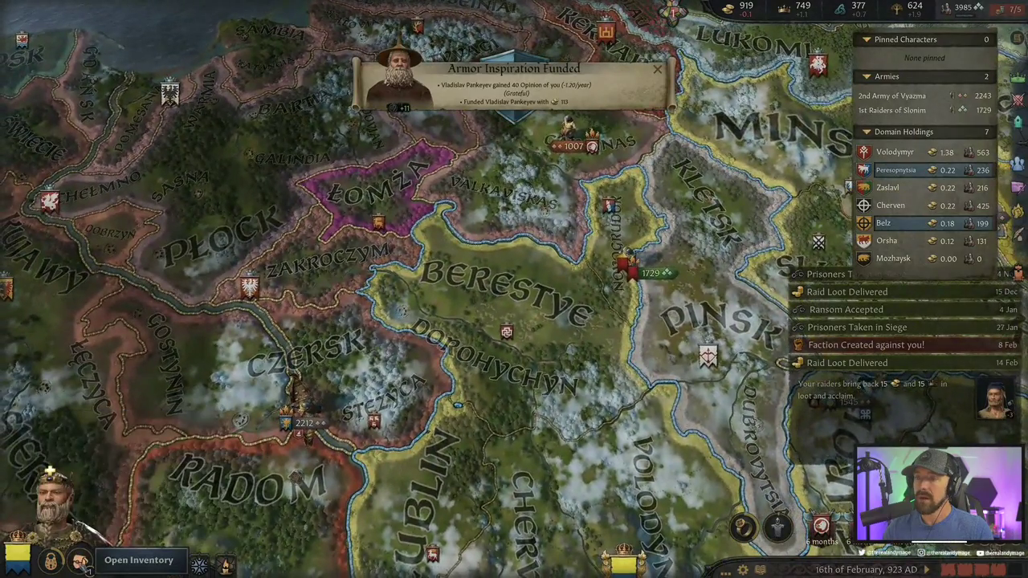
Open the inventory and equip the Lithuanian Shiny Mail as armor
left_click(79, 561)
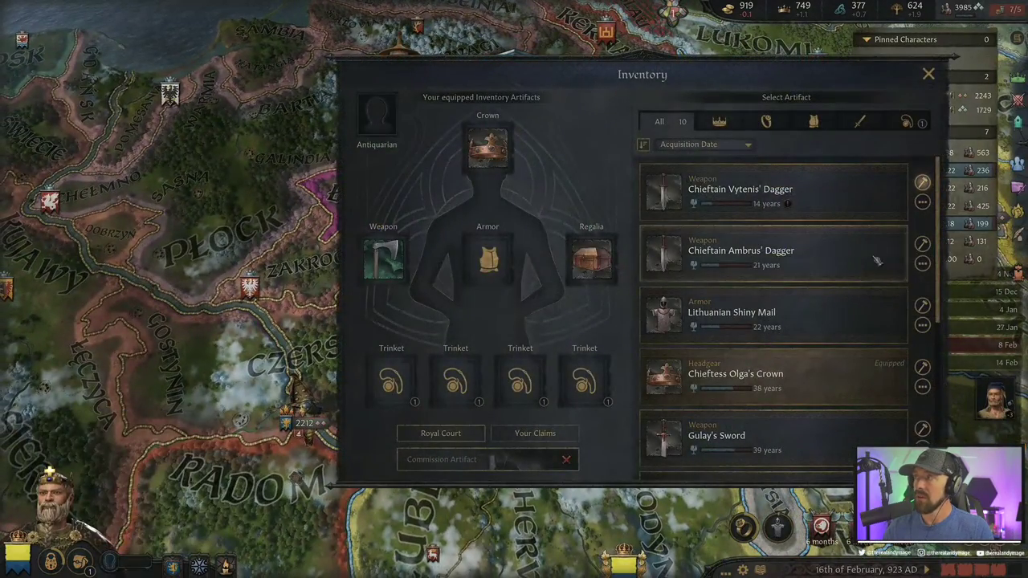
mouse_move(864, 363)
mouse_move(849, 208)
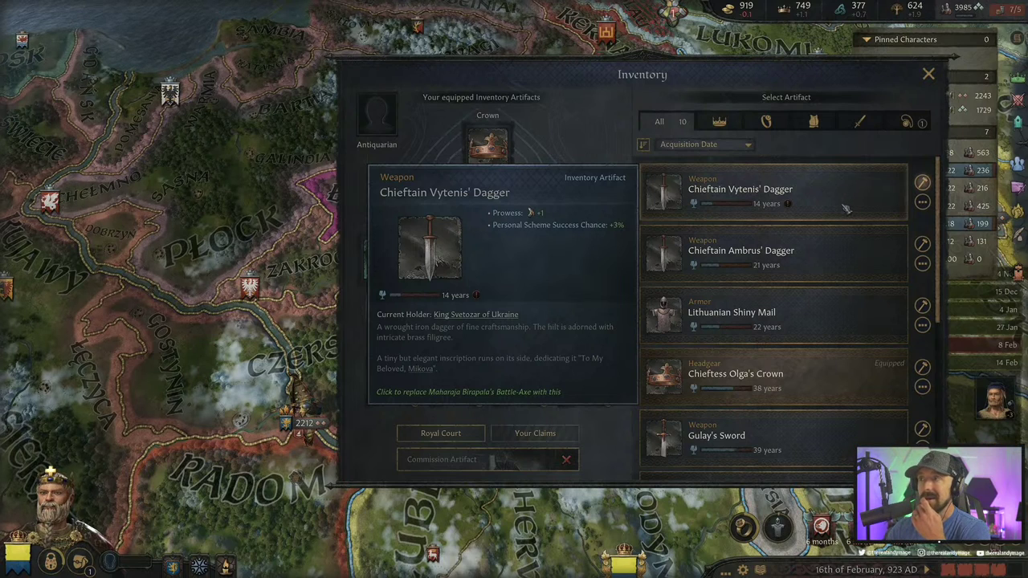
mouse_move(847, 275)
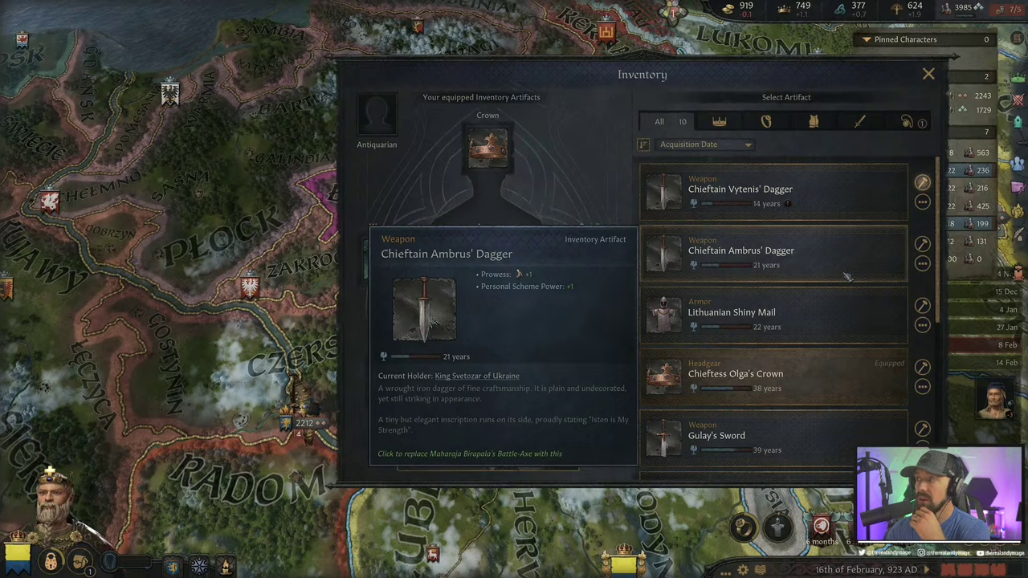
left_click(801, 321)
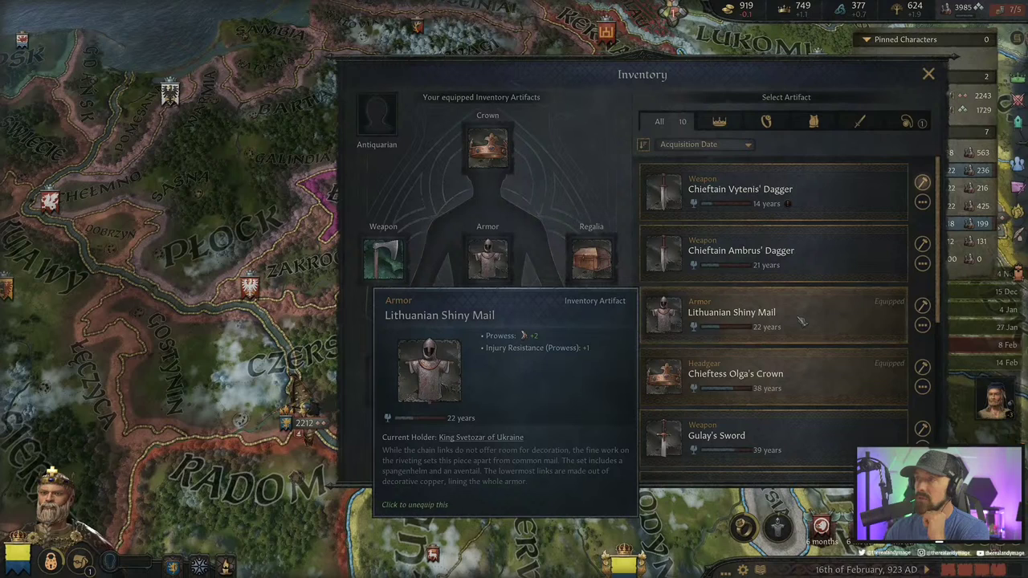
Filter to armor artifacts and swap in the stronger Dregovich Mail
scroll(801, 321, "down", 3)
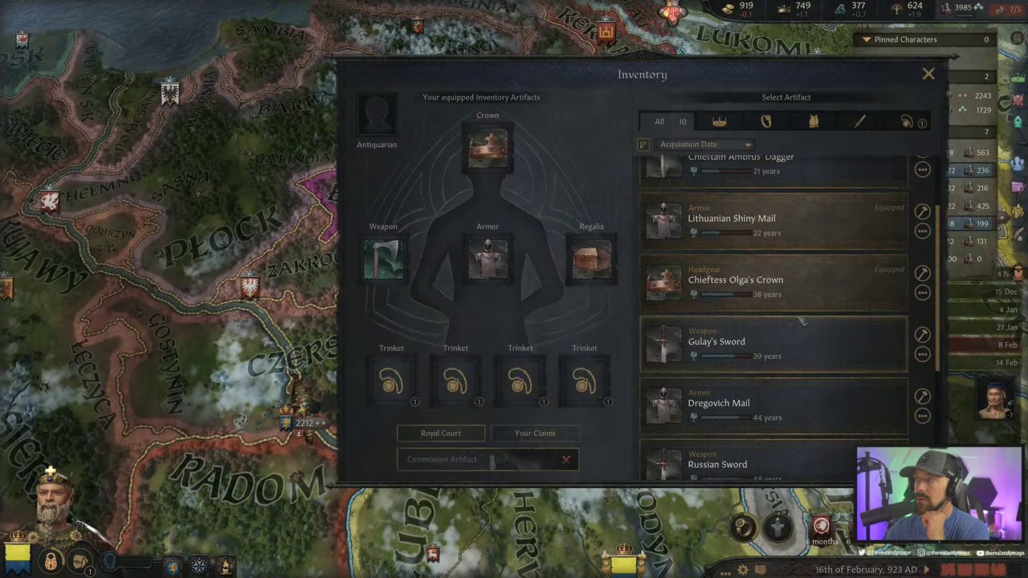
scroll(801, 321, "down", 1)
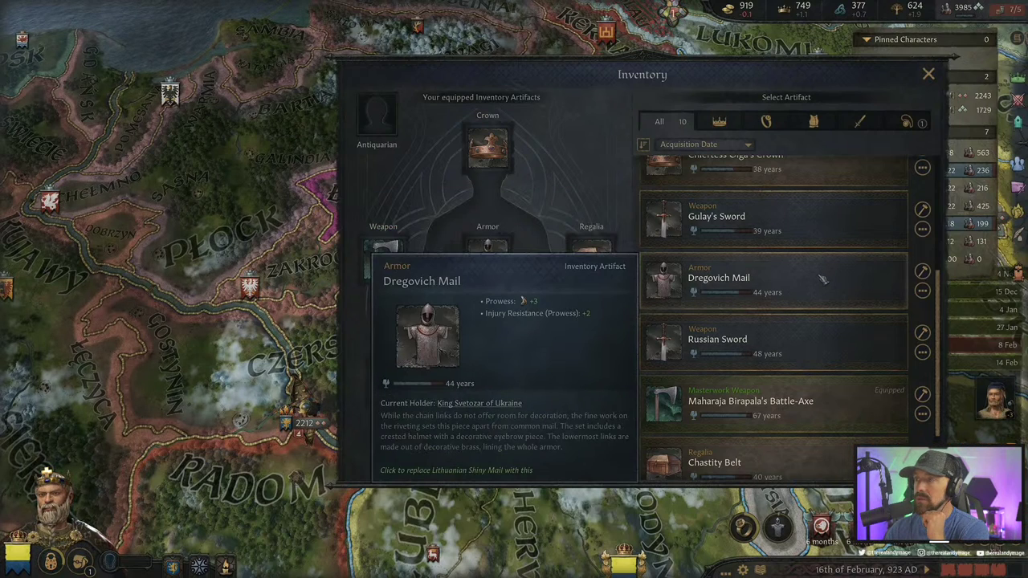
scroll(822, 278, "down", 1)
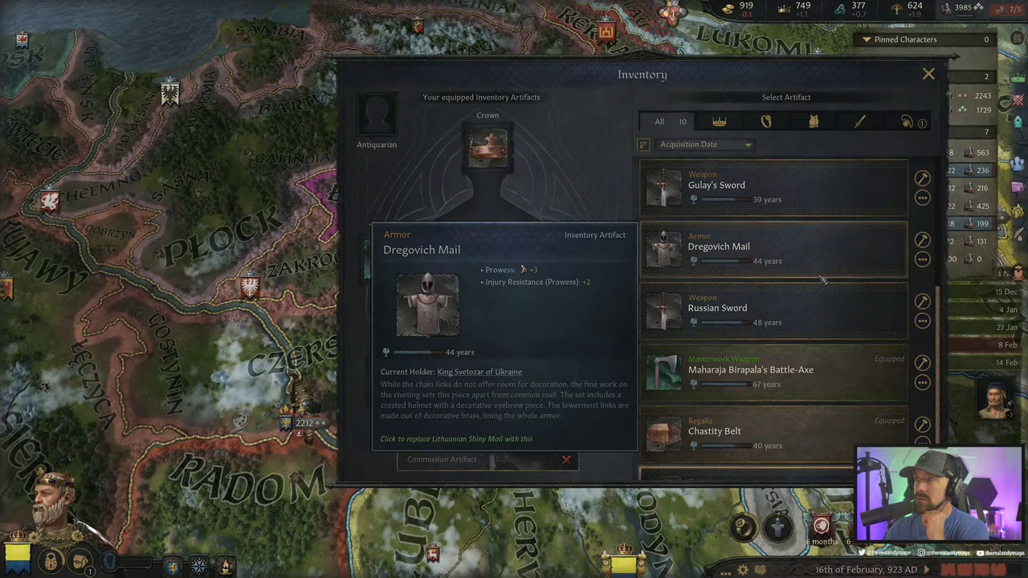
scroll(823, 279, "up", 1)
scroll(822, 279, "up", 1)
scroll(822, 279, "up", 1)
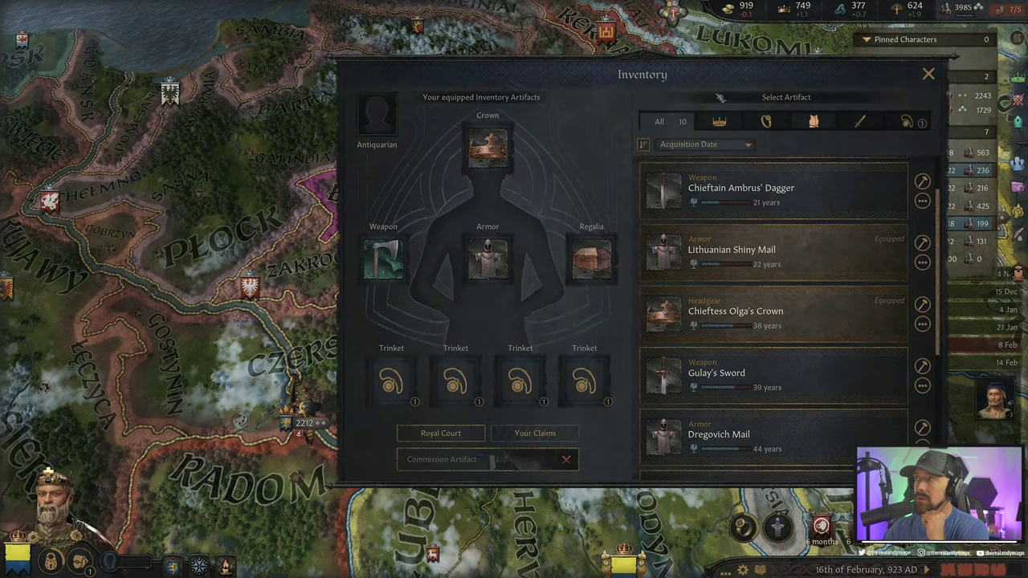
left_click(812, 122)
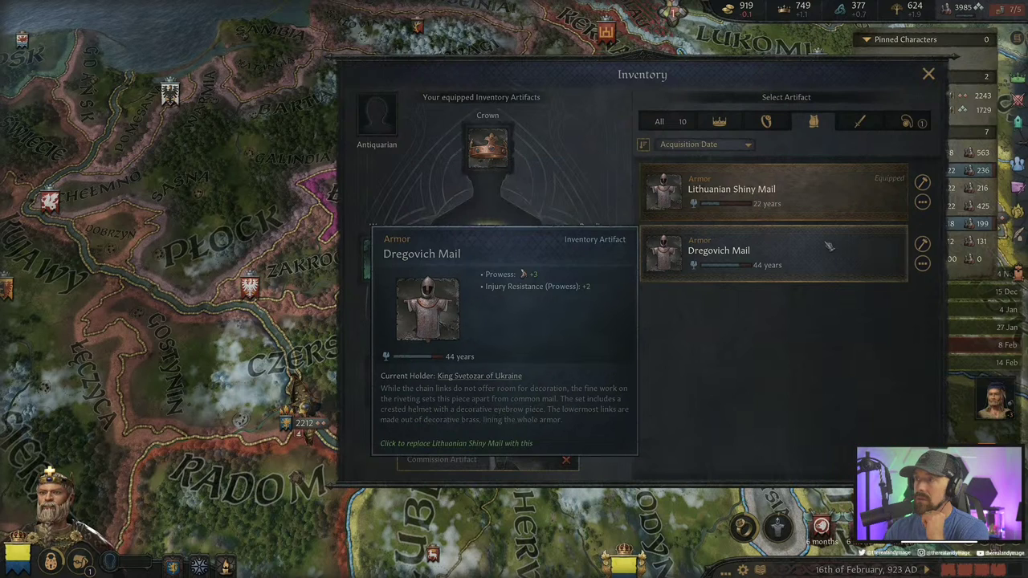
left_click(828, 254)
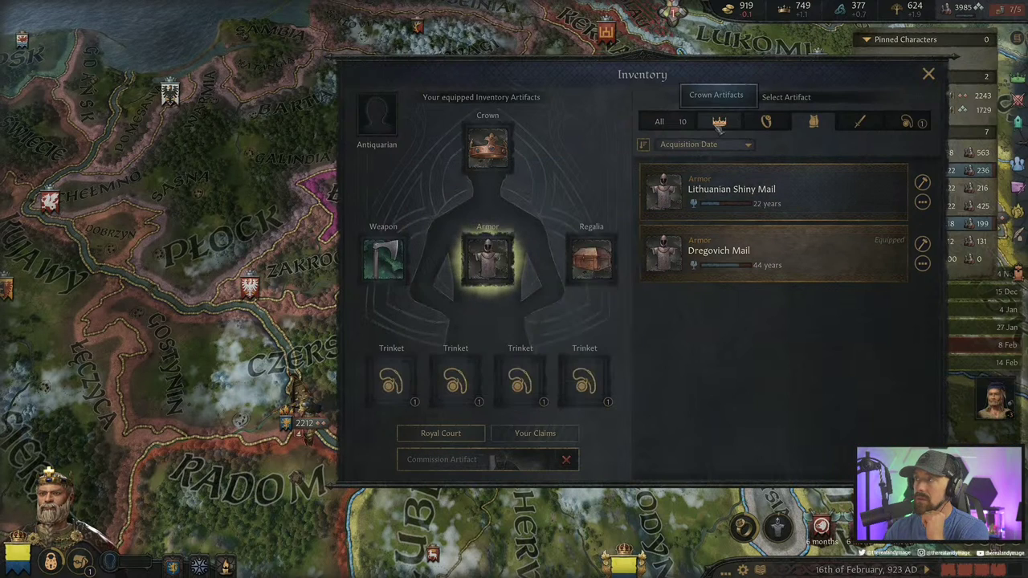
Equip the Morsel of St David trinket and close the inventory
left_click(915, 125)
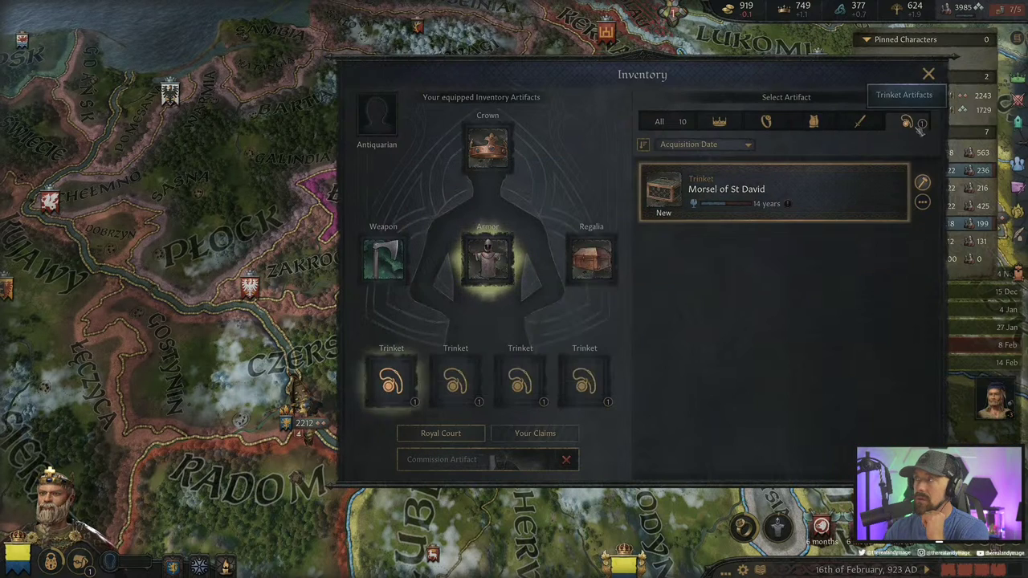
left_click(831, 195)
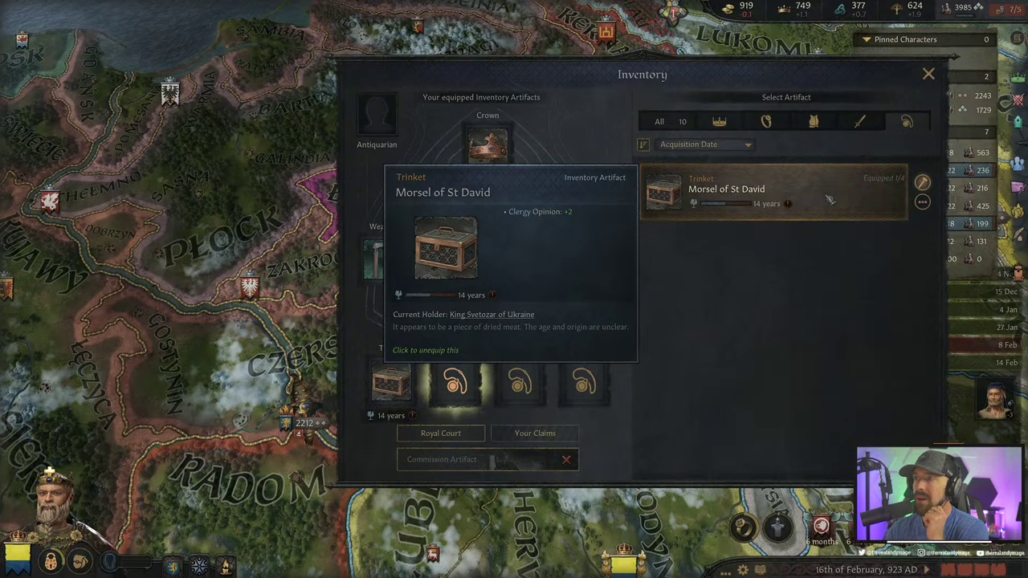
left_click(928, 74)
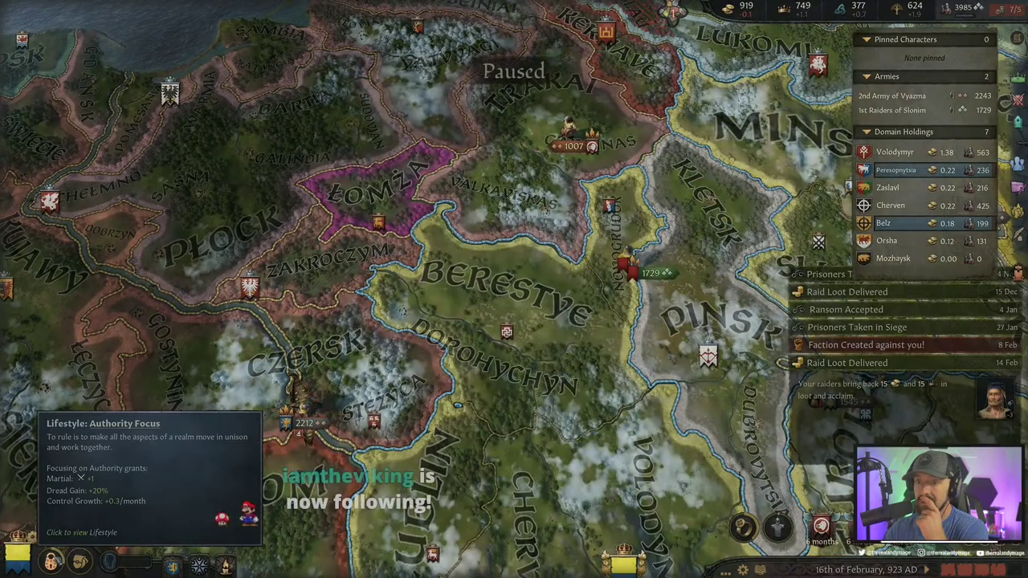
Look over the Martial and Stewardship lifestyle trees, then bring up the pause menu
left_click(80, 560)
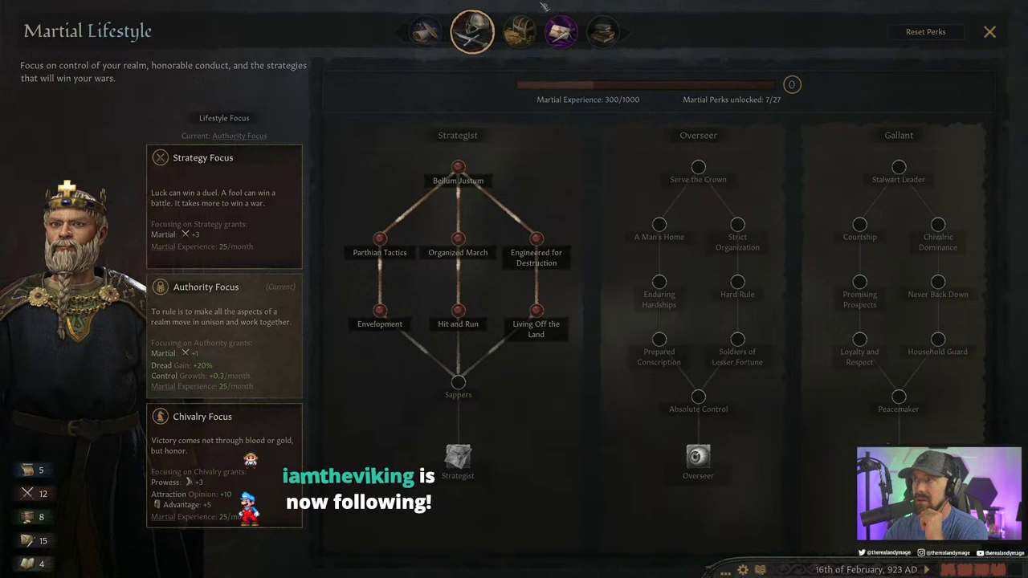
left_click(517, 33)
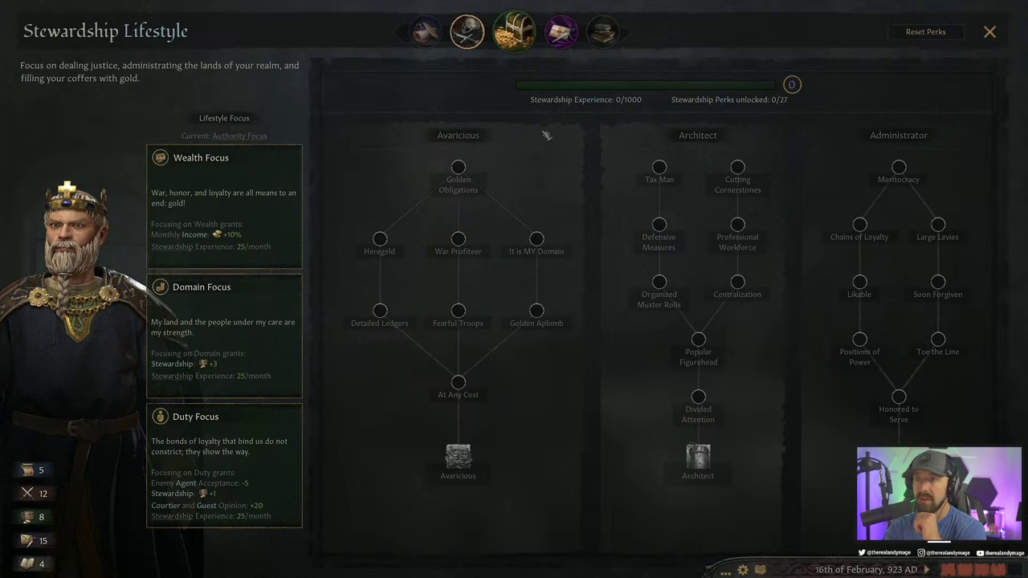
key("Escape")
key("Escape")
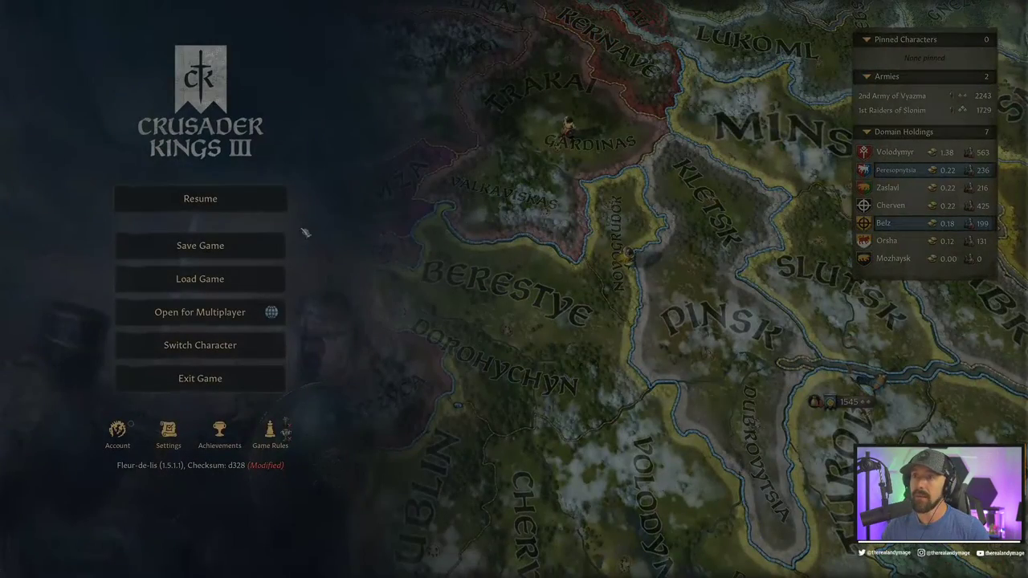
Save the game over the existing volodimr2 save, confirming the overwrite
left_click(269, 255)
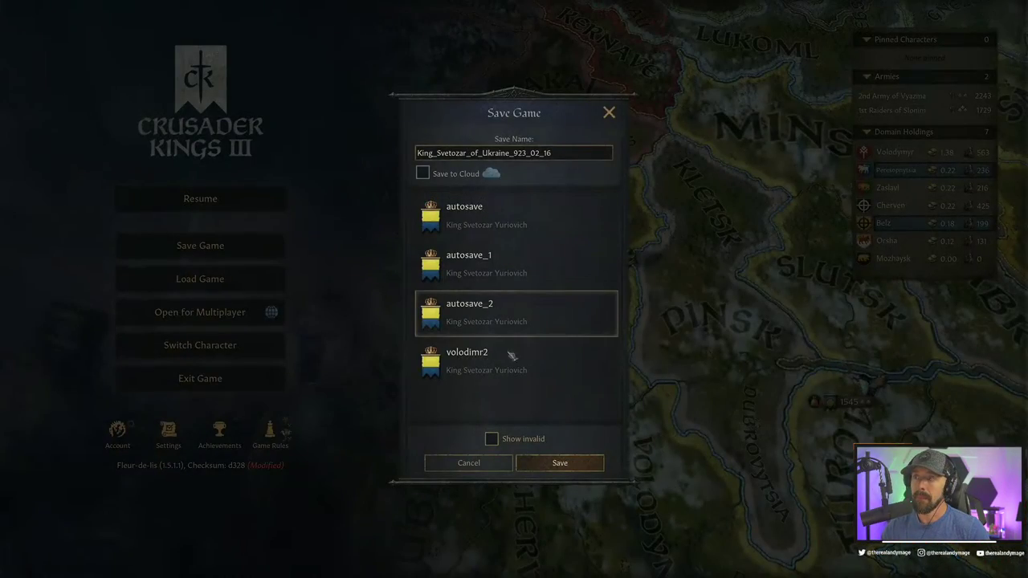
left_click(512, 382)
left_click(560, 463)
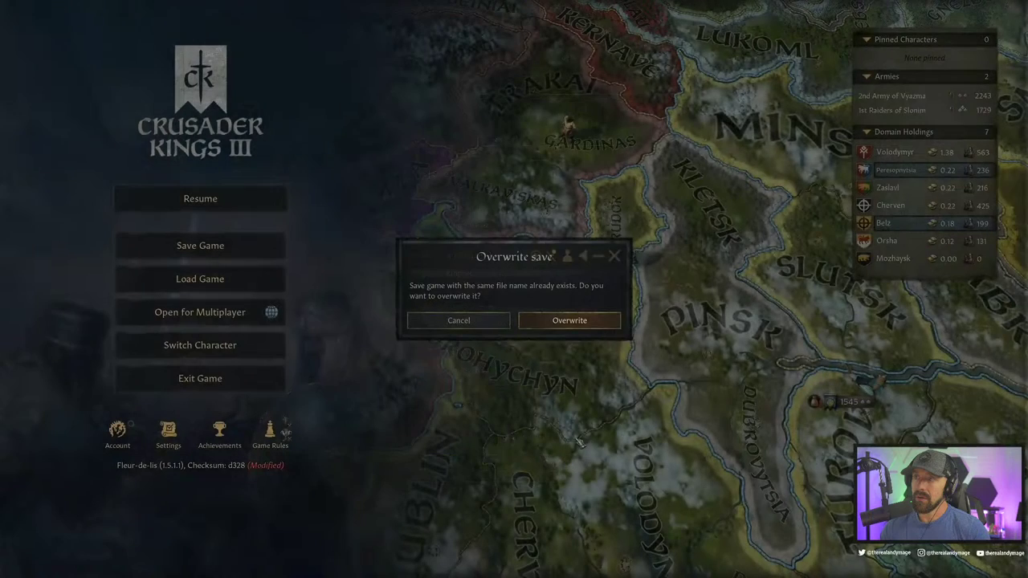
left_click(599, 323)
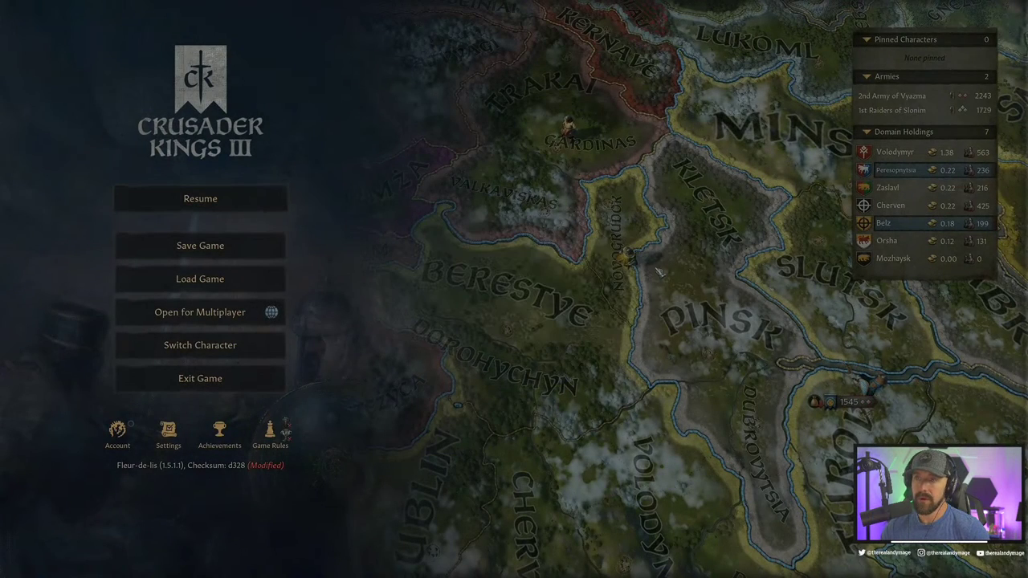